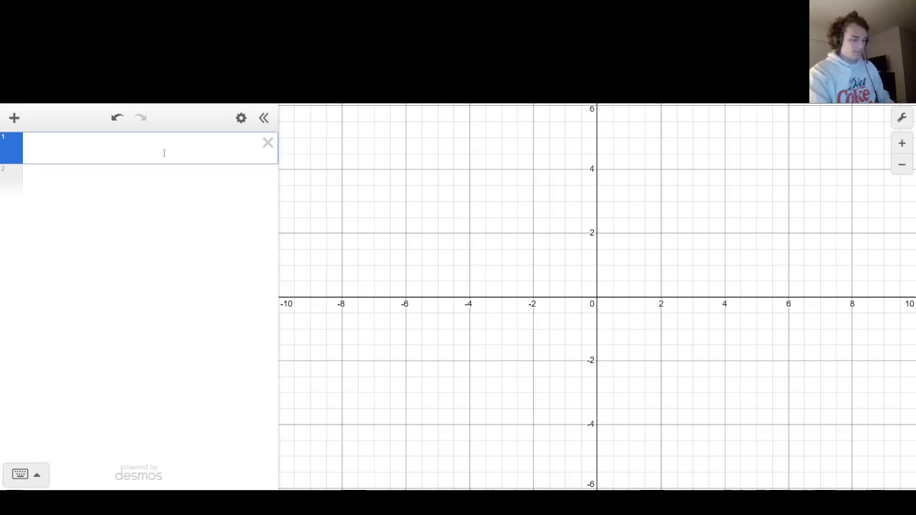
# Graph a full circle of radius 5 with the expression [-1,1]sqrt(5^2 - x^2).
pyautogui.write('sqrt')
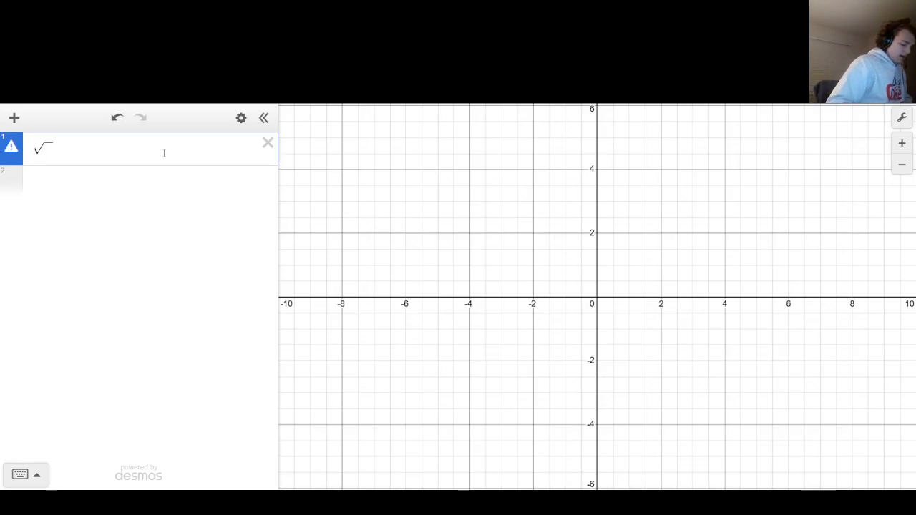
pyautogui.write('5^2')
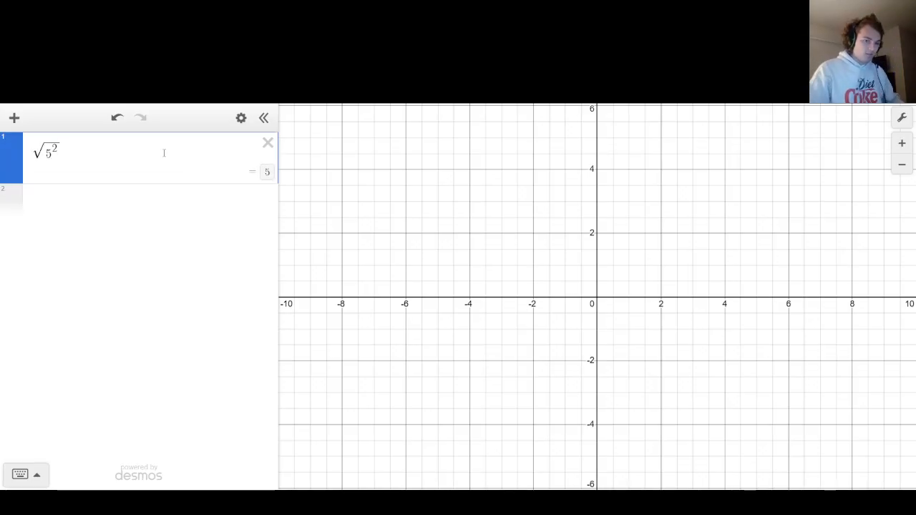
pyautogui.press('Right')
pyautogui.write('-x^2')
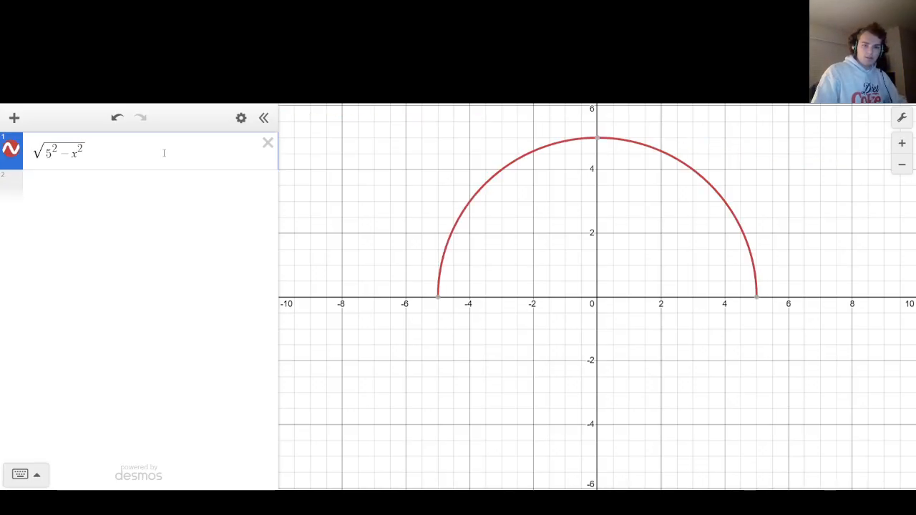
pyautogui.write('[-1,1]')
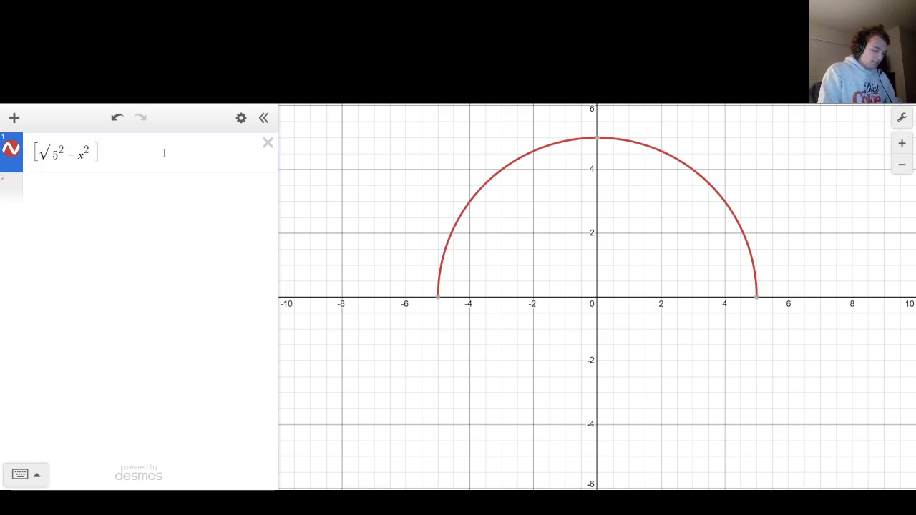
pyautogui.press('Left')
pyautogui.press('Left')
pyautogui.press('Left')
pyautogui.press('Left')
pyautogui.press('Left')
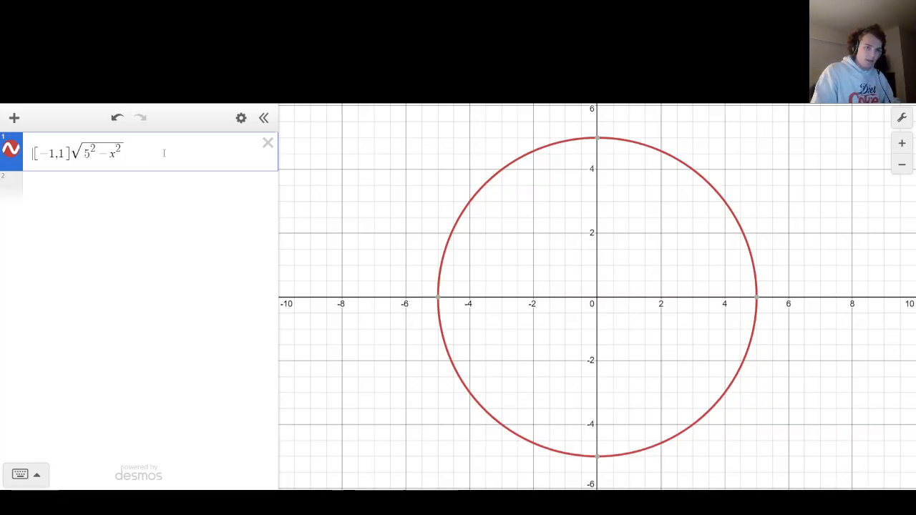
pyautogui.press('Return')
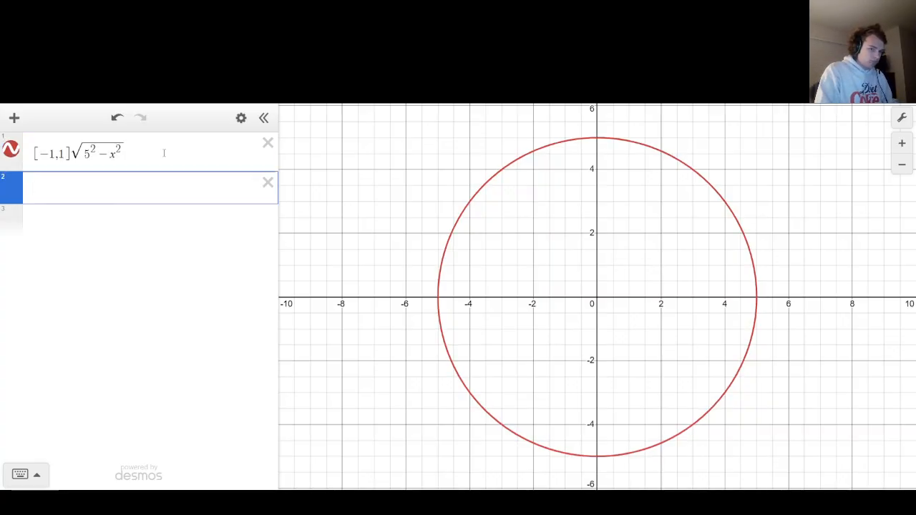
# Create a folder named Bezel, place the circle expression in it, collapse it, and start an empty expression below.
pyautogui.write('folder')
pyautogui.write('Bezer')
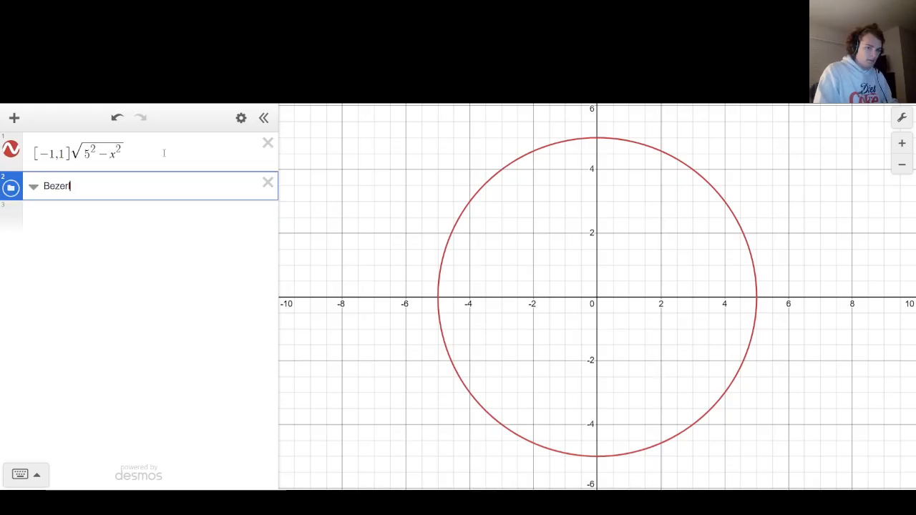
pyautogui.press('BackSpace')
pyautogui.write('l')
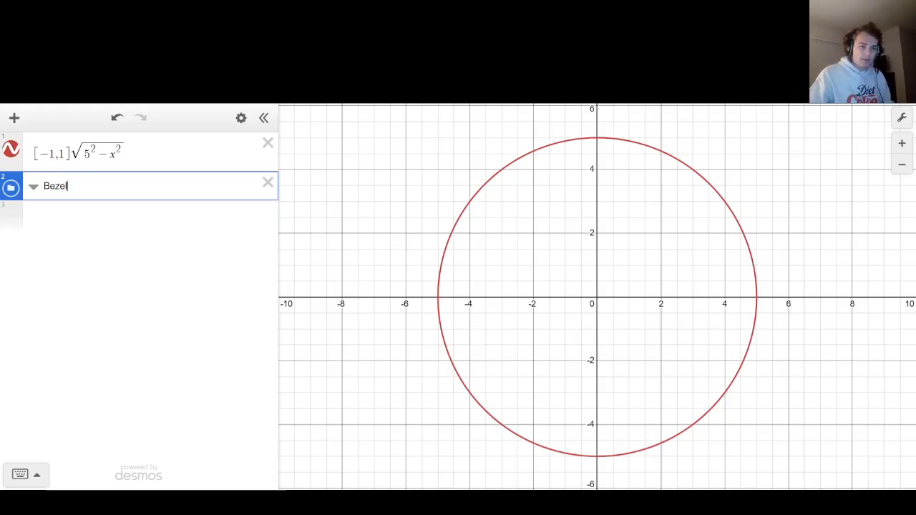
pyautogui.moveTo(15, 192); pyautogui.dragTo(15, 158)
pyautogui.moveTo(16, 179); pyautogui.dragTo(31, 163)
pyautogui.click(33, 148)
pyautogui.click(49, 183)
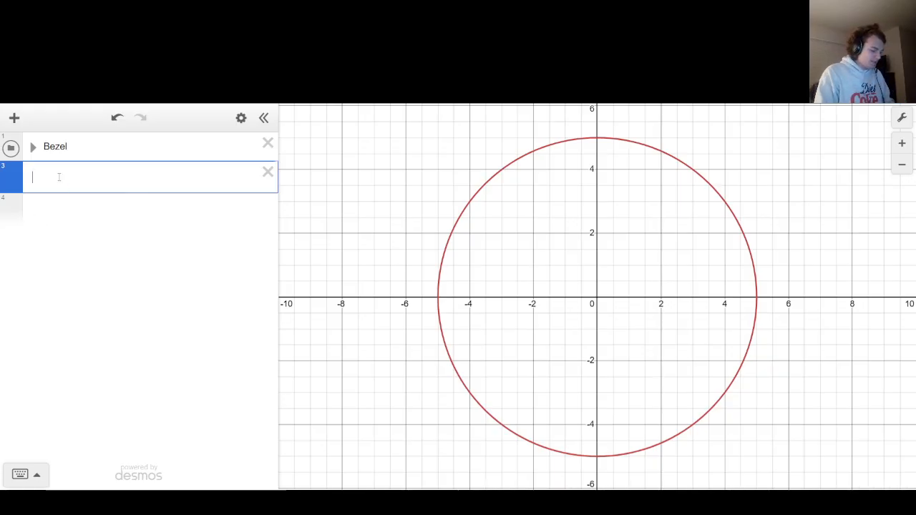
pyautogui.write('x=')
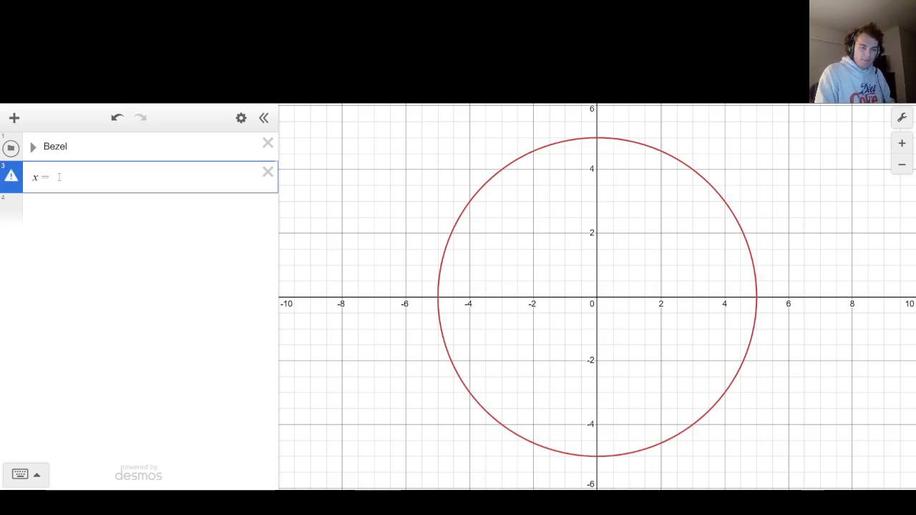
pyautogui.write('y')
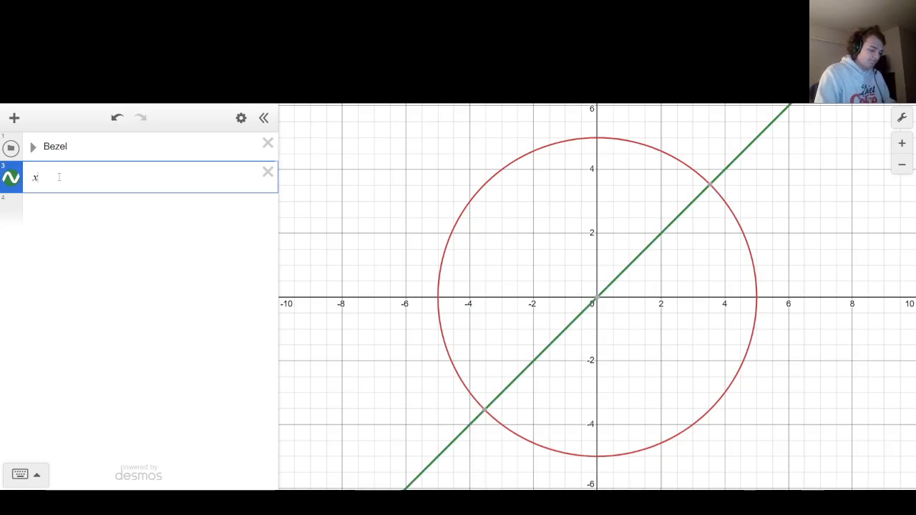
pyautogui.press('BackSpace')
pyautogui.press('BackSpace')
pyautogui.press('BackSpace')
# Enter the line y = mx and add a slider for m.
pyautogui.write('y =')
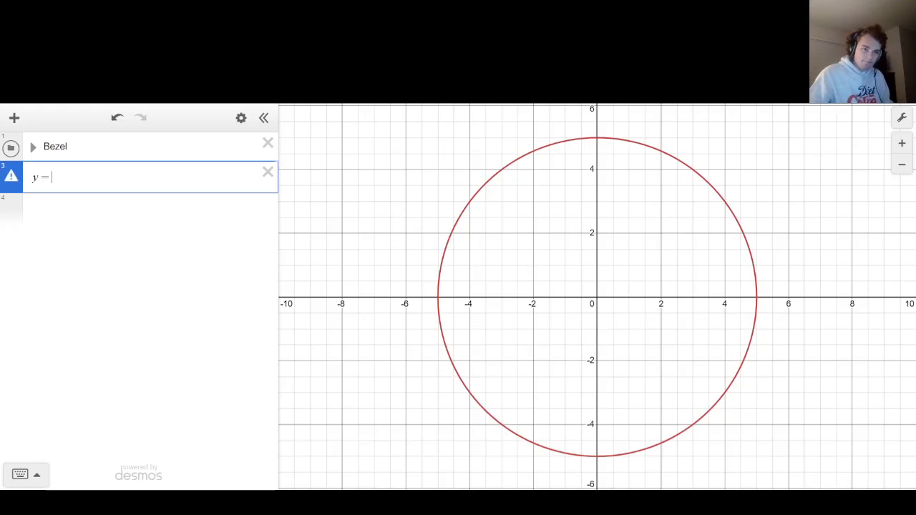
pyautogui.write(' mx')
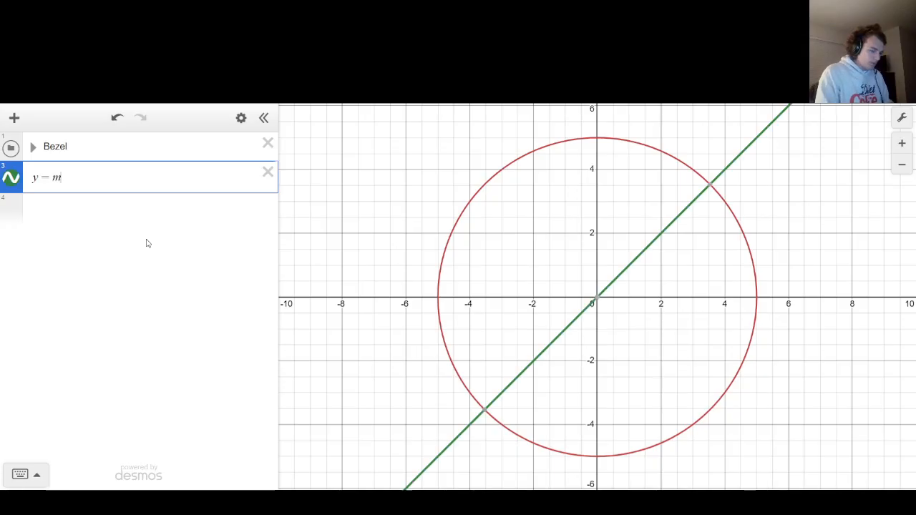
pyautogui.press('Left')
pyautogui.write('m')
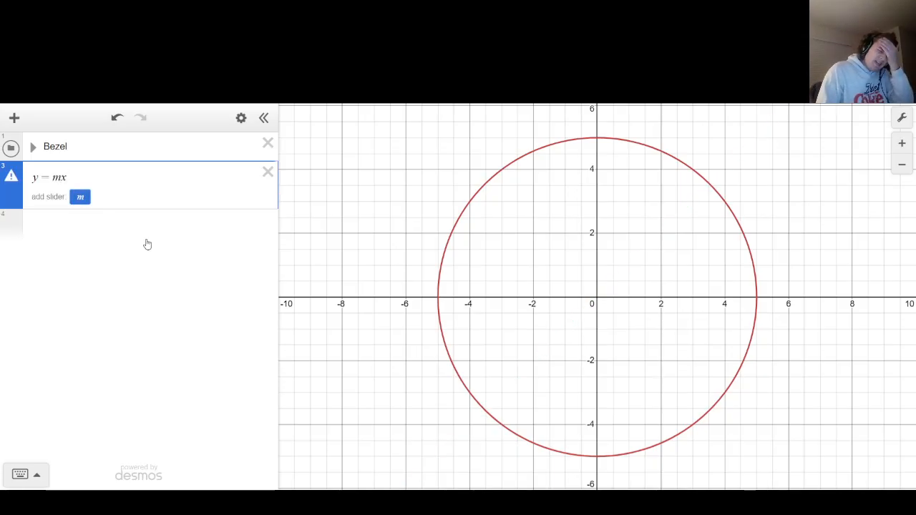
pyautogui.press('Return')
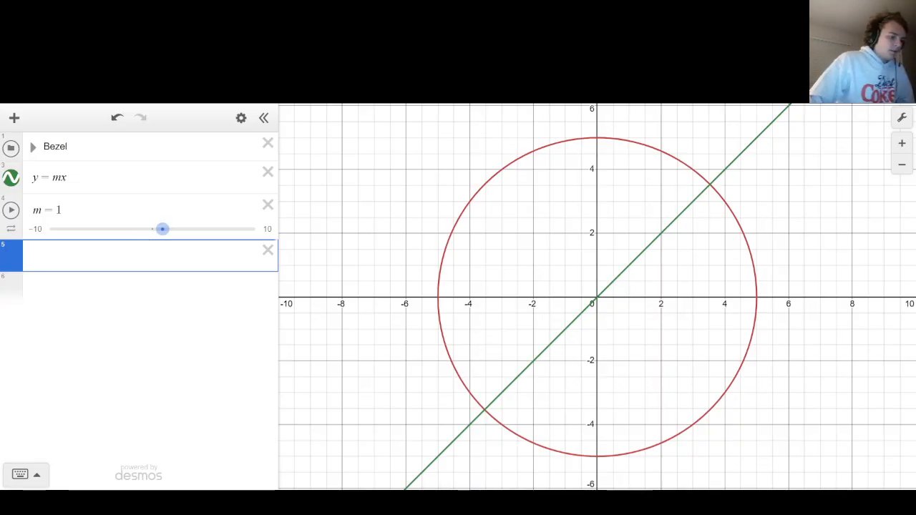
# Enter tan(t_sec) as a new expression, with sec as subscript, and delete the m slider.
pyautogui.write('tan(')
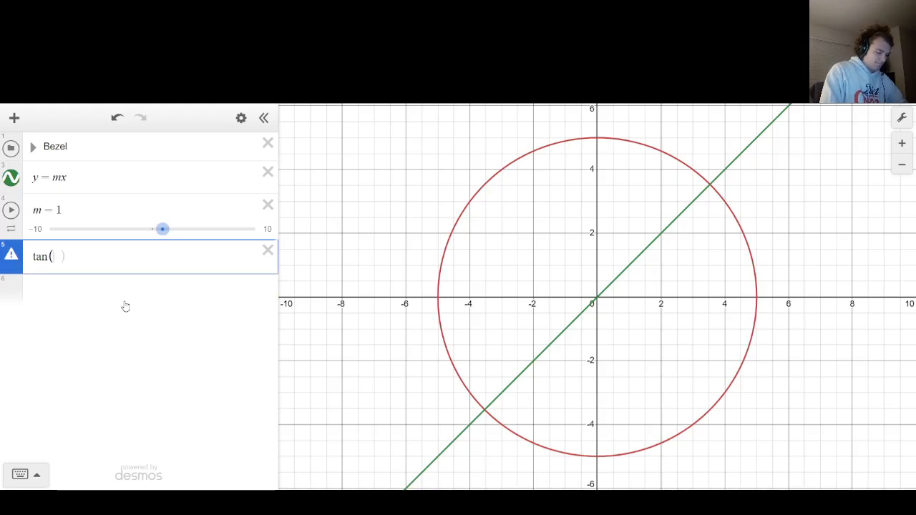
pyautogui.write('t_sec')
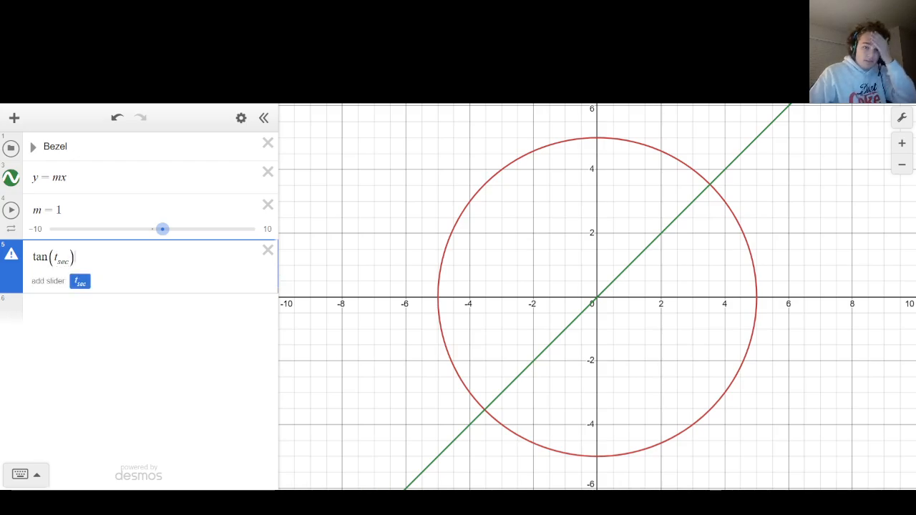
pyautogui.click(268, 206)
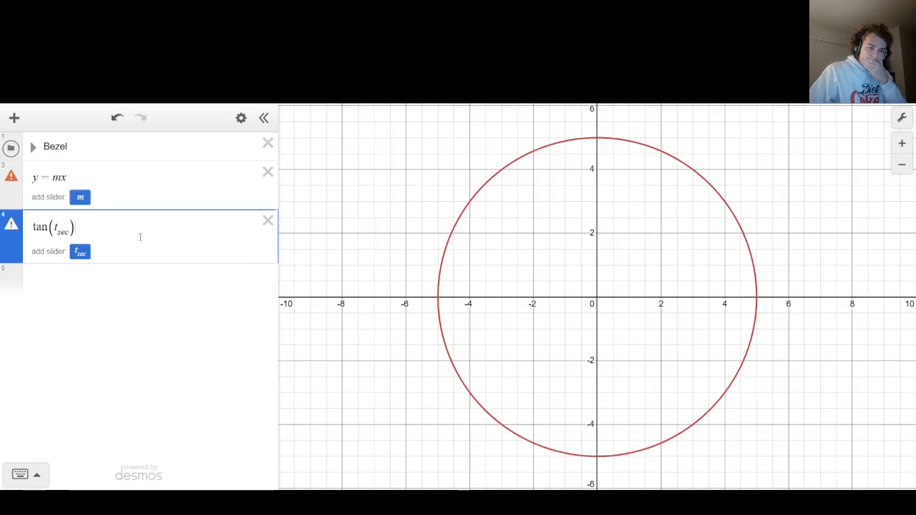
# Move tan(t_sec) into the line equation in place of m, giving y = tan(t_sec)x, and add a slider for t_sec.
pyautogui.hotkey('ctrl', 'a')
pyautogui.hotkey('ctrl', 'c')
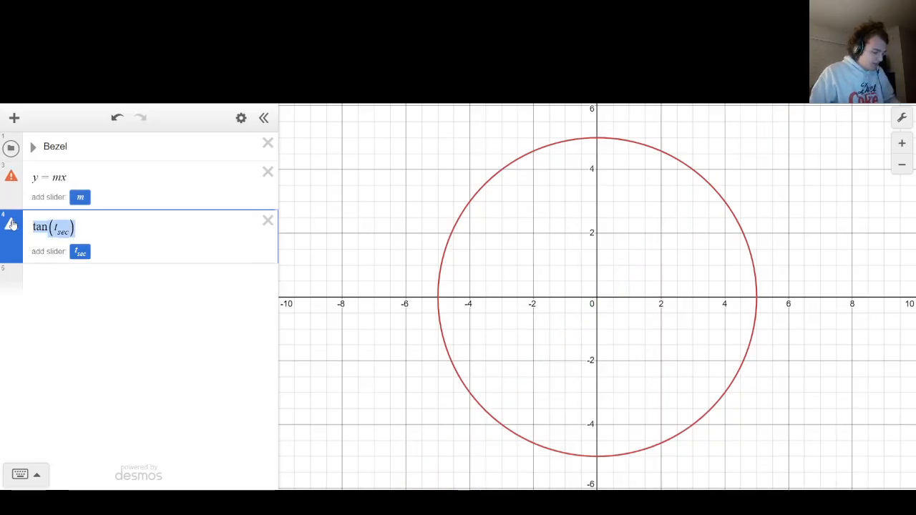
pyautogui.press('BackSpace')
pyautogui.press('Up')
pyautogui.press('Left')
pyautogui.press('BackSpace')
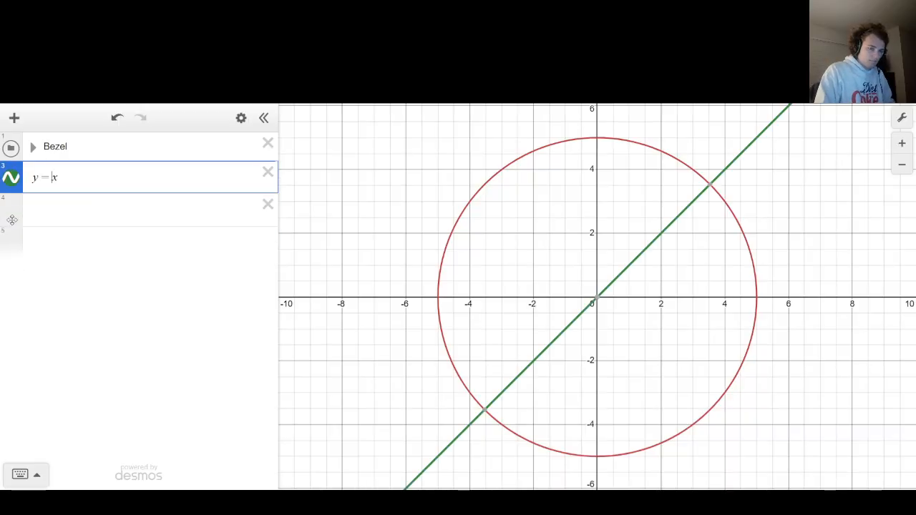
pyautogui.hotkey('ctrl', 'v')
pyautogui.click(79, 204)
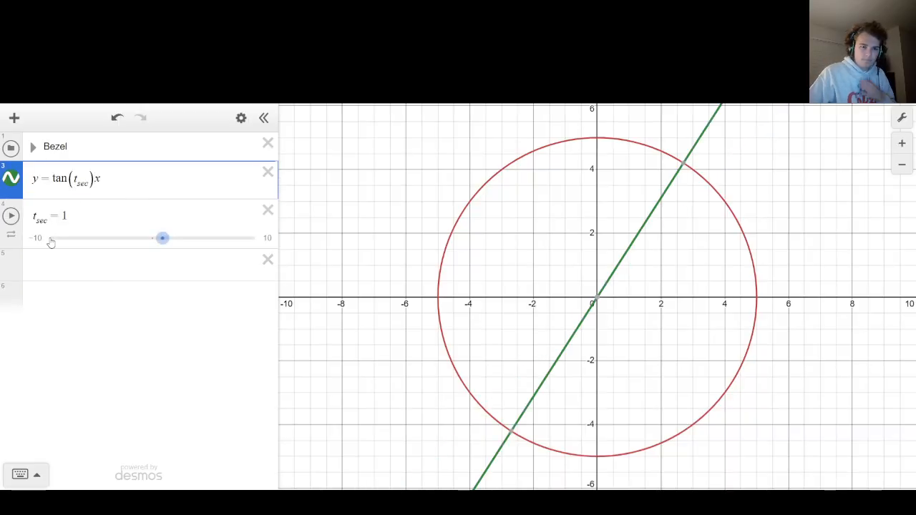
# Set the t_sec slider range from 0 to 360 and switch the graph's angle unit to degrees.
pyautogui.click(34, 242)
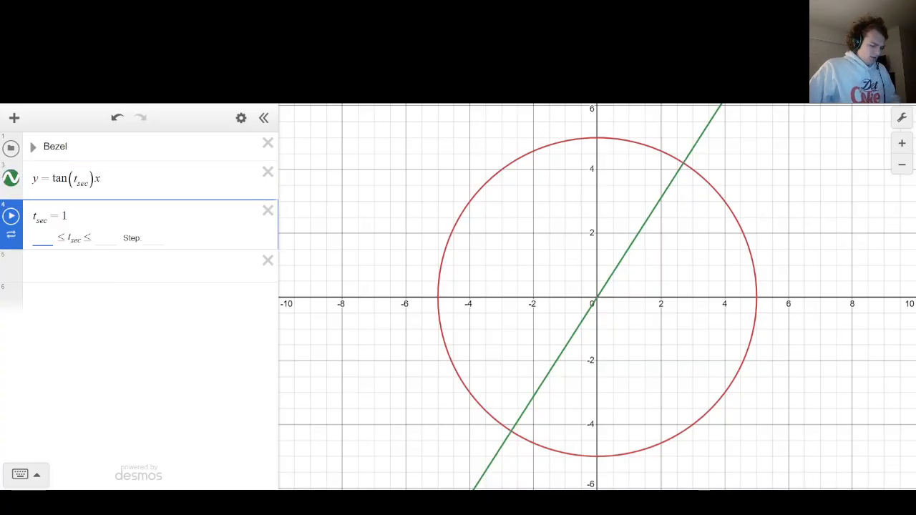
pyautogui.click(902, 118)
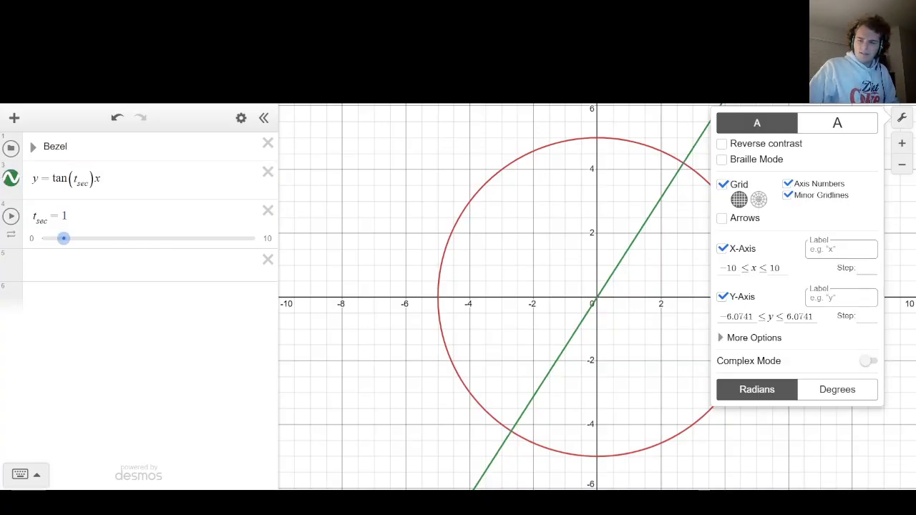
pyautogui.click(845, 389)
pyautogui.click(277, 242)
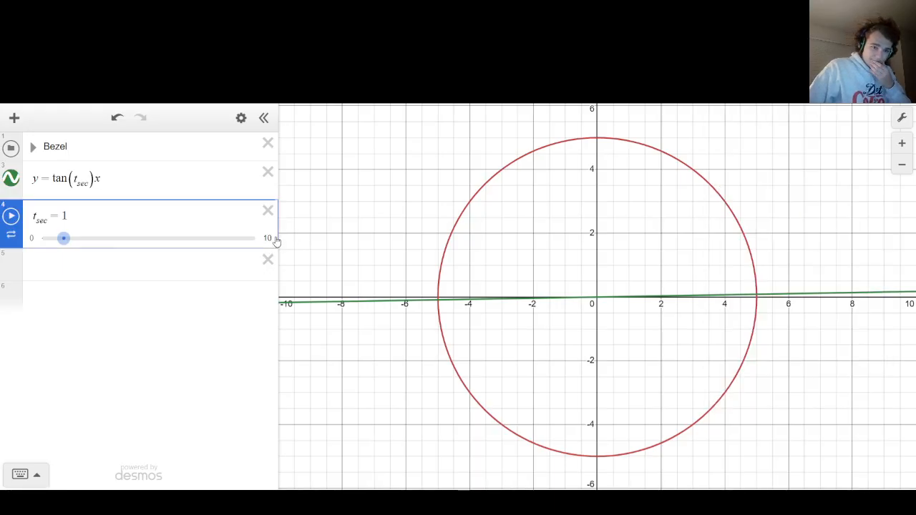
pyautogui.click(275, 241)
pyautogui.write('360')
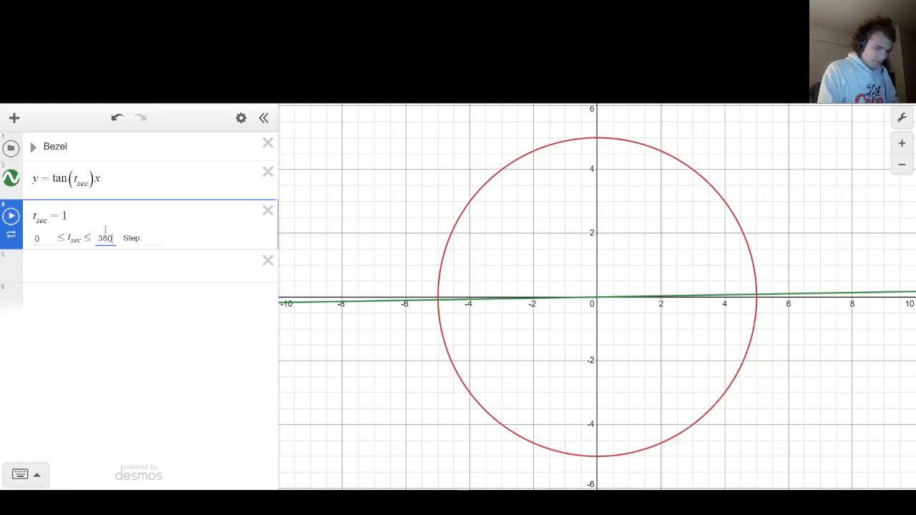
pyautogui.click(474, 222)
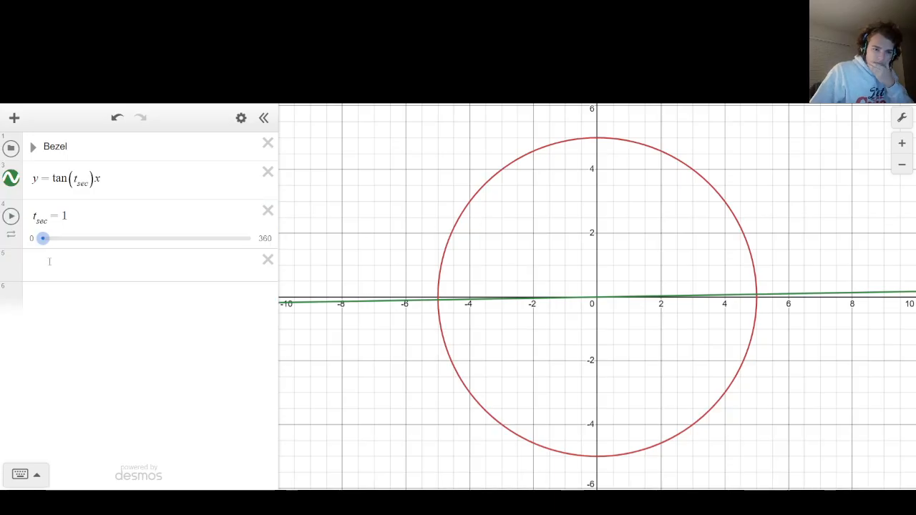
# Slide t_sec to 90 and add a 90-degree offset to the line's angle, giving y = tan(t_sec + 90)x.
pyautogui.click(40, 241)
pyautogui.moveTo(40, 243); pyautogui.dragTo(96, 247)
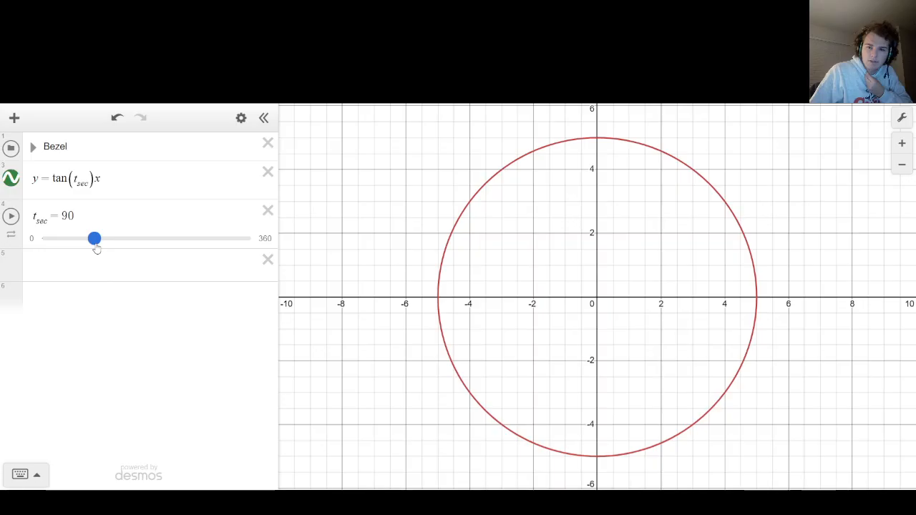
pyautogui.click(89, 183)
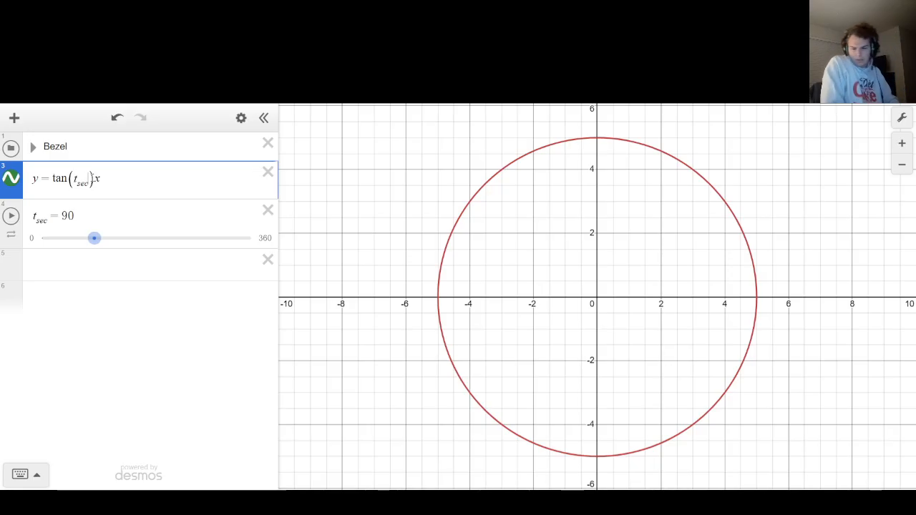
pyautogui.write('+ 90')
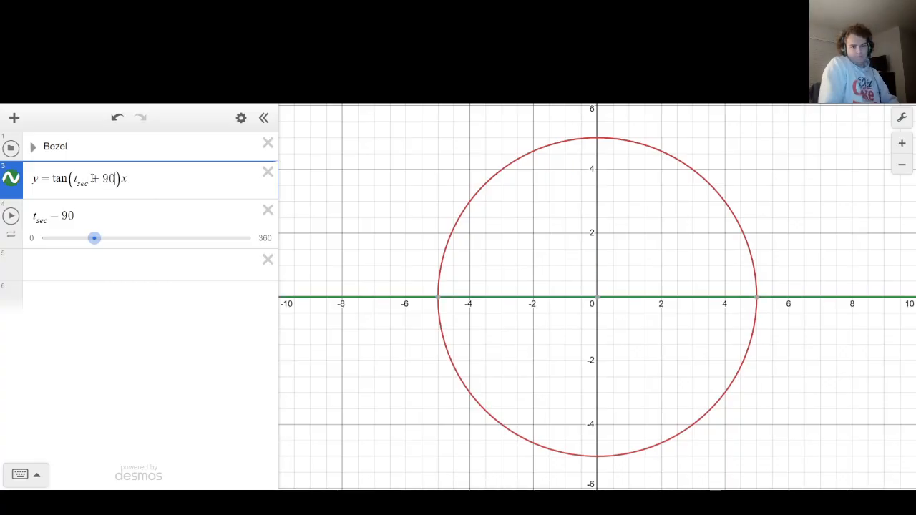
# Animate t_sec from 0 to test the rotation, and negate the line's angle to make it tan(-(t_sec + 90)).
pyautogui.moveTo(94, 237); pyautogui.dragTo(43, 238)
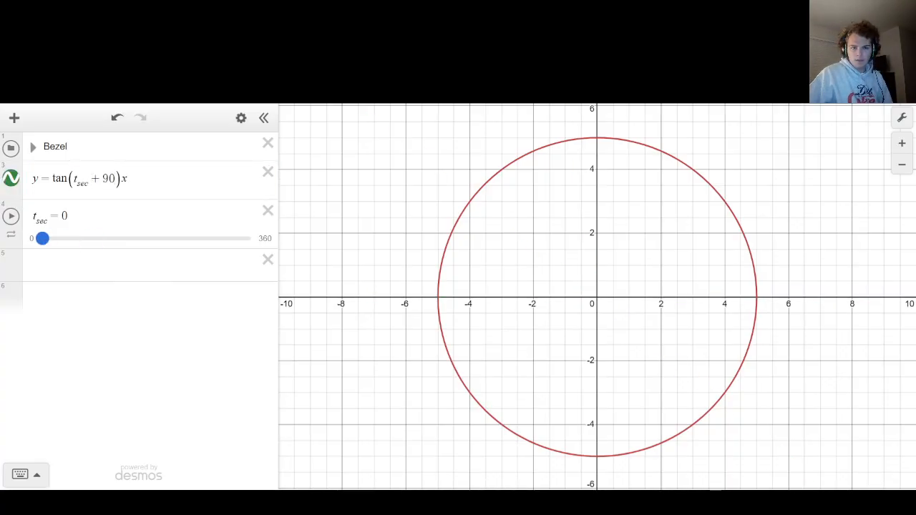
pyautogui.click(11, 216)
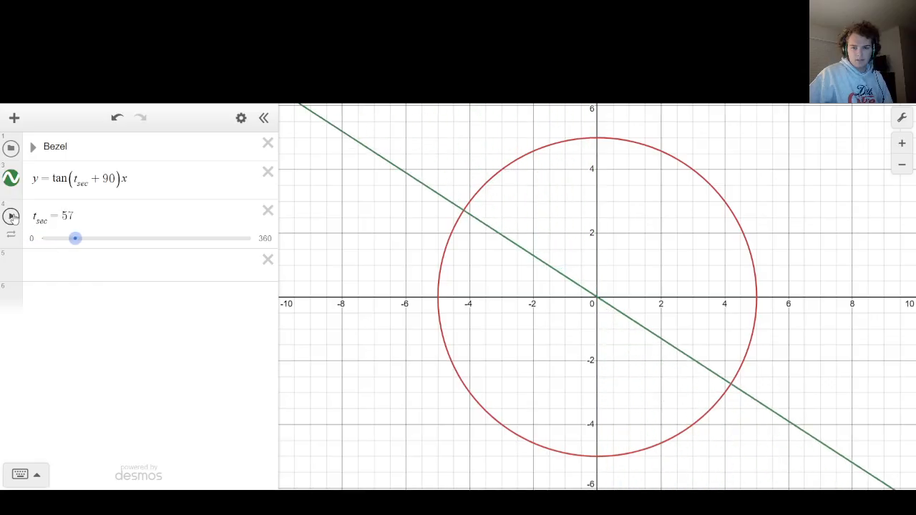
pyautogui.click(73, 179)
pyautogui.write('-(')
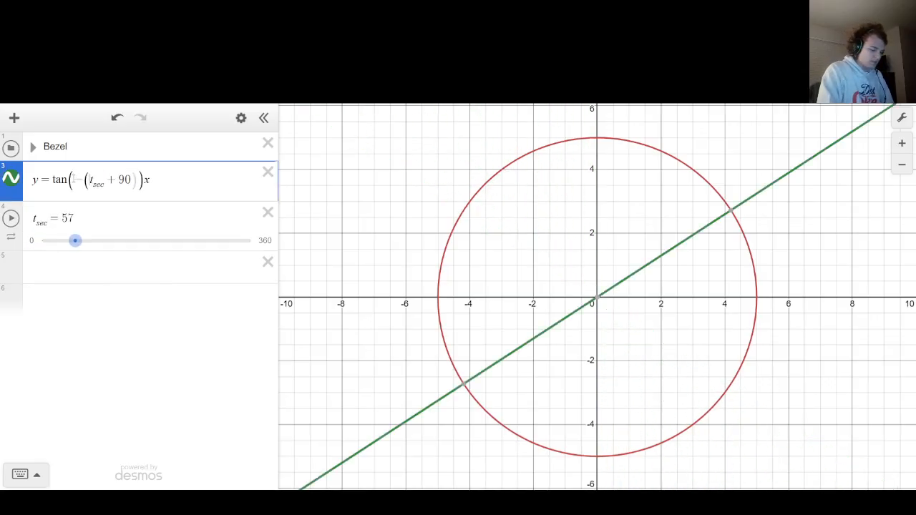
# Animate t_sec from 0 again to check the line's rotation direction, and return the slider to 0.
pyautogui.moveTo(92, 241); pyautogui.dragTo(22, 246)
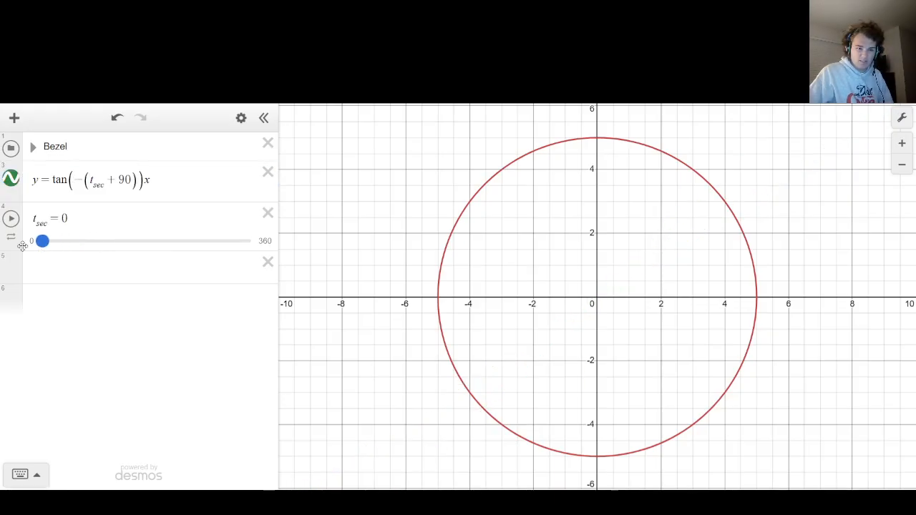
pyautogui.click(11, 217)
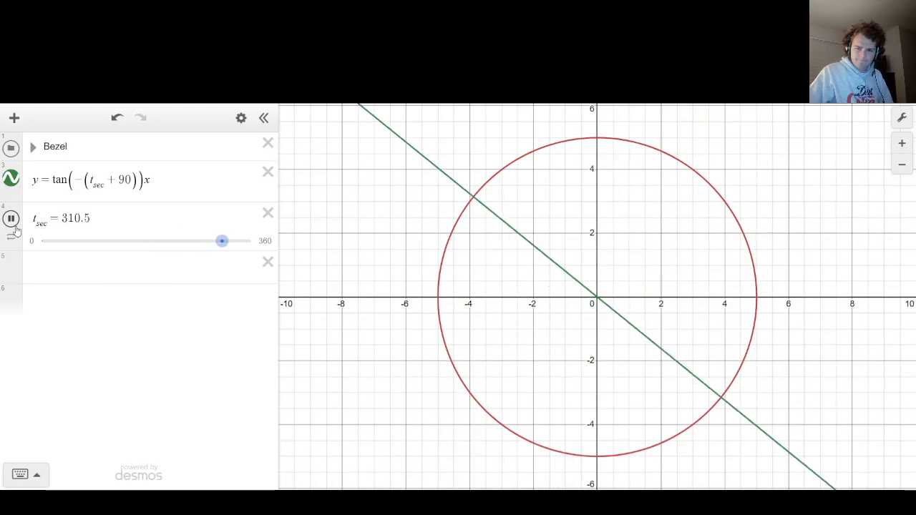
pyautogui.moveTo(245, 241); pyautogui.dragTo(3, 241)
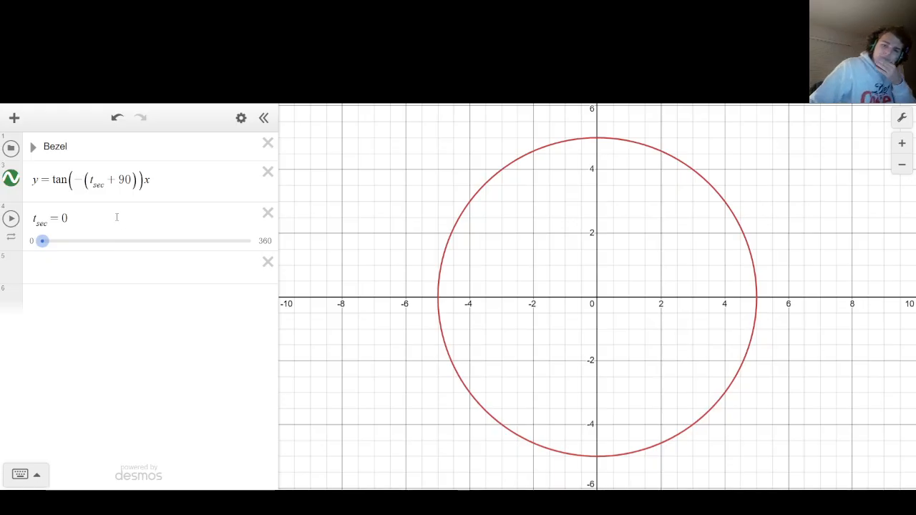
# Slide t_sec to 10 and through other values to check how the line behaves across the slider's range.
pyautogui.click(128, 183)
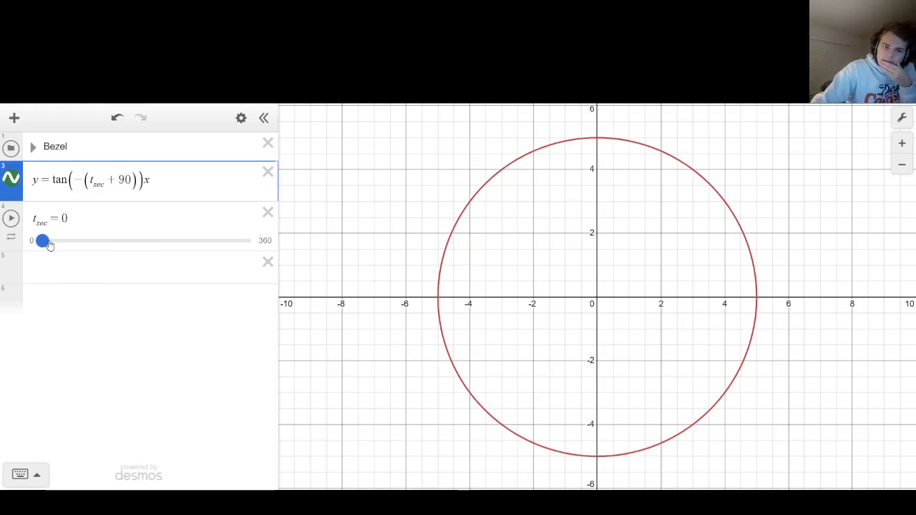
pyautogui.moveTo(48, 245); pyautogui.dragTo(55, 245)
pyautogui.click(84, 226)
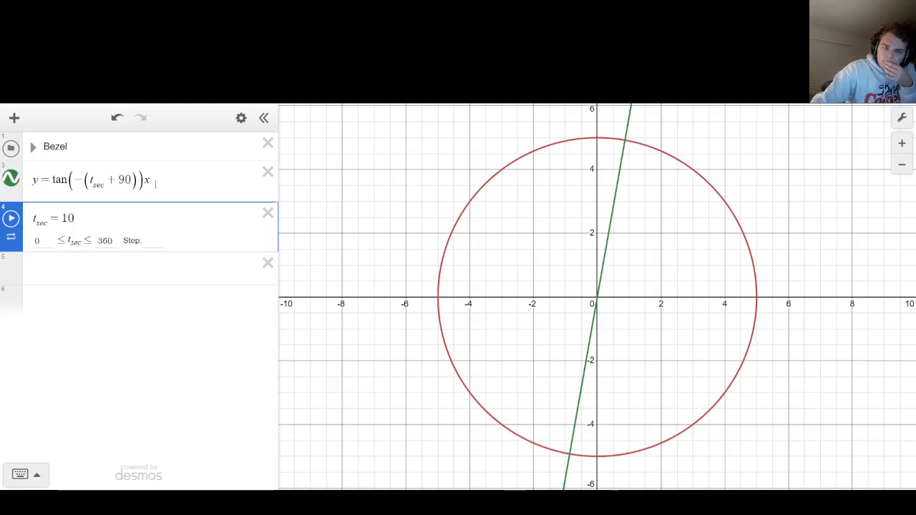
pyautogui.click(330, 146)
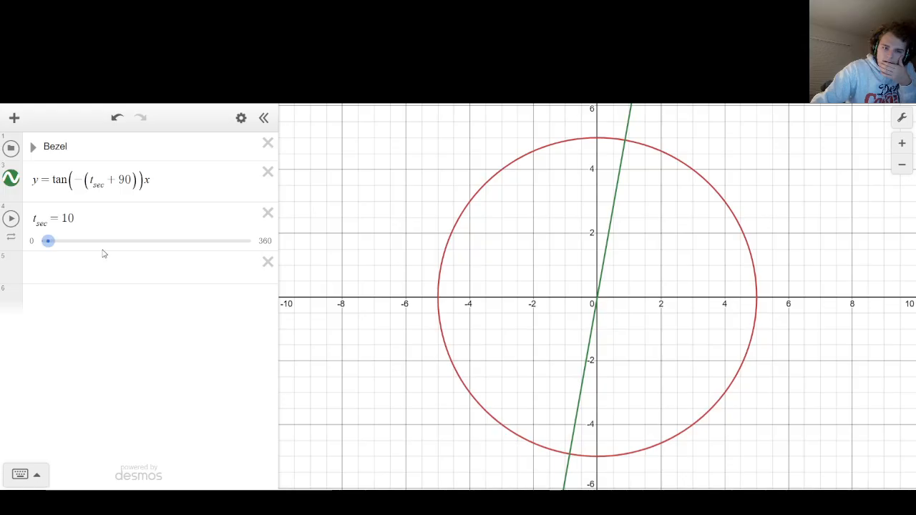
pyautogui.moveTo(48, 242); pyautogui.dragTo(162, 248)
pyautogui.moveTo(171, 247); pyautogui.dragTo(41, 247)
pyautogui.click(43, 266)
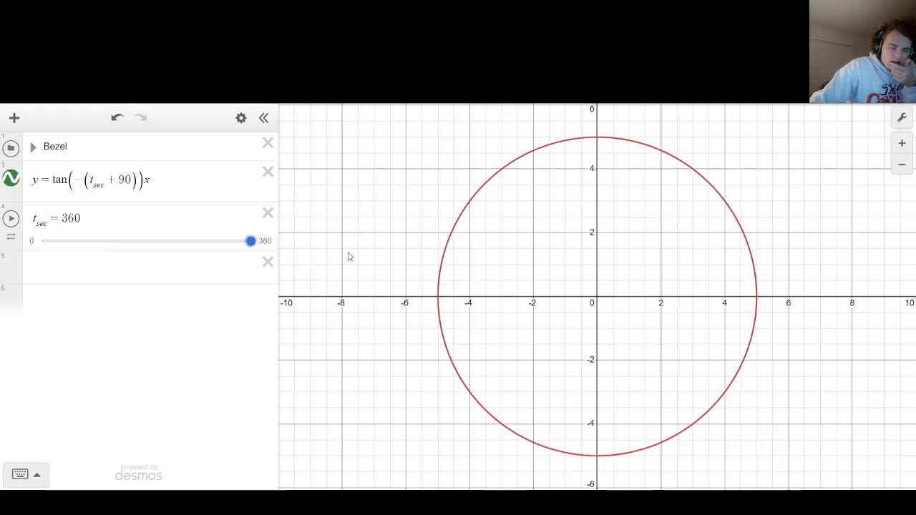
# Set the t_sec slider's upper limit to 359 and return the slider to 0.
pyautogui.click(266, 241)
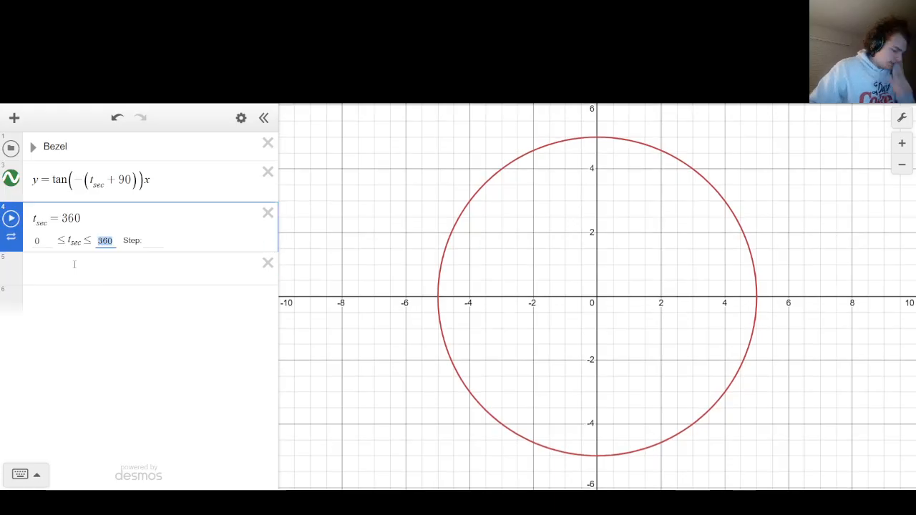
pyautogui.write('359')
pyautogui.click(348, 252)
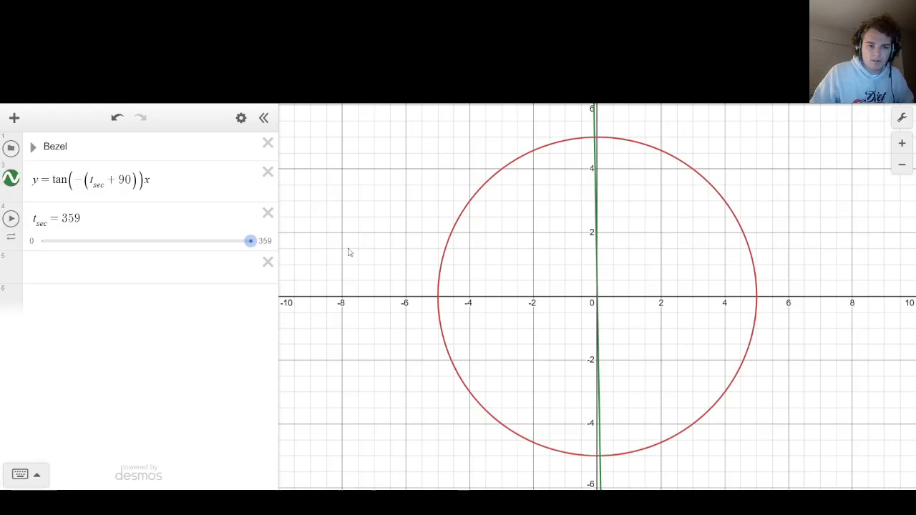
pyautogui.moveTo(250, 241)
pyautogui.mouseDown()
pyautogui.moveTo(38, 238)
pyautogui.moveTo(252, 241)
pyautogui.mouseUp()
pyautogui.click(42, 240)
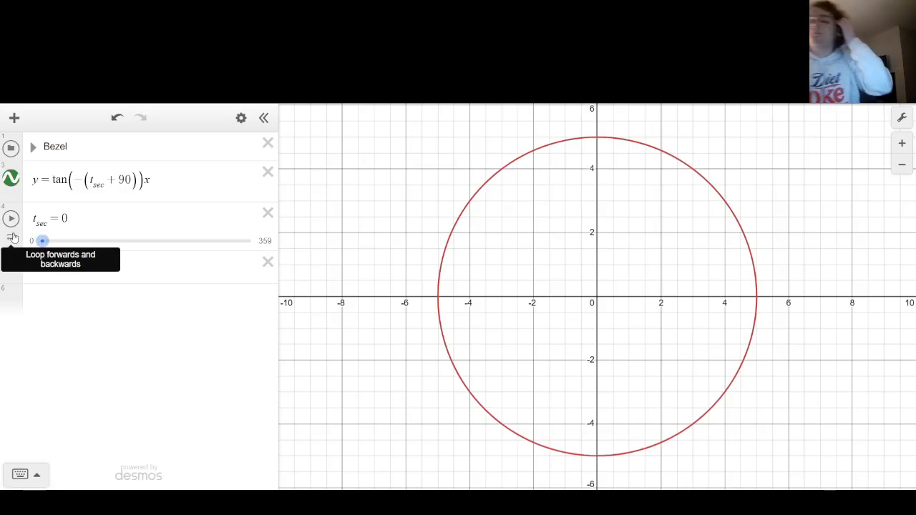
# Animate t_sec from 0 and pause it at 34.4 to check the line's rotation.
pyautogui.click(69, 269)
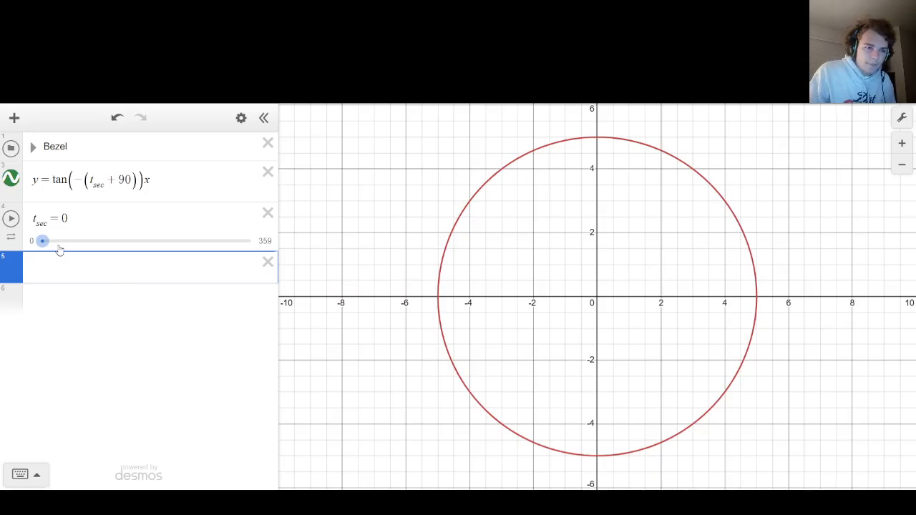
pyautogui.click(11, 219)
pyautogui.click(11, 218)
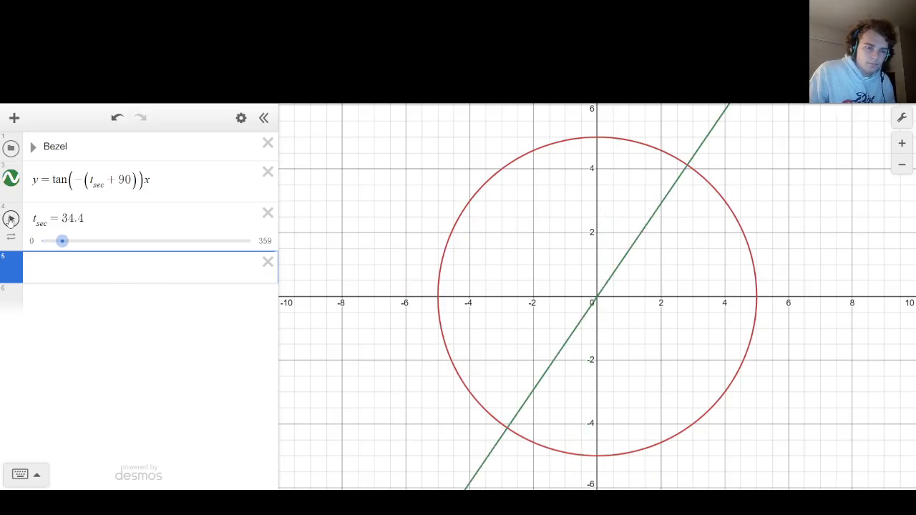
pyautogui.click(168, 184)
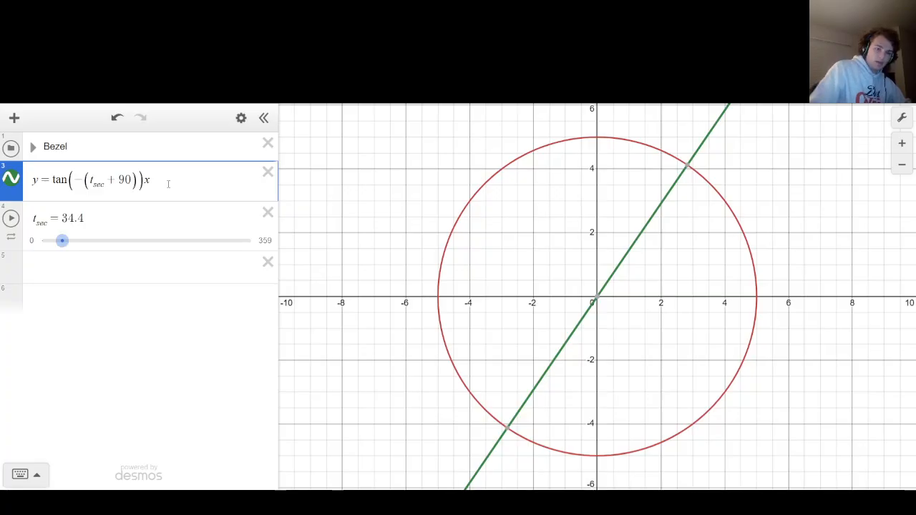
pyautogui.write('{x<')
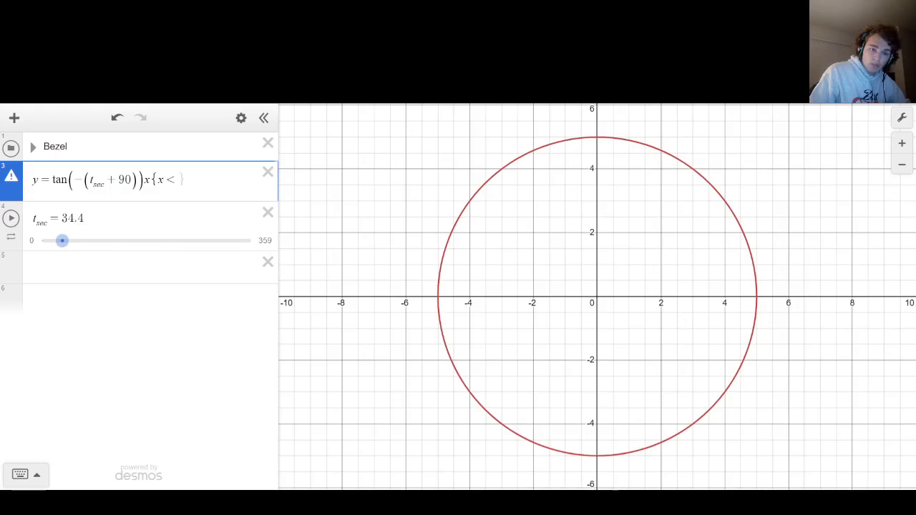
pyautogui.press('Left')
pyautogui.press('Left')
pyautogui.press('Left')
pyautogui.press('BackSpace')
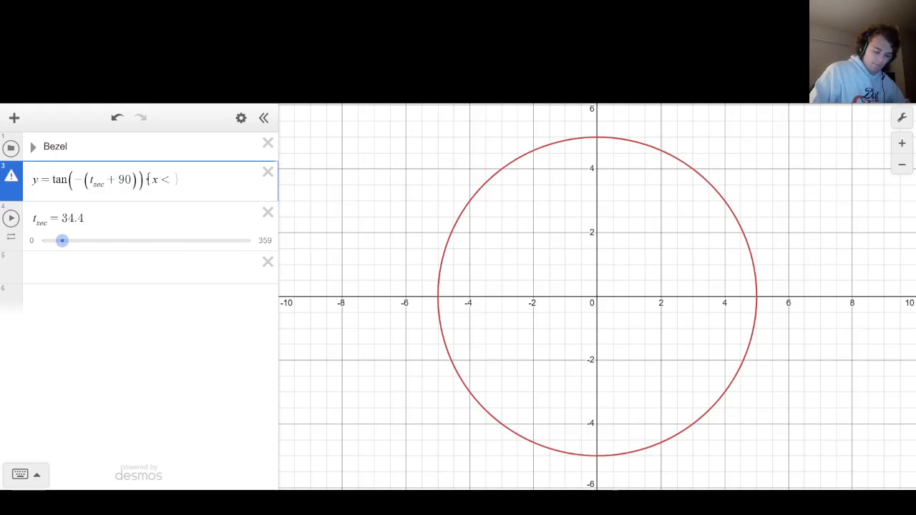
pyautogui.press('Right')
pyautogui.press('Right')
pyautogui.write('< 0')
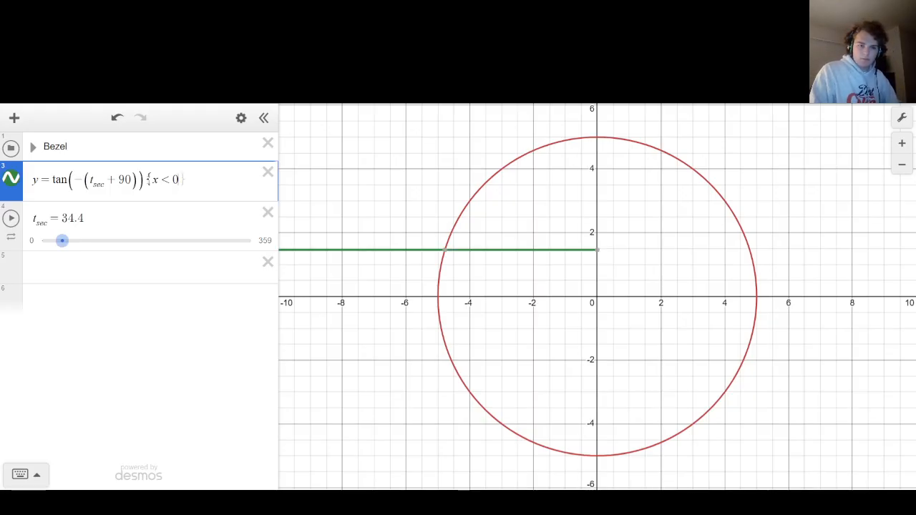
pyautogui.press('BackSpace')
pyautogui.press('BackSpace')
pyautogui.write('>0')
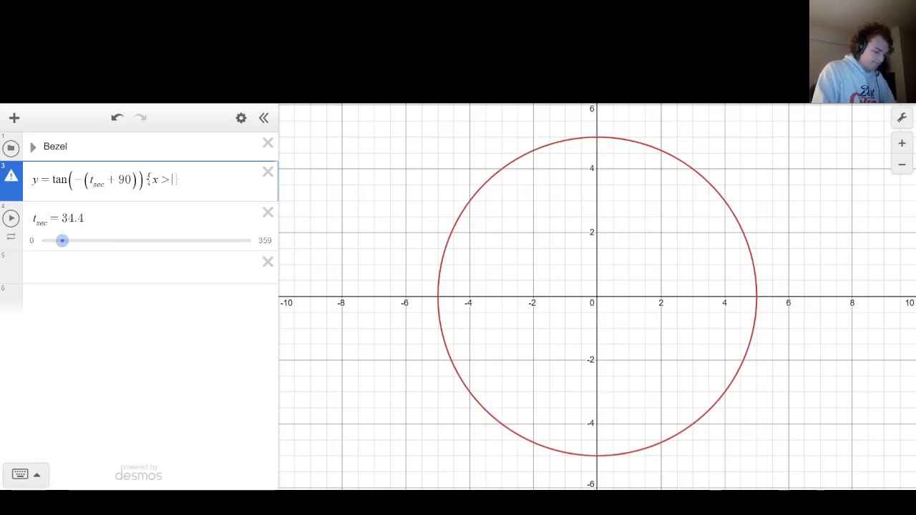
pyautogui.press('BackSpace')
pyautogui.press('BackSpace')
pyautogui.press('BackSpace')
pyautogui.press('BackSpace')
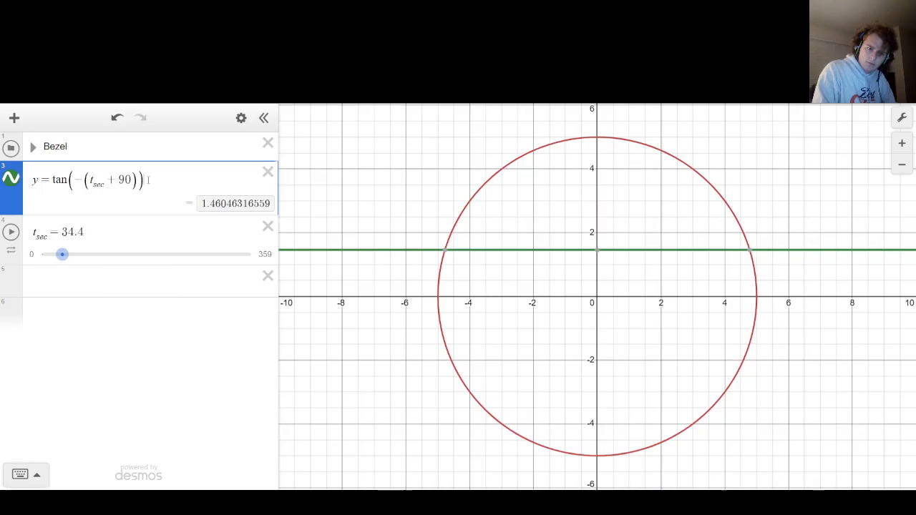
pyautogui.write('x')
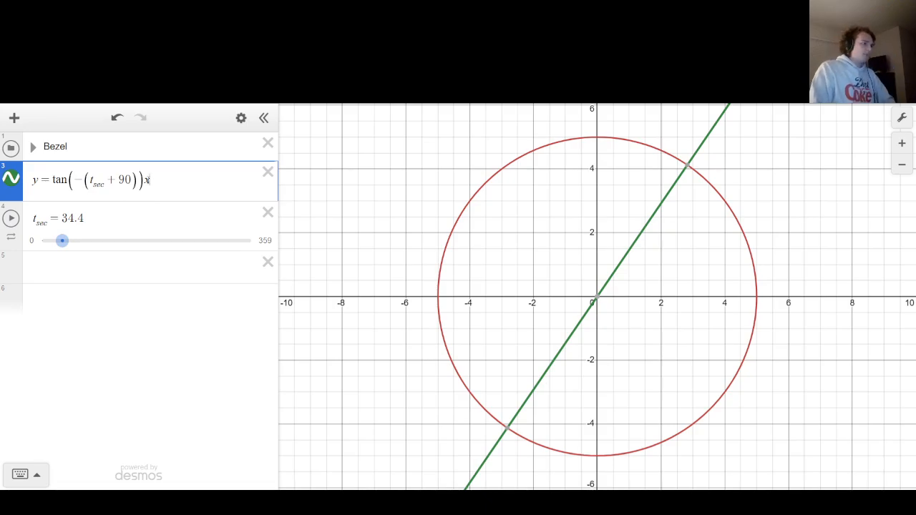
pyautogui.write('{x ')
pyautogui.write('< 0')
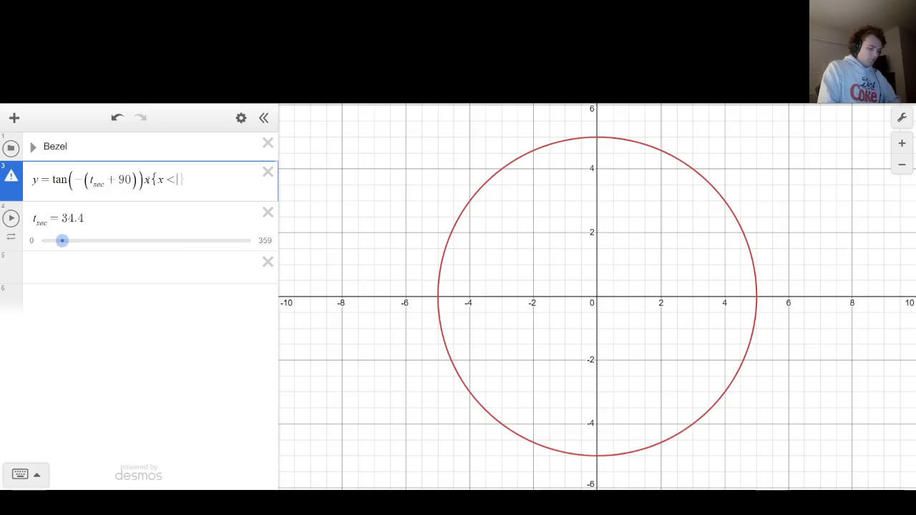
# Restrict the line to positive x values by appending {x > 0} to its equation.
pyautogui.press('BackSpace')
pyautogui.press('BackSpace')
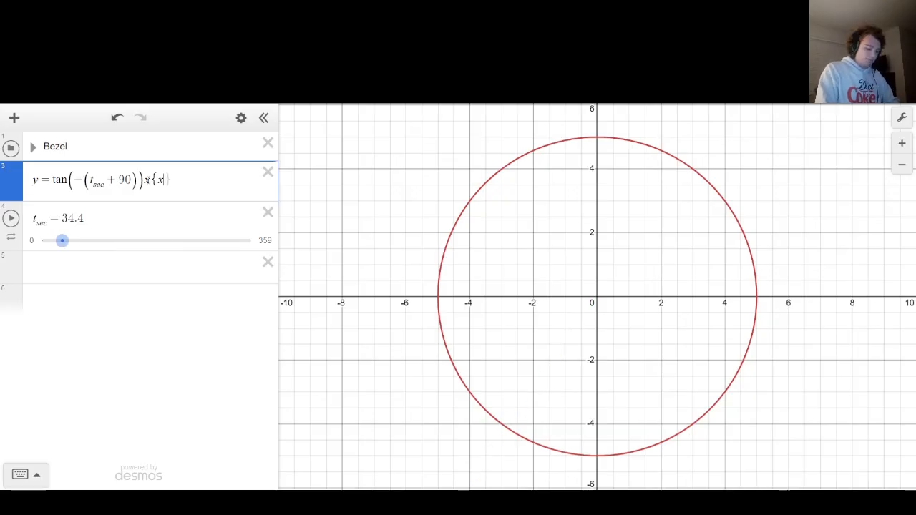
pyautogui.write('> 0')
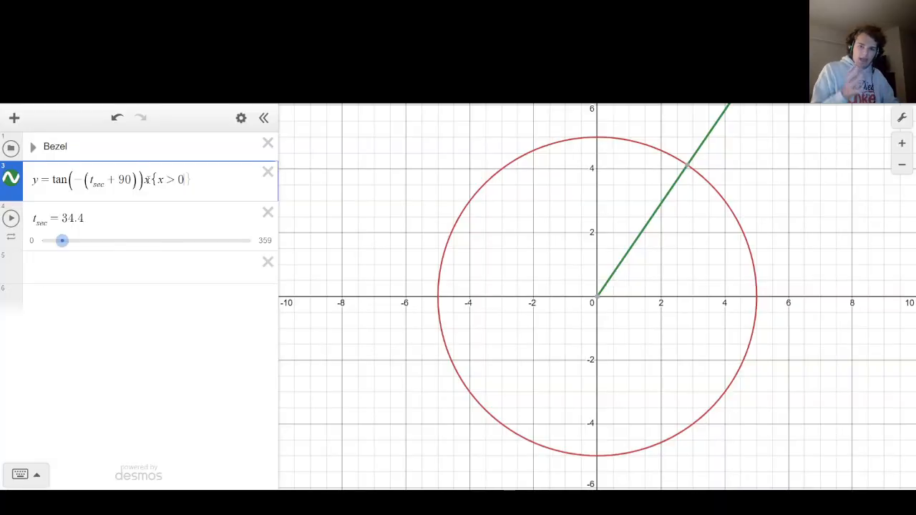
pyautogui.write(')')
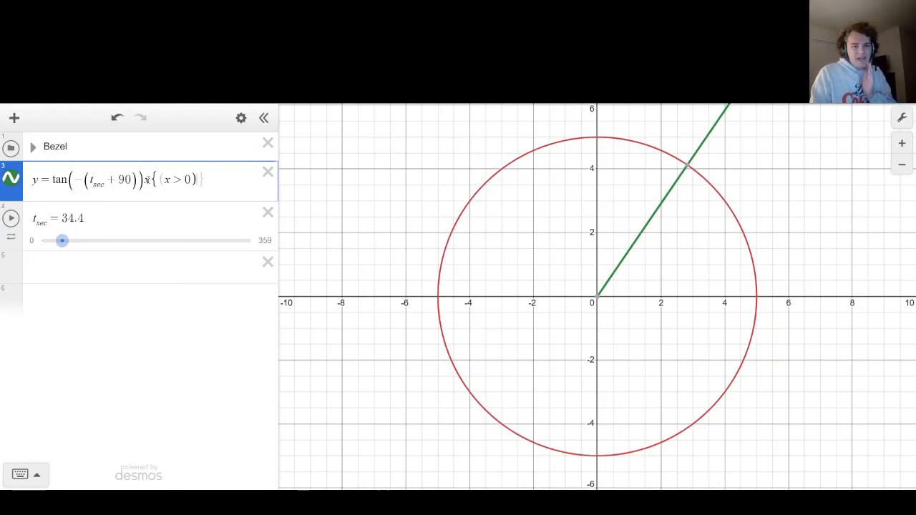
pyautogui.press('Left')
pyautogui.press('Delete')
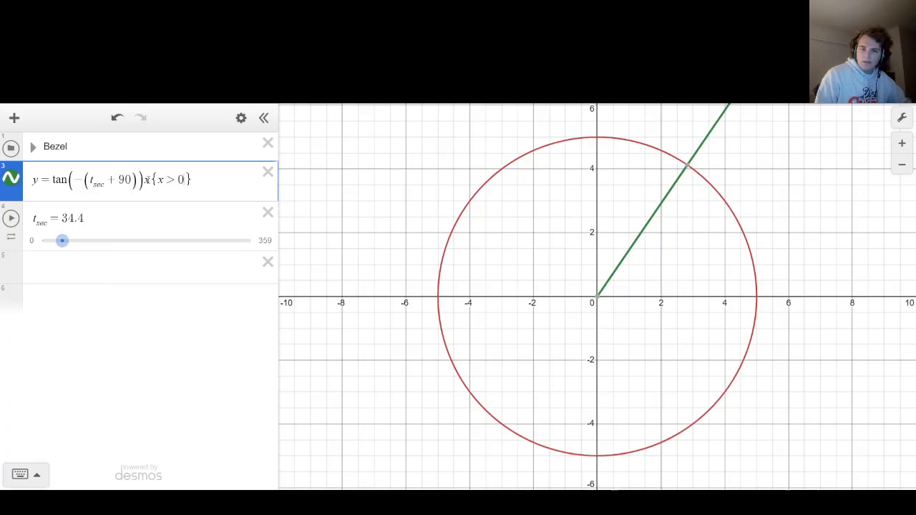
# Slide t_sec to 190 and back to 66 to check the restricted line on both halves of the rotation.
pyautogui.press('Down')
pyautogui.press('Down')
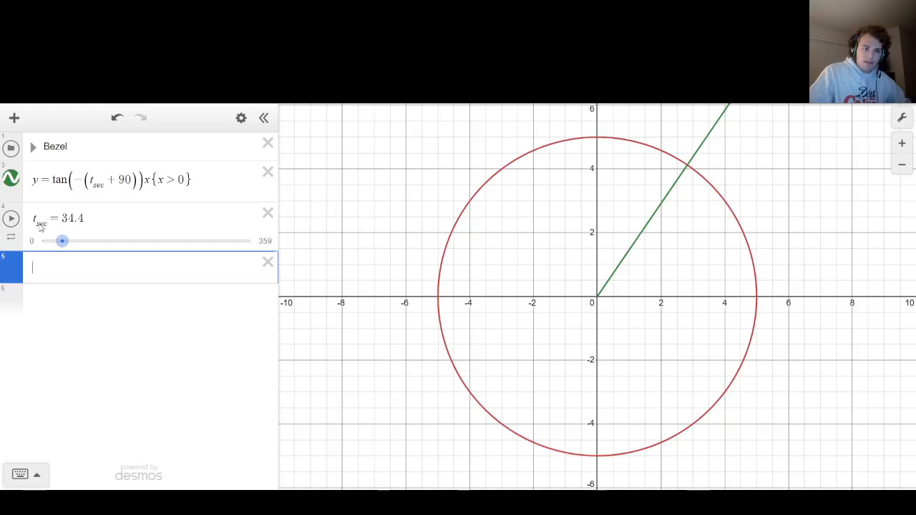
pyautogui.moveTo(62, 241); pyautogui.dragTo(153, 245)
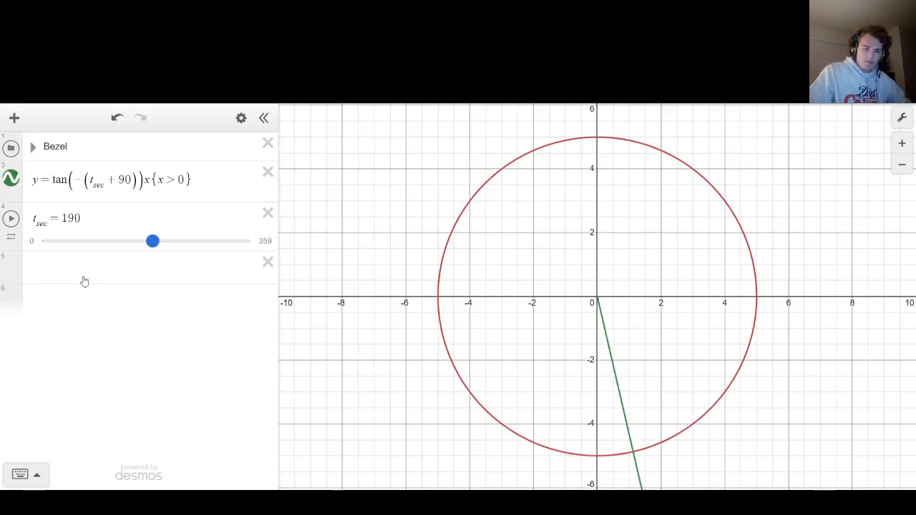
pyautogui.click(81, 241)
# Start a piecewise expression in the empty row below t_sec, entering {x < 180: 0, as its first case.
pyautogui.click(82, 267)
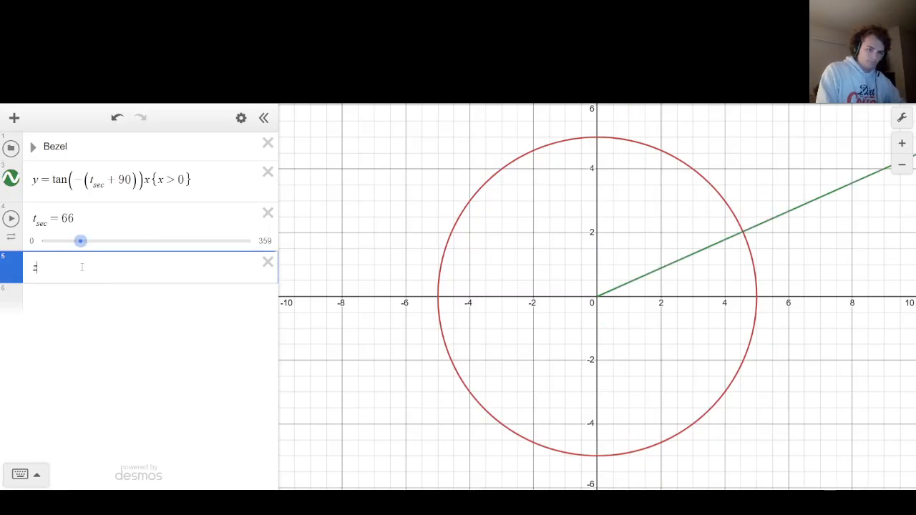
pyautogui.write('{')
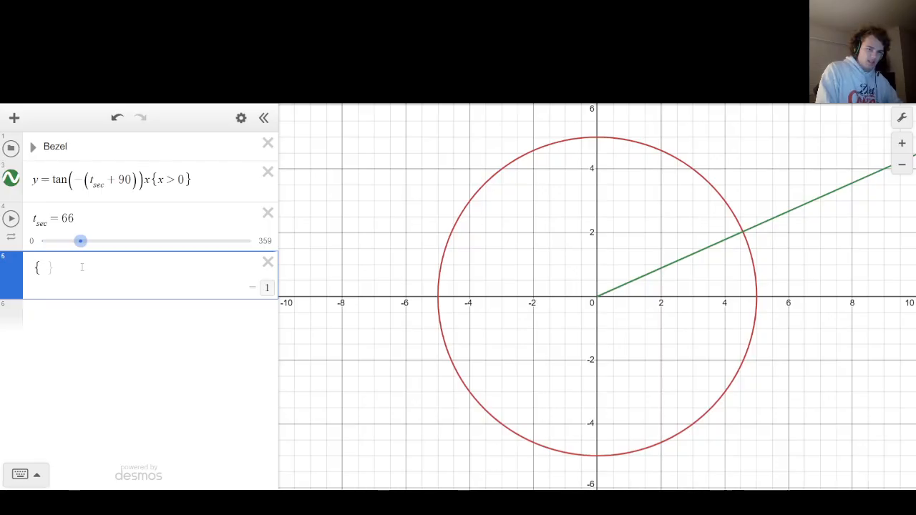
pyautogui.write('x<190')
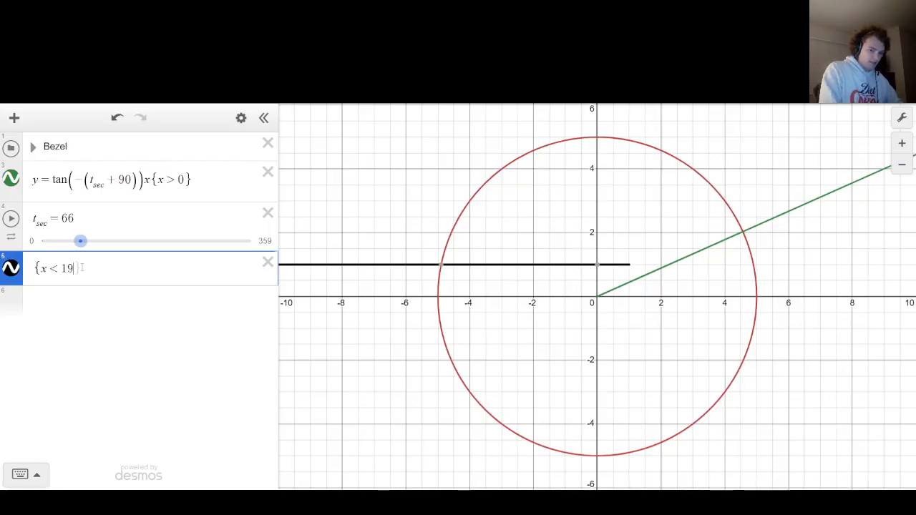
pyautogui.press('BackSpace')
pyautogui.press('BackSpace')
pyautogui.write('80')
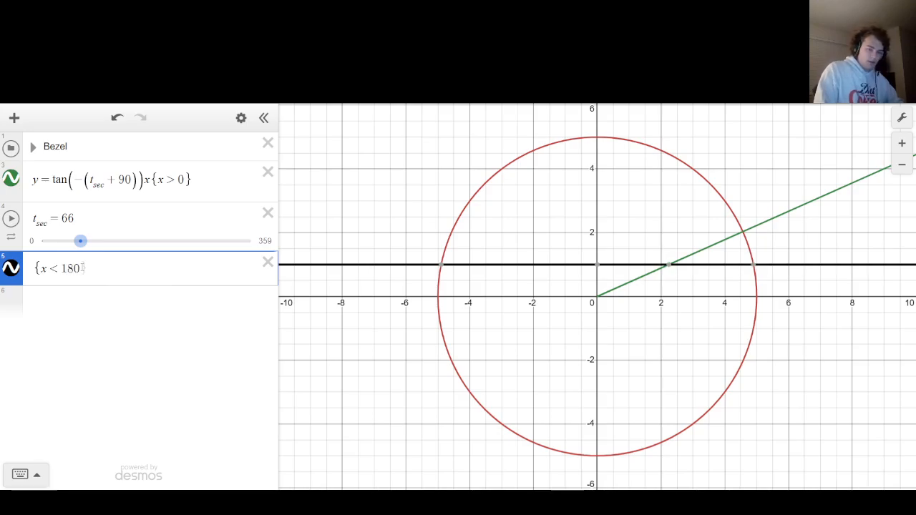
pyautogui.write(':')
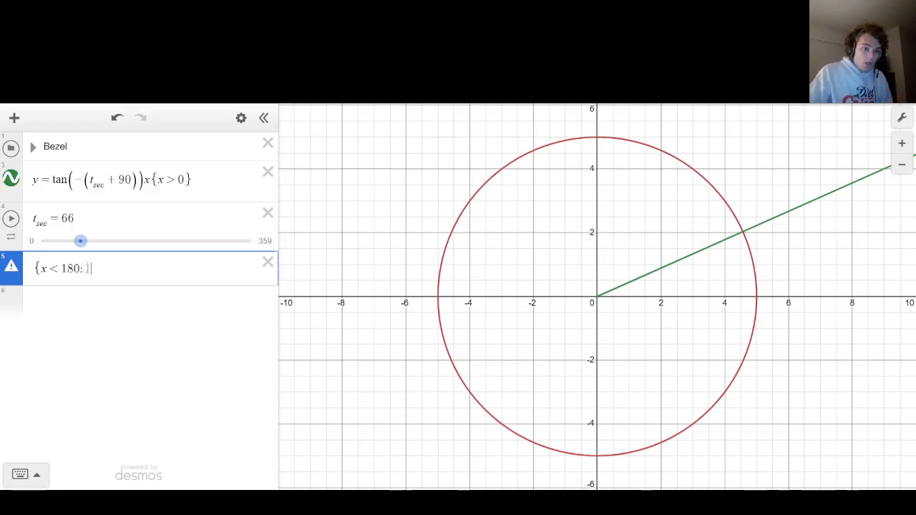
pyautogui.write('0')
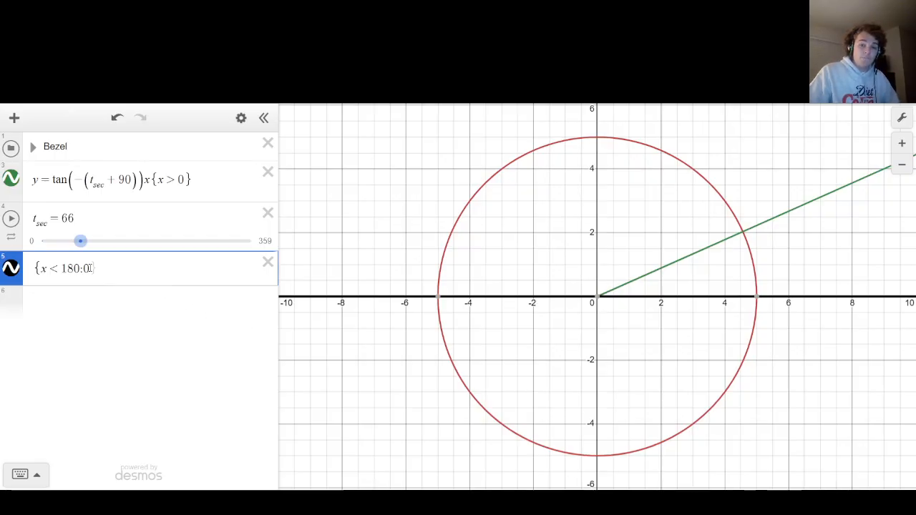
pyautogui.write(',')
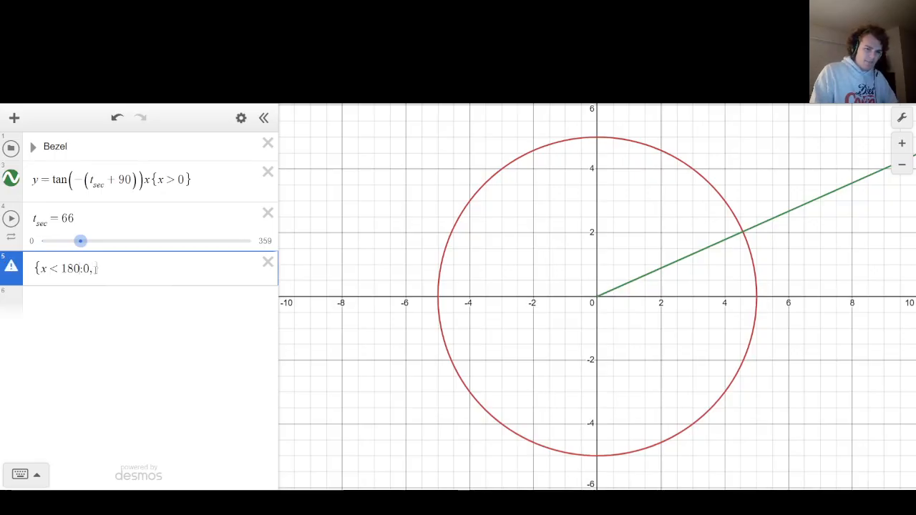
# Replace x with t_sec in the piecewise condition so that it reads t_sec < 180.
pyautogui.press('Left')
pyautogui.press('Left')
pyautogui.press('Left')
pyautogui.press('Left')
pyautogui.press('Left')
pyautogui.press('Left')
pyautogui.press('BackSpace')
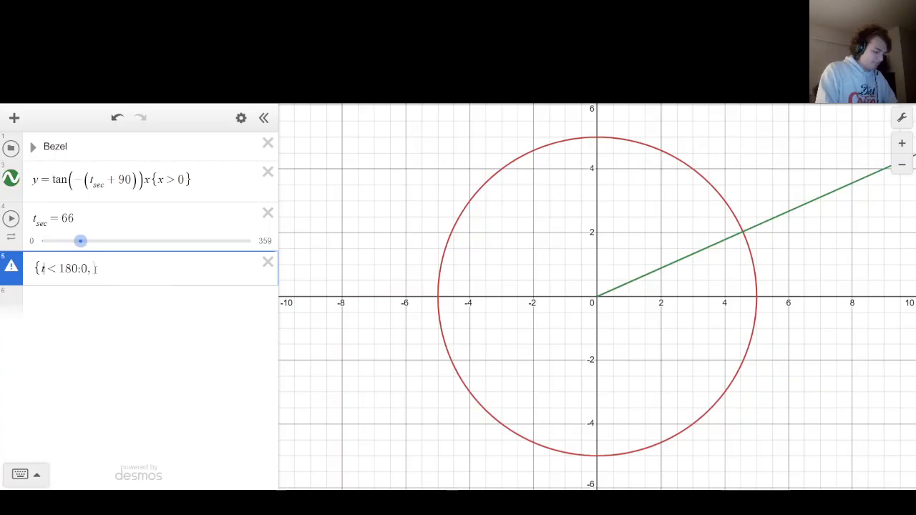
pyautogui.write('t_sec < 180')
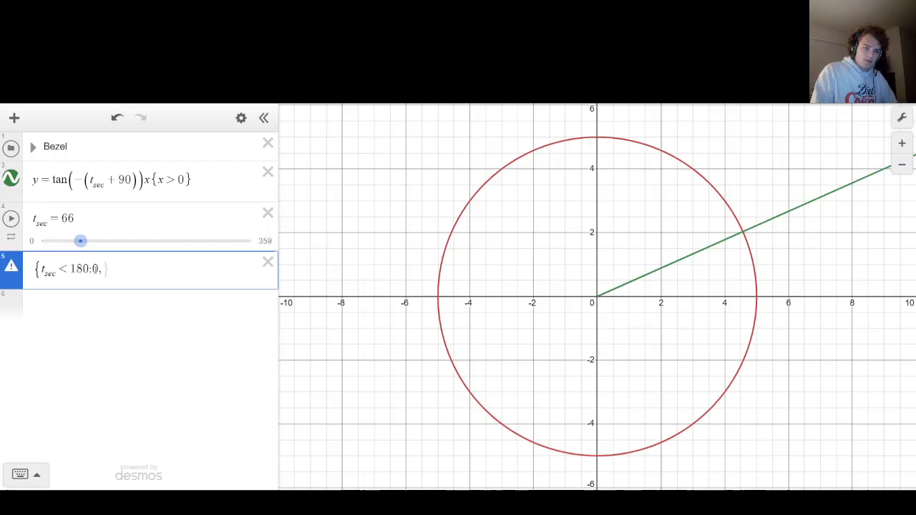
pyautogui.write(', t_sec > ')
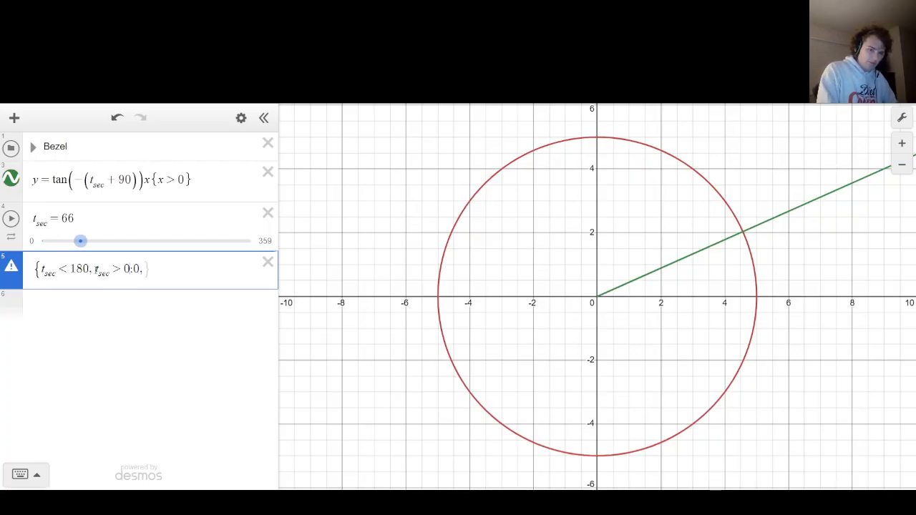
pyautogui.write('180')
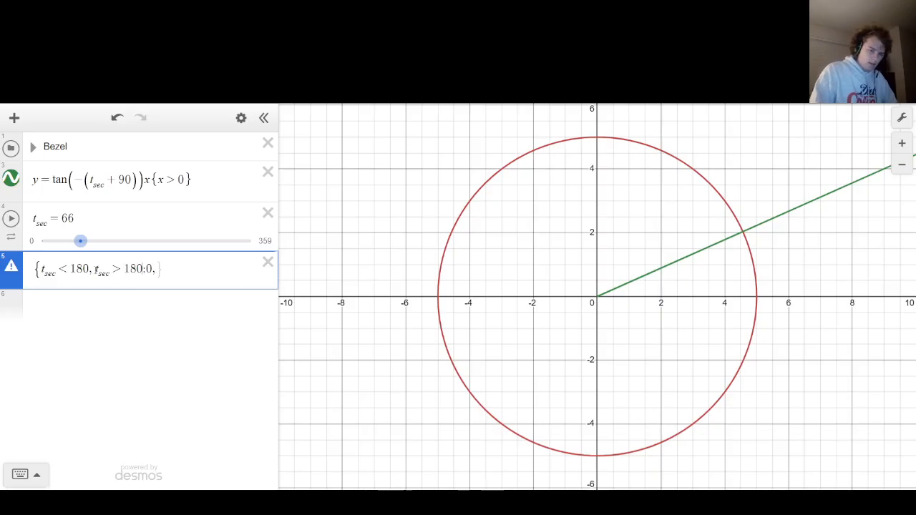
# Add t_sec ≥ 180 as a second condition after t_sec < 180 in the piecewise expression.
pyautogui.press('Left')
pyautogui.press('Left')
pyautogui.press('Left')
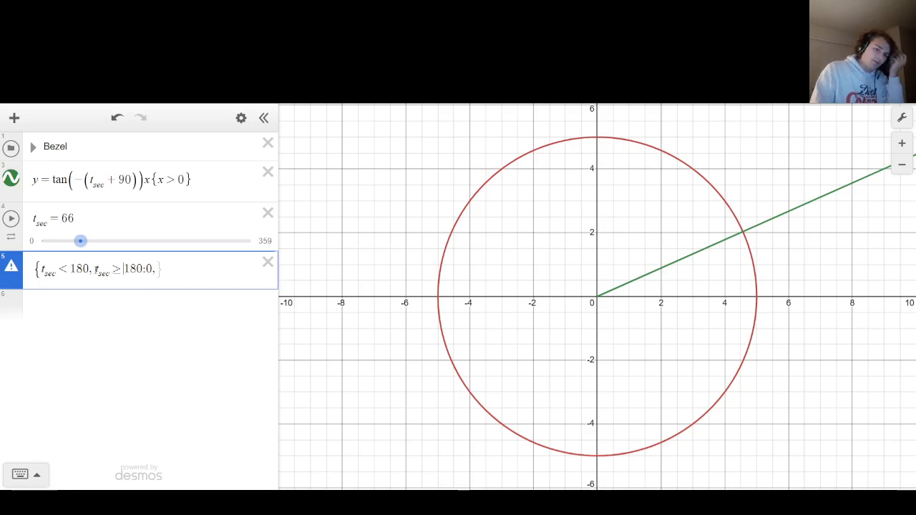
# Complete the piecewise expression with −10000 as its final value after the 0.
pyautogui.press('Right')
pyautogui.press('Right')
pyautogui.press('Right')
pyautogui.press('Right')
pyautogui.press('Right')
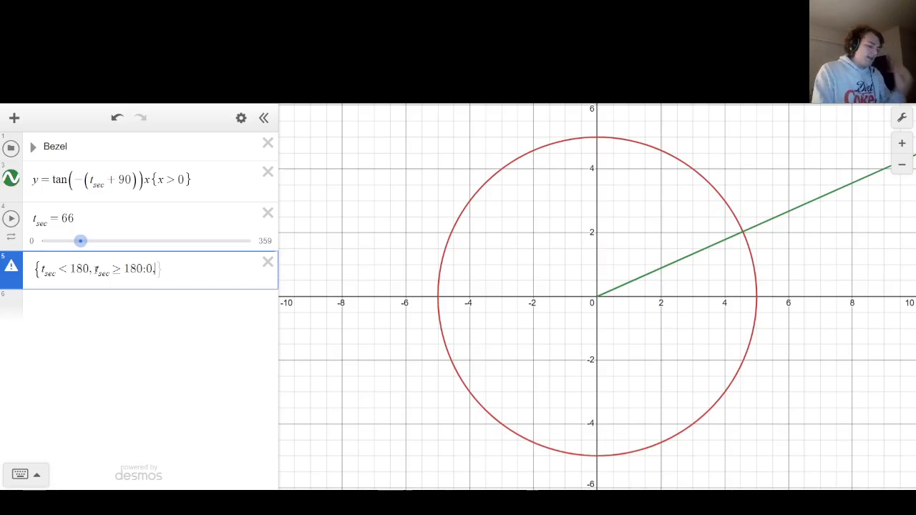
pyautogui.write(',-10000')
pyautogui.press('Right')
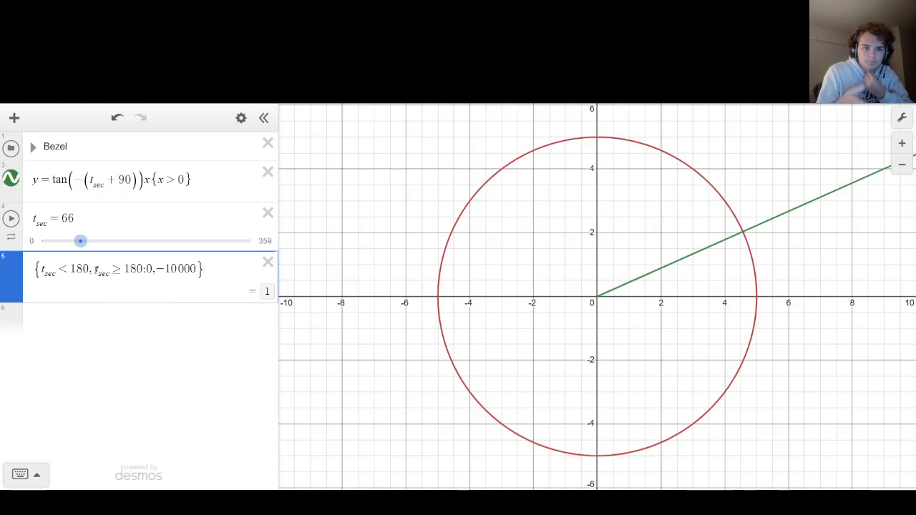
pyautogui.hotkey('ctrl', 'a')
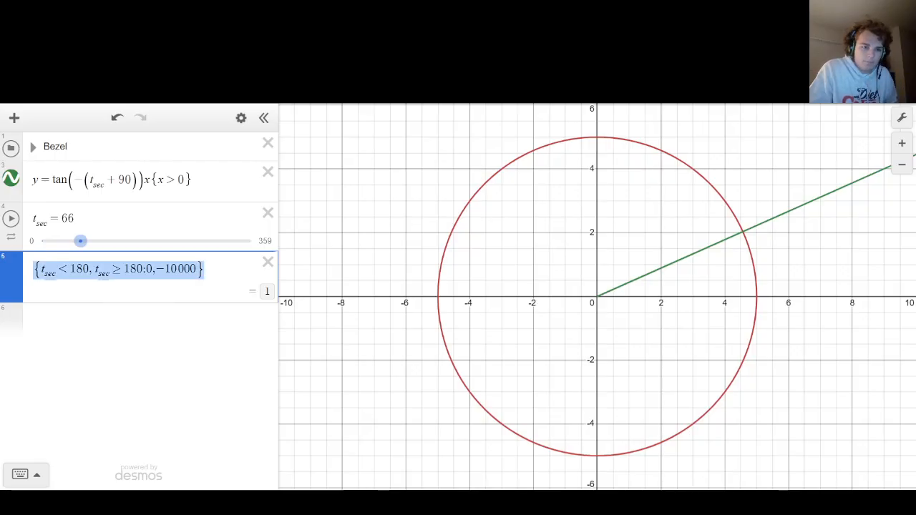
pyautogui.doubleClick(180, 181)
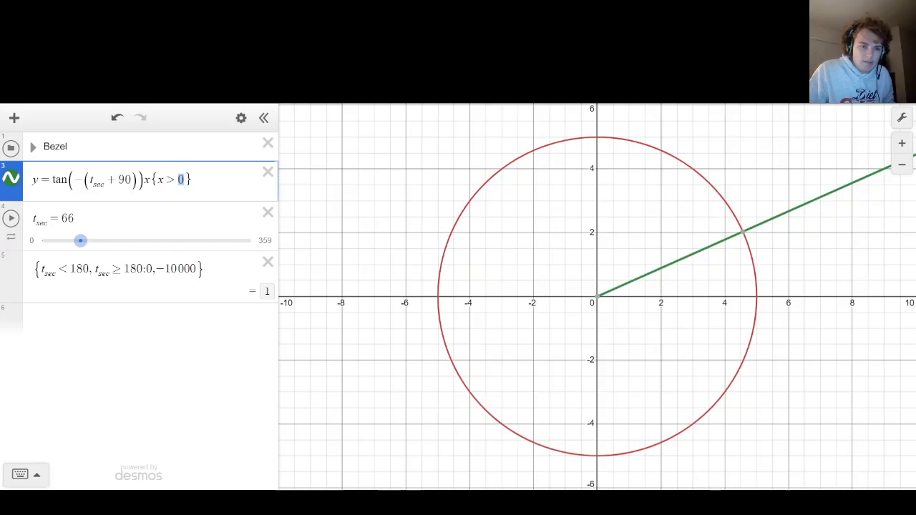
pyautogui.click(206, 269)
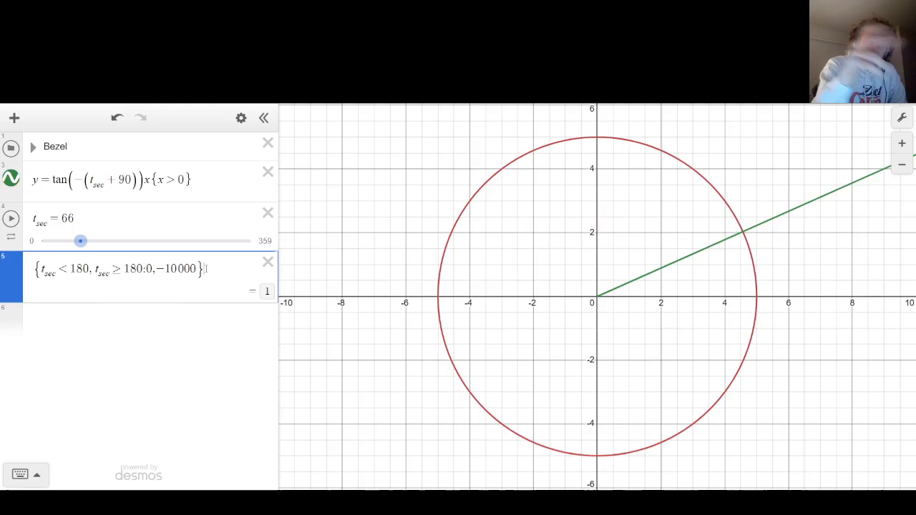
pyautogui.click(233, 170)
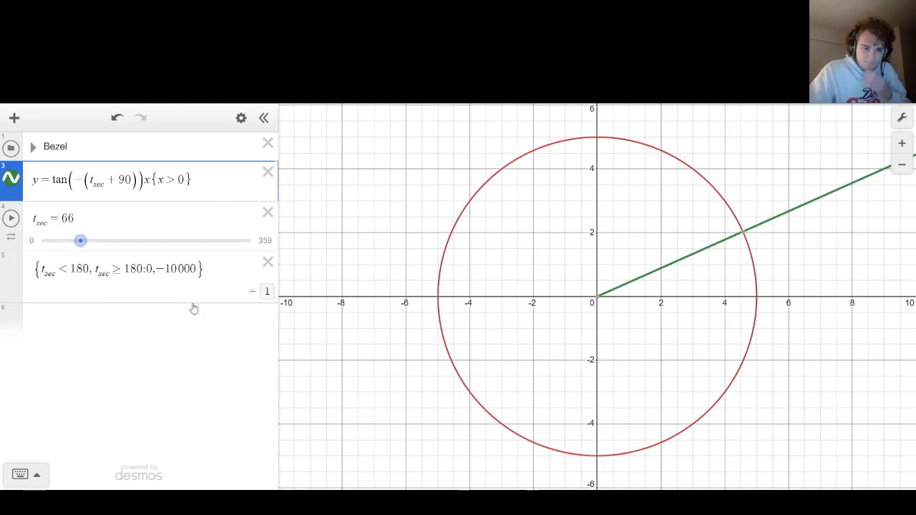
pyautogui.click(222, 274)
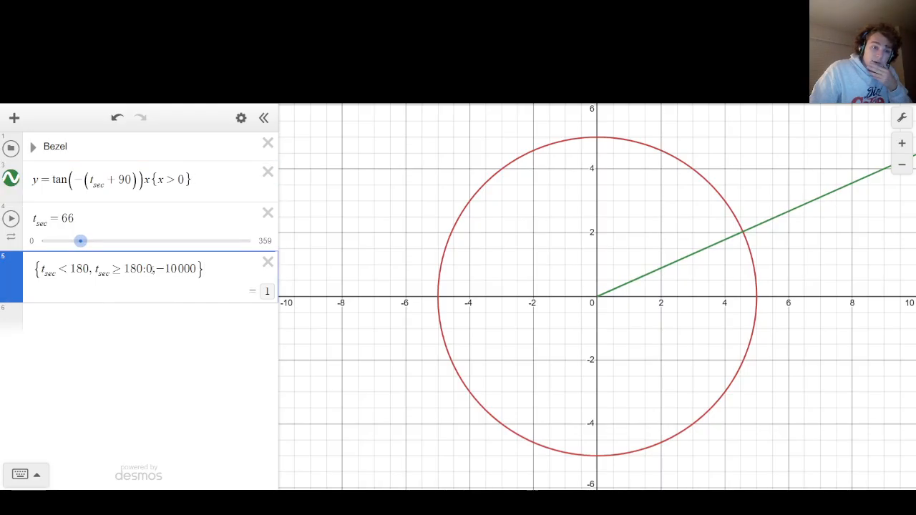
# Slide t_sec to 71 to check how the piecewise expression evaluates.
pyautogui.moveTo(153, 269); pyautogui.dragTo(146, 269)
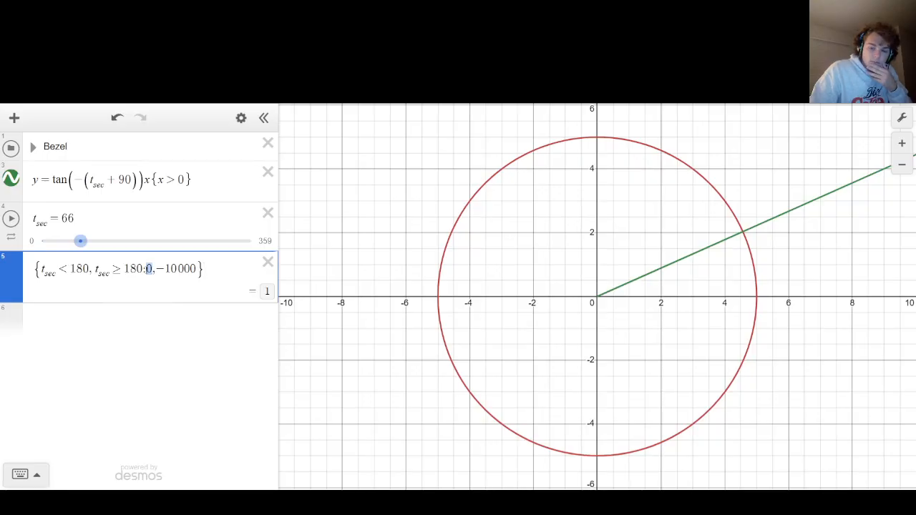
pyautogui.moveTo(81, 241)
pyautogui.mouseDown()
pyautogui.moveTo(93, 242)
pyautogui.moveTo(84, 245)
pyautogui.mouseUp()
pyautogui.moveTo(152, 269); pyautogui.dragTo(146, 269)
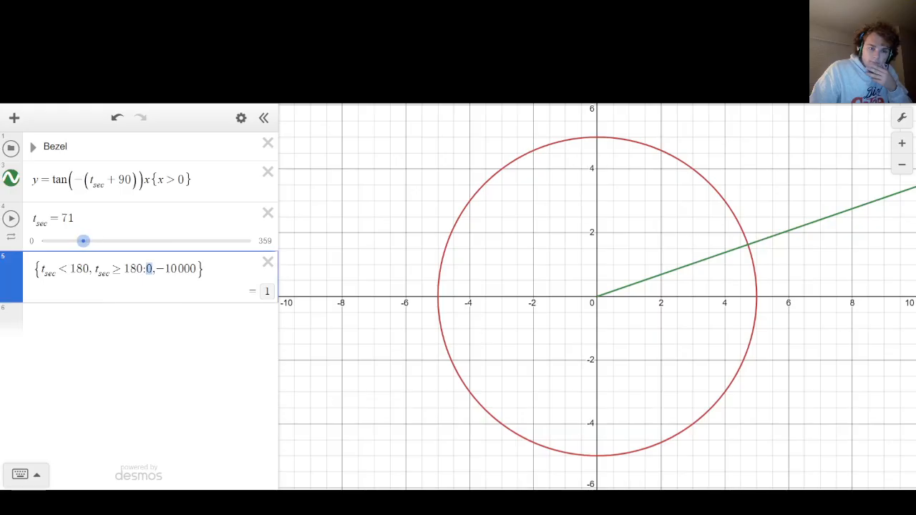
# Change the piecewise expression's two output values to 1 and −10.
pyautogui.click(196, 269)
pyautogui.press('BackSpace')
pyautogui.press('BackSpace')
pyautogui.press('BackSpace')
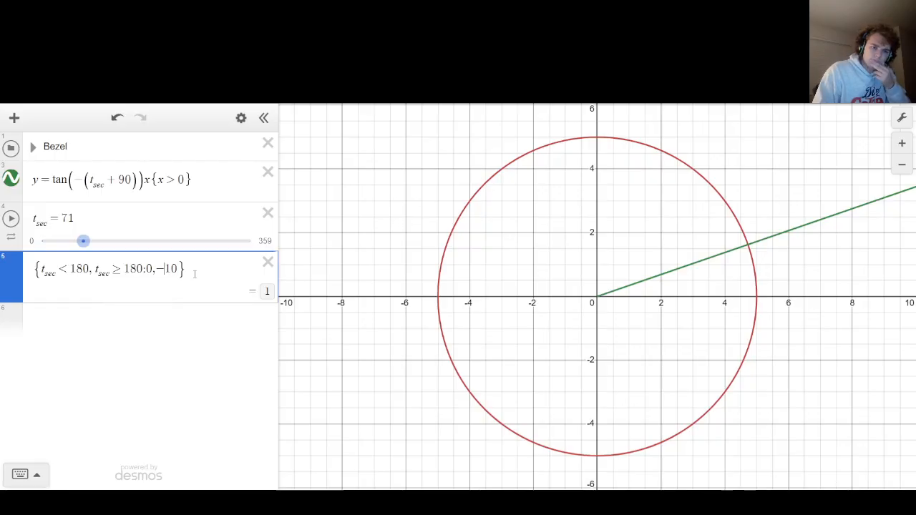
pyautogui.press('BackSpace')
pyautogui.write('5')
pyautogui.press('BackSpace')
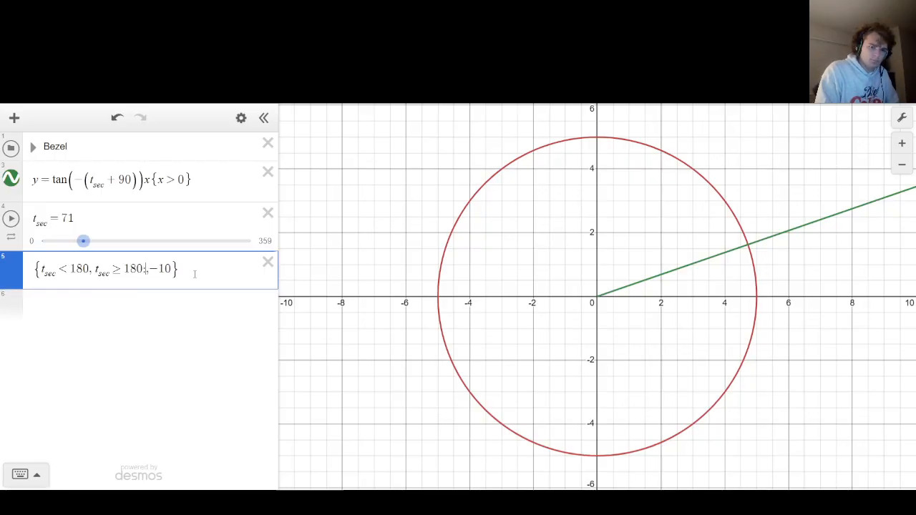
pyautogui.write('1,')
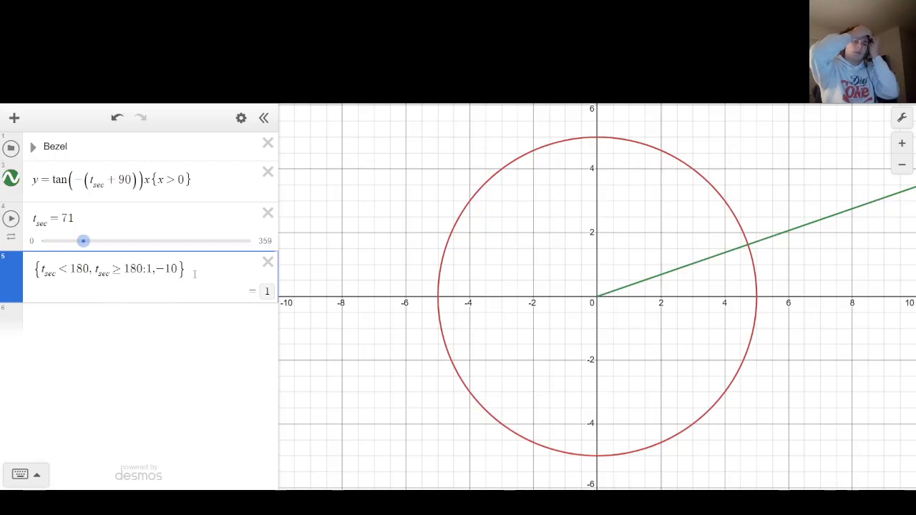
# Create a second piecewise expression in a new row below, reading {t_sec < 1: 1, 0}.
pyautogui.press('Return')
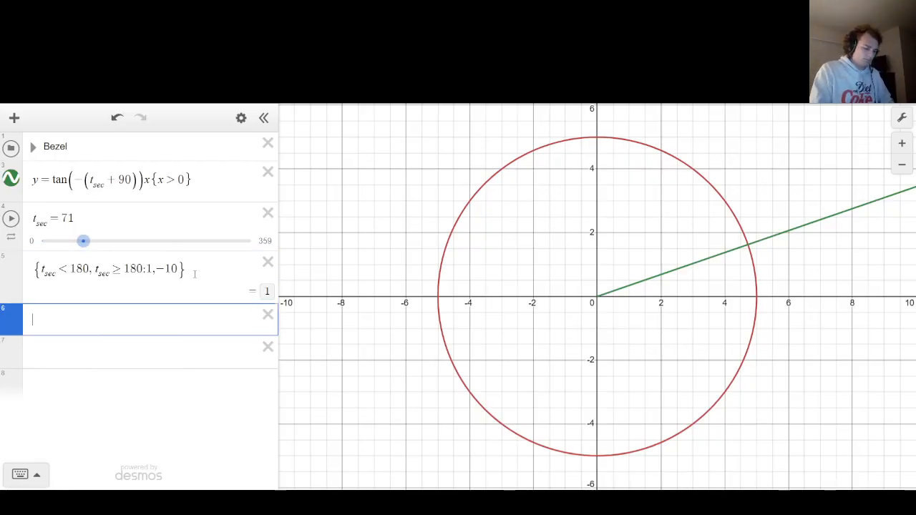
pyautogui.write('{t_sec ')
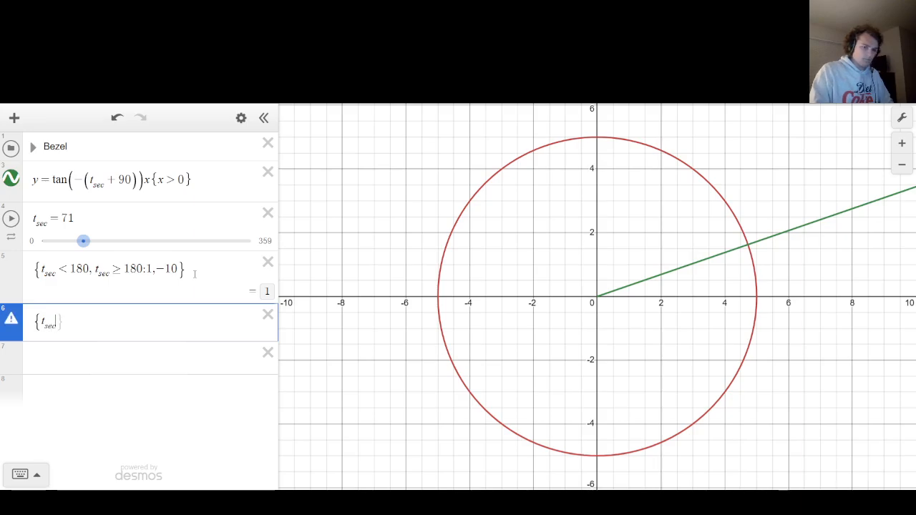
pyautogui.write('< 1')
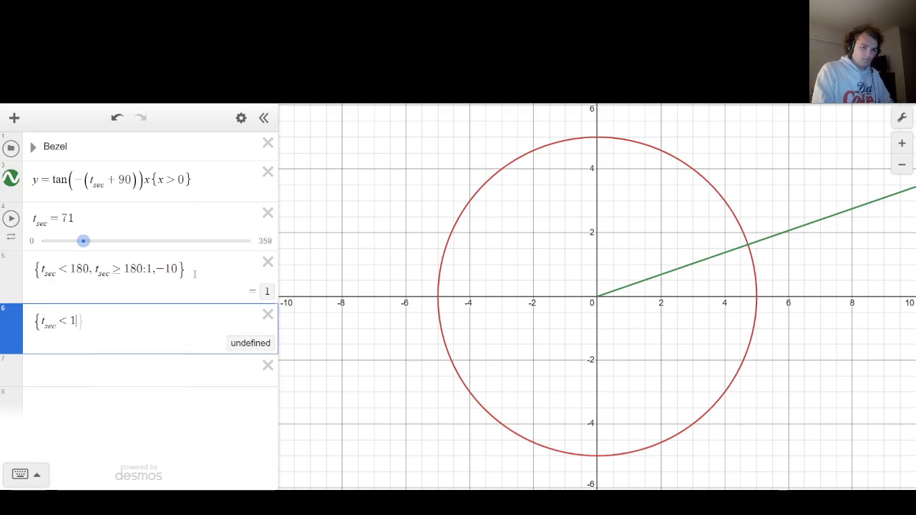
pyautogui.write(':1')
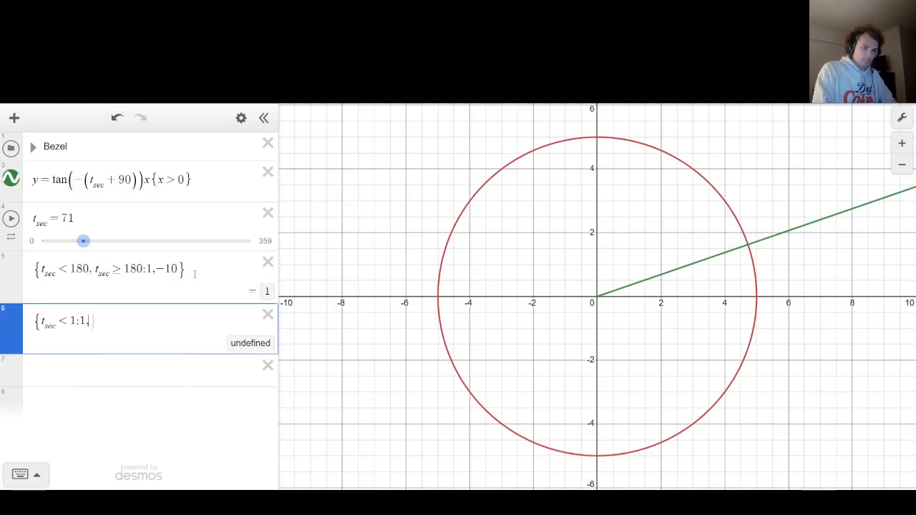
pyautogui.write(',0}')
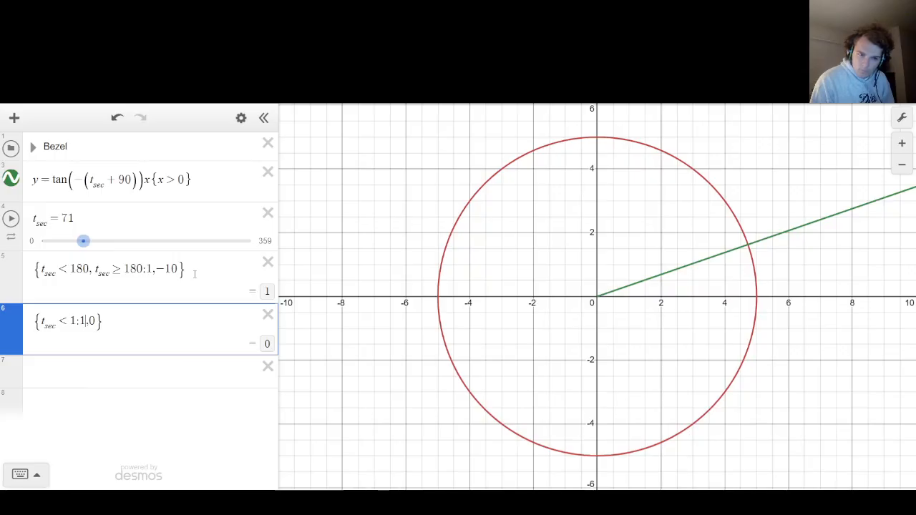
# Insert t_sec > 1 as a second condition in the new piecewise expression, before its output values.
pyautogui.press('Left')
pyautogui.press('Left')
pyautogui.press('Left')
pyautogui.press('Left')
pyautogui.press('Left')
pyautogui.write(',t_s')
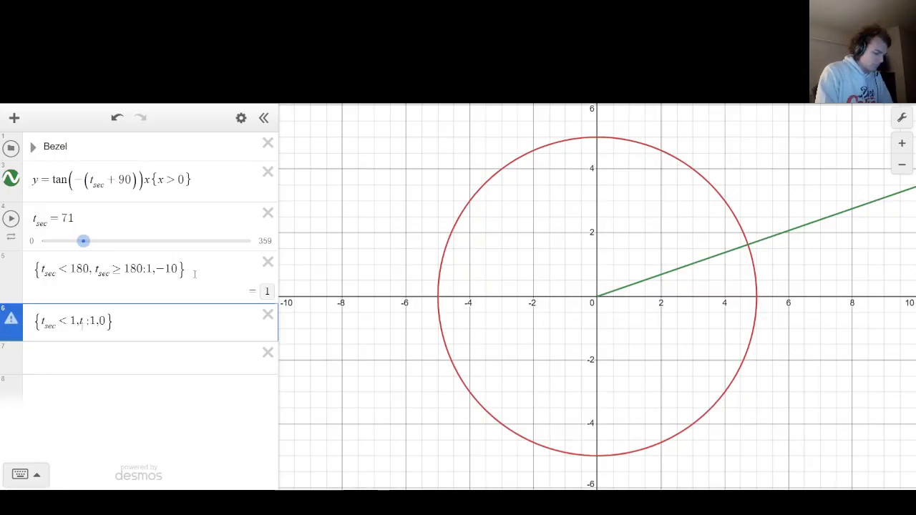
pyautogui.write('ec>1')
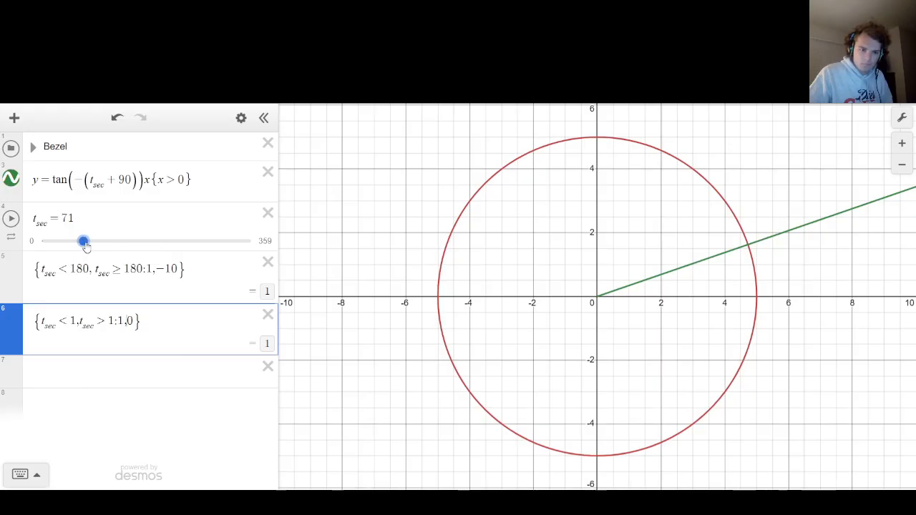
# Slide t_sec to 0, 128 and 67 to compare the results of both piecewise expressions.
pyautogui.moveTo(84, 241); pyautogui.dragTo(33, 252)
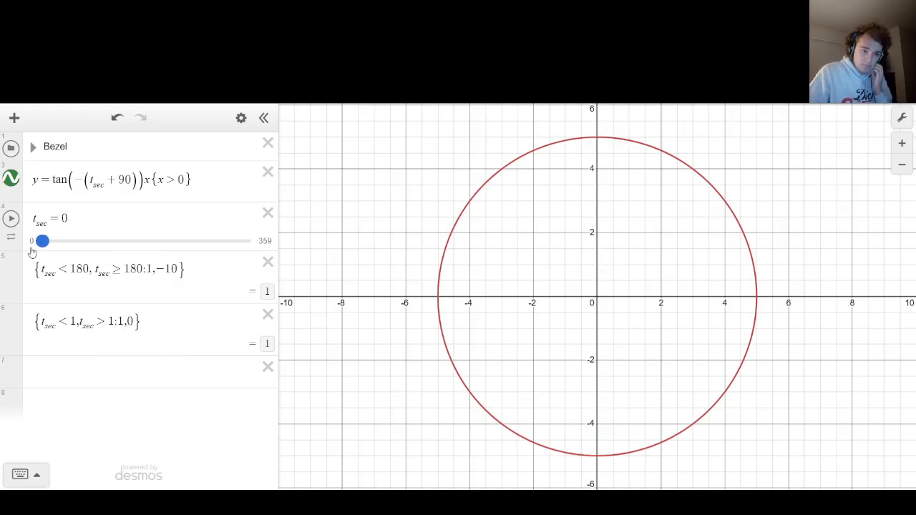
pyautogui.moveTo(36, 252); pyautogui.dragTo(116, 241)
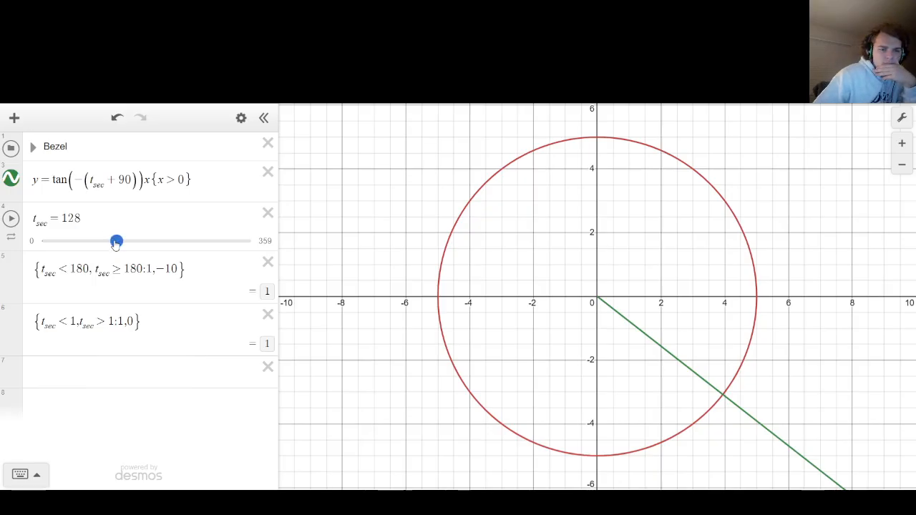
pyautogui.moveTo(115, 242); pyautogui.dragTo(81, 242)
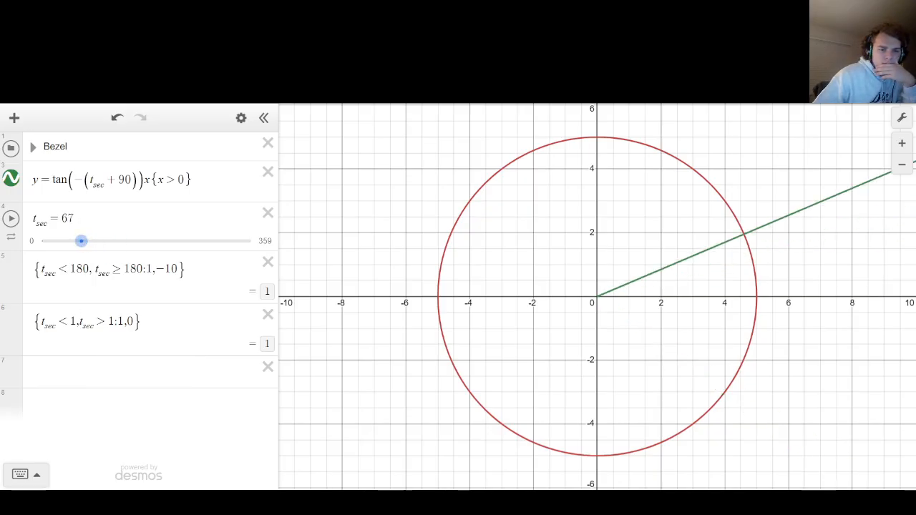
# Change the lower piecewise expression's second condition to t_sec > 10 and slide t_sec to 7 to test it.
pyautogui.click(113, 321)
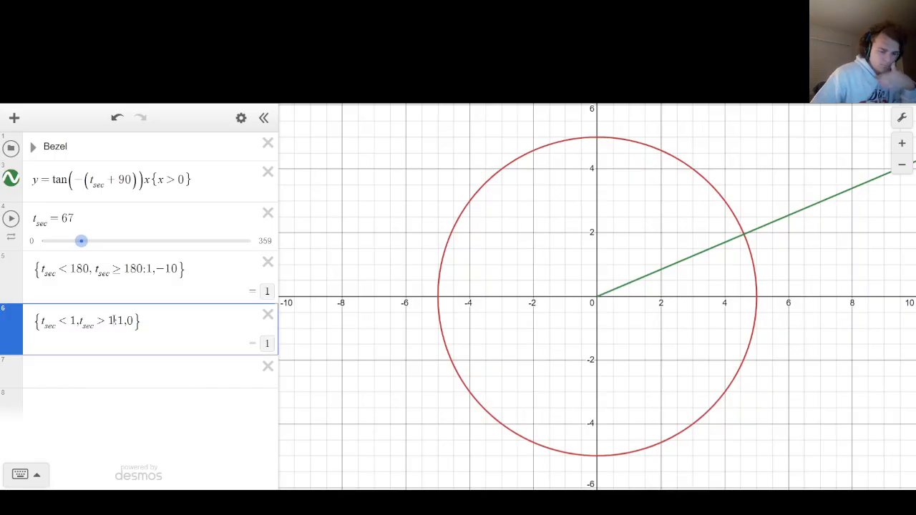
pyautogui.write('0')
pyautogui.click(301, 221)
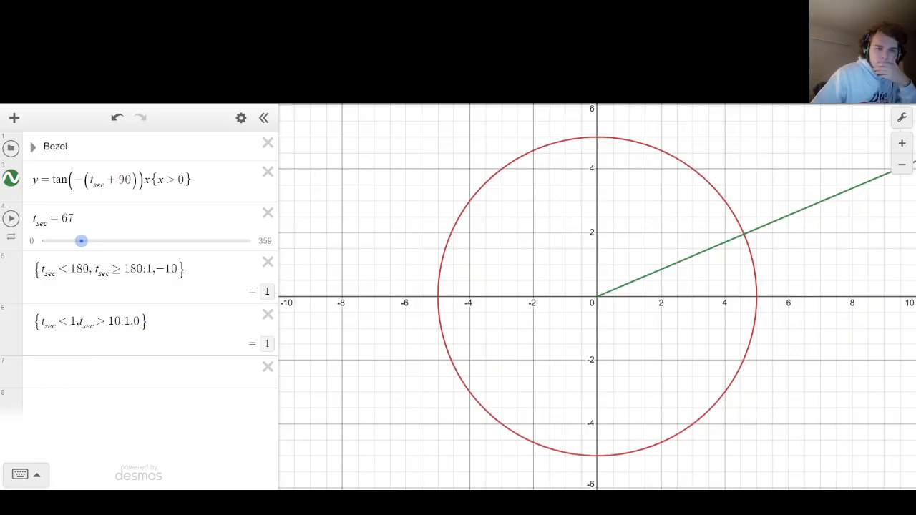
pyautogui.moveTo(81, 242); pyautogui.dragTo(46, 242)
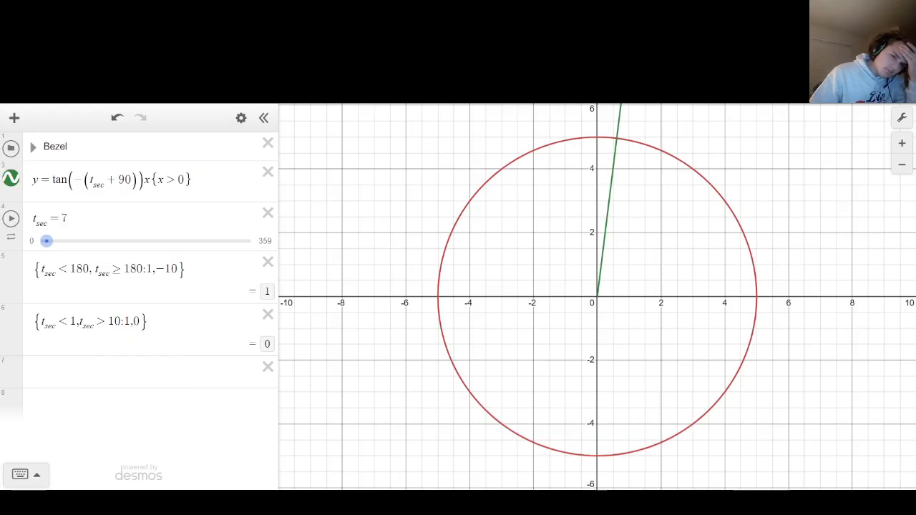
# Change the lower expression's second condition to t_sec ≥ 10 and test it with t_sec slid to 3 and 189.
pyautogui.click(106, 320)
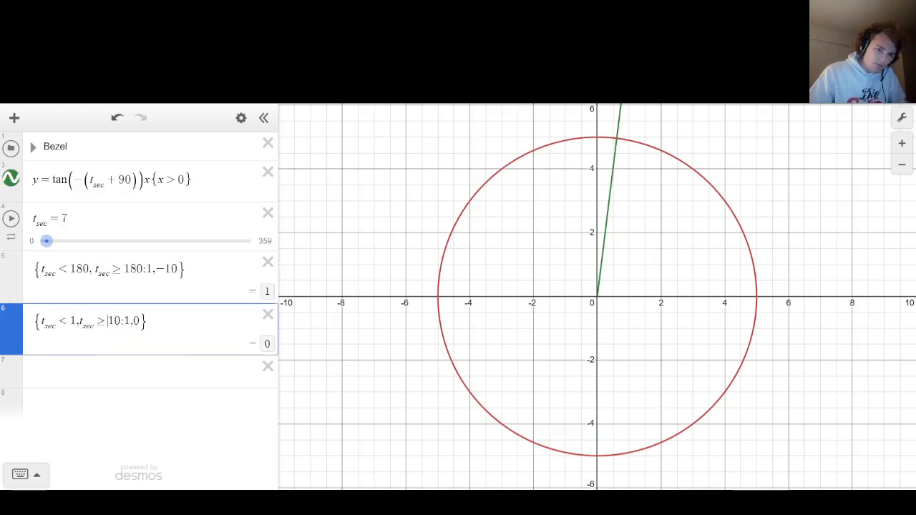
pyautogui.write('=')
pyautogui.moveTo(48, 252); pyautogui.dragTo(44, 251)
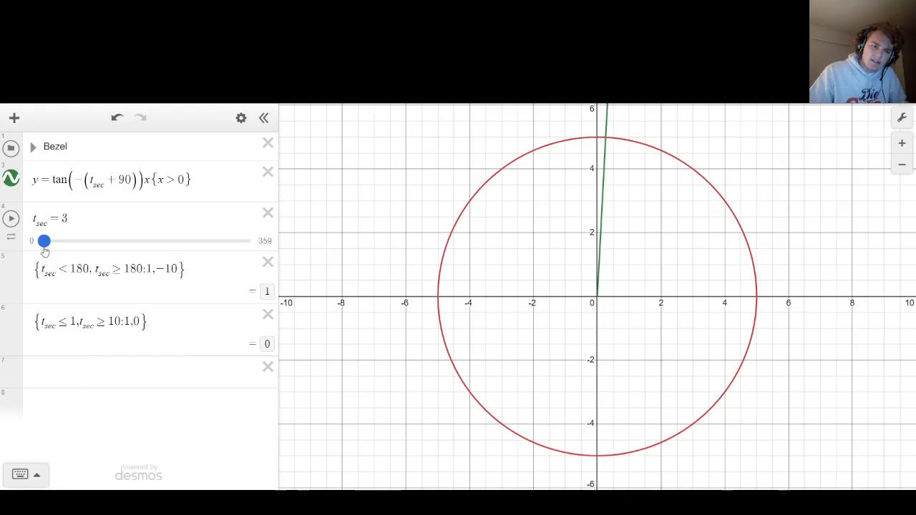
pyautogui.click(66, 320)
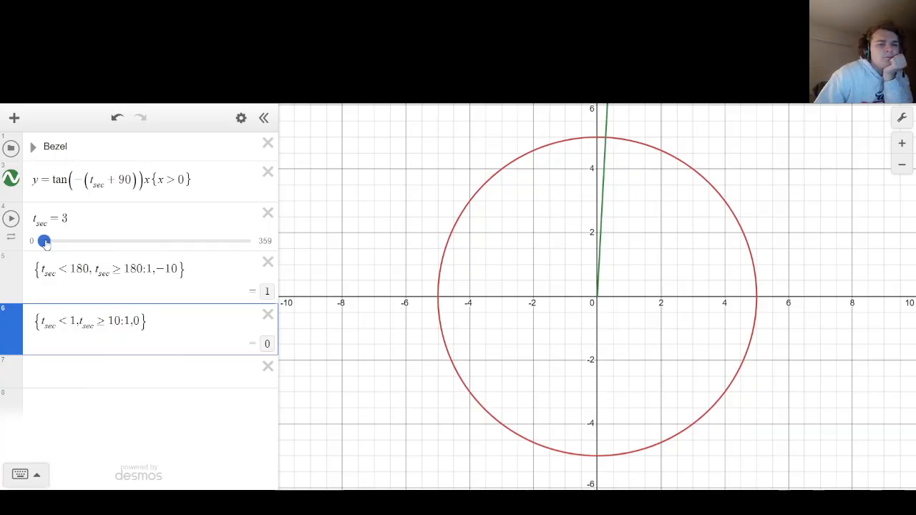
pyautogui.moveTo(44, 241); pyautogui.dragTo(154, 240)
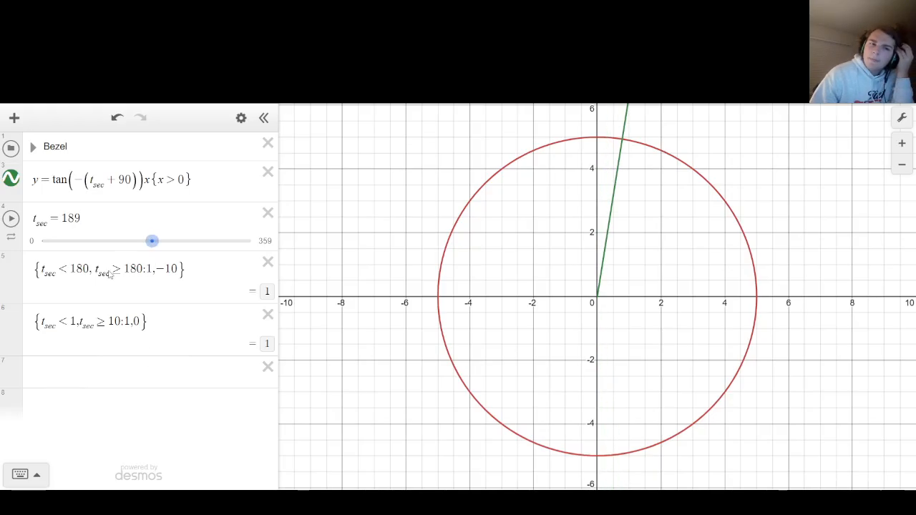
# Insert a new row below the t_sec slider and define t_se = 1 in it.
pyautogui.click(92, 225)
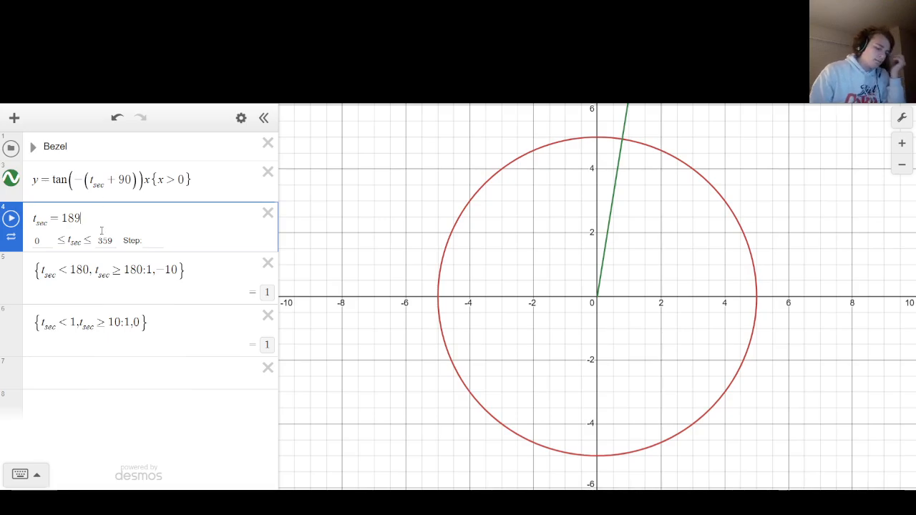
pyautogui.press('Return')
pyautogui.write('t_se ')
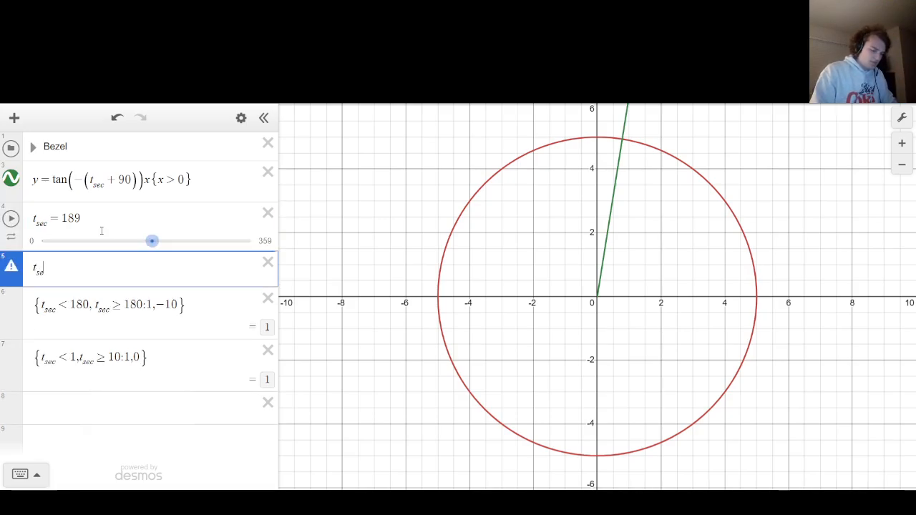
pyautogui.write('= 1')
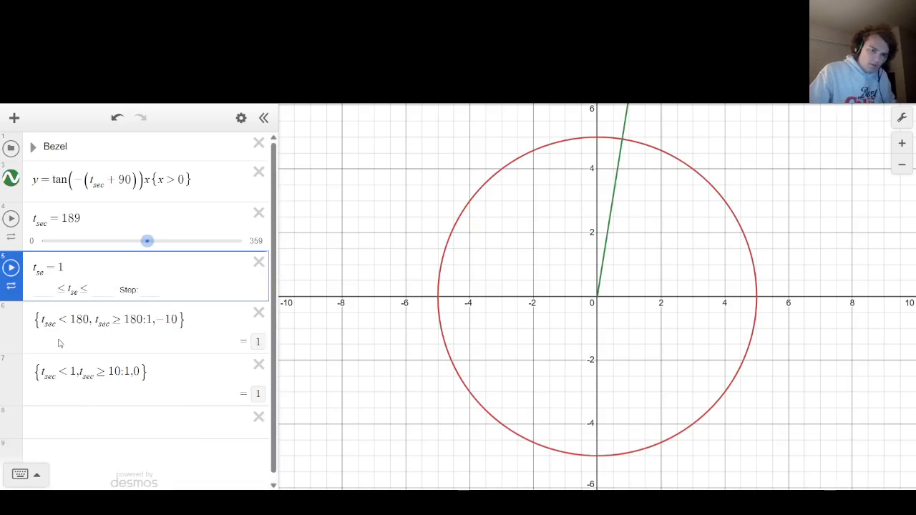
# Replace t_sec with t_se in both conditions of the upper piecewise expression.
pyautogui.click(56, 325)
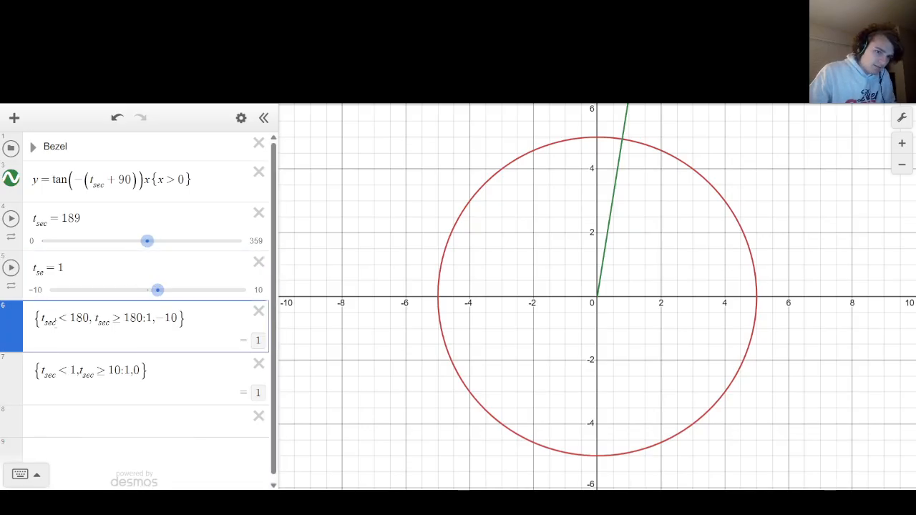
pyautogui.press('BackSpace')
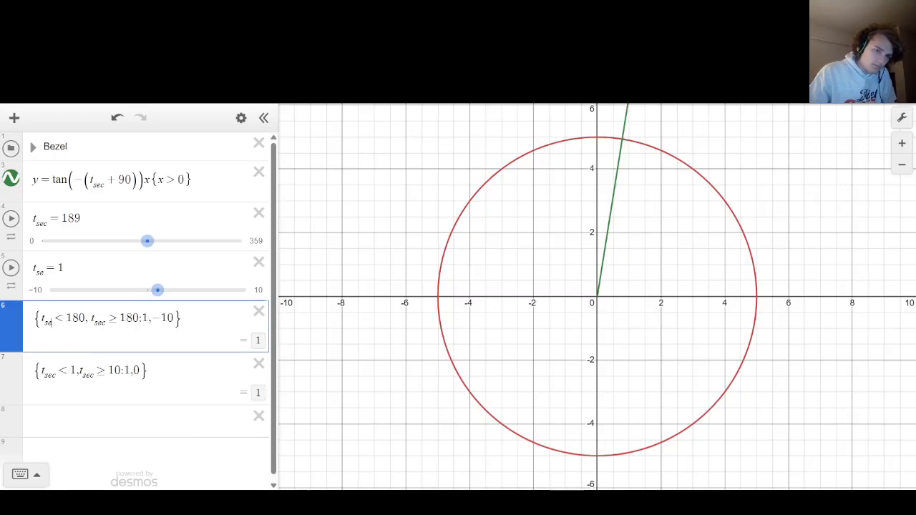
pyautogui.click(105, 324)
pyautogui.press('BackSpace')
pyautogui.click(368, 311)
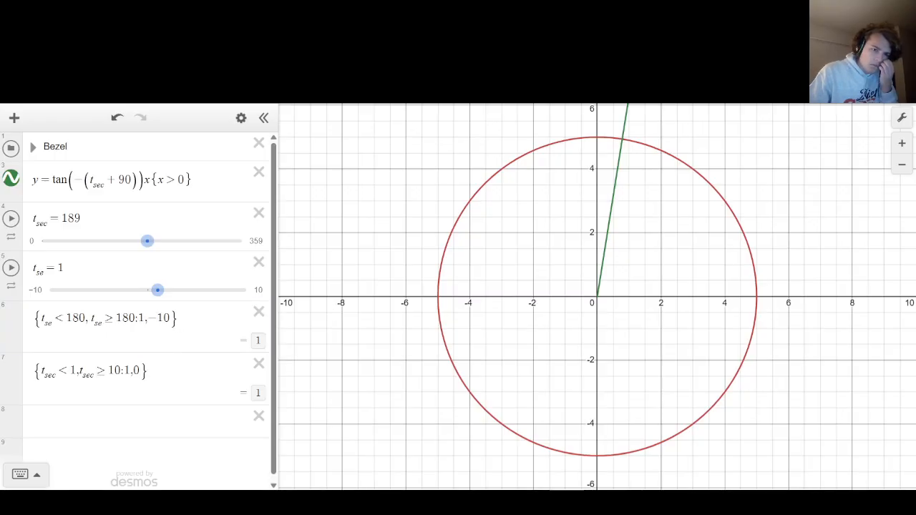
# Set the t_se slider's upper limit to 300 and slide t_se to 146.
pyautogui.click(257, 292)
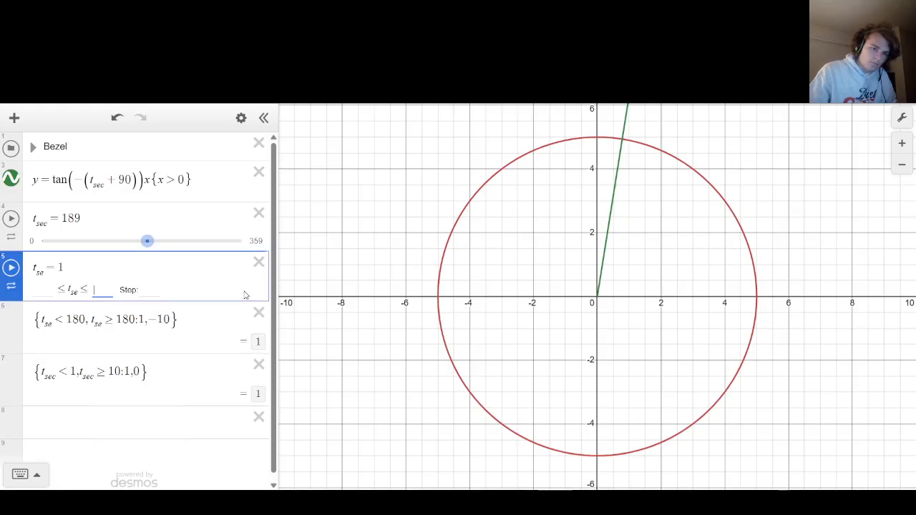
pyautogui.write('300')
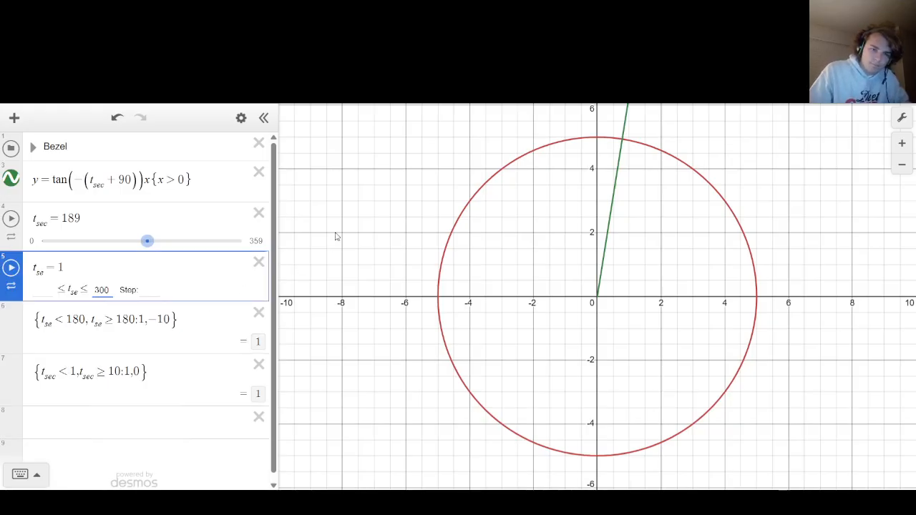
pyautogui.click(335, 234)
pyautogui.moveTo(56, 290); pyautogui.dragTo(171, 317)
# Reduce the upper piecewise expression to the single condition t_se < 180 and test it with t_se slid to 210.
pyautogui.press('BackSpace')
pyautogui.press('BackSpace')
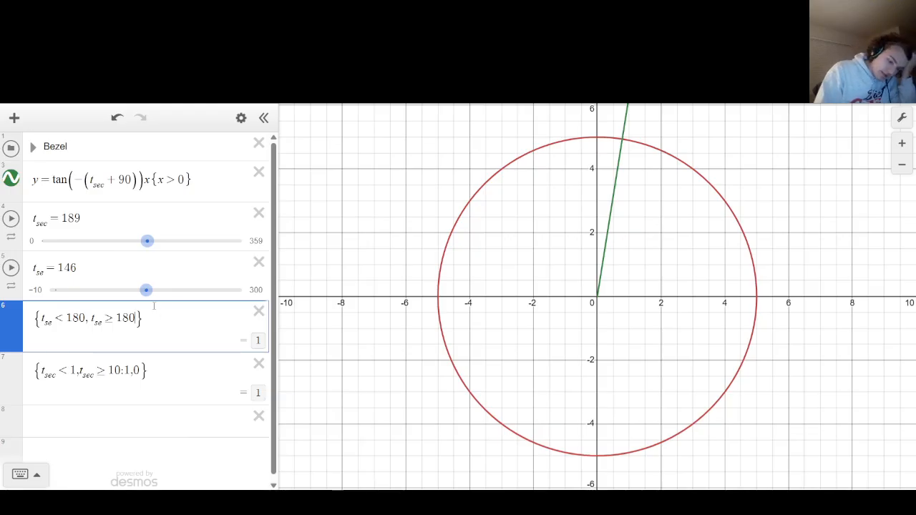
pyautogui.press('BackSpace')
pyautogui.press('BackSpace')
pyautogui.press('BackSpace')
pyautogui.press('BackSpace')
pyautogui.press('BackSpace')
pyautogui.press('BackSpace')
pyautogui.press('BackSpace')
pyautogui.press('BackSpace')
pyautogui.press('BackSpace')
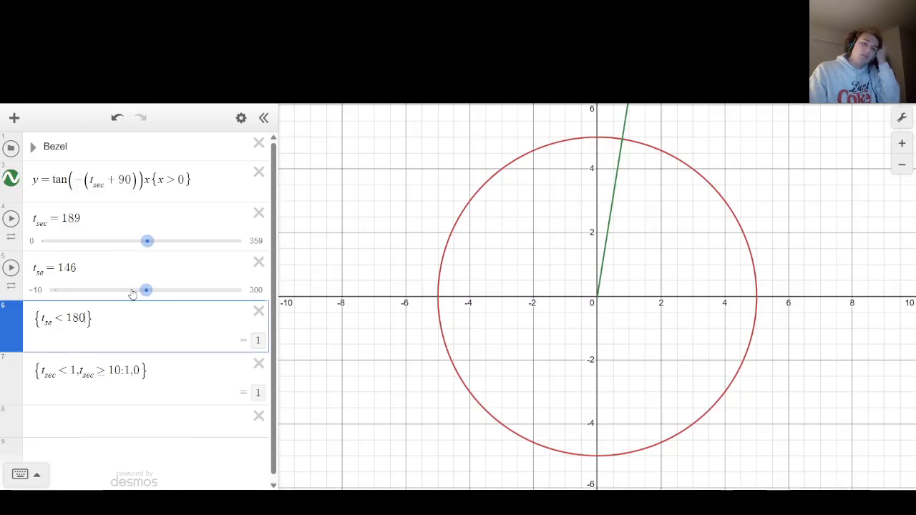
pyautogui.moveTo(146, 290); pyautogui.dragTo(186, 290)
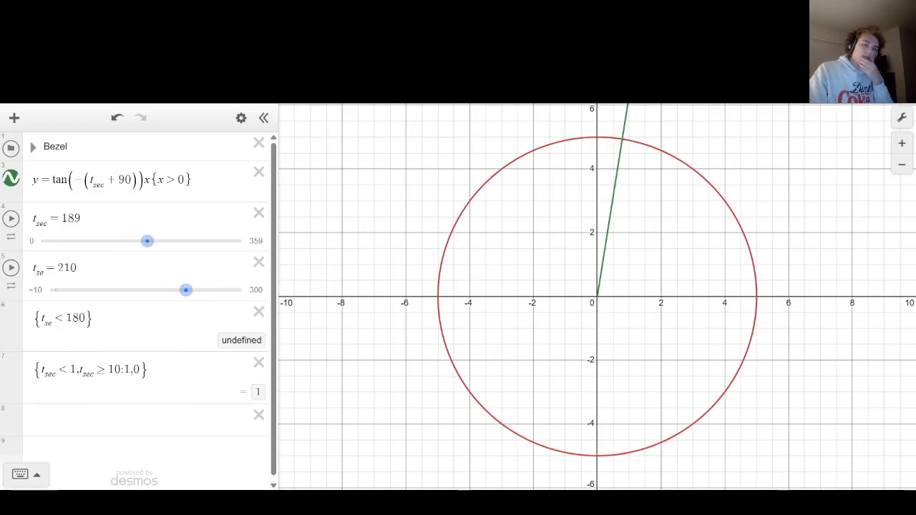
# Extend the upper expression to {t_se < 180:1,0} and delete the lower piecewise expression.
pyautogui.click(87, 318)
pyautogui.write(':1,0')
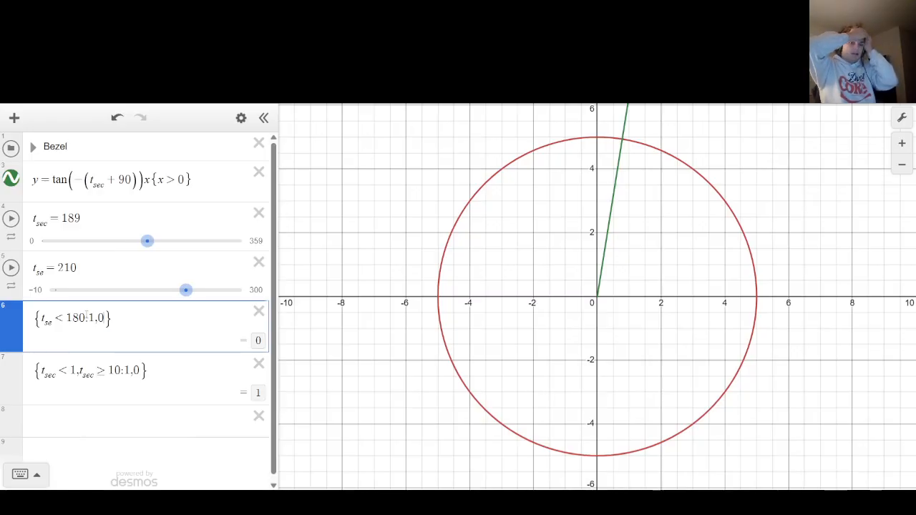
pyautogui.click(259, 364)
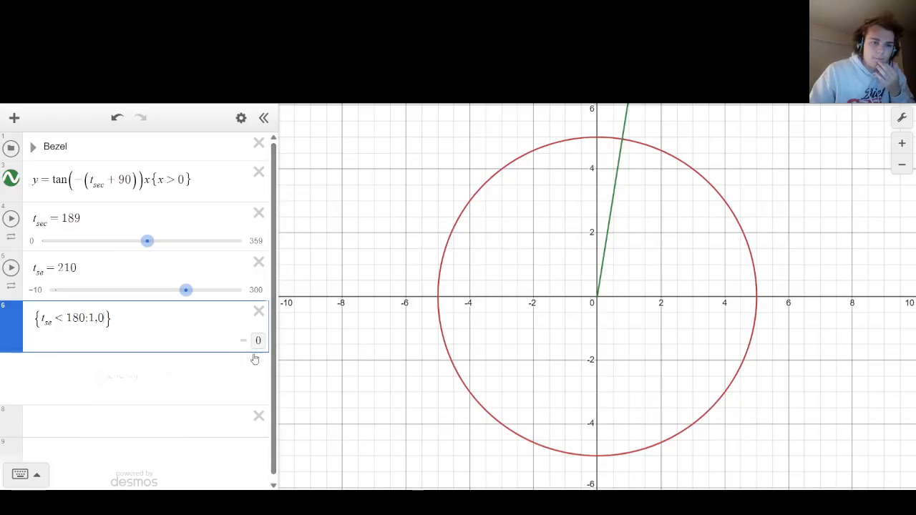
# Delete the t_se slider, change the remaining piecewise expression's variable to t_sec, and test it with t_sec slid to 20.
pyautogui.click(200, 183)
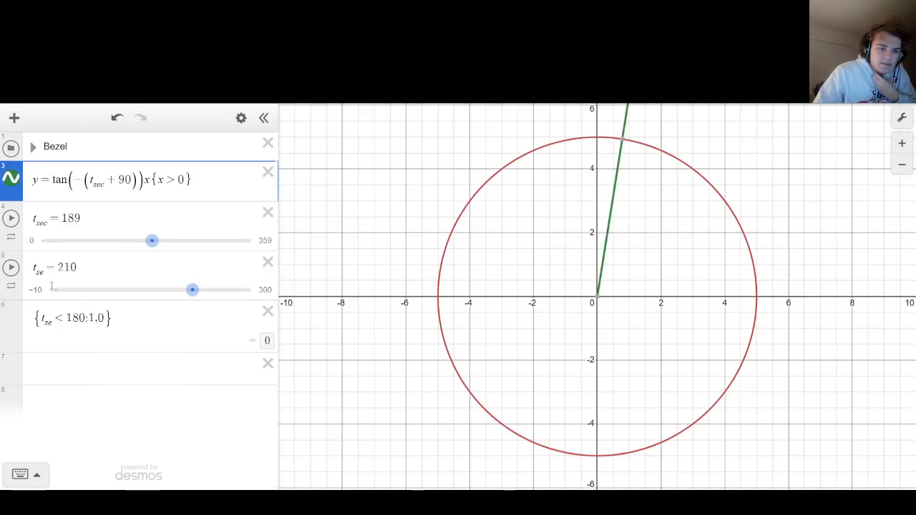
pyautogui.click(268, 263)
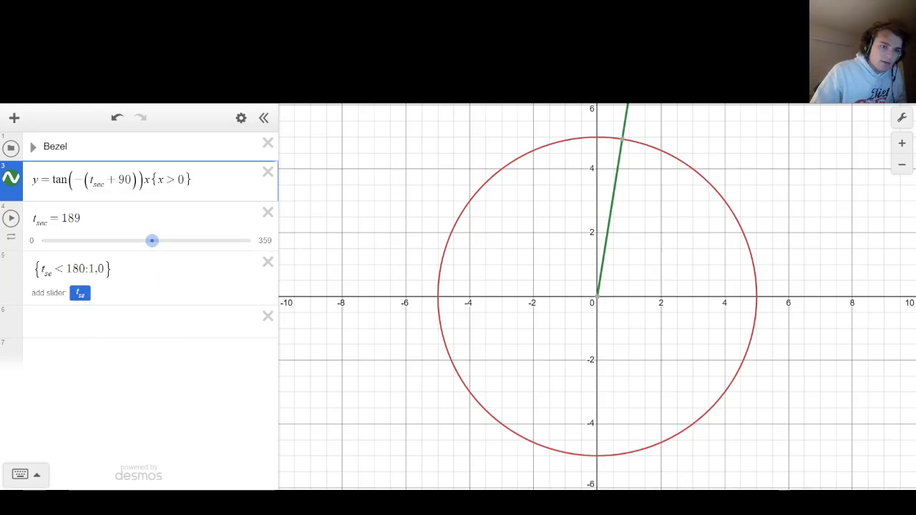
pyautogui.click(50, 271)
pyautogui.write('c')
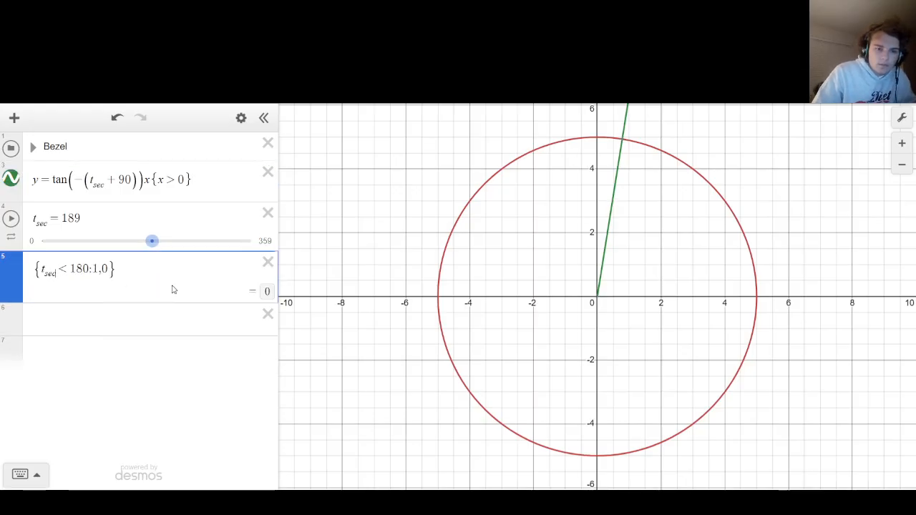
pyautogui.moveTo(152, 241); pyautogui.dragTo(55, 245)
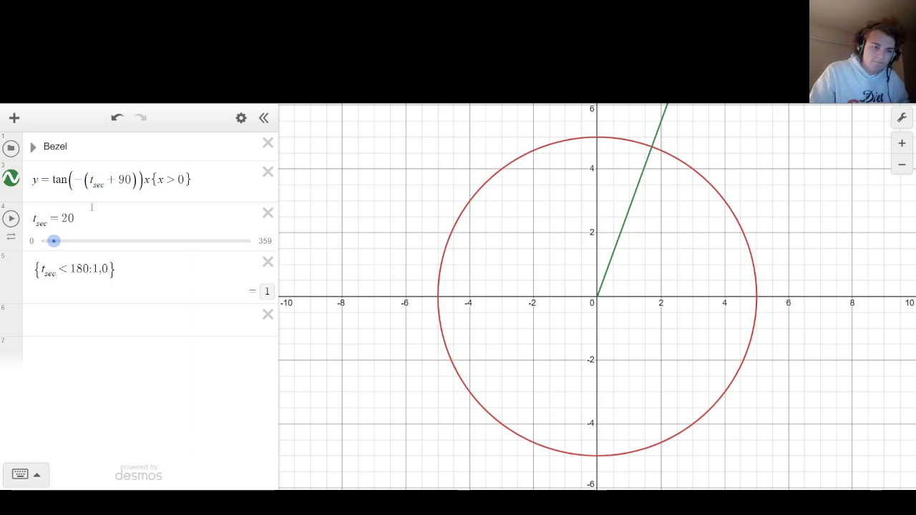
# Change the piecewise expression's fallback value to −10000 and test it by sliding t_sec, ending at 80.
pyautogui.click(103, 269)
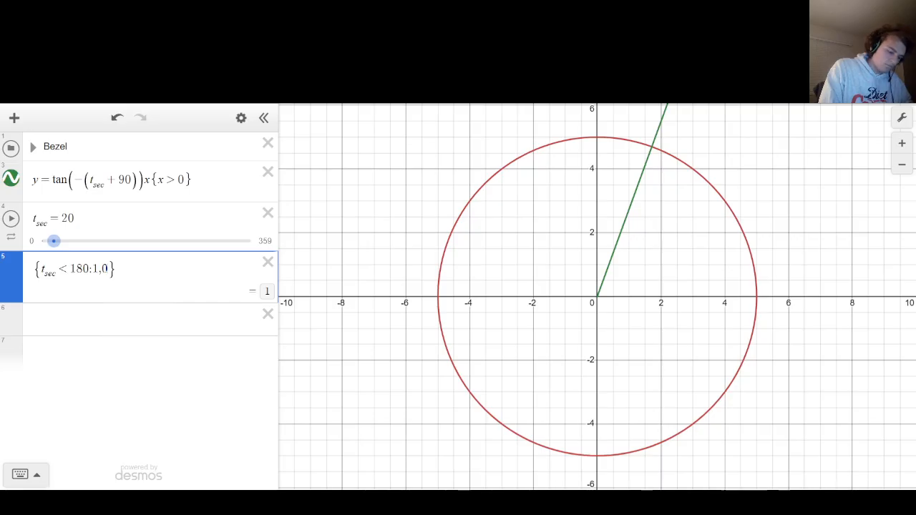
pyautogui.press('BackSpace')
pyautogui.write('-10000')
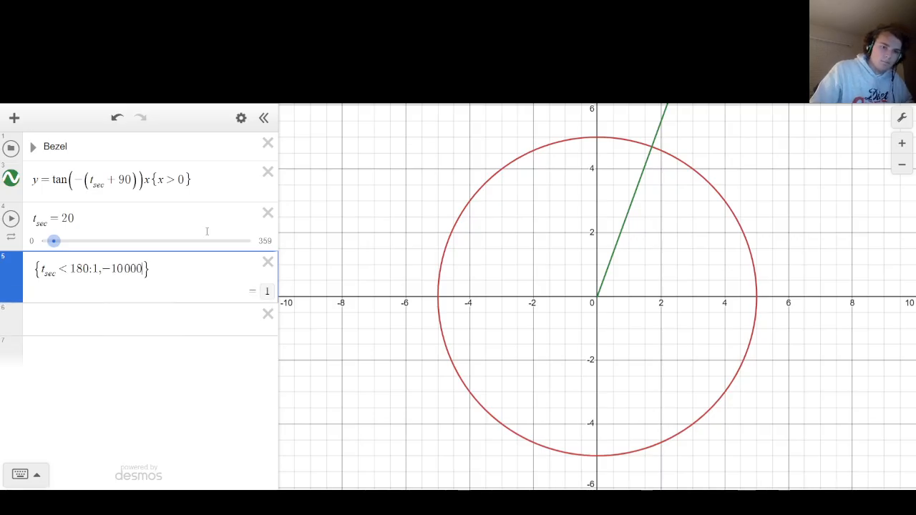
pyautogui.moveTo(53, 242); pyautogui.dragTo(81, 243)
pyautogui.moveTo(186, 237); pyautogui.dragTo(89, 241)
# Set the piecewise expression's value for t_sec < 180 to 0 and slide t_sec to 50.
pyautogui.click(99, 270)
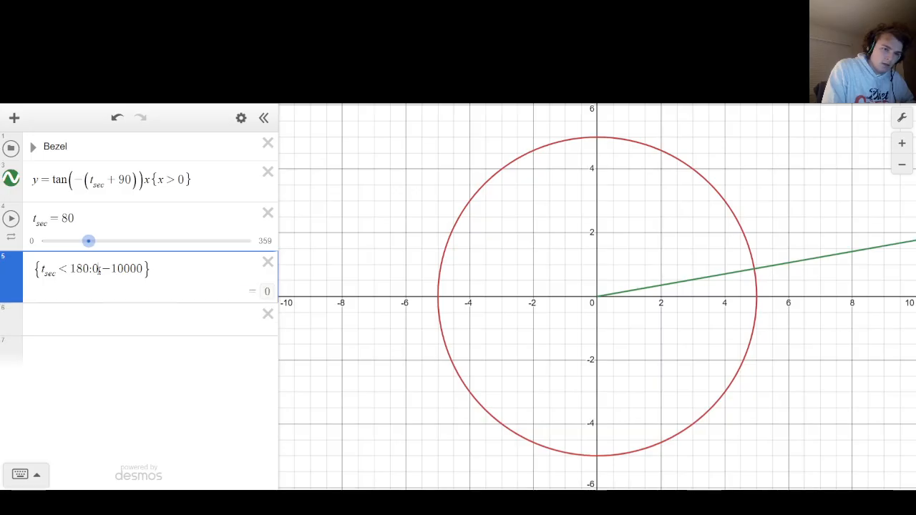
pyautogui.press('BackSpace')
pyautogui.write('0')
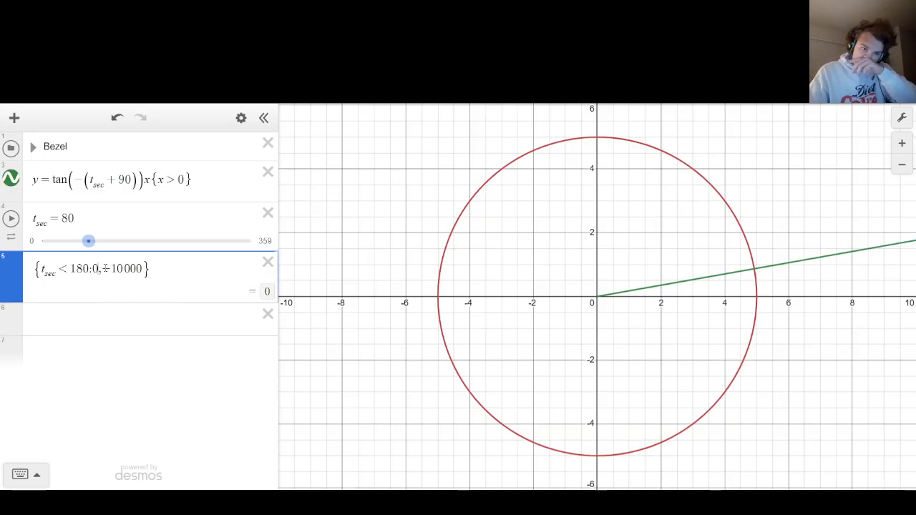
pyautogui.moveTo(88, 240)
pyautogui.mouseDown()
pyautogui.moveTo(59, 240)
pyautogui.moveTo(71, 241)
pyautogui.mouseUp()
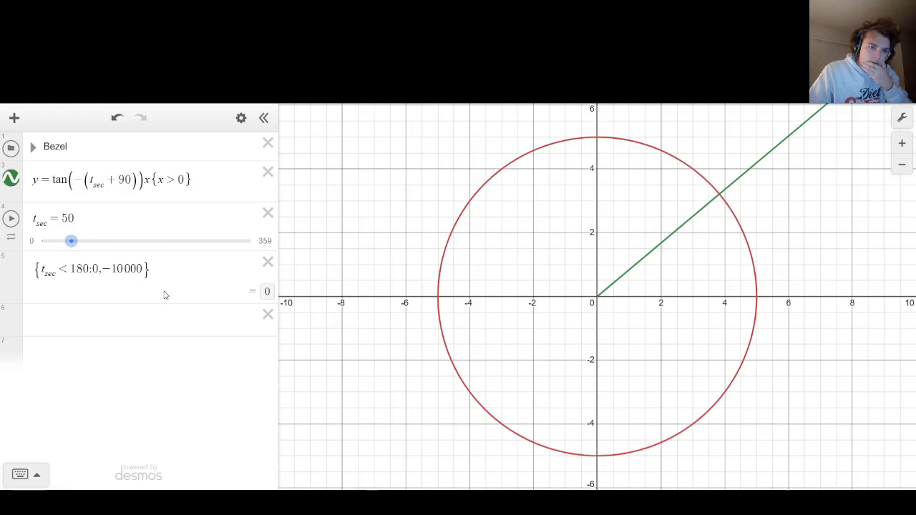
# Replace the 0 in the line's x > 0 restriction with a copy of {t_sec < 180:0,−10000} and slide t_sec to 216.
pyautogui.hotkey('ctrl', 'a')
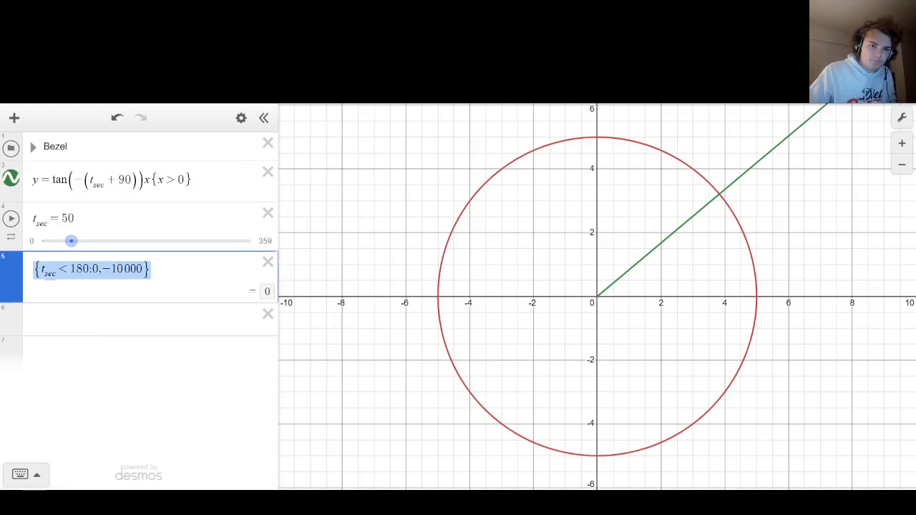
pyautogui.click(187, 179)
pyautogui.press('BackSpace')
pyautogui.write('{t_sec < 180:0,-10000}')
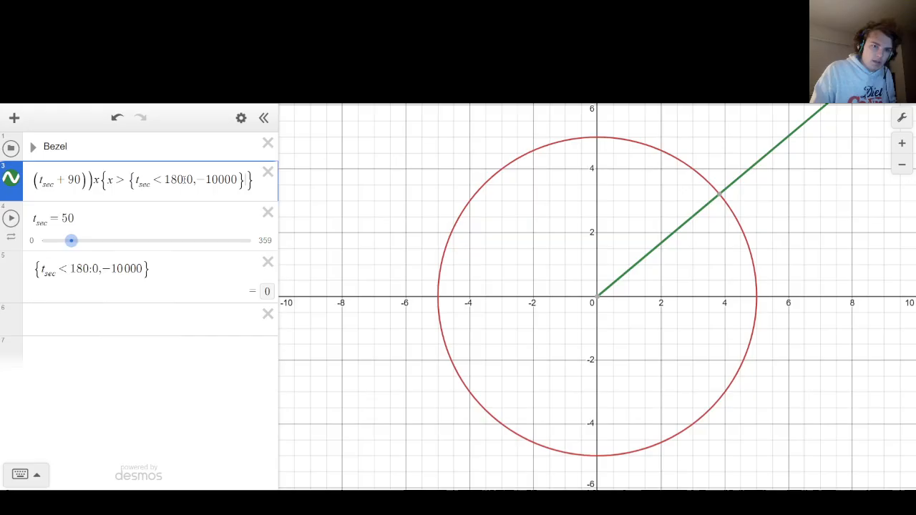
pyautogui.moveTo(71, 241); pyautogui.dragTo(167, 240)
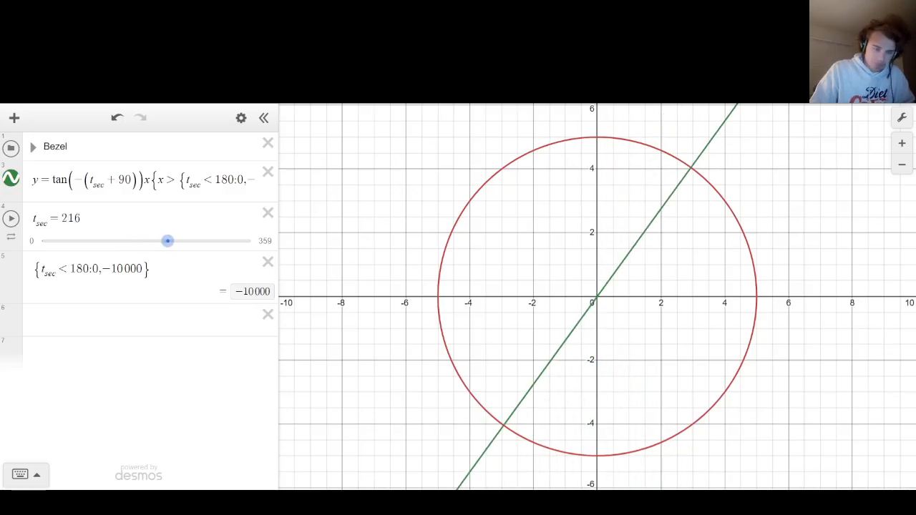
# Append a second restriction {x < {t_sec < 180:0,−10000}} to the line equation, reusing the copied piecewise expression.
pyautogui.moveTo(169, 196); pyautogui.dragTo(323, 178)
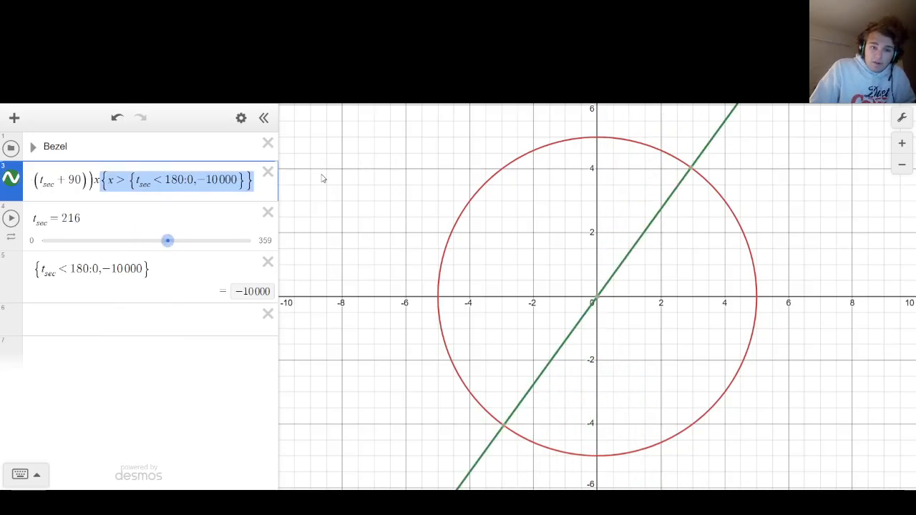
pyautogui.click(255, 190)
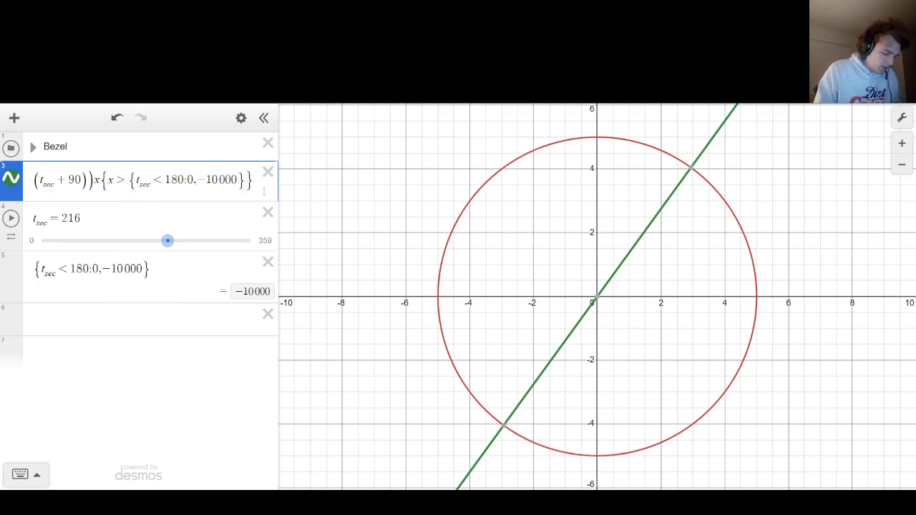
pyautogui.write('{x<')
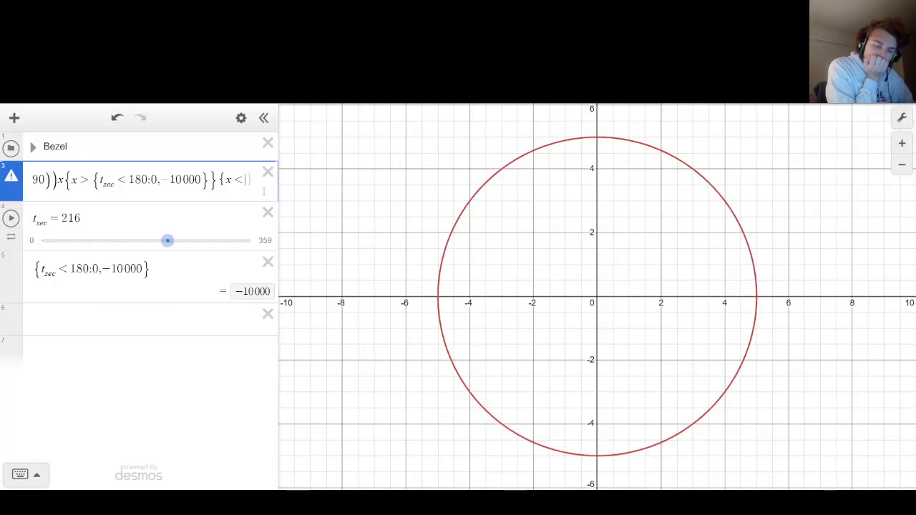
pyautogui.write('{t_sec<180:0,-10000}')
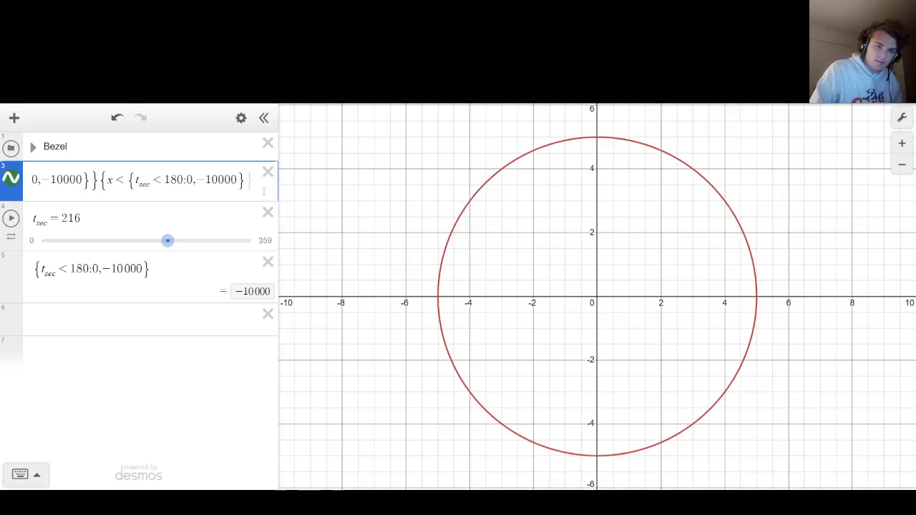
# Change the condition inside the line's second restriction to t_sec > 180 and test it with t_sec slid to 50.
pyautogui.press('Left')
pyautogui.press('Left')
pyautogui.press('Left')
pyautogui.press('Left')
pyautogui.press('Left')
pyautogui.press('Left')
pyautogui.press('Left')
pyautogui.press('Left')
pyautogui.press('Left')
pyautogui.press('Left')
pyautogui.press('Left')
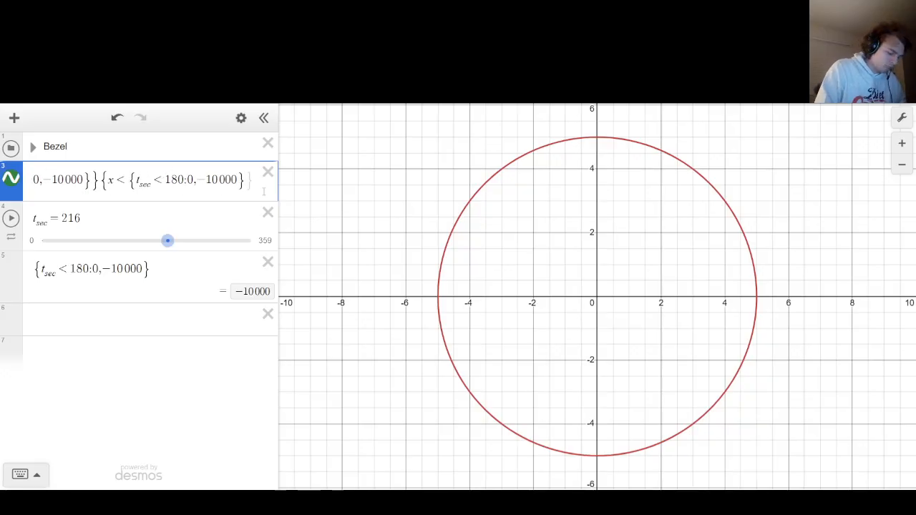
pyautogui.press('BackSpace')
pyautogui.write('>')
pyautogui.click(388, 205)
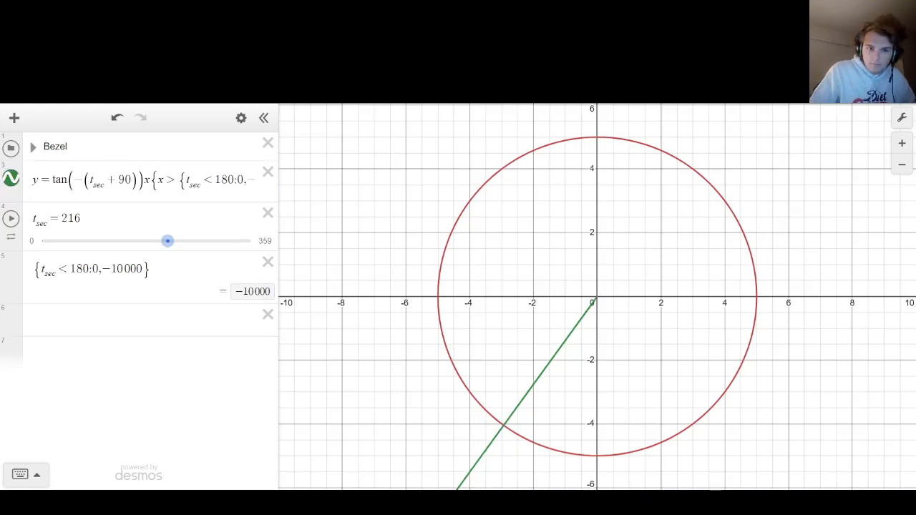
pyautogui.moveTo(168, 241); pyautogui.dragTo(72, 243)
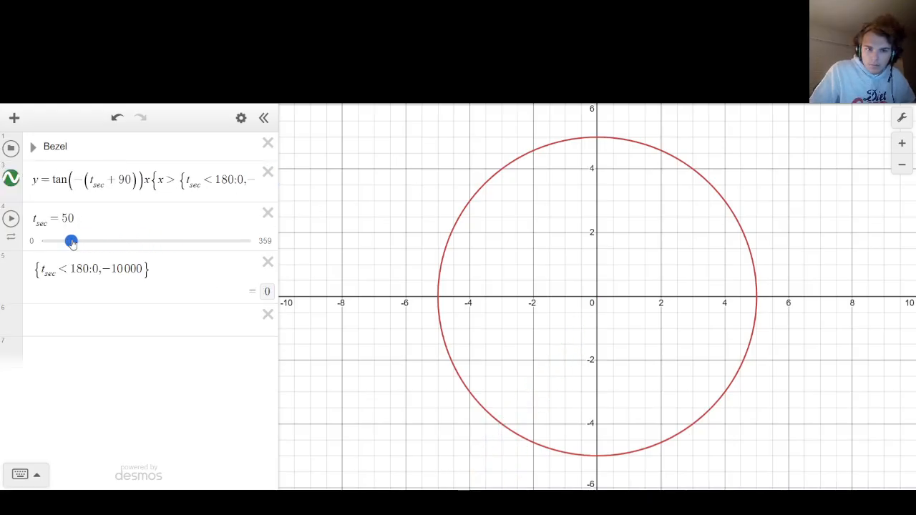
# Change the fallback value in the line's second restriction to positive 10000 and test it with t_sec slid to 136.
pyautogui.moveTo(151, 180); pyautogui.dragTo(337, 169)
pyautogui.moveTo(202, 179); pyautogui.dragTo(413, 157)
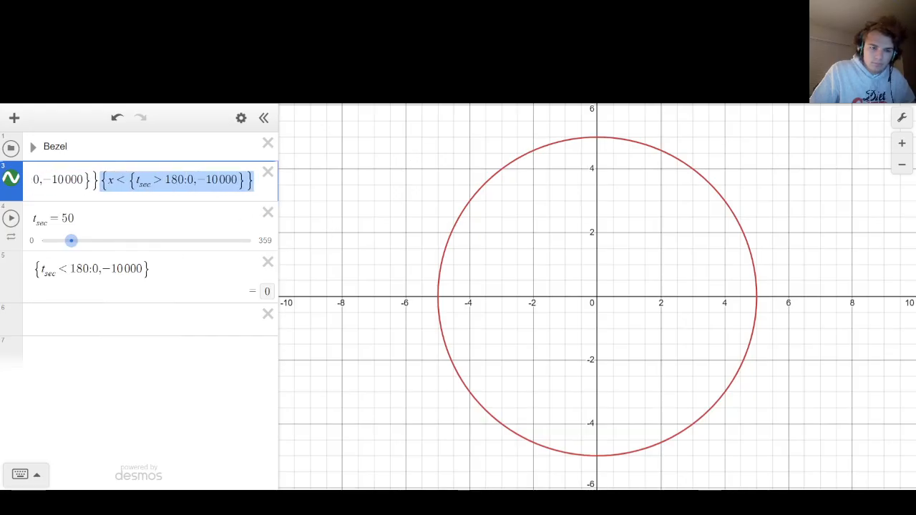
pyautogui.click(194, 180)
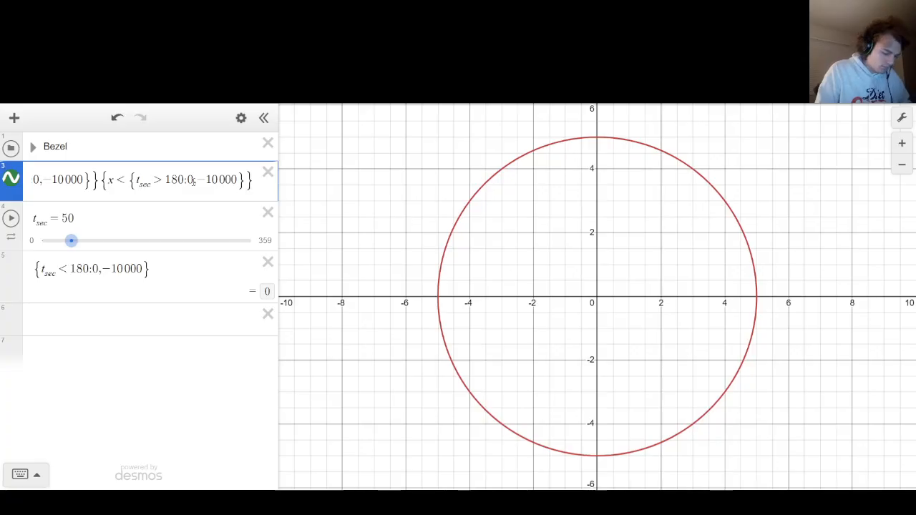
pyautogui.press('BackSpace')
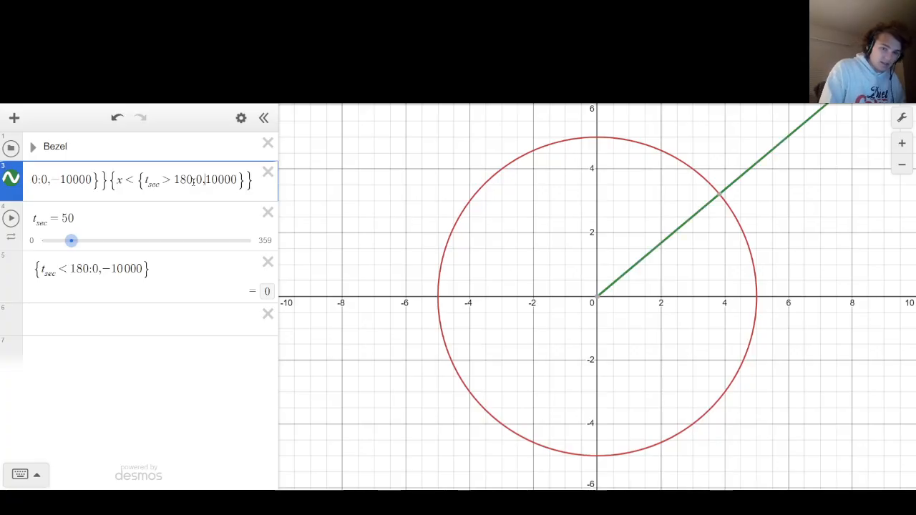
pyautogui.click(369, 180)
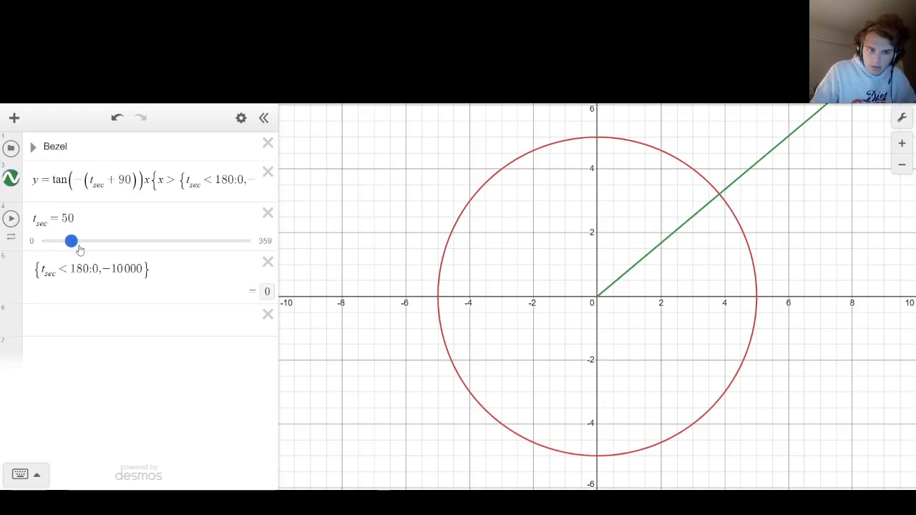
pyautogui.moveTo(79, 250); pyautogui.dragTo(121, 247)
# Review the 10000 fallback in the line's second restriction and test the line by sliding t_sec to 10 and 0.
pyautogui.moveTo(152, 180); pyautogui.dragTo(453, 179)
pyautogui.click(206, 180)
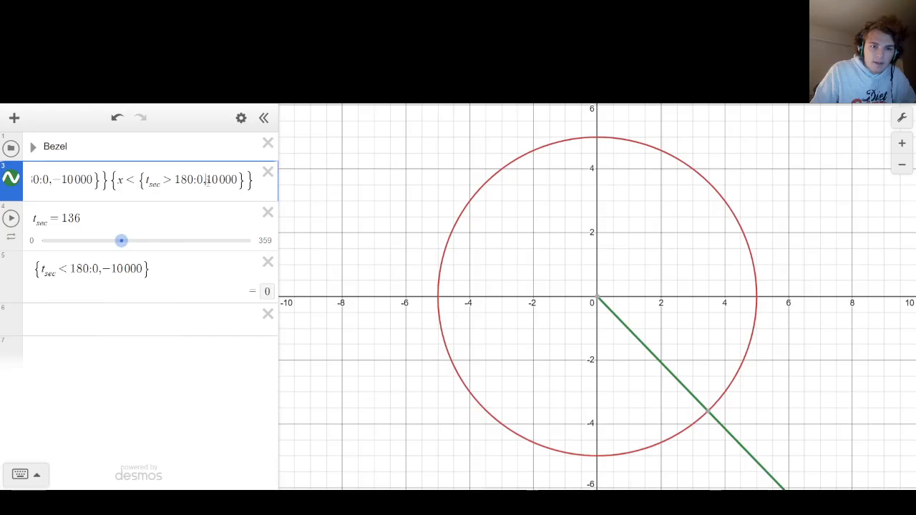
pyautogui.moveTo(206, 180); pyautogui.dragTo(237, 180)
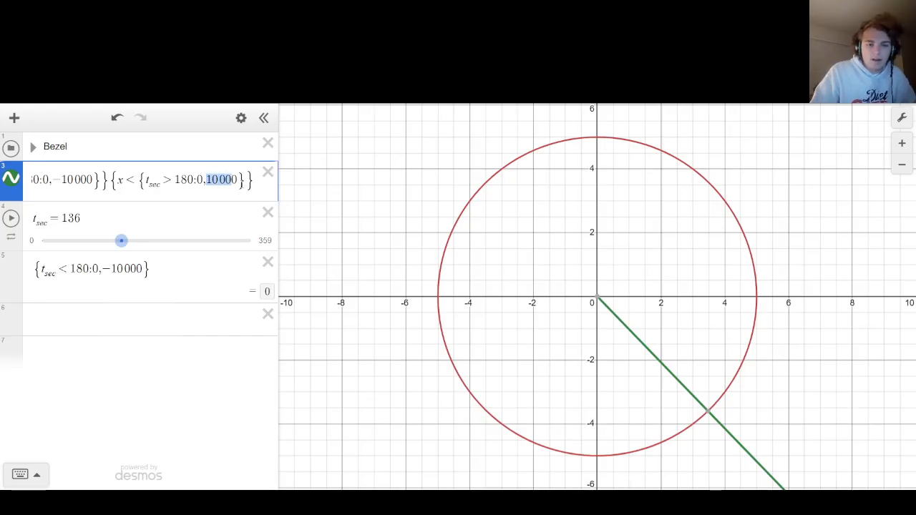
pyautogui.click(313, 207)
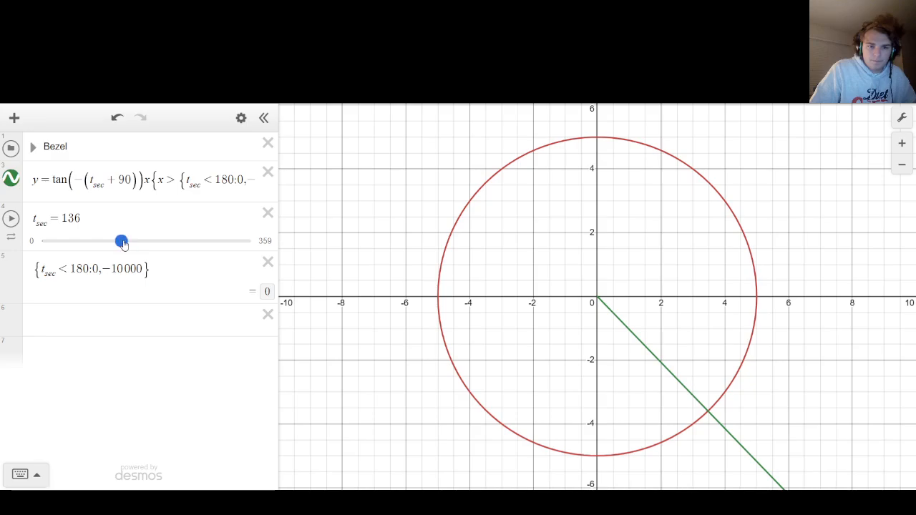
pyautogui.moveTo(123, 243); pyautogui.dragTo(50, 206)
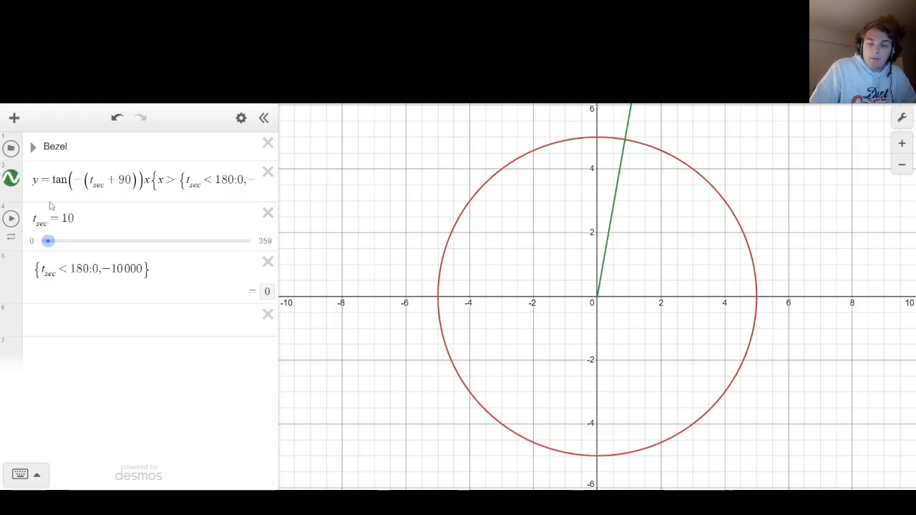
pyautogui.moveTo(47, 241); pyautogui.dragTo(40, 241)
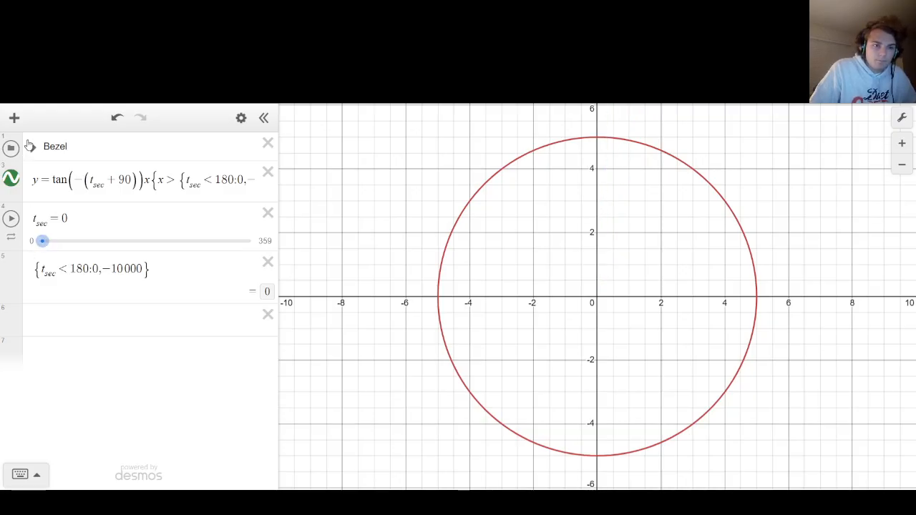
# Animate t_sec, switch its animation mode to loop forward repeatedly, and pause it after watching the line rotate.
pyautogui.click(12, 218)
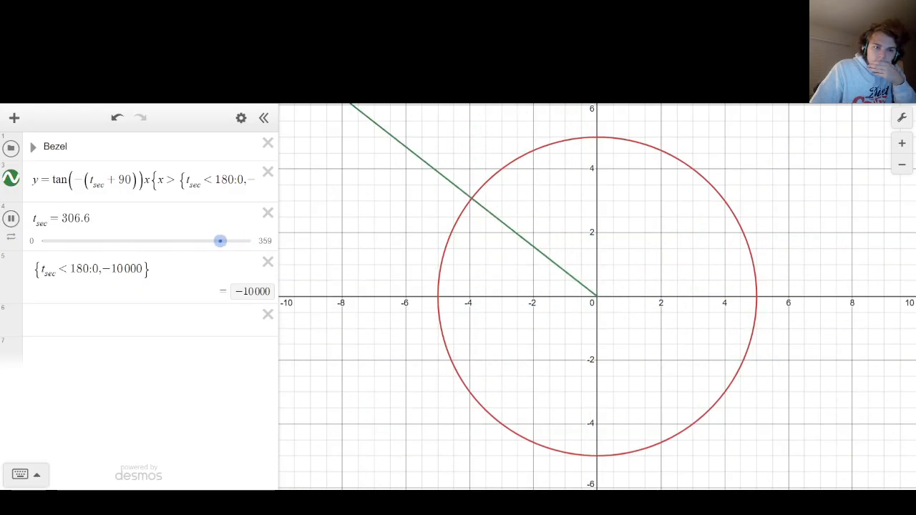
pyautogui.click(11, 236)
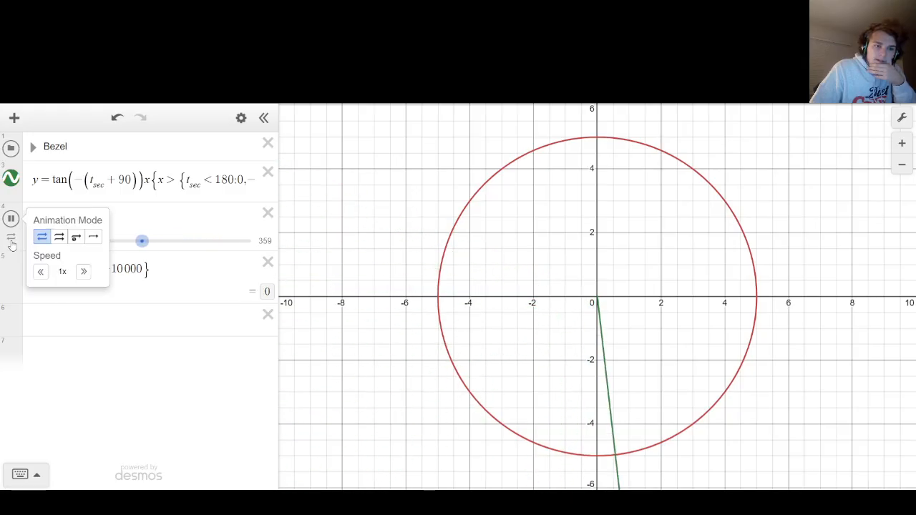
pyautogui.click(59, 237)
pyautogui.click(334, 205)
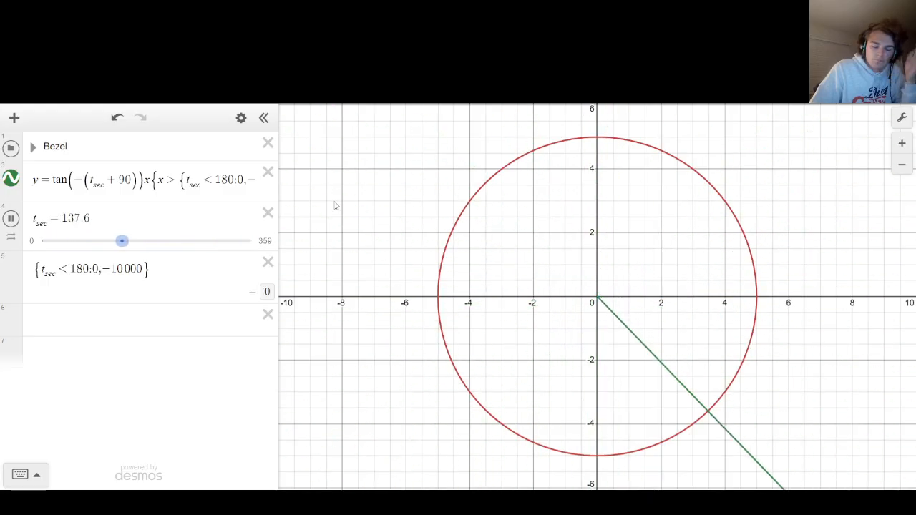
pyautogui.click(12, 219)
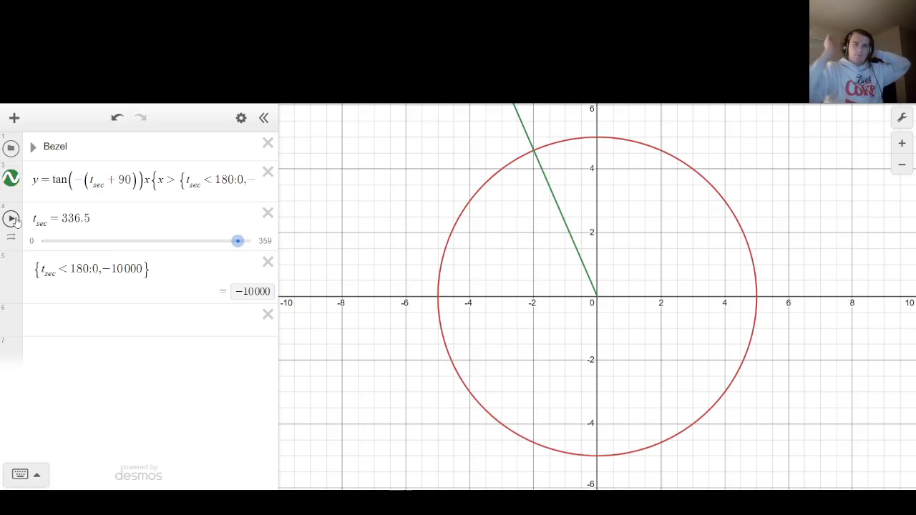
# Add a ticker that runs every 1000 ms and start its action as t_sec → t_sec +.
pyautogui.click(83, 313)
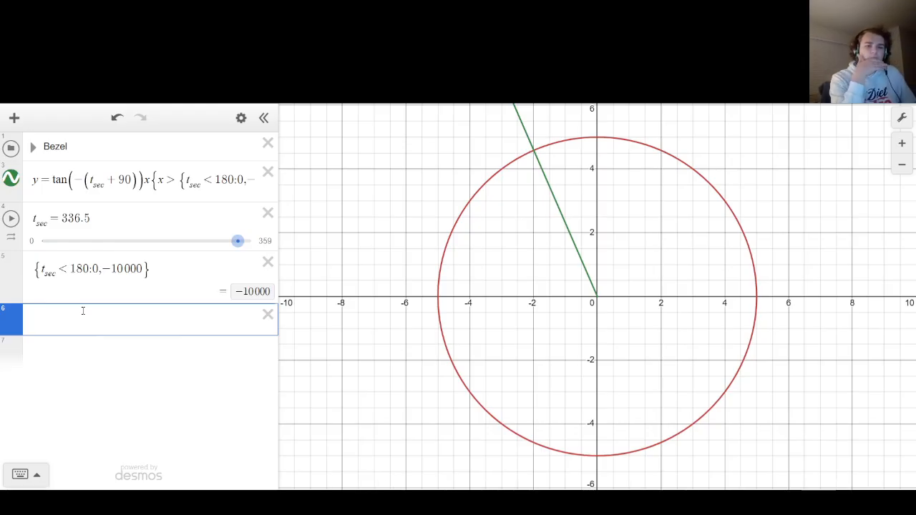
pyautogui.write('ticker')
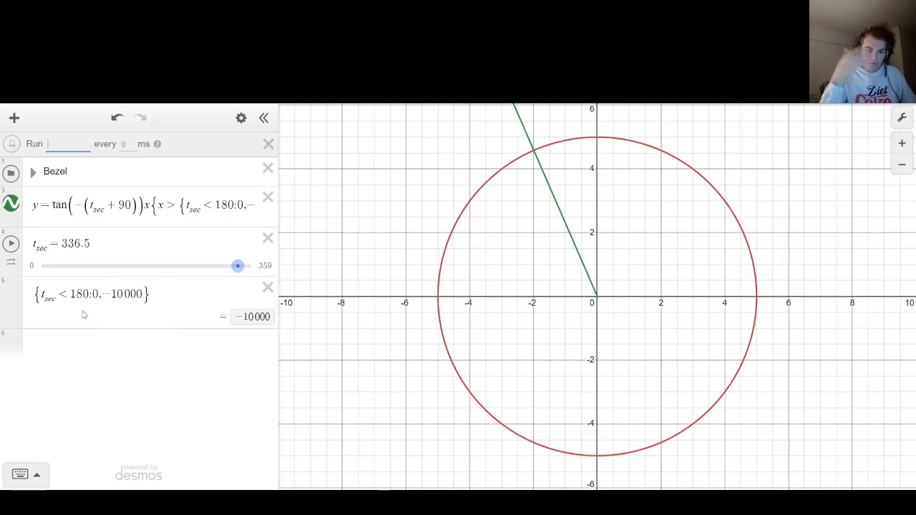
pyautogui.write('t')
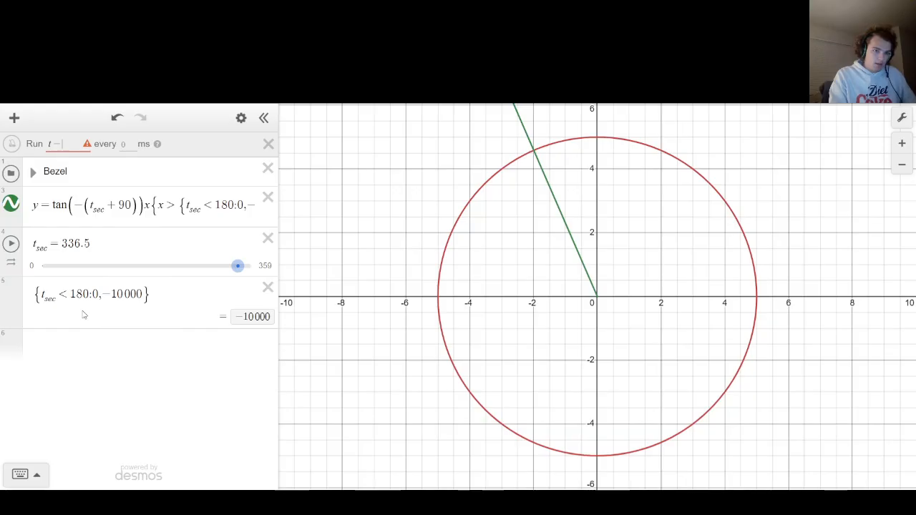
pyautogui.write('_sec')
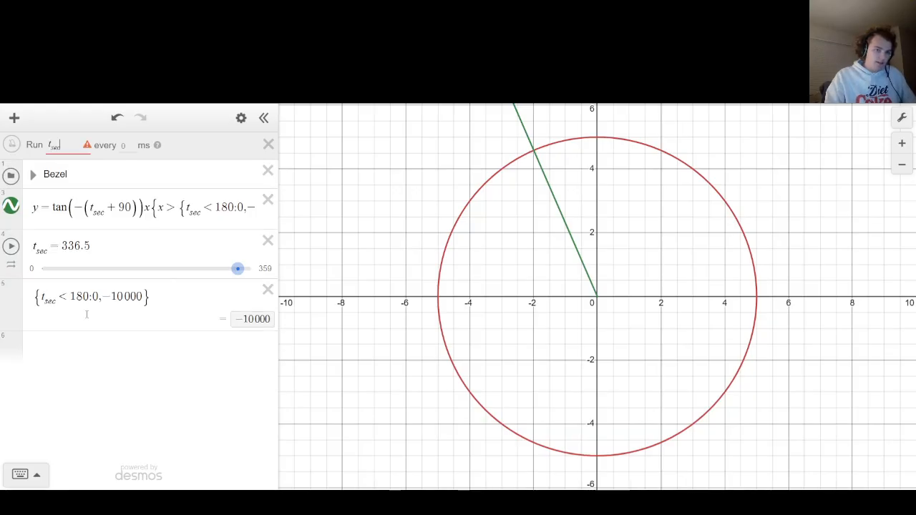
pyautogui.press('Tab')
pyautogui.write('1000')
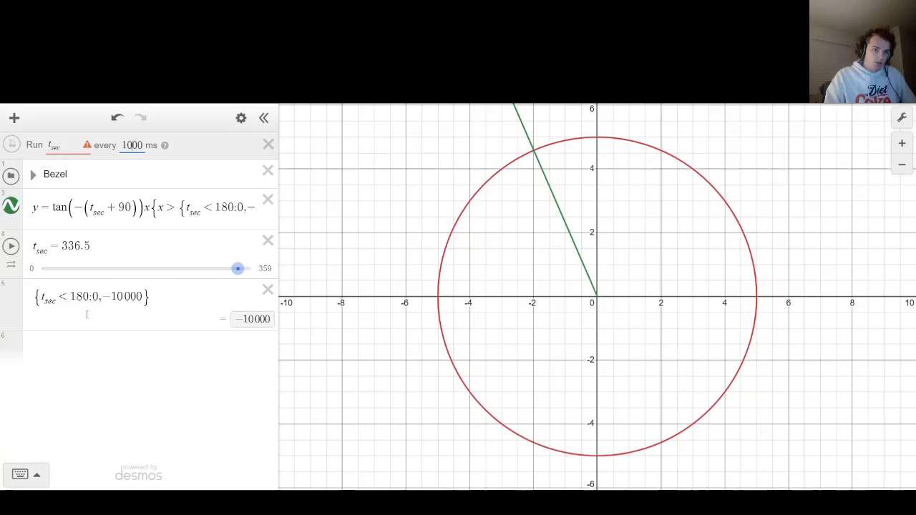
pyautogui.hotkey('shift', 'Tab')
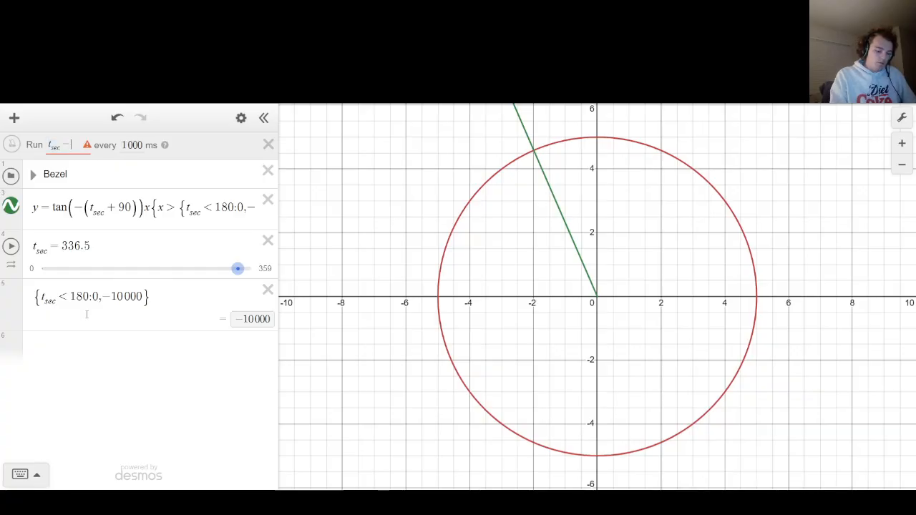
pyautogui.write('->t_sec+')
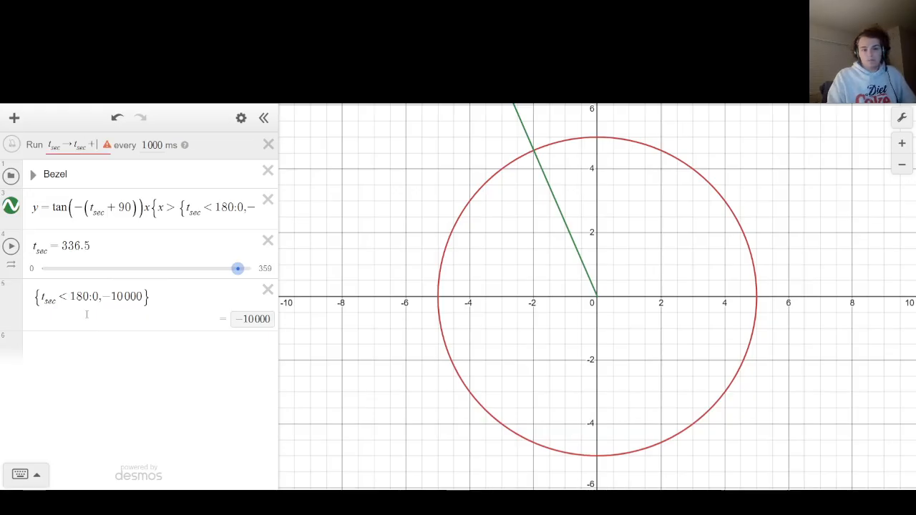
# Write the scratch conversion 360/min · 1 min/60 sec in a new expression to work out the ticker increment, and delete it.
pyautogui.press('Down')
pyautogui.press('Down')
pyautogui.press('Down')
pyautogui.press('Down')
pyautogui.press('Down')
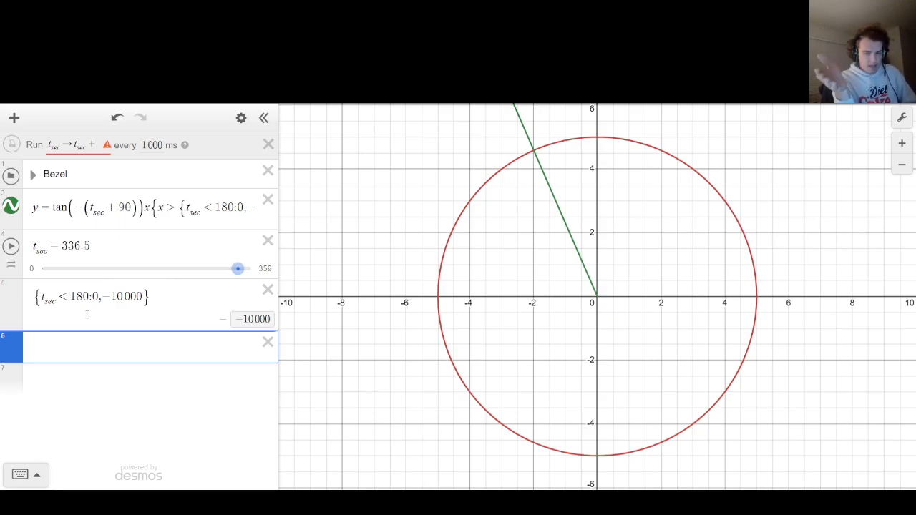
pyautogui.write('360')
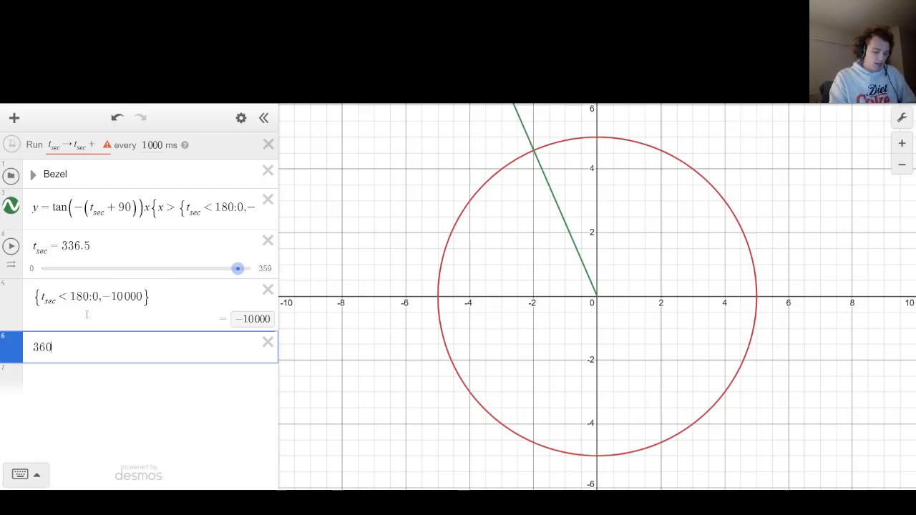
pyautogui.write('/min')
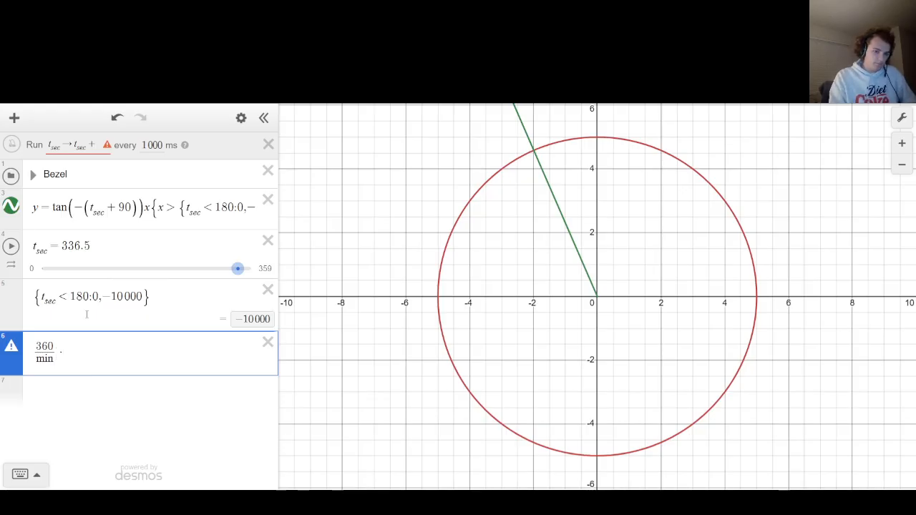
pyautogui.write('1 ')
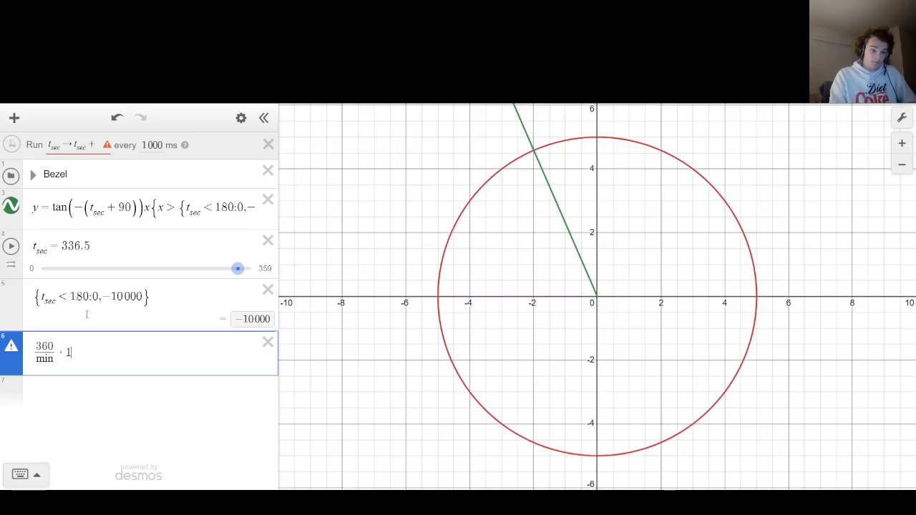
pyautogui.write('min/')
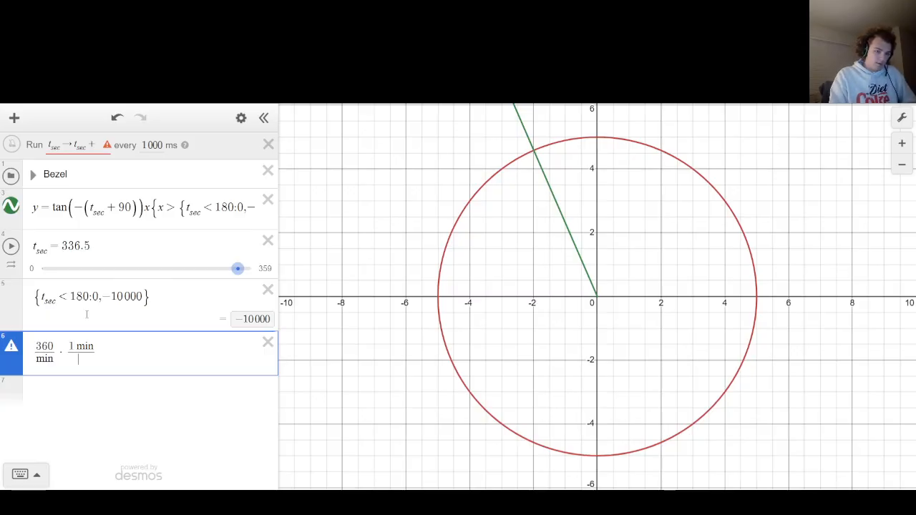
pyautogui.write('60')
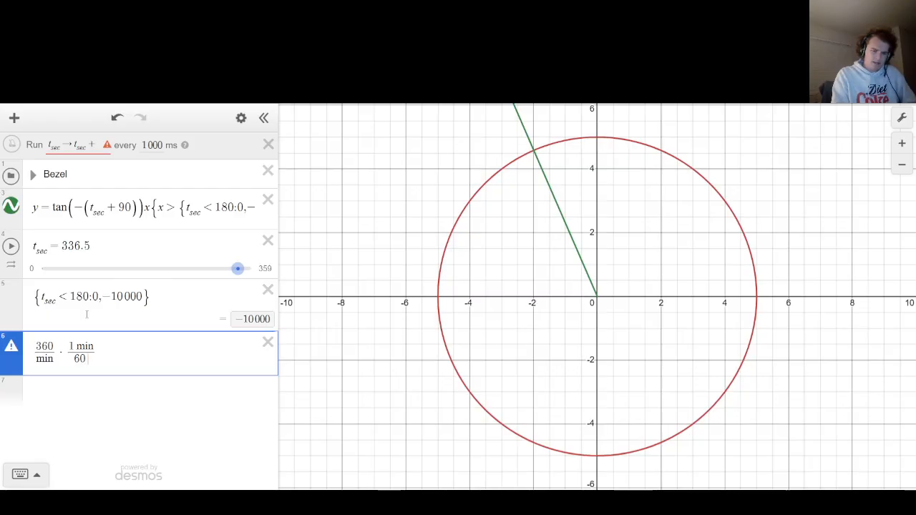
pyautogui.write(' sec')
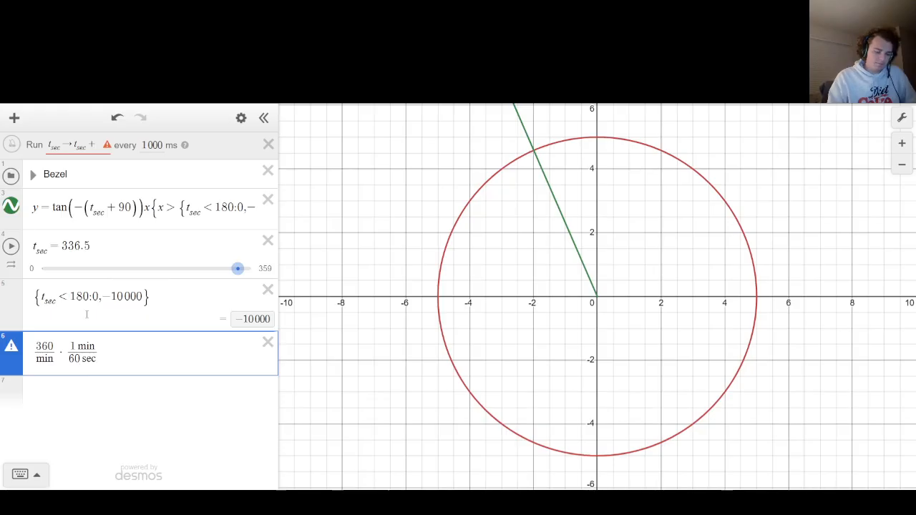
pyautogui.press('Left')
pyautogui.press('Left')
pyautogui.press('Left')
pyautogui.press('BackSpace')
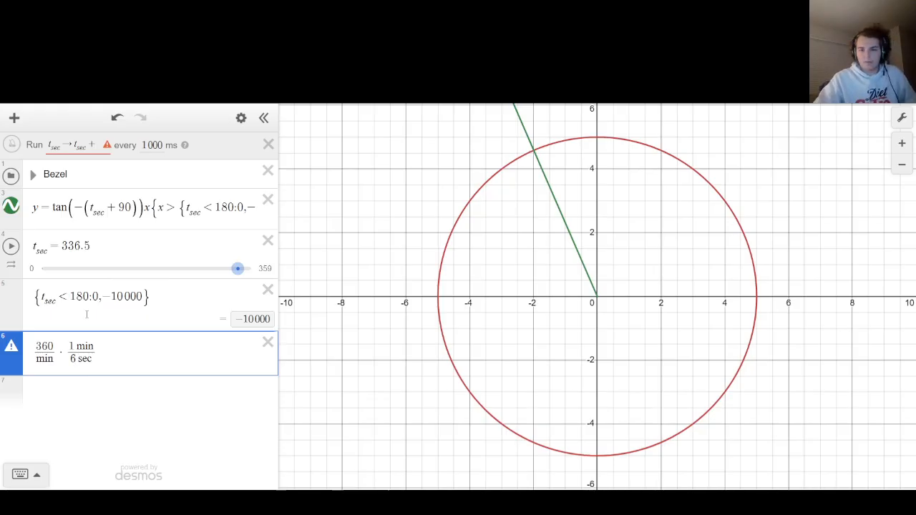
pyautogui.write('0')
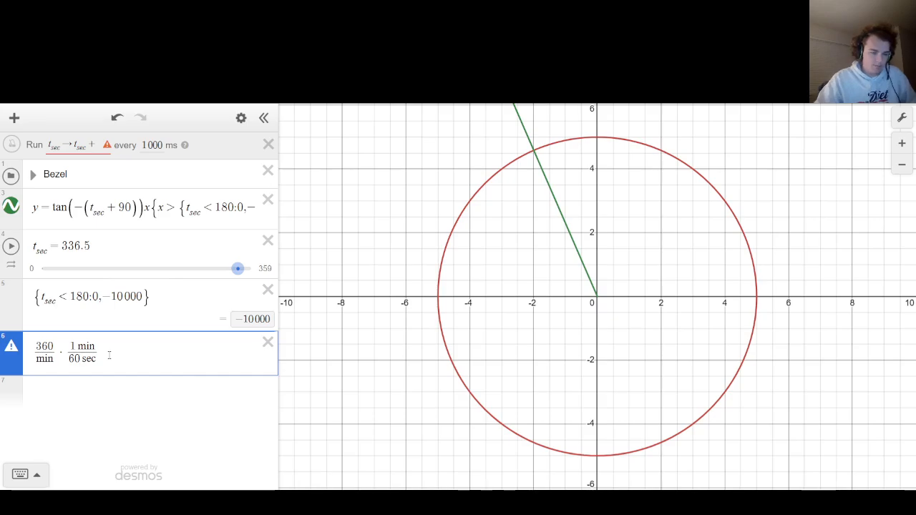
pyautogui.click(268, 342)
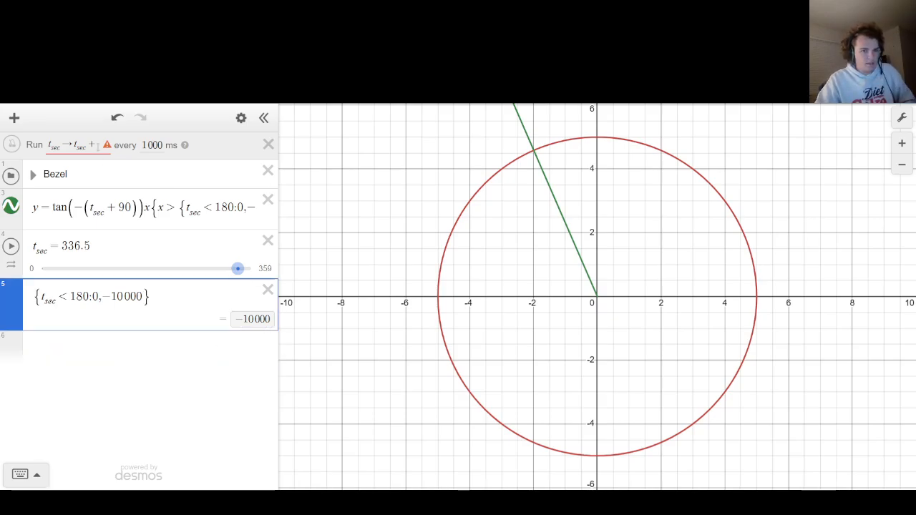
# Complete the ticker action as t_sec → t_sec + 6 and reset t_sec to 0.
pyautogui.write('6')
pyautogui.click(297, 186)
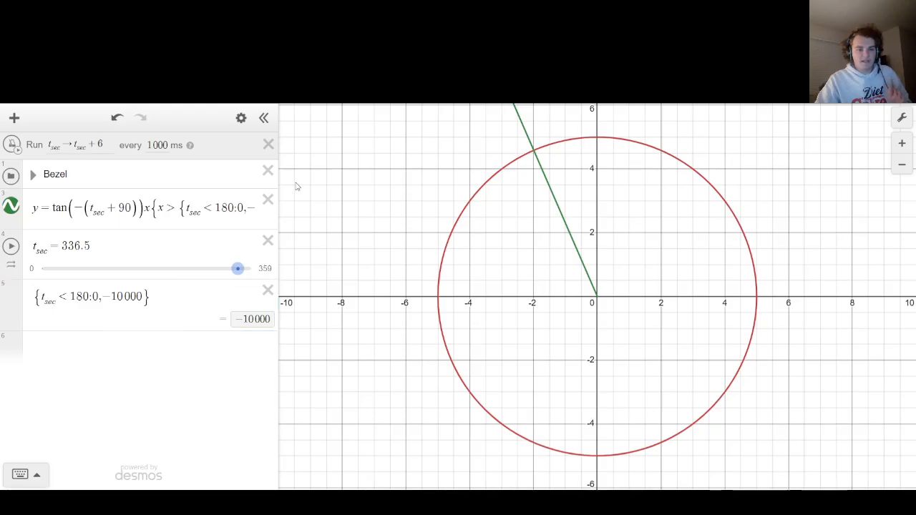
pyautogui.moveTo(239, 268); pyautogui.dragTo(42, 269)
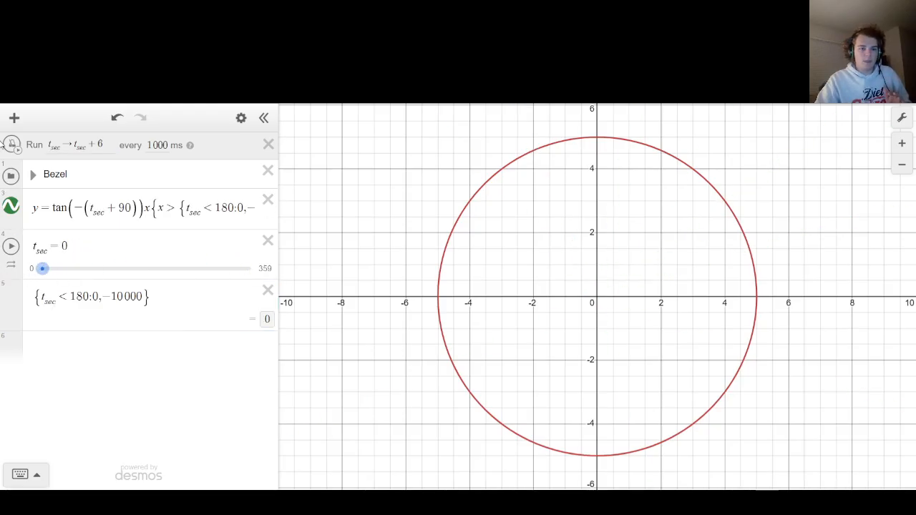
# Run the ticker to test the second hand, stop it, and slide t_sec to 25.
pyautogui.click(10, 144)
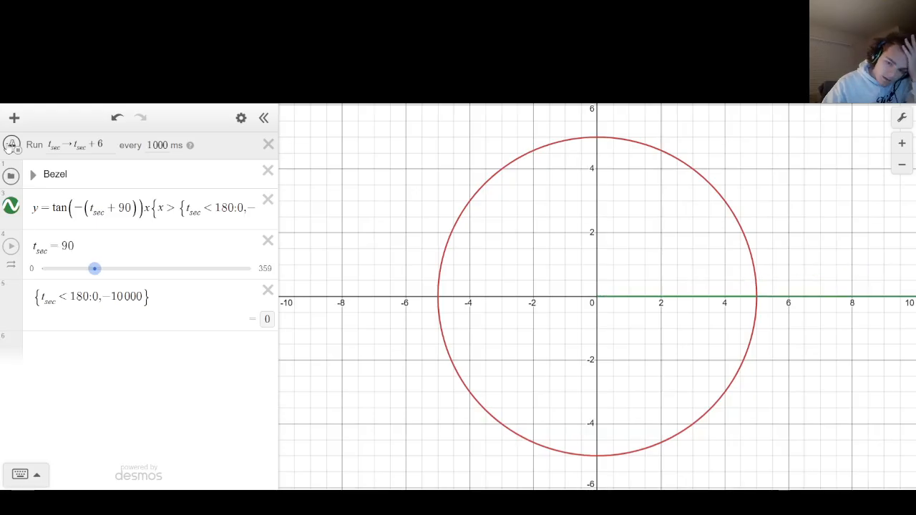
pyautogui.click(12, 145)
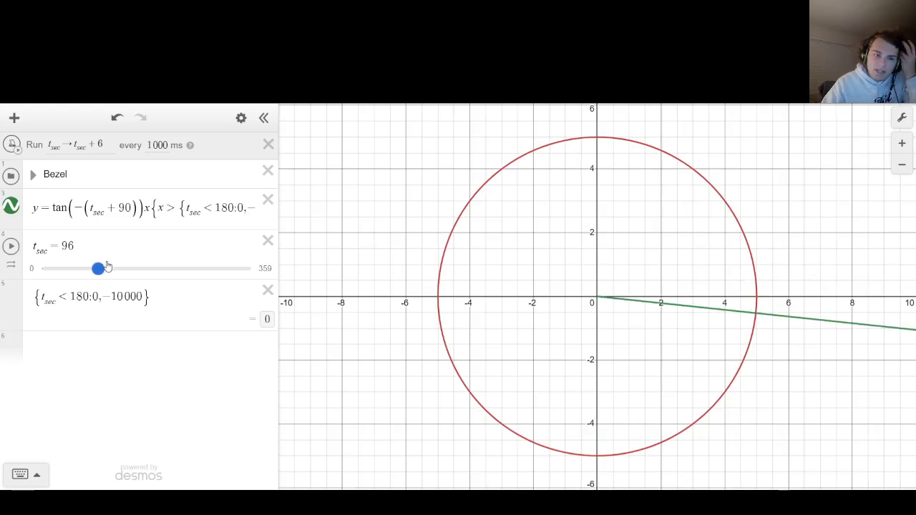
pyautogui.moveTo(105, 266); pyautogui.dragTo(56, 274)
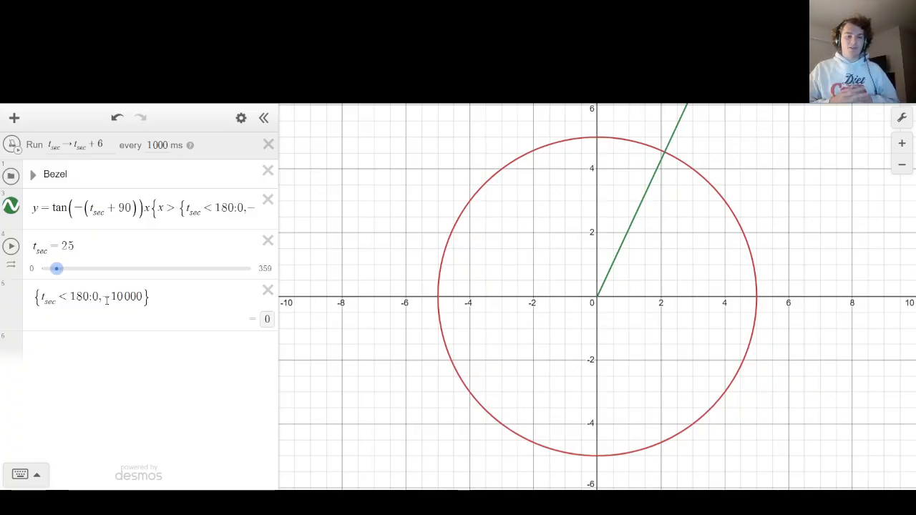
# Delete the standalone {t_sec < 180:0,−10000} expression and add a blank expression in its place.
pyautogui.click(269, 292)
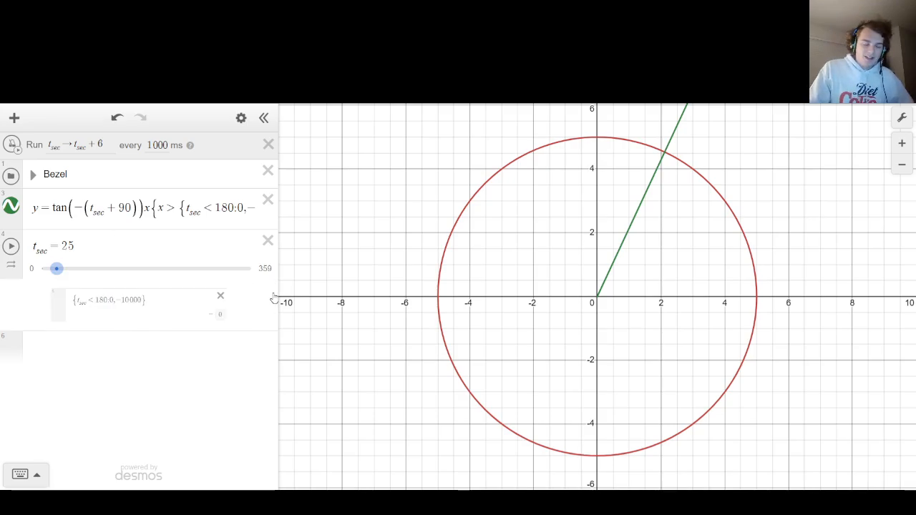
pyautogui.click(188, 305)
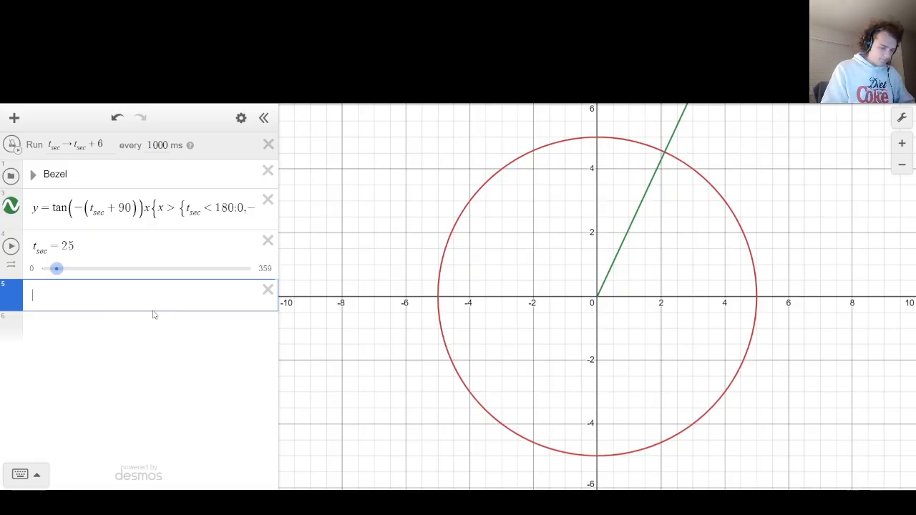
# Expand the Bezel folder and rename it "Bezel & bounds".
pyautogui.click(33, 174)
pyautogui.click(73, 174)
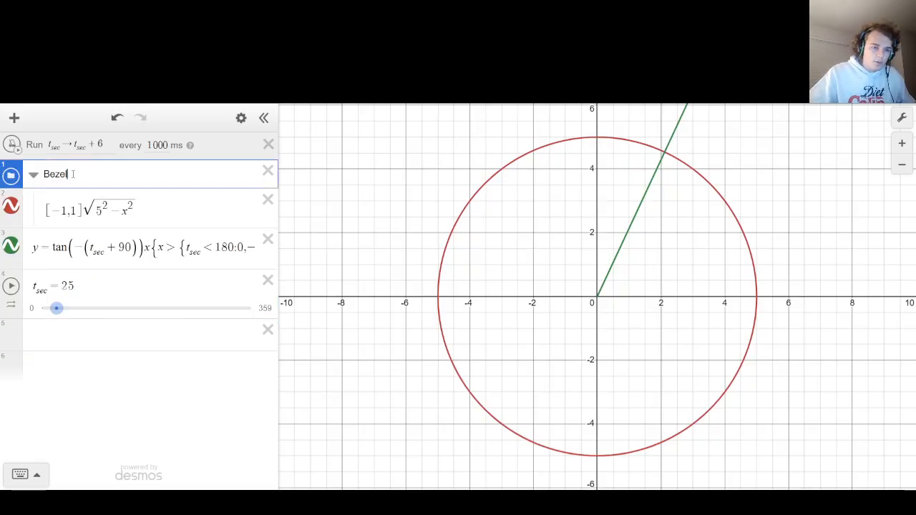
pyautogui.write('&')
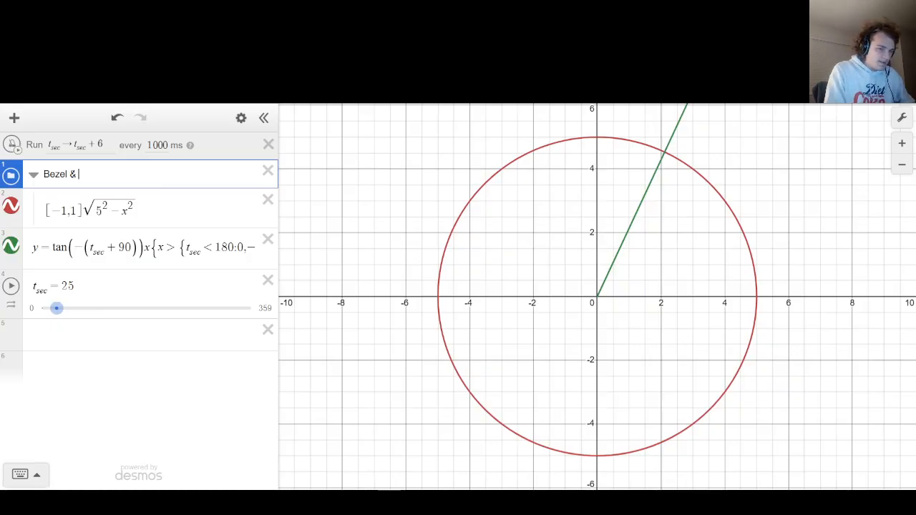
pyautogui.write(' bounds')
pyautogui.press('Down')
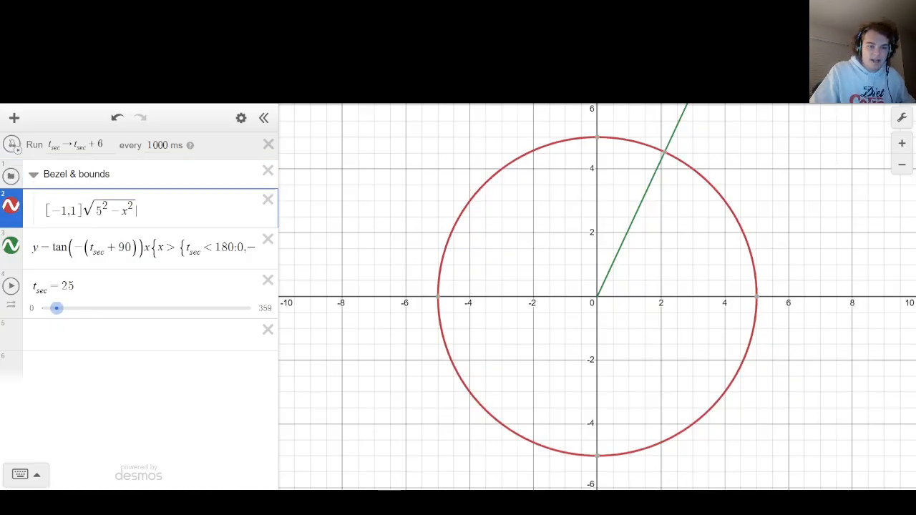
# Duplicate the bezel circle expression inside the folder and change the copy's radius to 4.
pyautogui.hotkey('ctrl', 'a')
pyautogui.press('Right')
pyautogui.press('Return')
pyautogui.write('[-1,1]√(5^2-x^2)')
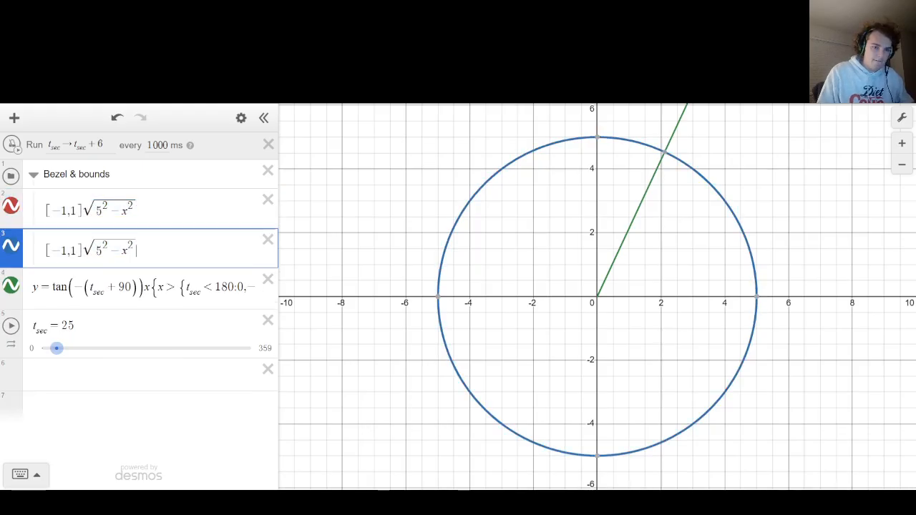
pyautogui.press('Left')
pyautogui.press('Left')
pyautogui.press('Left')
pyautogui.press('Left')
pyautogui.press('Left')
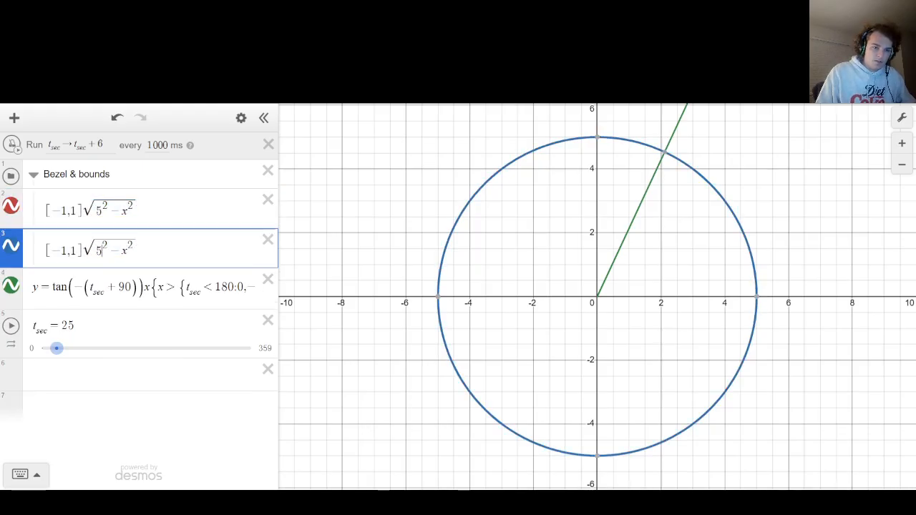
pyautogui.press('Down')
pyautogui.press('Up')
pyautogui.press('Left')
pyautogui.press('Left')
pyautogui.press('Left')
pyautogui.press('Left')
pyautogui.press('Left')
pyautogui.press('Left')
pyautogui.press('Left')
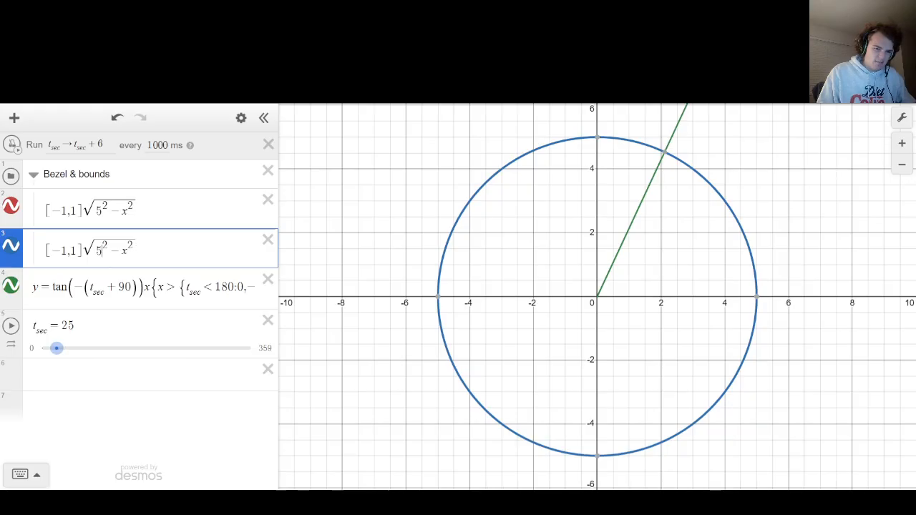
pyautogui.press('BackSpace')
pyautogui.write('4')
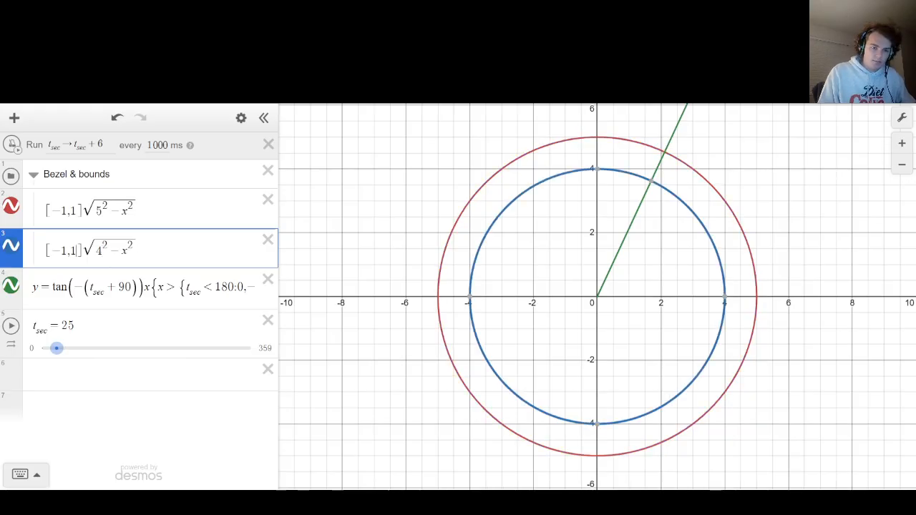
# Replace the copy's [−1,1] multiplier so the expression reads y = −√(4² − x²).
pyautogui.press('Left')
pyautogui.press('Left')
pyautogui.press('BackSpace')
pyautogui.press('BackSpace')
pyautogui.press('BackSpace')
pyautogui.press('BackSpace')
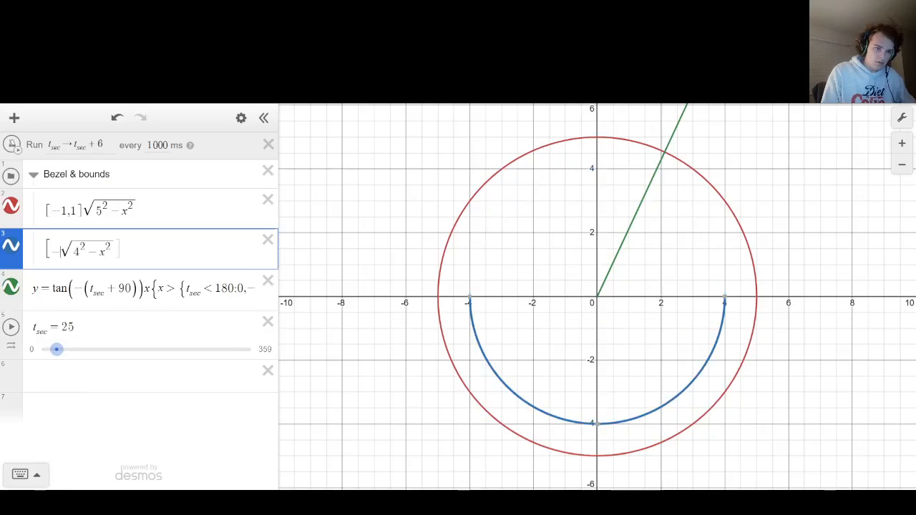
pyautogui.press('BackSpace')
pyautogui.press('BackSpace')
pyautogui.write('y=')
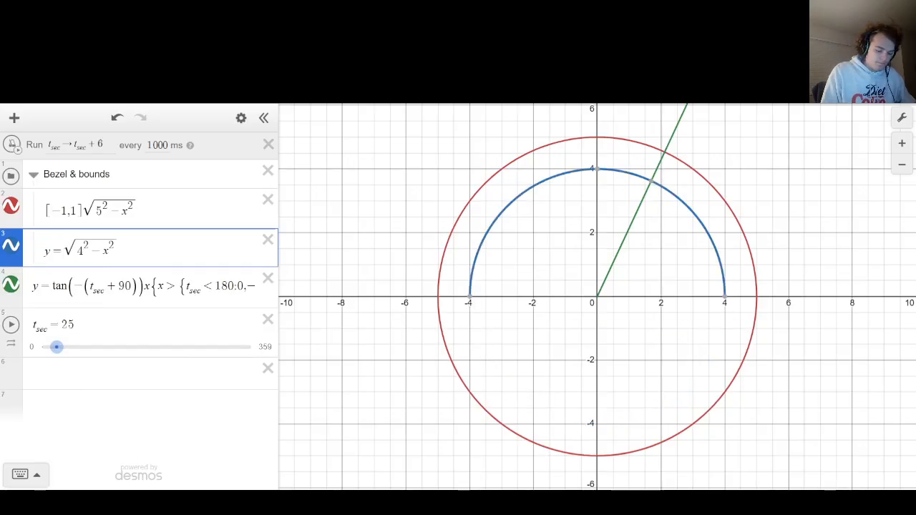
pyautogui.write('-')
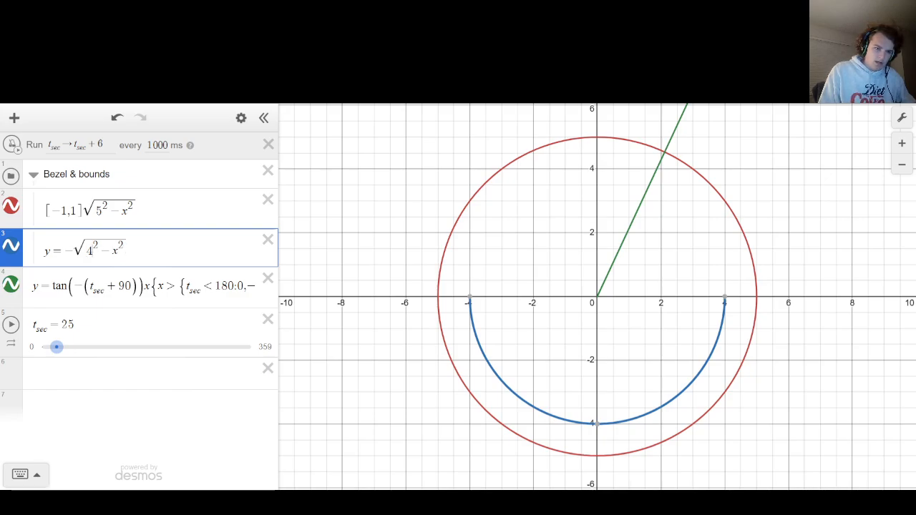
# Rename the left side of the lower semicircle equation from y to s_ecboundneg.
pyautogui.click(48, 251)
pyautogui.press('BackSpace')
pyautogui.write('s_')
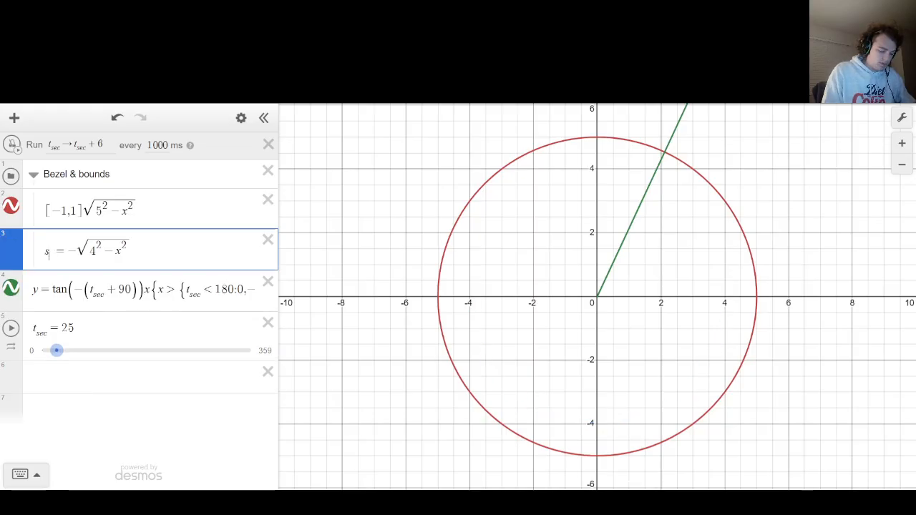
pyautogui.write('d')
pyautogui.write('cboundneg')
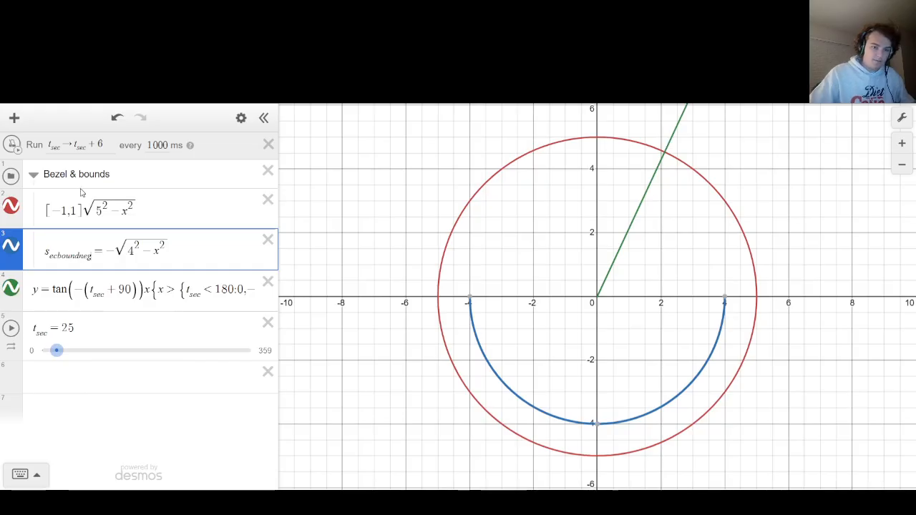
# Duplicate the s_ecboundneg equation above itself and remove the minus sign before the copy's square root.
pyautogui.hotkey('ctrl', 'a')
pyautogui.press('Up')
pyautogui.press('Return')
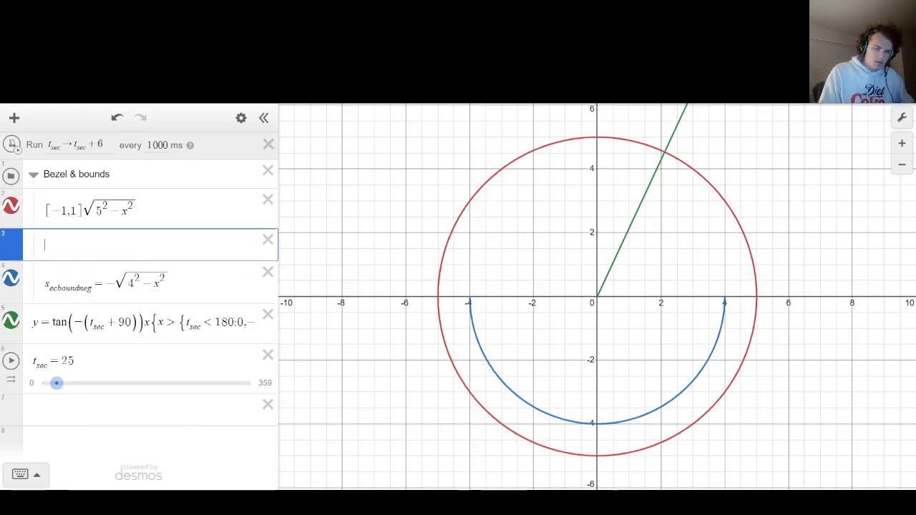
pyautogui.write('secboundneg=−√4²−x²')
pyautogui.press('Left')
pyautogui.press('Left')
pyautogui.press('Left')
pyautogui.press('Left')
pyautogui.press('Left')
pyautogui.press('Left')
pyautogui.press('Left')
pyautogui.press('Left')
pyautogui.press('Left')
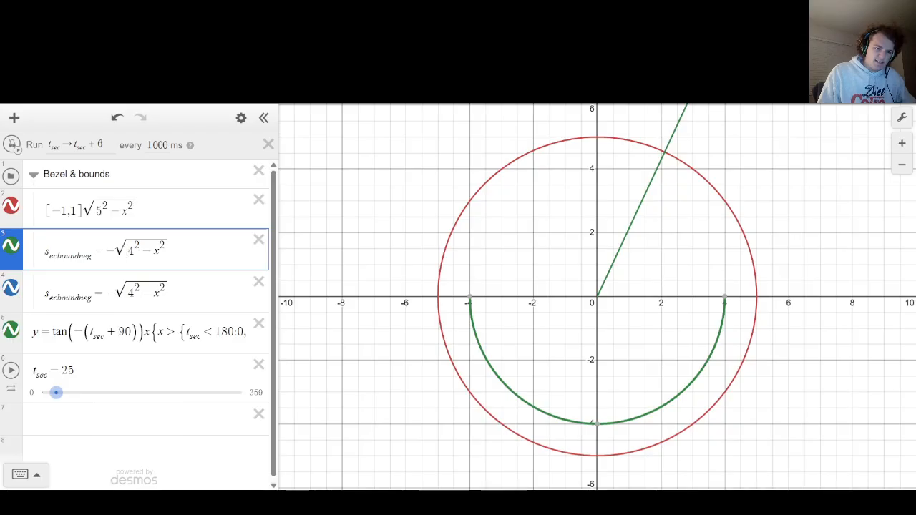
pyautogui.press('BackSpace')
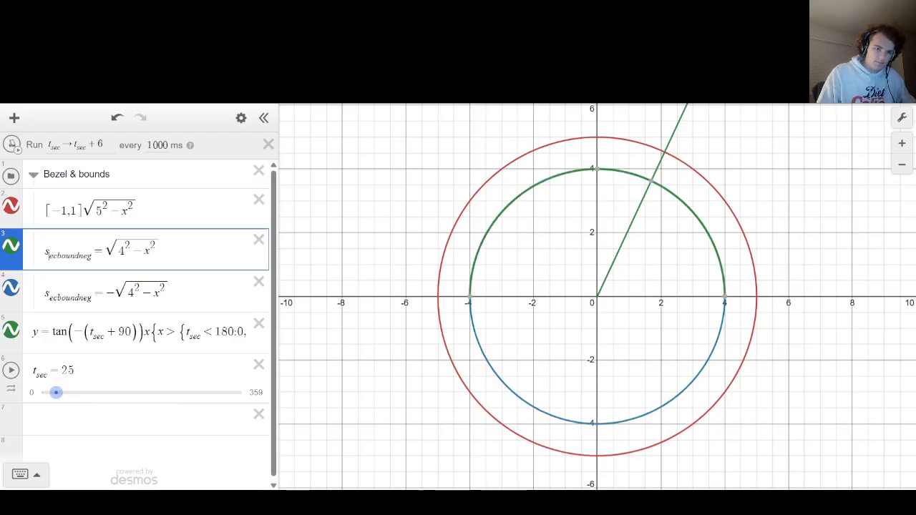
# Rename the upper semicircle's variable as s_ecboundpos.
pyautogui.press('BackSpace')
pyautogui.press('BackSpace')
pyautogui.press('BackSpace')
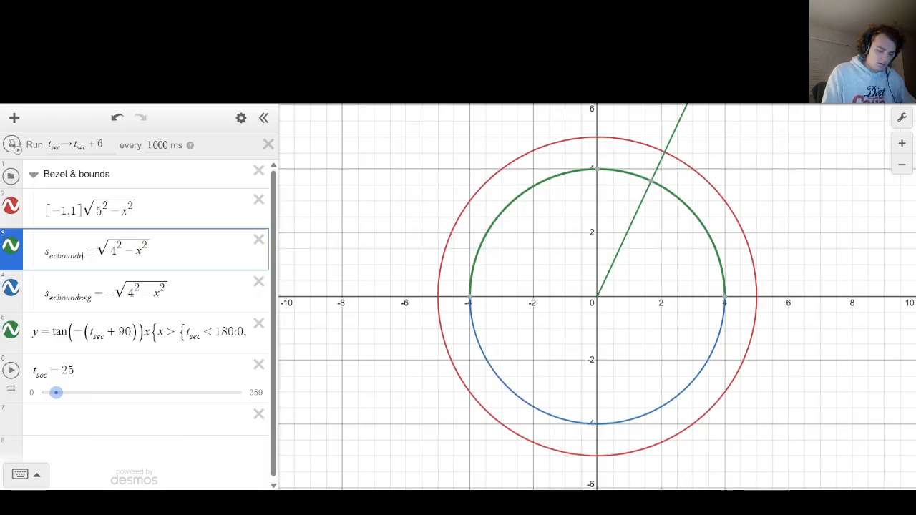
pyautogui.write('pos')
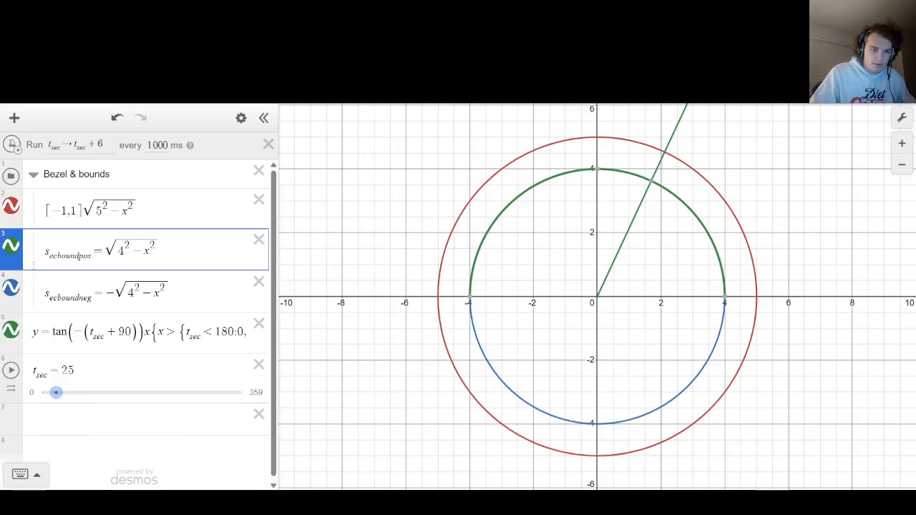
# Color the s_ecboundpos curve blue and set both semicircle bounds to dashed lines.
pyautogui.click(11, 246)
pyautogui.click(59, 312)
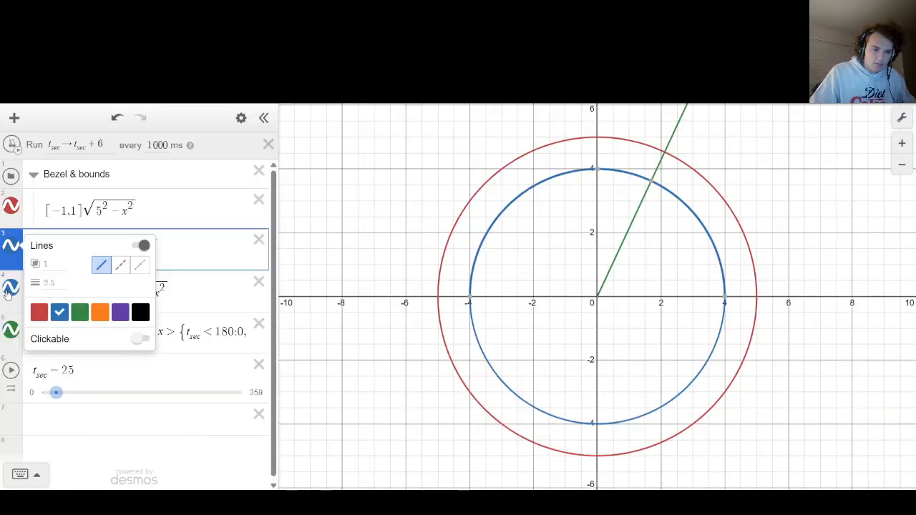
pyautogui.click(11, 288)
pyautogui.click(11, 288)
pyautogui.click(115, 308)
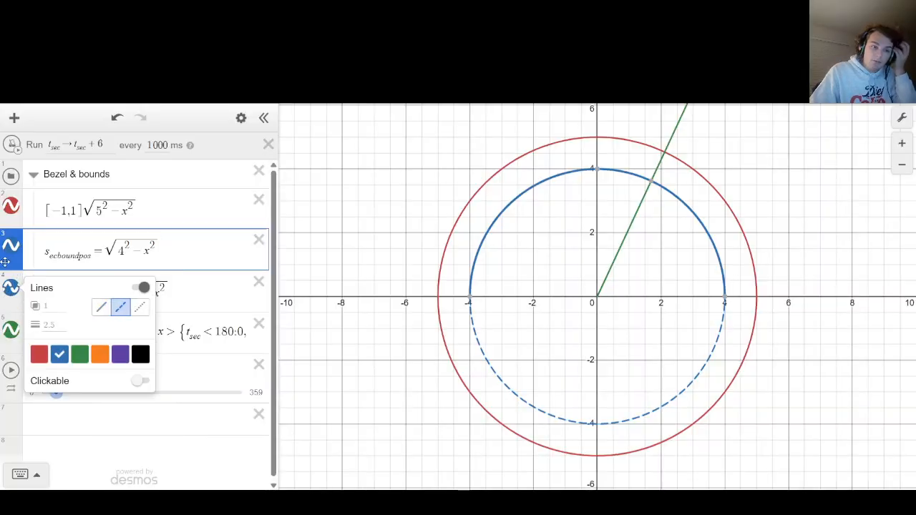
pyautogui.click(10, 288)
pyautogui.click(11, 247)
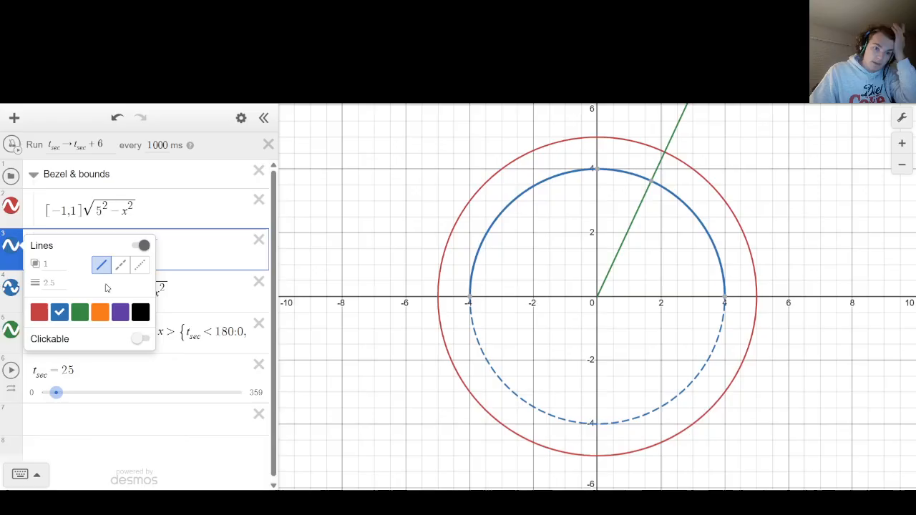
pyautogui.click(120, 265)
pyautogui.click(343, 243)
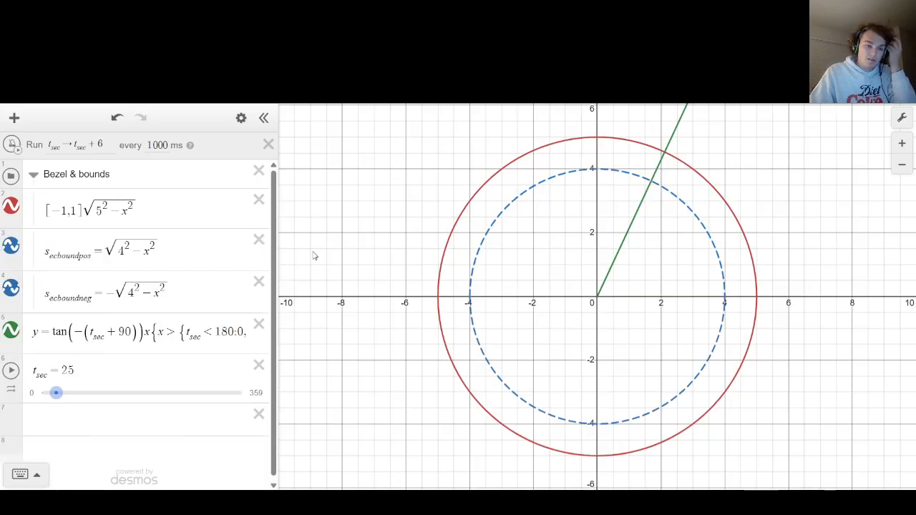
# Append the restriction {y < s_ecboundpos} to the end of the second hand equation.
pyautogui.moveTo(33, 332); pyautogui.dragTo(444, 313)
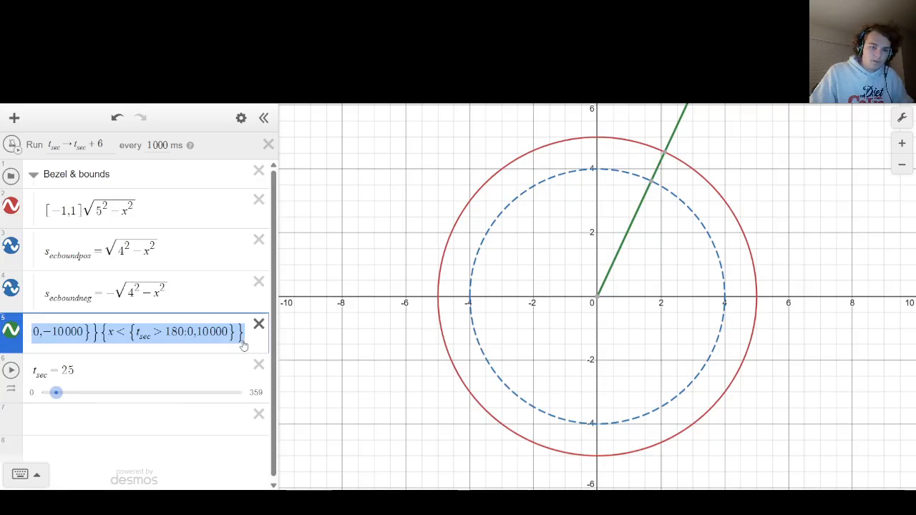
pyautogui.press('Right')
pyautogui.write('{y < ')
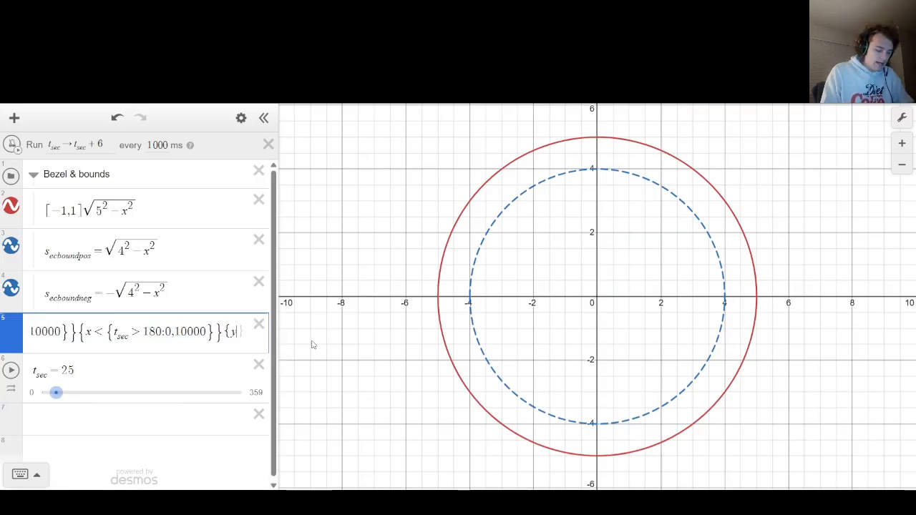
pyautogui.write('s_ec')
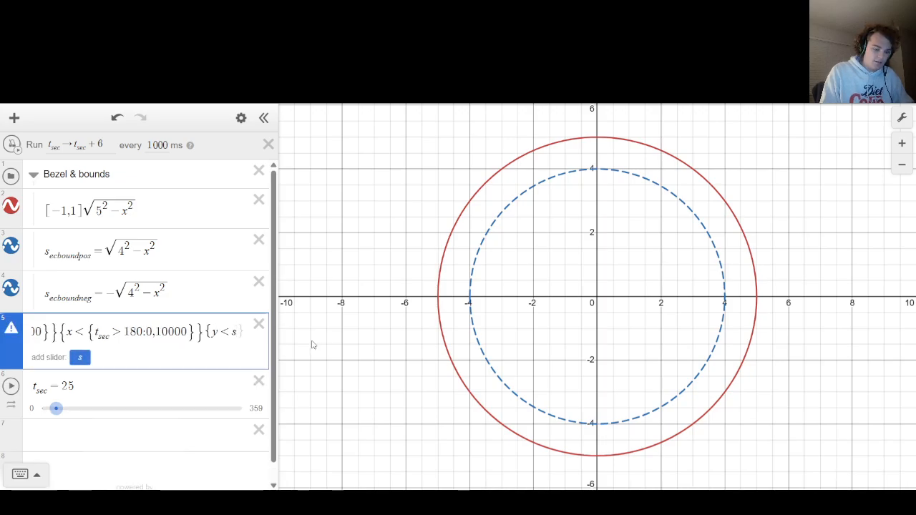
pyautogui.write('boundpos')
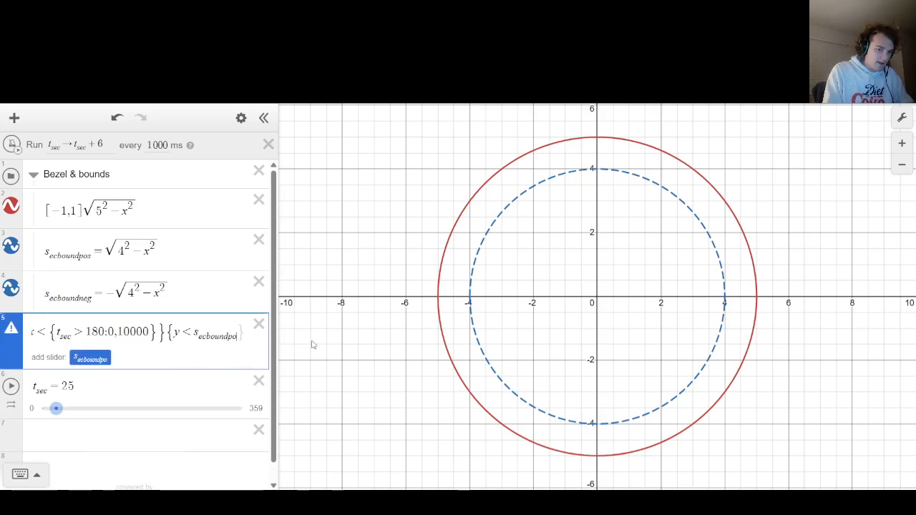
# Add the lower bound to the second hand's restriction so it reads {s_ecboundneg < y < s_ecboundpos}.
pyautogui.press('Left')
pyautogui.press('Left')
pyautogui.press('Left')
pyautogui.press('Left')
pyautogui.press('Left')
pyautogui.press('Left')
pyautogui.press('Left')
pyautogui.press('Left')
pyautogui.press('Left')
pyautogui.press('Left')
pyautogui.press('Left')
pyautogui.press('Left')
pyautogui.press('Left')
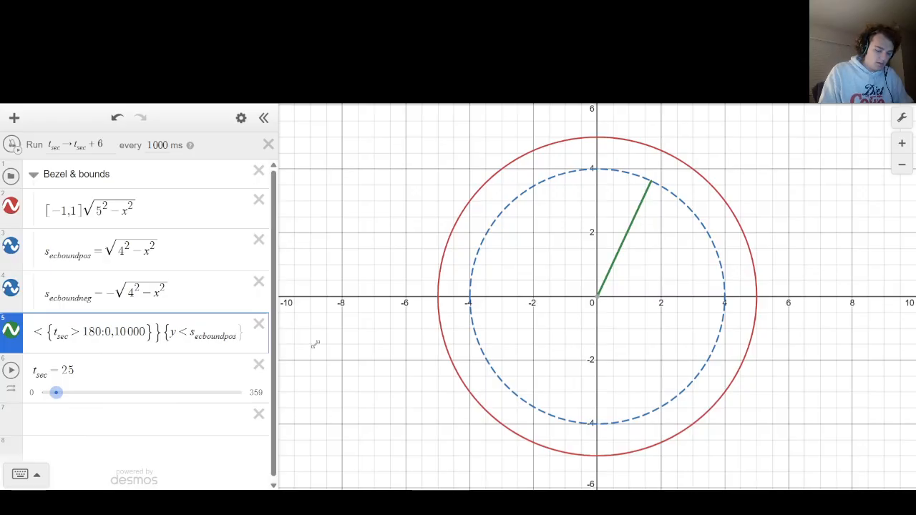
pyautogui.write('s_ec')
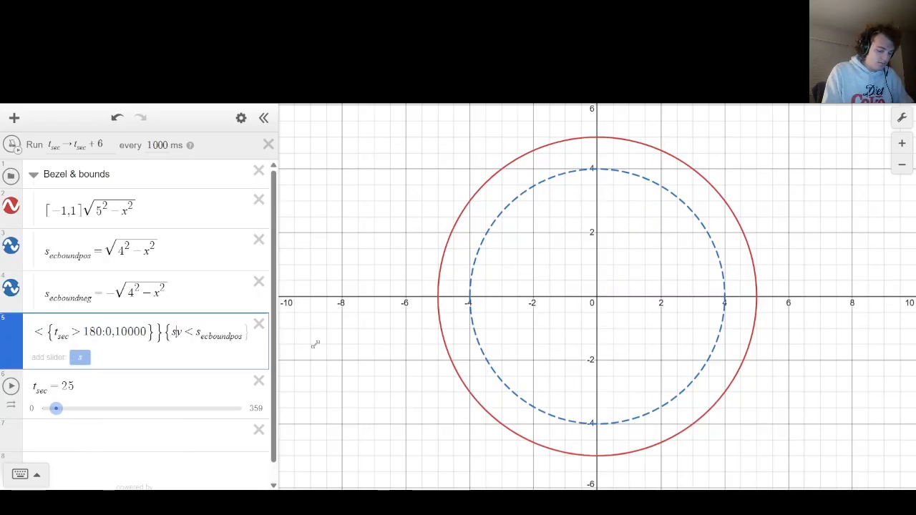
pyautogui.write('bound')
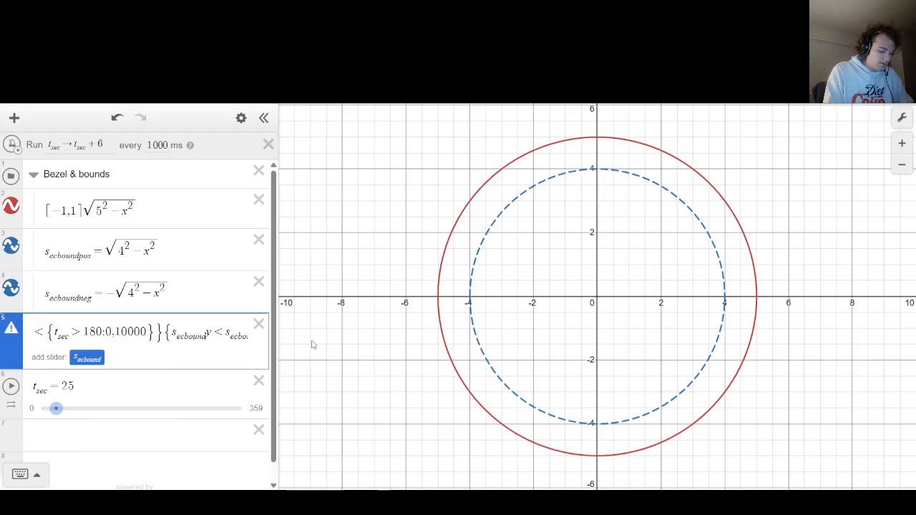
pyautogui.write('neg<y<')
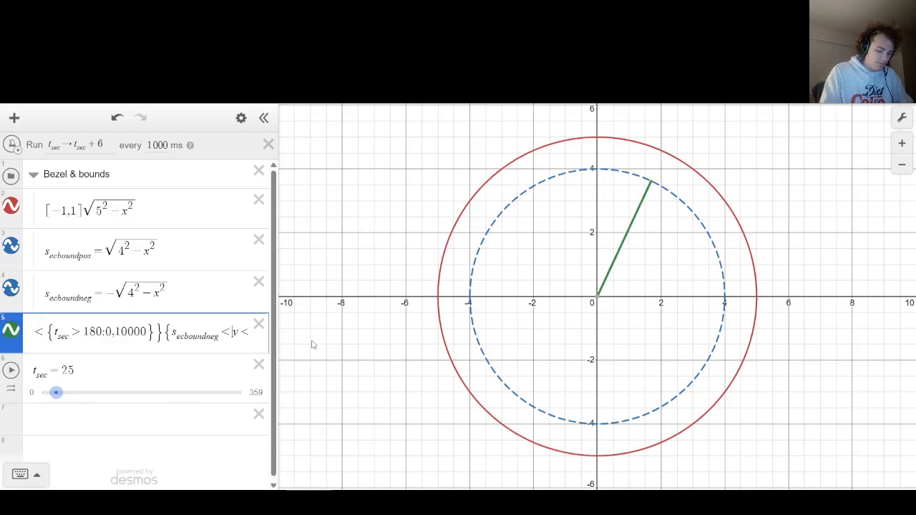
pyautogui.write('s_ecboundpos')
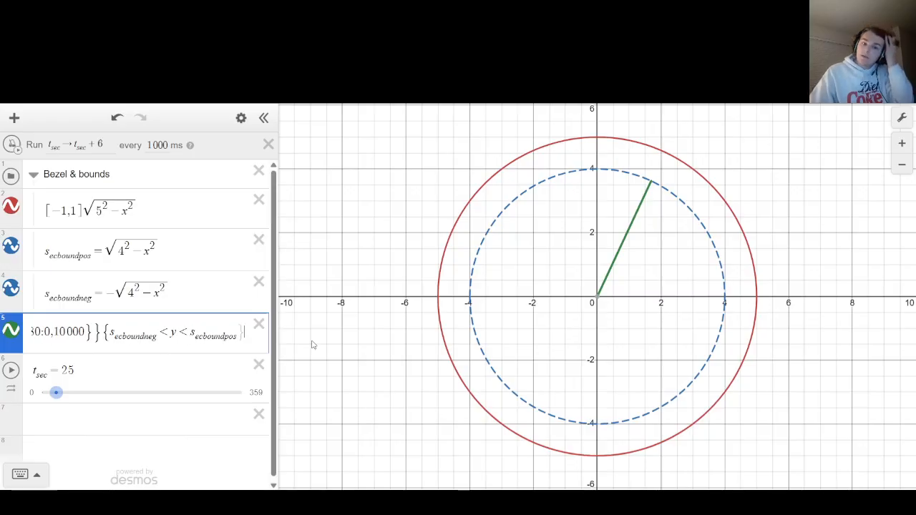
# Play the t_sec slider to check the bounded second hand, stop it, and slide t_sec to 0.
pyautogui.click(311, 345)
pyautogui.click(11, 370)
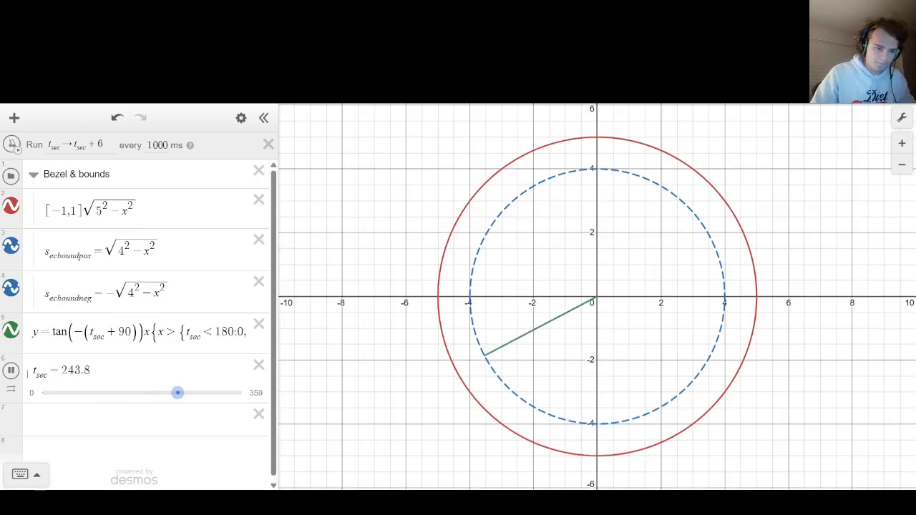
pyautogui.click(10, 370)
pyautogui.moveTo(205, 393); pyautogui.dragTo(46, 388)
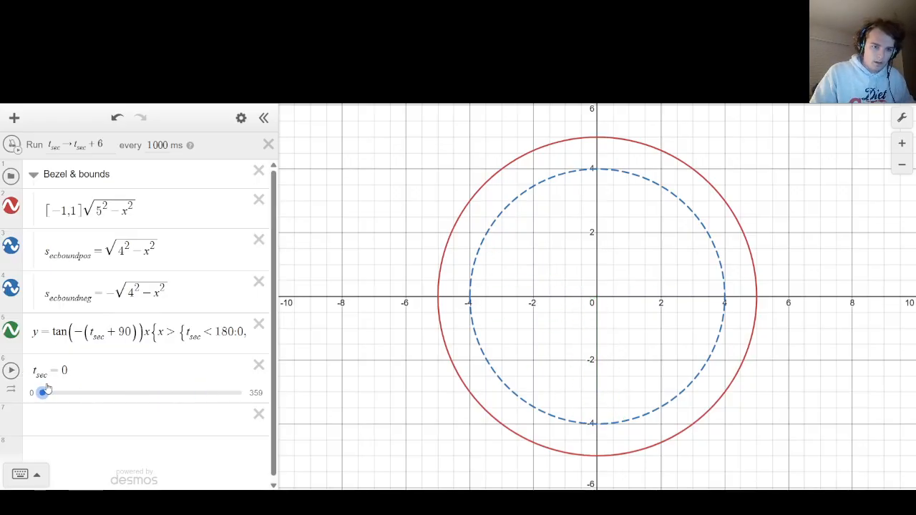
# Collapse the Bezel & bounds folder, slide t_sec to 10, and activate the blank expression below it.
pyautogui.click(40, 177)
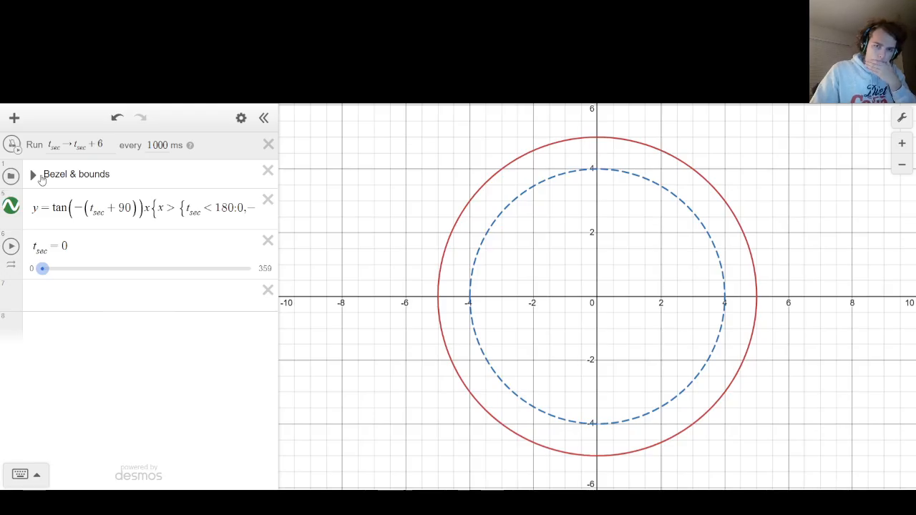
pyautogui.moveTo(42, 268); pyautogui.dragTo(45, 271)
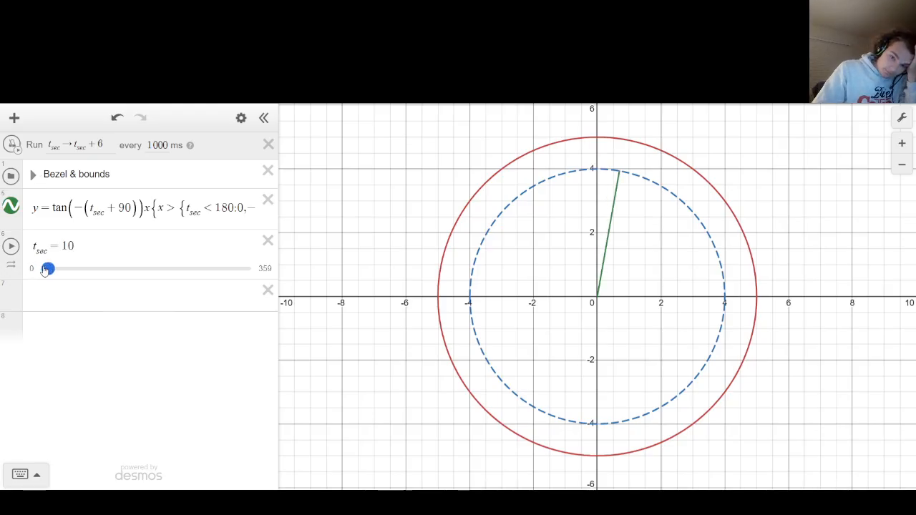
pyautogui.click(73, 301)
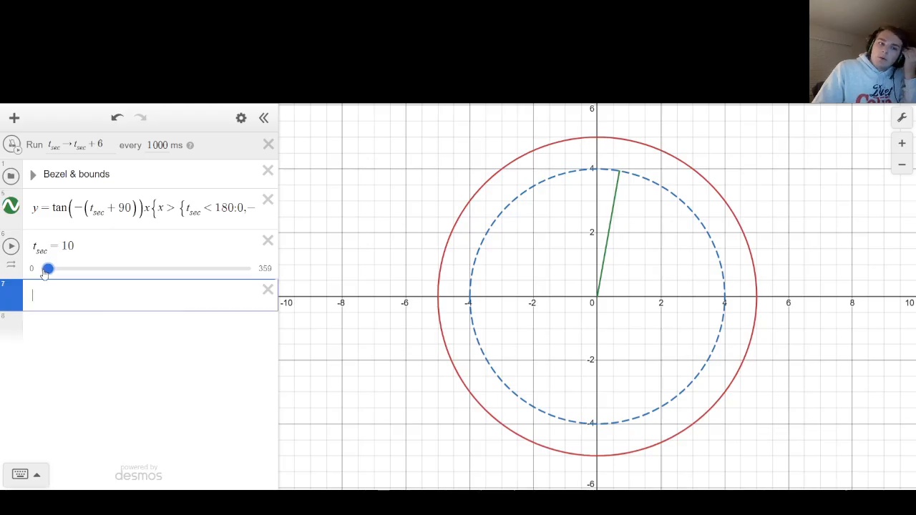
# Switch the ticker on and off with t_sec at 35, slide t_sec to 34, and activate the blank expression.
pyautogui.moveTo(47, 269)
pyautogui.mouseDown()
pyautogui.moveTo(39, 276)
pyautogui.moveTo(153, 270)
pyautogui.moveTo(41, 269)
pyautogui.moveTo(63, 270)
pyautogui.mouseUp()
pyautogui.click(59, 292)
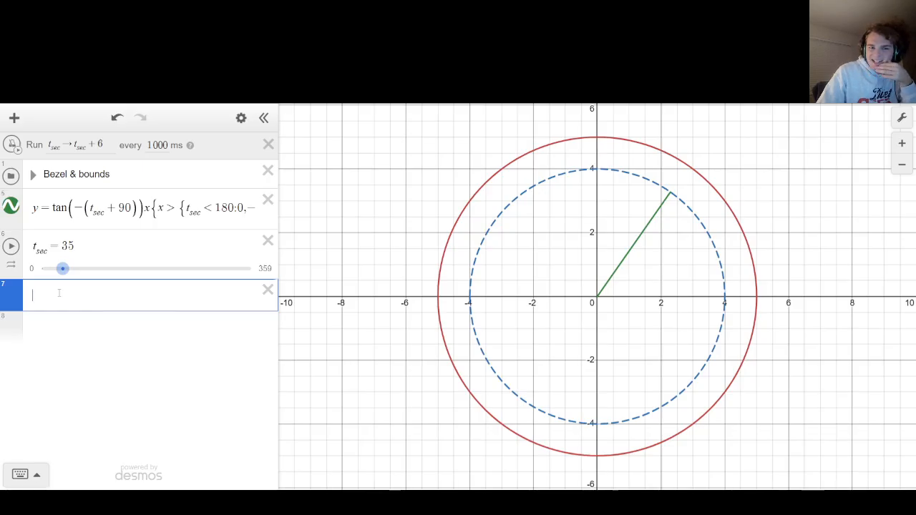
pyautogui.click(15, 144)
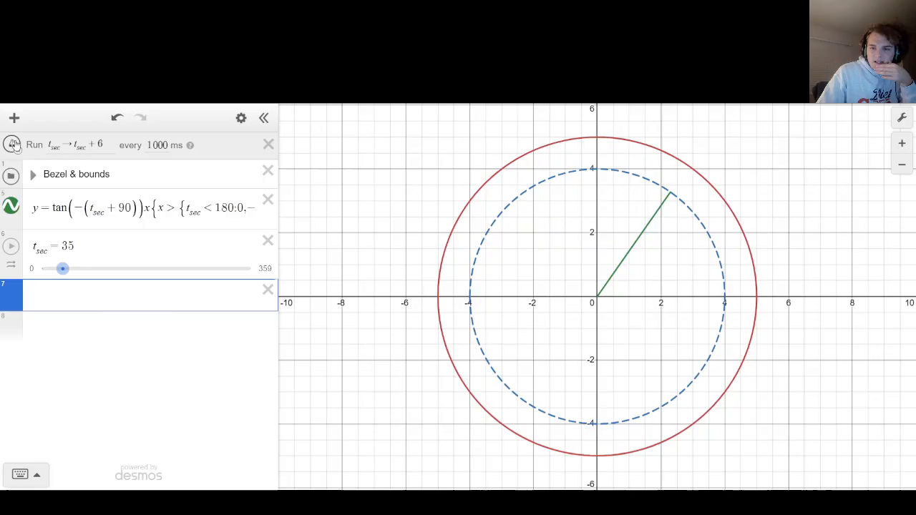
pyautogui.click(14, 145)
pyautogui.moveTo(65, 270); pyautogui.dragTo(61, 269)
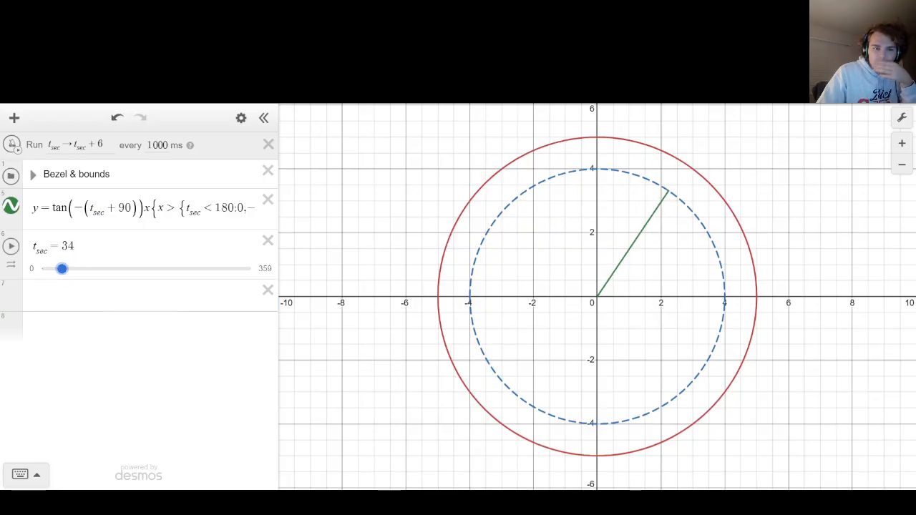
pyautogui.click(69, 295)
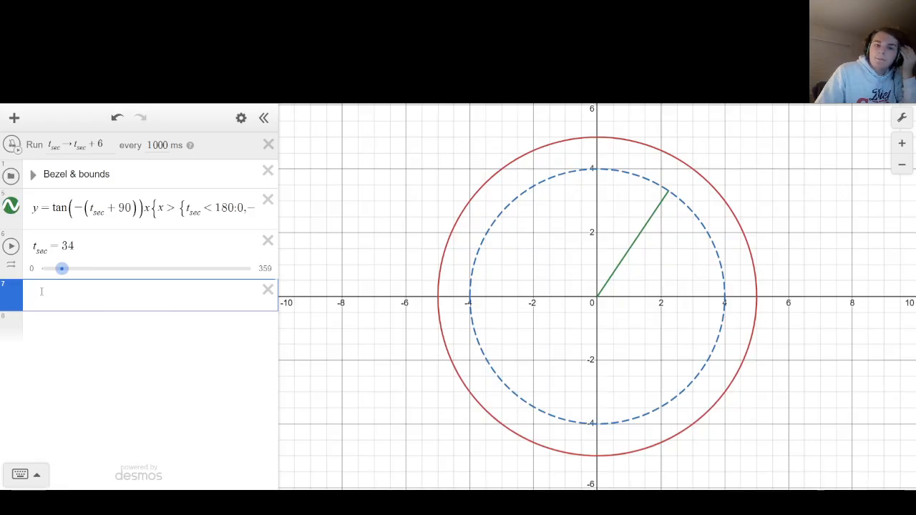
# Expand the Bezel & bounds folder and paste two copies of the s_ecboundpos equation below s_ecboundneg.
pyautogui.click(33, 174)
pyautogui.moveTo(46, 250); pyautogui.dragTo(159, 249)
pyautogui.hotkey('ctrl', 'c')
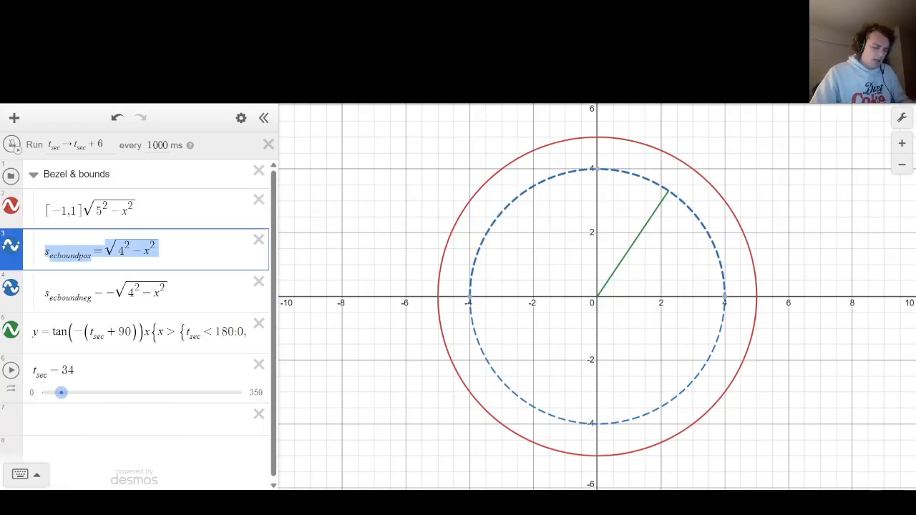
pyautogui.click(161, 249)
pyautogui.click(170, 292)
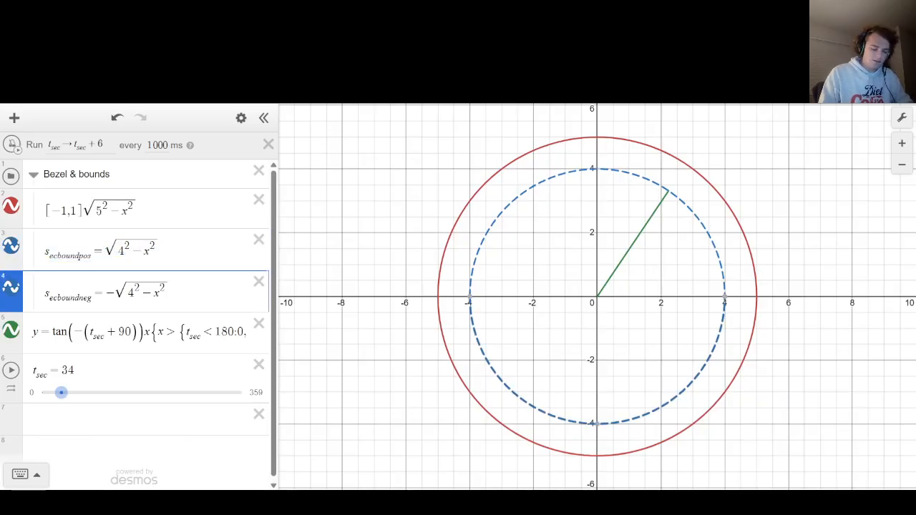
pyautogui.press('Return')
pyautogui.hotkey('ctrl', 'v')
pyautogui.press('Return')
pyautogui.hotkey('ctrl', 'v')
# Change the radius to 3 in both pasted semicircle equations.
pyautogui.click(156, 333)
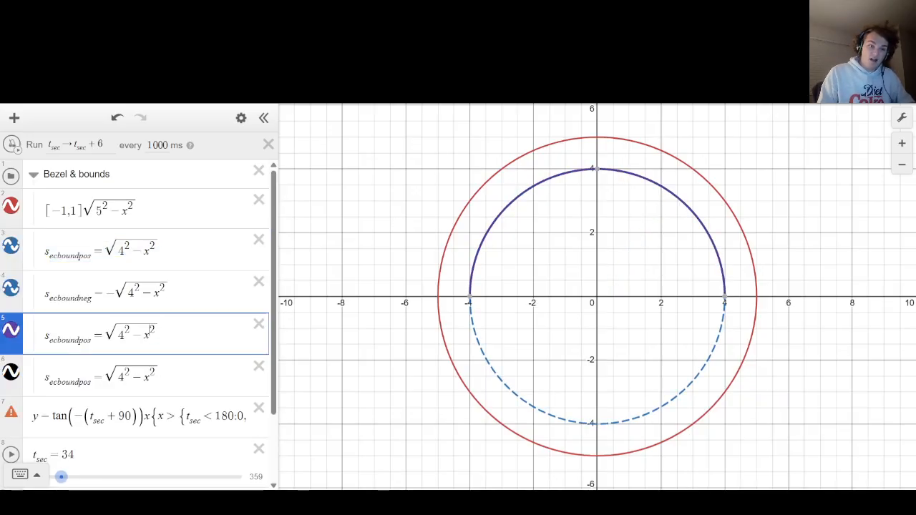
pyautogui.press('BackSpace')
pyautogui.write('3')
pyautogui.press('Down')
pyautogui.press('Down')
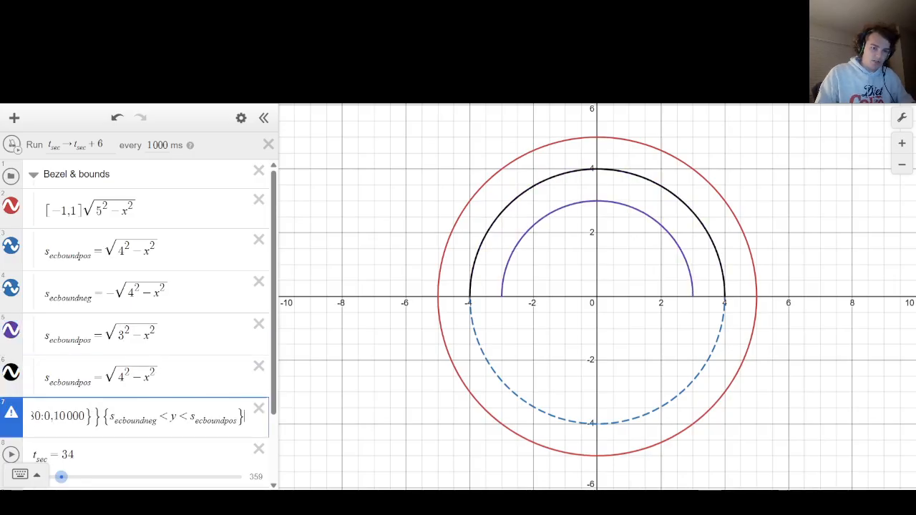
pyautogui.press('Up')
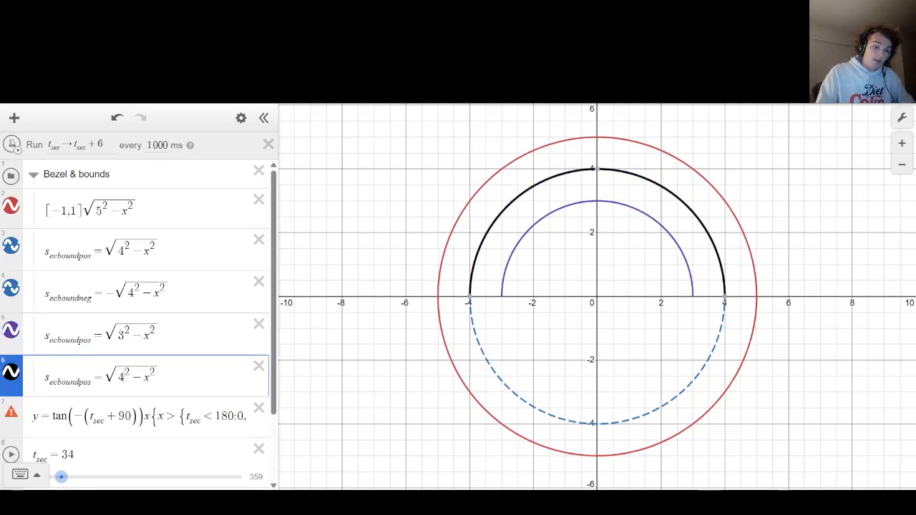
pyautogui.press('BackSpace')
pyautogui.write('3')
# Rename the second radius-3 semicircle m_inboundpos.
pyautogui.press('Home')
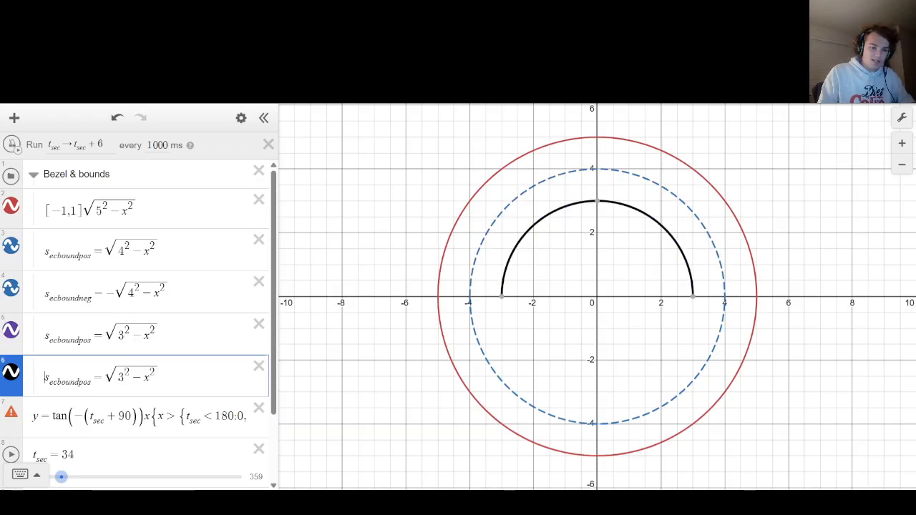
pyautogui.press('Right')
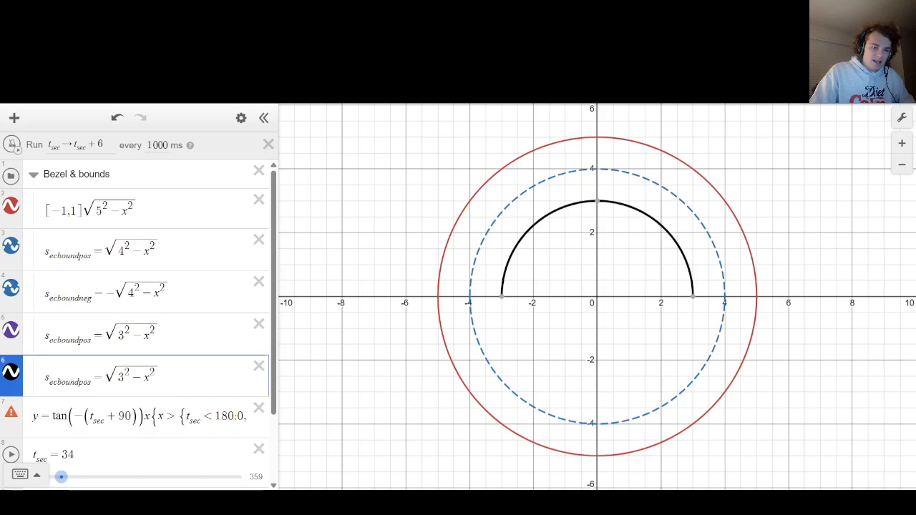
pyautogui.press('BackSpace')
pyautogui.press('BackSpace')
pyautogui.press('BackSpace')
pyautogui.press('BackSpace')
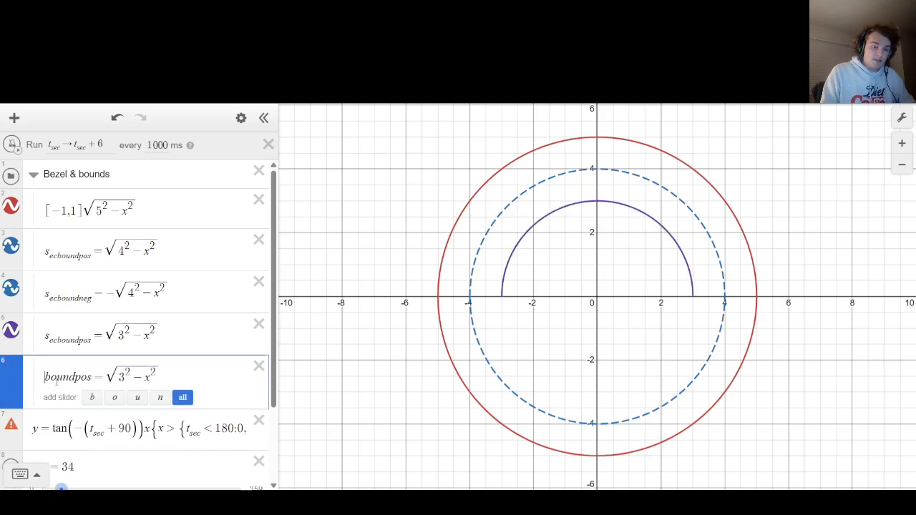
pyautogui.moveTo(93, 377); pyautogui.dragTo(19, 370)
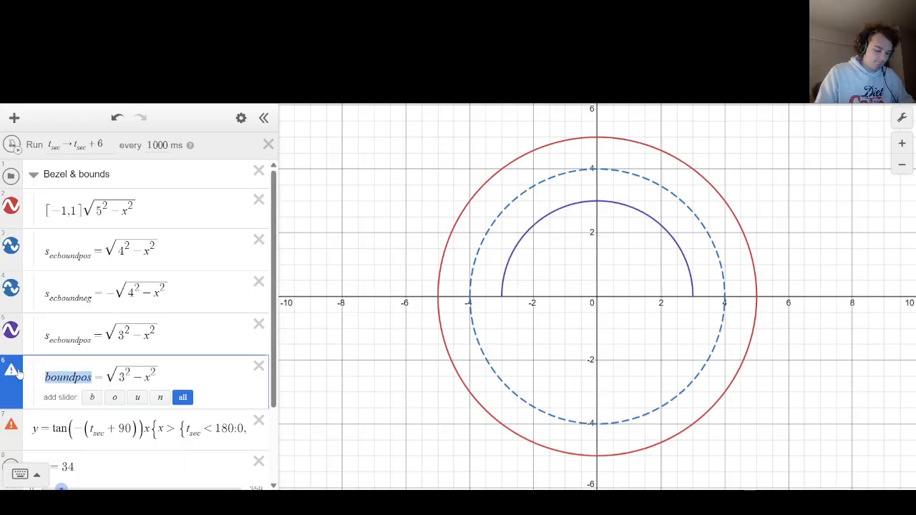
pyautogui.write('m_in')
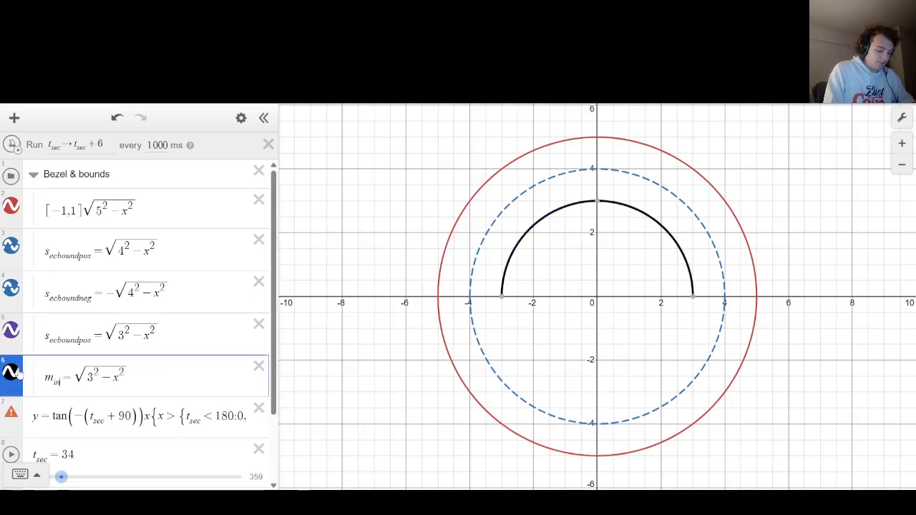
pyautogui.write('boundpos')
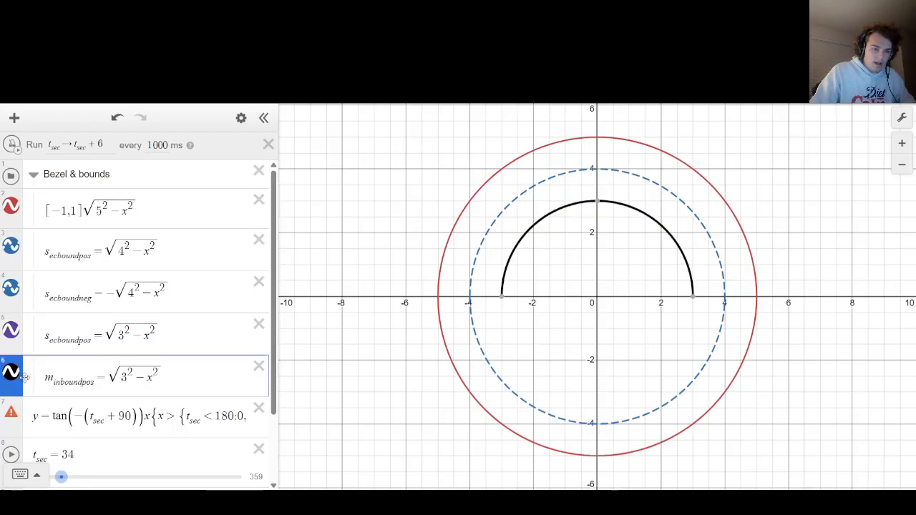
# Move m_inboundpos above the other radius-3 copy, and redefine that copy as m_inboundneg = -√(3² - x²).
pyautogui.moveTo(17, 374); pyautogui.dragTo(18, 330)
pyautogui.moveTo(93, 380); pyautogui.dragTo(46, 378)
pyautogui.write('m_in')
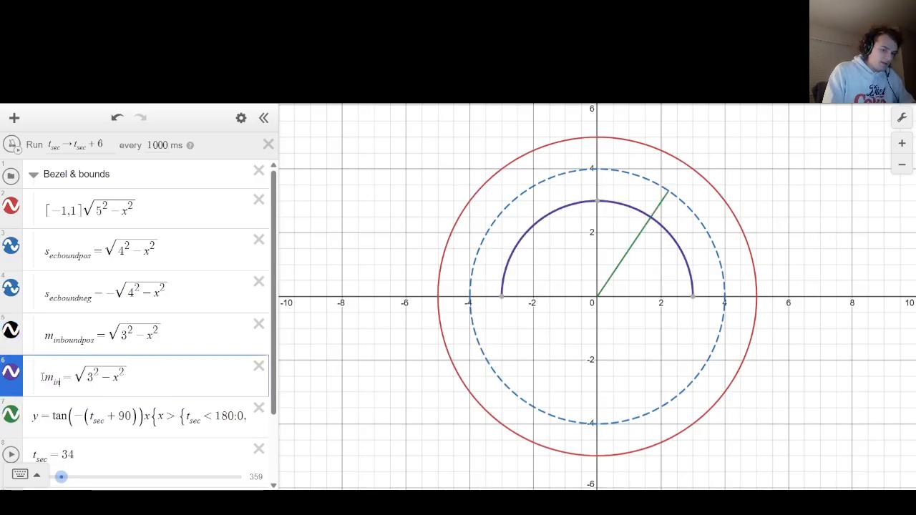
pyautogui.write('boundneg = ')
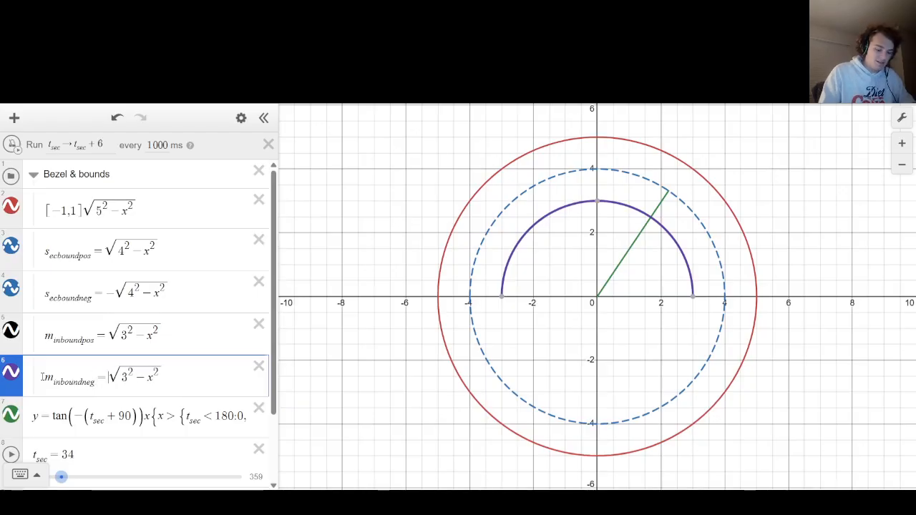
pyautogui.write('-')
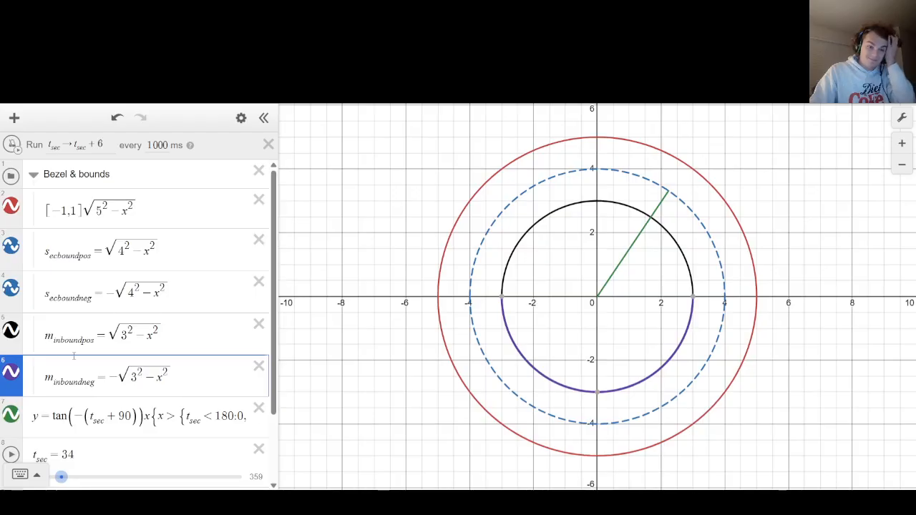
# Style the m_inboundpos and m_inboundneg curves as green dashed lines.
pyautogui.click(17, 333)
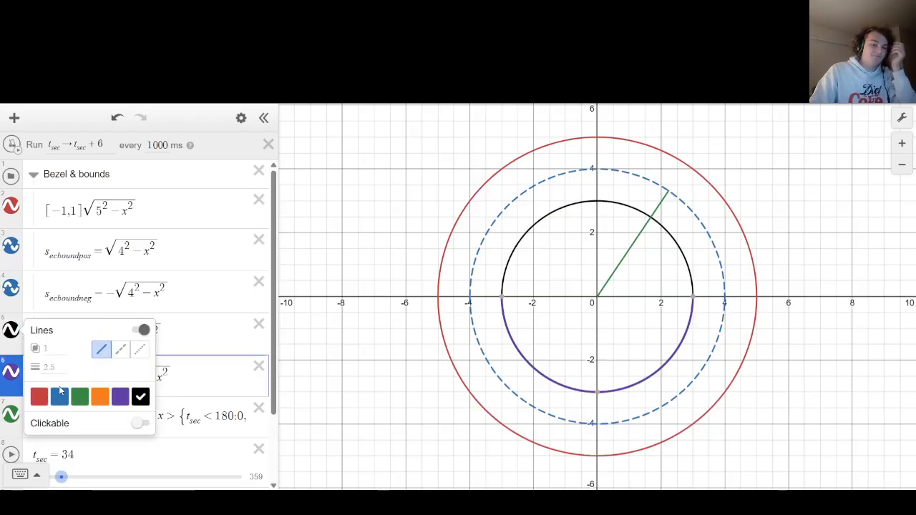
pyautogui.click(84, 398)
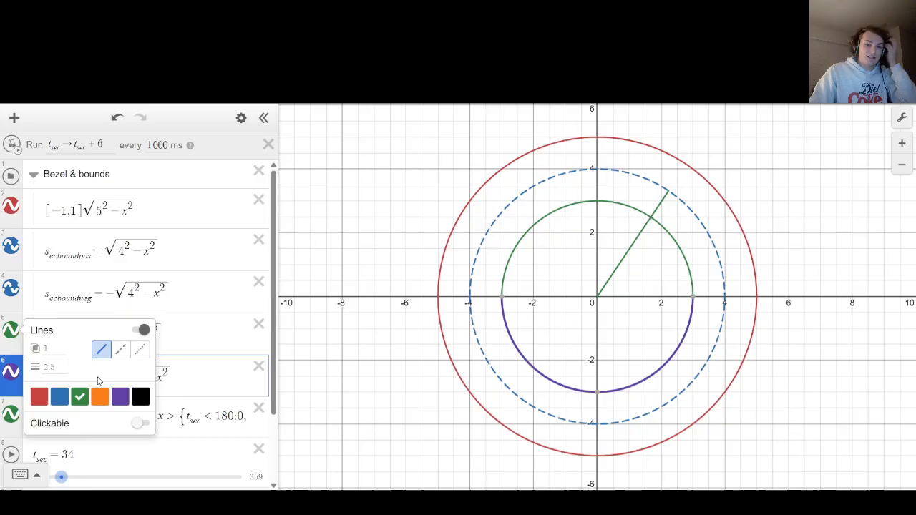
pyautogui.click(120, 349)
pyautogui.click(22, 374)
pyautogui.click(21, 375)
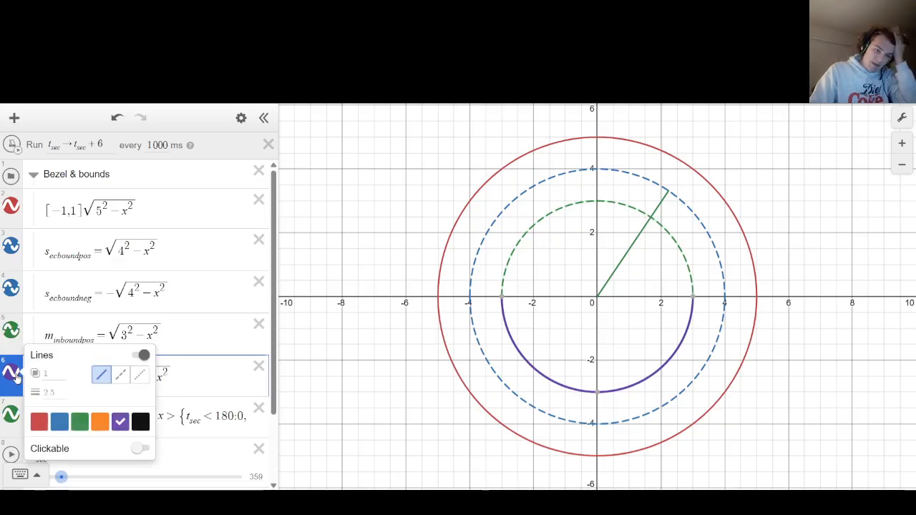
pyautogui.click(79, 421)
pyautogui.click(126, 380)
# Collapse the Bezel & bounds folder and recolor the second hand line black.
pyautogui.click(33, 194)
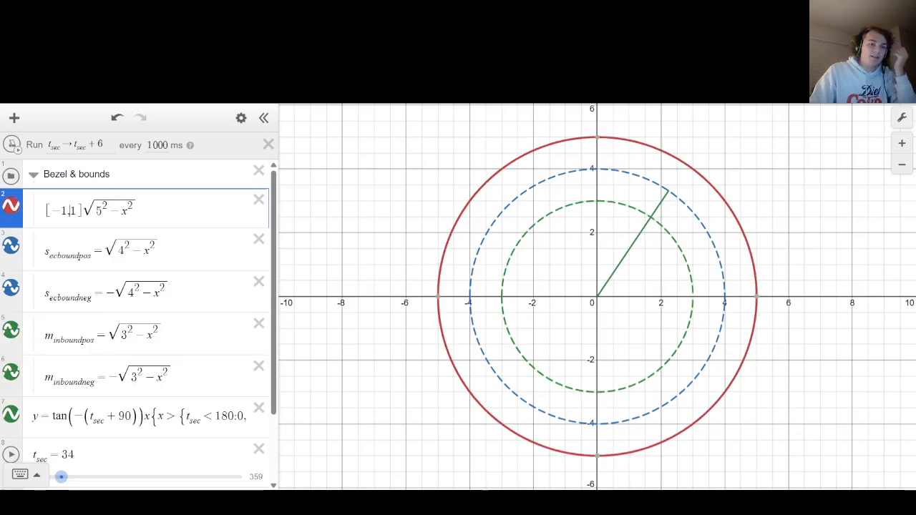
pyautogui.click(33, 179)
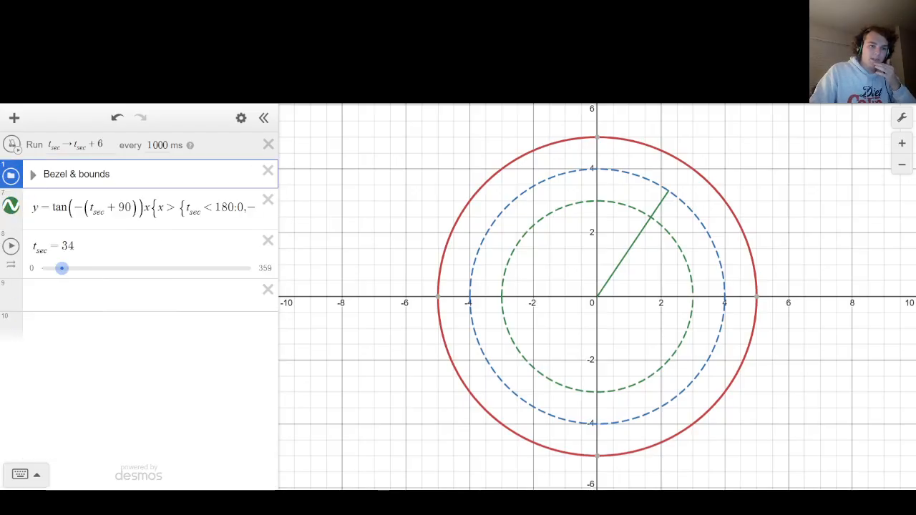
pyautogui.click(12, 207)
pyautogui.click(140, 272)
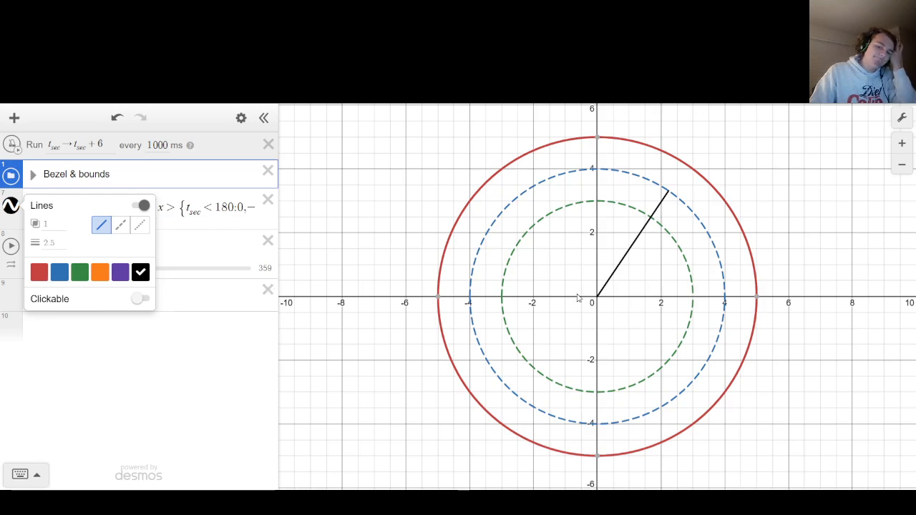
pyautogui.click(320, 243)
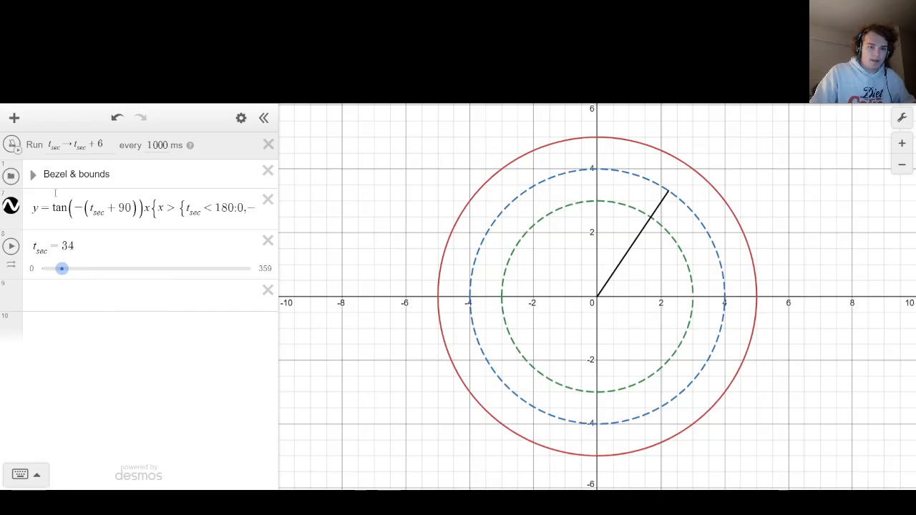
# Copy the entire second hand equation into the blank expression below the t_sec slider and go back to its start.
pyautogui.click(60, 307)
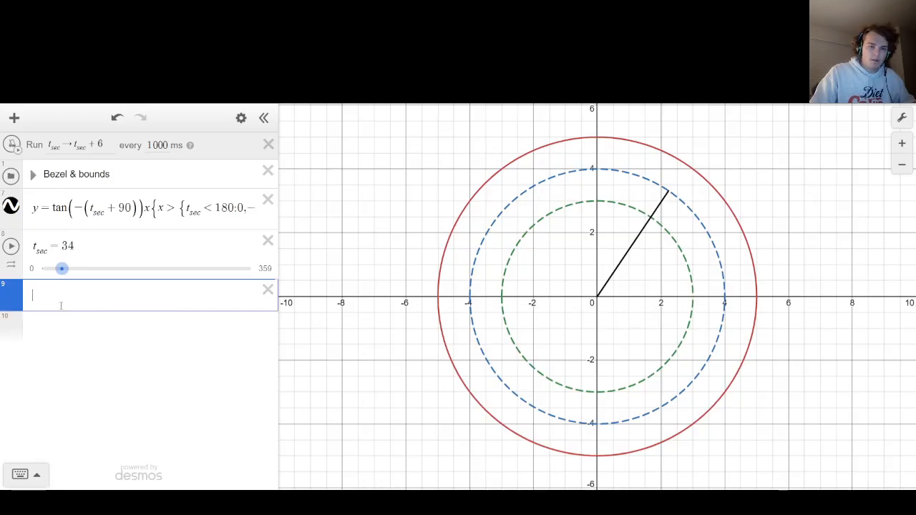
pyautogui.moveTo(32, 208); pyautogui.dragTo(476, 211)
pyautogui.hotkey('ctrl', 'c')
pyautogui.press('Down')
pyautogui.press('Down')
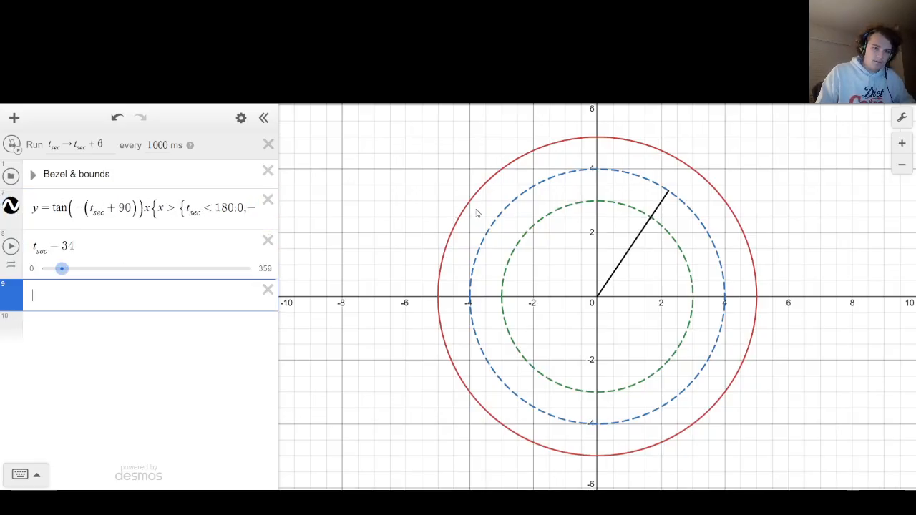
pyautogui.hotkey('ctrl', 'v')
pyautogui.press('Left')
pyautogui.press('Left')
pyautogui.press('Left')
pyautogui.press('Left')
pyautogui.press('Left')
pyautogui.press('Left')
pyautogui.press('Left')
pyautogui.press('Left')
pyautogui.press('Left')
pyautogui.press('Left')
pyautogui.press('Left')
pyautogui.press('Left')
pyautogui.press('Left')
pyautogui.press('Left')
pyautogui.press('Left')
pyautogui.press('Left')
pyautogui.press('Left')
pyautogui.press('Left')
pyautogui.press('Left')
pyautogui.press('Left')
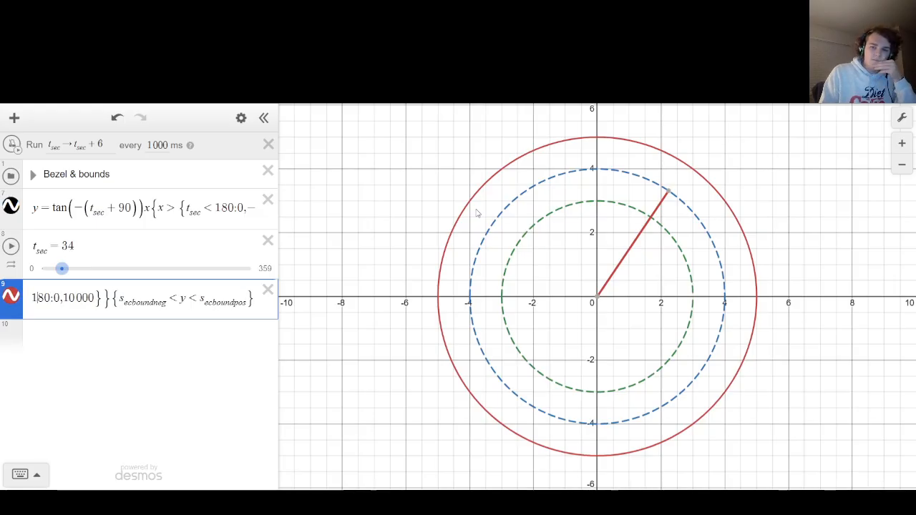
pyautogui.press('Left')
pyautogui.press('Left')
pyautogui.press('Left')
pyautogui.press('Left')
pyautogui.press('Left')
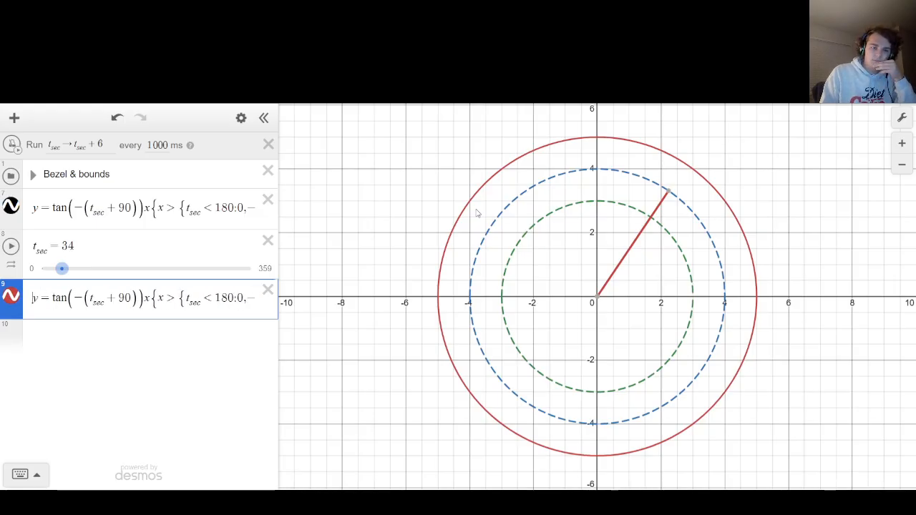
# Add a blank expression below the copied hand equation and another between it and the t_sec slider.
pyautogui.press('Return')
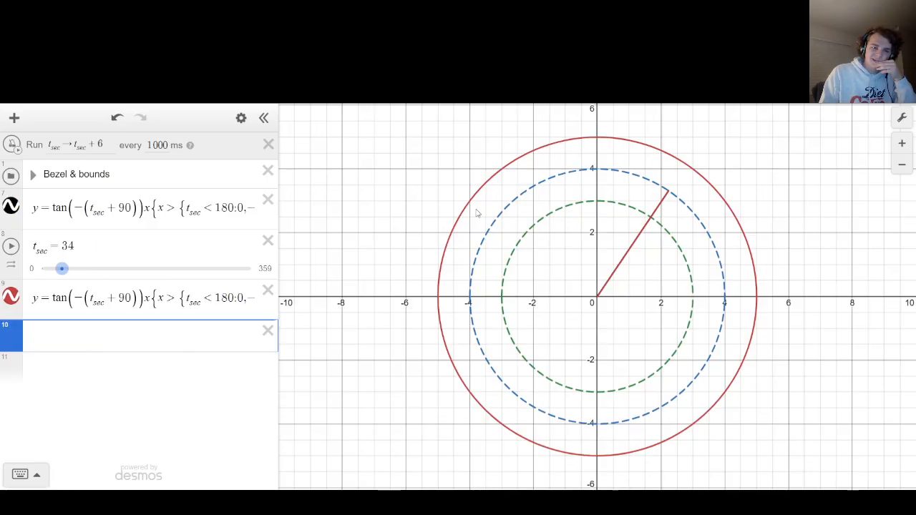
pyautogui.press('Up')
pyautogui.press('Up')
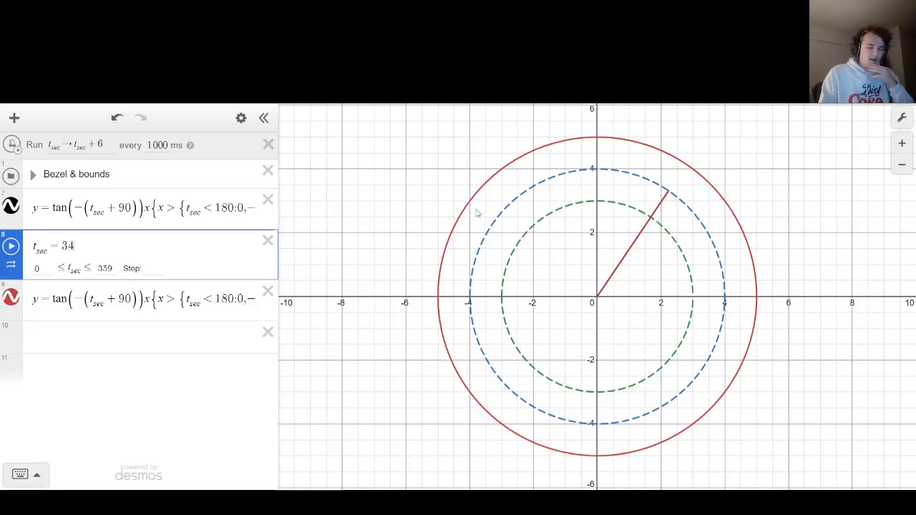
pyautogui.press('Return')
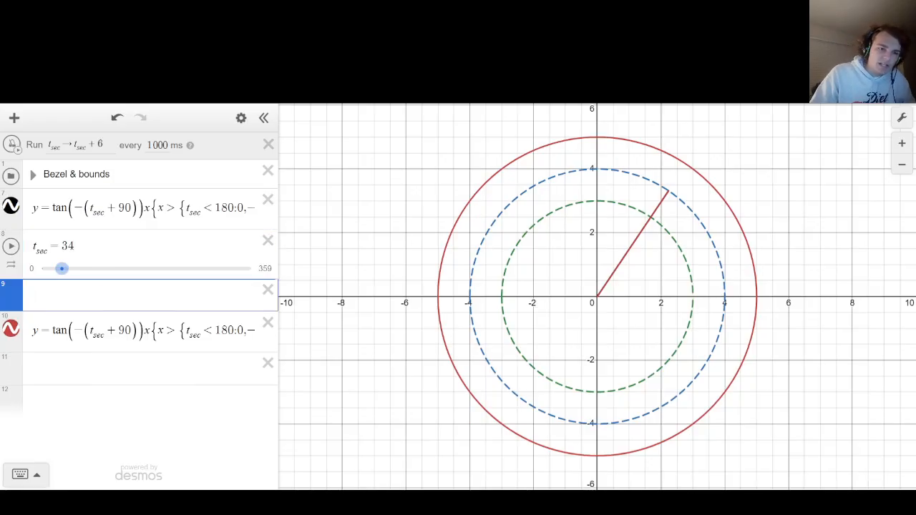
# Slide t_sec to 346, run the ticker to examine the hand's behavior past a full turn, and stop it.
pyautogui.moveTo(62, 269); pyautogui.dragTo(243, 268)
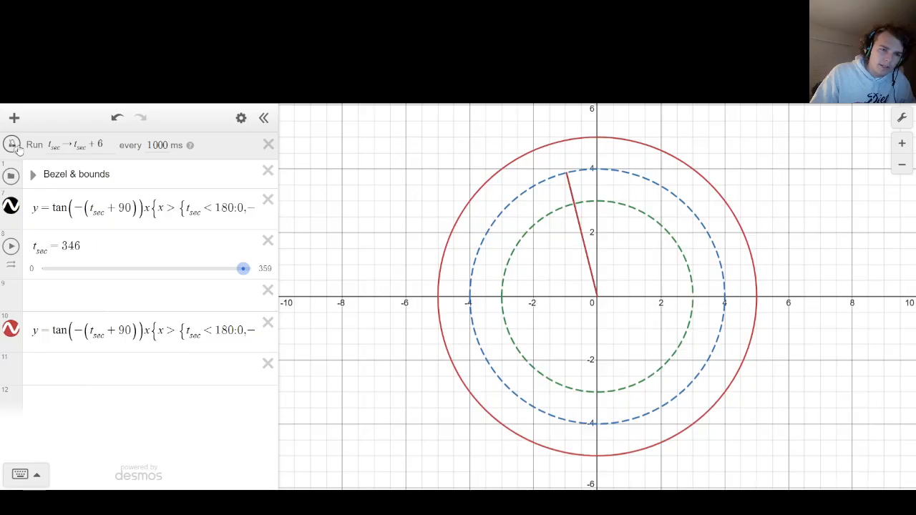
pyautogui.click(12, 145)
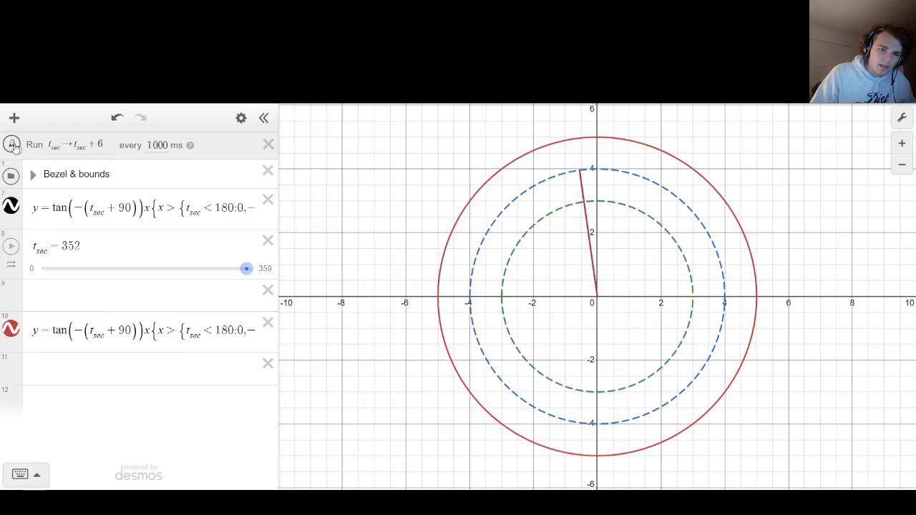
pyautogui.click(12, 145)
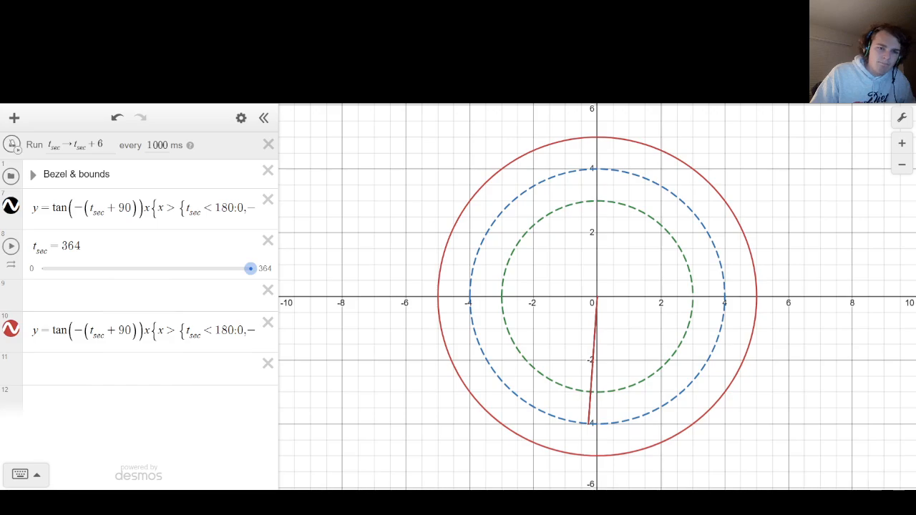
# Set the t_sec slider's upper limit to 359 and start a braced condition on t_sec in the blank expression below it.
pyautogui.click(264, 270)
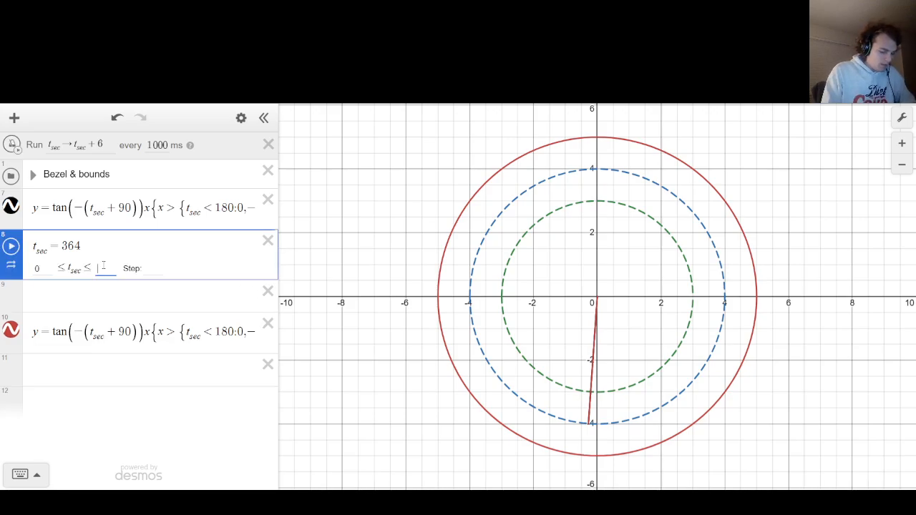
pyautogui.write('359')
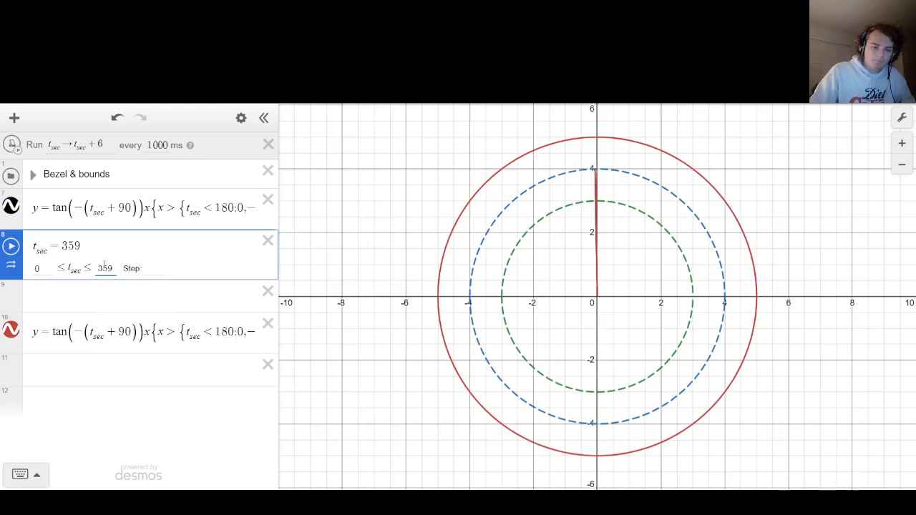
pyautogui.click(72, 292)
pyautogui.write('{t<s')
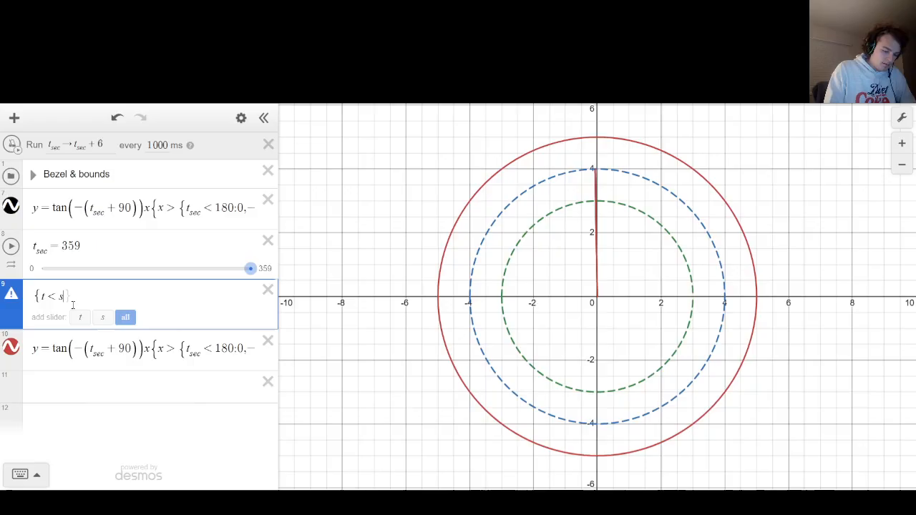
pyautogui.press('BackSpace')
pyautogui.write('_sec')
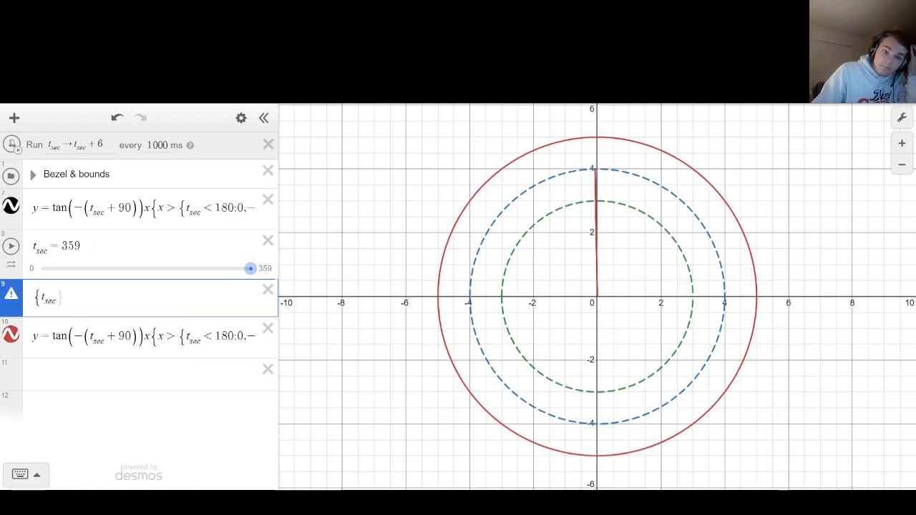
# Slide t_sec to 354 and complete the condition below it as {t_sec = 354:1,0}.
pyautogui.moveTo(251, 270)
pyautogui.mouseDown()
pyautogui.moveTo(213, 276)
pyautogui.moveTo(33, 260)
pyautogui.moveTo(255, 263)
pyautogui.moveTo(244, 265)
pyautogui.moveTo(249, 276)
pyautogui.mouseUp()
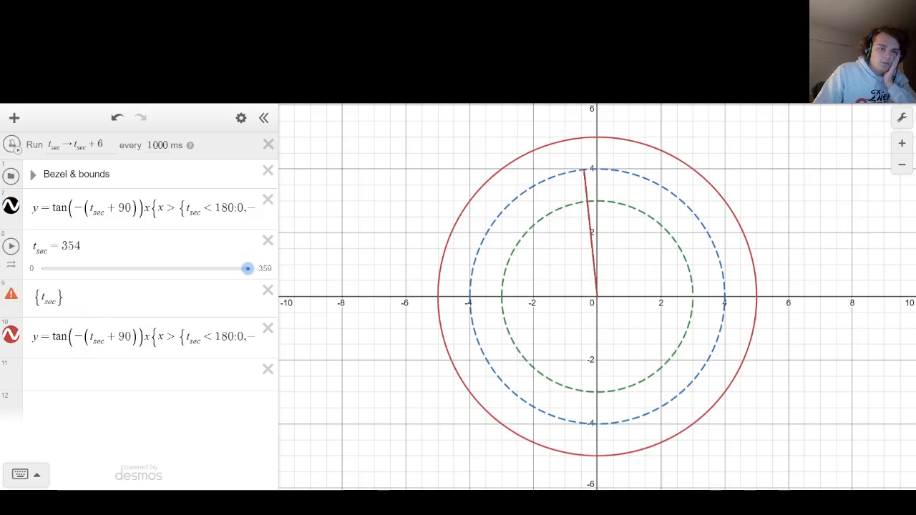
pyautogui.click(59, 296)
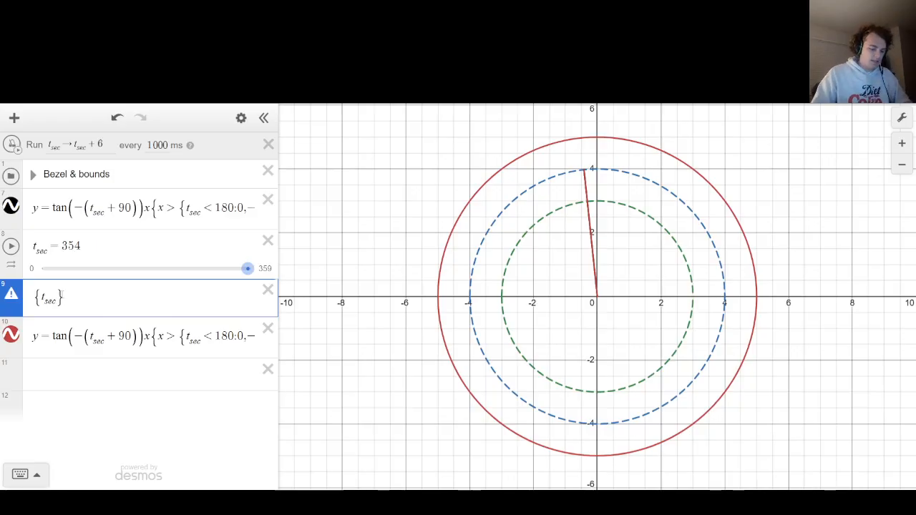
pyautogui.write('= ')
pyautogui.write('354')
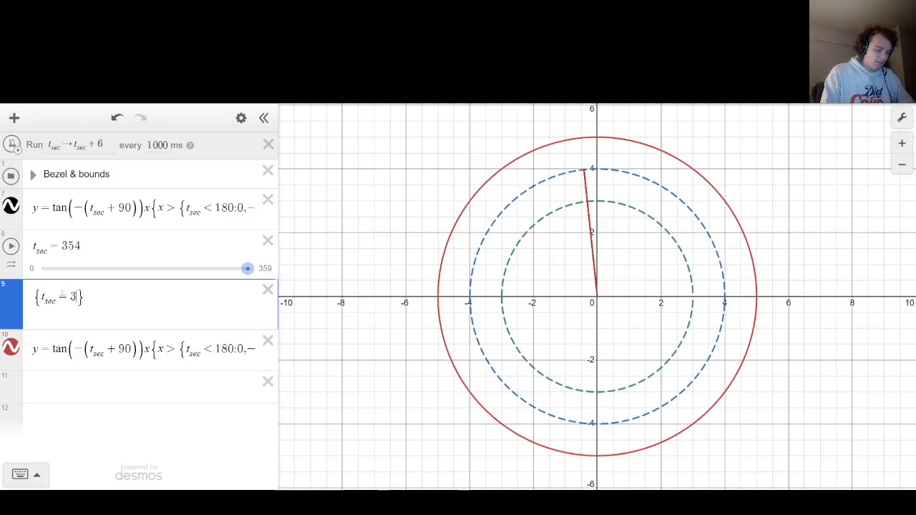
pyautogui.write(':1,0')
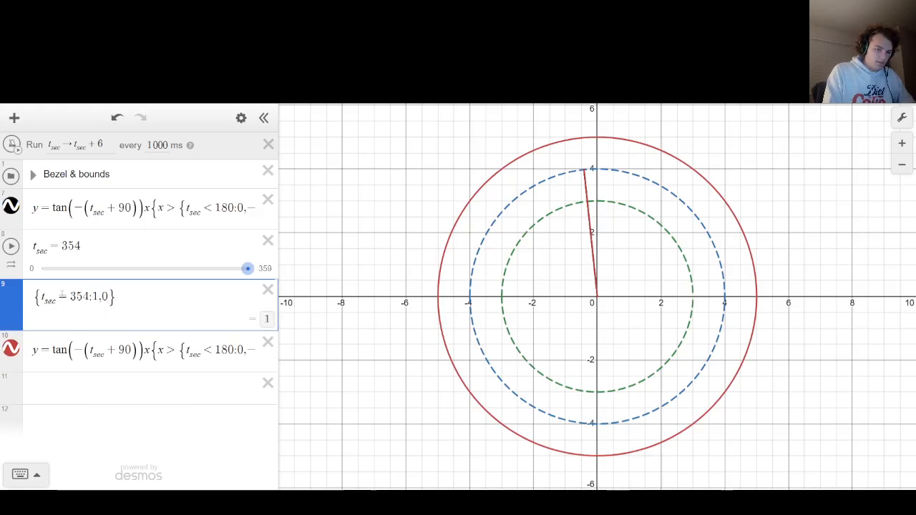
# Swap the condition's outcomes so it gives 0 when t_sec equals 354 and 1 otherwise.
pyautogui.press('BackSpace')
pyautogui.press('BackSpace')
pyautogui.press('BackSpace')
pyautogui.write('0,1')
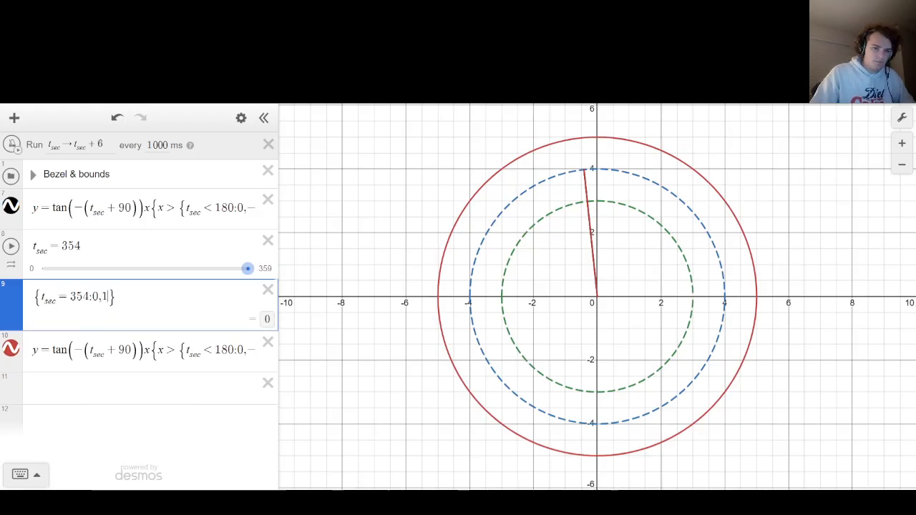
pyautogui.click(75, 144)
pyautogui.write('t')
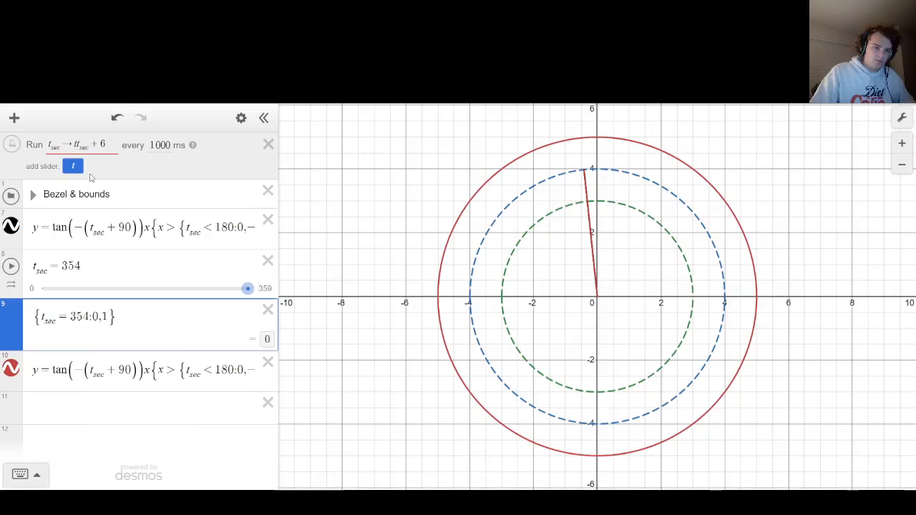
pyautogui.press('BackSpace')
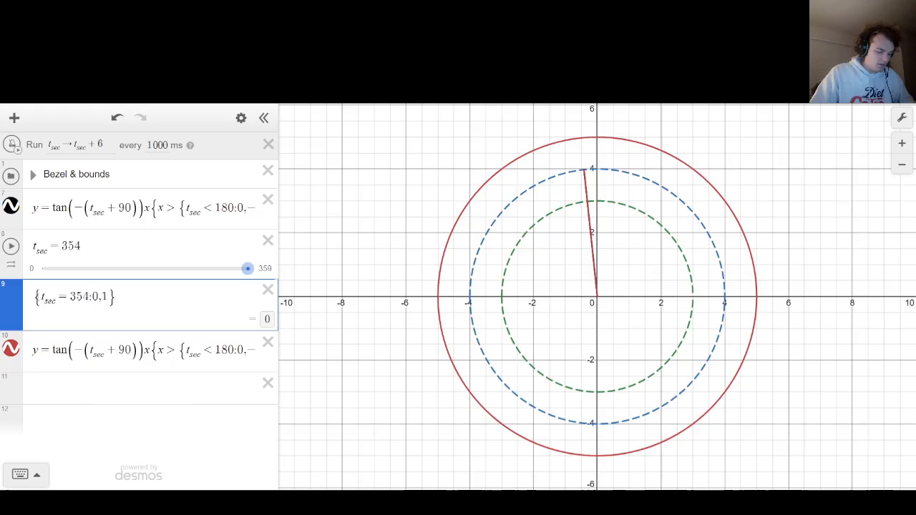
# Assign the t_sec = 354 condition to a variable named r_s.
pyautogui.click(36, 297)
pyautogui.write('r_s =')
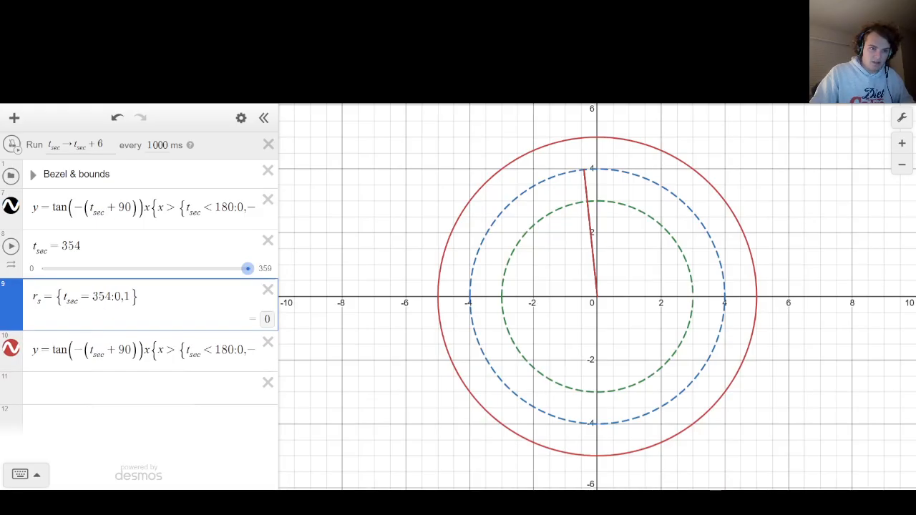
# Multiply the ticker's update by the reset variable so it reads t_sec → r_s(t_sec + 6).
pyautogui.click(72, 145)
pyautogui.write('r_s')
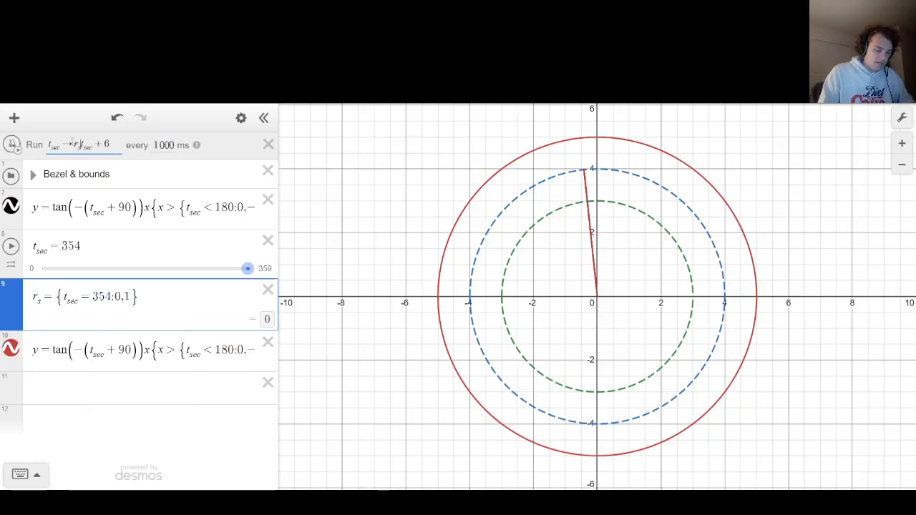
pyautogui.write('(')
pyautogui.press('Tab')
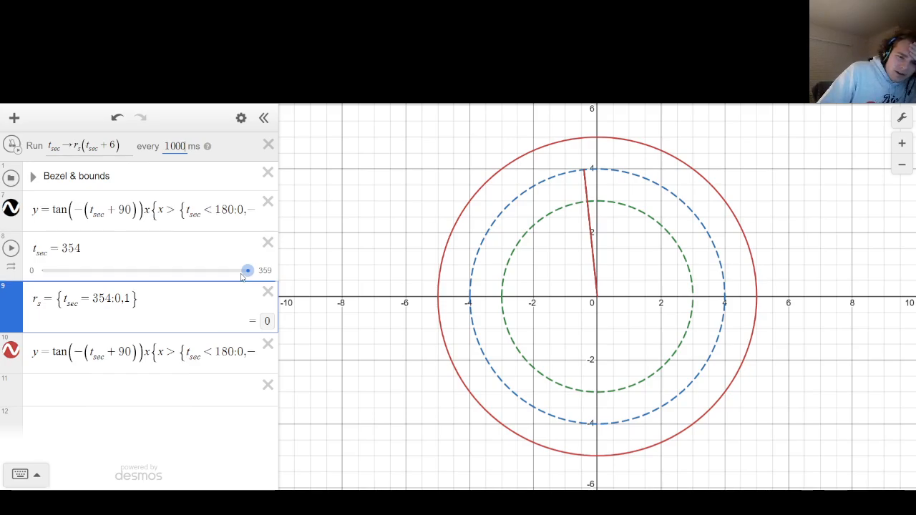
# Slide t_sec to 330, run the ticker to examine the reset past a full turn, stop it, and return t_sec to 0.
pyautogui.moveTo(247, 271); pyautogui.dragTo(230, 277)
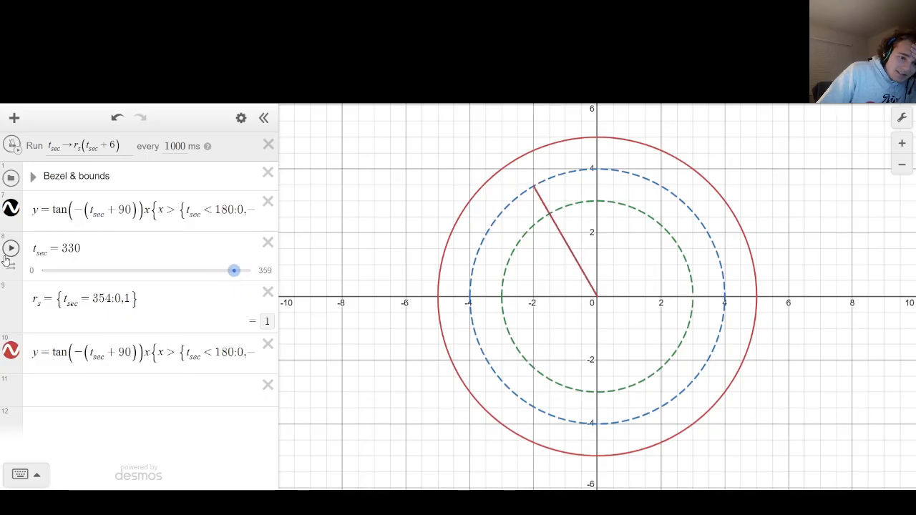
pyautogui.click(11, 145)
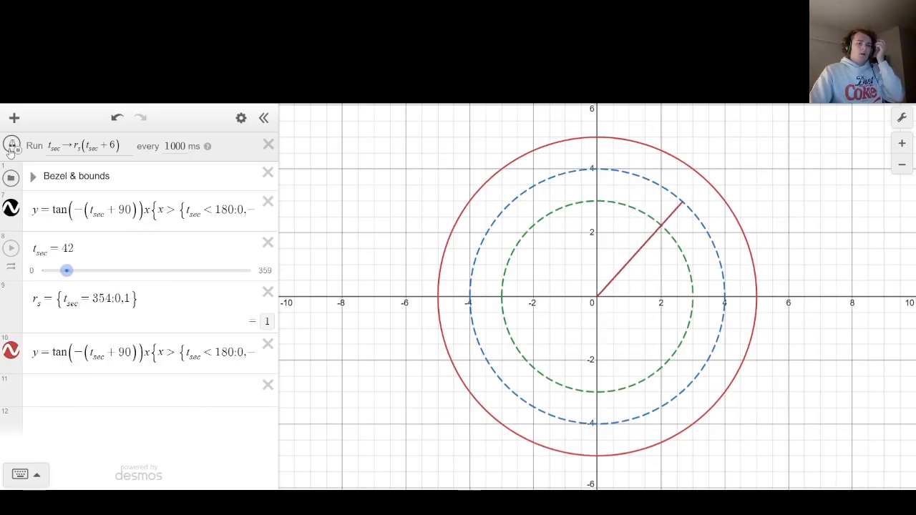
pyautogui.click(10, 149)
pyautogui.moveTo(70, 271); pyautogui.dragTo(40, 272)
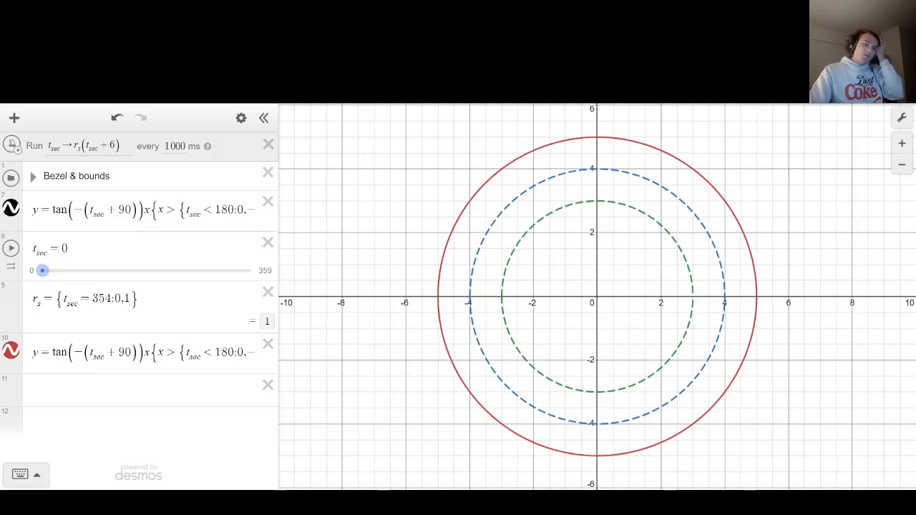
pyautogui.click(50, 147)
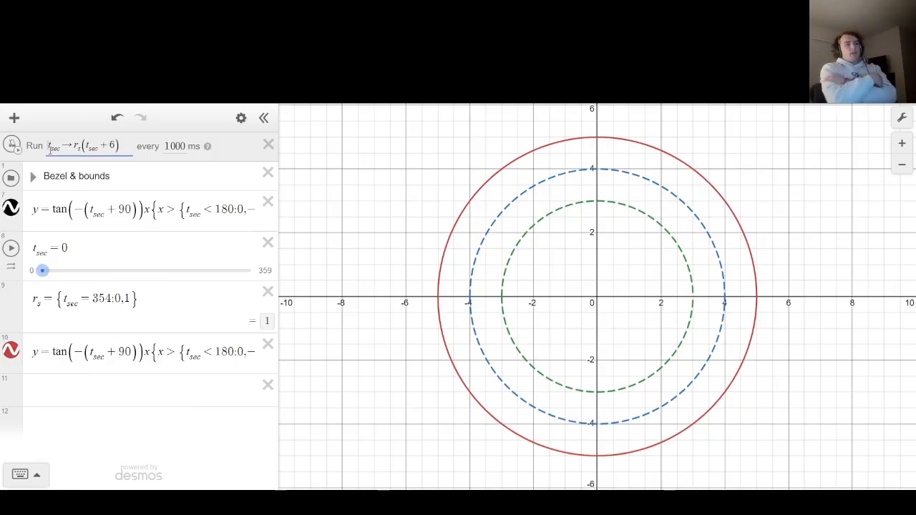
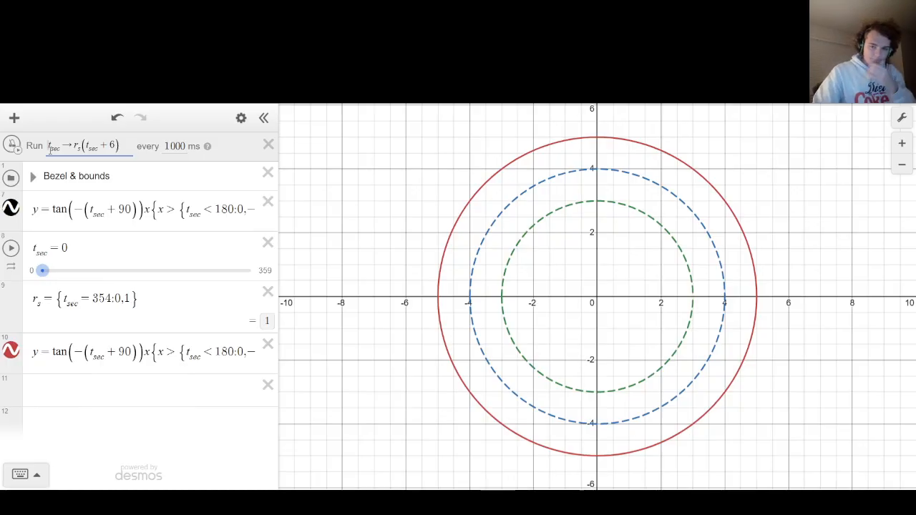
# Run the ticker briefly to t_sec = 24 and hide the red duplicate of the hand equation.
pyautogui.click(30, 153)
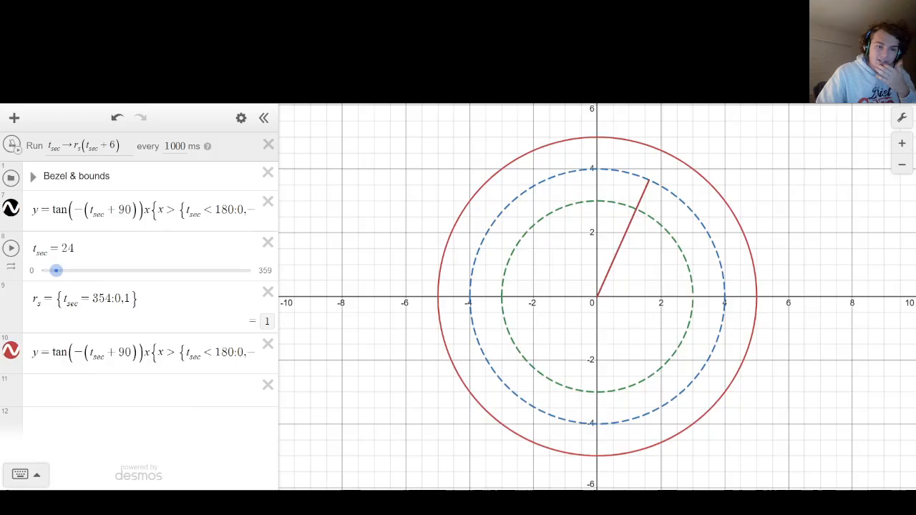
pyautogui.click(11, 352)
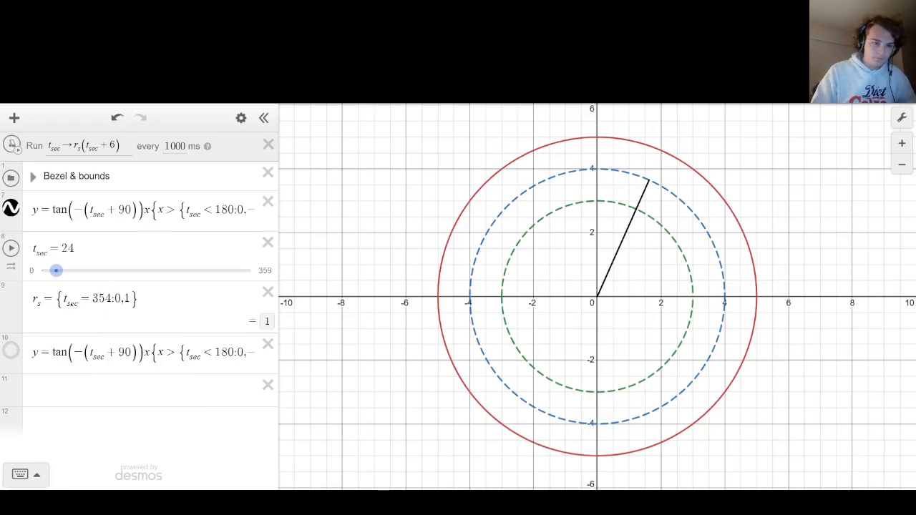
pyautogui.click(108, 251)
pyautogui.press('Return')
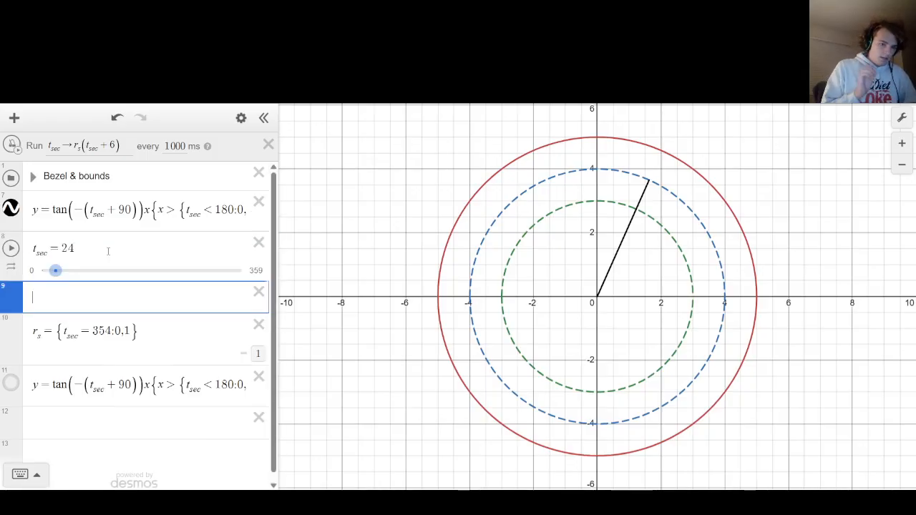
pyautogui.write('t_sec')
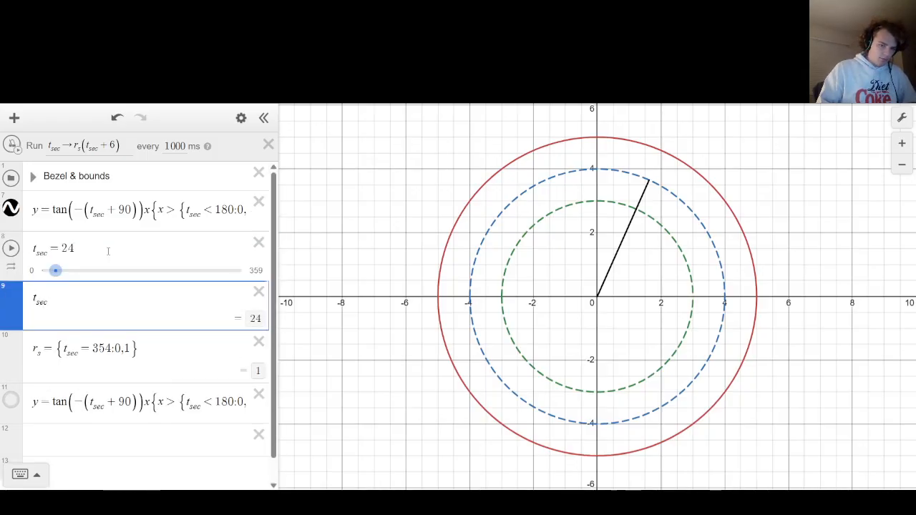
pyautogui.press('BackSpace')
pyautogui.press('BackSpace')
pyautogui.press('BackSpace')
pyautogui.press('BackSpace')
pyautogui.press('BackSpace')
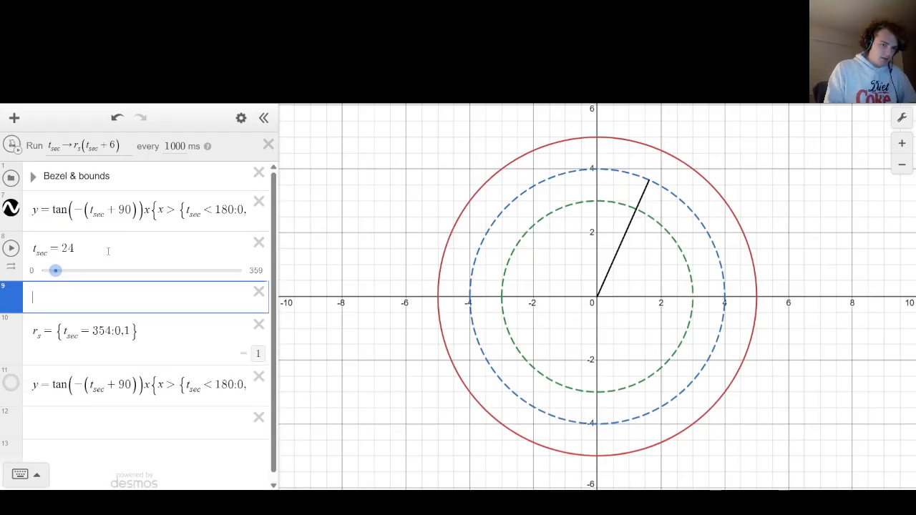
pyautogui.press('BackSpace')
pyautogui.write('t')
pyautogui.press('BackSpace')
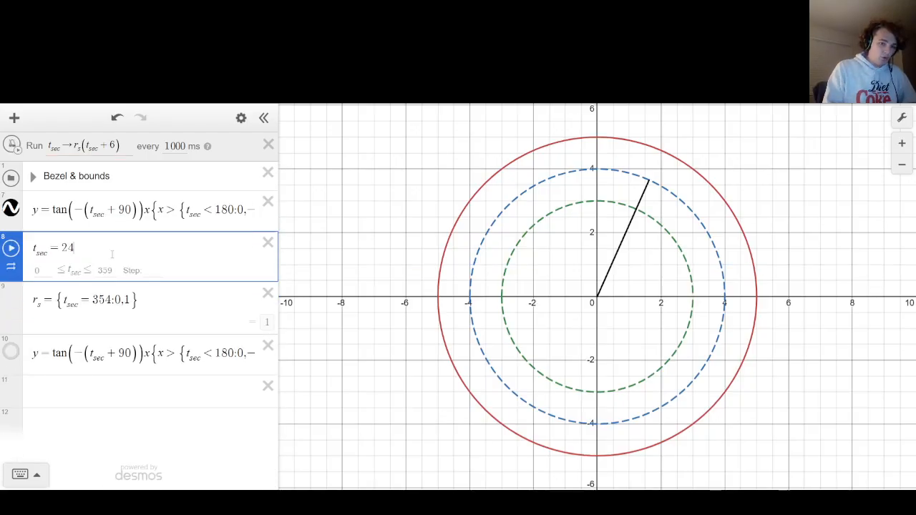
# Create a variable G_rand = 0 directly below the t_sec slider.
pyautogui.press('Return')
pyautogui.write('G')
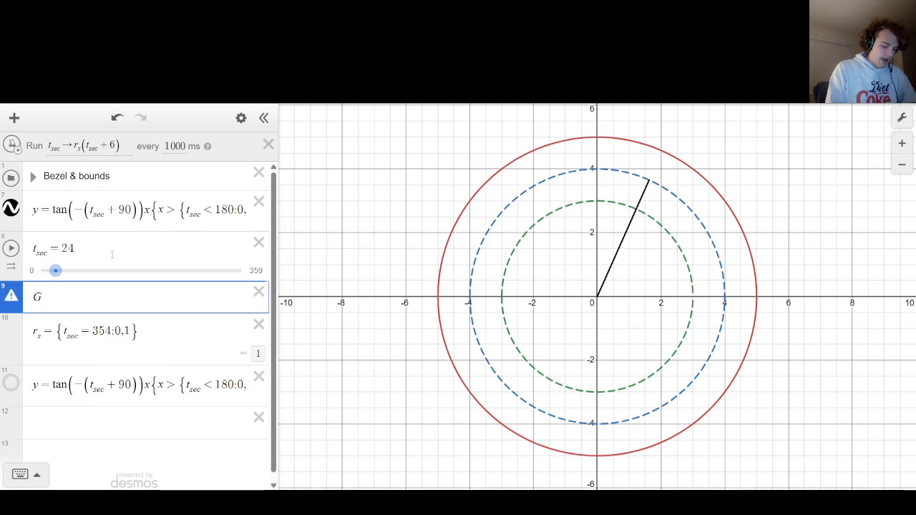
pyautogui.write('_rand ')
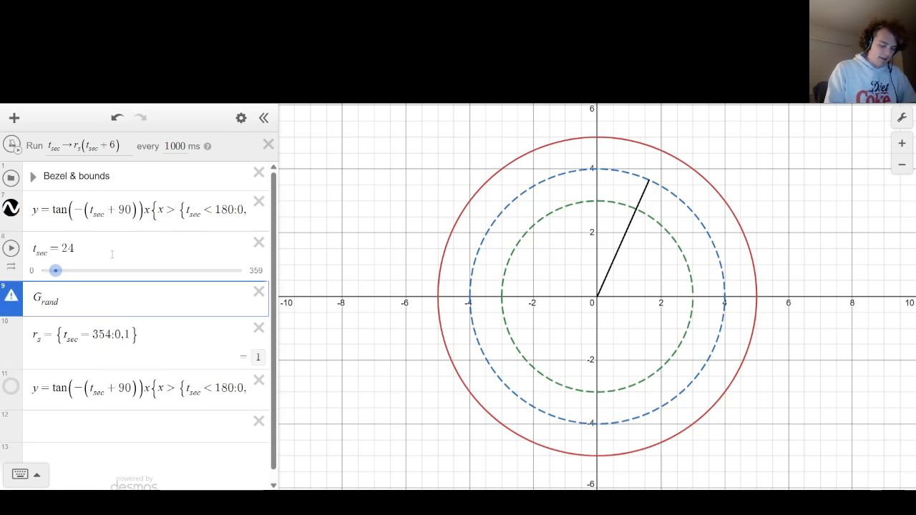
pyautogui.write('= 0')
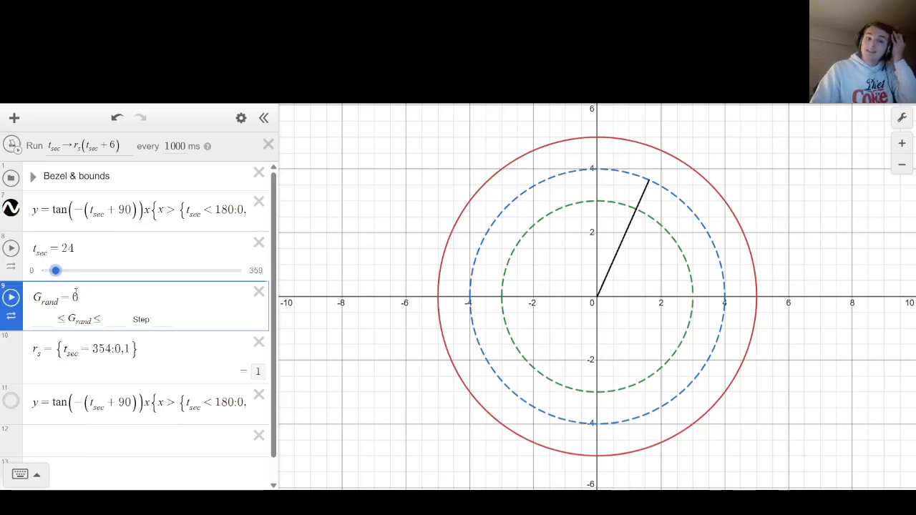
# Graph a half circle beside the clock in the empty last expression as √(1 − (x − 6)^2).
pyautogui.click(98, 440)
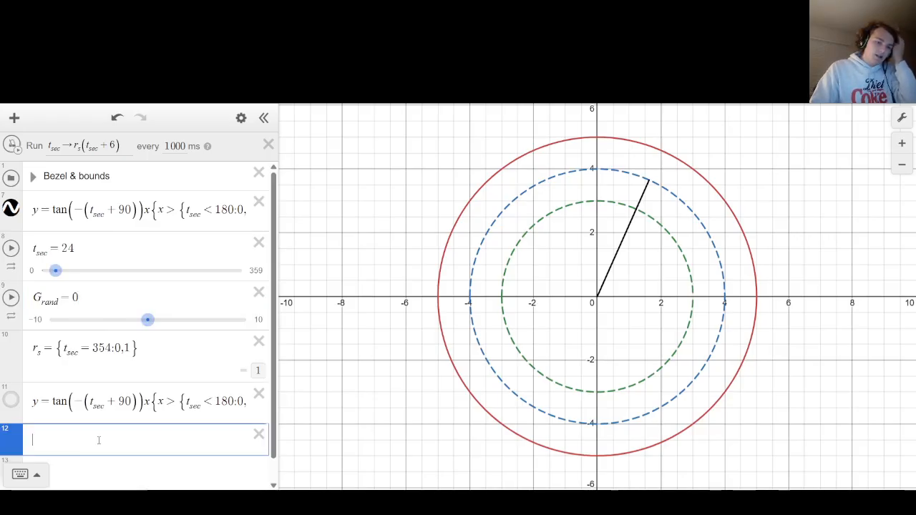
pyautogui.press('BackSpace')
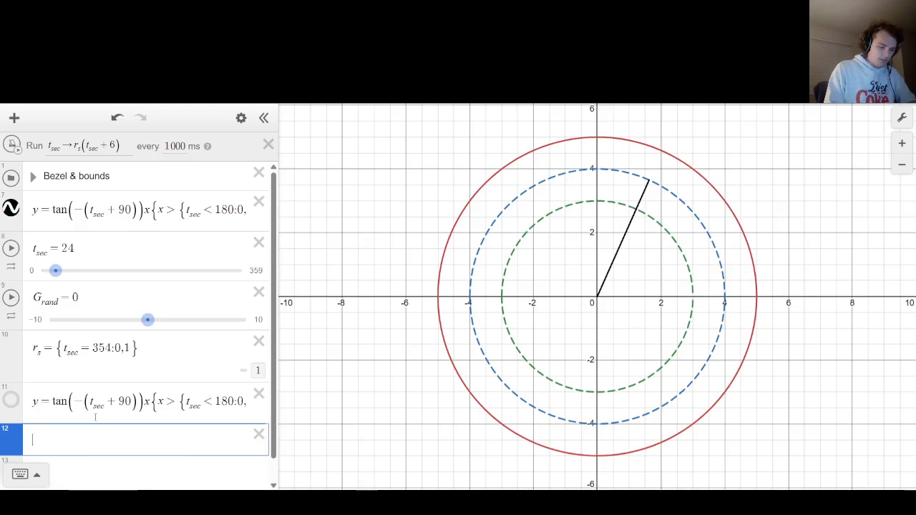
pyautogui.write('(')
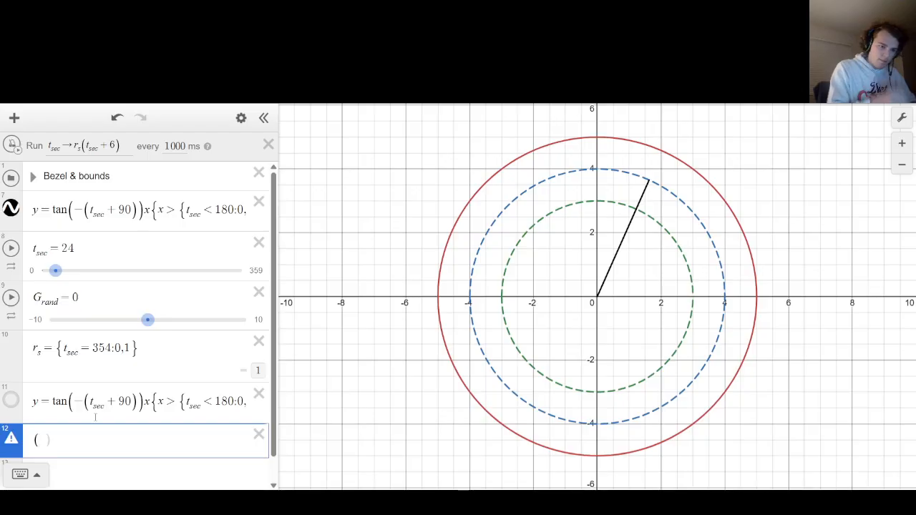
pyautogui.press('BackSpace')
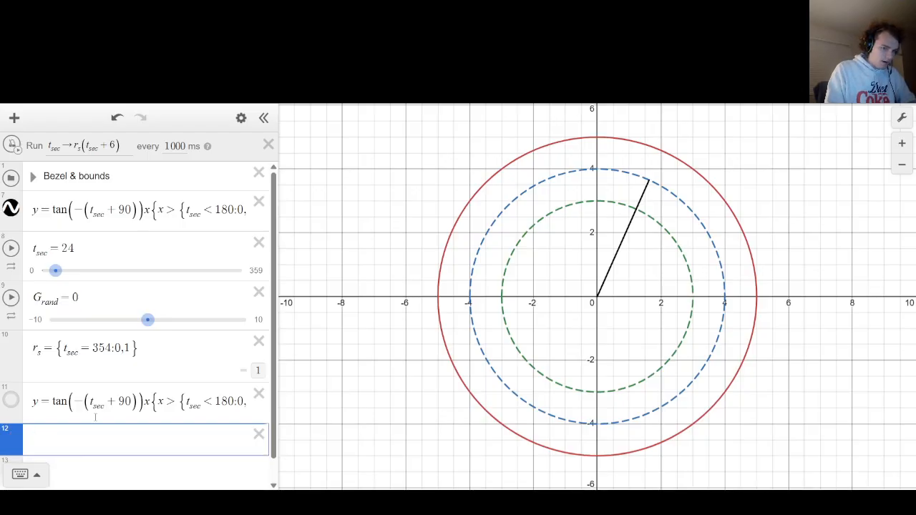
pyautogui.write('sqrt')
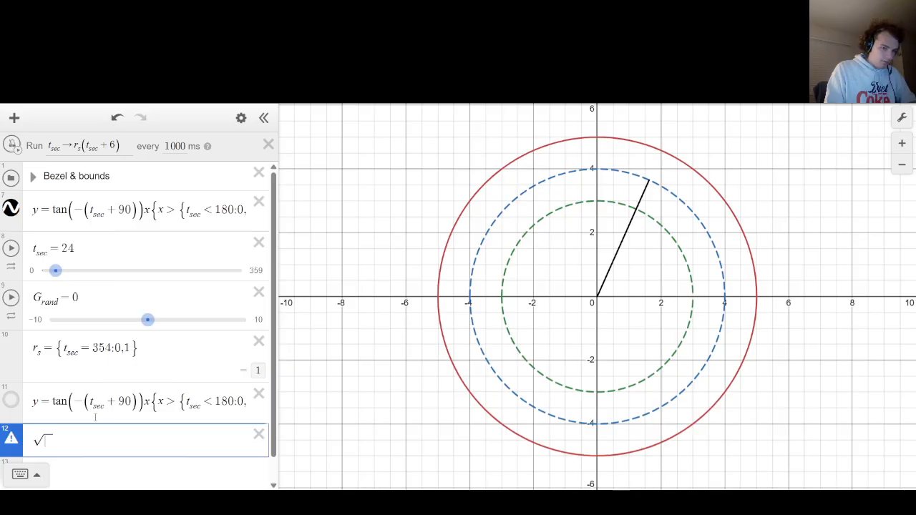
pyautogui.write('(x-6)')
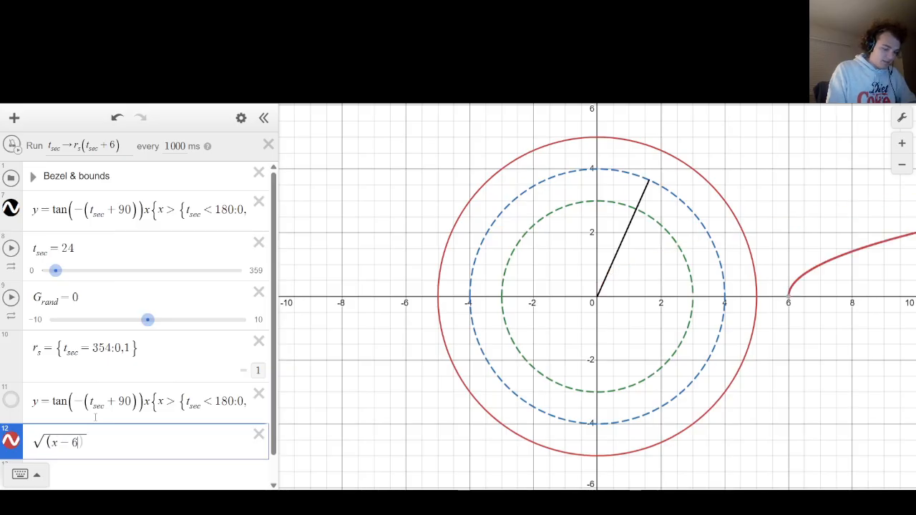
pyautogui.write('^2')
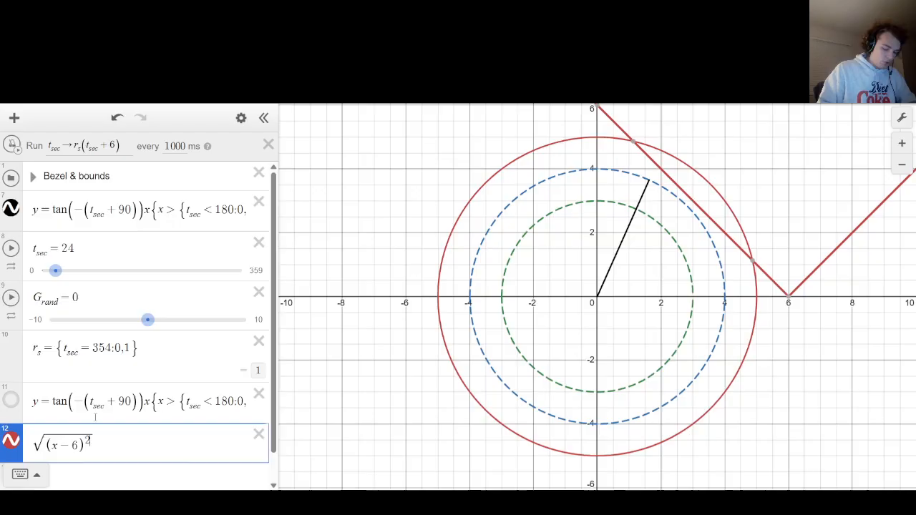
pyautogui.press('Left')
pyautogui.press('Left')
pyautogui.press('Left')
pyautogui.press('Left')
pyautogui.press('Left')
pyautogui.write('1-')
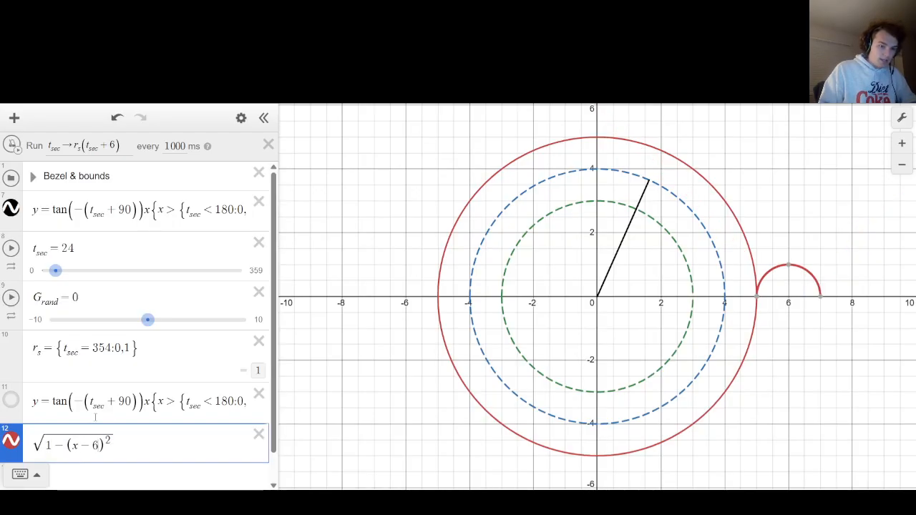
# Replace the half circle's radius term with .5^2 and multiply the root by [-1,1] to form a full circle.
pyautogui.press('Left')
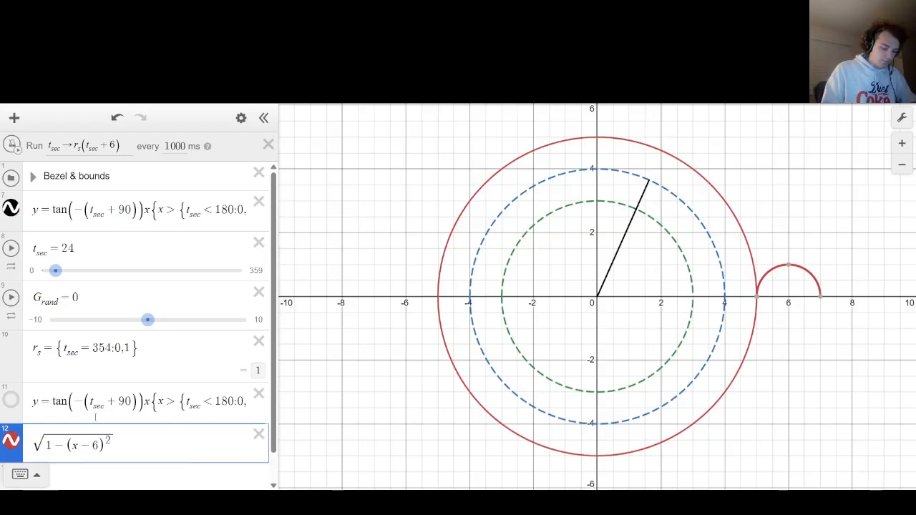
pyautogui.press('Left')
pyautogui.press('Left')
pyautogui.press('Left')
pyautogui.press('Left')
pyautogui.press('BackSpace')
pyautogui.write('.5^2')
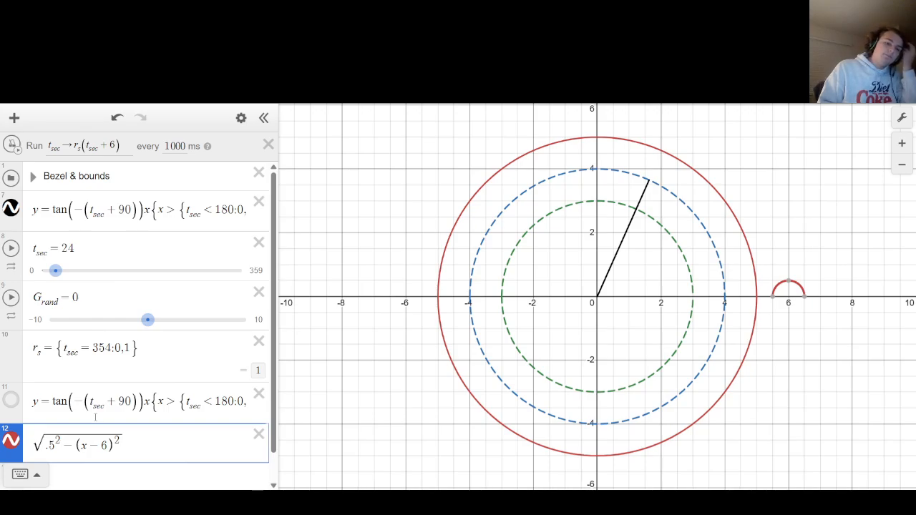
pyautogui.write('[-1,1')
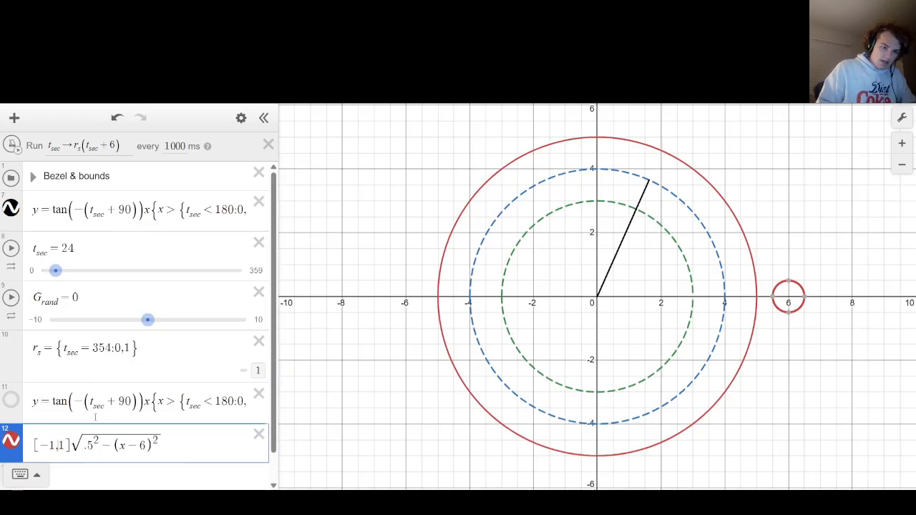
pyautogui.write('t<')
# Turn the small circle into a shaded inequality by putting y < before [-1,1]√(.5^2 − (x − 6)^2).
pyautogui.press('BackSpace')
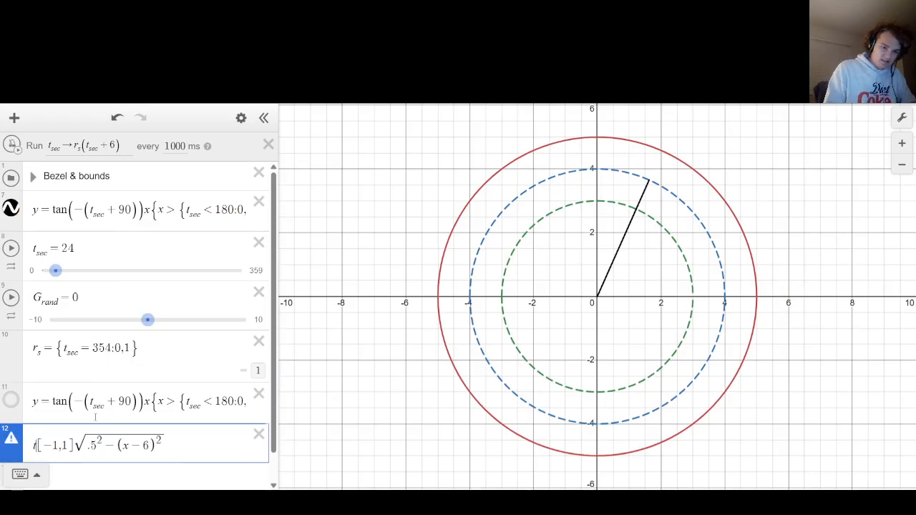
pyautogui.press('BackSpace')
pyautogui.write('y>')
pyautogui.press('BackSpace')
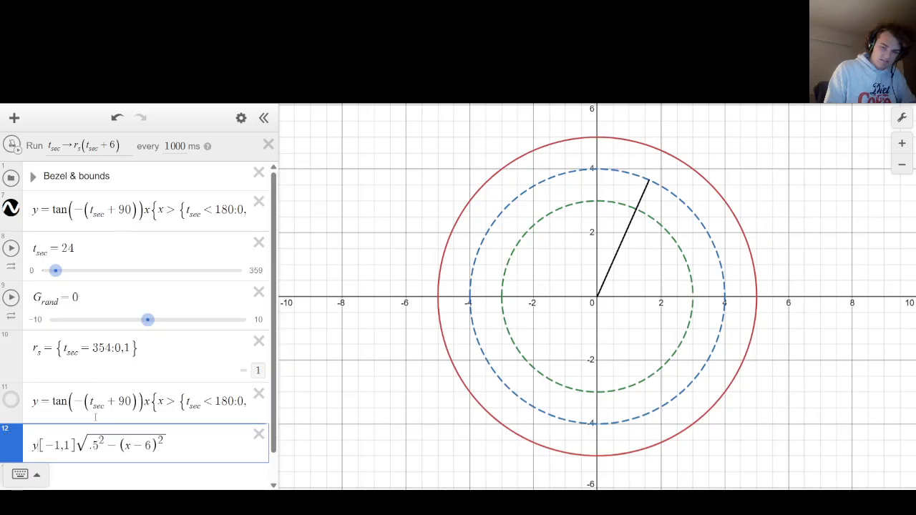
pyautogui.write('<')
pyautogui.press('Right')
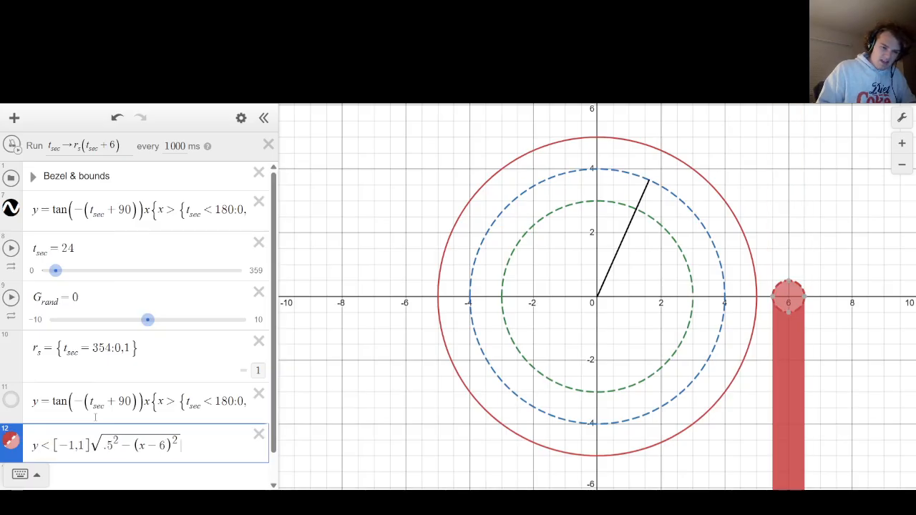
# Restrict the shading to the small circle with the condition {y > −√(.5^2 − (x − 6)^2)}.
pyautogui.write('y>-sqrt')
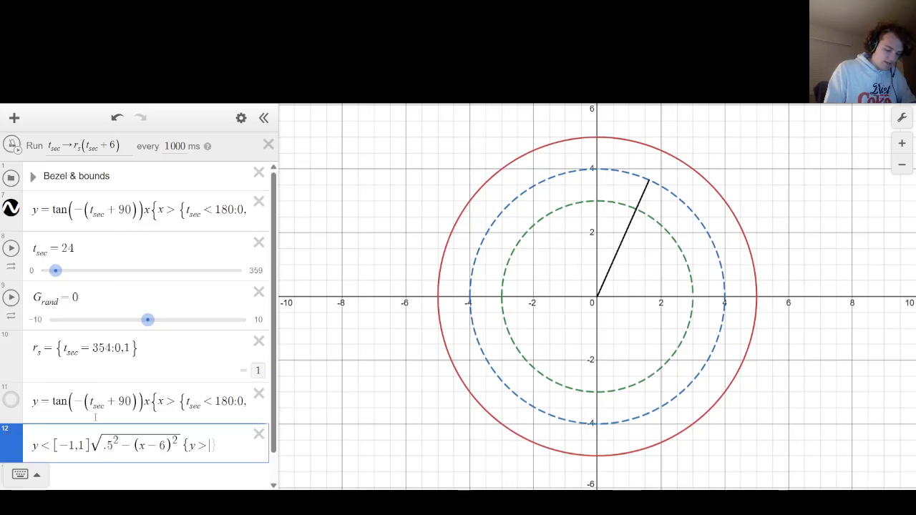
pyautogui.write('.5^2')
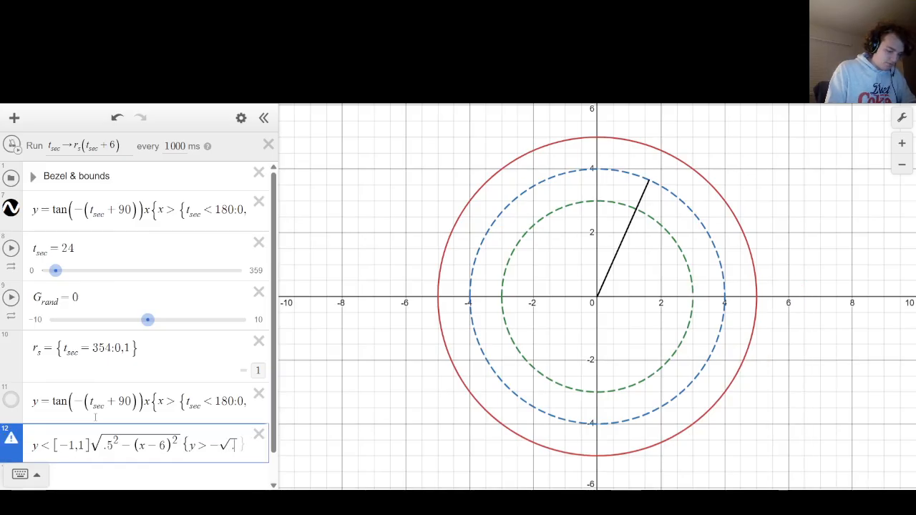
pyautogui.write('-')
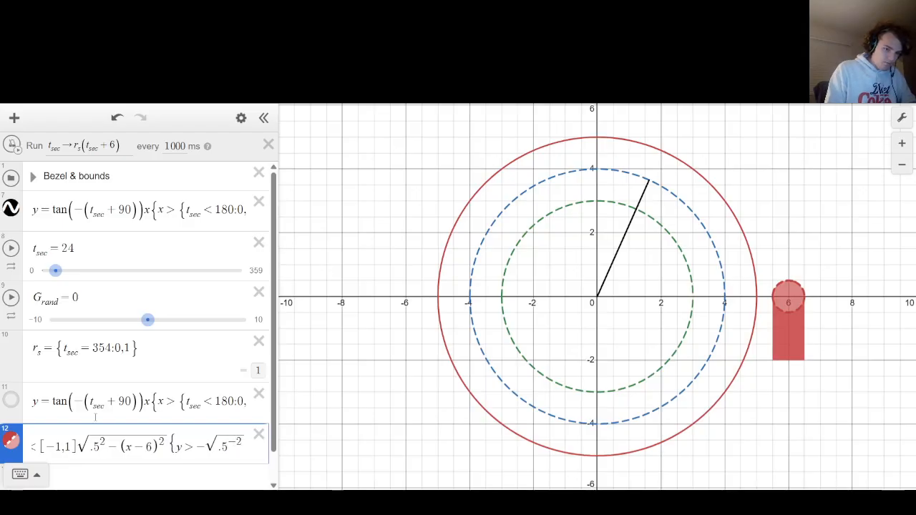
pyautogui.write('(x')
pyautogui.press('BackSpace')
pyautogui.press('BackSpace')
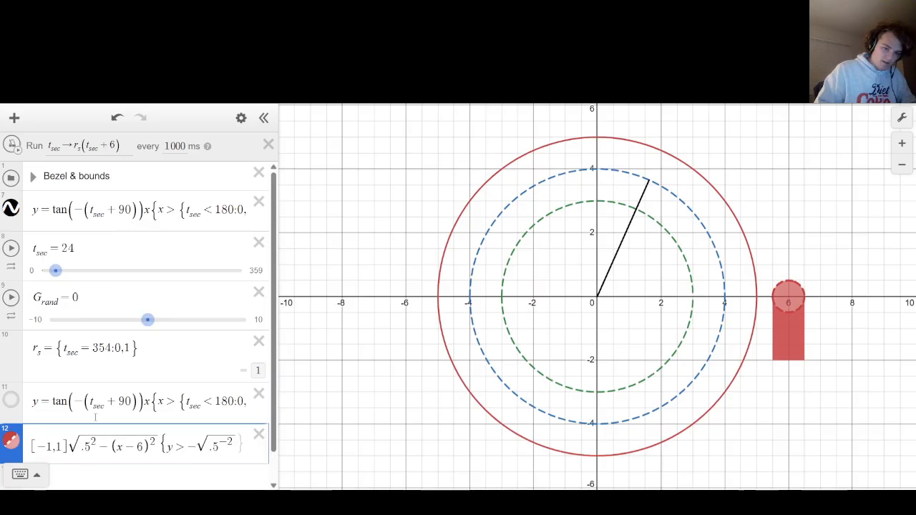
pyautogui.press('BackSpace')
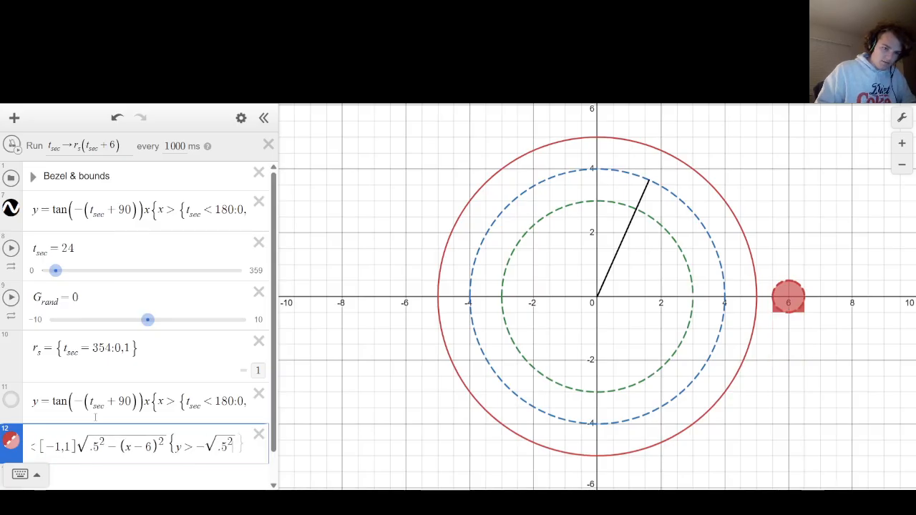
pyautogui.write('-(x-6)^2')
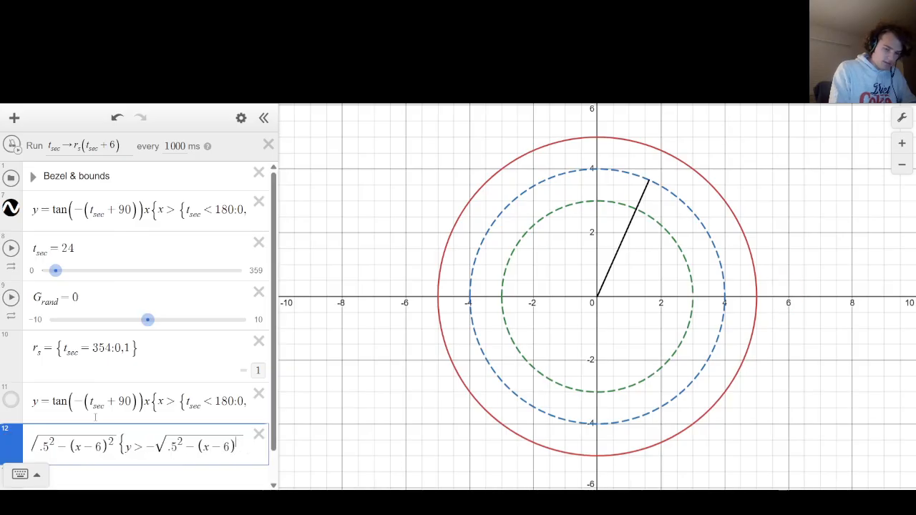
pyautogui.press('Right')
pyautogui.press('Right')
pyautogui.press('Right')
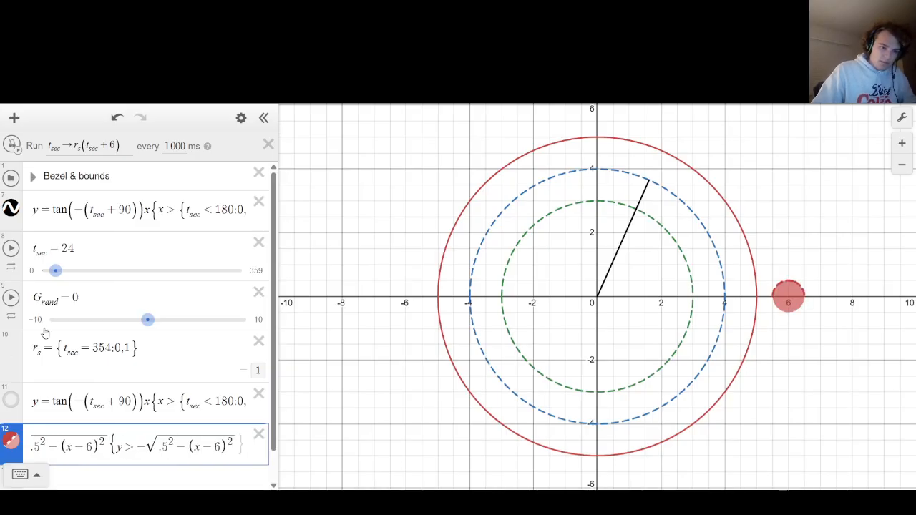
# Make the shaded small circle clickable with the action t_sec → 0.
pyautogui.scroll(-1, 44, 334)
pyautogui.click(10, 406)
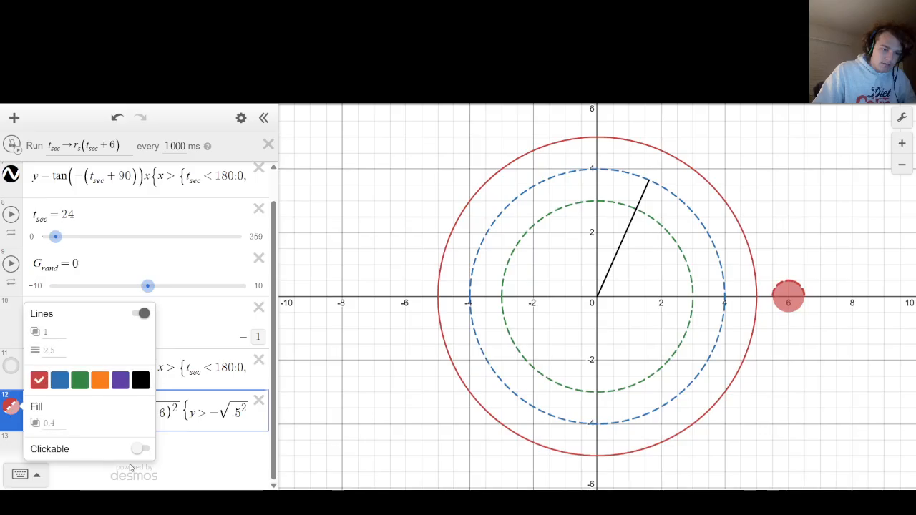
pyautogui.click(140, 449)
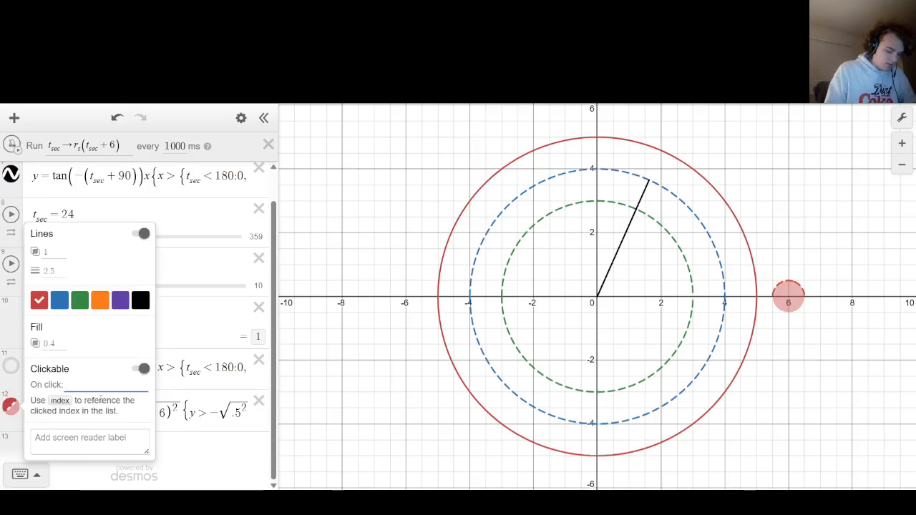
pyautogui.write('t_sec')
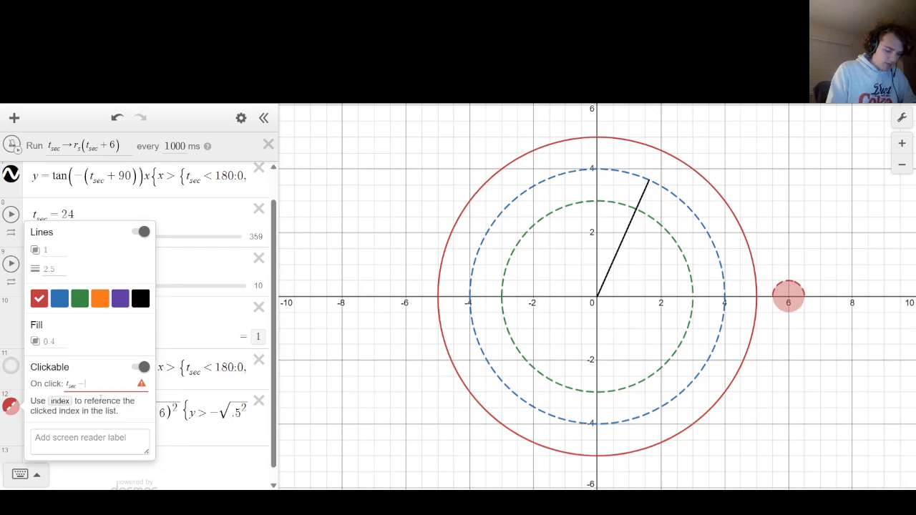
pyautogui.write('->0')
pyautogui.write(',')
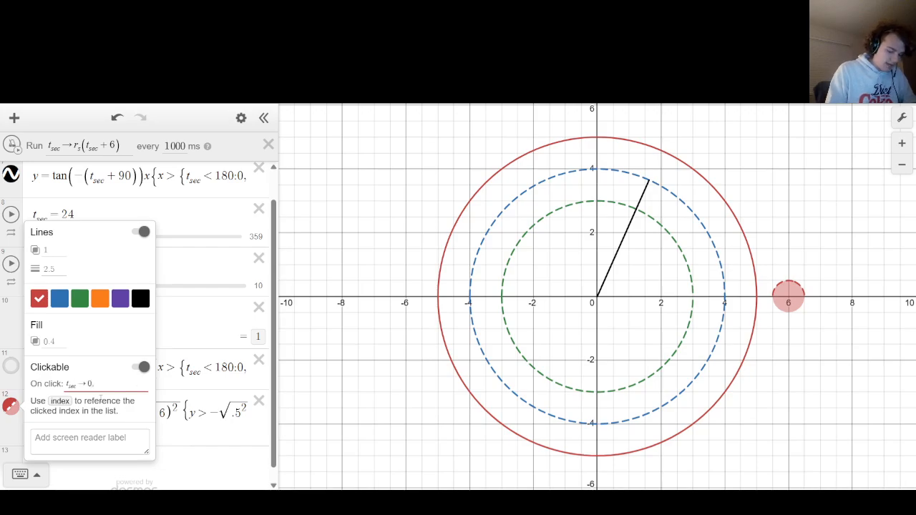
pyautogui.write('G')
# Extend the shaded circle's click action with G_rand → 0 alongside t_sec → 0.
pyautogui.press('BackSpace')
pyautogui.press('BackSpace')
pyautogui.press('BackSpace')
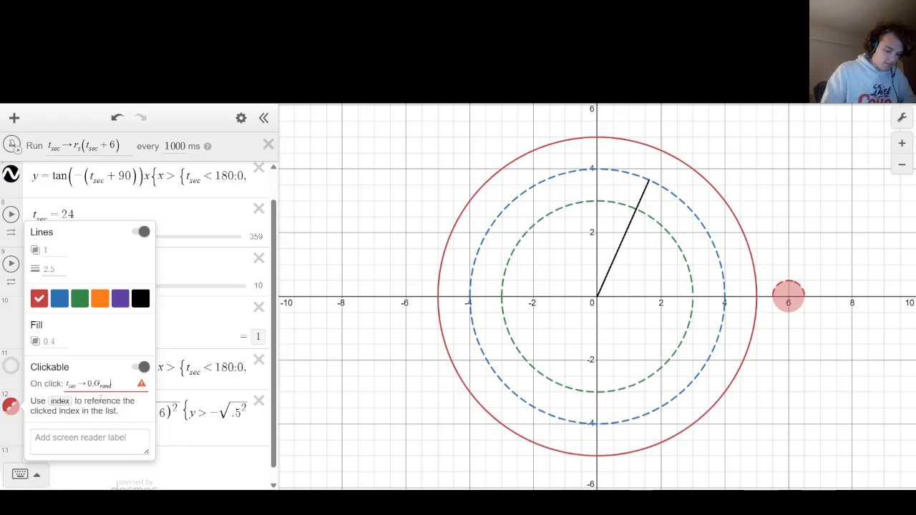
pyautogui.write('_rand->0')
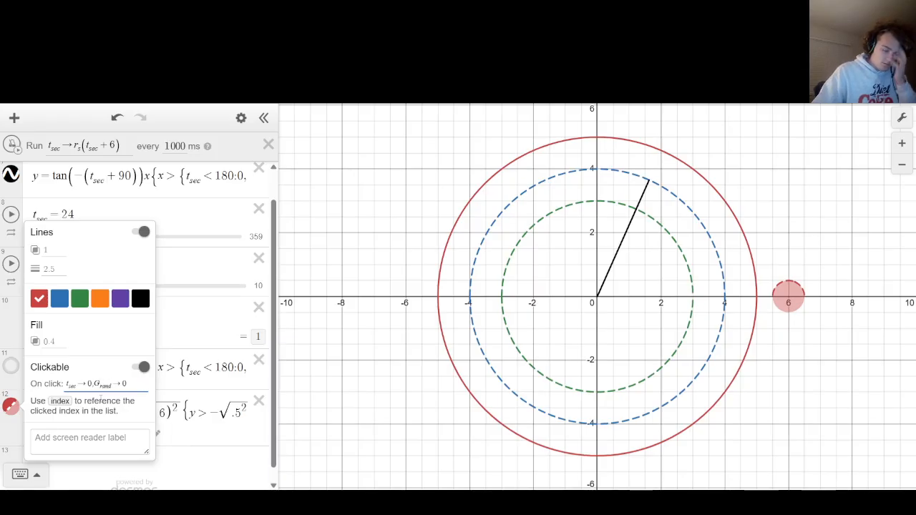
pyautogui.click(358, 306)
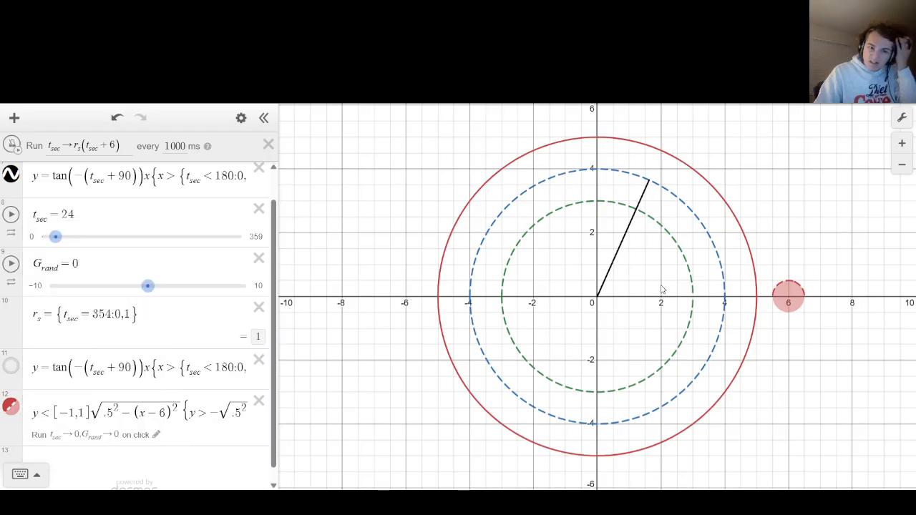
# Test the reset by triggering the shaded circle, and run the ticker briefly to check the second hand.
pyautogui.click(777, 301)
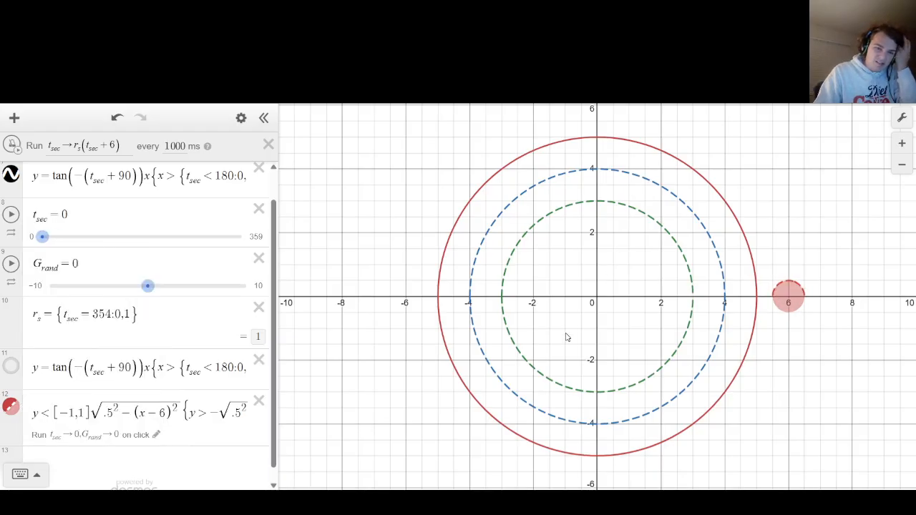
pyautogui.click(17, 146)
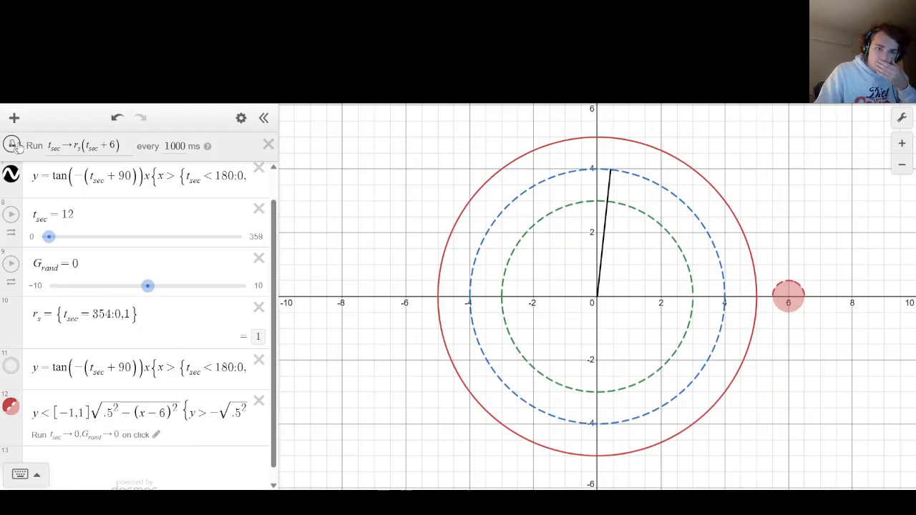
pyautogui.scroll(1, 139, 256)
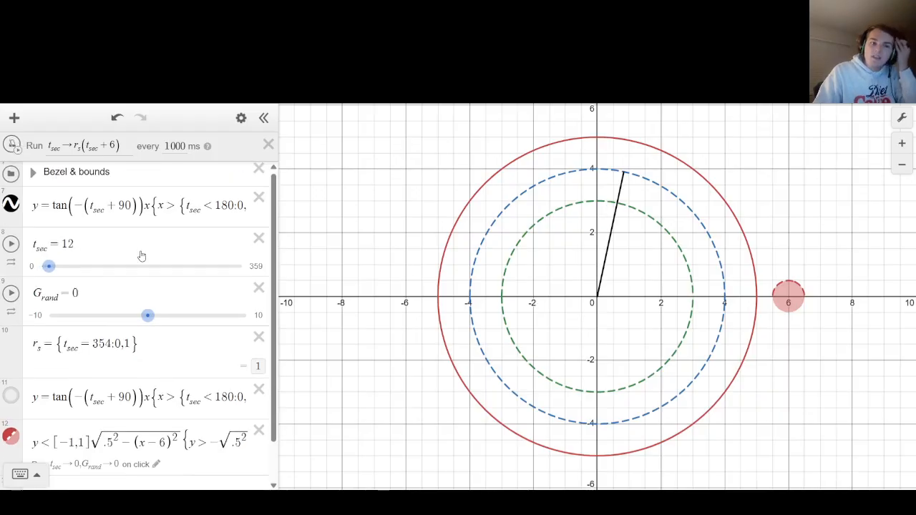
# Add a second update, G_rand → G_rand + 1, to the ticker's action after t_sec → r_s(t_sec + 6).
pyautogui.click(126, 147)
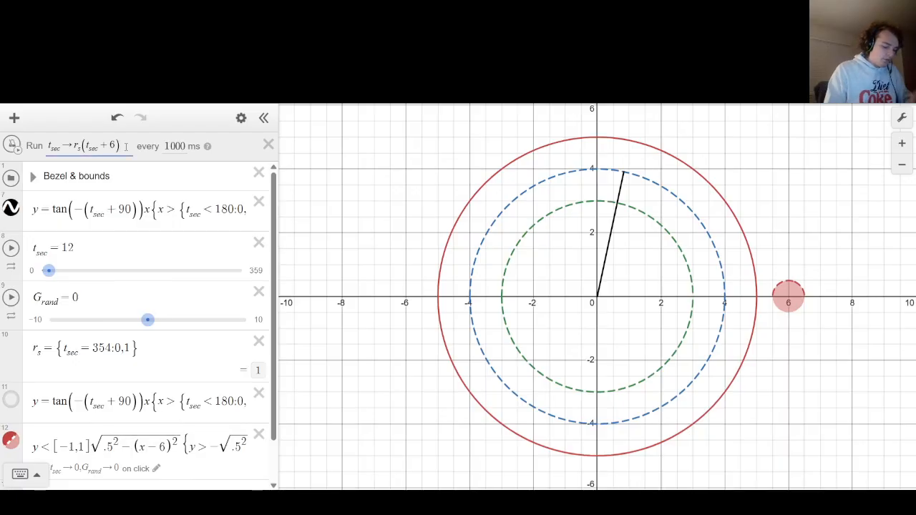
pyautogui.write(',G')
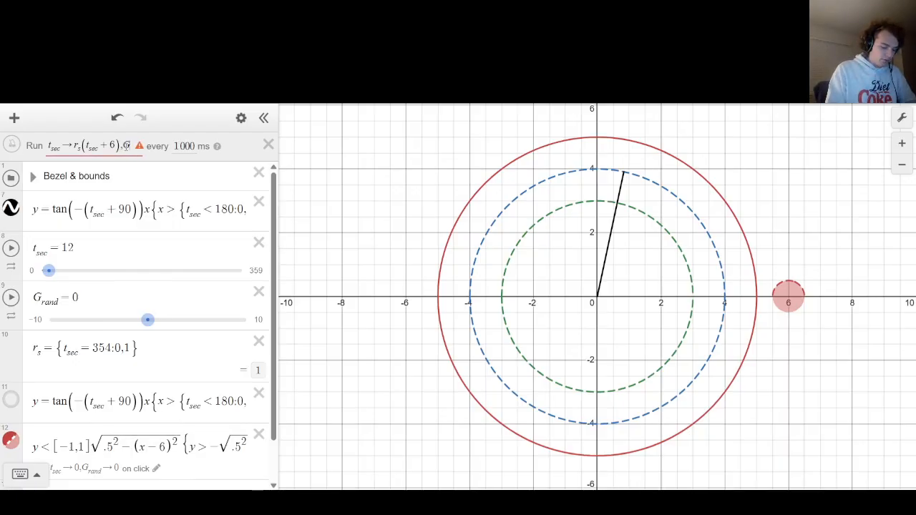
pyautogui.write('_rand->')
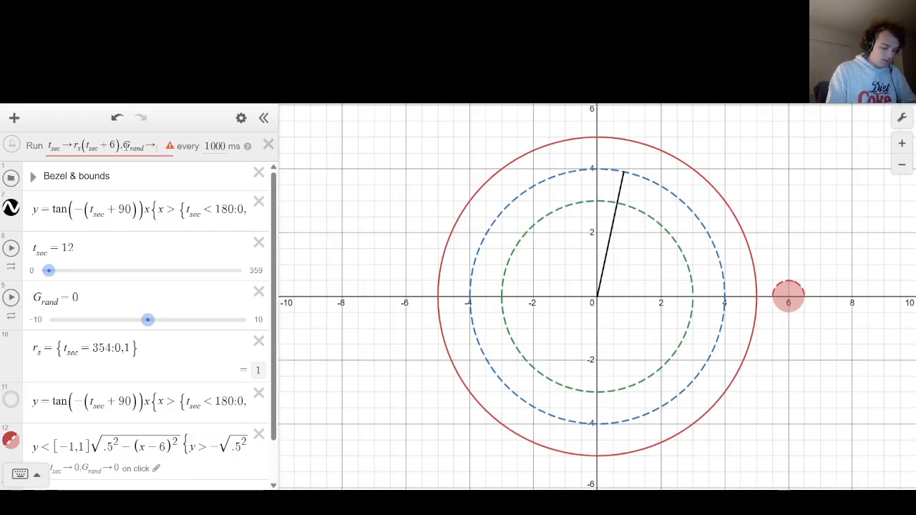
pyautogui.write('G_rand')
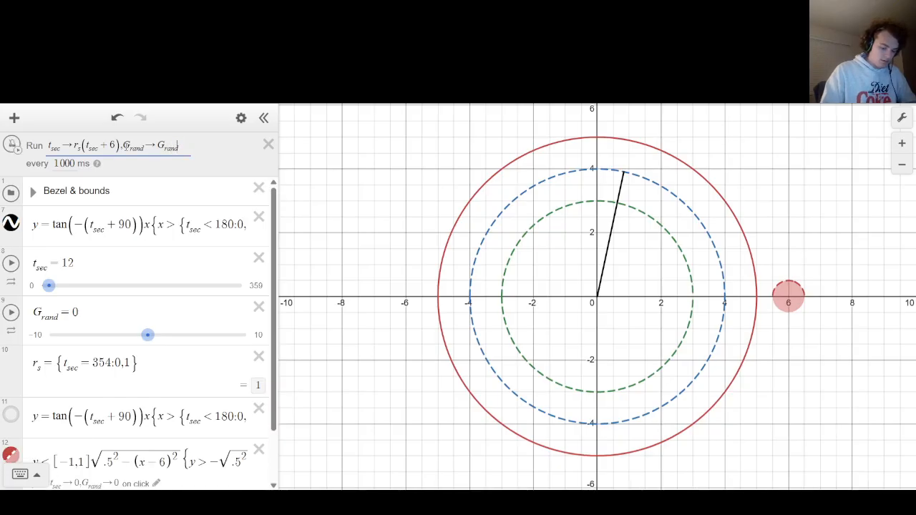
pyautogui.write('+1')
pyautogui.click(414, 189)
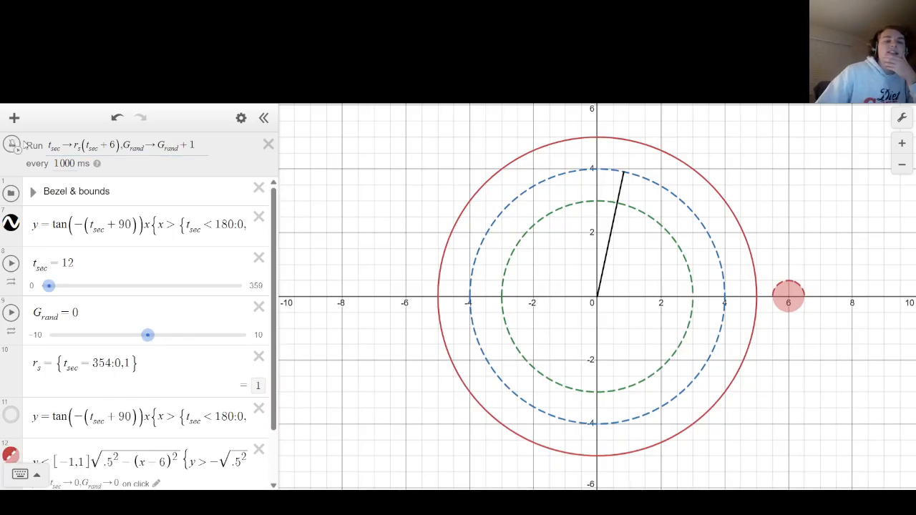
# Reset the clock with the shaded circle, run the ticker to check both variables, and reset them again.
pyautogui.click(784, 296)
pyautogui.click(12, 145)
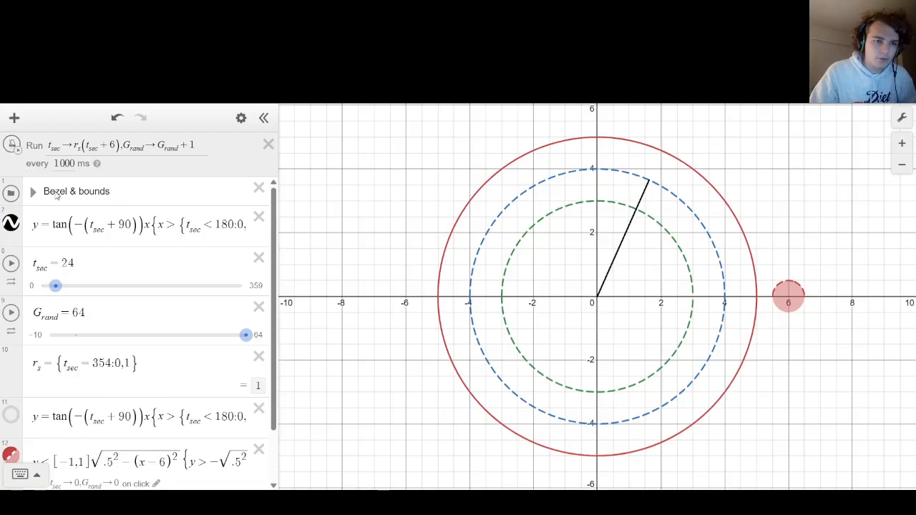
pyautogui.click(787, 298)
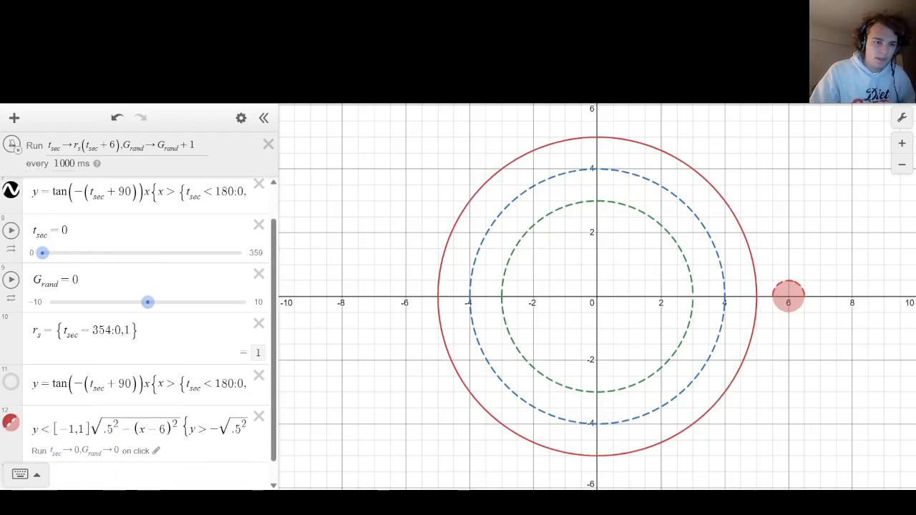
# Create a folder named Reset Button and put the shaded circle's inequality inside it.
pyautogui.click(86, 445)
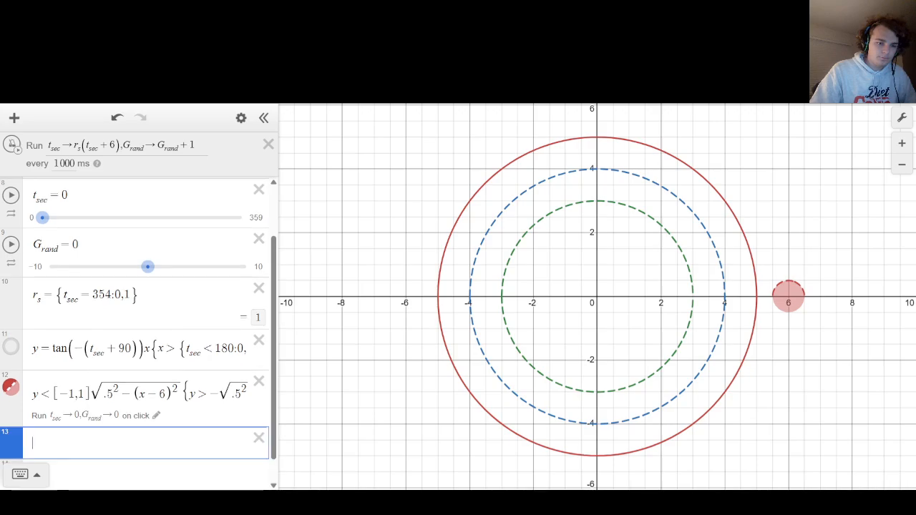
pyautogui.write('folder')
pyautogui.write('Reset')
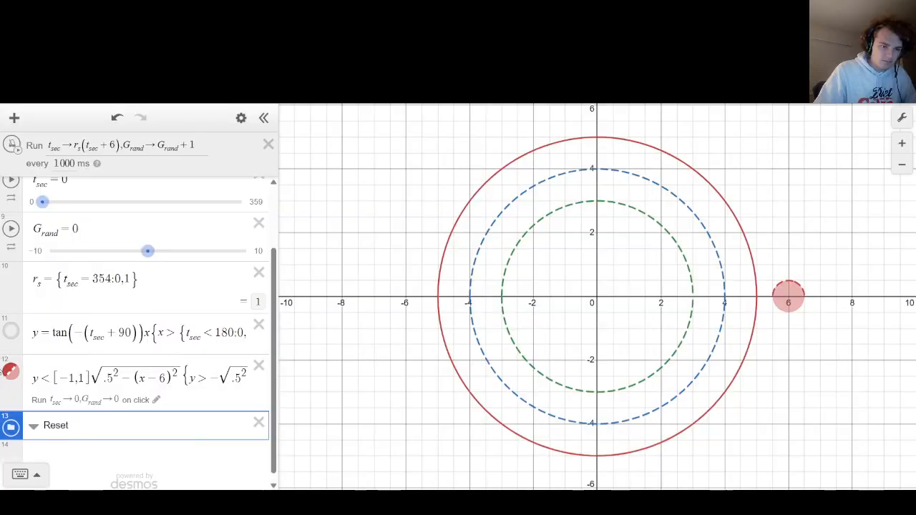
pyautogui.moveTo(14, 431); pyautogui.dragTo(15, 382)
pyautogui.moveTo(14, 408); pyautogui.dragTo(24, 406)
pyautogui.click(83, 370)
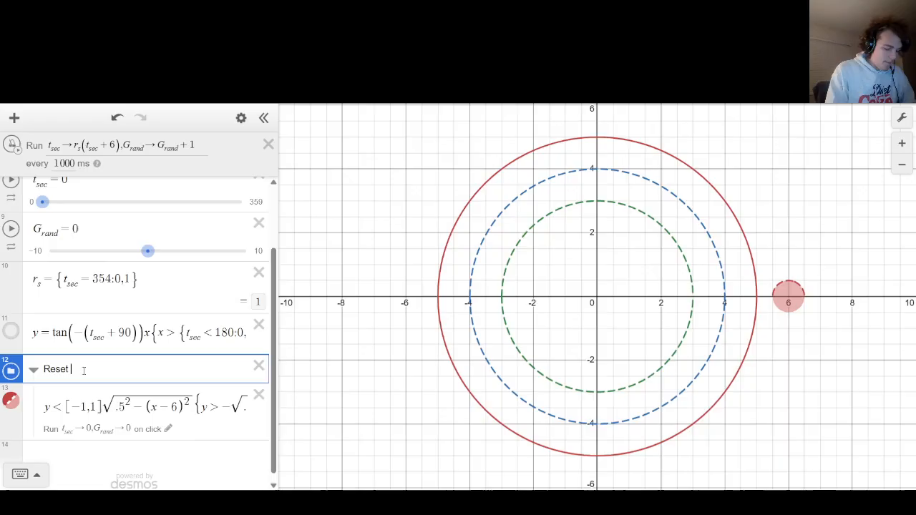
pyautogui.write('Button')
# Collapse the Reset Button folder and move it directly below the Bezel & bounds folder.
pyautogui.moveTo(145, 283); pyautogui.dragTo(43, 286)
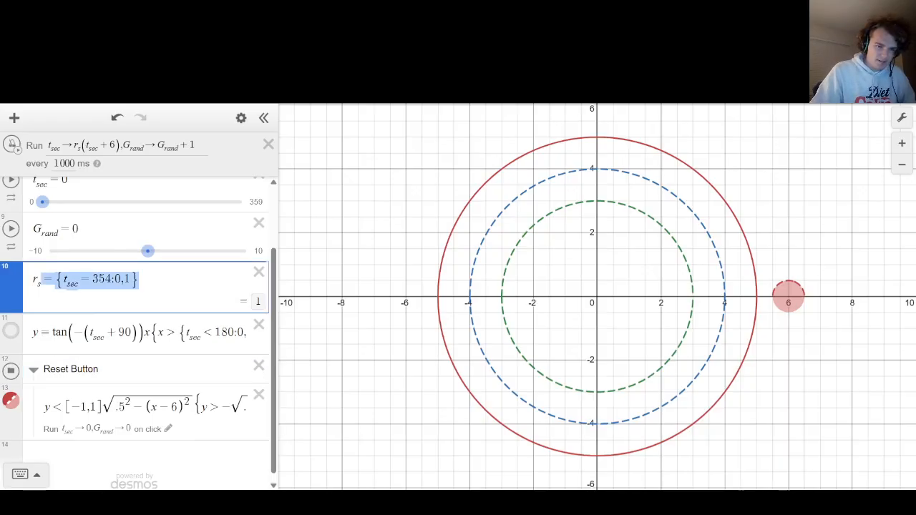
pyautogui.click(34, 370)
pyautogui.moveTo(12, 412); pyautogui.dragTo(66, 214)
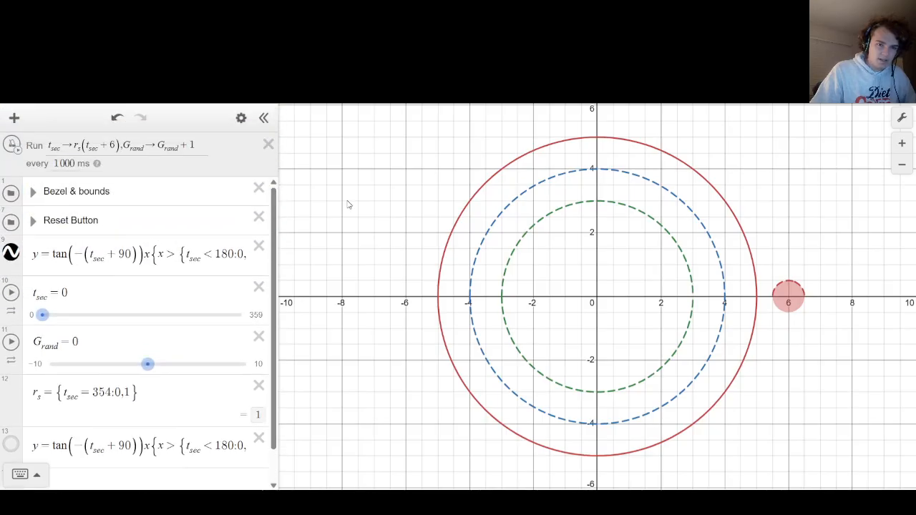
# Run the ticker for a moment and stop it to check that t_sec and G_rand advance together.
pyautogui.scroll(-1, 76, 331)
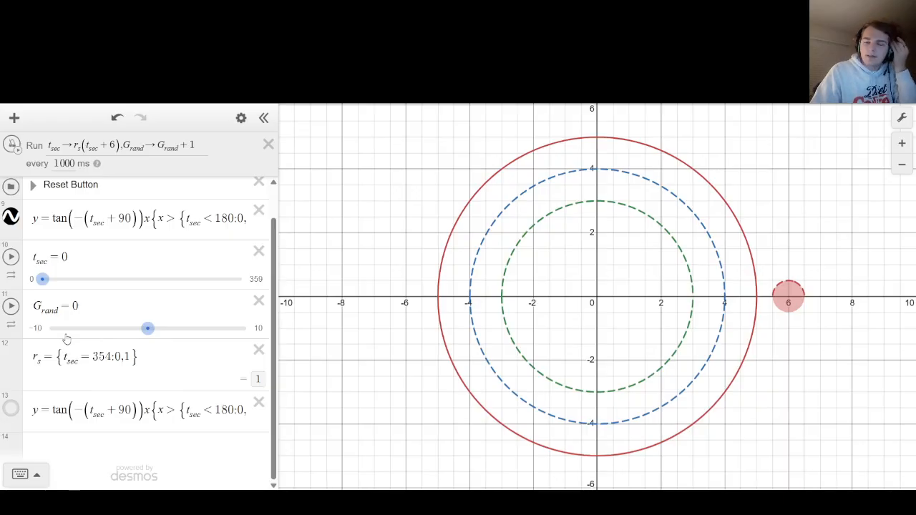
pyautogui.click(13, 147)
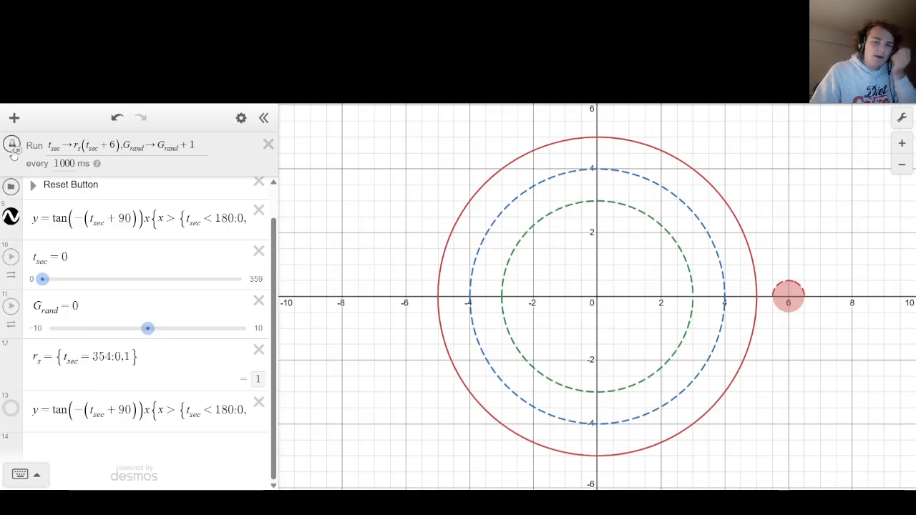
pyautogui.click(12, 146)
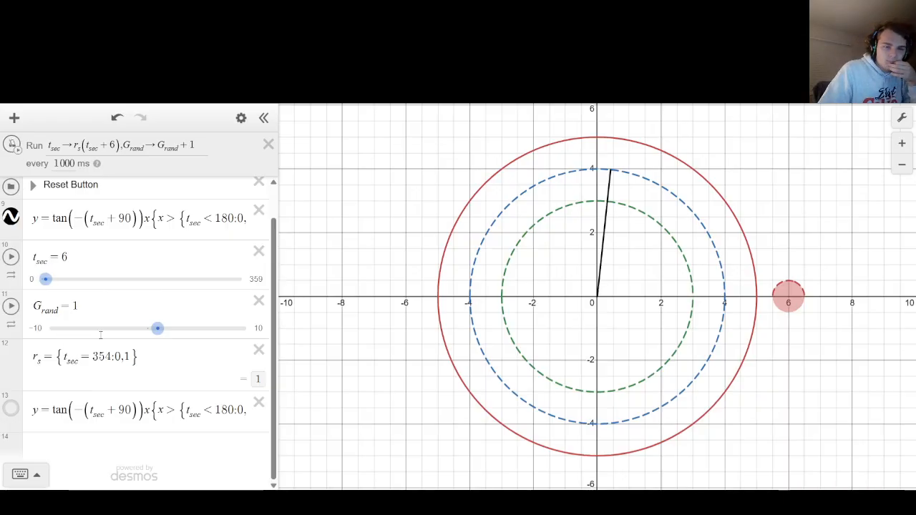
# Show the hidden duplicate of the hand equation and go to its y restriction at the end.
pyautogui.click(182, 411)
pyautogui.click(12, 410)
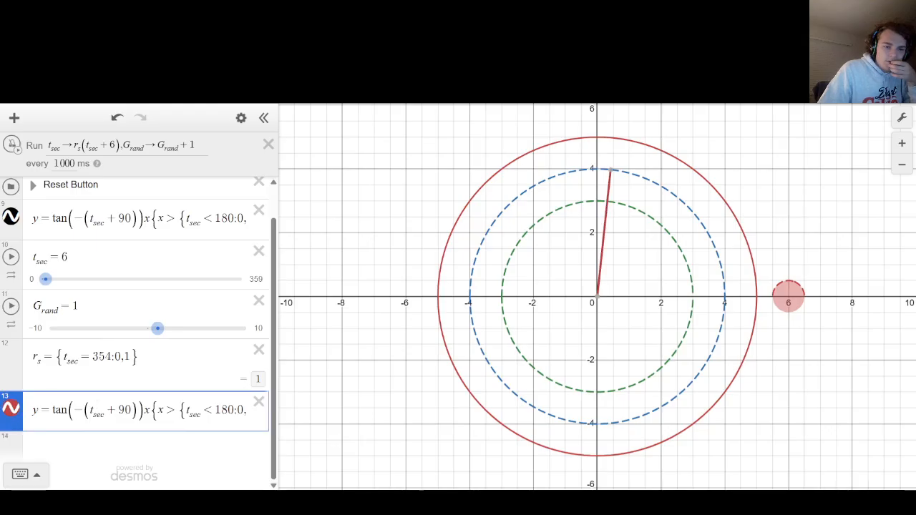
pyautogui.moveTo(67, 410); pyautogui.dragTo(198, 436)
pyautogui.click(133, 413)
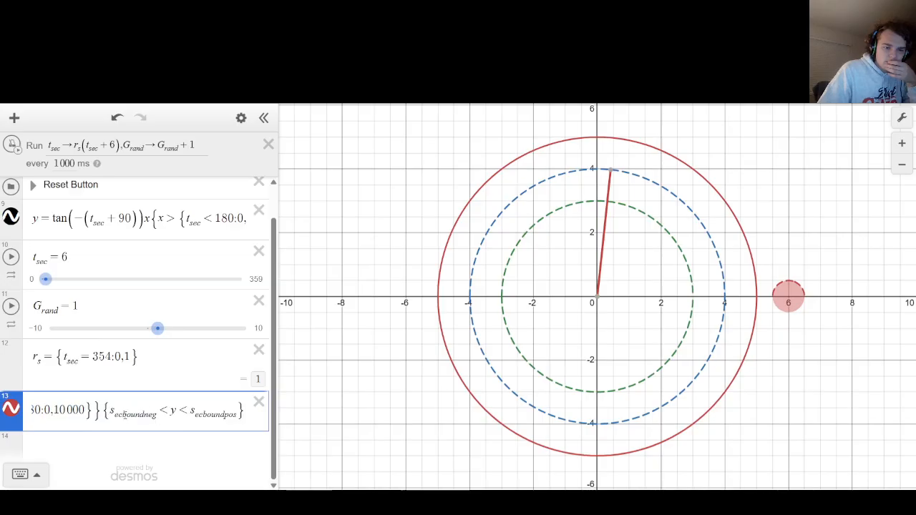
pyautogui.moveTo(125, 415); pyautogui.dragTo(112, 410)
pyautogui.click(112, 410)
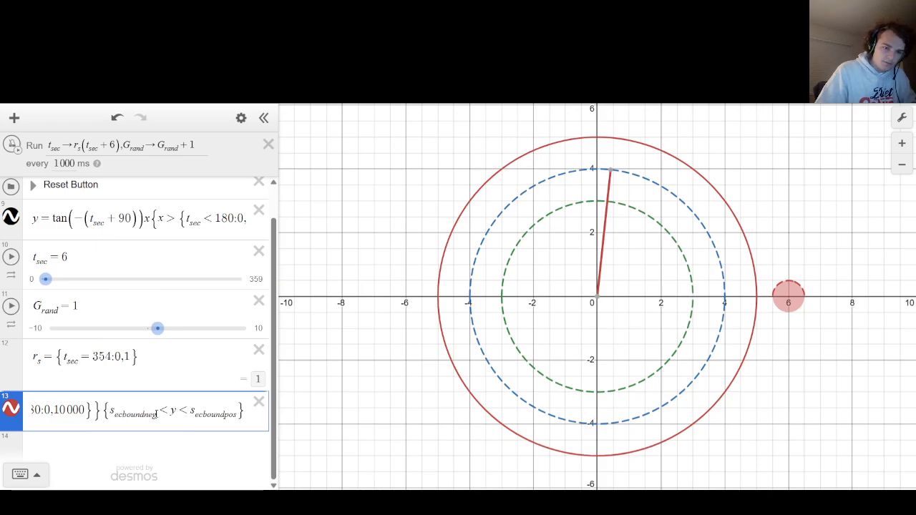
# Copy the name m_inboundpos from the Bezel & bounds folder and collapse the folder again.
pyautogui.scroll(5, 95, 292)
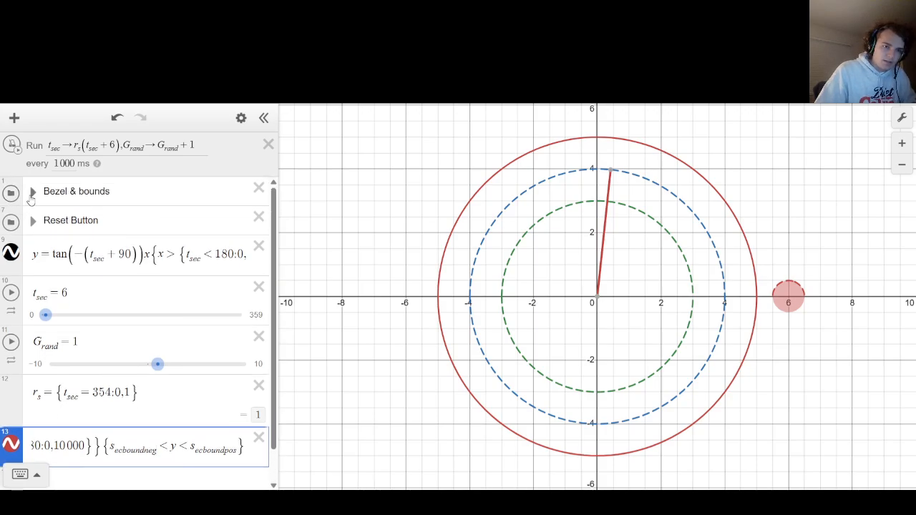
pyautogui.click(95, 292)
pyautogui.moveTo(95, 292); pyautogui.dragTo(11, 289)
pyautogui.hotkey('ctrl', 'c')
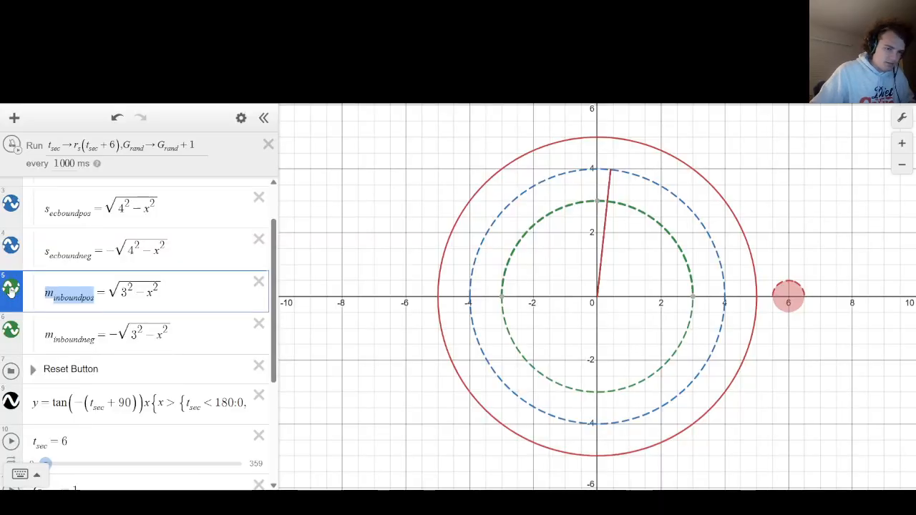
pyautogui.scroll(2, 22, 272)
pyautogui.click(31, 190)
pyautogui.scroll(-1, 136, 345)
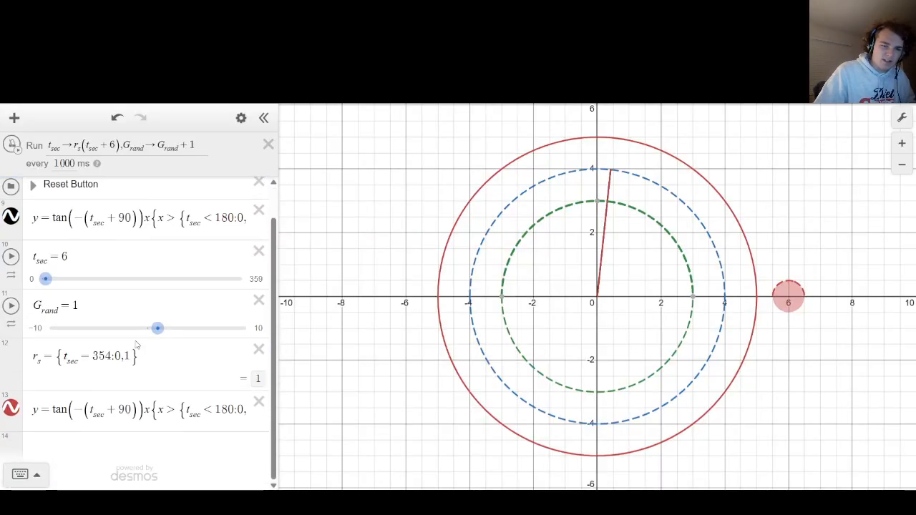
# Replace the lower bound s_ecboundneg in the duplicate hand equation's y restriction with m_inboundneg.
pyautogui.moveTo(151, 411); pyautogui.dragTo(481, 409)
pyautogui.click(154, 417)
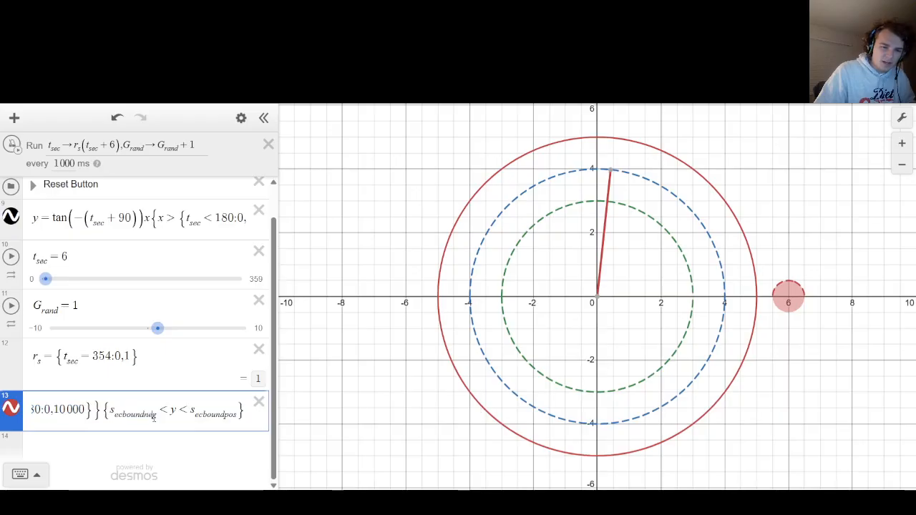
pyautogui.moveTo(154, 417); pyautogui.dragTo(110, 415)
pyautogui.hotkey('ctrl', 'v')
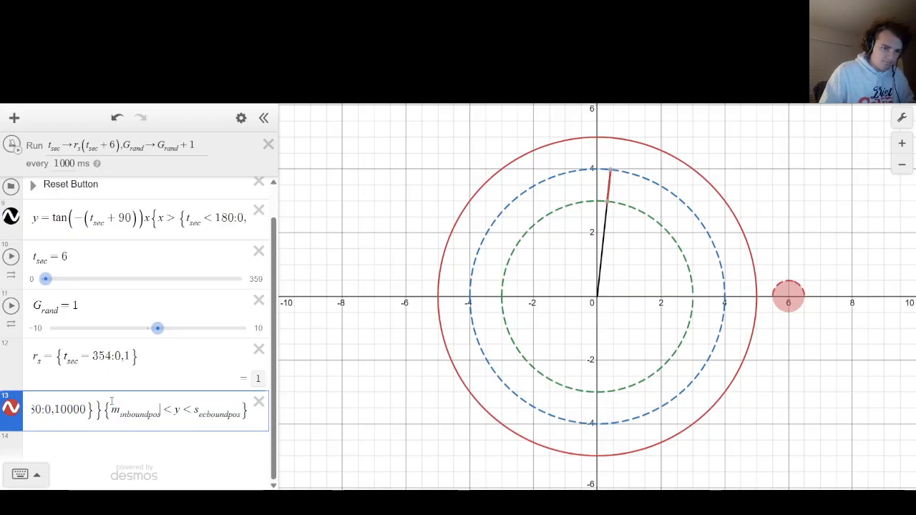
pyautogui.press('BackSpace')
pyautogui.press('BackSpace')
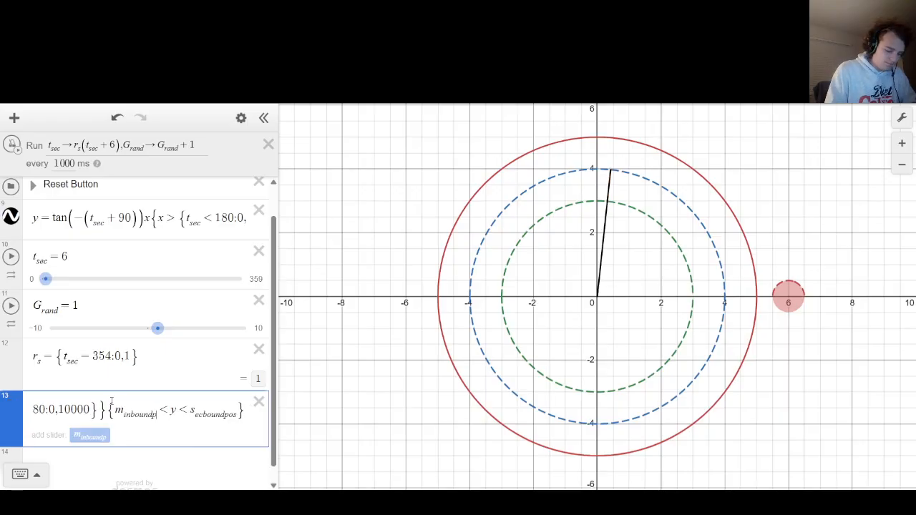
pyautogui.write('neg')
pyautogui.press('Left')
pyautogui.press('Left')
pyautogui.press('Left')
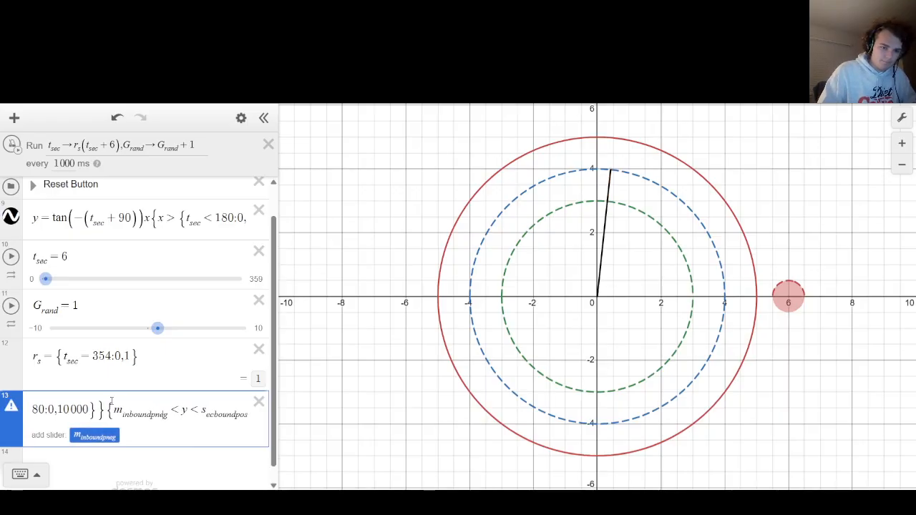
pyautogui.press('BackSpace')
pyautogui.press('End')
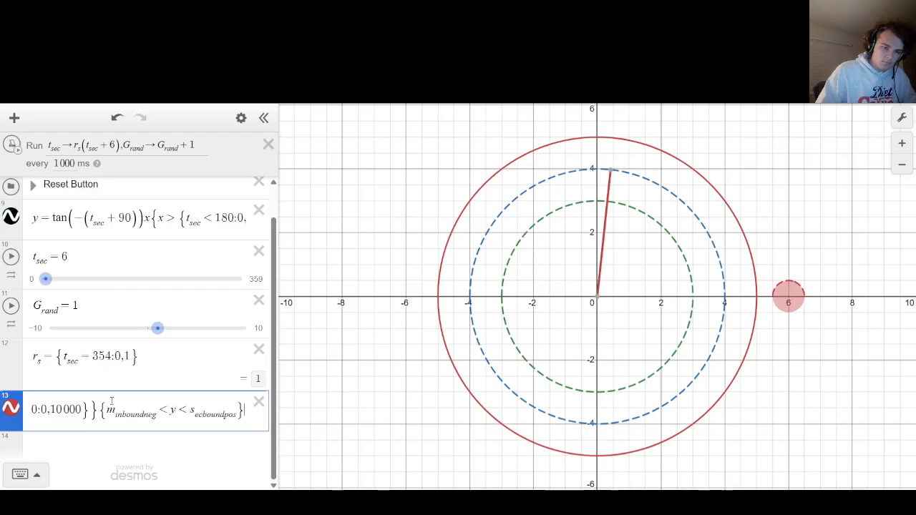
# Replace the upper bound s_ecboundpos in the duplicate hand equation's y restriction with m_inboundpos.
pyautogui.press('BackSpace')
pyautogui.press('BackSpace')
pyautogui.press('BackSpace')
pyautogui.press('BackSpace')
pyautogui.press('BackSpace')
pyautogui.press('BackSpace')
pyautogui.press('BackSpace')
pyautogui.press('BackSpace')
pyautogui.press('BackSpace')
pyautogui.press('BackSpace')
pyautogui.press('BackSpace')
pyautogui.press('BackSpace')
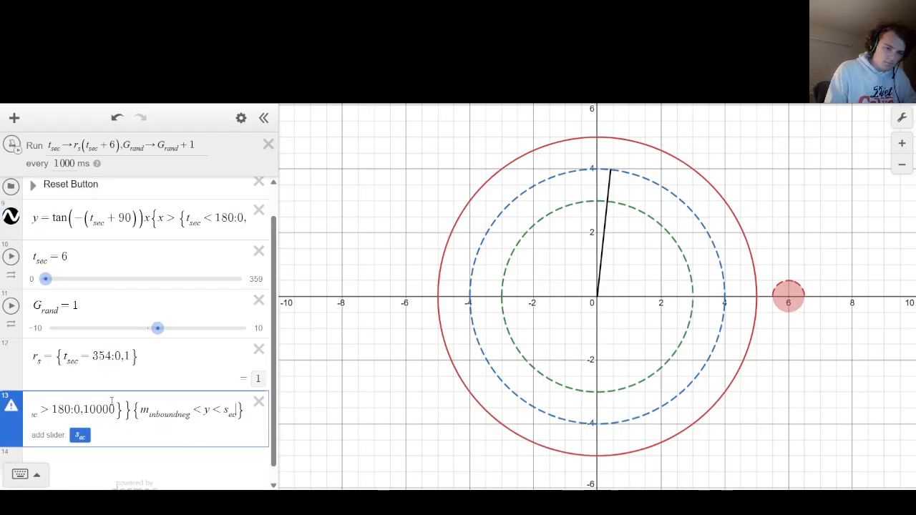
pyautogui.hotkey('ctrl', 'z')
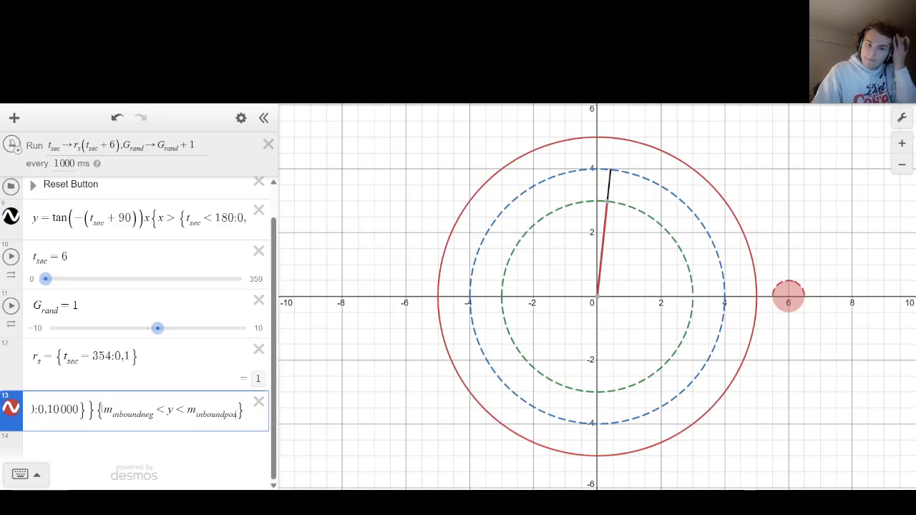
# Examine the two x restrictions of the duplicate hand equation.
pyautogui.moveTo(247, 411); pyautogui.dragTo(18, 413)
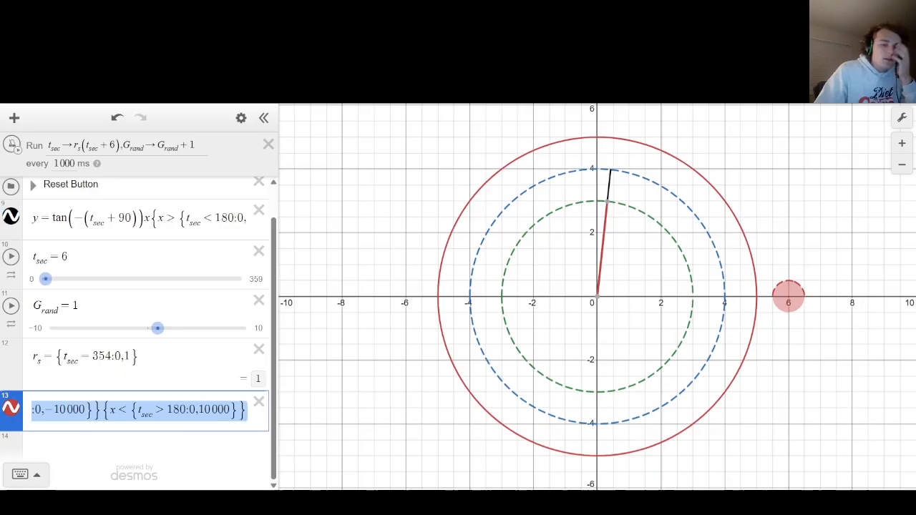
pyautogui.click(148, 413)
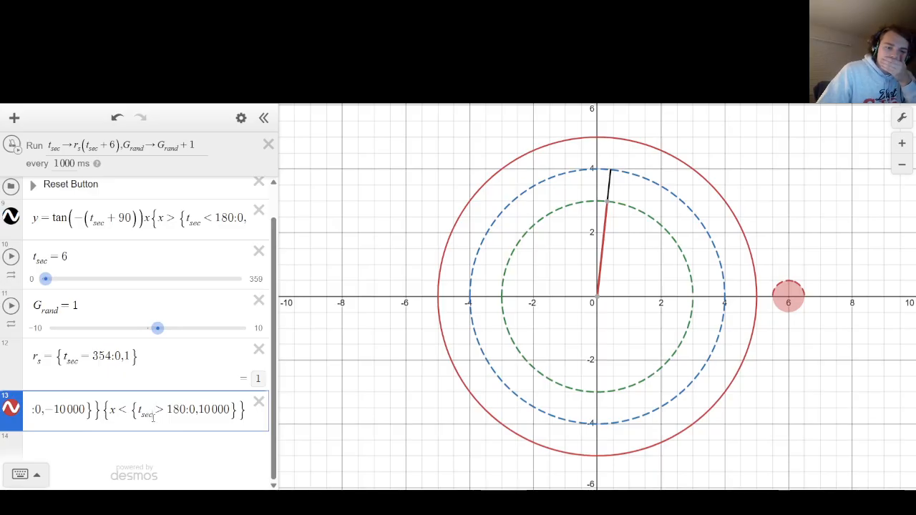
pyautogui.hotkey('ctrl', 'a')
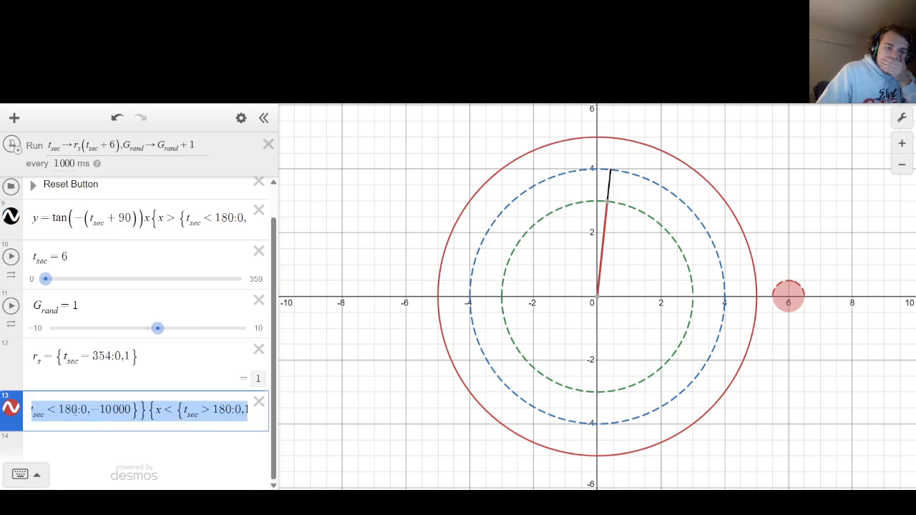
pyautogui.moveTo(76, 410); pyautogui.dragTo(22, 402)
pyautogui.click(85, 420)
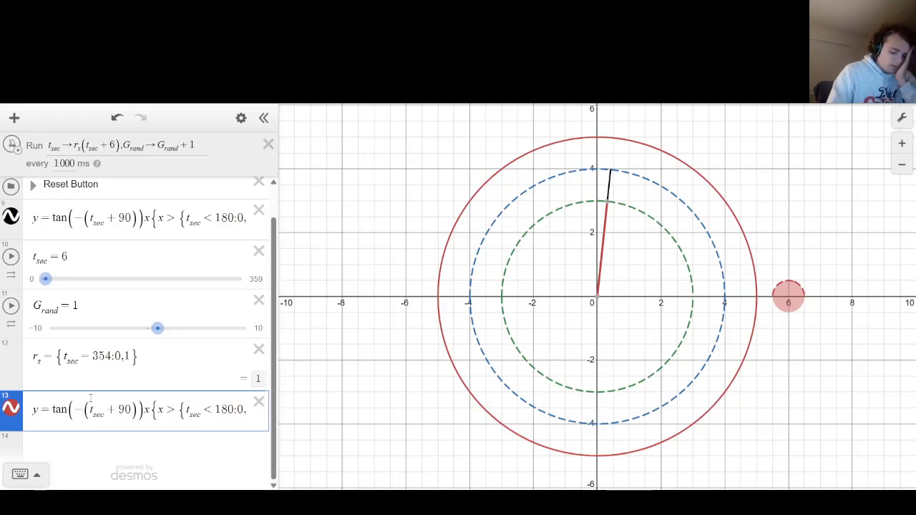
# Insert a new expression t_min = 1 directly above the duplicate hand equation.
pyautogui.press('Up')
pyautogui.press('Return')
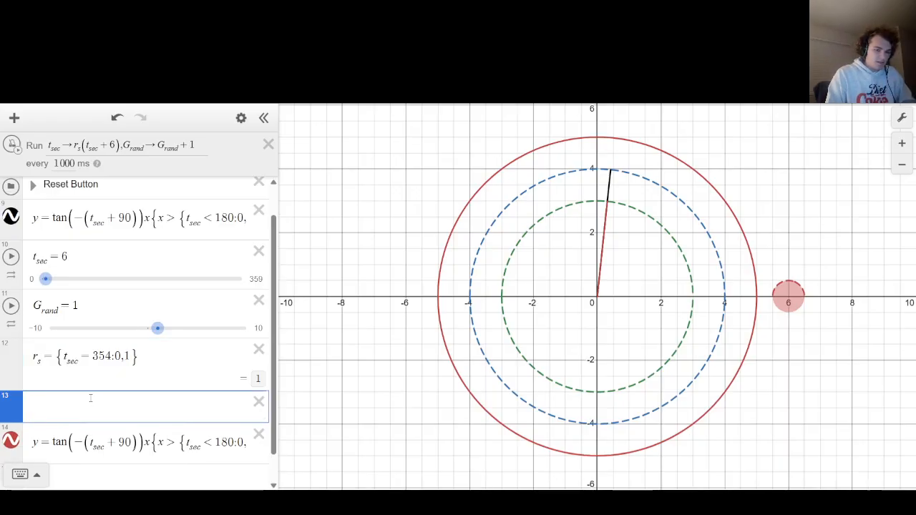
pyautogui.write('t_mi')
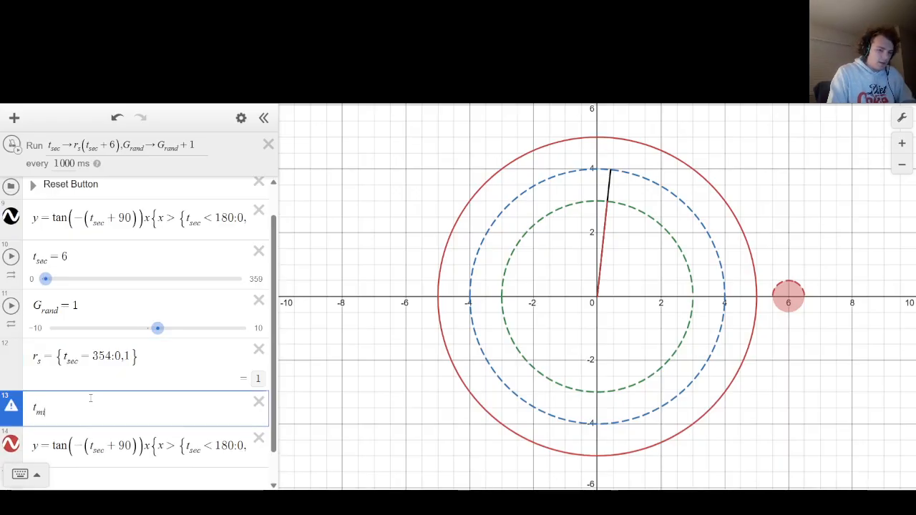
pyautogui.write('n = 1')
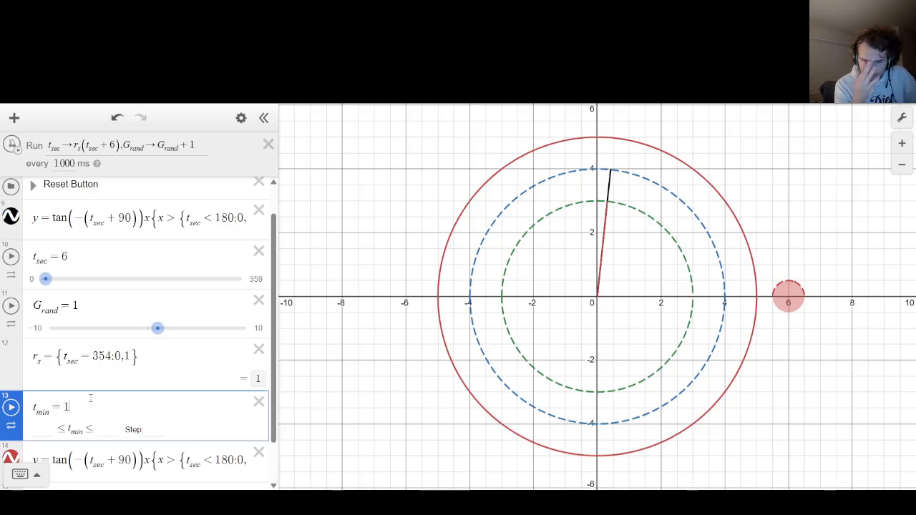
pyautogui.scroll(-1, 91, 373)
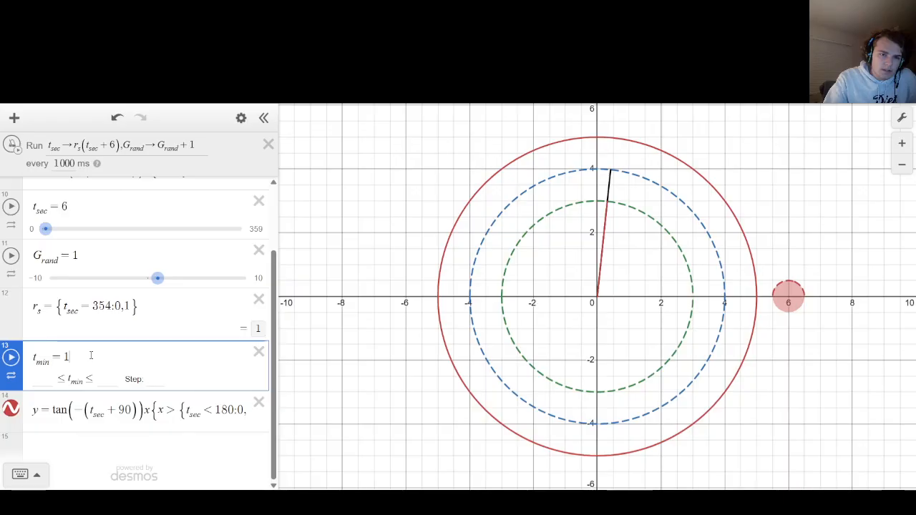
# Redefine t_min as 1/10 of G_rand.
pyautogui.press('BackSpace')
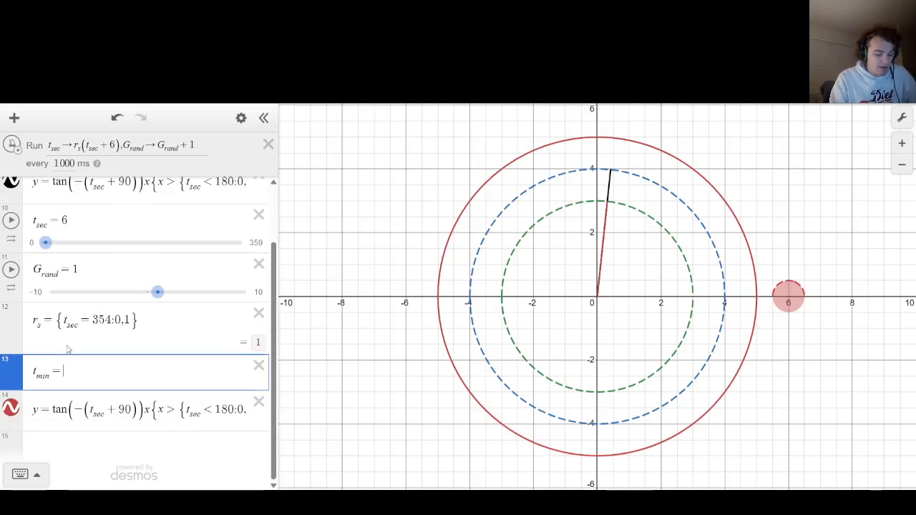
pyautogui.write('G_rand')
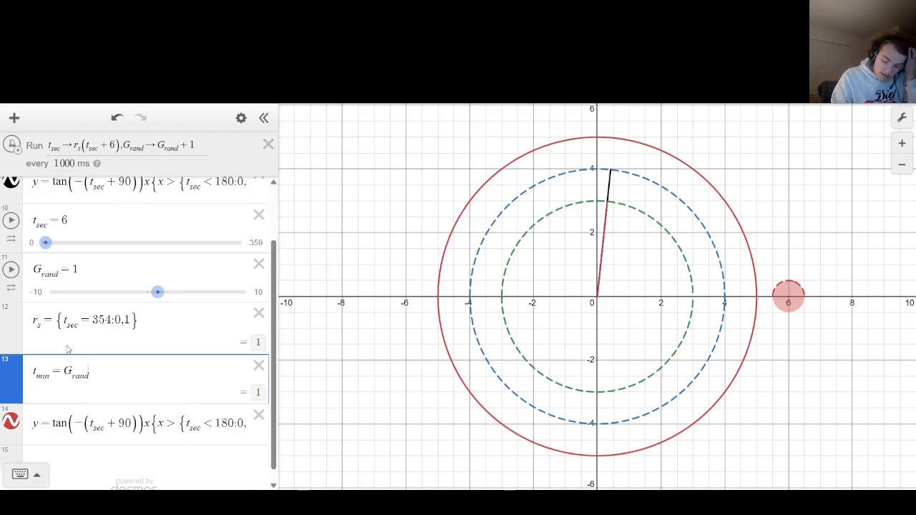
pyautogui.press('Left')
pyautogui.press('Left')
pyautogui.press('Left')
pyautogui.press('Left')
pyautogui.press('Left')
pyautogui.press('Left')
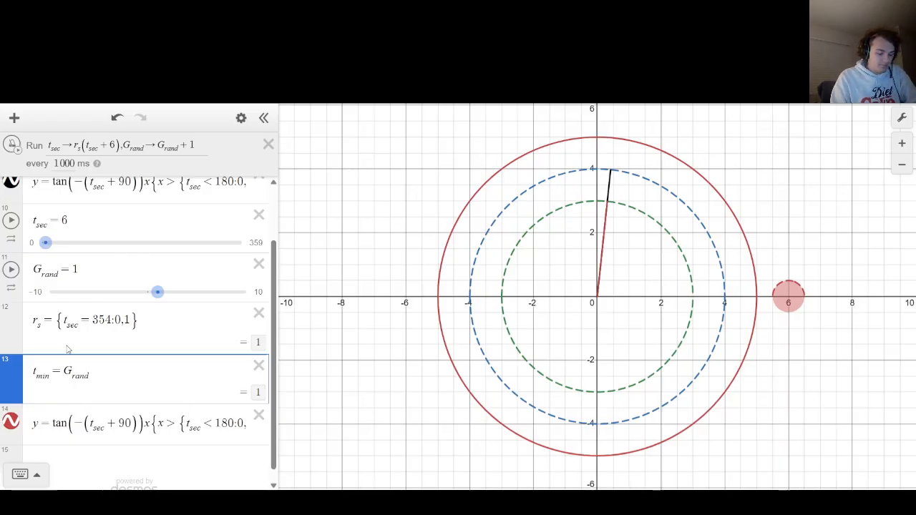
pyautogui.write('1/10')
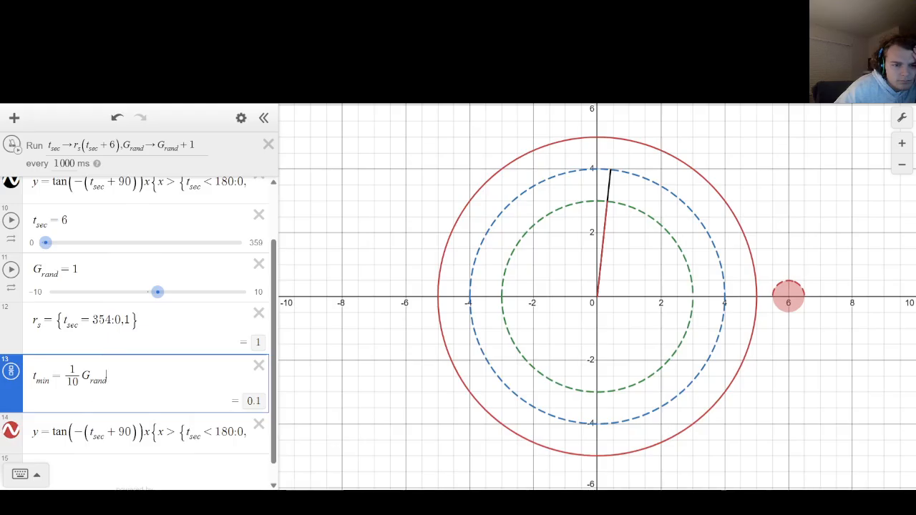
# Replace t_sec with t_min in the tangent and in the x > restriction of the duplicate hand equation.
pyautogui.doubleClick(98, 437)
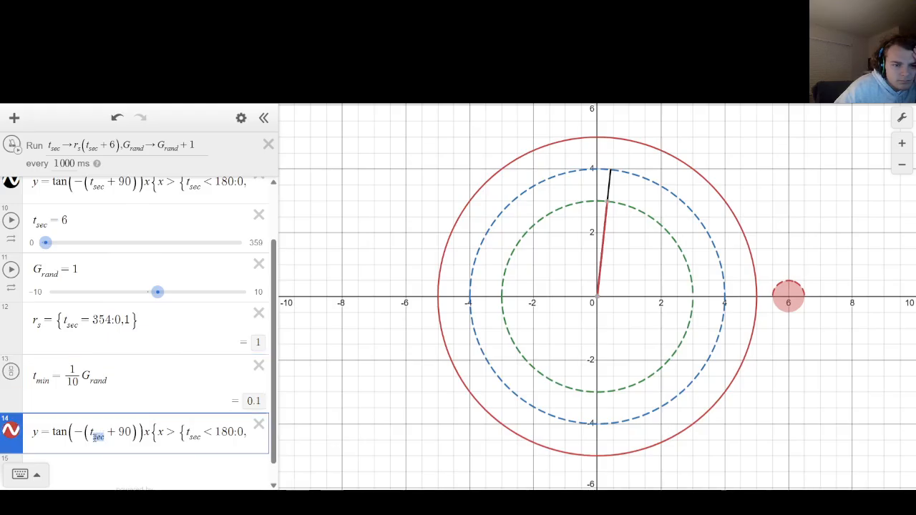
pyautogui.write('min')
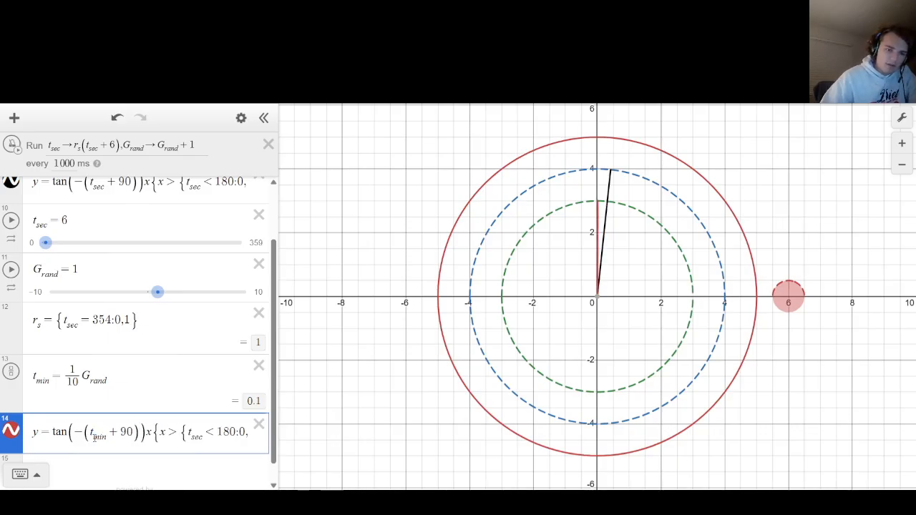
pyautogui.doubleClick(196, 435)
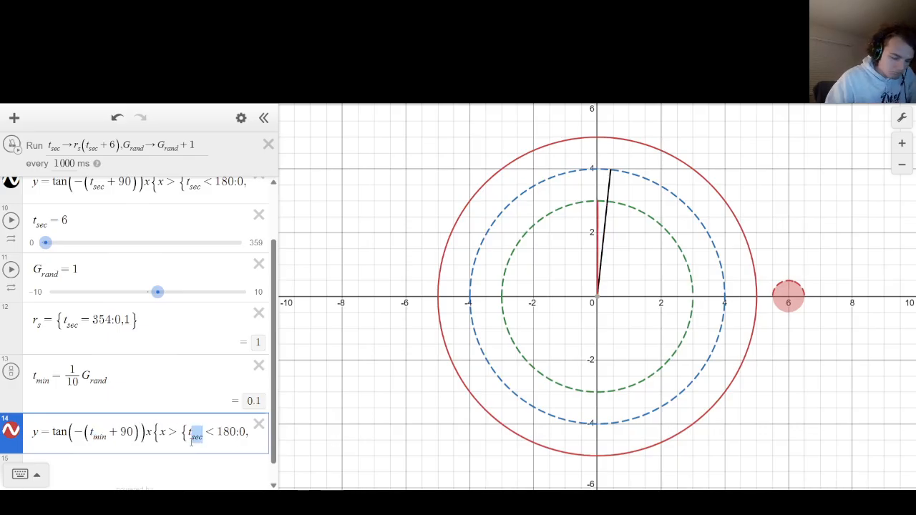
pyautogui.write('min')
pyautogui.press('BackSpace')
pyautogui.press('BackSpace')
pyautogui.press('BackSpace')
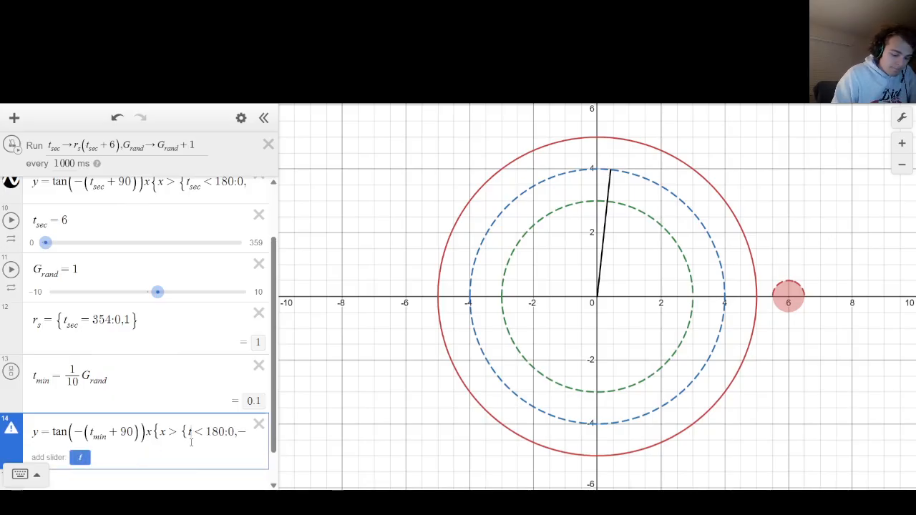
pyautogui.write('_mim')
pyautogui.press('BackSpace')
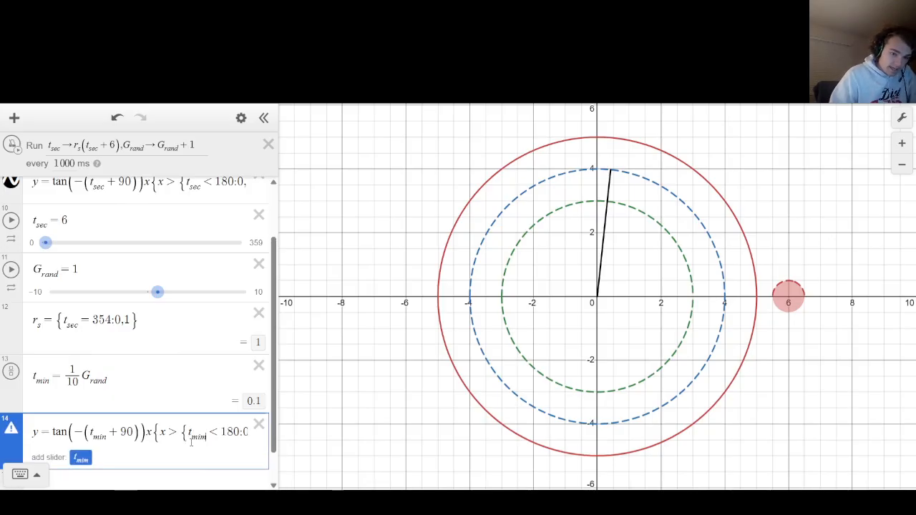
pyautogui.write('n')
# Replace t_sec with t_min in the x < restriction of the duplicate hand equation and check the rest of it.
pyautogui.hotkey('ctrl', 'a')
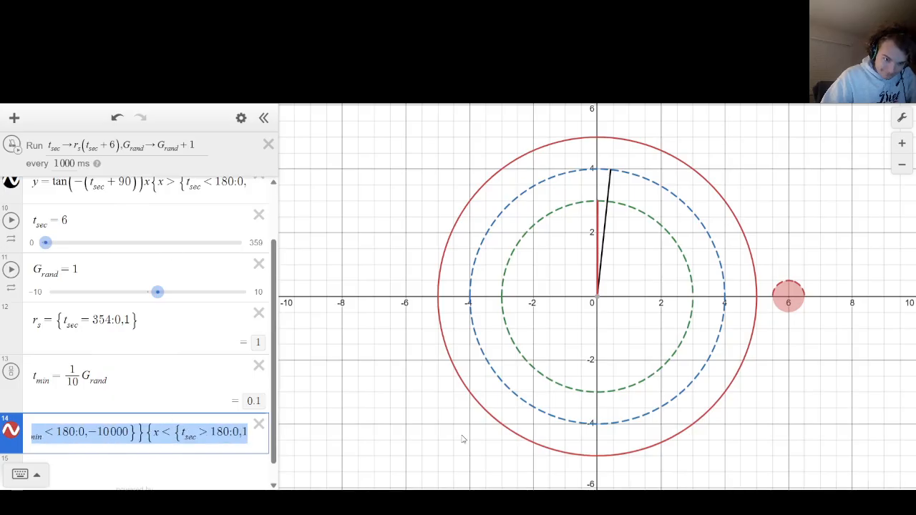
pyautogui.click(114, 438)
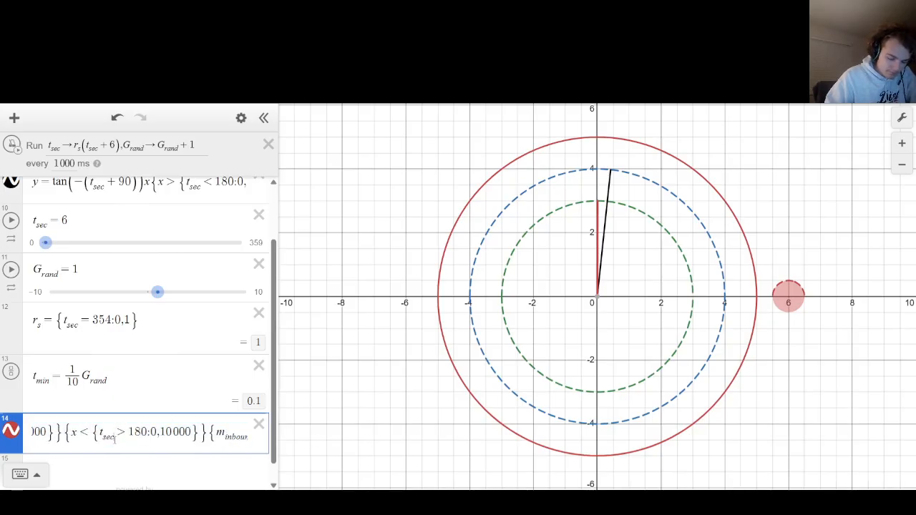
pyautogui.press('BackSpace')
pyautogui.press('BackSpace')
pyautogui.press('BackSpace')
pyautogui.write('min')
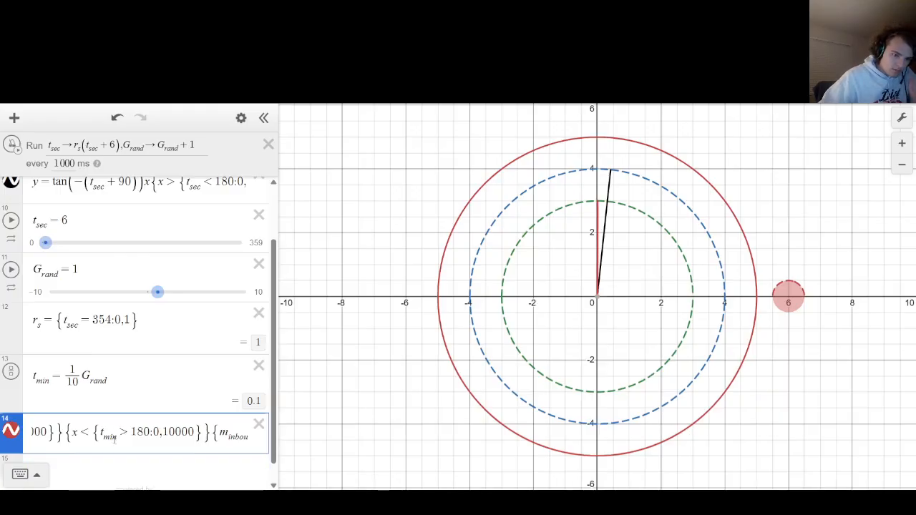
pyautogui.moveTo(57, 433); pyautogui.dragTo(355, 437)
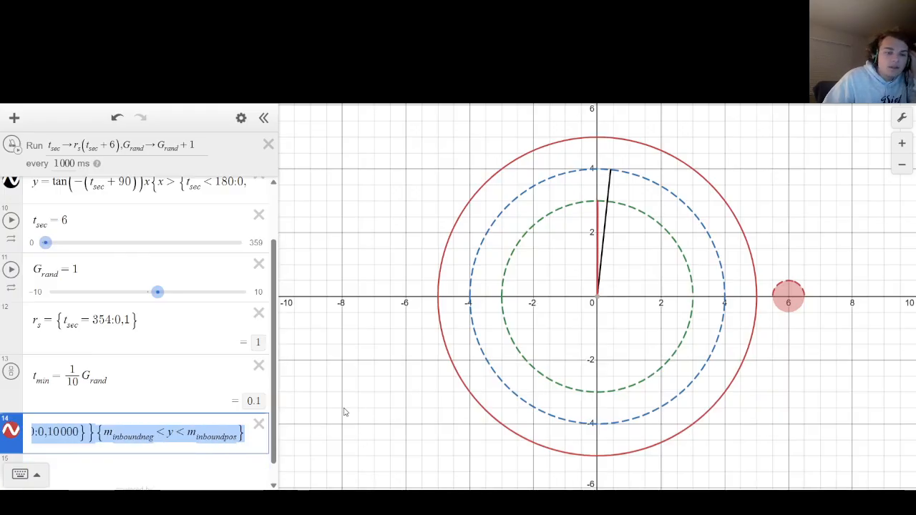
pyautogui.click(116, 405)
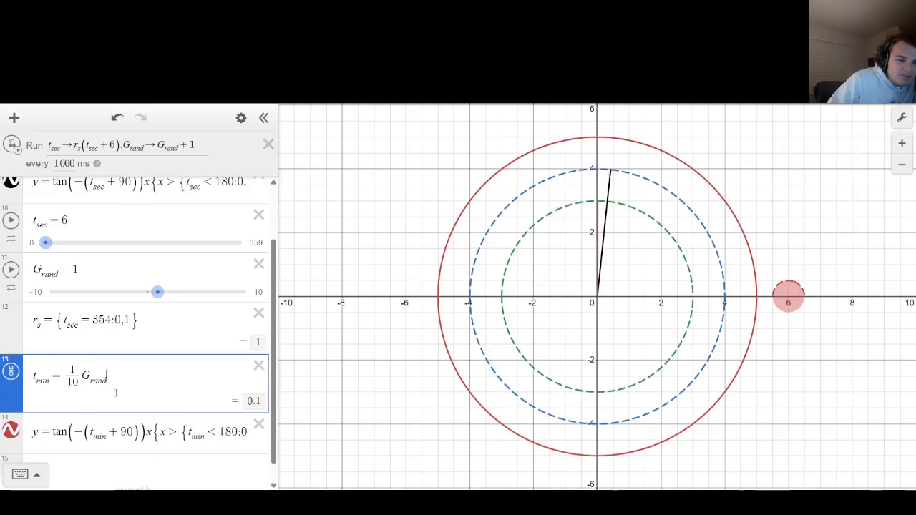
# Reset the clock with the red circle on the graph and run the ticker briefly.
pyautogui.scroll(-2, 94, 385)
pyautogui.scroll(2, 97, 386)
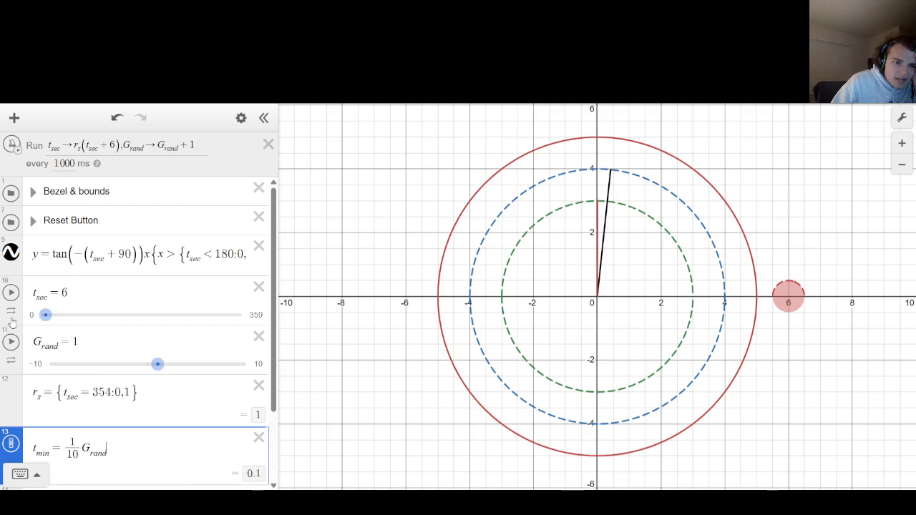
pyautogui.scroll(-3, 9, 262)
pyautogui.scroll(3, 9, 261)
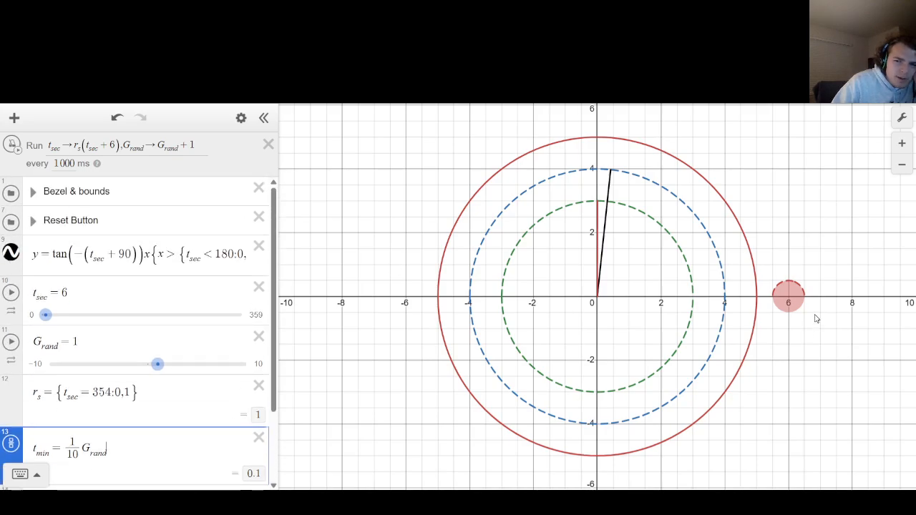
pyautogui.click(789, 296)
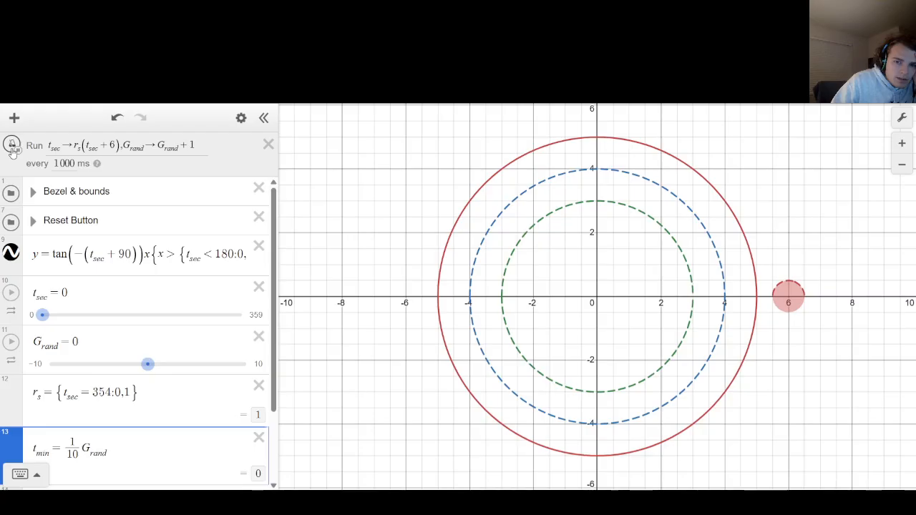
pyautogui.click(10, 146)
# Set the ticker interval to 10 ms and start the ticker.
pyautogui.click(73, 164)
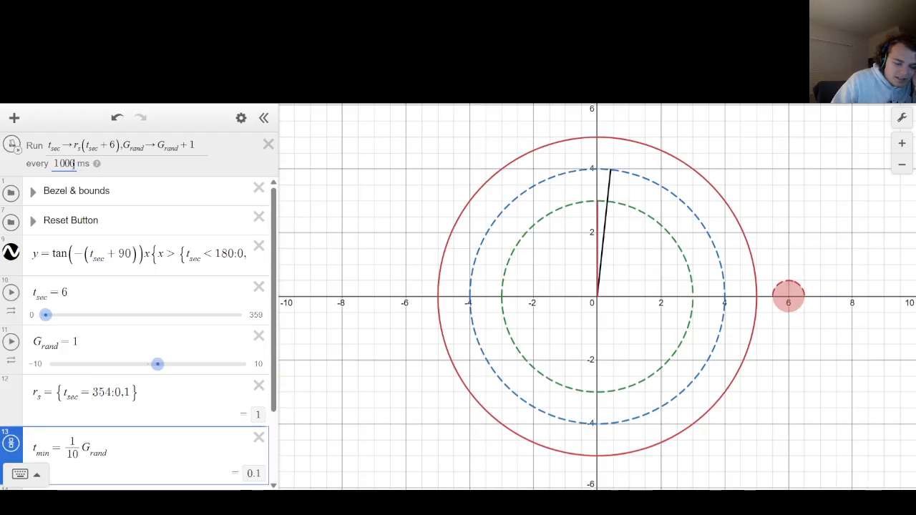
pyautogui.press('BackSpace')
pyautogui.press('BackSpace')
pyautogui.click(416, 261)
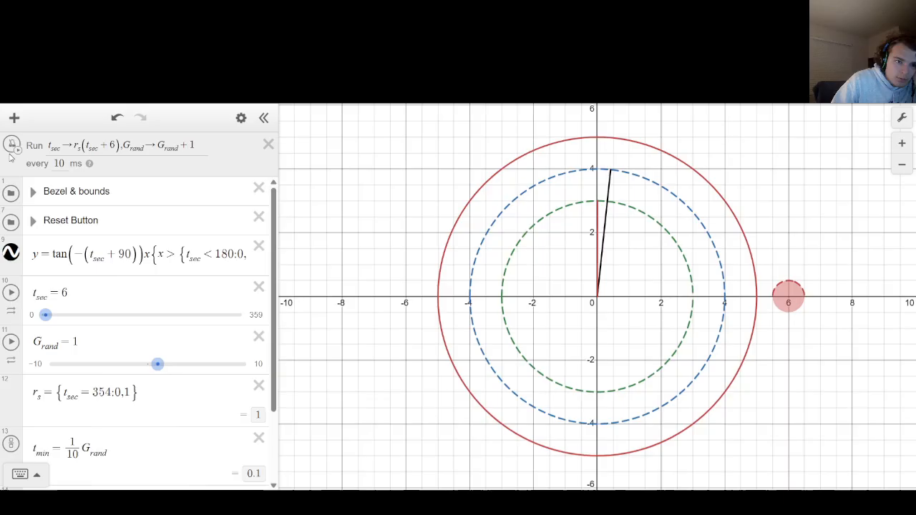
pyautogui.click(10, 149)
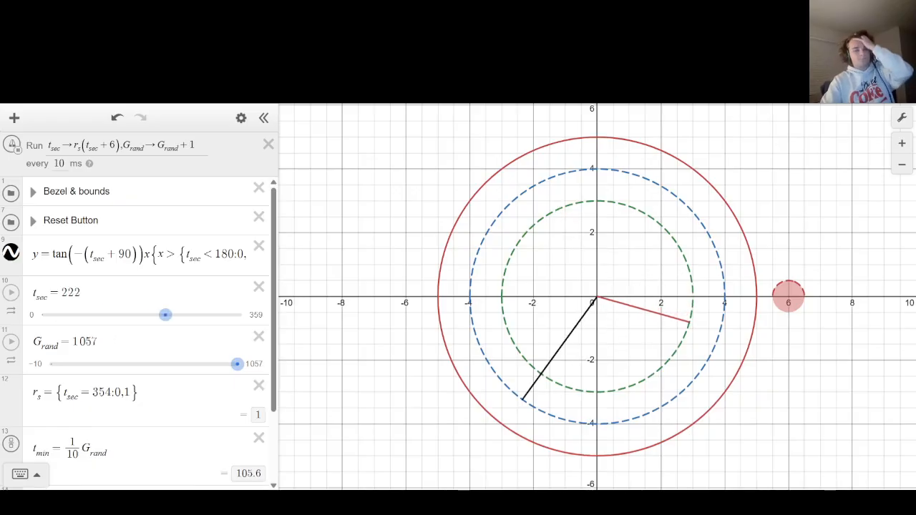
# Compare the moving hands with the t_sec, G_rand and t_min values, and stop the ticker.
pyautogui.scroll(-2, 76, 246)
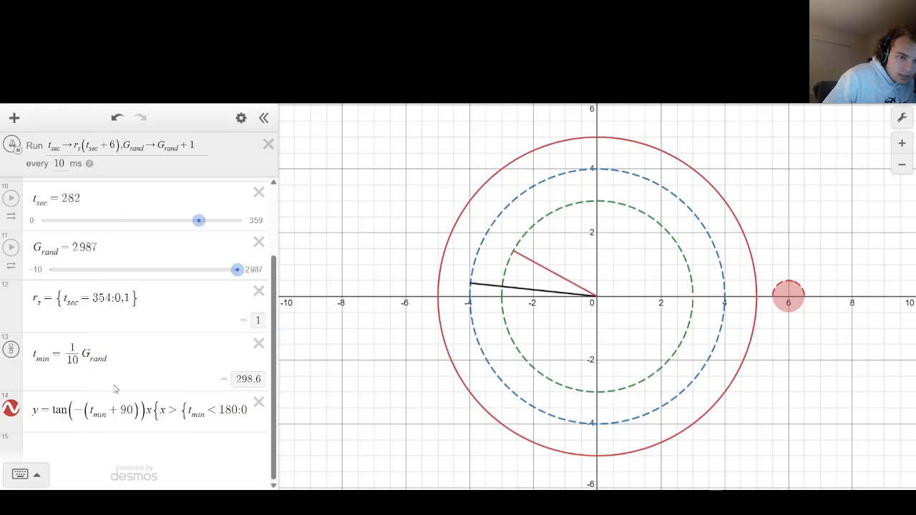
pyautogui.scroll(2, 123, 360)
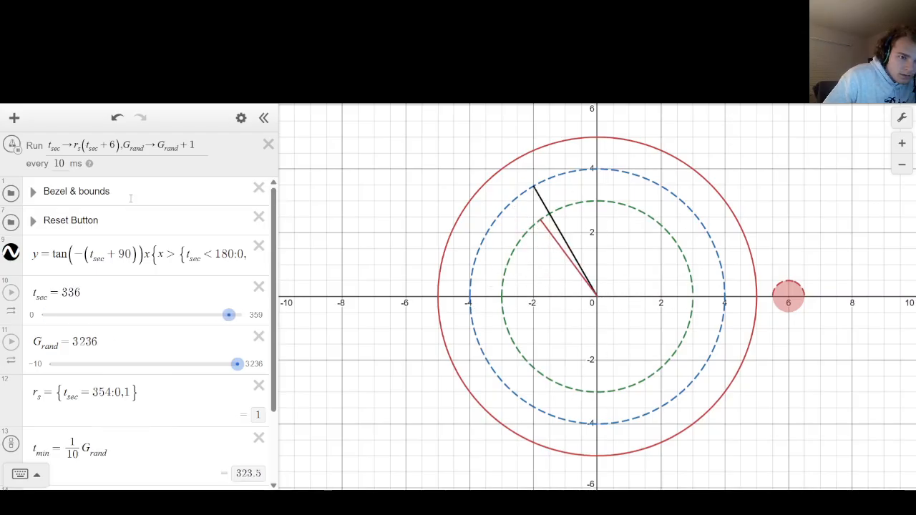
pyautogui.scroll(-2, 153, 284)
pyautogui.scroll(2, 155, 285)
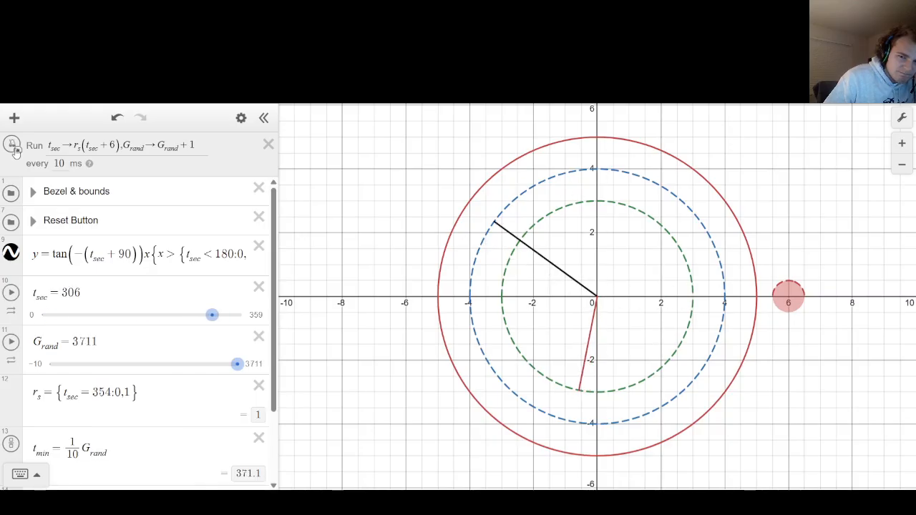
# Wrap the t_min definition in a modulo function so it reads mod(360, 1/10 G_rand).
pyautogui.scroll(-2, 60, 238)
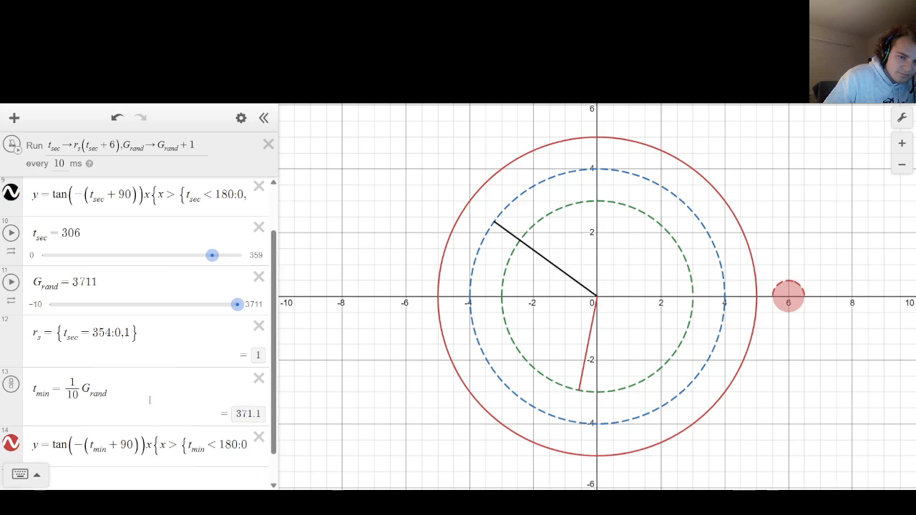
pyautogui.click(64, 389)
pyautogui.write('mod')
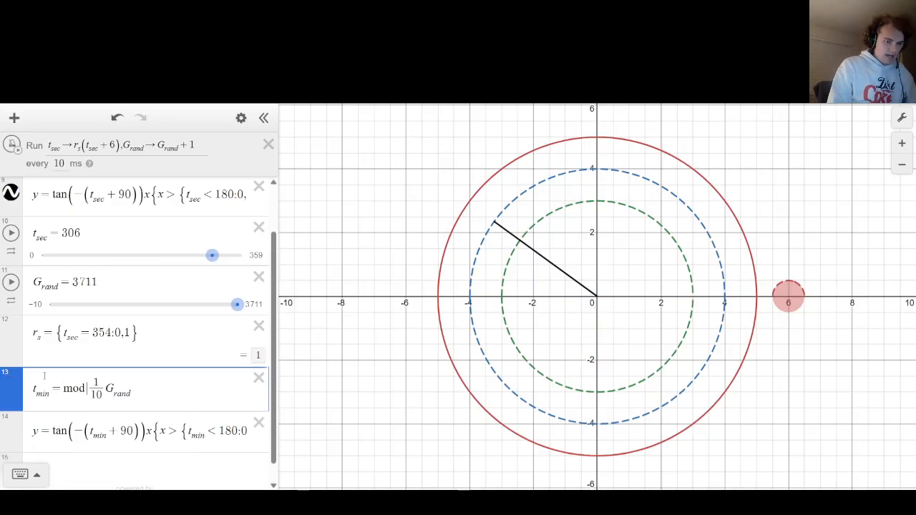
pyautogui.write('(')
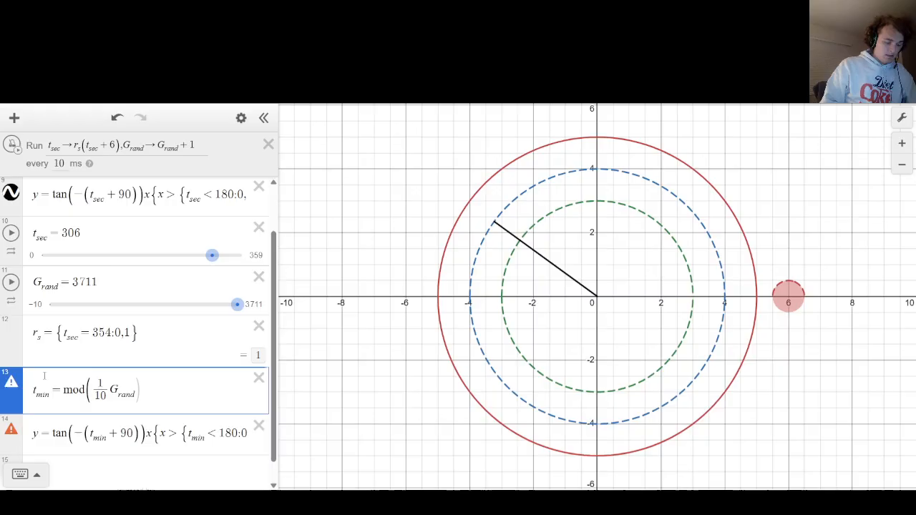
pyautogui.write('360,')
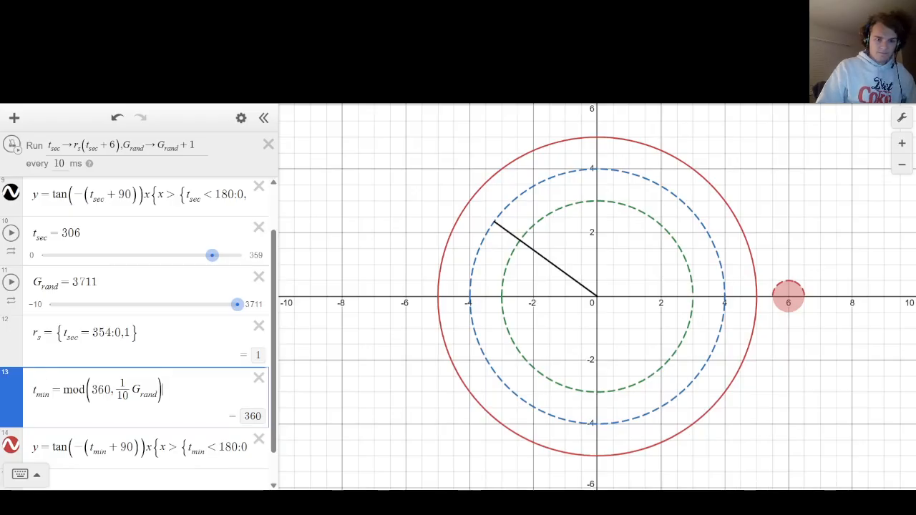
# Test the modulo-based minute hand with G_rand at 320, reset the clock with the red circle, and run the ticker.
pyautogui.moveTo(241, 309)
pyautogui.mouseDown()
pyautogui.moveTo(172, 317)
pyautogui.moveTo(227, 315)
pyautogui.mouseUp()
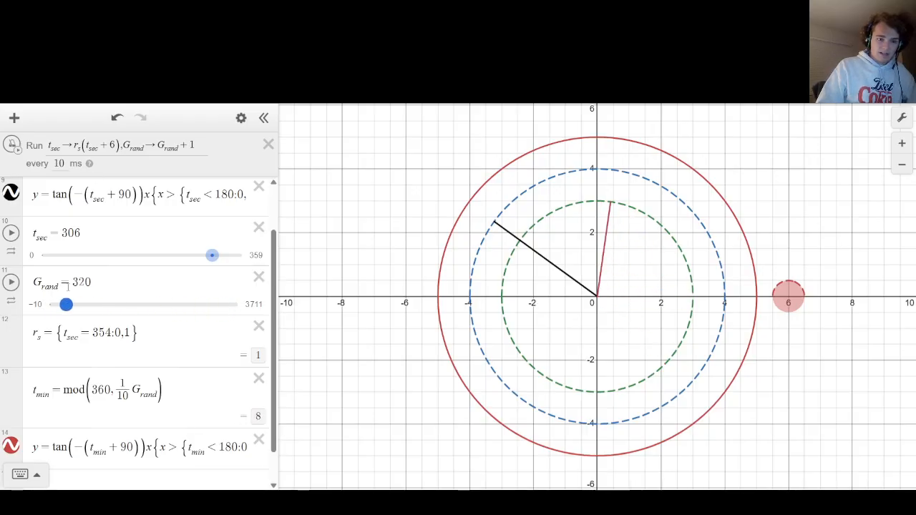
pyautogui.click(774, 297)
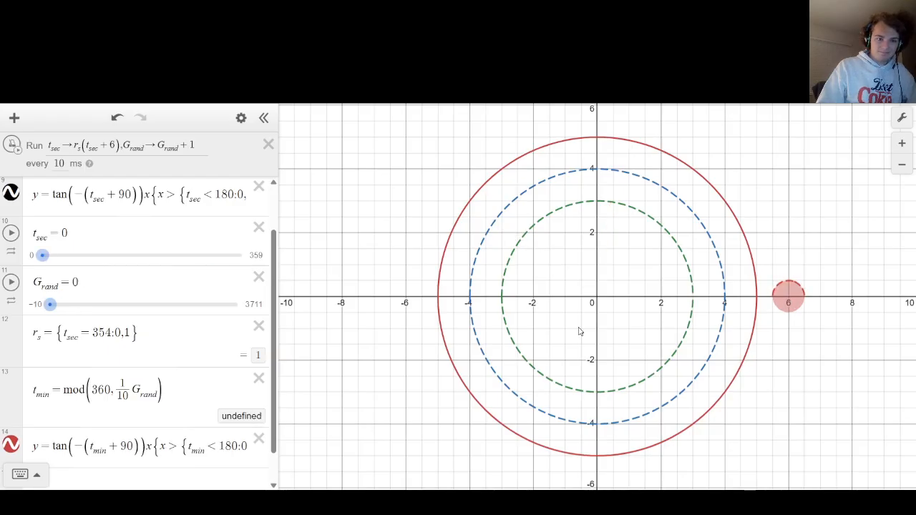
pyautogui.click(13, 146)
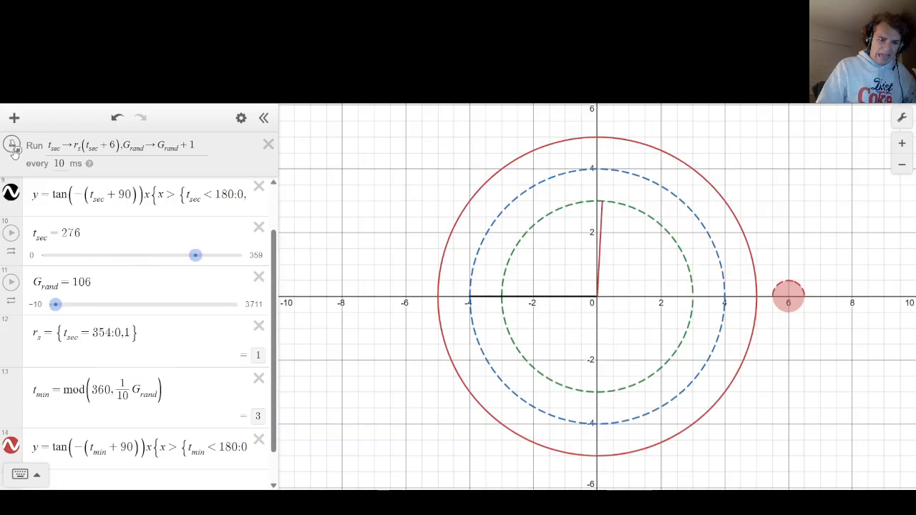
# Swap the modulo arguments in the t_min definition so it reads mod(1/10 G_rand, 360).
pyautogui.click(113, 391)
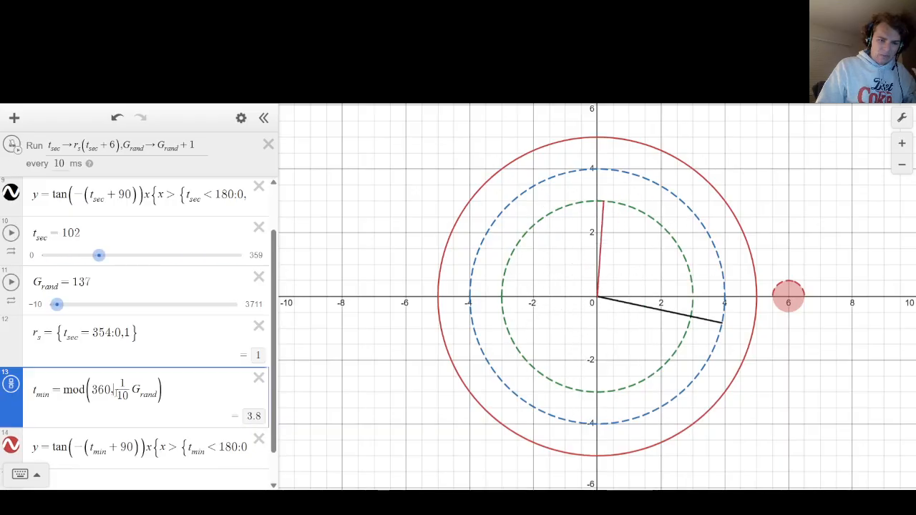
pyautogui.press('BackSpace')
pyautogui.press('BackSpace')
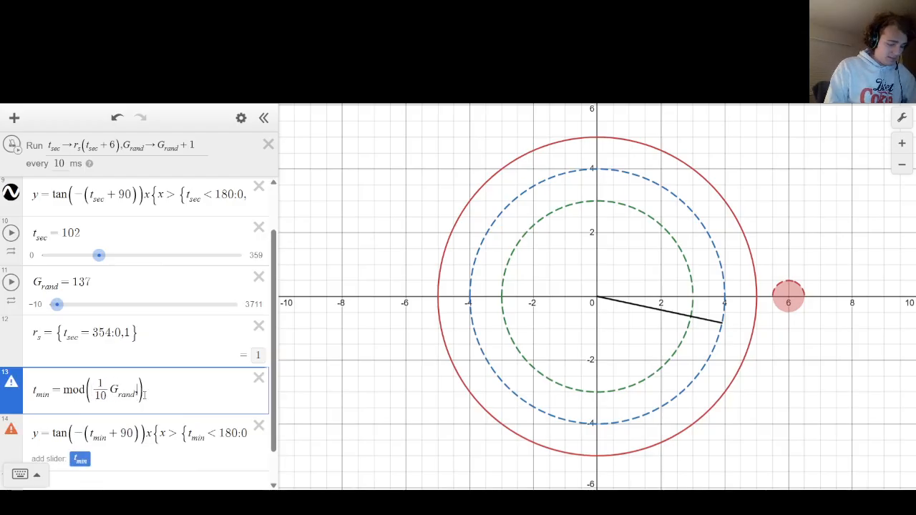
pyautogui.write(',360')
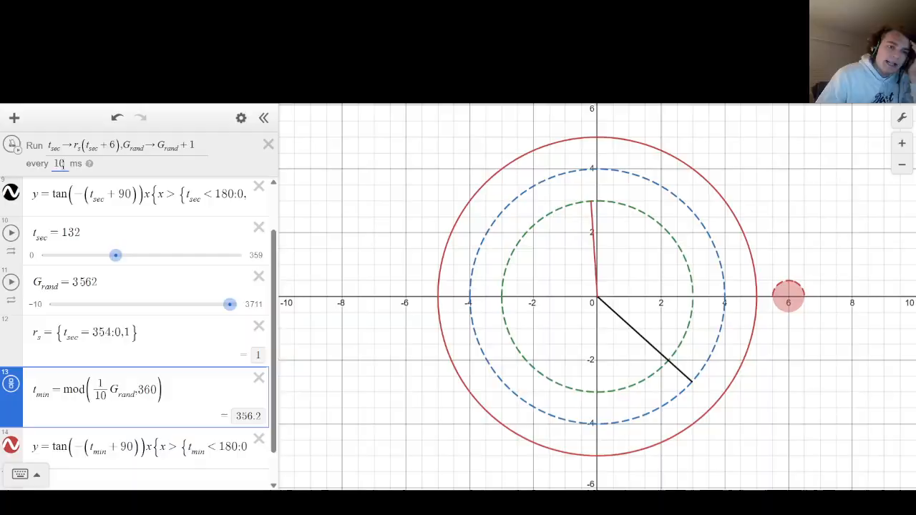
# Set the ticker interval to 1000 ms and run the ticker.
pyautogui.click(12, 144)
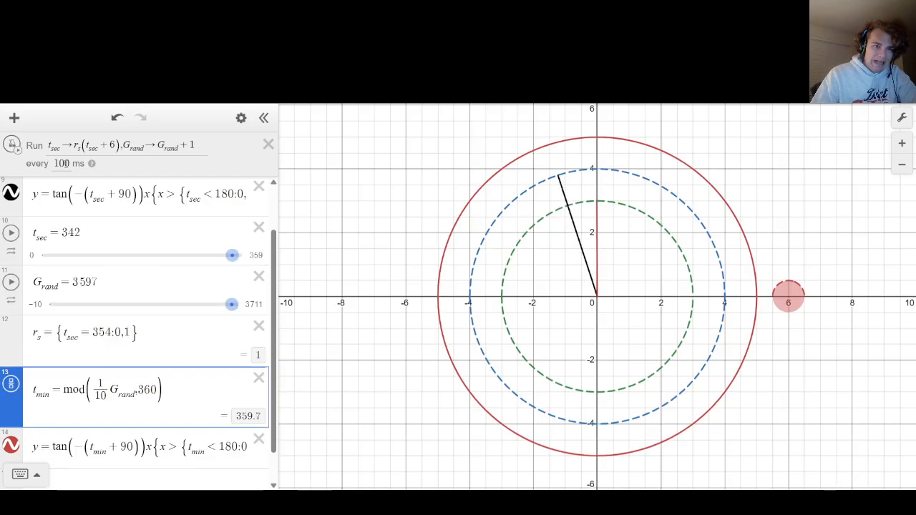
pyautogui.click(13, 146)
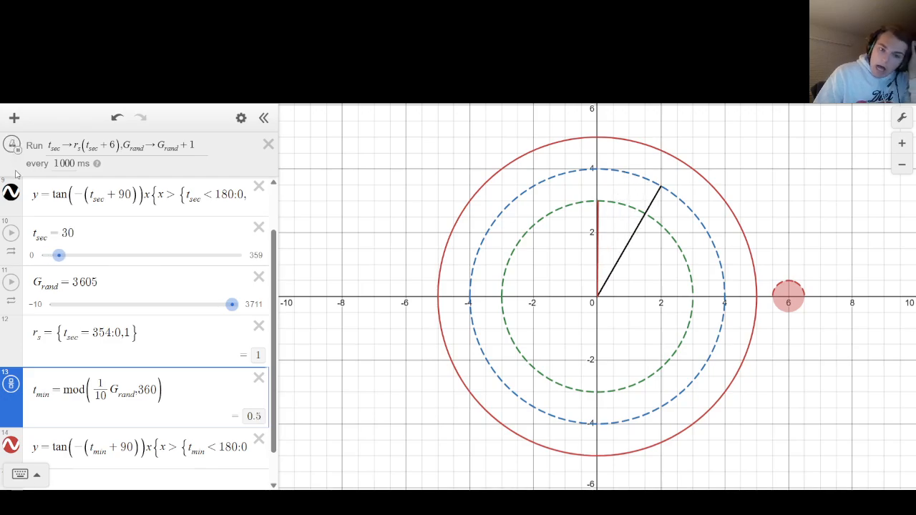
pyautogui.click(126, 290)
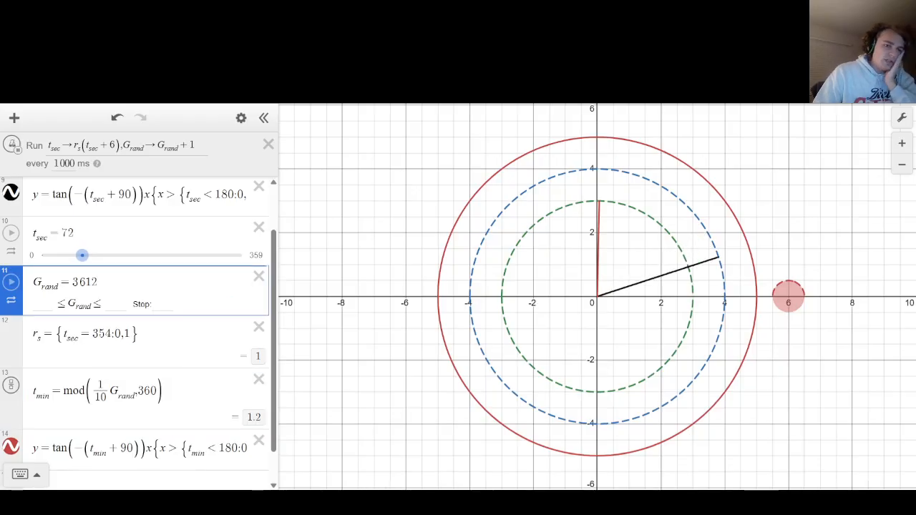
pyautogui.press('Return')
pyautogui.write('(')
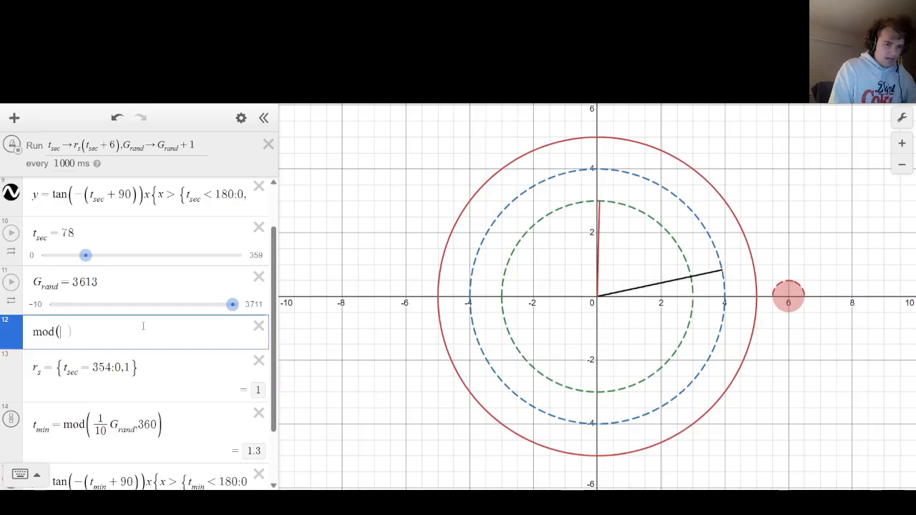
pyautogui.press('BackSpace')
pyautogui.press('BackSpace')
pyautogui.press('BackSpace')
pyautogui.press('BackSpace')
pyautogui.press('BackSpace')
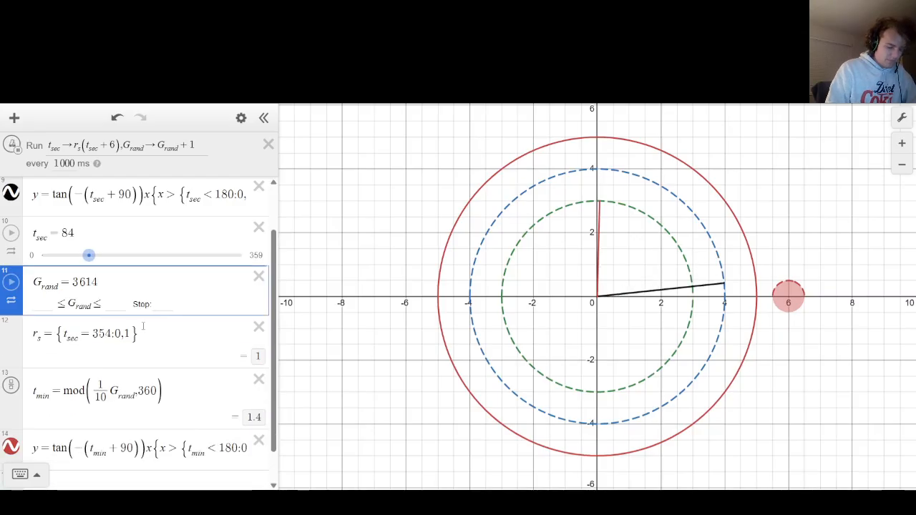
# Add the expression floor(G_rand/60) directly below the G_rand slider.
pyautogui.press('Return')
pyautogui.write('G')
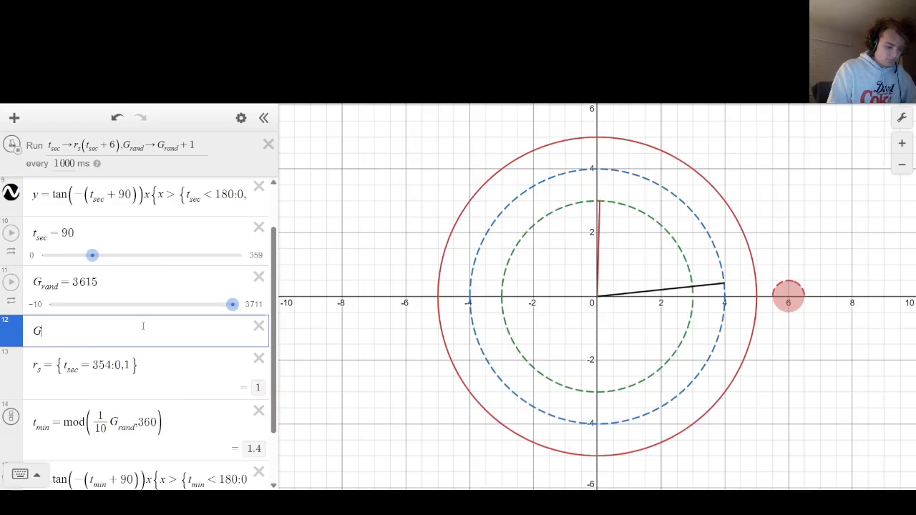
pyautogui.write('_rand/60')
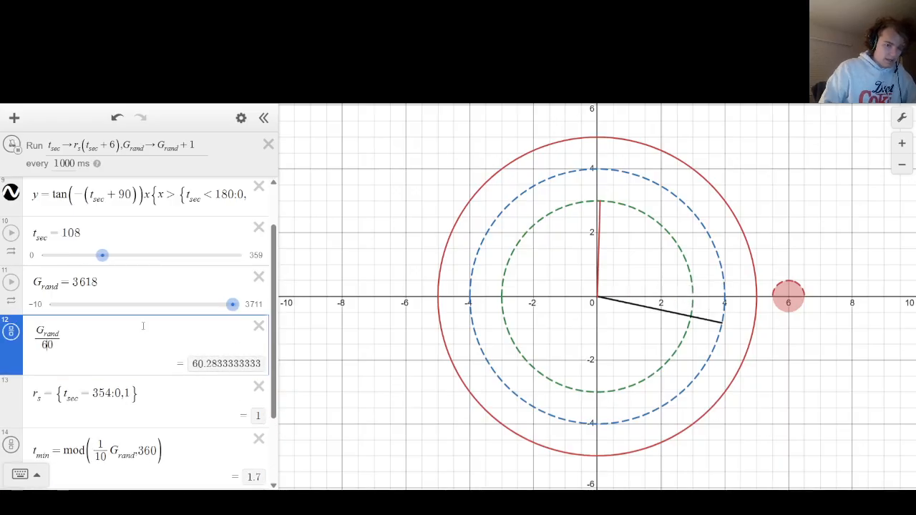
pyautogui.press('Home')
pyautogui.write('floor(')
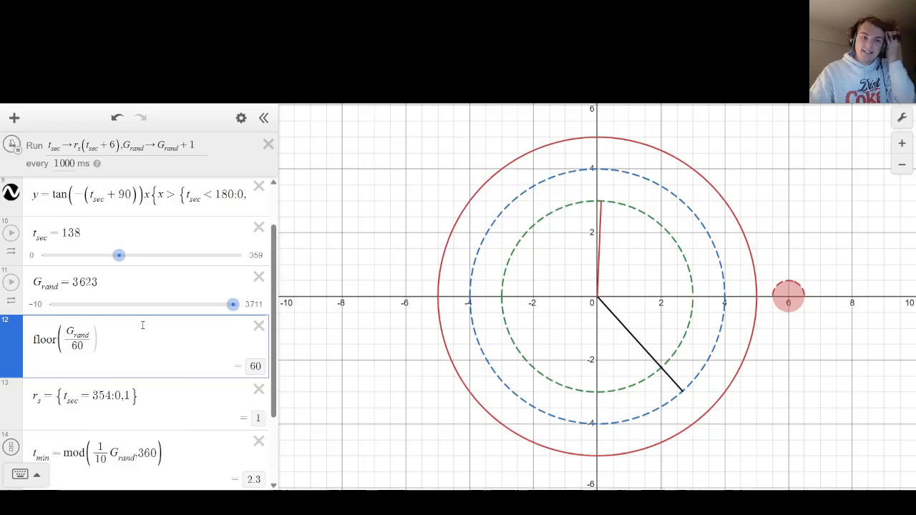
# Reduce the ticker interval to 100 ms and then 00 ms, and stop the ticker after advancing the clock.
pyautogui.click(65, 164)
pyautogui.press('BackSpace')
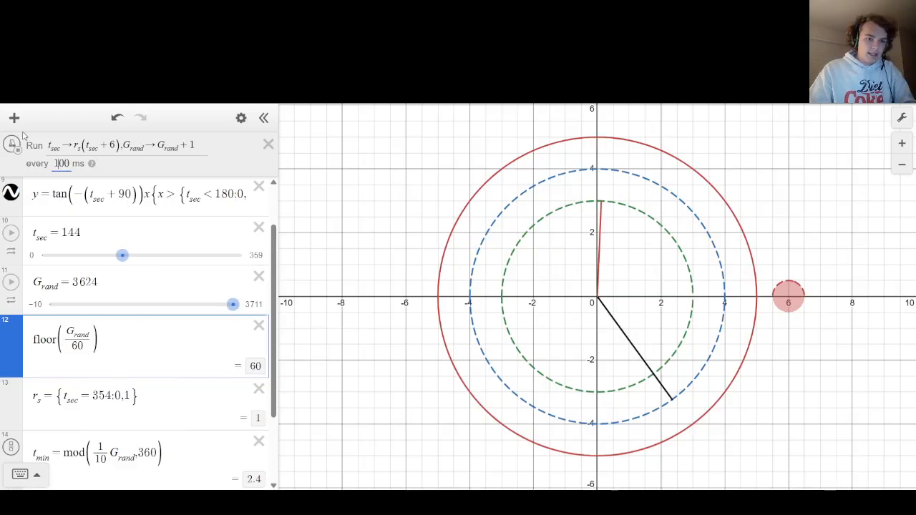
pyautogui.press('BackSpace')
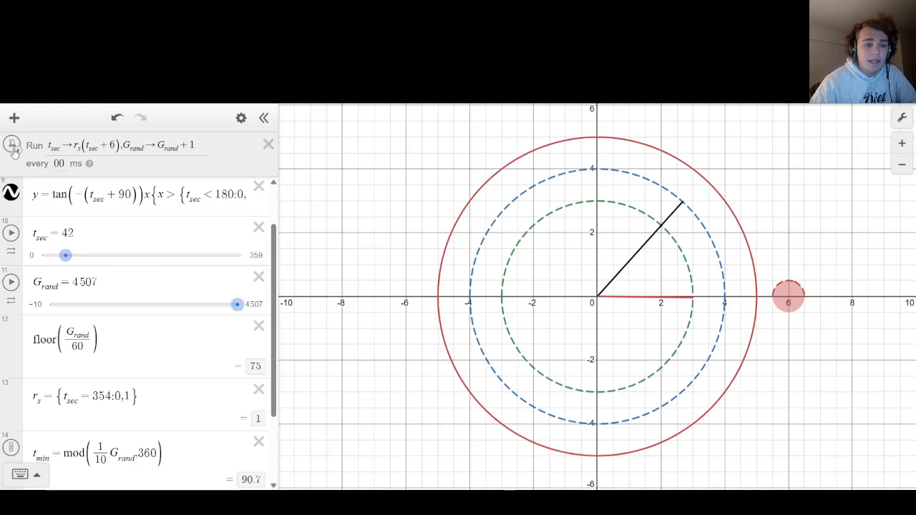
# Add the point (0, -6) as a new expression between the G_rand slider and the floor expression.
pyautogui.scroll(-3, 58, 290)
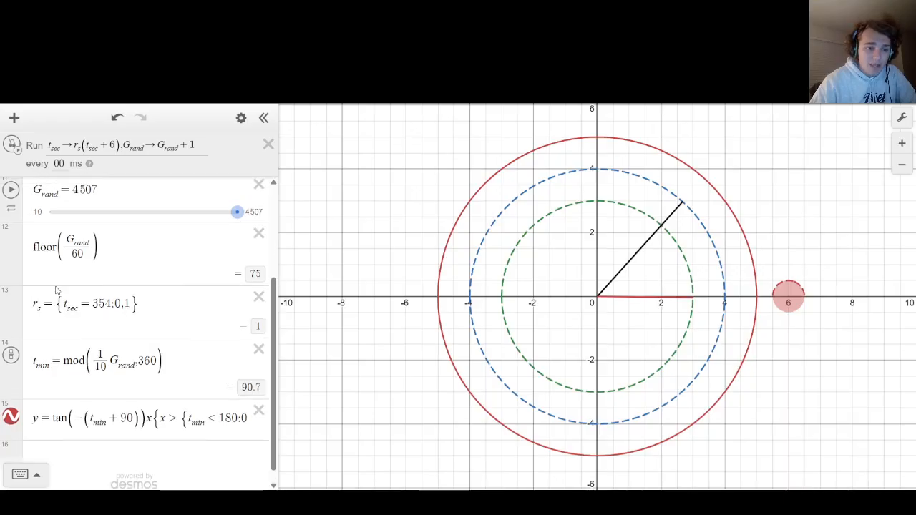
pyautogui.scroll(2, 57, 290)
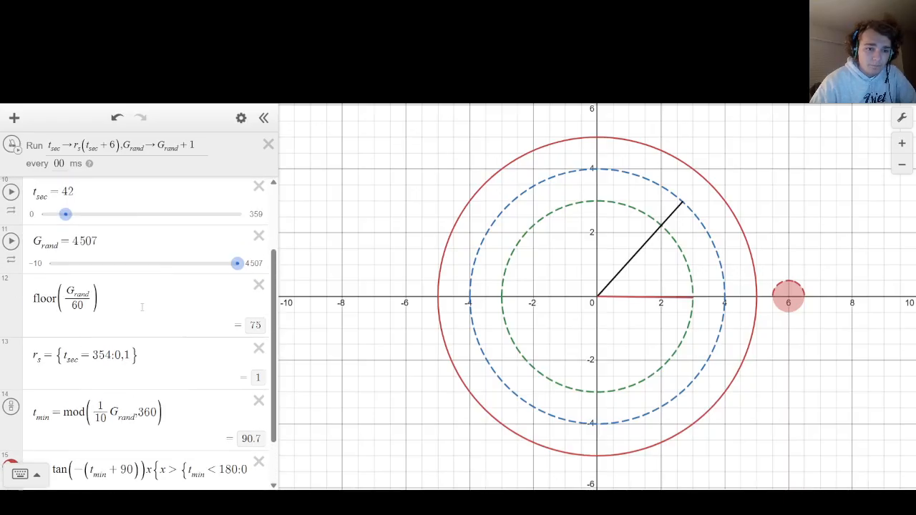
pyautogui.click(142, 307)
pyautogui.click(137, 242)
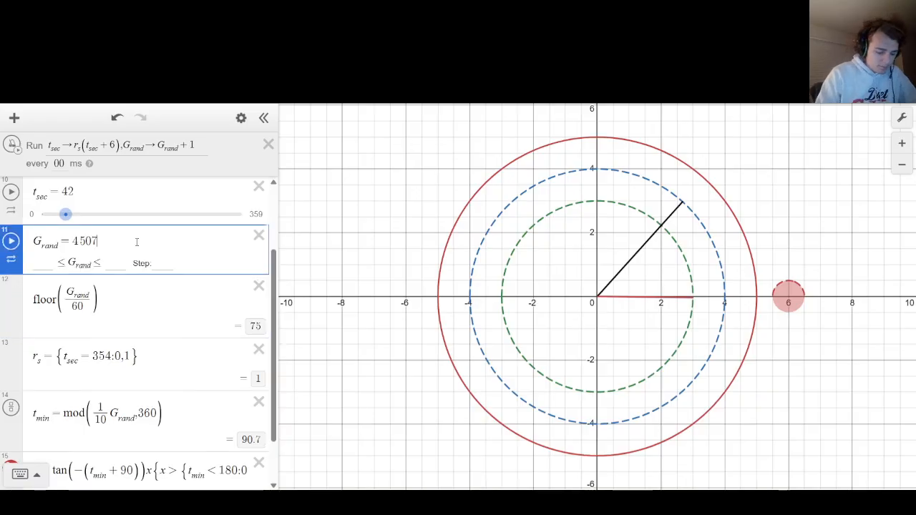
pyautogui.press('Return')
pyautogui.write('(0-')
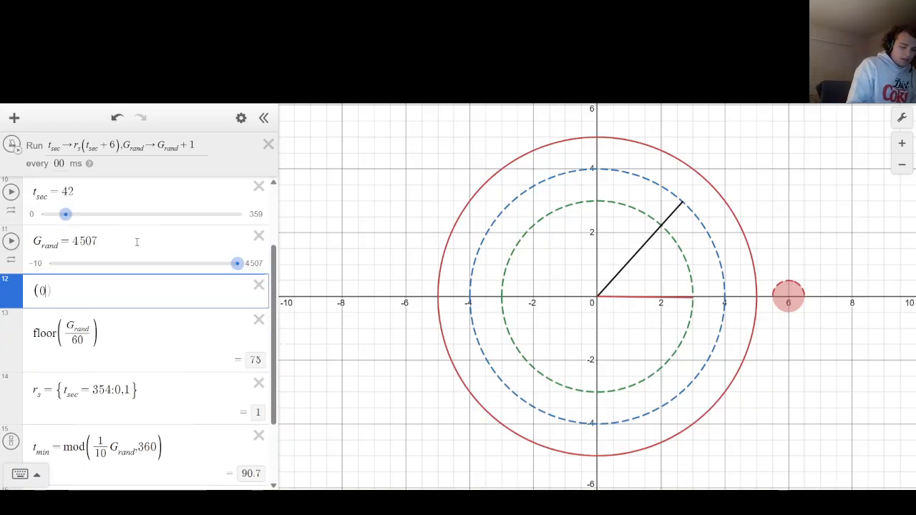
pyautogui.press('BackSpace')
pyautogui.write(',-6')
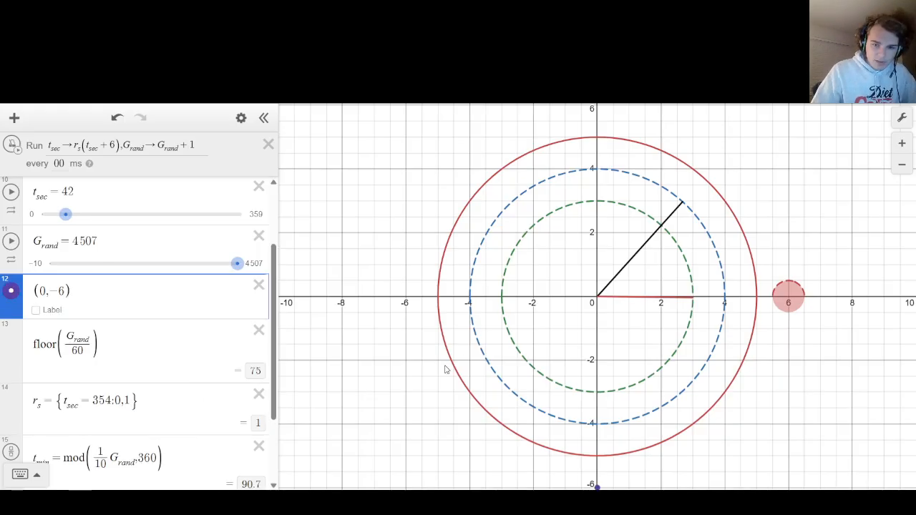
# Show the label of the point (0, -6), color it black, and hide the point marker.
pyautogui.moveTo(437, 395); pyautogui.dragTo(433, 378)
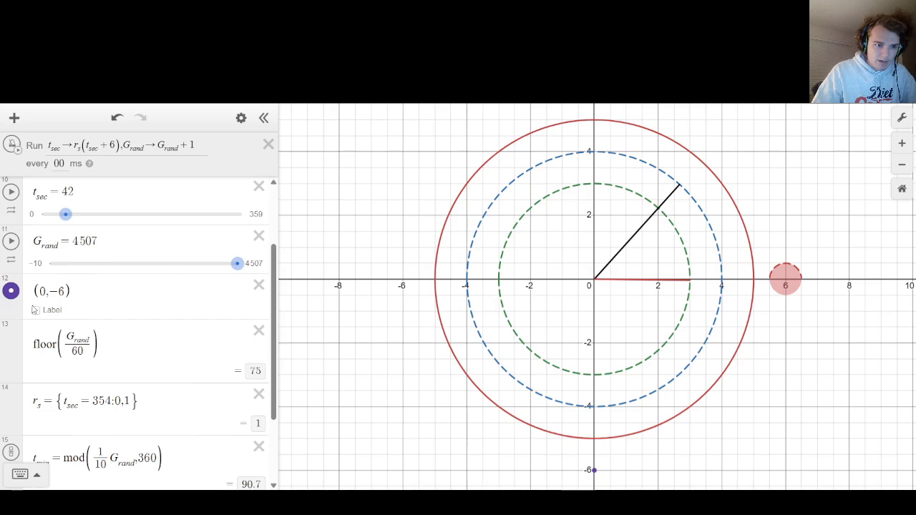
pyautogui.click(36, 310)
pyautogui.click(6, 297)
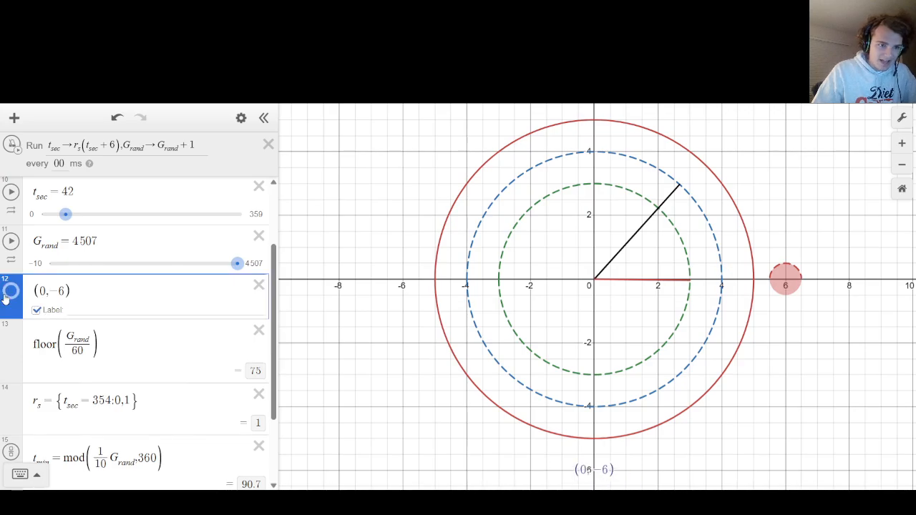
pyautogui.click(6, 295)
pyautogui.click(141, 399)
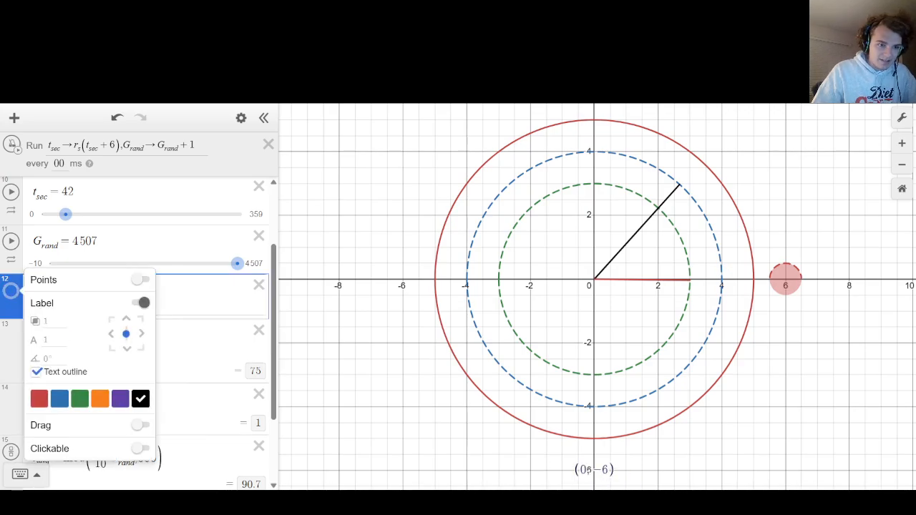
pyautogui.click(16, 296)
pyautogui.click(13, 293)
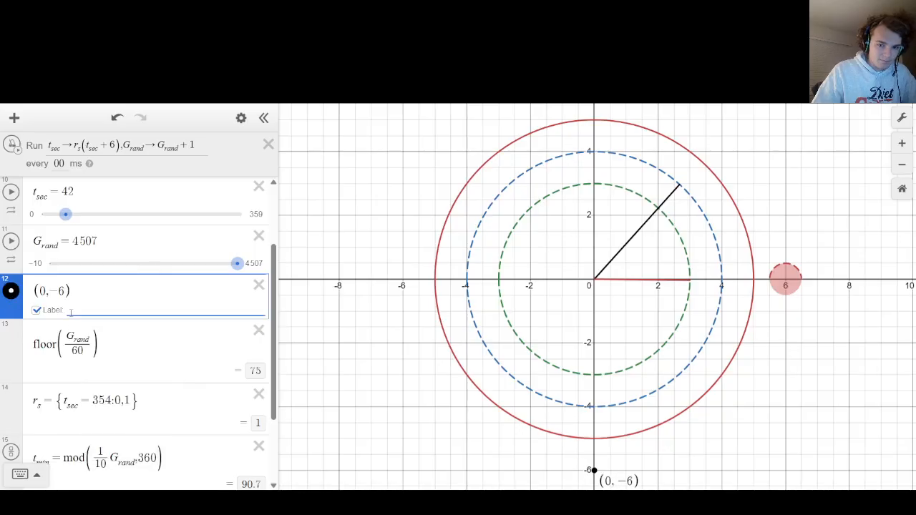
pyautogui.click(8, 296)
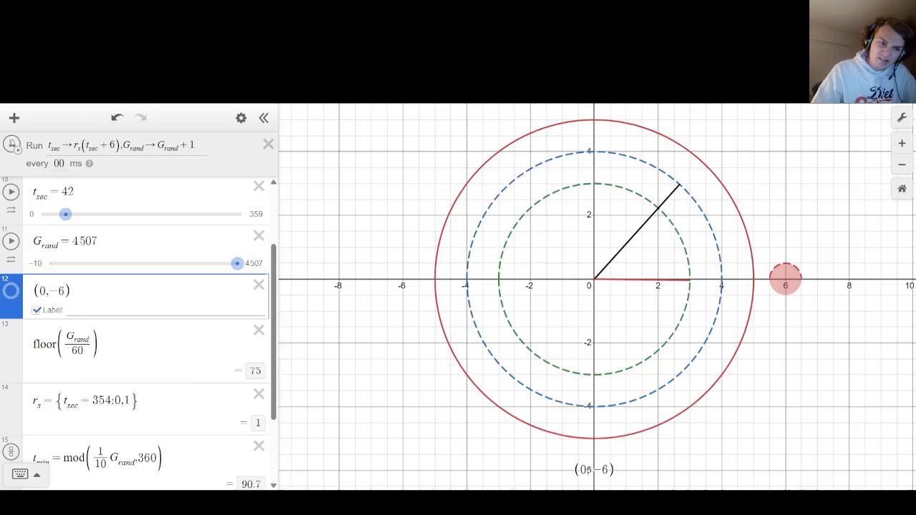
pyautogui.click(78, 313)
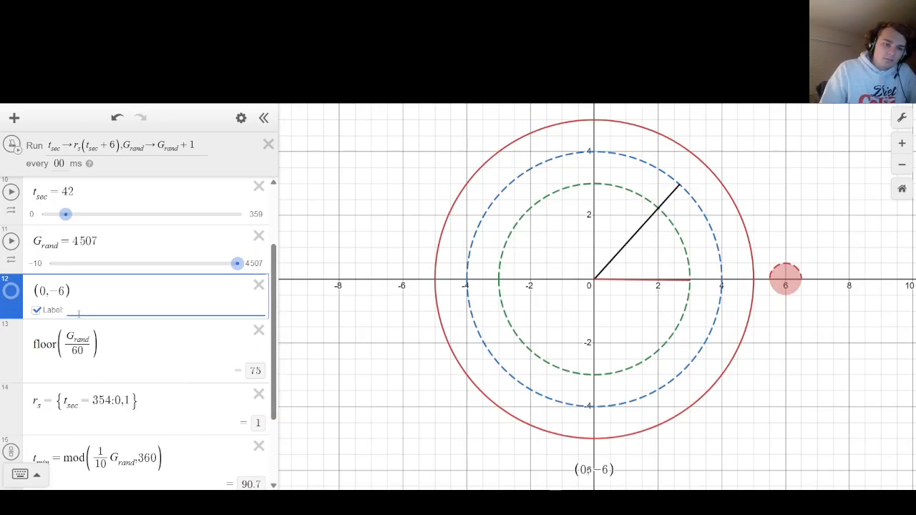
# Duplicate the floor(G_rand/60) expression below itself and change the copy's denominator to 3600.
pyautogui.click(89, 344)
pyautogui.hotkey('ctrl', 'a')
pyautogui.hotkey('ctrl', 'c')
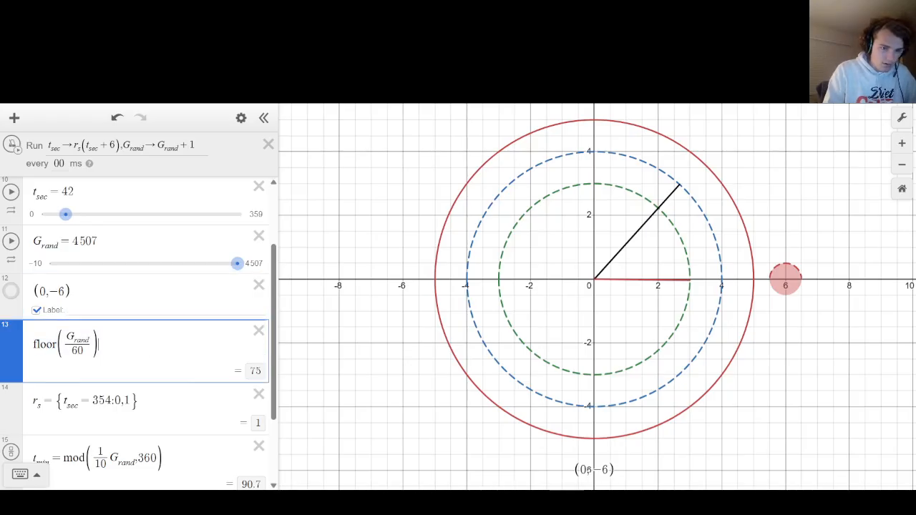
pyautogui.press('Return')
pyautogui.hotkey('ctrl', 'v')
pyautogui.click(72, 414)
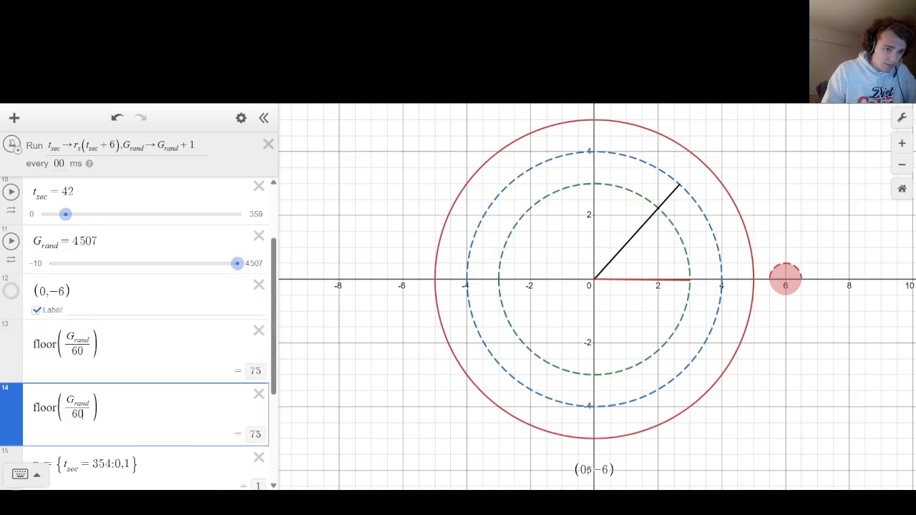
pyautogui.write('3')
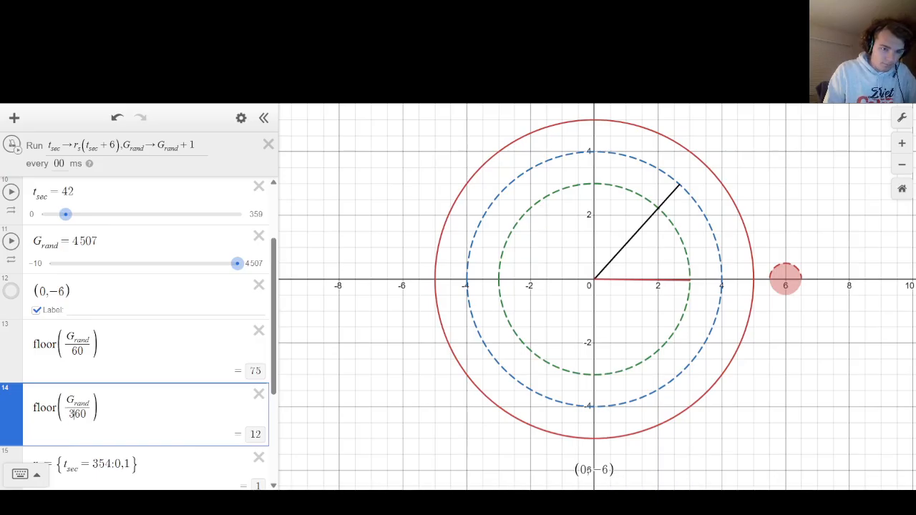
pyautogui.press('Right')
pyautogui.write('0')
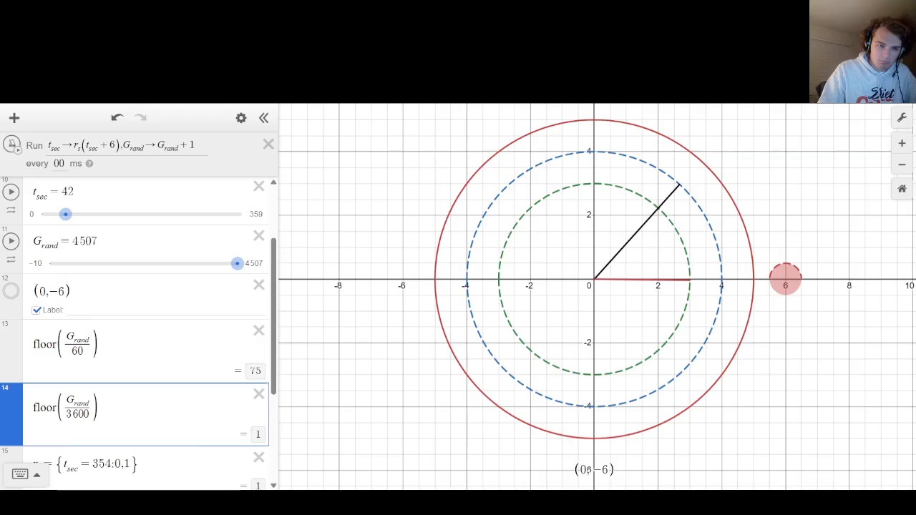
# Wrap the floor(G_rand/60) expression in a mod function with modulus 60.
pyautogui.click(62, 344)
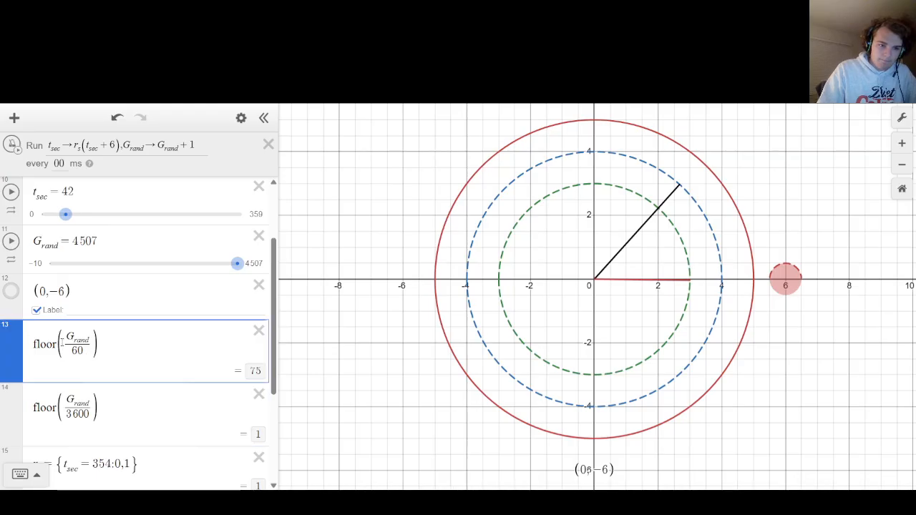
pyautogui.click(32, 344)
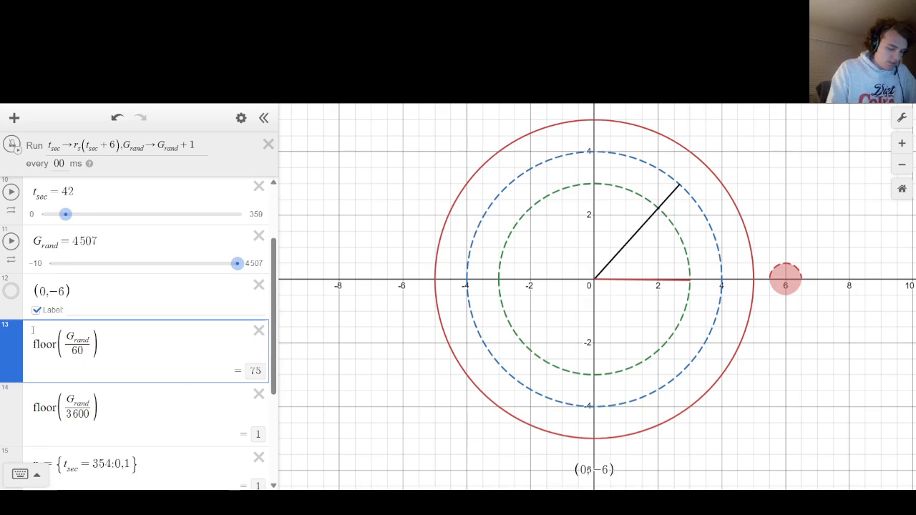
pyautogui.write('mod(')
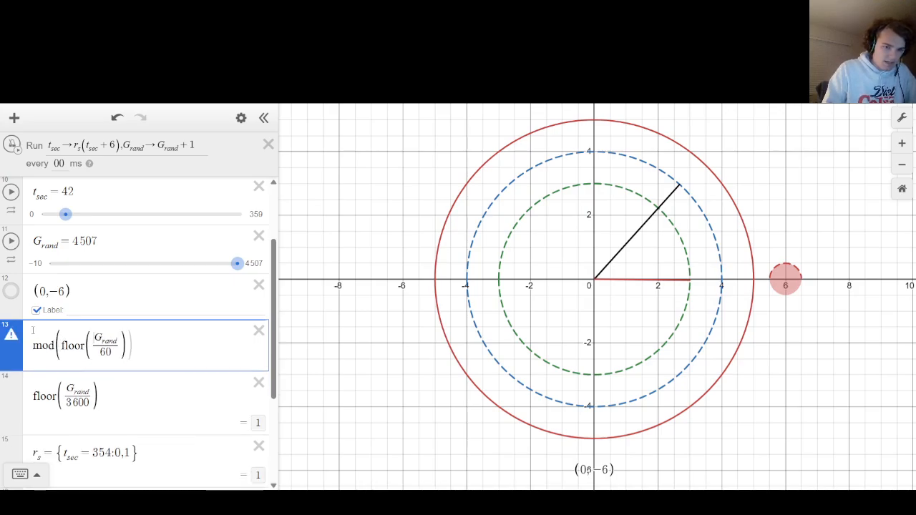
pyautogui.write(',')
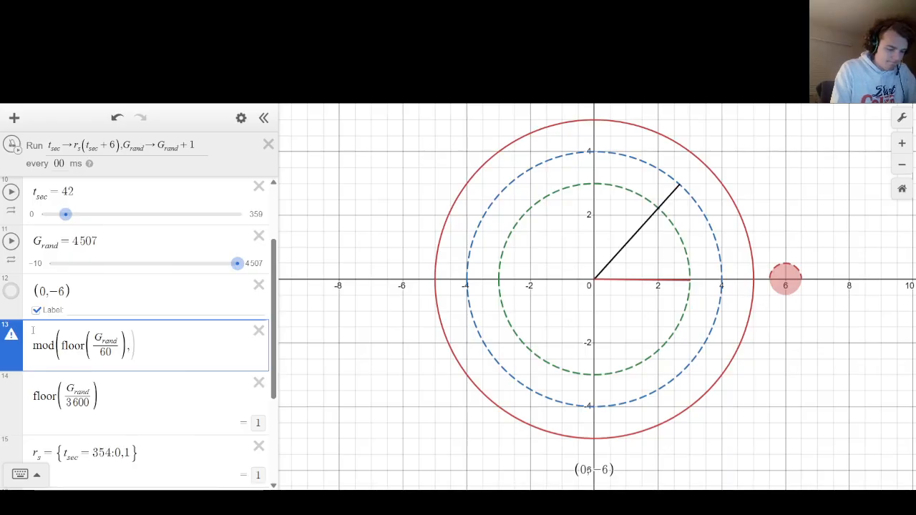
pyautogui.write('60)')
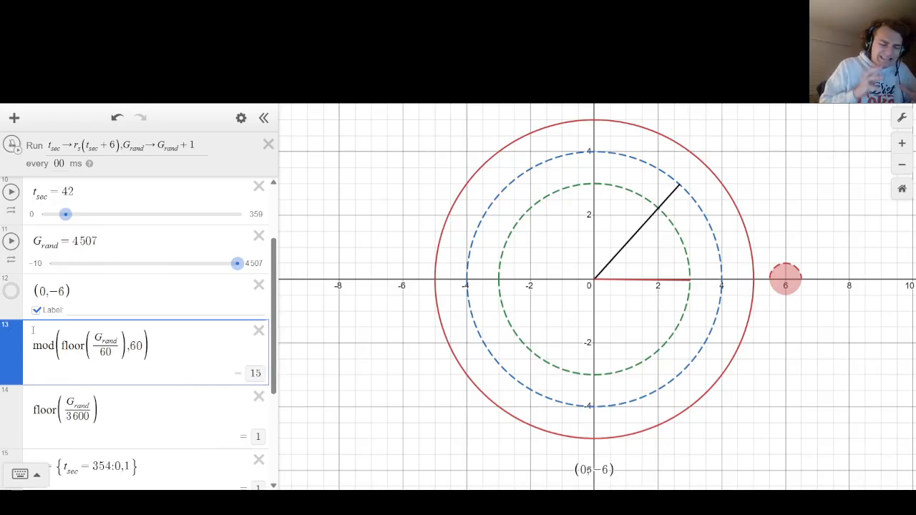
# Wrap the floor(G_rand/3600) expression in a mod function with modulus 12.
pyautogui.press('Down')
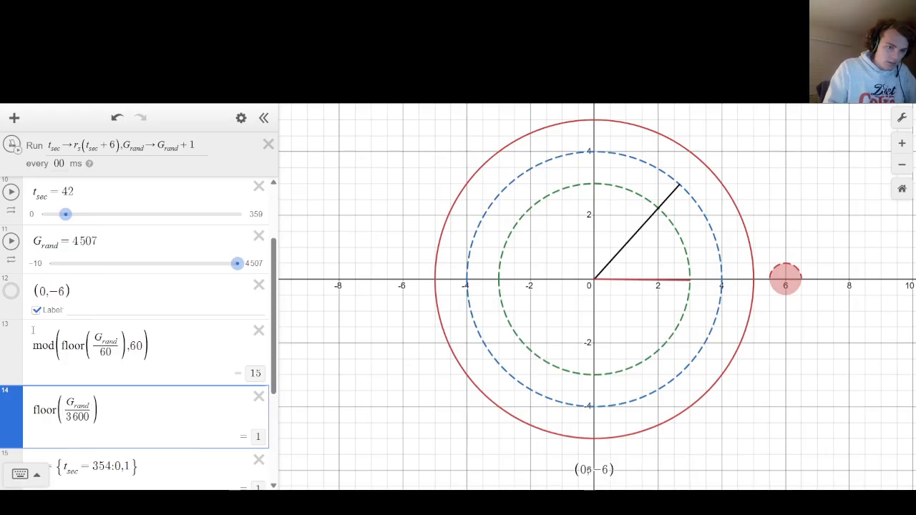
pyautogui.press('Left')
pyautogui.press('Left')
pyautogui.press('Left')
pyautogui.write('mod(')
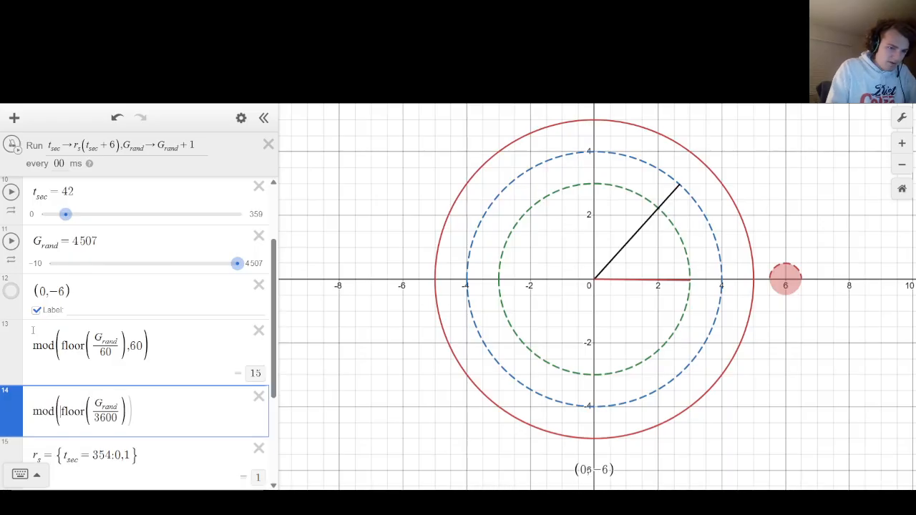
pyautogui.press('Right')
pyautogui.press('Right')
pyautogui.press('Right')
pyautogui.press('Right')
pyautogui.press('Right')
pyautogui.press('Right')
pyautogui.press('Right')
pyautogui.press('Right')
pyautogui.press('Right')
pyautogui.press('Right')
pyautogui.press('Right')
pyautogui.press('Right')
pyautogui.press('Right')
pyautogui.press('Right')
pyautogui.press('Right')
pyautogui.press('Right')
pyautogui.press('Right')
pyautogui.press('Right')
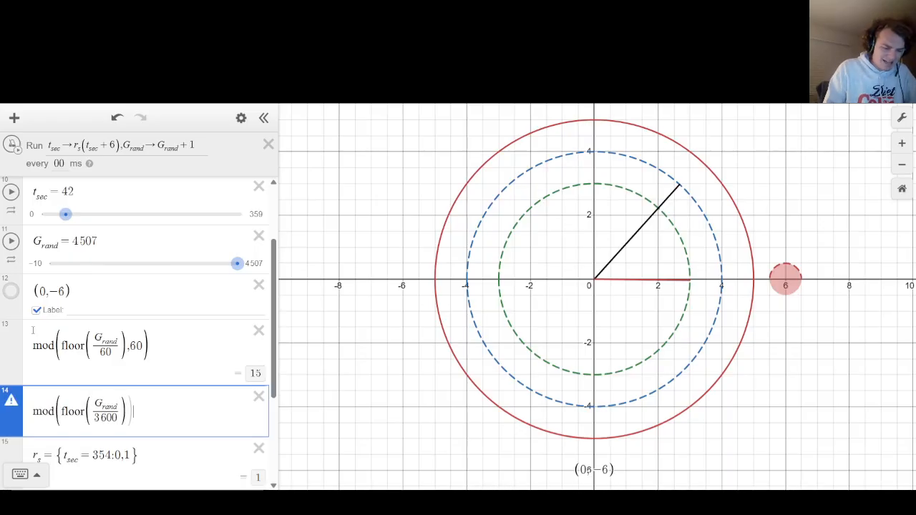
pyautogui.write(',12)')
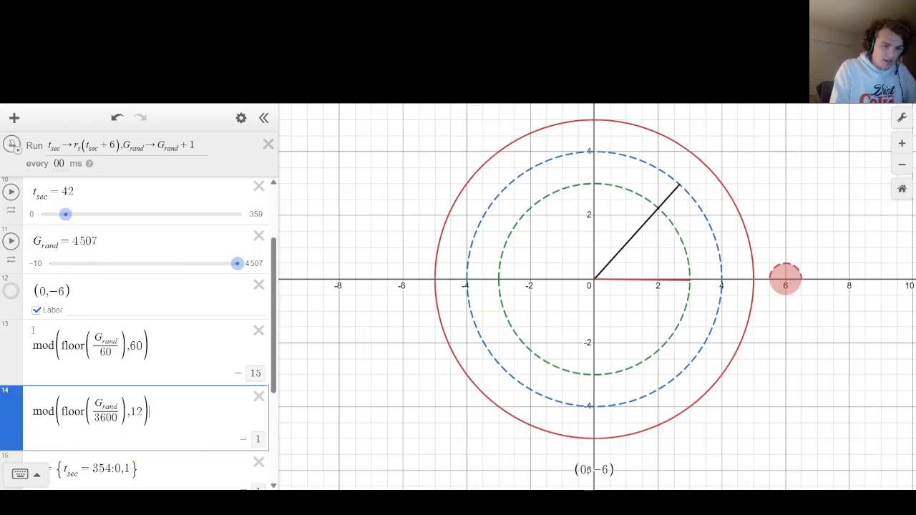
pyautogui.scroll(-1, 32, 329)
pyautogui.scroll(1, 28, 326)
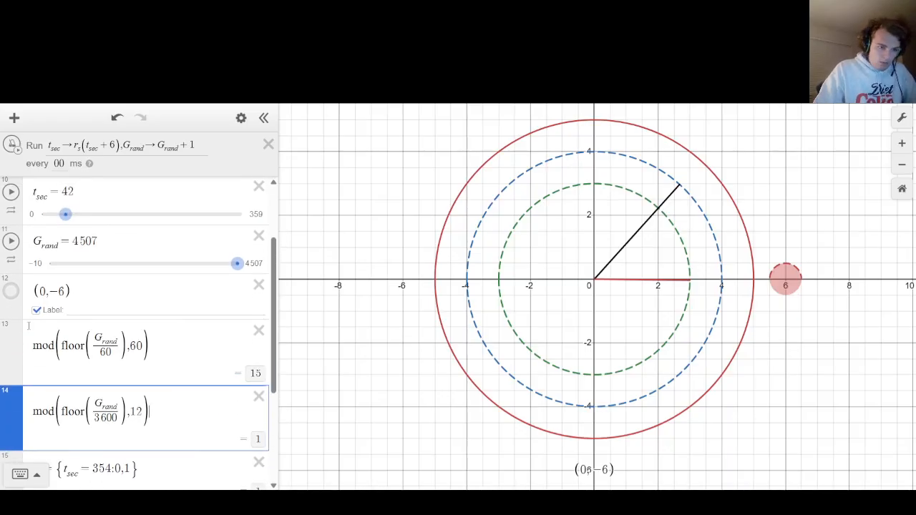
# Assign the modulus-60 expression to the variable m_rel and the modulus-12 expression to h_rel.
pyautogui.click(33, 345)
pyautogui.write('in')
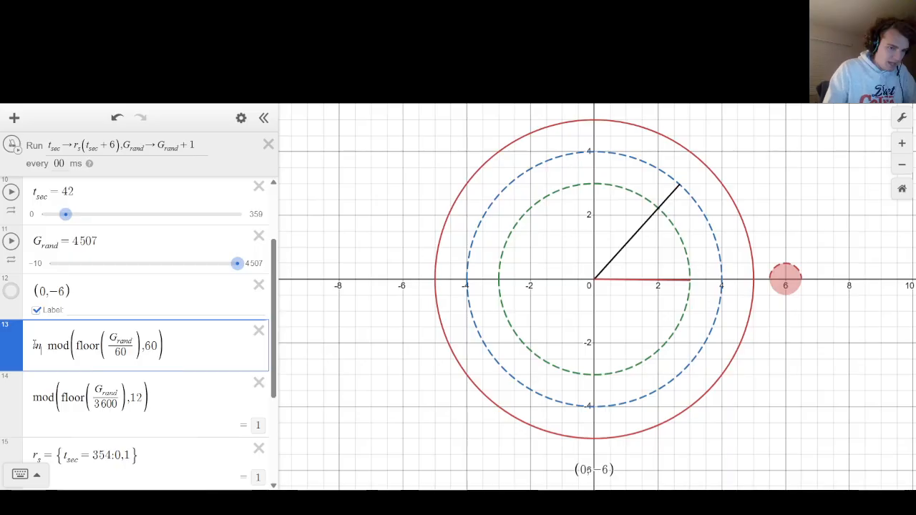
pyautogui.write('_rel=')
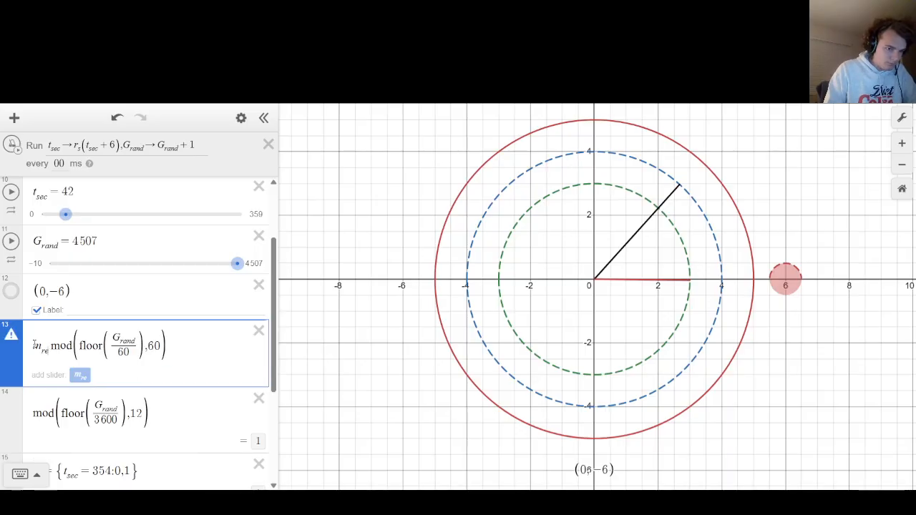
pyautogui.press('Down')
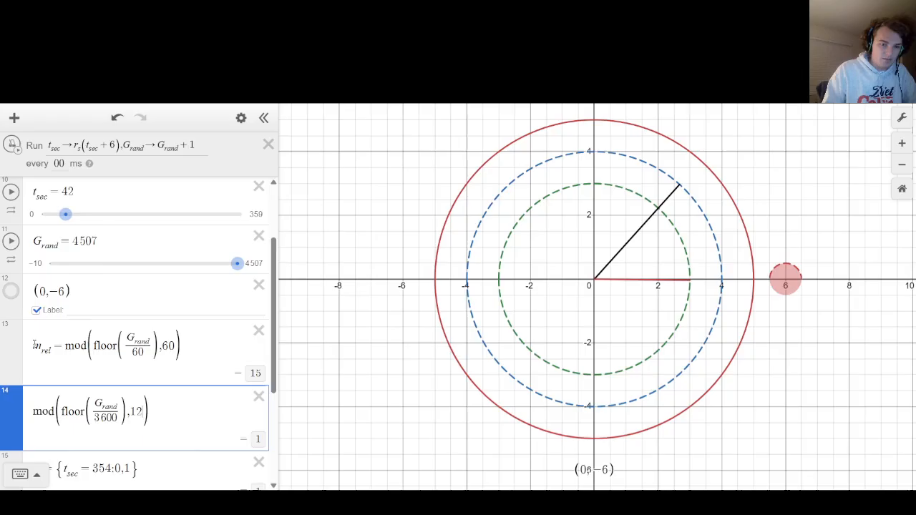
pyautogui.write('m')
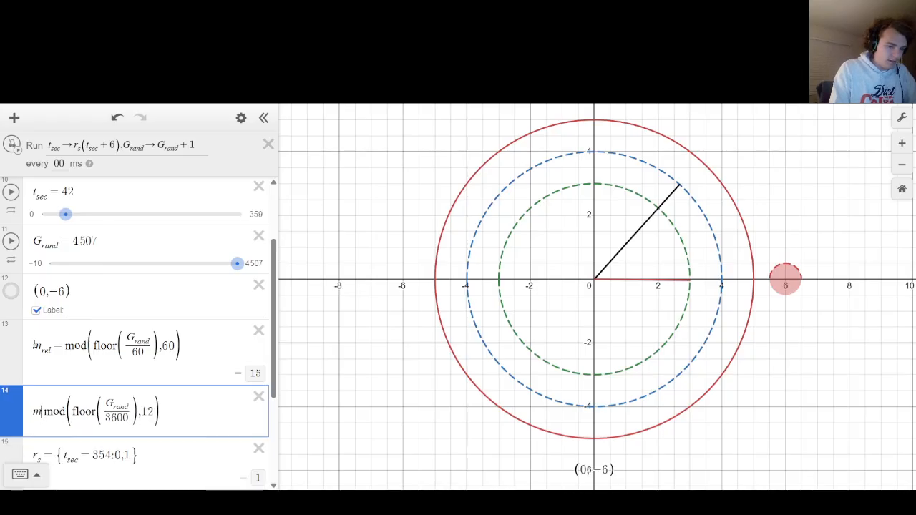
pyautogui.press('BackSpace')
pyautogui.write('h_rel')
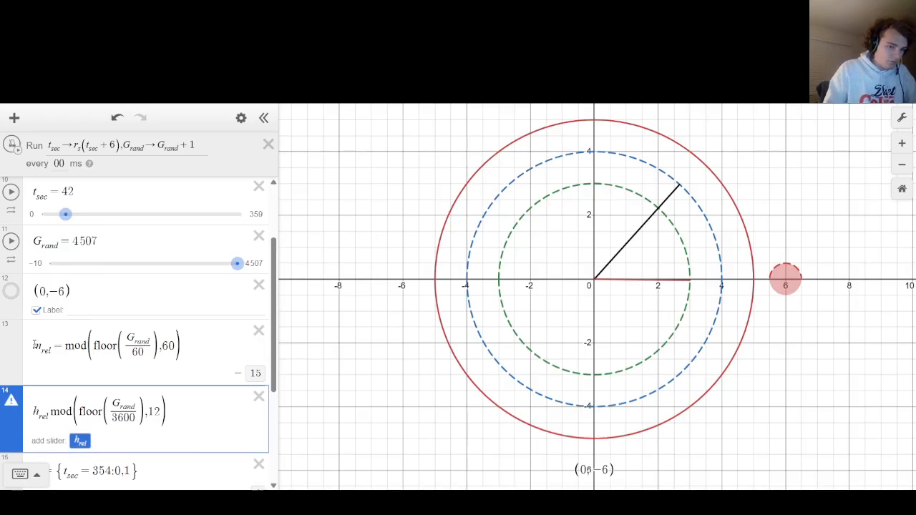
pyautogui.write('=')
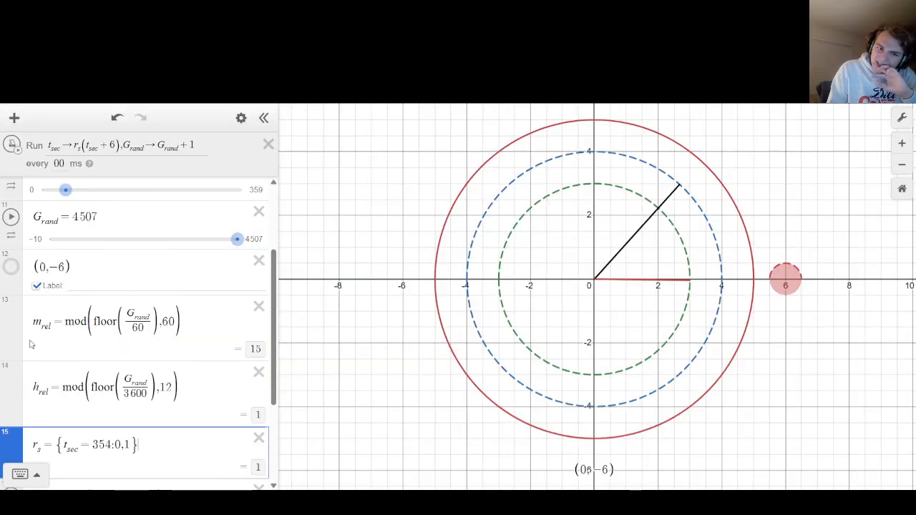
# Add the expression s_rel = t_sec/6 directly below the h_rel definition.
pyautogui.press('Return')
pyautogui.write('s_rel ')
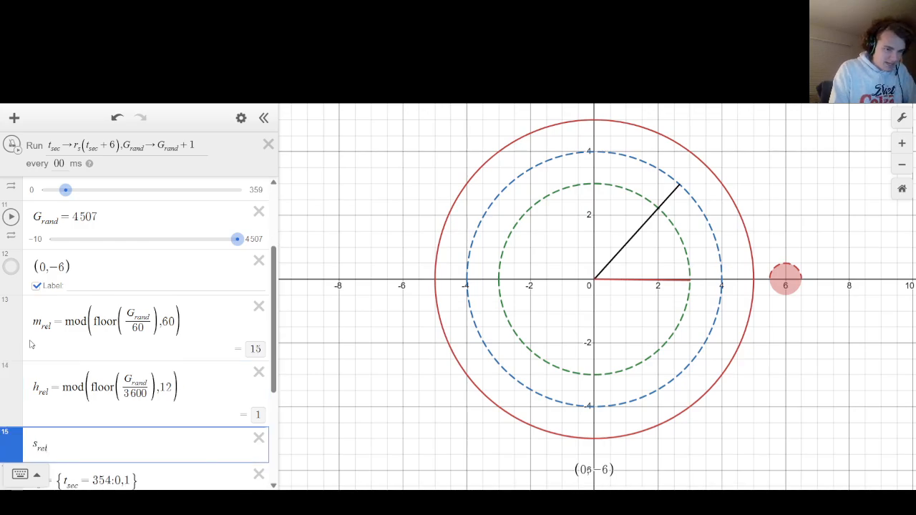
pyautogui.write('= t')
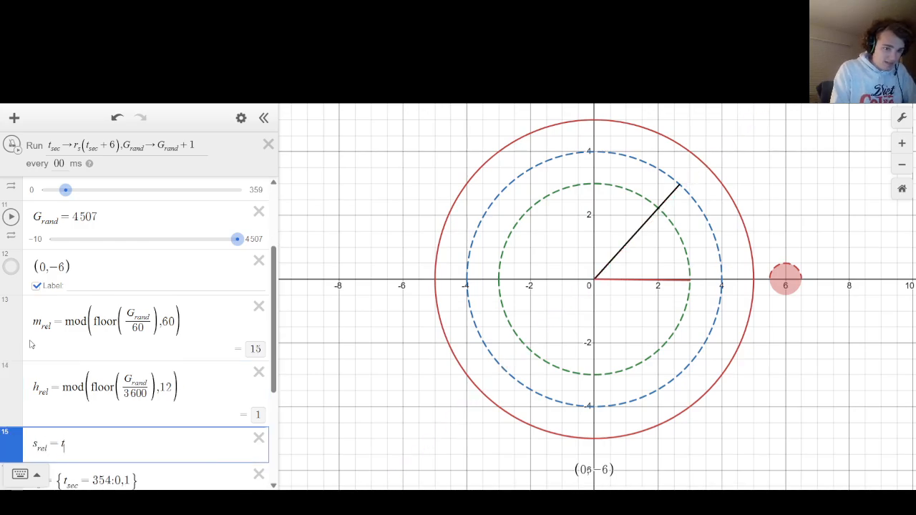
pyautogui.write('_sec/6')
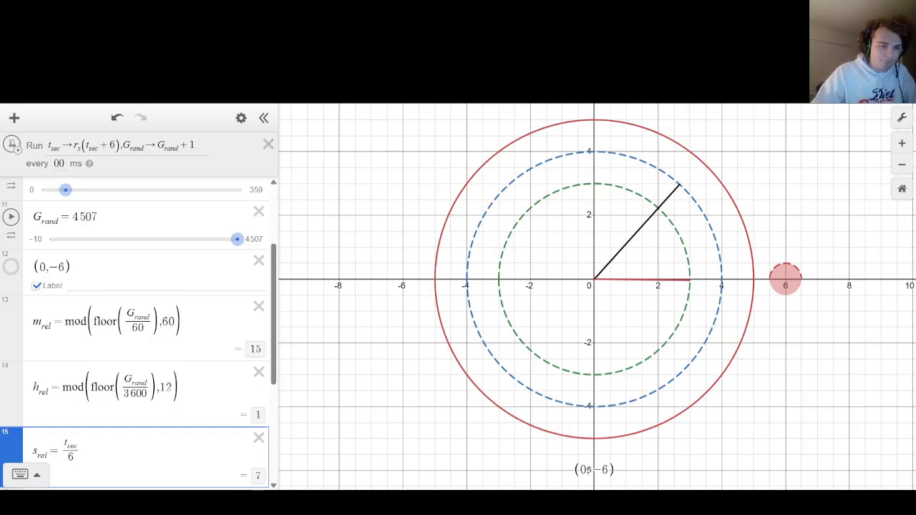
# Insert a folder named "Digital Display" between the point (0, -6) and the m_rel definition.
pyautogui.scroll(-1, 133, 225)
pyautogui.click(133, 225)
pyautogui.press('Return')
pyautogui.write('folde')
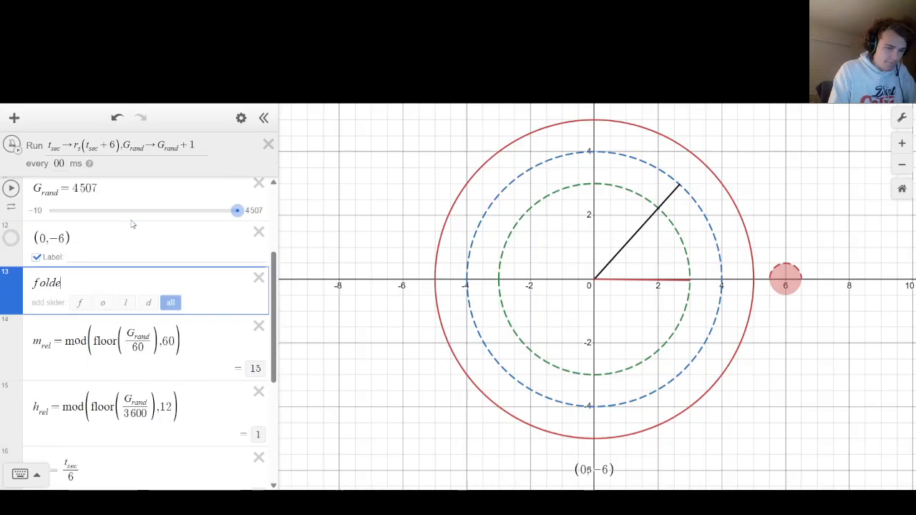
pyautogui.write('rDigital Di')
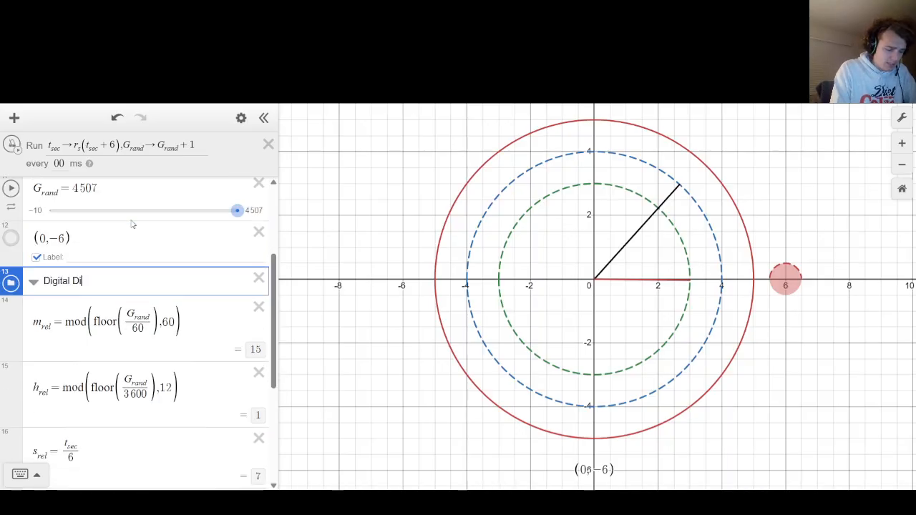
pyautogui.write('splay')
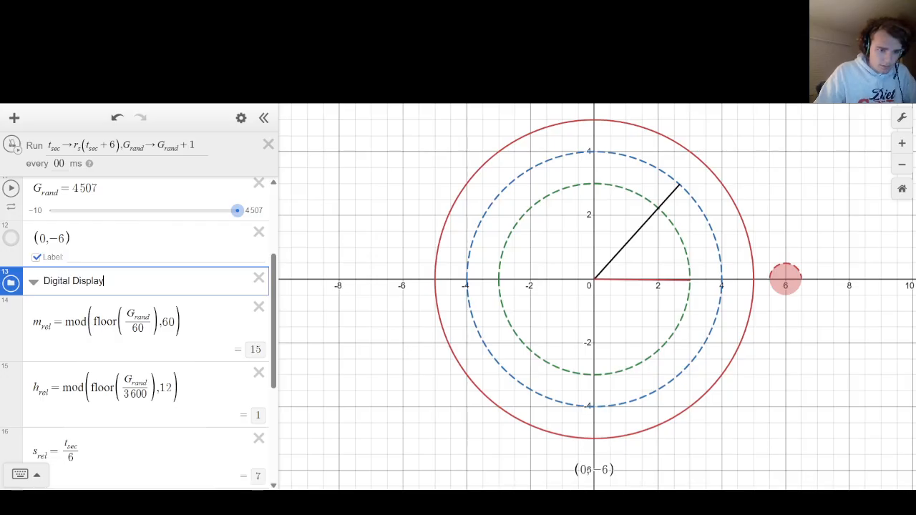
# Move s_rel, m_rel and h_rel into the Digital Display folder, with s_rel first.
pyautogui.moveTo(4, 466); pyautogui.dragTo(1, 341)
pyautogui.scroll(-1, 1, 351)
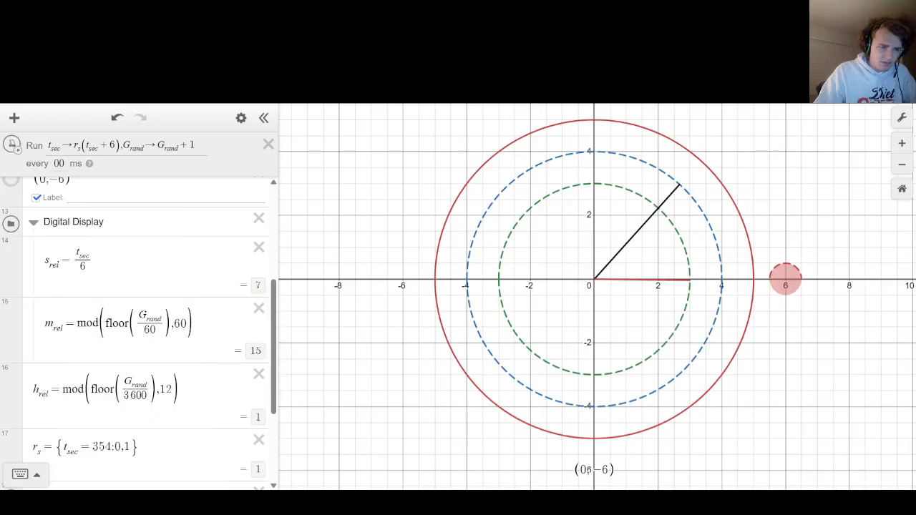
pyautogui.moveTo(10, 387); pyautogui.dragTo(10, 384)
pyautogui.scroll(-1, 144, 358)
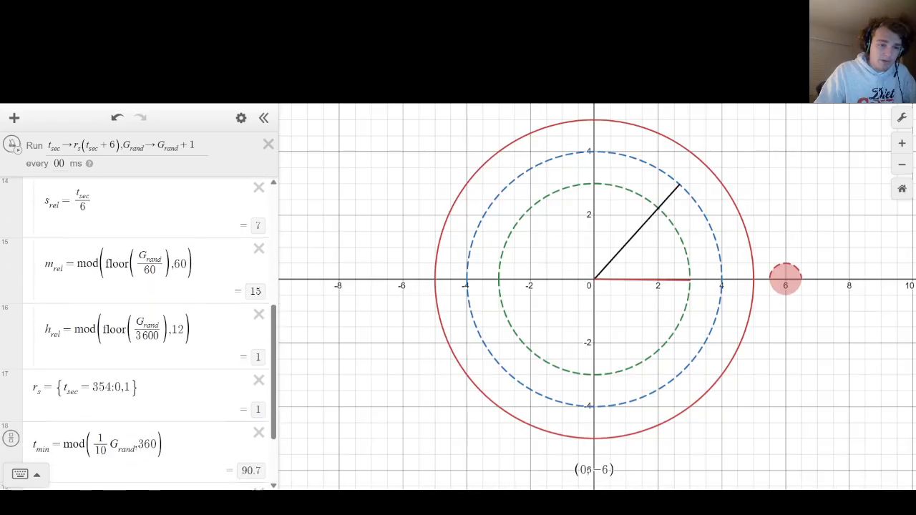
# Add an empty expression at the end of the Digital Display folder and move the point (0, -6) in below h_rel.
pyautogui.click(206, 335)
pyautogui.press('Return')
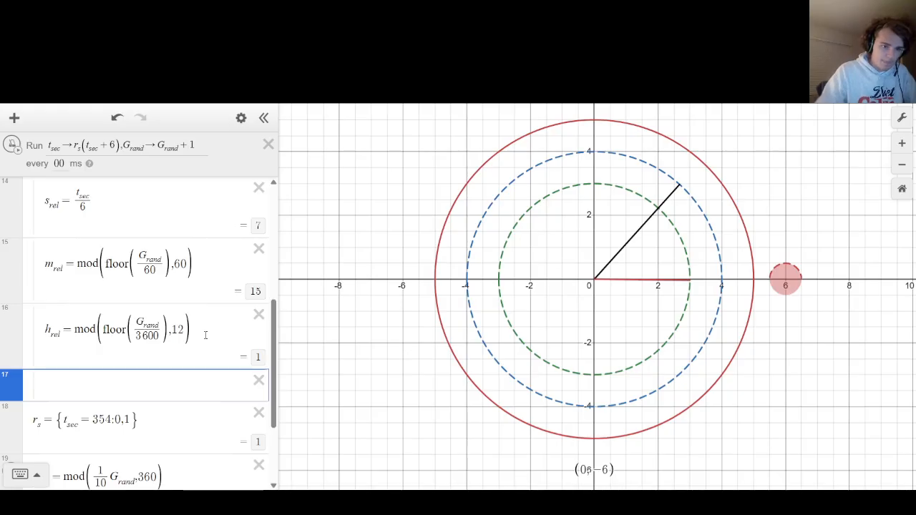
pyautogui.scroll(-2, 93, 329)
pyautogui.scroll(8, 94, 328)
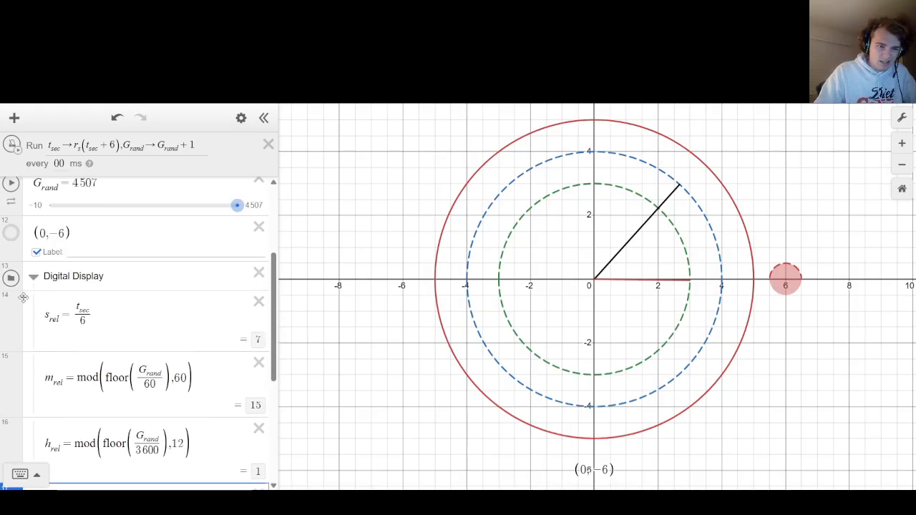
pyautogui.click(5, 403)
pyautogui.moveTo(5, 403); pyautogui.dragTo(9, 279)
pyautogui.scroll(1, 141, 289)
# Start the label of the point (0, -6) with the hour term ${h_rel}h followed by a dash.
pyautogui.click(122, 331)
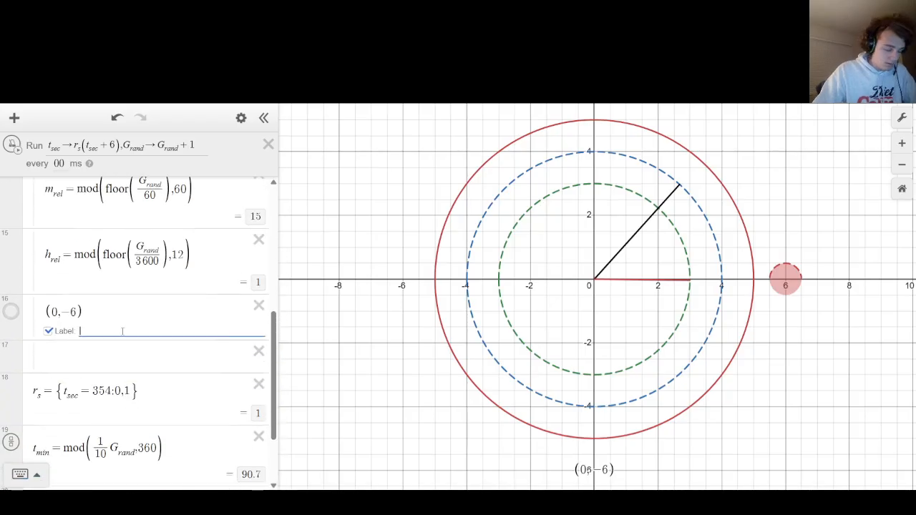
pyautogui.scroll(1, 122, 332)
pyautogui.scroll(3, 123, 331)
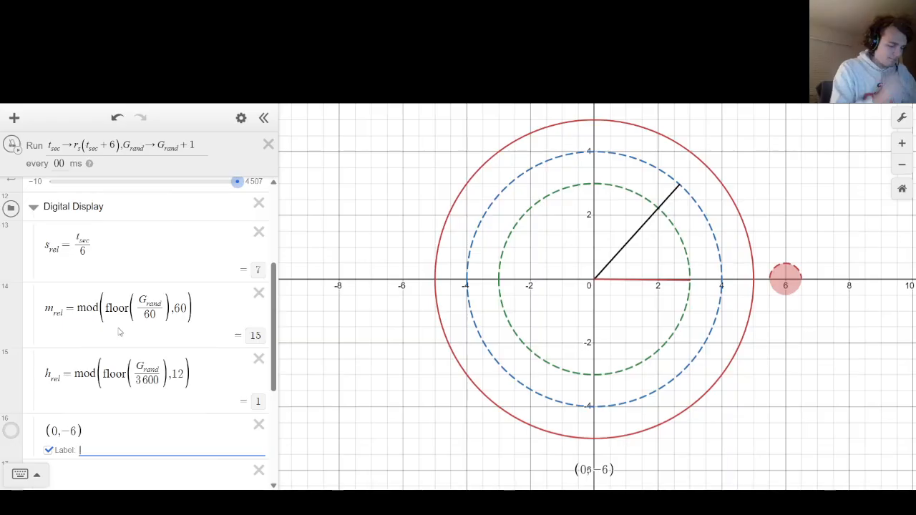
pyautogui.write('${')
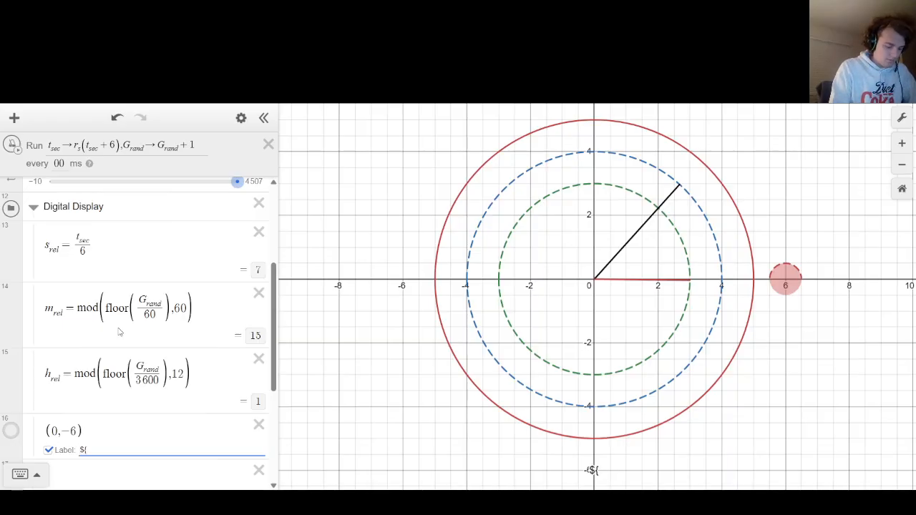
pyautogui.write('h_Rel}')
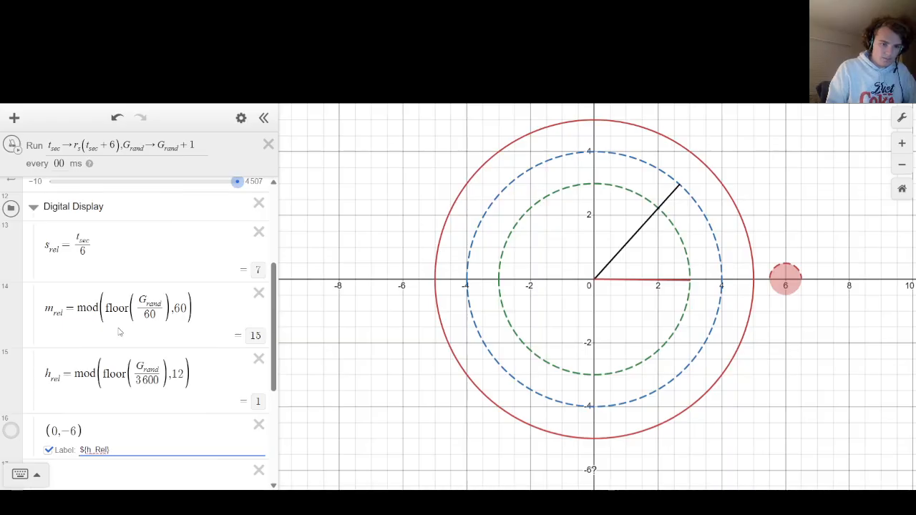
pyautogui.press('BackSpace')
pyautogui.write('r')
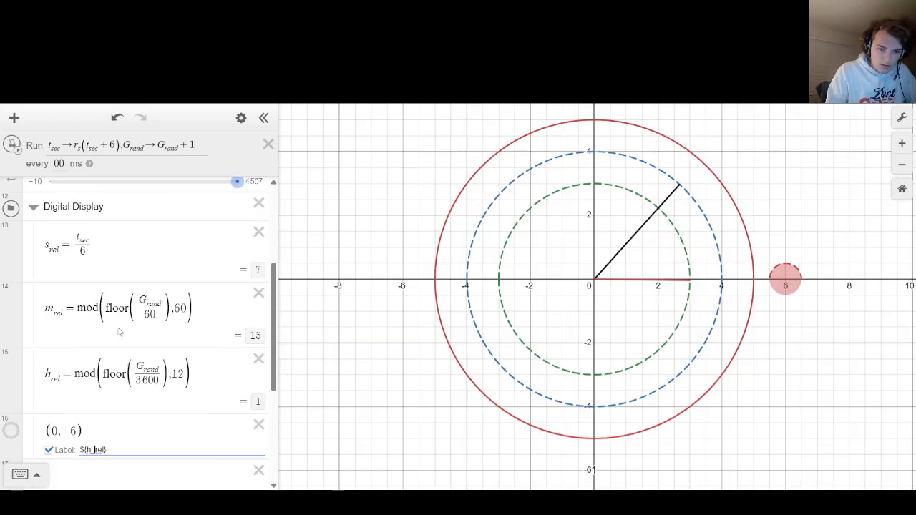
pyautogui.write('h')
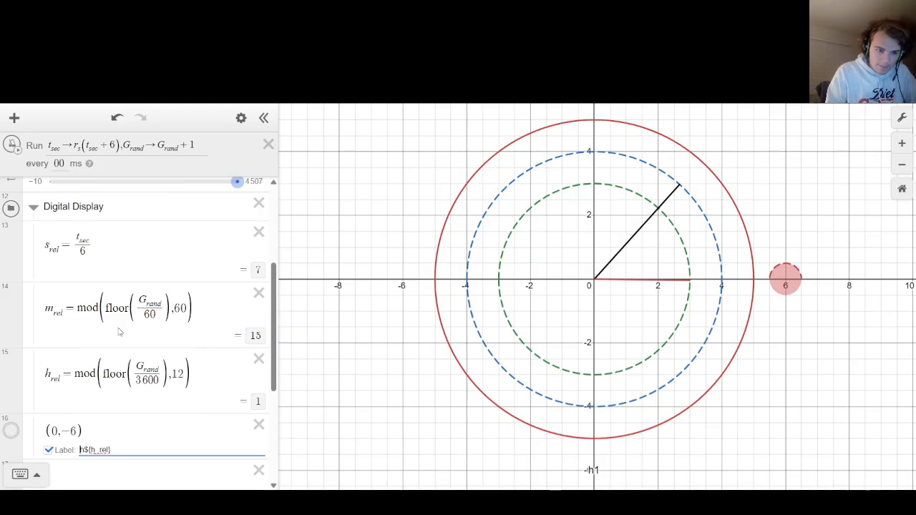
pyautogui.press('BackSpace')
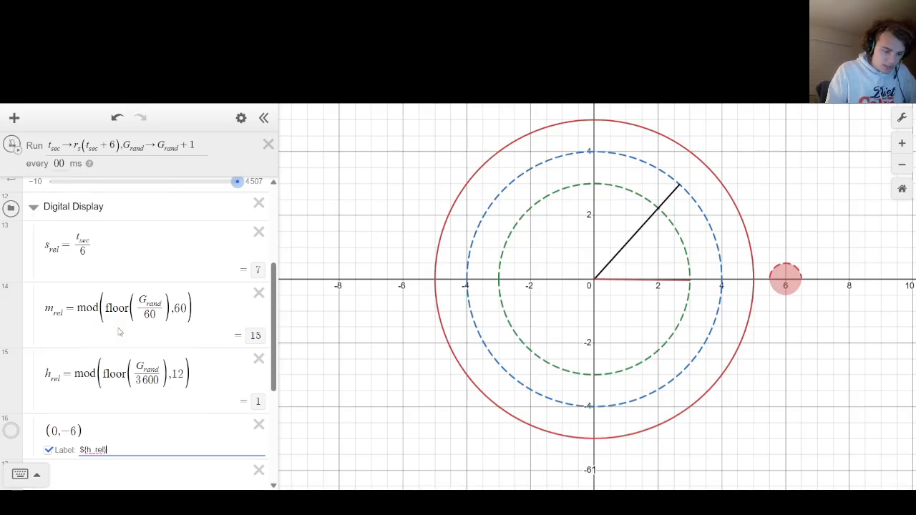
pyautogui.write('h')
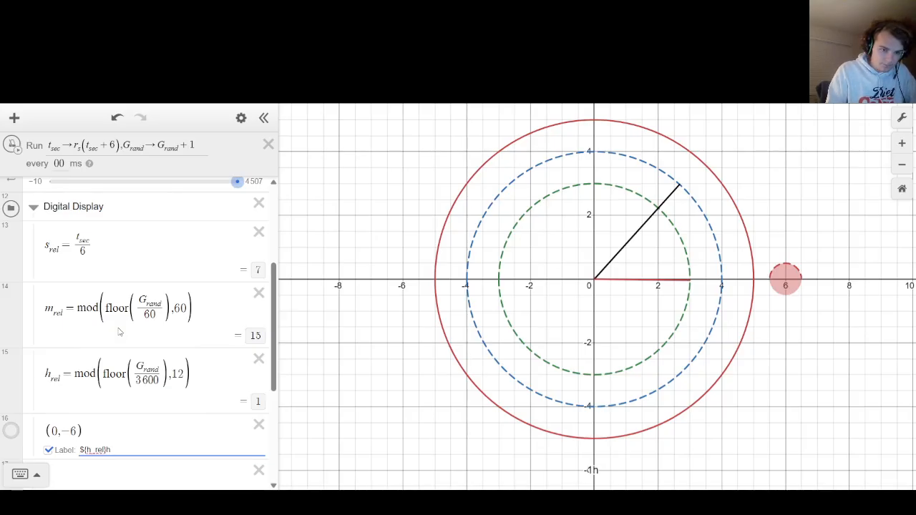
pyautogui.press('BackSpace')
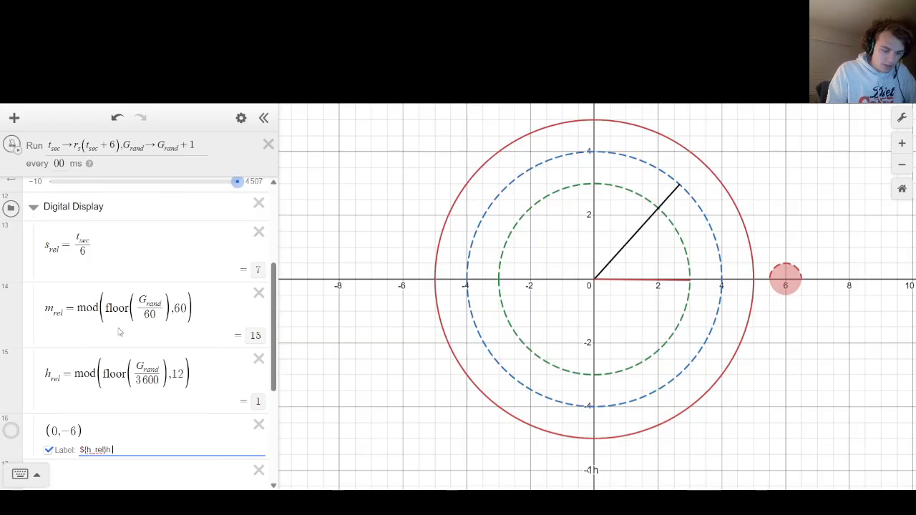
pyautogui.write('-')
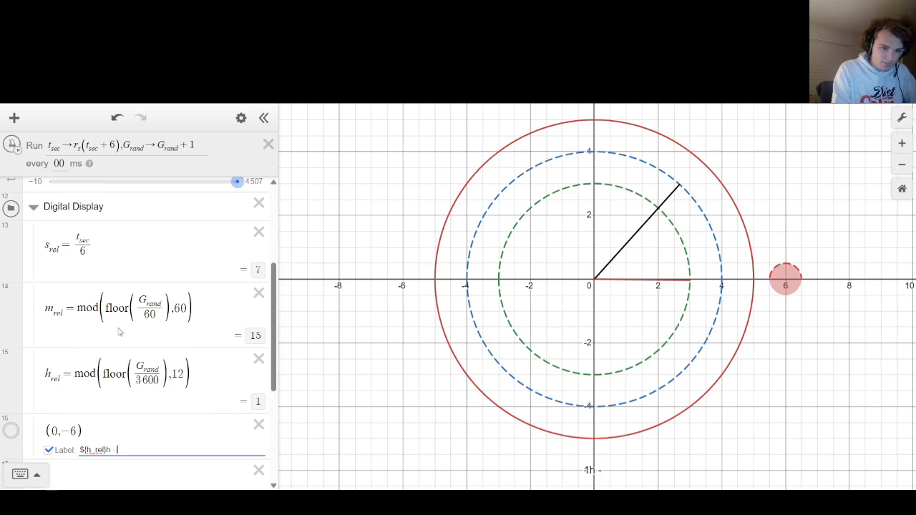
# Append the minute term with m_rel and suffix m, a dash, and the second term with s_rel to the point's label.
pyautogui.write('$')
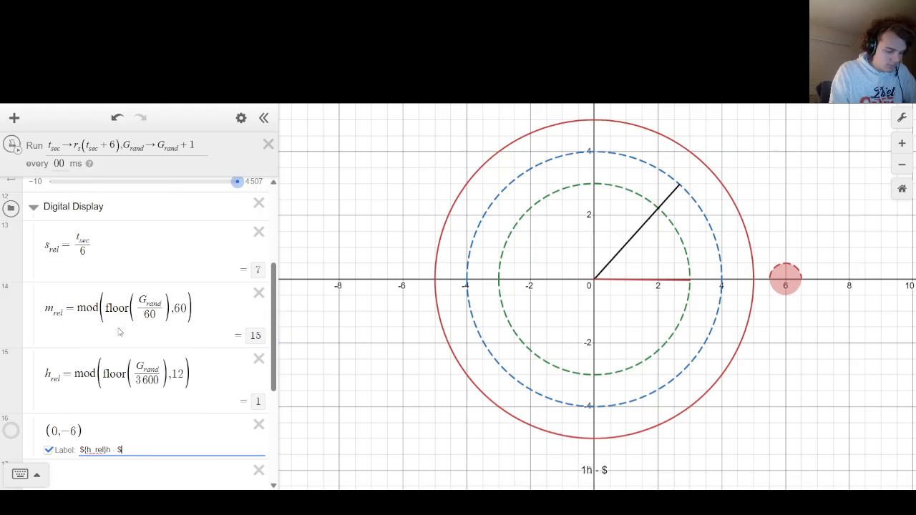
pyautogui.write('m_rel}')
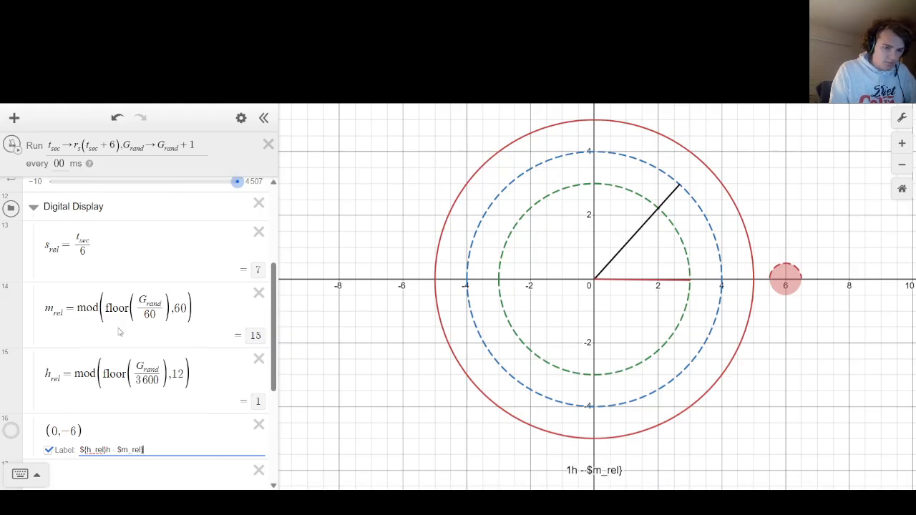
pyautogui.write('m - ')
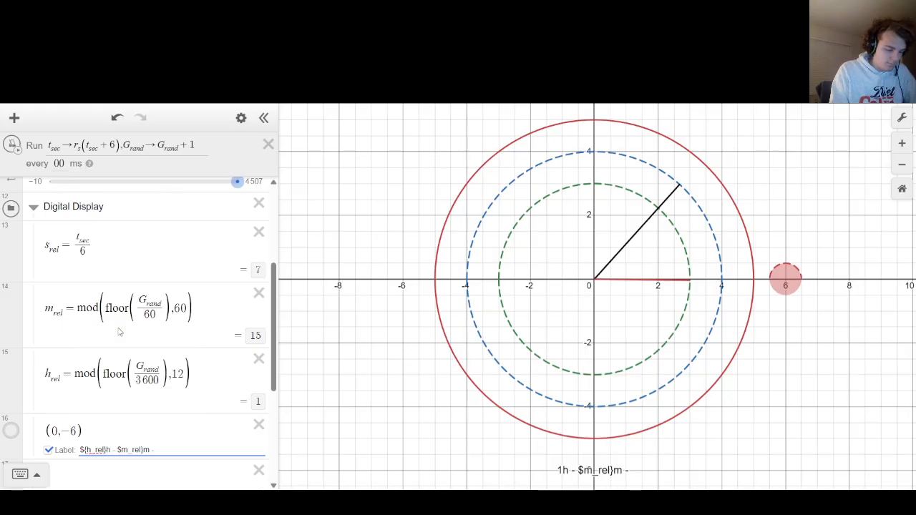
pyautogui.write('$s_')
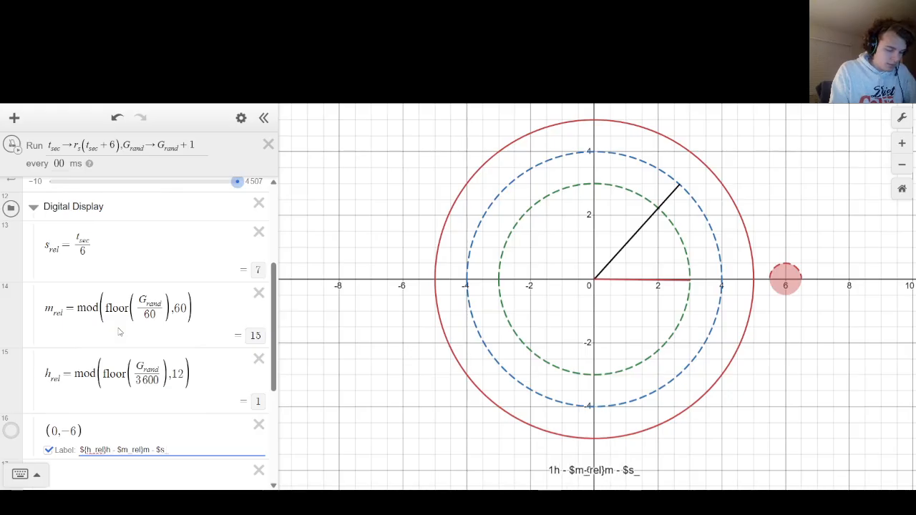
pyautogui.write('rel')
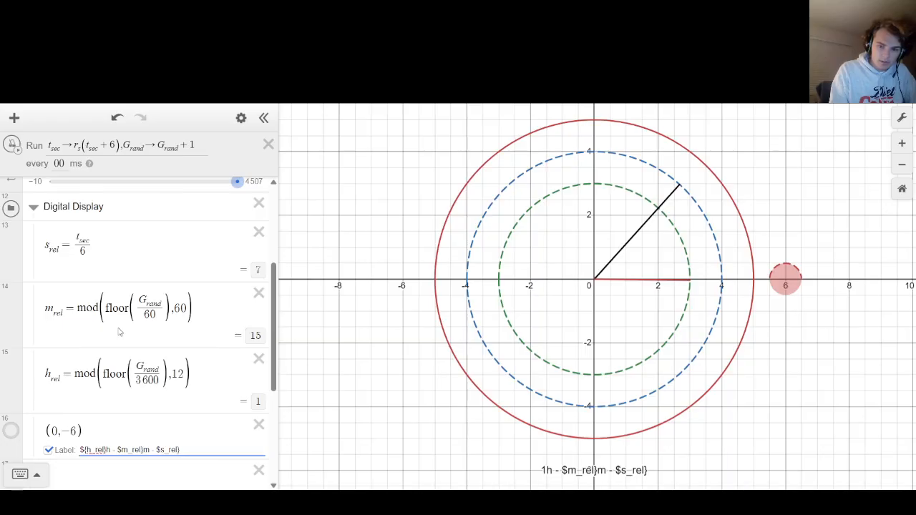
# Insert the missing opening braces before s_rel and m_rel and end the label with s, giving ${h_rel}h - ${m_rel}m - ${s_rel}s.
pyautogui.press('Left')
pyautogui.press('Left')
pyautogui.write('{')
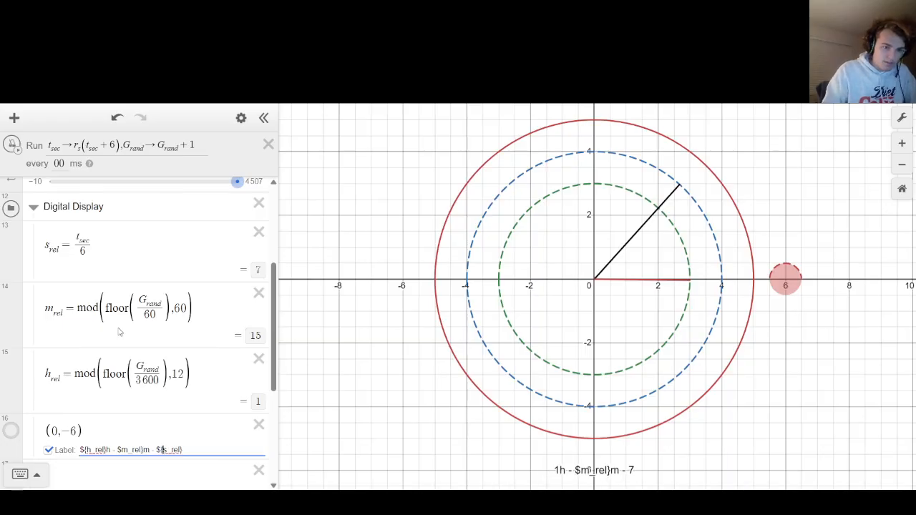
pyautogui.press('Left')
pyautogui.press('Left')
pyautogui.press('Left')
pyautogui.press('Left')
pyautogui.press('Left')
pyautogui.press('Left')
pyautogui.press('Left')
pyautogui.press('Left')
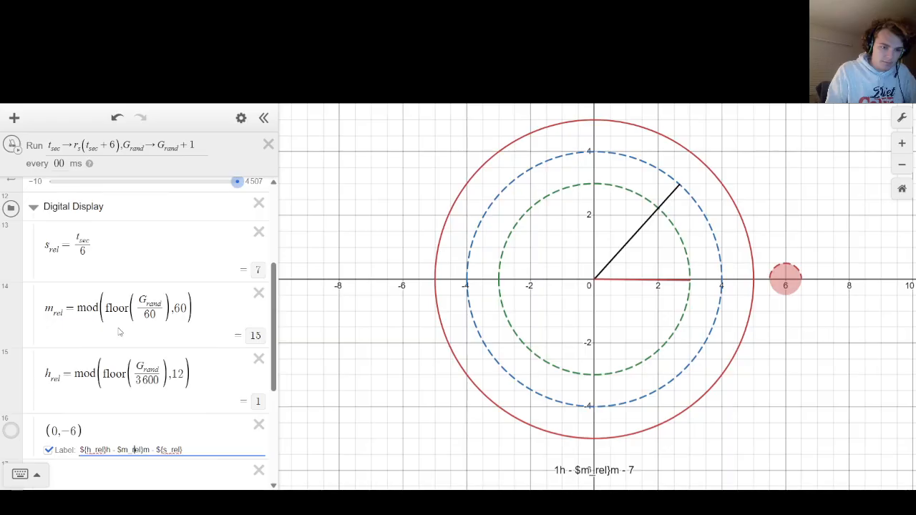
pyautogui.write('{')
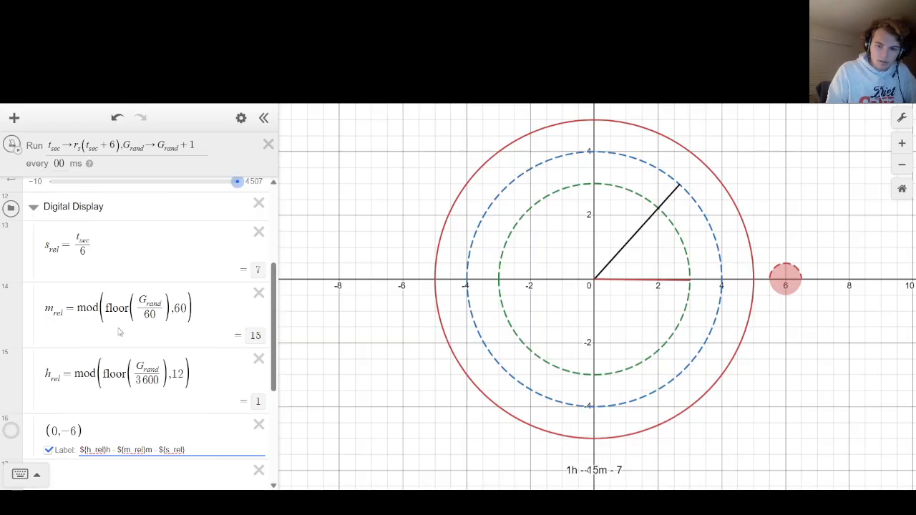
pyautogui.click(198, 450)
pyautogui.write('s')
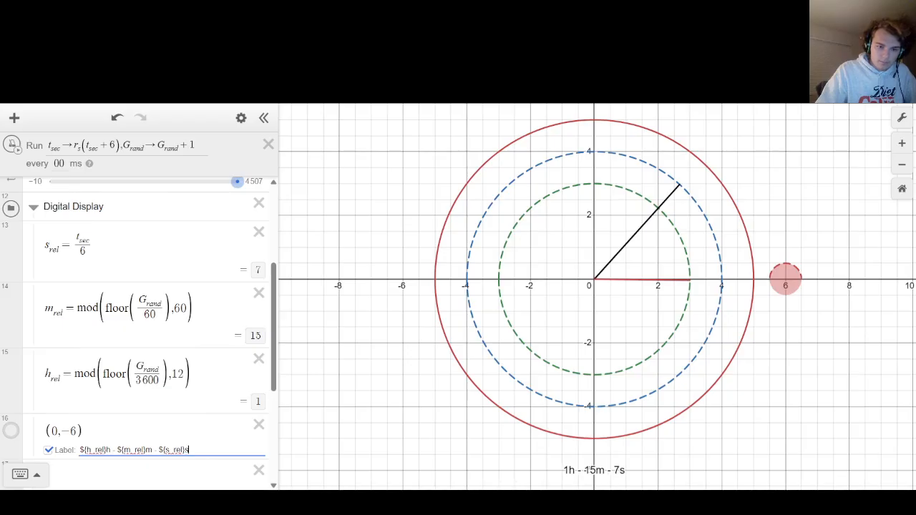
# Try raising the readout's point, first to (0, -5.75) and finally to (0, -5.6).
pyautogui.click(77, 431)
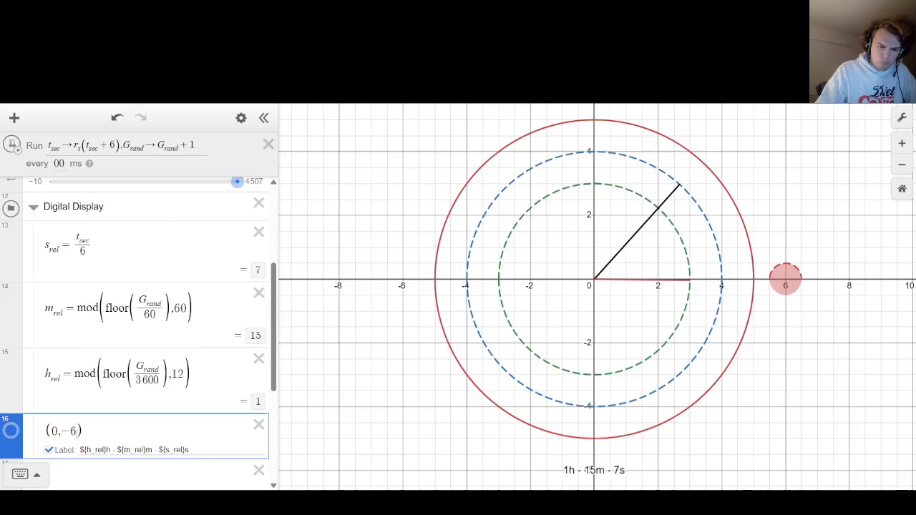
pyautogui.press('BackSpace')
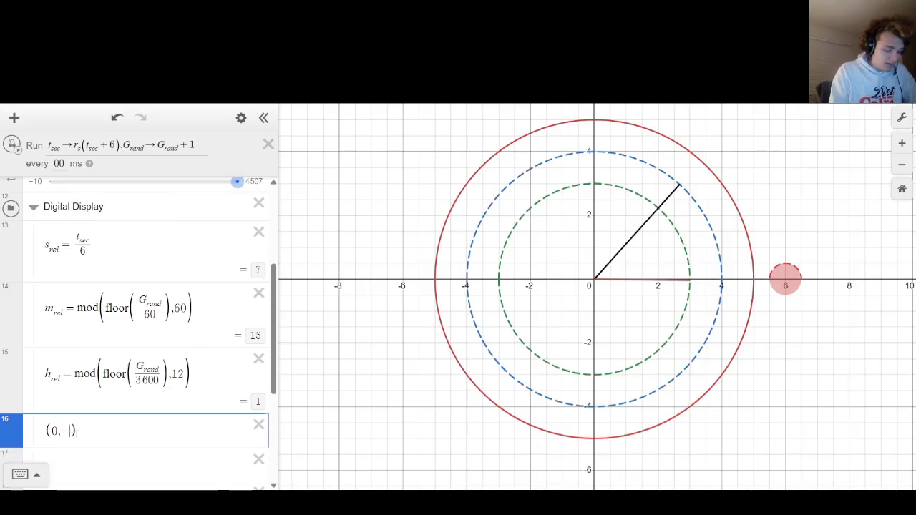
pyautogui.write('5.75')
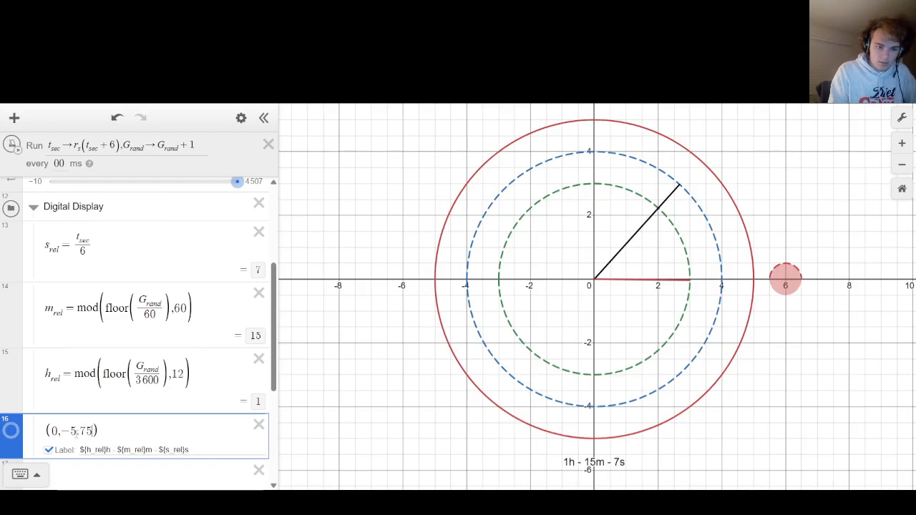
pyautogui.press('BackSpace')
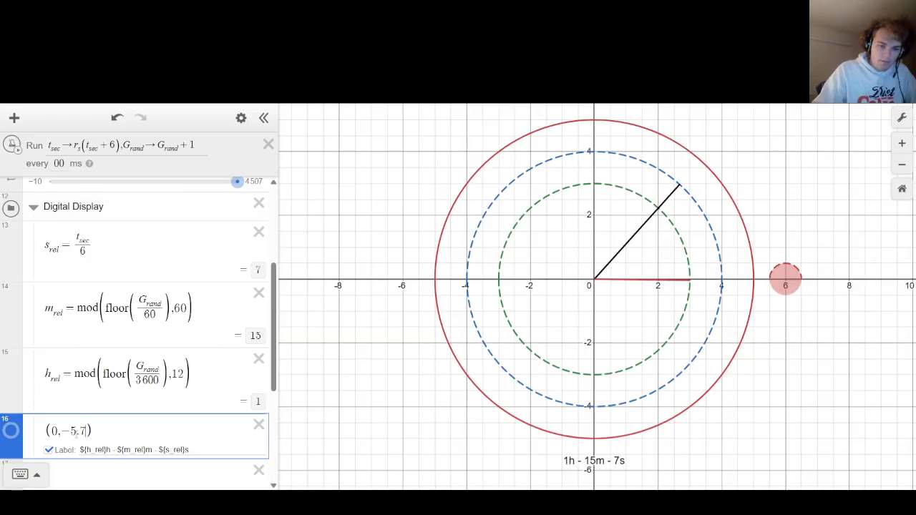
pyautogui.press('BackSpace')
pyautogui.write('6')
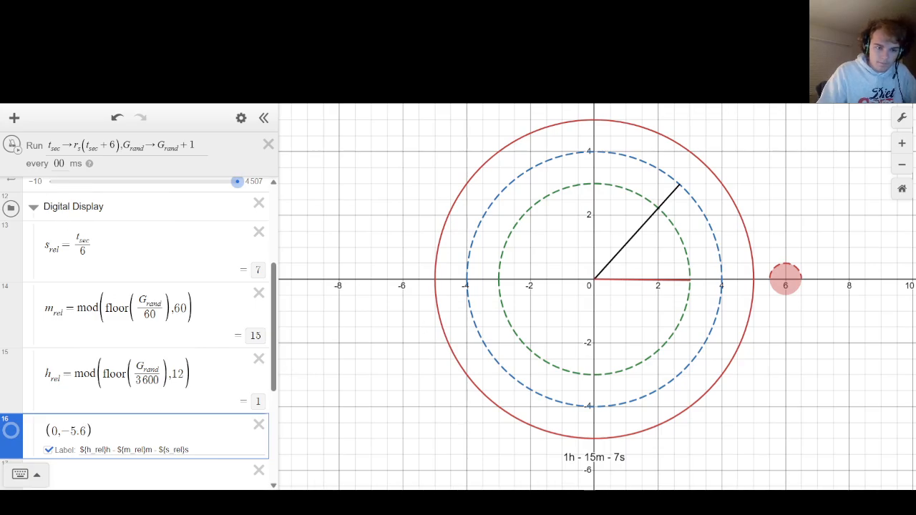
# Set the text size of the digital readout's label to 3.
pyautogui.click(11, 430)
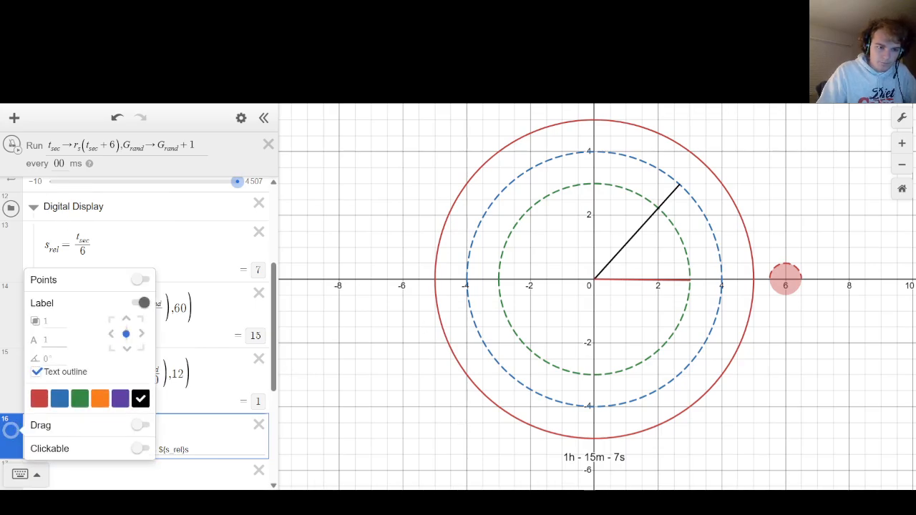
pyautogui.click(53, 341)
pyautogui.press('BackSpace')
pyautogui.write('3')
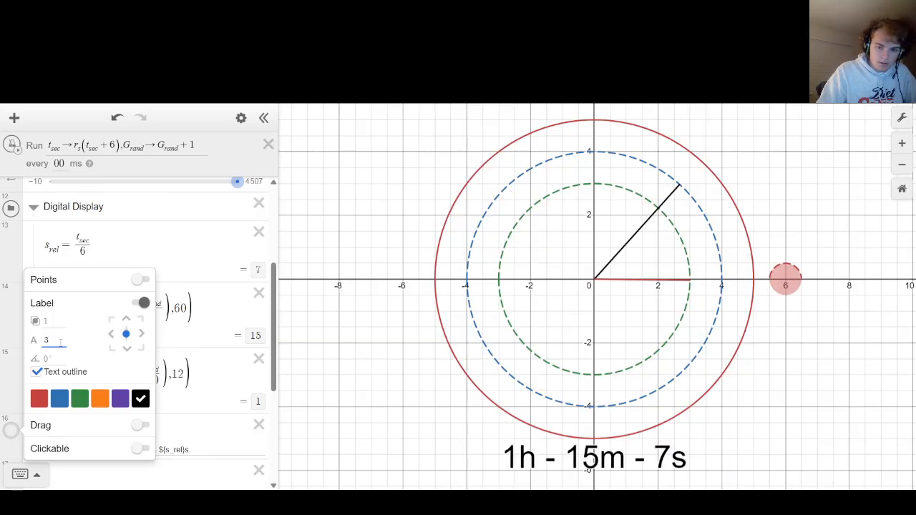
# Set the readout point's y-coordinate to -6.
pyautogui.click(173, 442)
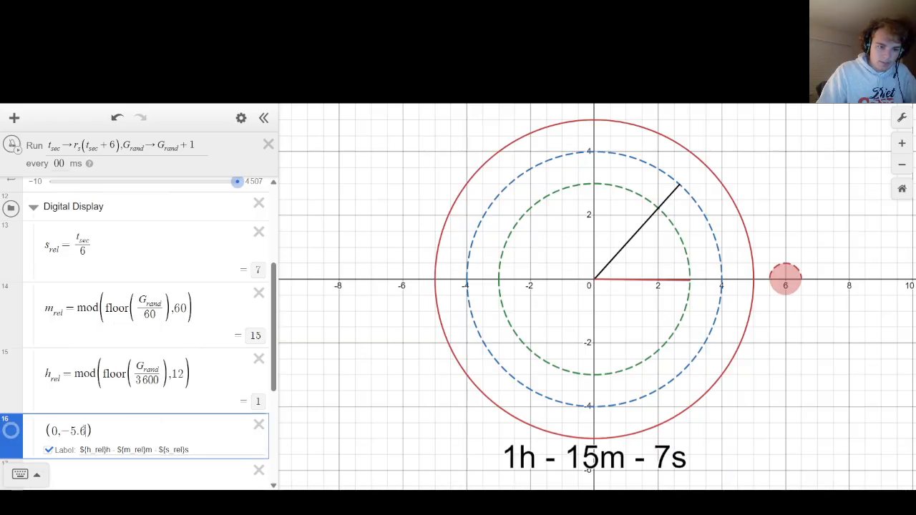
pyautogui.hotkey('shift', 'Left')
pyautogui.hotkey('shift', 'Left')
pyautogui.hotkey('shift', 'Left')
pyautogui.write('6')
pyautogui.click(385, 414)
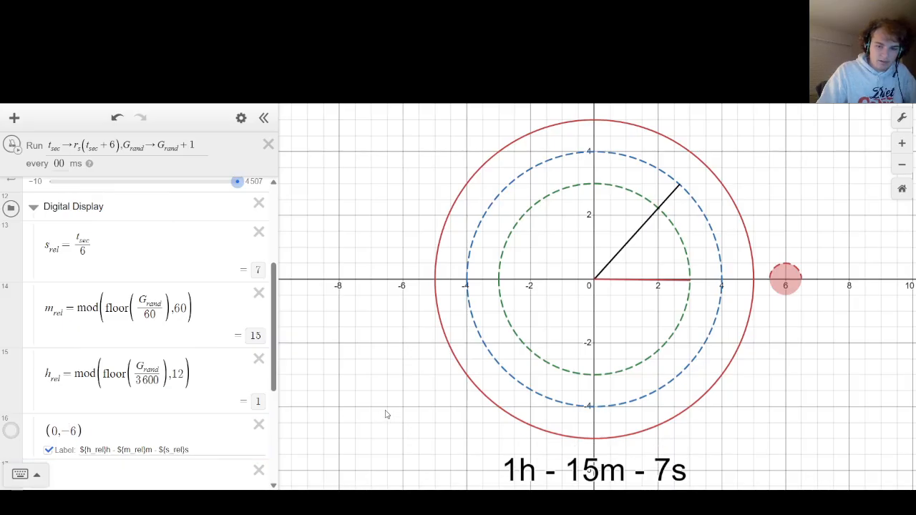
# Set the ticker interval to 1000 ms and start the ticker.
pyautogui.scroll(2, 98, 411)
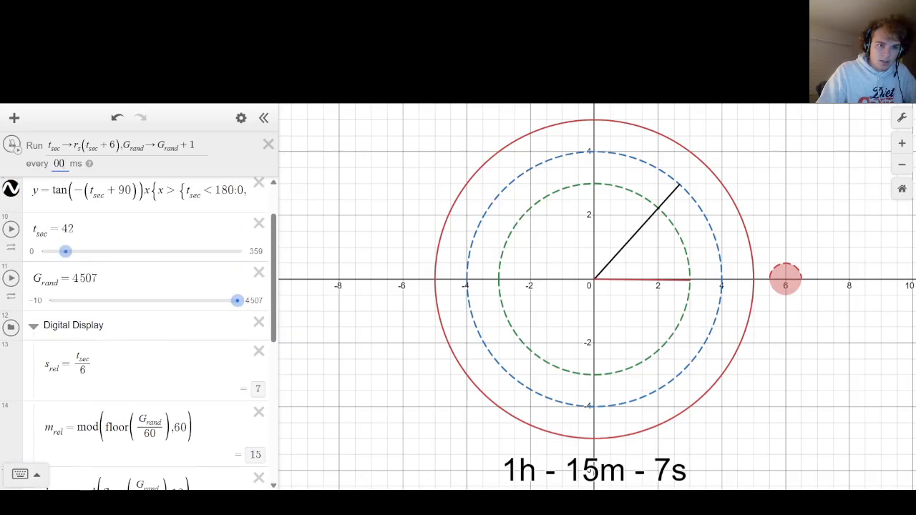
pyautogui.moveTo(65, 164); pyautogui.dragTo(44, 164)
pyautogui.write('1000')
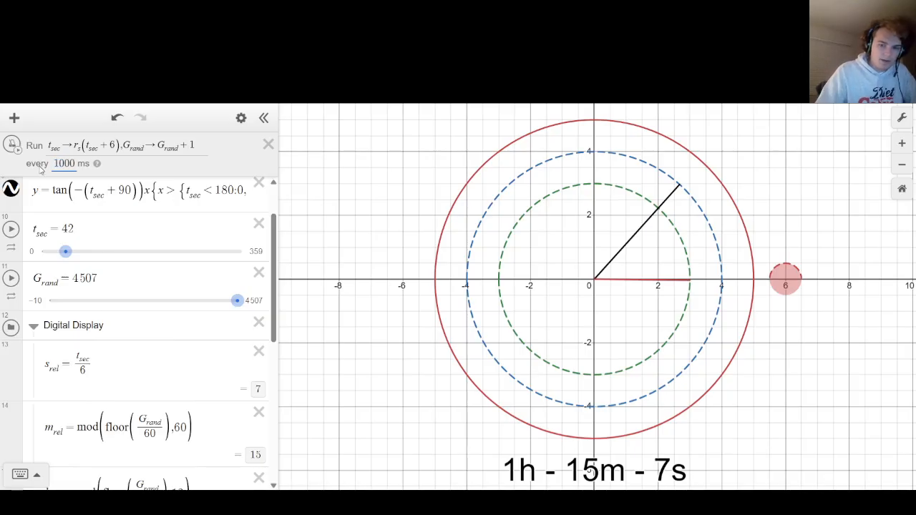
pyautogui.click(332, 250)
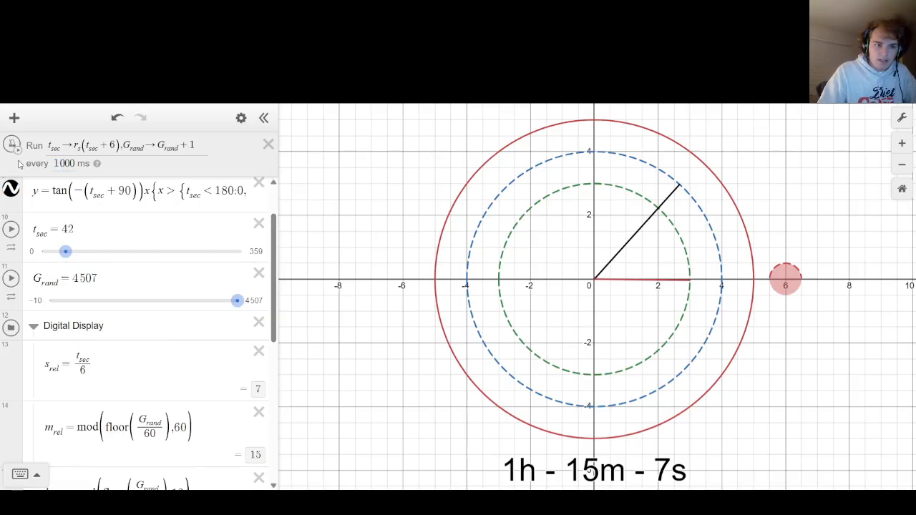
pyautogui.click(11, 145)
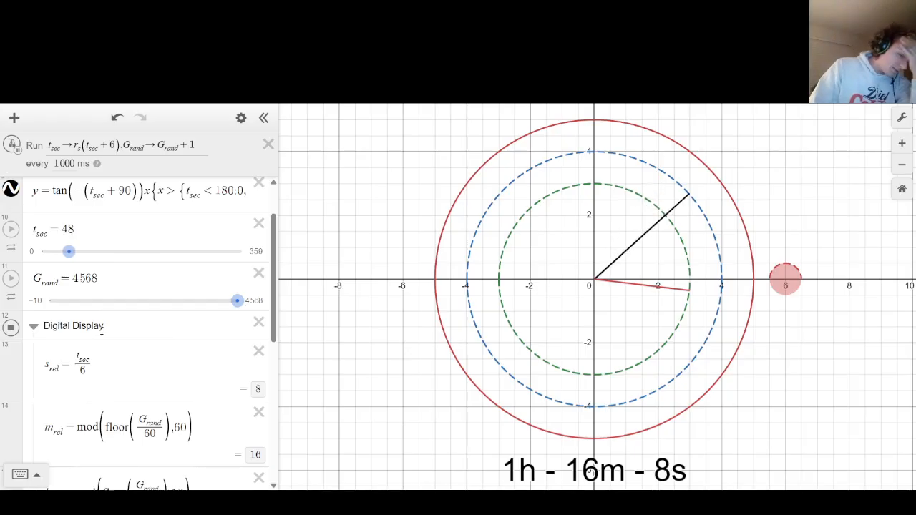
# Collapse the Digital Display folder and look over the remaining expressions in the list.
pyautogui.click(33, 326)
pyautogui.scroll(-2, 33, 326)
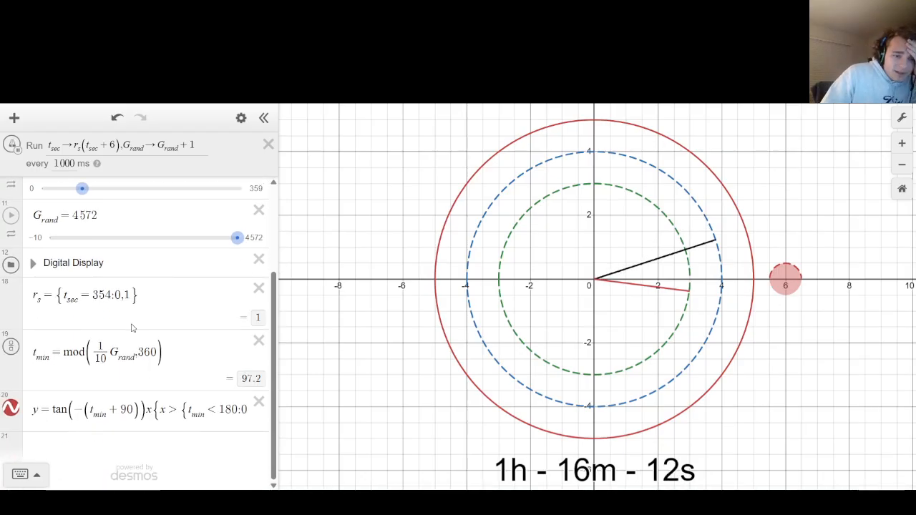
pyautogui.scroll(4, 133, 318)
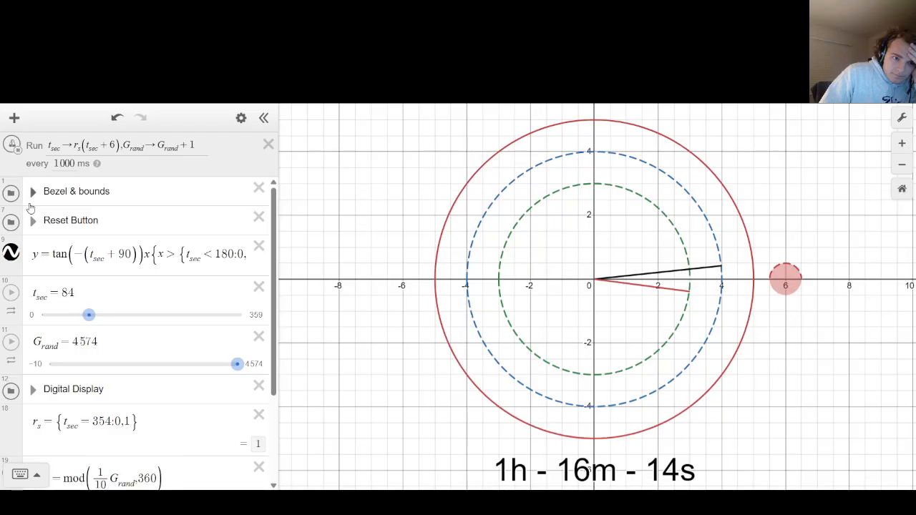
pyautogui.scroll(-2, 172, 389)
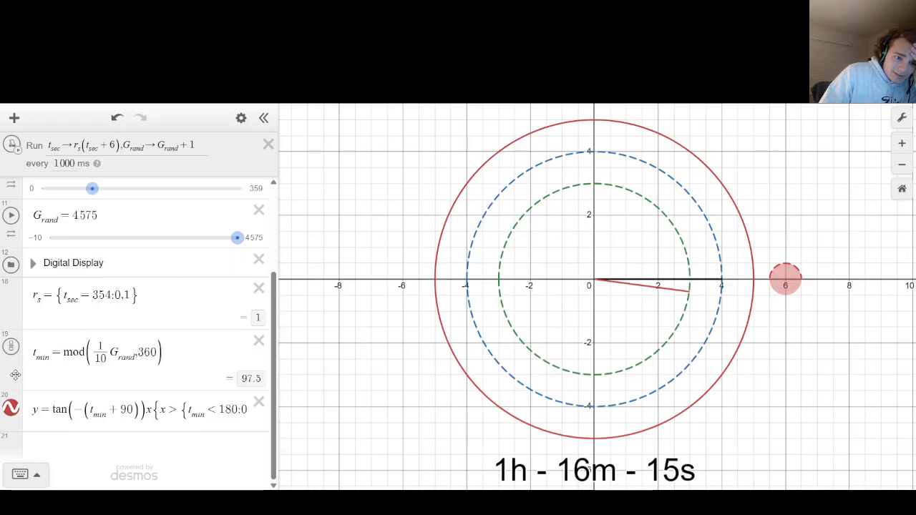
# Reorder the expressions so t_min sits directly below t_sec and G_rand sits above the second-hand equation.
pyautogui.moveTo(11, 376); pyautogui.dragTo(9, 306)
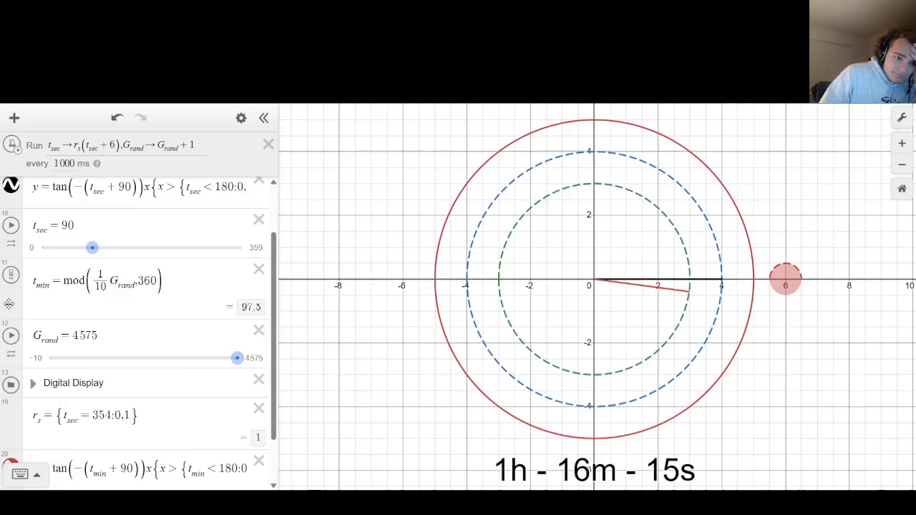
pyautogui.scroll(-1, 136, 307)
pyautogui.scroll(2, 42, 342)
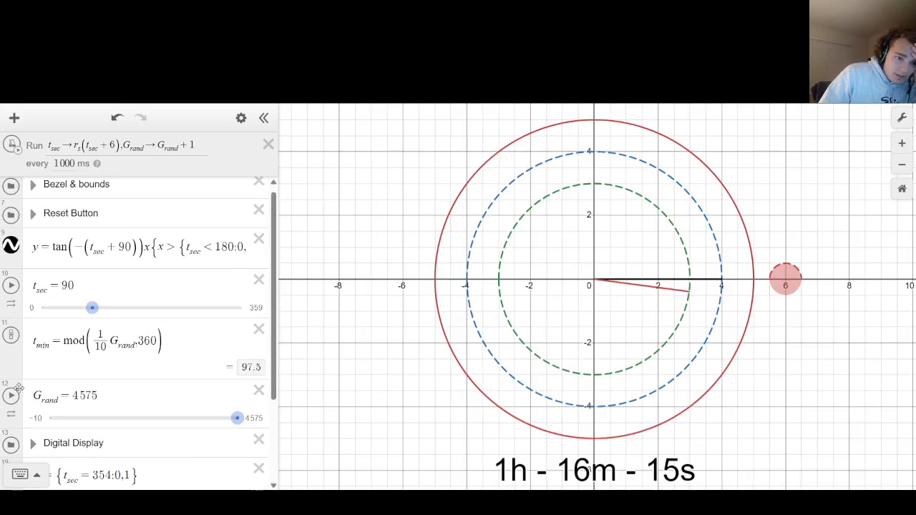
pyautogui.moveTo(13, 383); pyautogui.dragTo(12, 247)
pyautogui.scroll(-2, 60, 437)
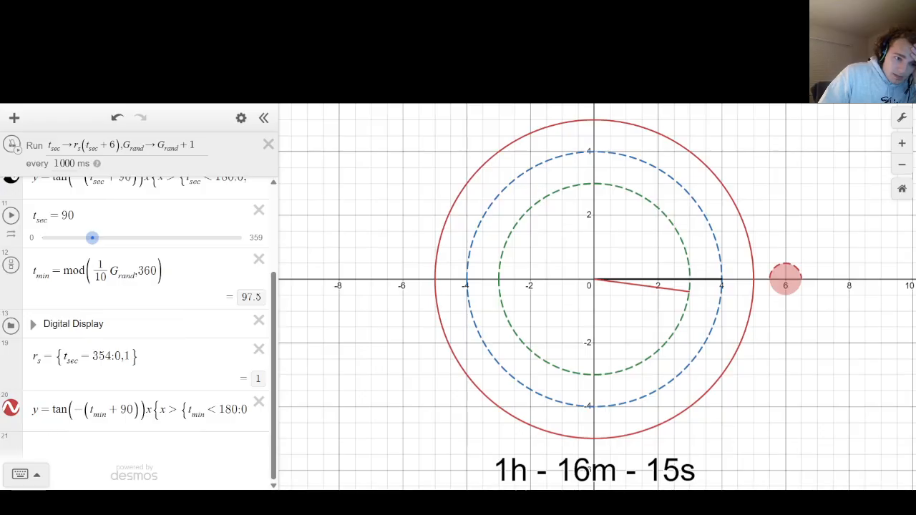
pyautogui.scroll(2, 136, 322)
# Expand the Bezel & bounds folder and add two copies of the m_inboundneg expression below the original.
pyautogui.click(33, 192)
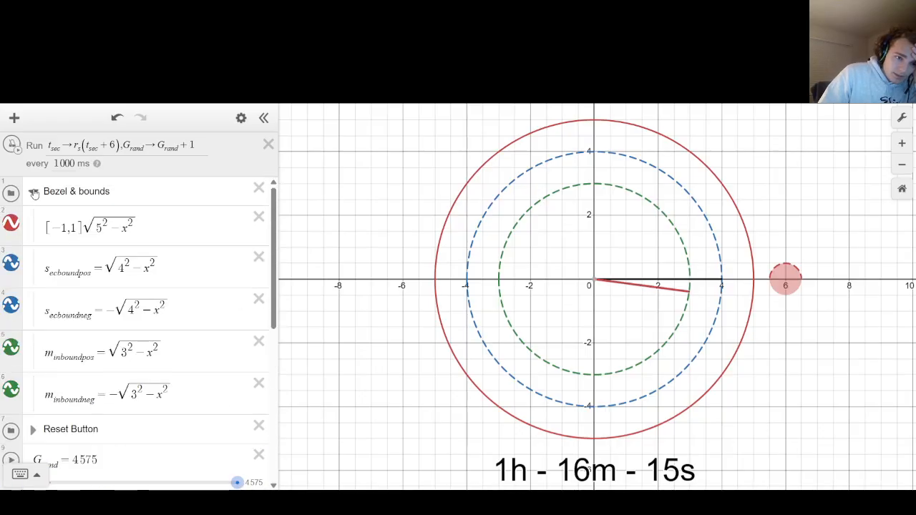
pyautogui.click(9, 390)
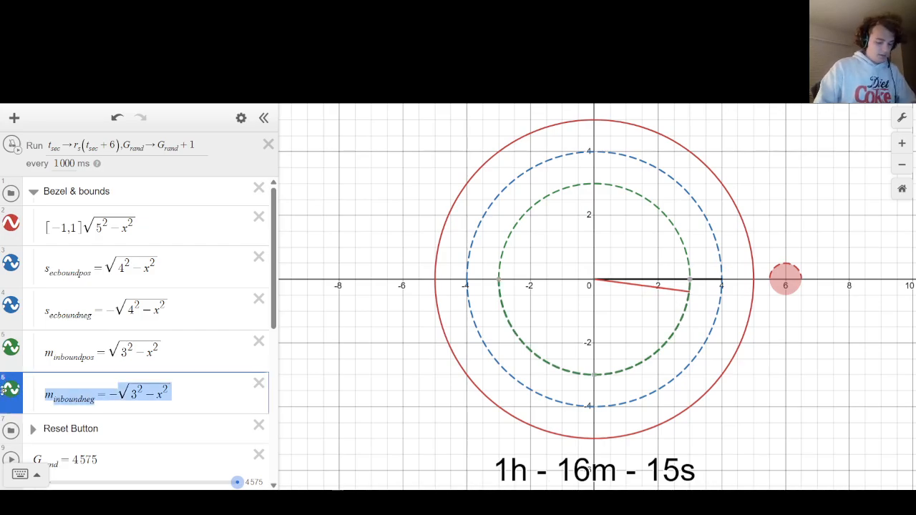
pyautogui.press('Right')
pyautogui.press('Return')
pyautogui.write('minboundneg=-√3²-x²')
pyautogui.press('Return')
pyautogui.write('minboundneg=-√3²-x²')
pyautogui.press('Up')
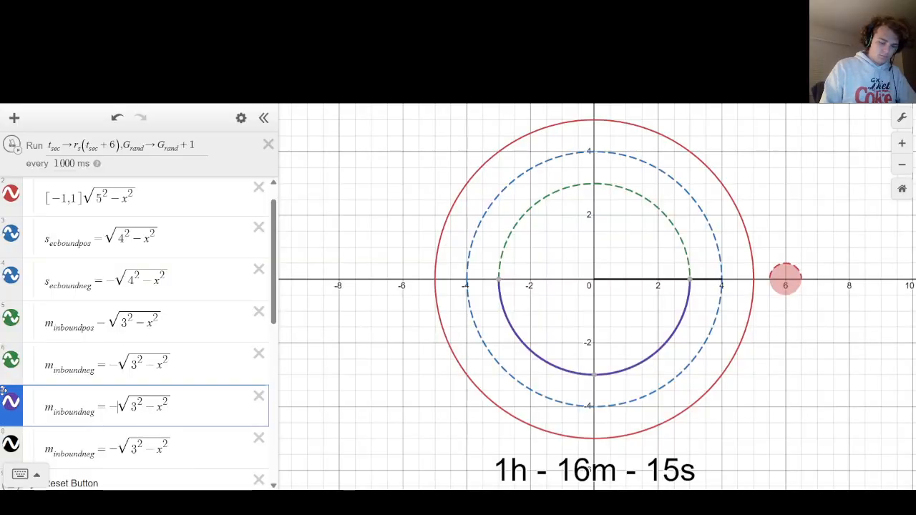
# Change the two copies to √(2²−x²) and −√(2²−x²) to form a circle of radius 2.
pyautogui.press('BackSpace')
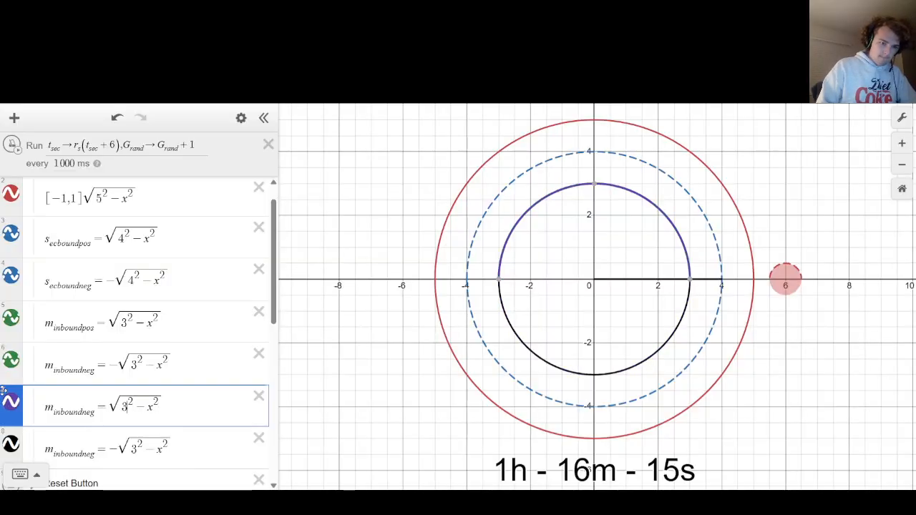
pyautogui.press('BackSpace')
pyautogui.write('2')
pyautogui.press('Down')
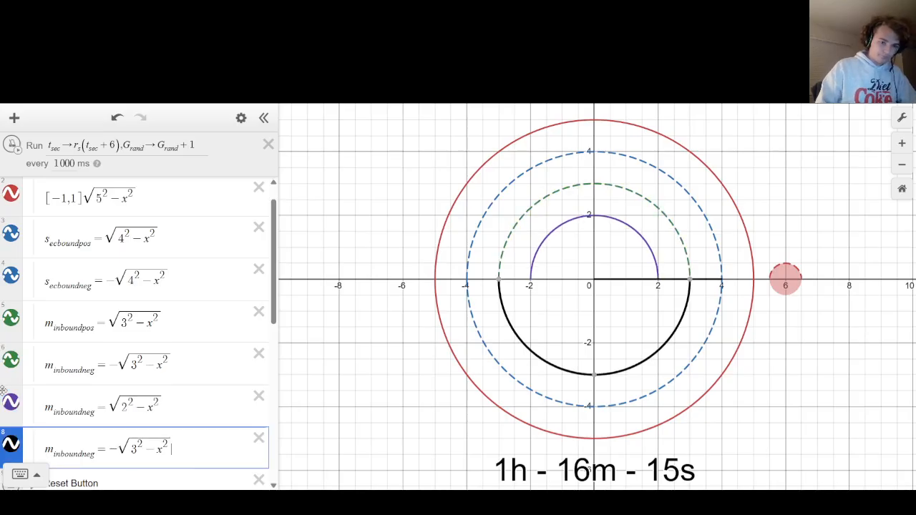
pyautogui.press('BackSpace')
pyautogui.write('2')
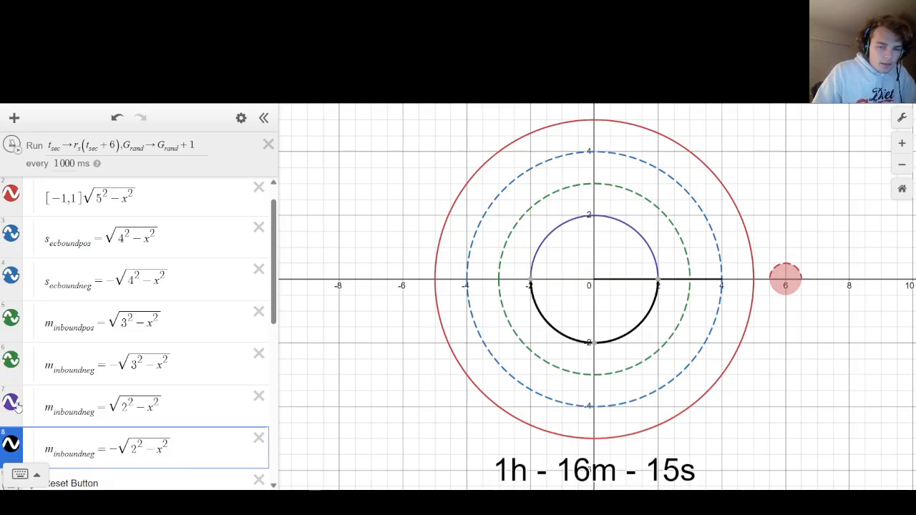
# Style both radius-2 semicircles as red dashed lines and recolor the radius-5 outer circle purple.
pyautogui.click(12, 403)
pyautogui.click(39, 421)
pyautogui.click(18, 447)
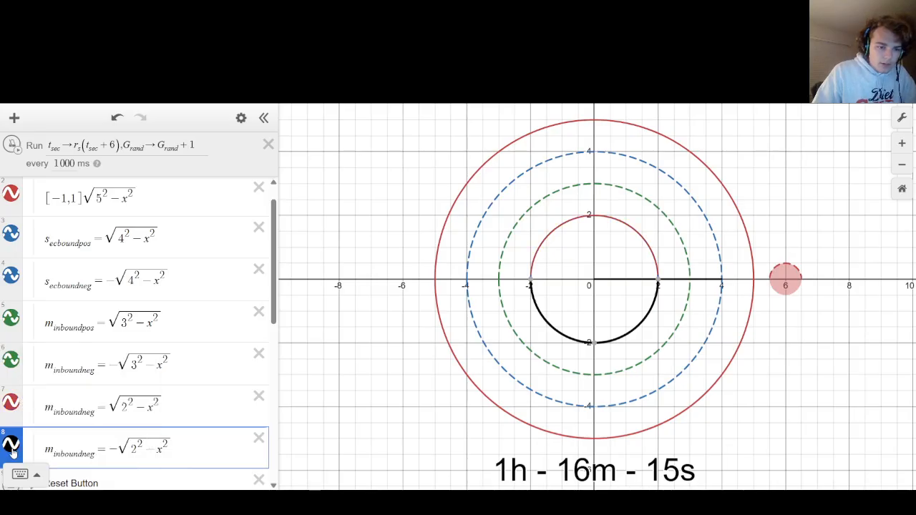
pyautogui.click(19, 446)
pyautogui.click(39, 421)
pyautogui.click(121, 374)
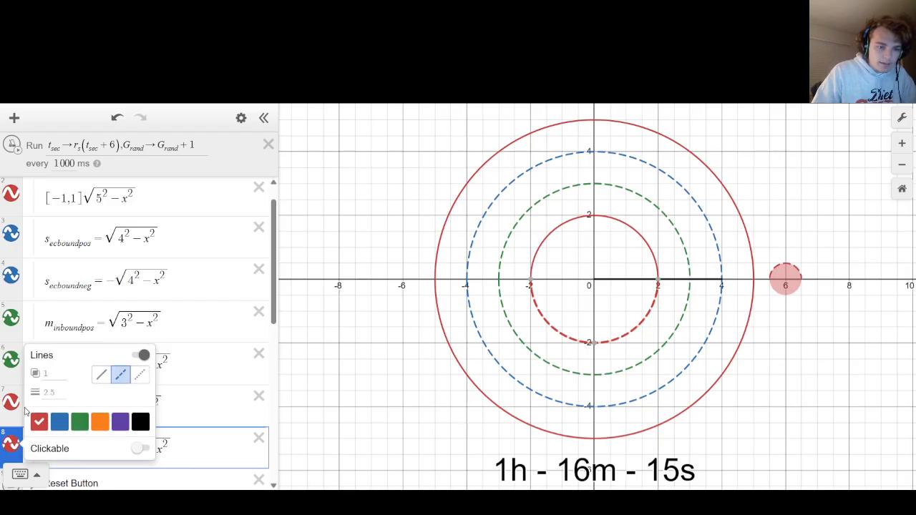
pyautogui.click(12, 404)
pyautogui.click(12, 404)
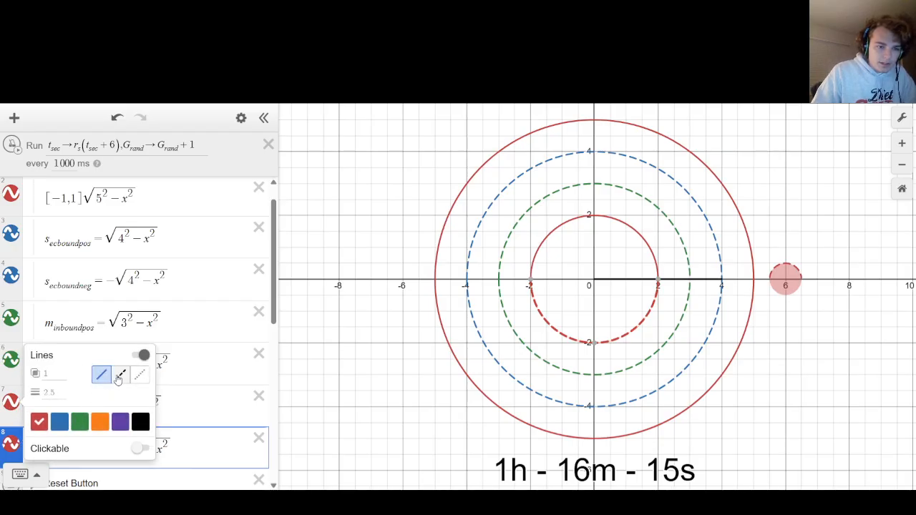
pyautogui.click(121, 374)
pyautogui.click(13, 146)
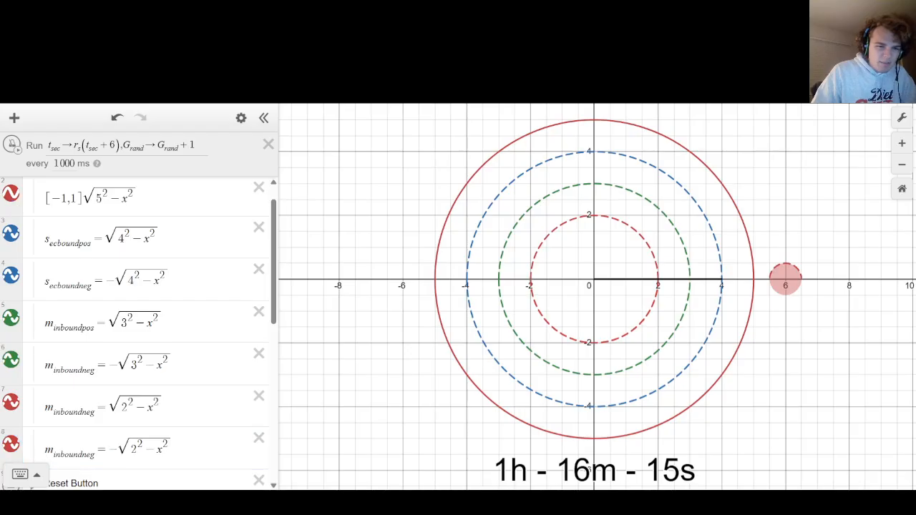
pyautogui.click(8, 200)
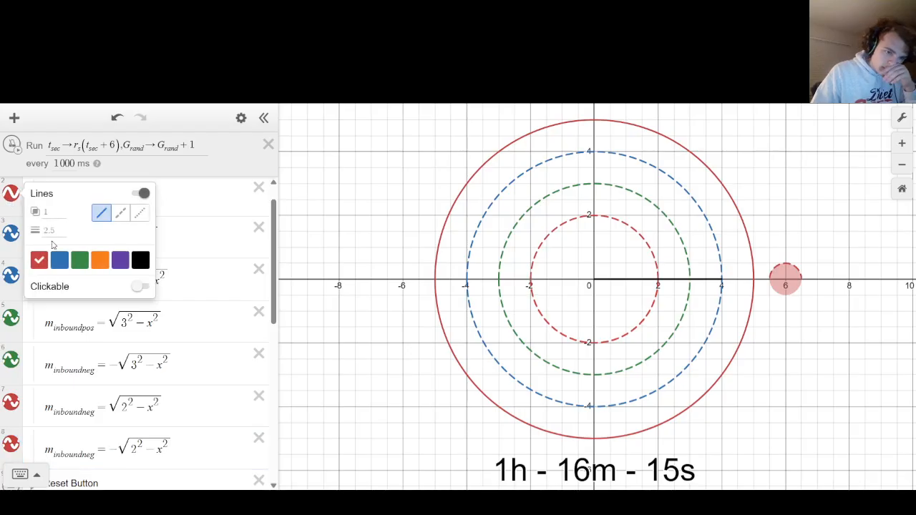
pyautogui.click(119, 260)
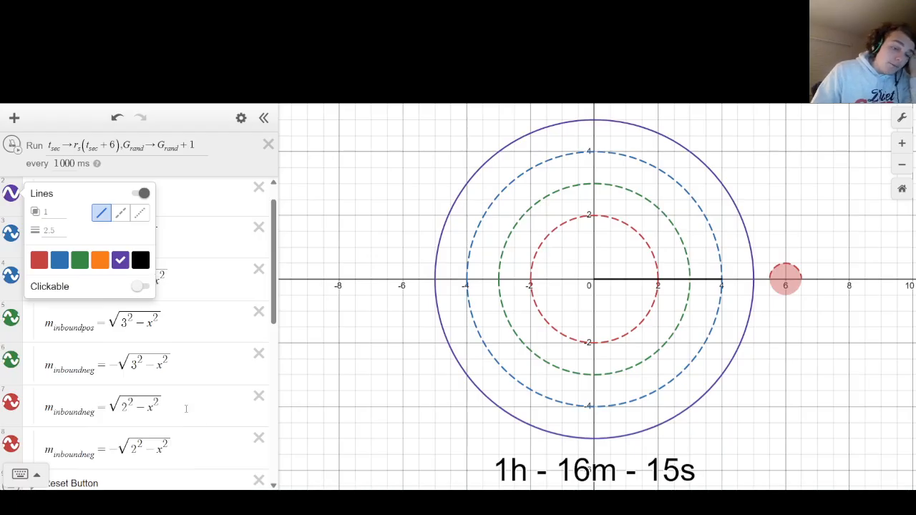
# Rename the upper radius-2 semicircle's variable to h_ouboundneg.
pyautogui.moveTo(96, 410); pyautogui.dragTo(45, 408)
pyautogui.click(47, 408)
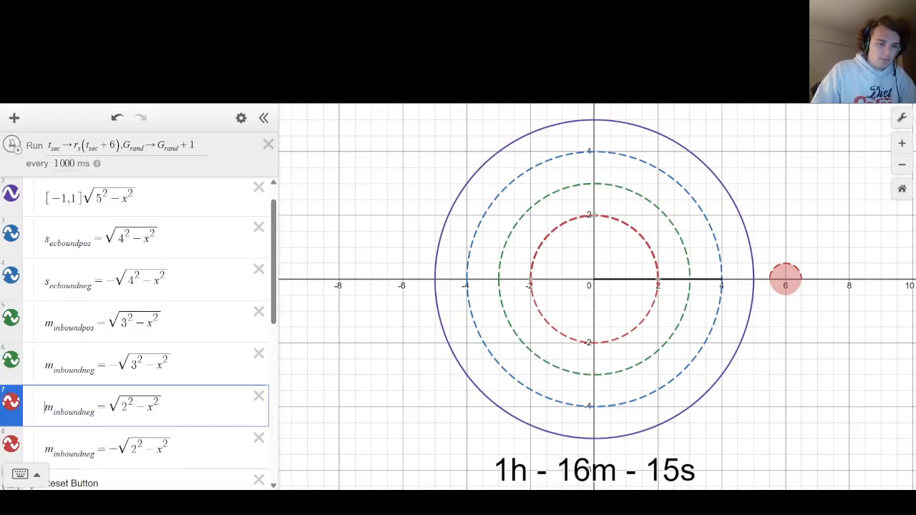
pyautogui.doubleClick(56, 412)
pyautogui.moveTo(54, 411); pyautogui.dragTo(59, 411)
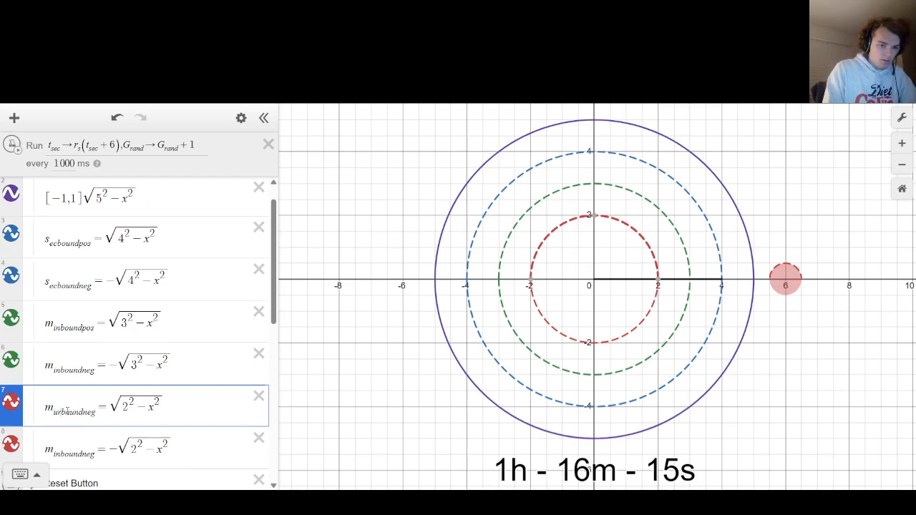
pyautogui.press('BackSpace')
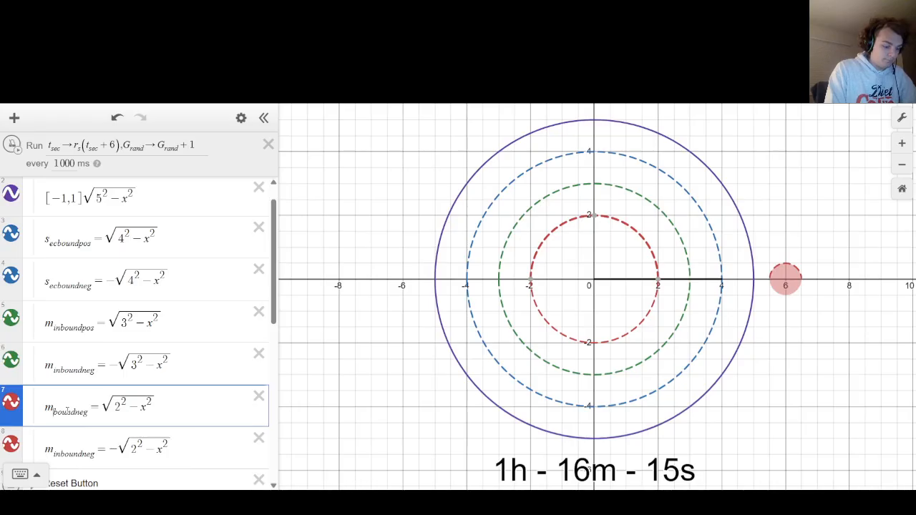
pyautogui.write('out')
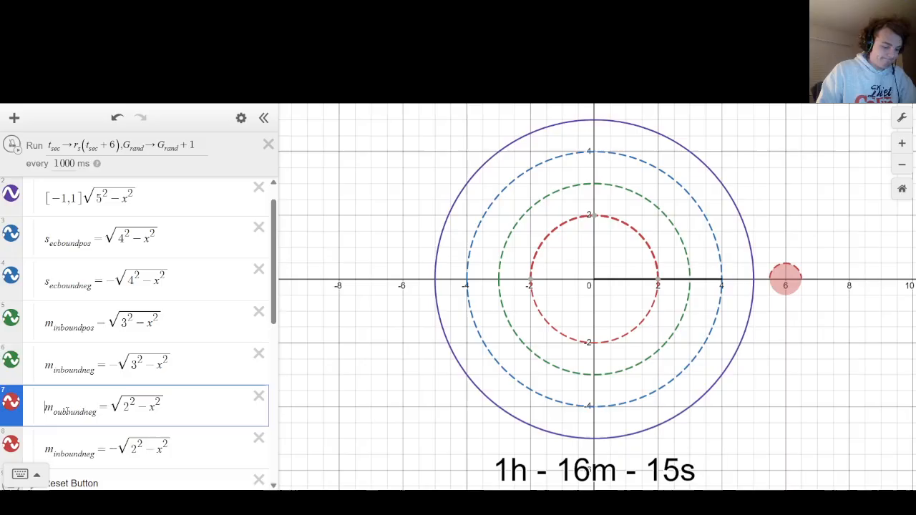
pyautogui.press('BackSpace')
pyautogui.write('h')
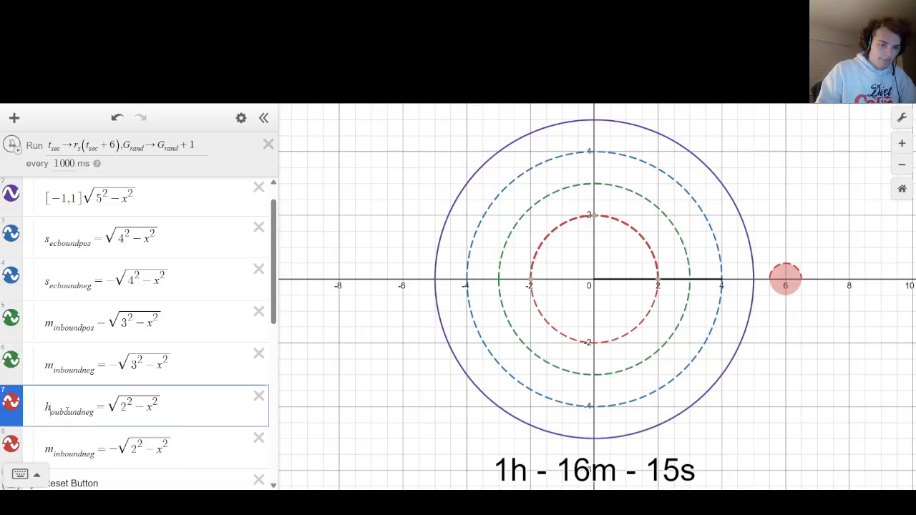
# Rename the lower radius-2 semicircle's variable to h_ouboundneg and collapse the Bezel & bounds folder.
pyautogui.press('Down')
pyautogui.press('Left')
pyautogui.press('Left')
pyautogui.press('Left')
pyautogui.press('Left')
pyautogui.press('Left')
pyautogui.press('Left')
pyautogui.press('Left')
pyautogui.press('Left')
pyautogui.press('Left')
pyautogui.press('Left')
pyautogui.press('Left')
pyautogui.press('Left')
pyautogui.press('Left')
pyautogui.press('Left')
pyautogui.press('Left')
pyautogui.press('Left')
pyautogui.press('Left')
pyautogui.press('Left')
pyautogui.press('Left')
pyautogui.press('Left')
pyautogui.press('Right')
pyautogui.press('Right')
pyautogui.press('Right')
pyautogui.press('Right')
pyautogui.press('Right')
pyautogui.press('Right')
pyautogui.press('Right')
pyautogui.press('Right')
pyautogui.press('Right')
pyautogui.press('Right')
pyautogui.press('Right')
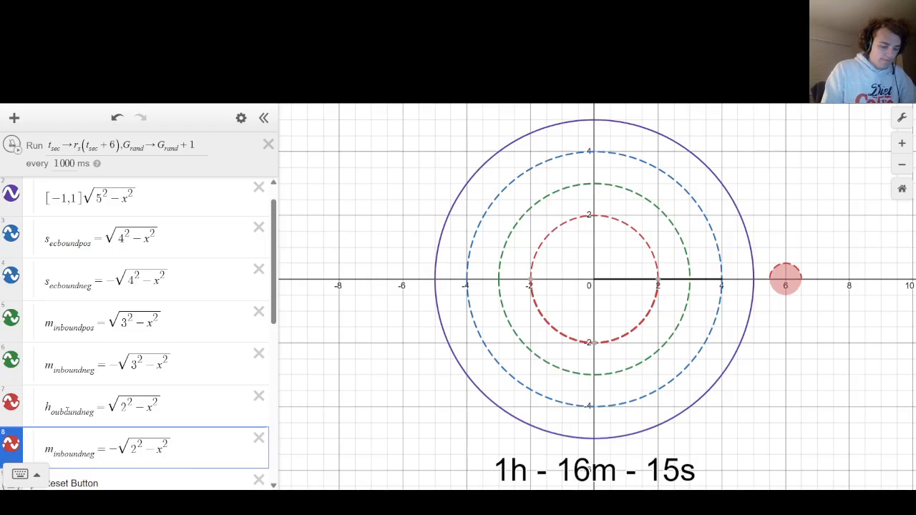
pyautogui.press('BackSpace')
pyautogui.press('BackSpace')
pyautogui.write('ou')
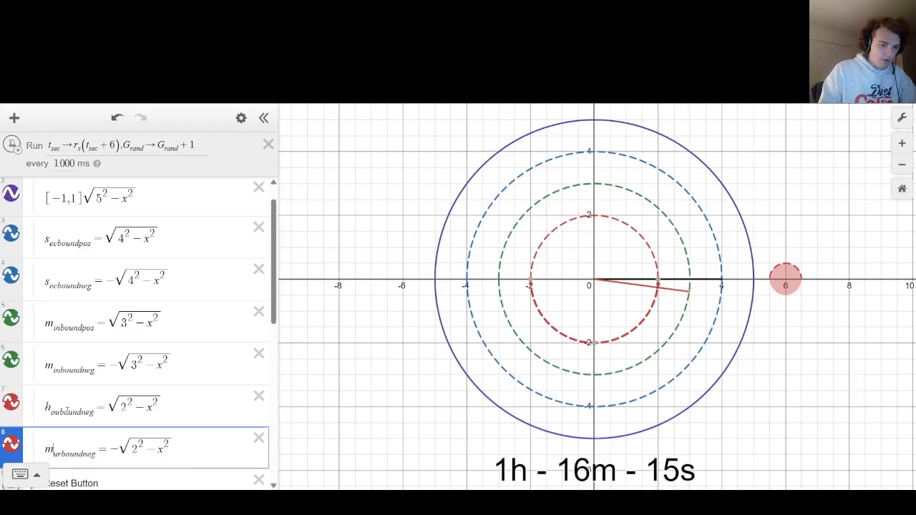
pyautogui.press('BackSpace')
pyautogui.press('BackSpace')
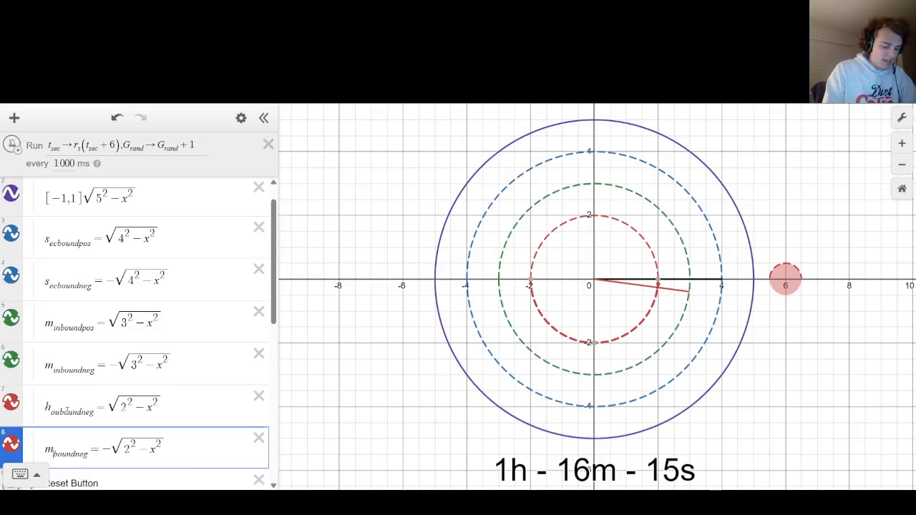
pyautogui.write('ou')
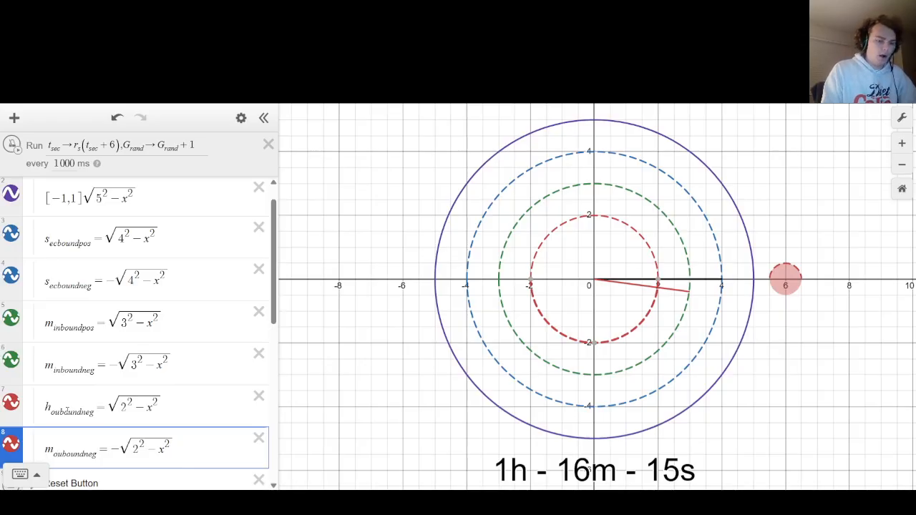
pyautogui.press('BackSpace')
pyautogui.write('h')
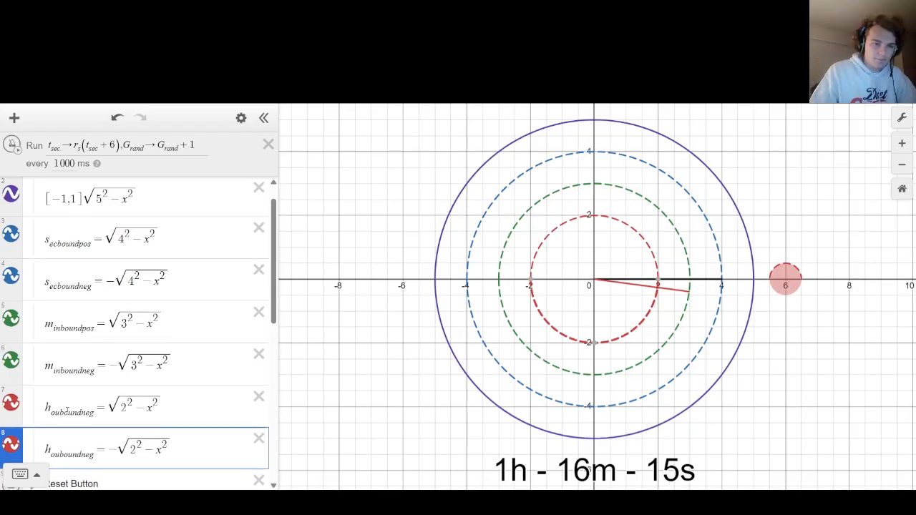
pyautogui.scroll(1, 58, 300)
pyautogui.click(32, 191)
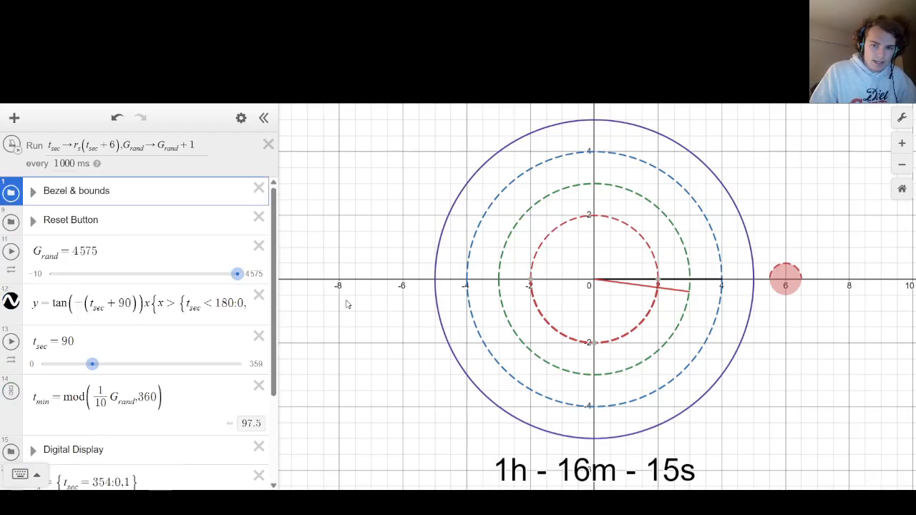
# Duplicate the minute-hand equation, including its m_inboundneg < y < m_inboundpos restriction, into a new expression below it.
pyautogui.scroll(-1, 52, 285)
pyautogui.scroll(-1, 52, 285)
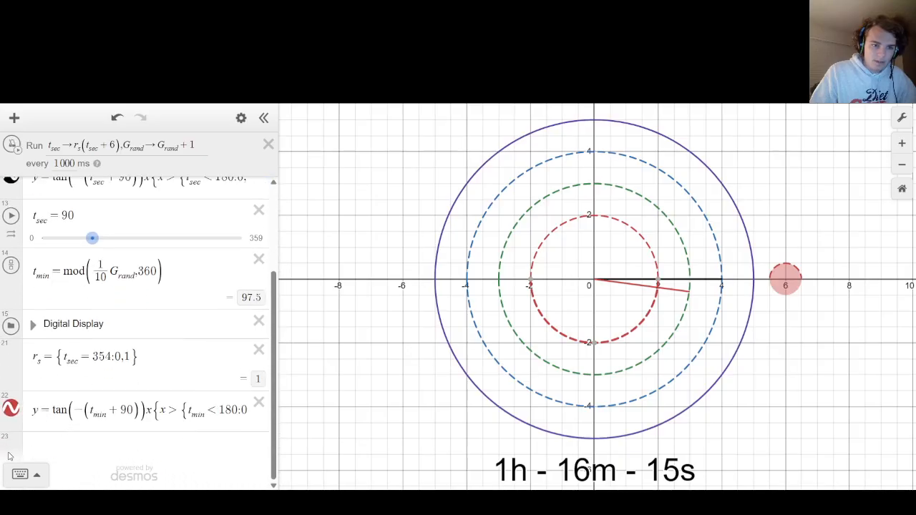
pyautogui.moveTo(34, 410); pyautogui.dragTo(587, 379)
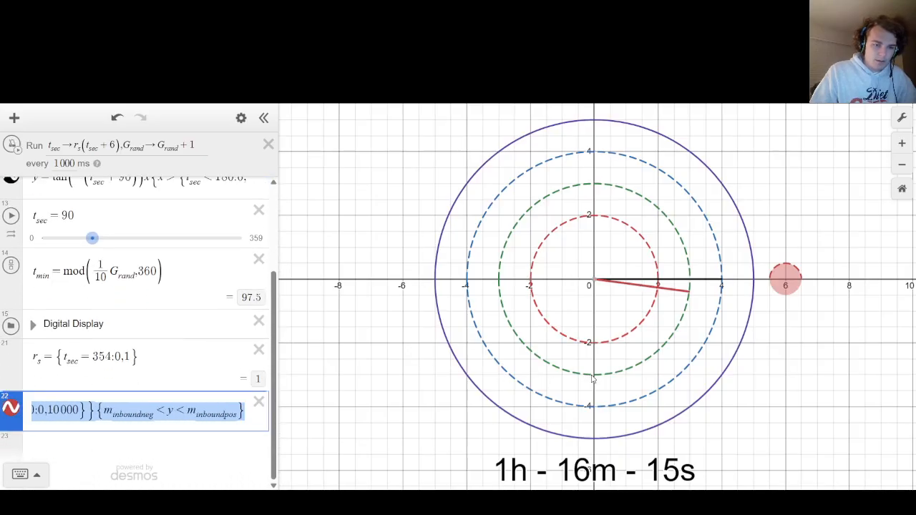
pyautogui.press('Return')
pyautogui.write('y=tan(-(t_min+90))x{x>{t_min<180:0,10000}}{m_inboundneg<y<m_inboundpos}')
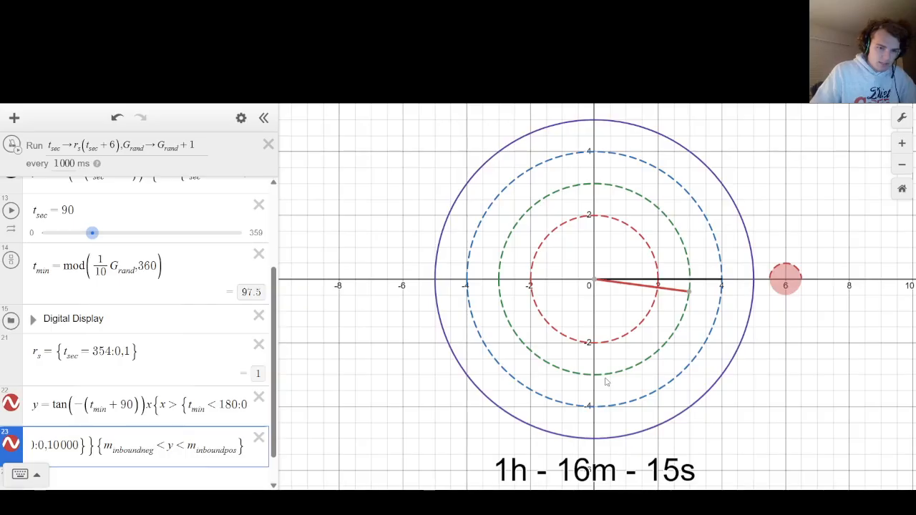
# Replace the lower y bound m_inboundneg in the duplicated hand equation with h_ouboundneg, copied from the radius-2 semicircle.
pyautogui.scroll(2, 606, 383)
pyautogui.scroll(-3, 529, 342)
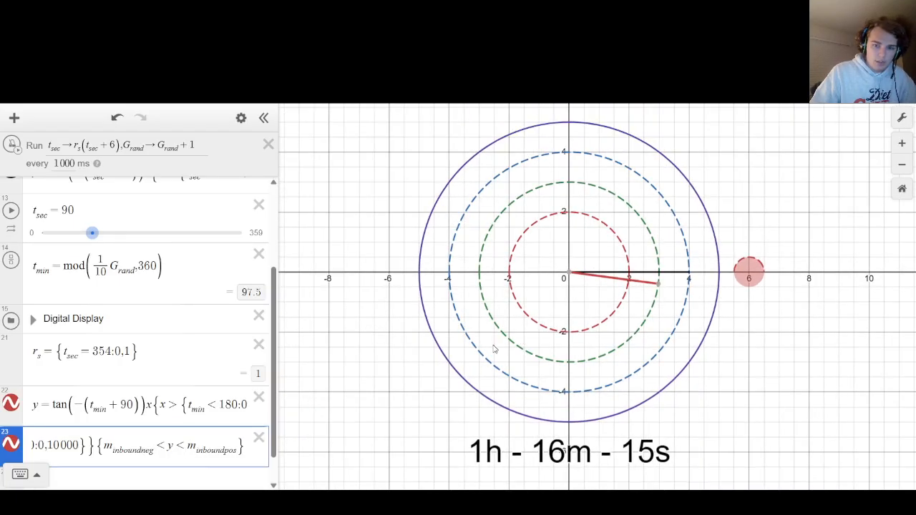
pyautogui.scroll(1, 493, 349)
pyautogui.scroll(3, 76, 361)
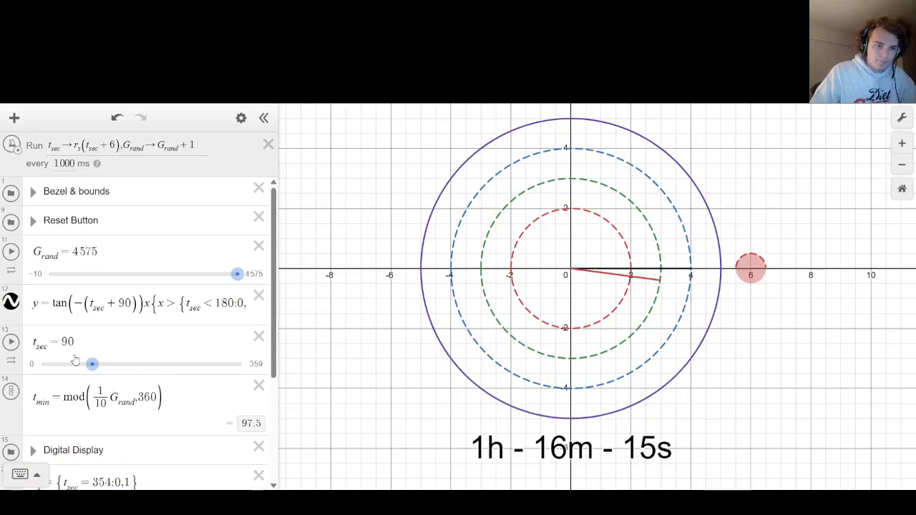
pyautogui.click(36, 199)
pyautogui.scroll(-5, 93, 315)
pyautogui.click(93, 315)
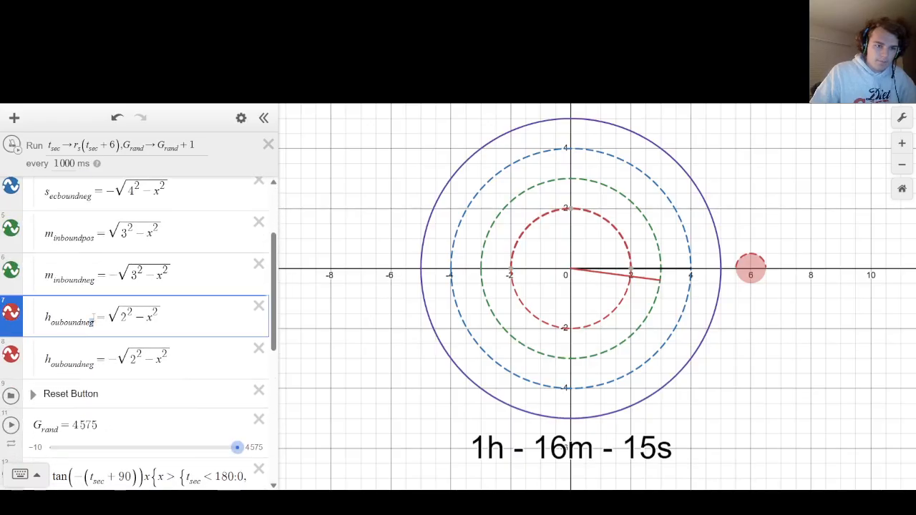
pyautogui.moveTo(93, 319); pyautogui.dragTo(13, 325)
pyautogui.hotkey('ctrl', 'c')
pyautogui.scroll(-6, 42, 351)
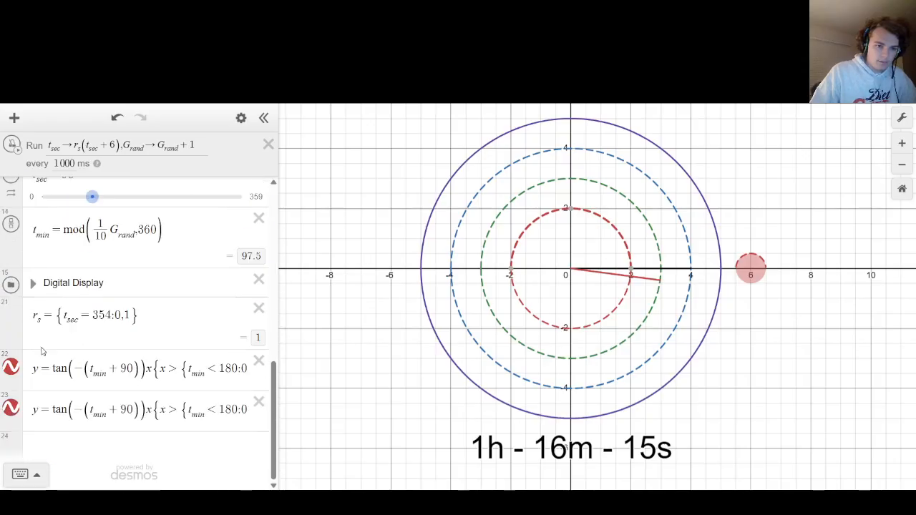
pyautogui.scroll(5, 101, 316)
pyautogui.scroll(-1, 101, 316)
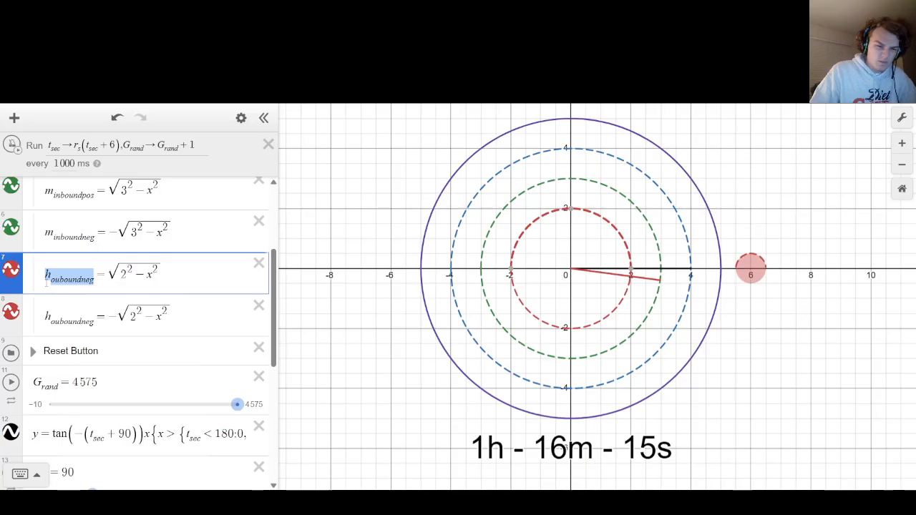
pyautogui.scroll(-6, 108, 322)
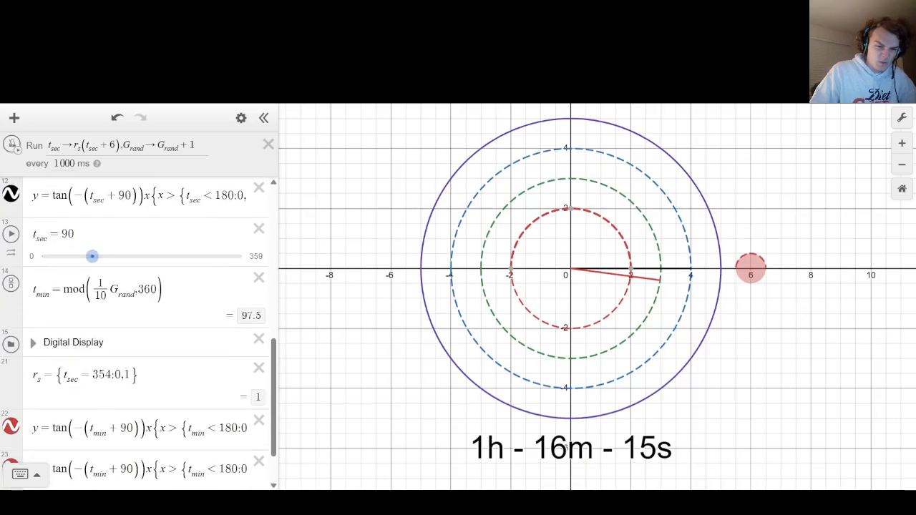
pyautogui.moveTo(33, 409); pyautogui.dragTo(432, 421)
pyautogui.moveTo(155, 409); pyautogui.dragTo(104, 404)
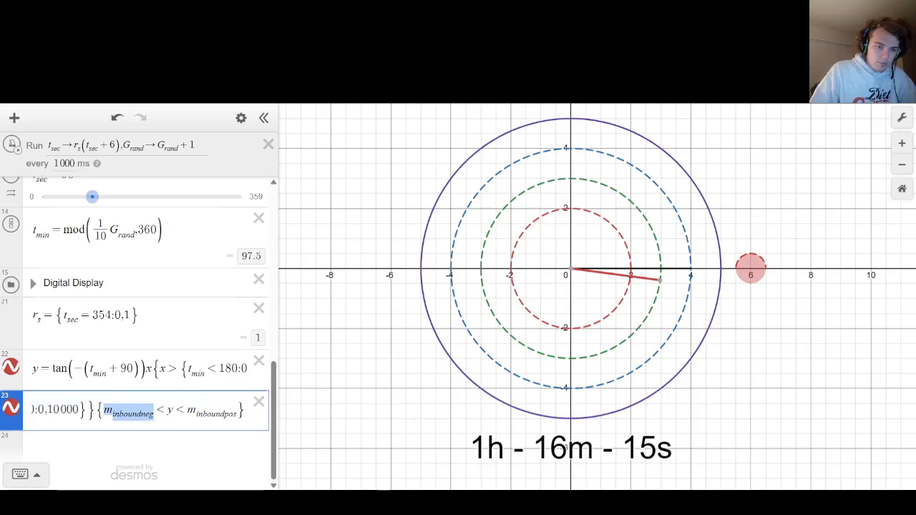
pyautogui.hotkey('ctrl', 'v')
# Rename the upper radius-2 semicircle's variable to h_ouboundpos.
pyautogui.scroll(6, 104, 406)
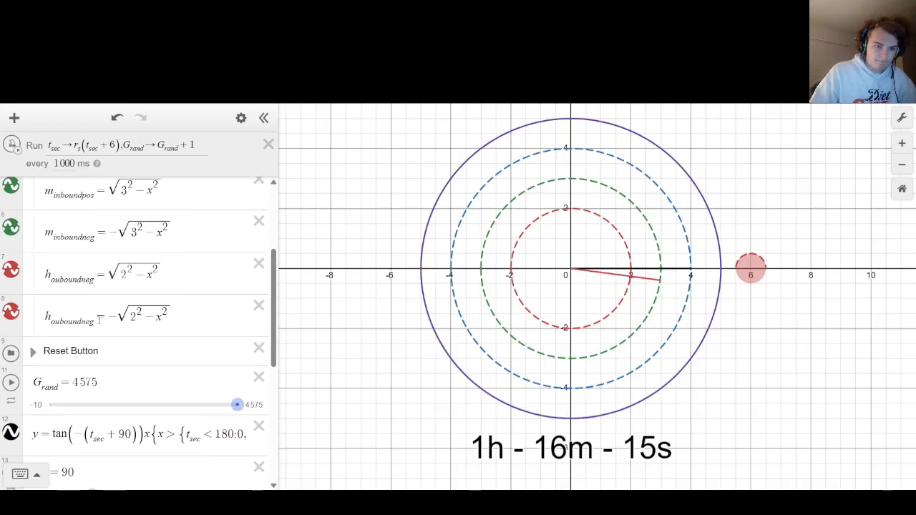
pyautogui.click(95, 284)
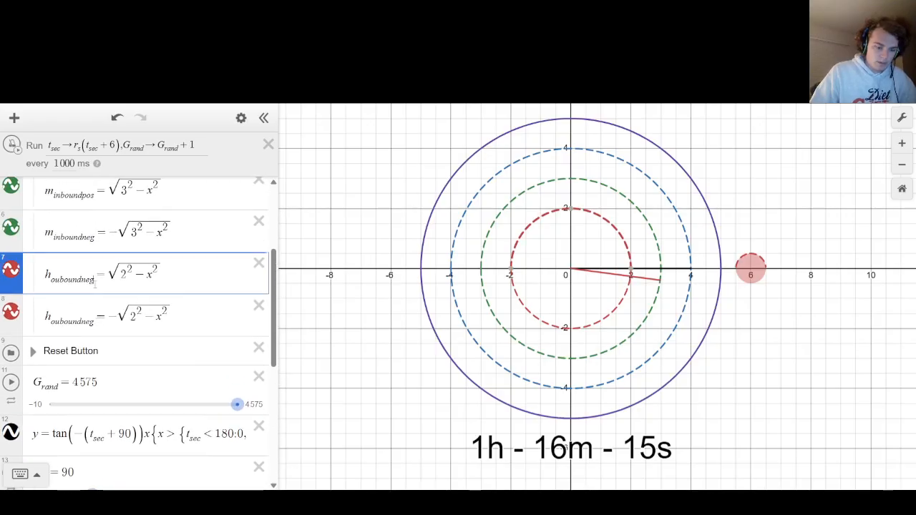
pyautogui.press('BackSpace')
pyautogui.press('BackSpace')
pyautogui.press('BackSpace')
pyautogui.write('pos')
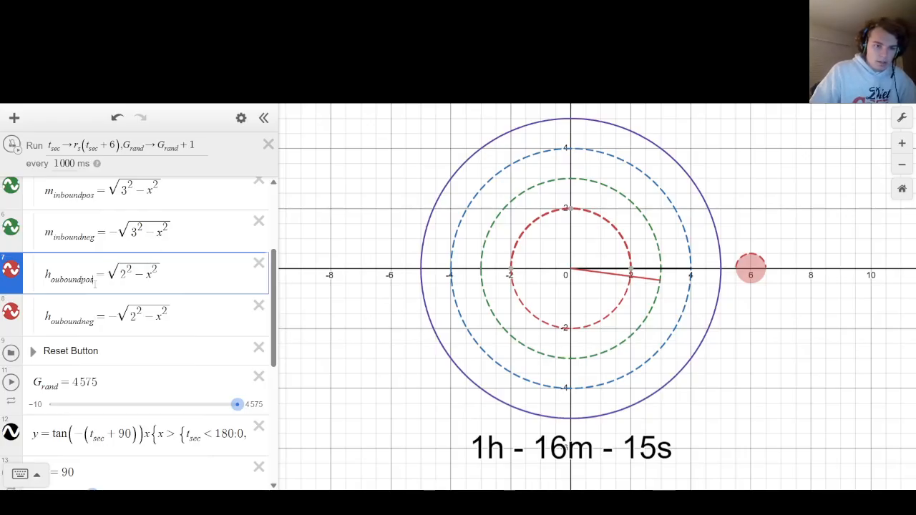
# Replace the upper y bound m_inboundpos in the duplicated hand equation with h_ouboundpos.
pyautogui.moveTo(96, 284); pyautogui.dragTo(46, 284)
pyautogui.hotkey('ctrl', 'c')
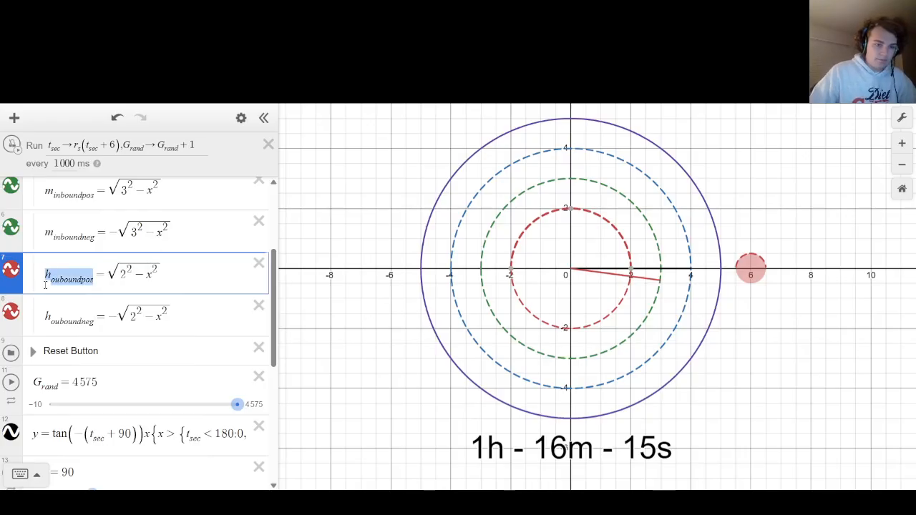
pyautogui.scroll(-6, 60, 302)
pyautogui.moveTo(153, 410); pyautogui.dragTo(413, 399)
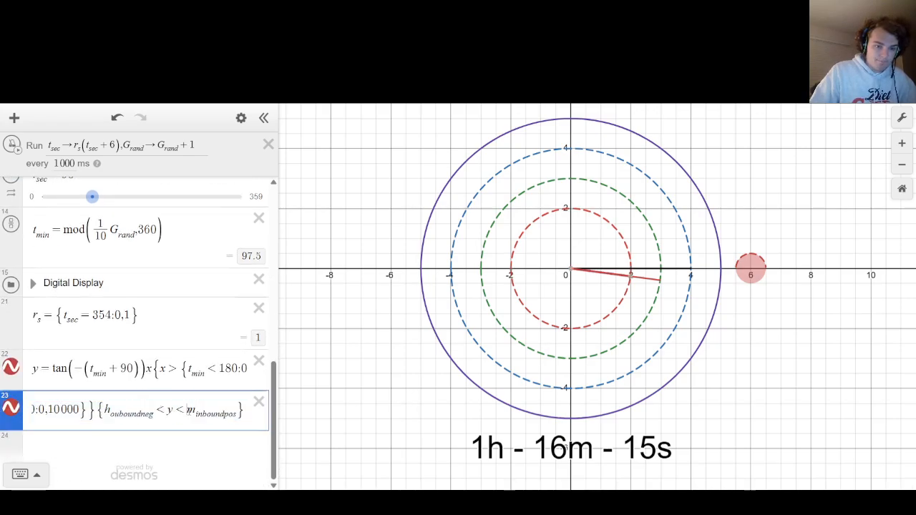
pyautogui.moveTo(238, 414); pyautogui.dragTo(186, 413)
pyautogui.hotkey('ctrl', 'v')
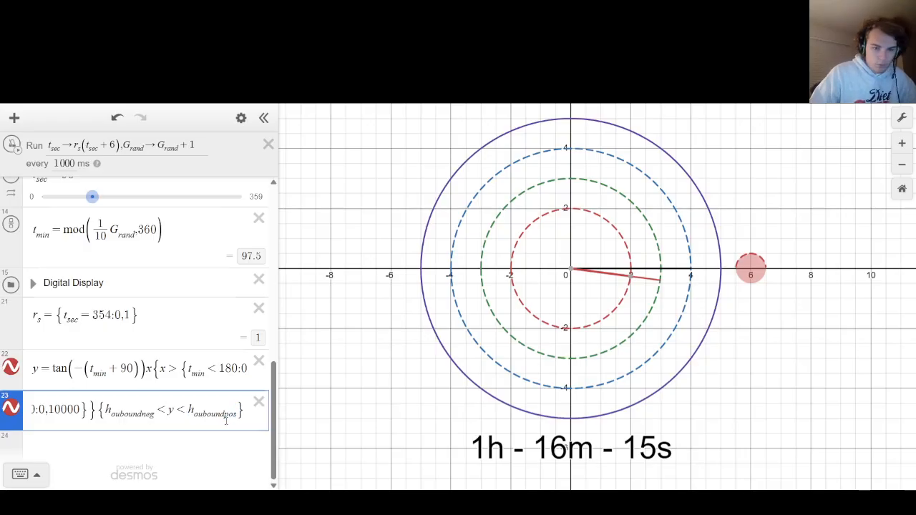
# Replace every t_min in the duplicated hand equation with t_hou and add a slider for t_hou.
pyautogui.moveTo(98, 411); pyautogui.dragTo(45, 413)
pyautogui.click(139, 415)
pyautogui.press('BackSpace')
pyautogui.press('BackSpace')
pyautogui.press('BackSpace')
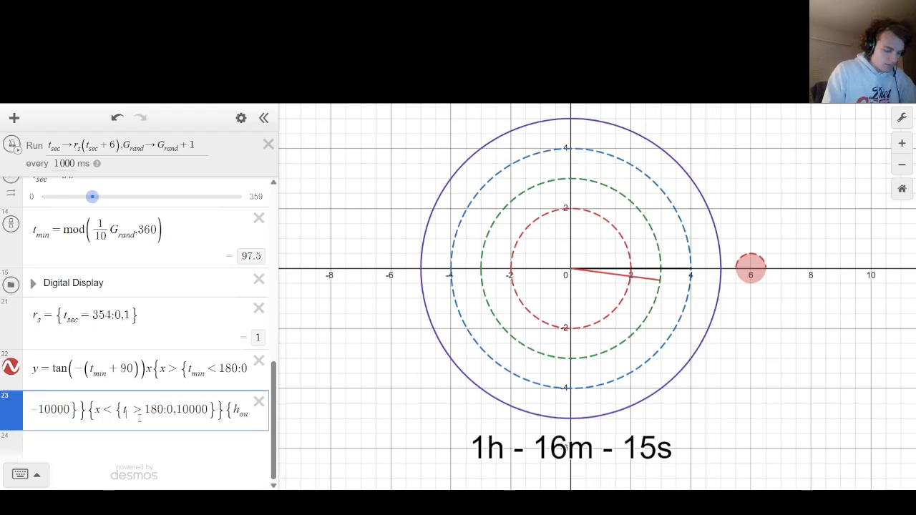
pyautogui.write('hou')
pyautogui.click(78, 436)
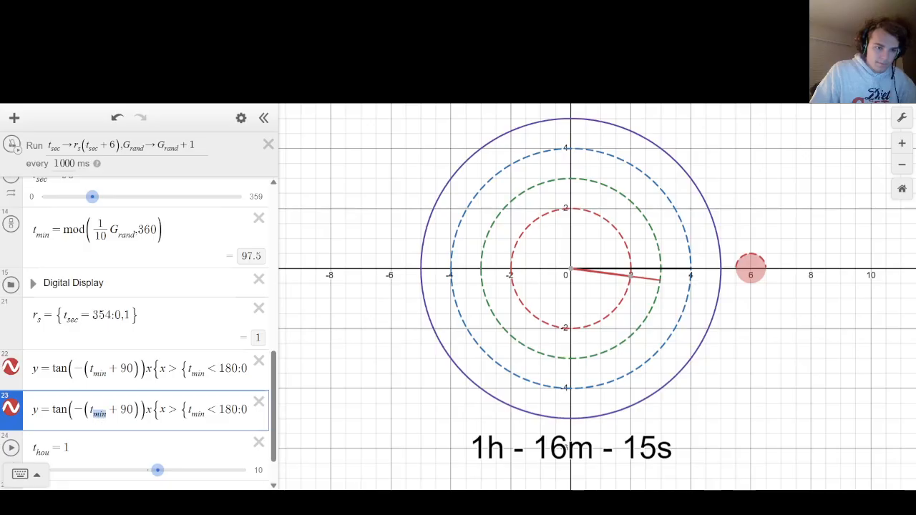
pyautogui.write('hou')
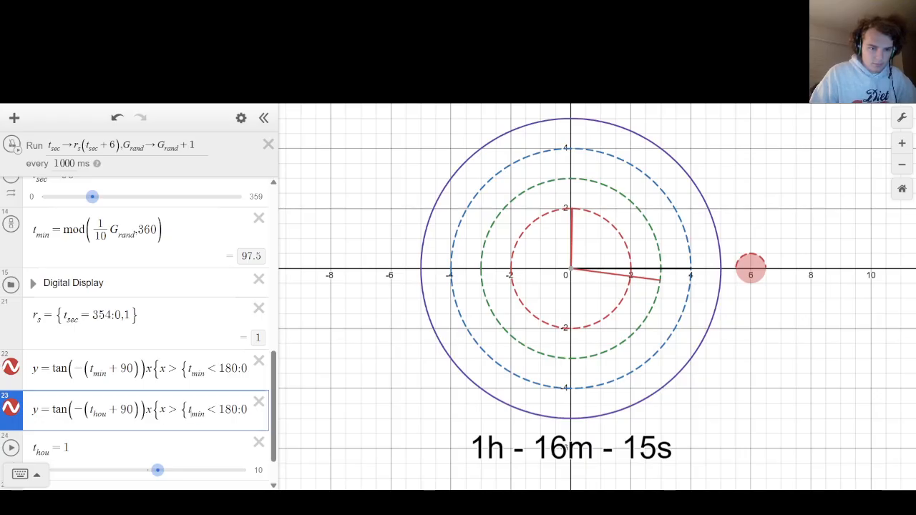
pyautogui.write('hou')
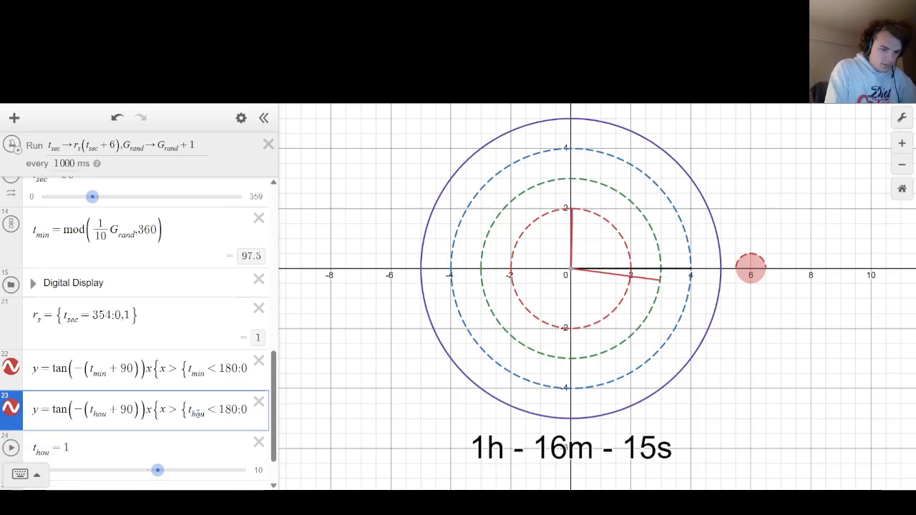
pyautogui.moveTo(153, 411); pyautogui.dragTo(409, 390)
pyautogui.click(333, 319)
pyautogui.scroll(-1, 106, 385)
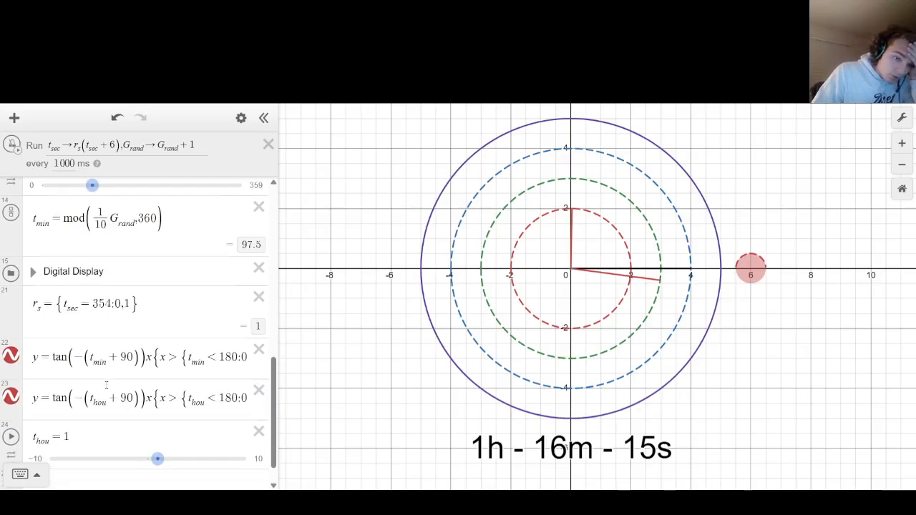
# Define t_hou as mod(1/120 G_rand, 360) in place of its slider value.
pyautogui.click(90, 396)
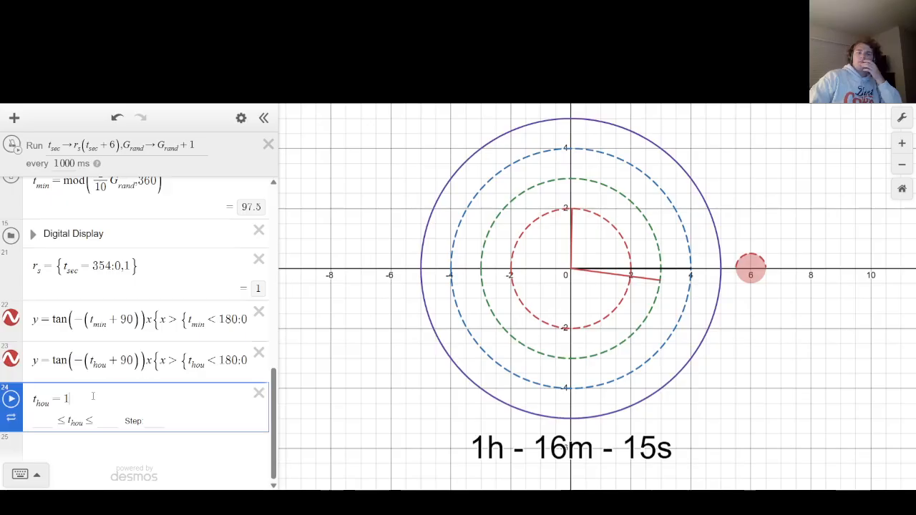
pyautogui.press('Return')
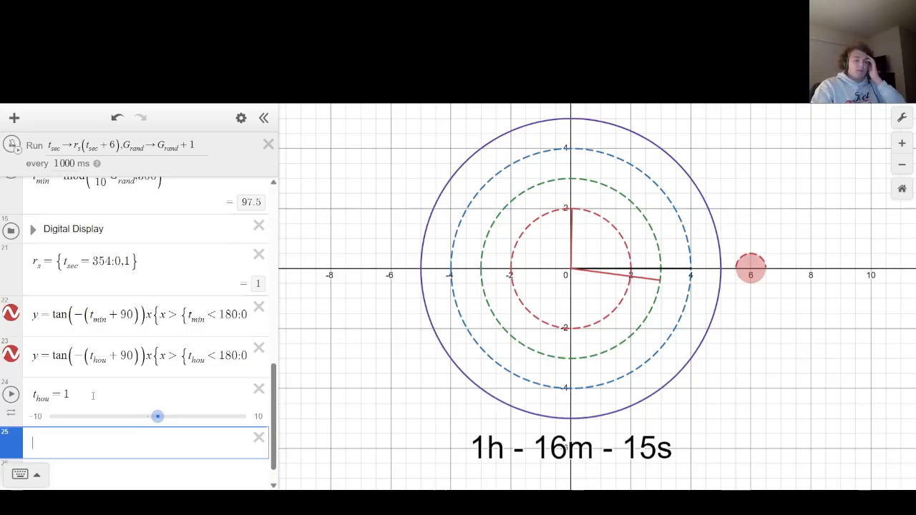
pyautogui.click(92, 396)
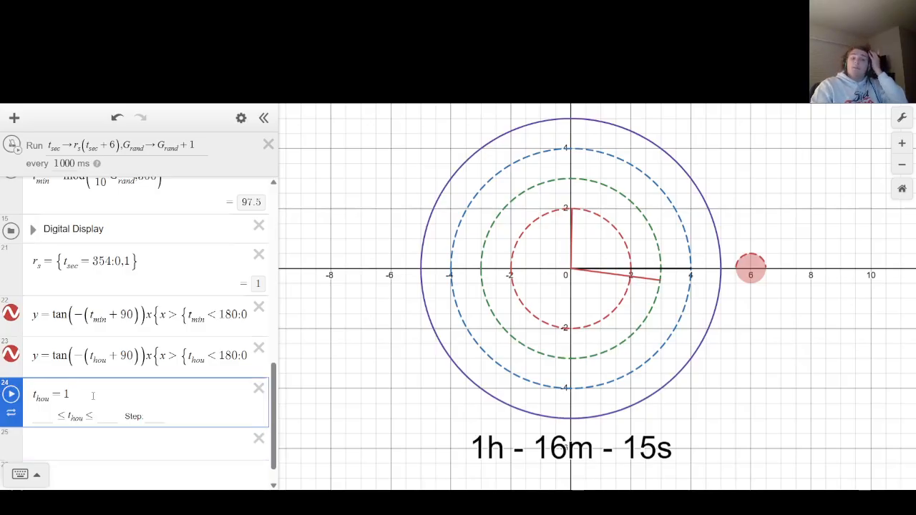
pyautogui.press('BackSpace')
pyautogui.write('mod')
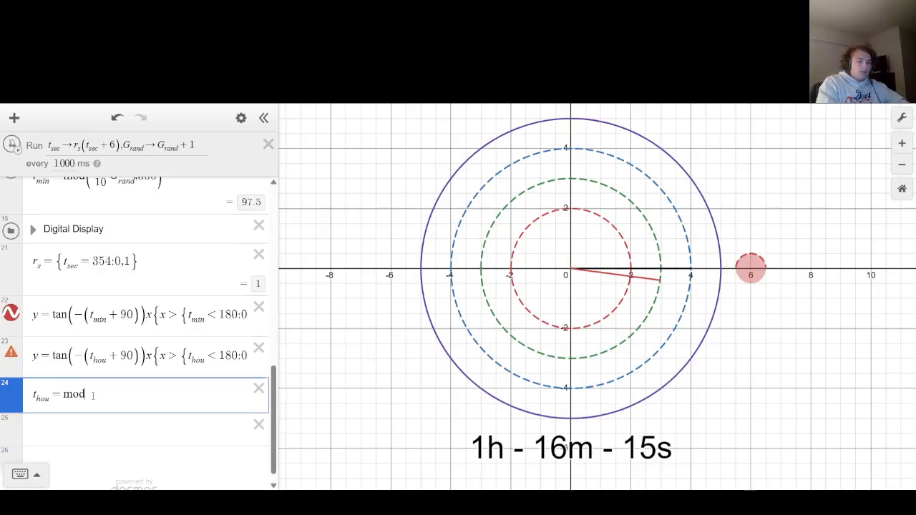
pyautogui.write('(120')
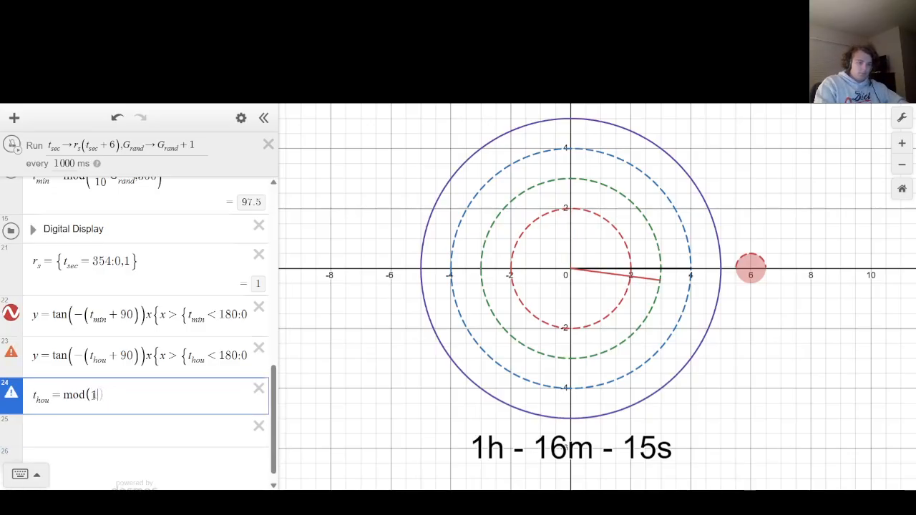
pyautogui.write('/120')
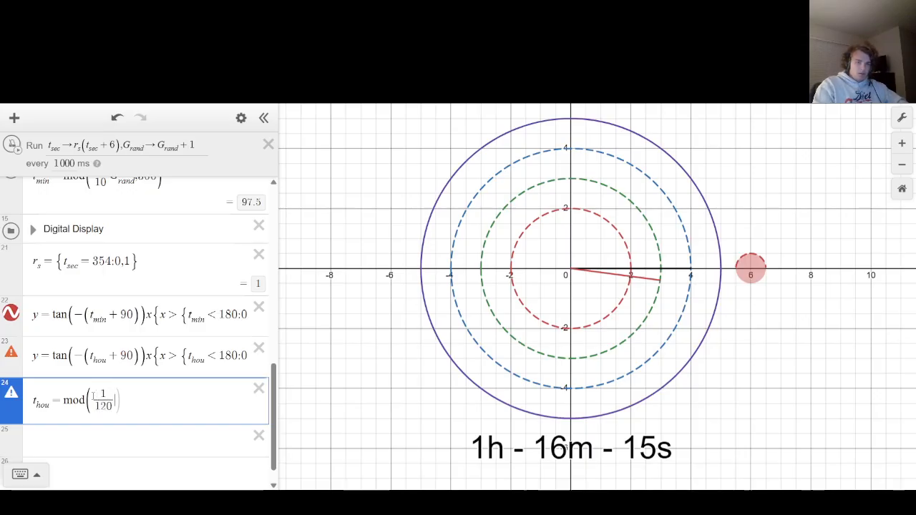
pyautogui.press('Right')
pyautogui.write('G_rand')
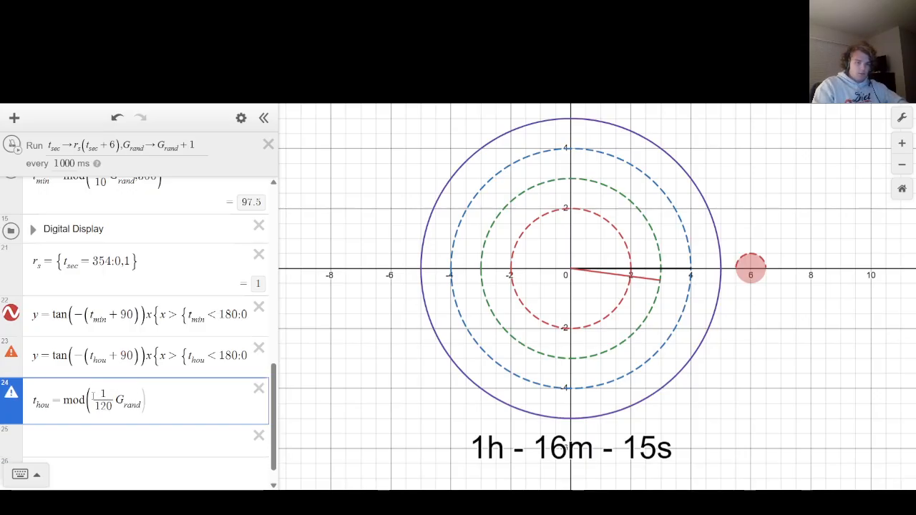
pyautogui.write(',36')
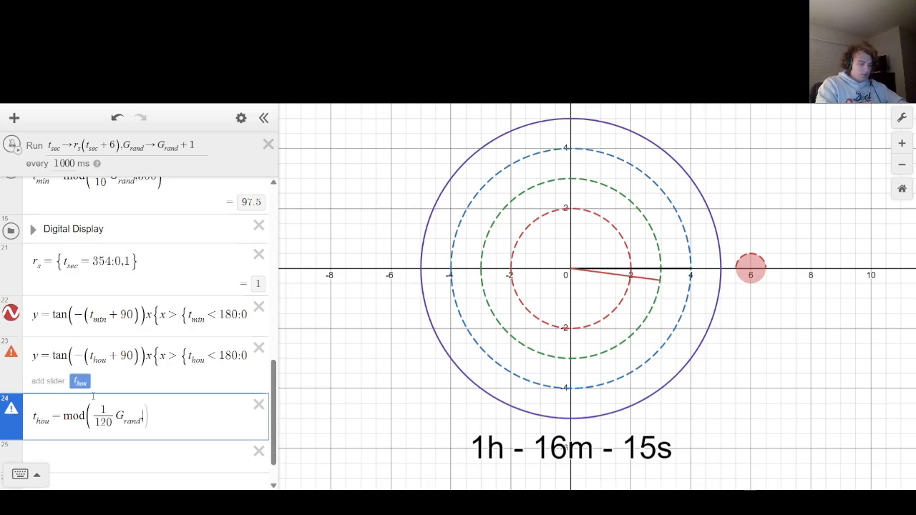
pyautogui.write('0')
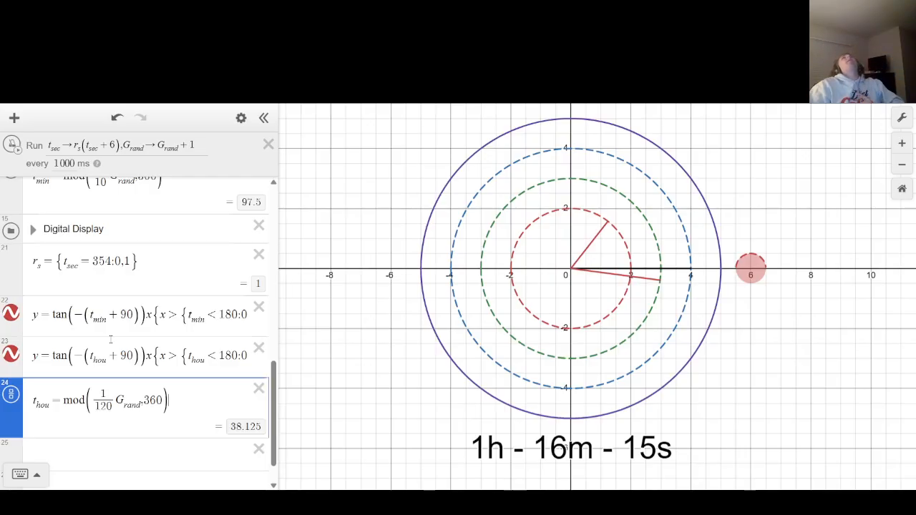
# Reset the clock with the red reset circle on the graph and start the ticker.
pyautogui.click(751, 268)
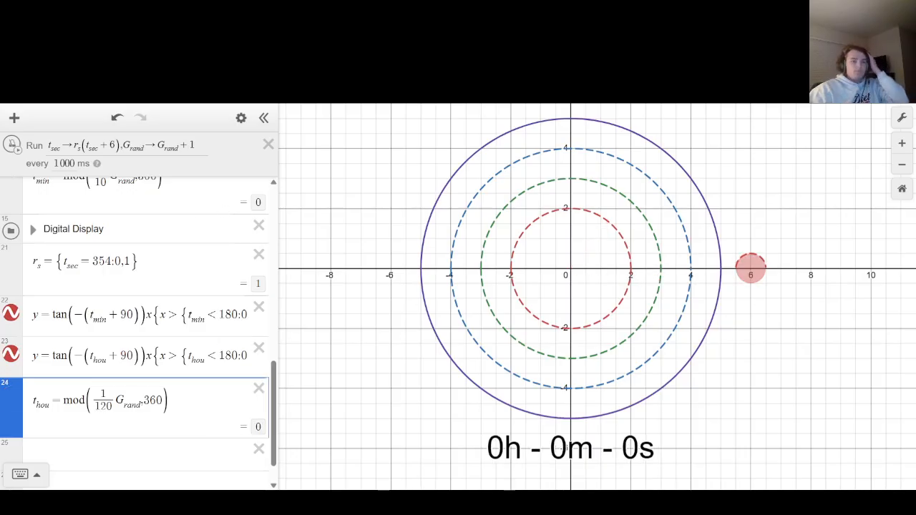
pyautogui.scroll(2, 150, 347)
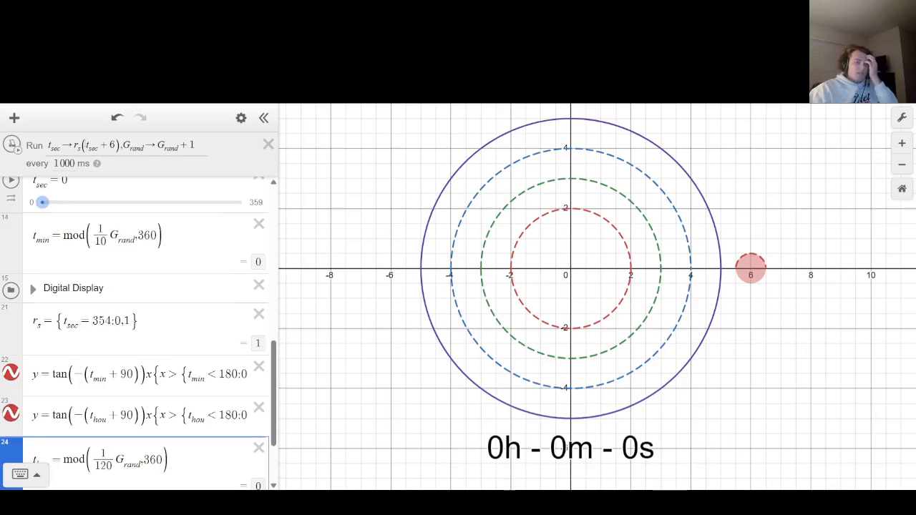
pyautogui.scroll(2, 136, 329)
pyautogui.scroll(2, 55, 201)
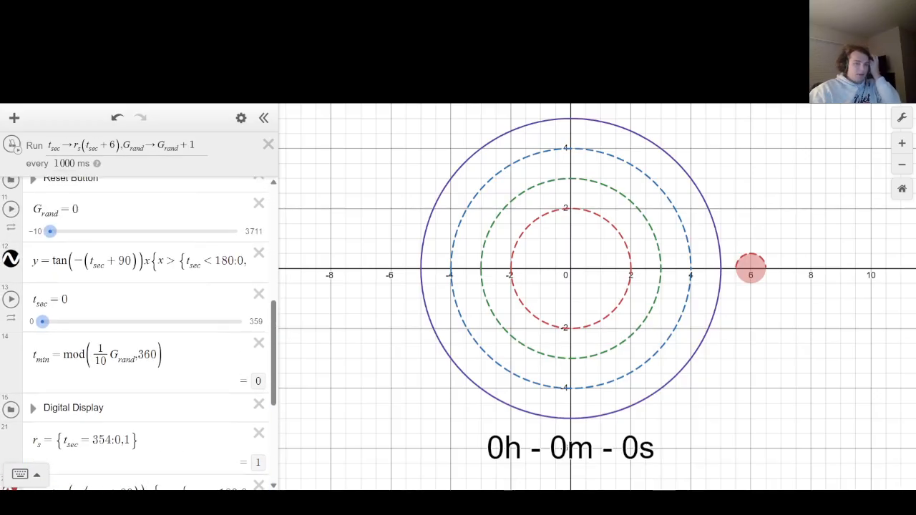
pyautogui.scroll(-4, 56, 201)
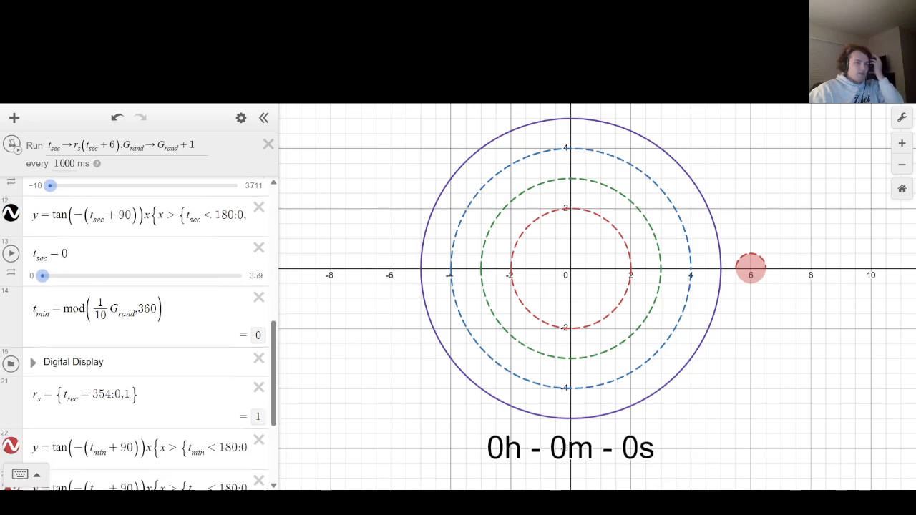
pyautogui.click(12, 146)
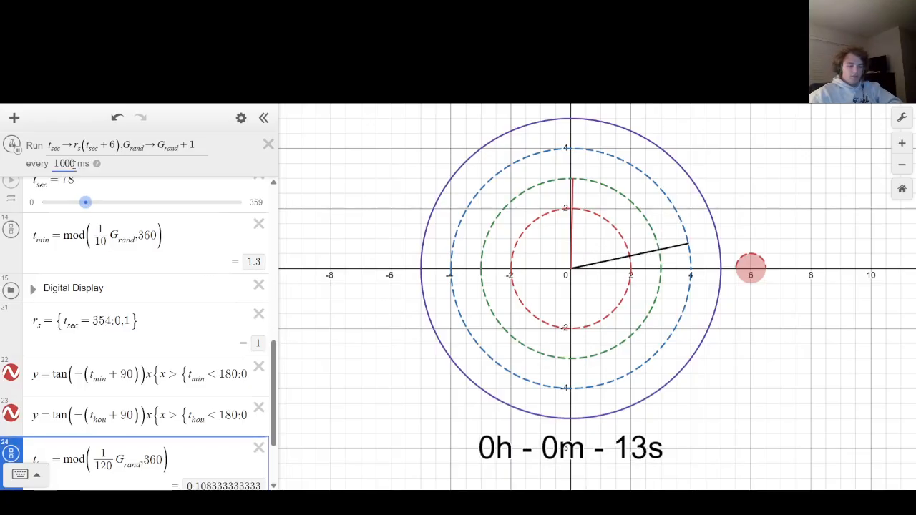
# Set the ticker interval to 0 ms to run the clock at full speed.
pyautogui.press('BackSpace')
pyautogui.press('BackSpace')
pyautogui.press('BackSpace')
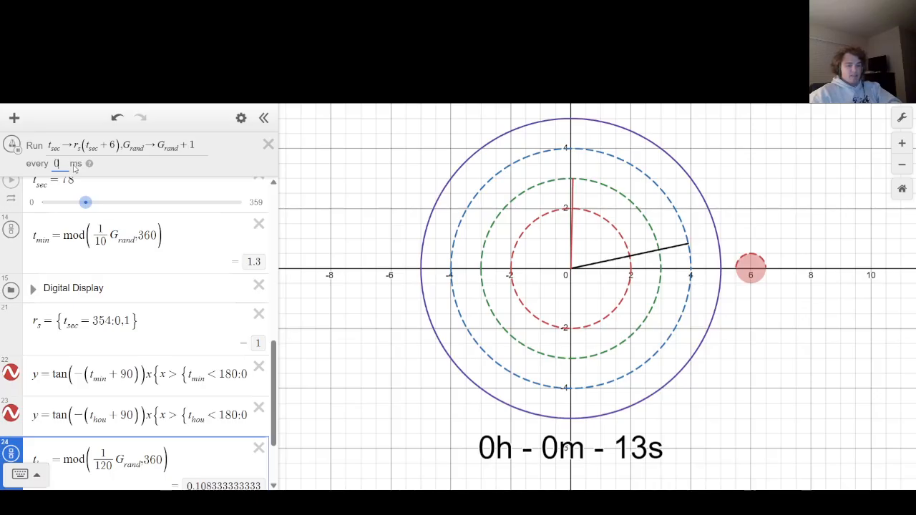
pyautogui.click(354, 178)
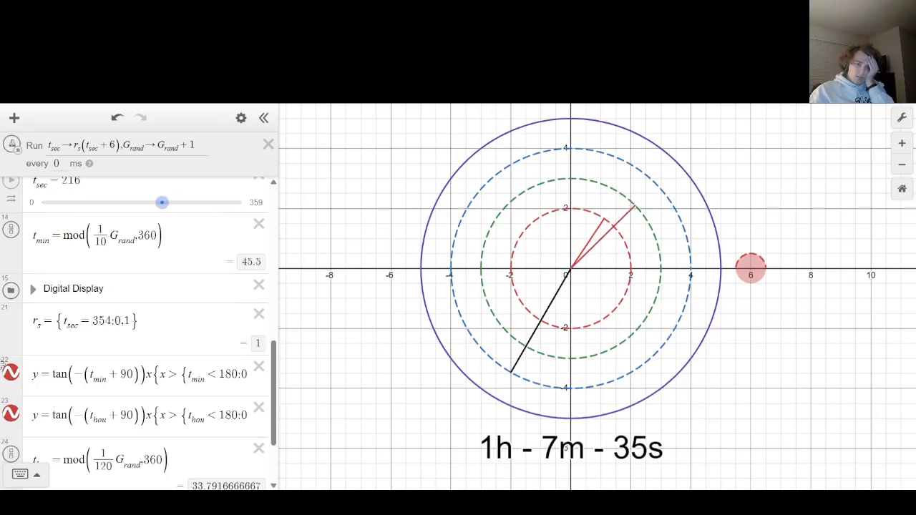
# Recolor the minute-hand and hour-hand lines black.
pyautogui.click(11, 375)
pyautogui.click(140, 422)
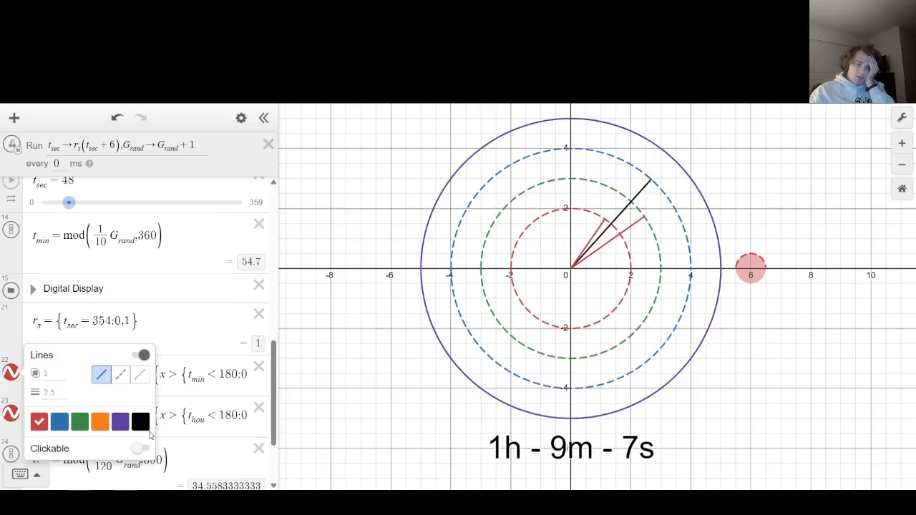
pyautogui.click(5, 415)
pyautogui.click(11, 414)
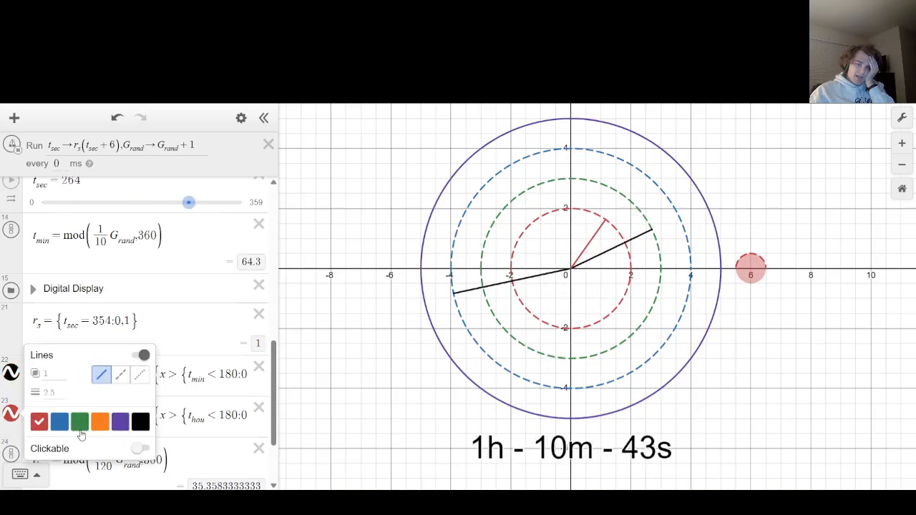
pyautogui.click(140, 422)
# Recolor the second-hand line red and close its line style options.
pyautogui.scroll(4, 10, 286)
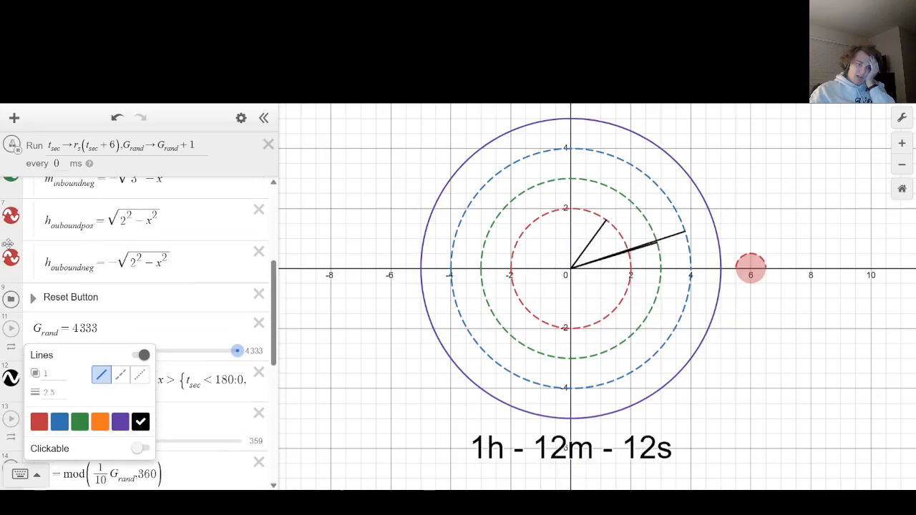
pyautogui.click(10, 378)
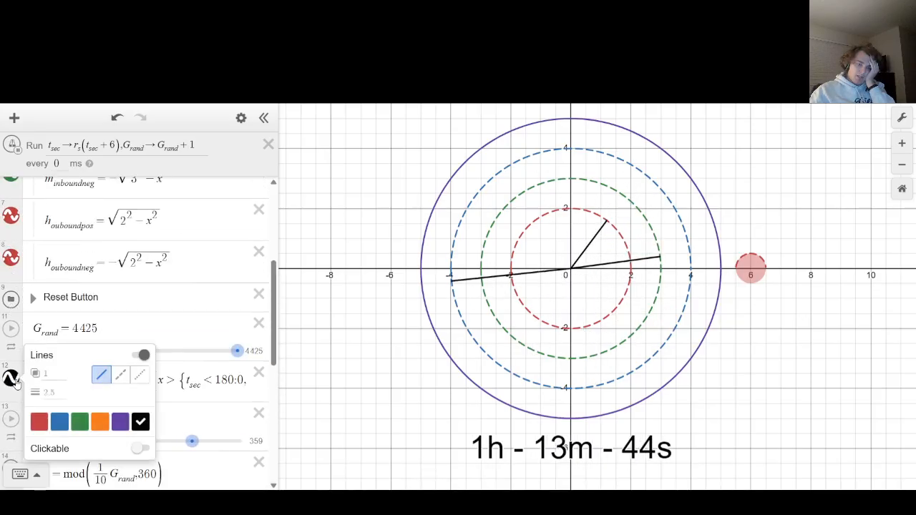
pyautogui.click(44, 421)
pyautogui.scroll(-6, 138, 309)
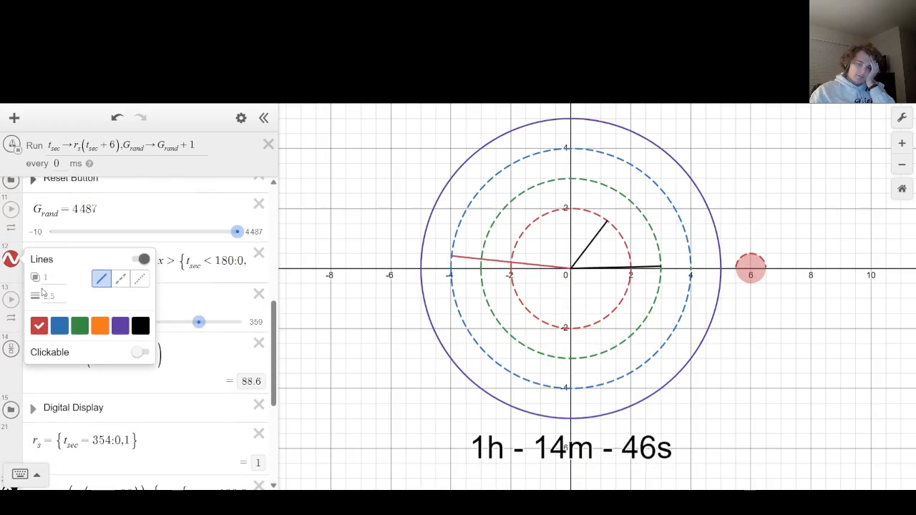
pyautogui.click(380, 346)
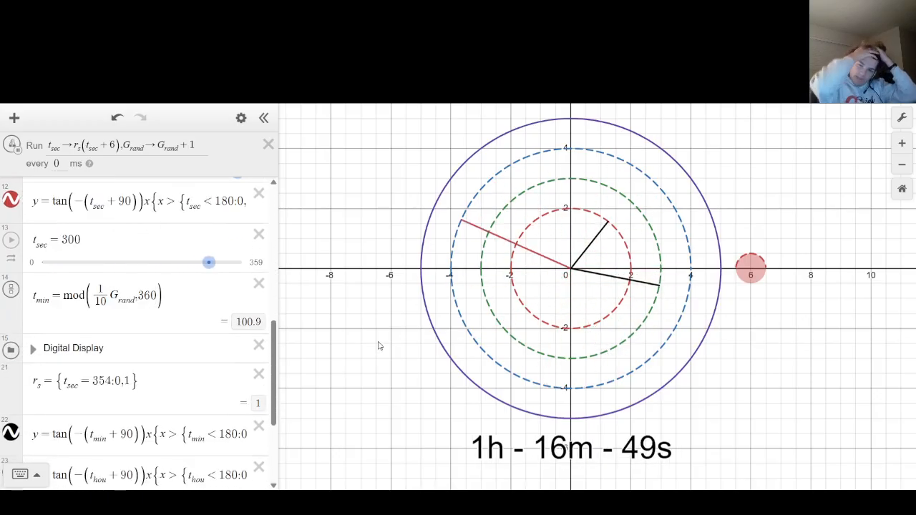
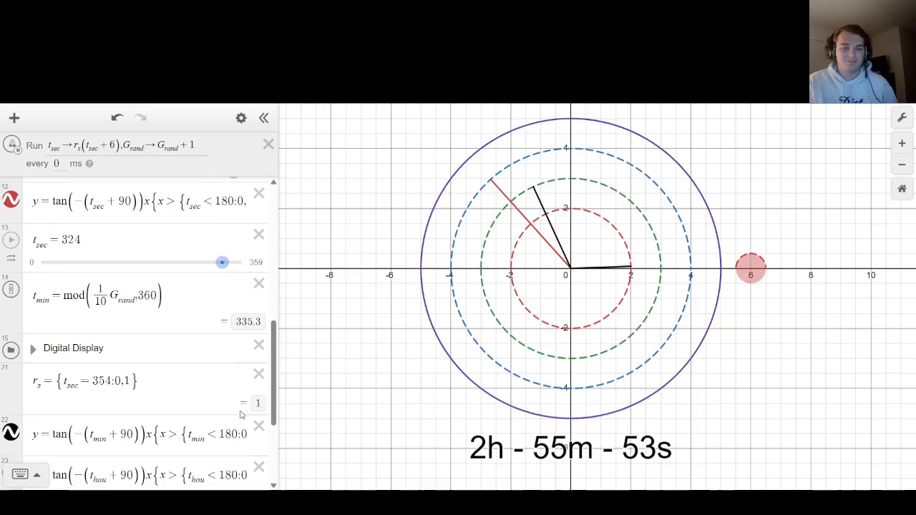
# Pause the ticker, set its interval to 1000 ms, and run the clock at that speed.
pyautogui.scroll(5, 90, 358)
pyautogui.scroll(4, 91, 358)
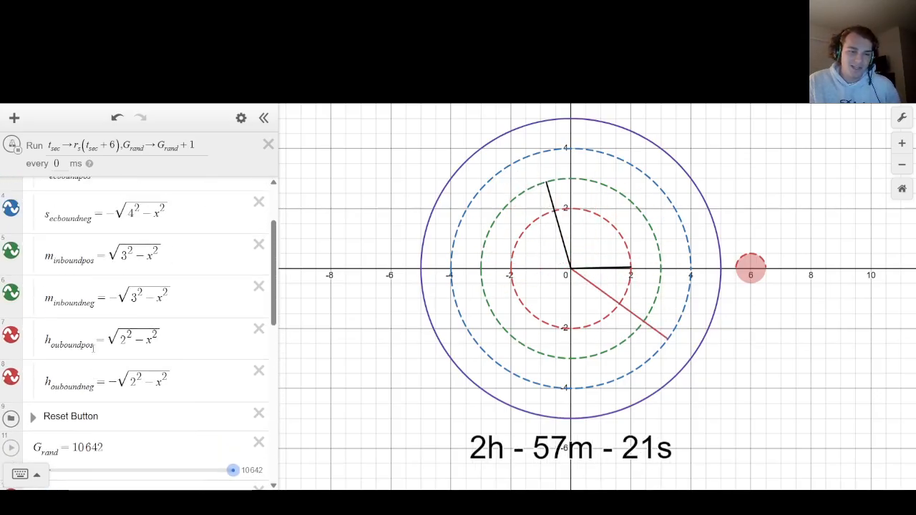
pyautogui.scroll(-2, 31, 237)
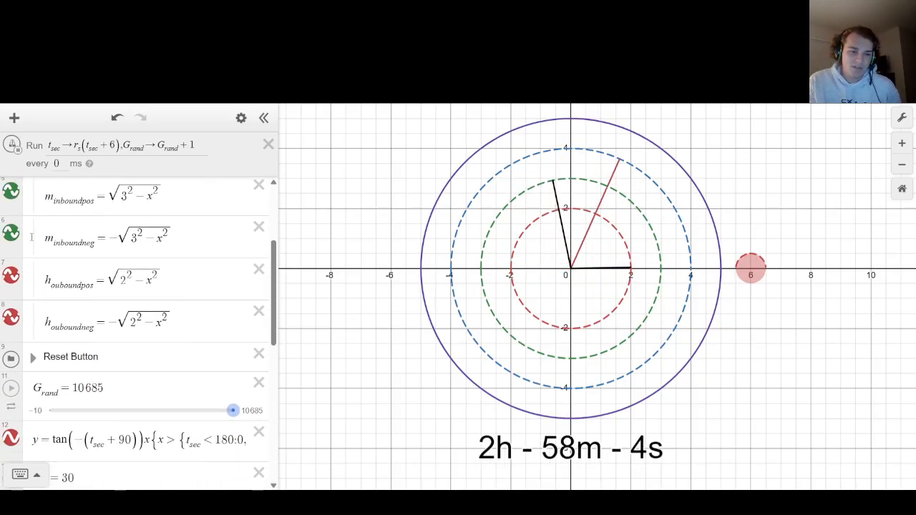
pyautogui.click(13, 145)
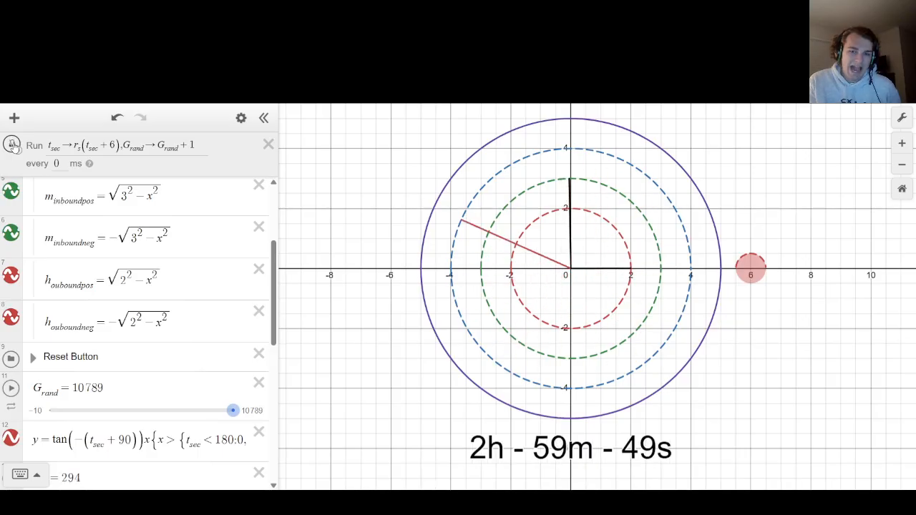
pyautogui.scroll(3, 29, 201)
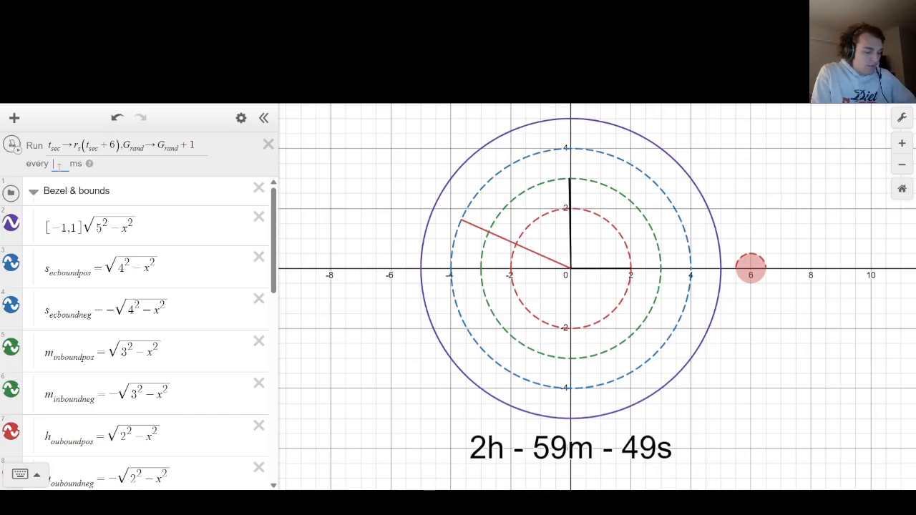
pyautogui.scroll(-4, 108, 286)
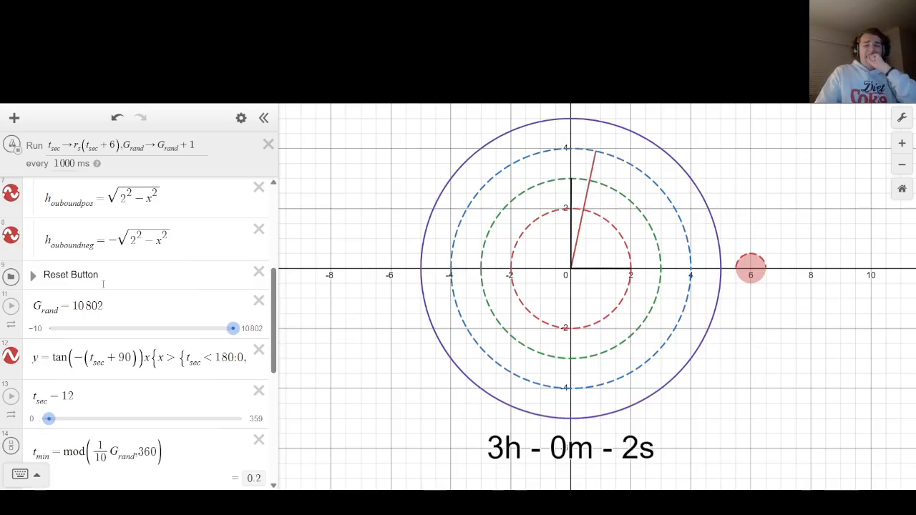
pyautogui.scroll(5, 41, 275)
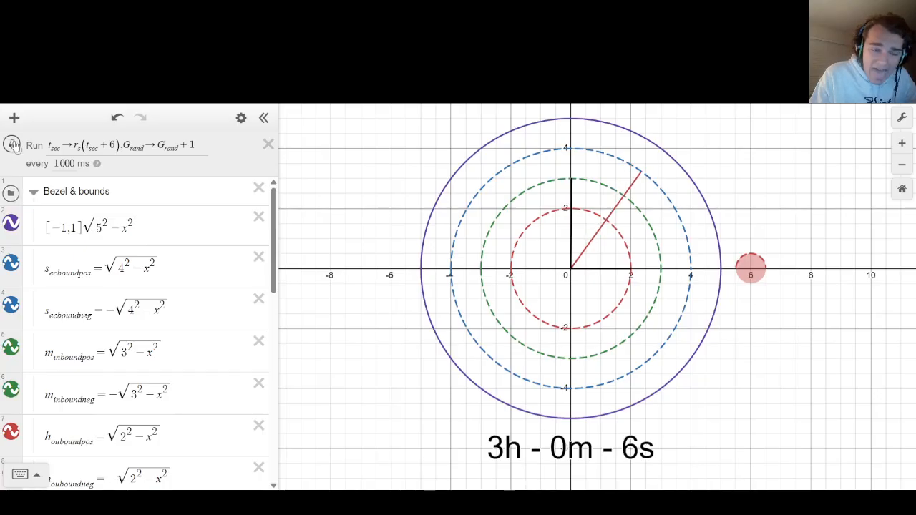
# Create a folder named "Arms Display" and place it directly above the second-hand equation.
pyautogui.scroll(-12, 99, 358)
pyautogui.scroll(3, 99, 357)
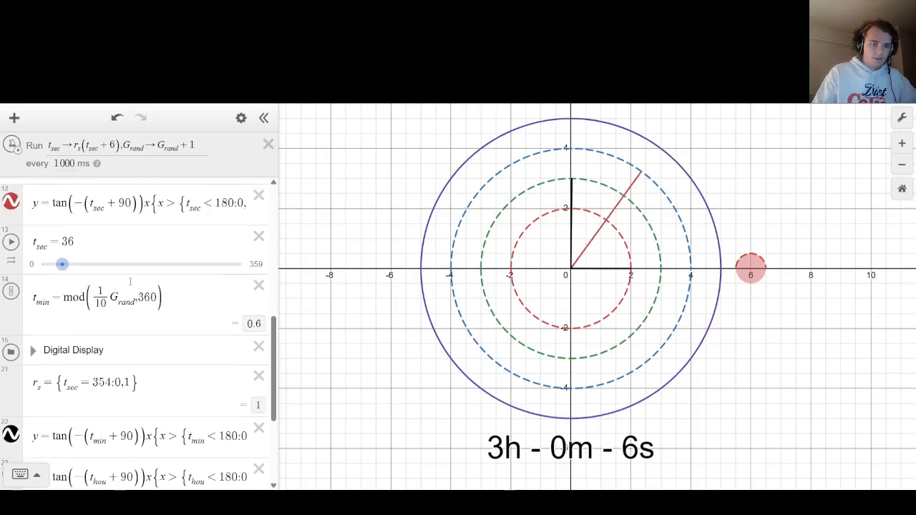
pyautogui.scroll(-4, 99, 410)
pyautogui.click(106, 420)
pyautogui.write('lder')
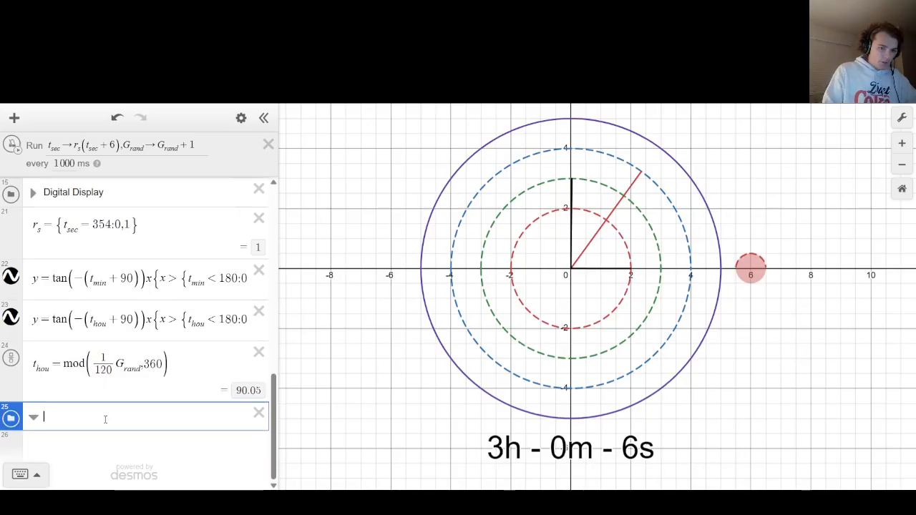
pyautogui.write('Arms')
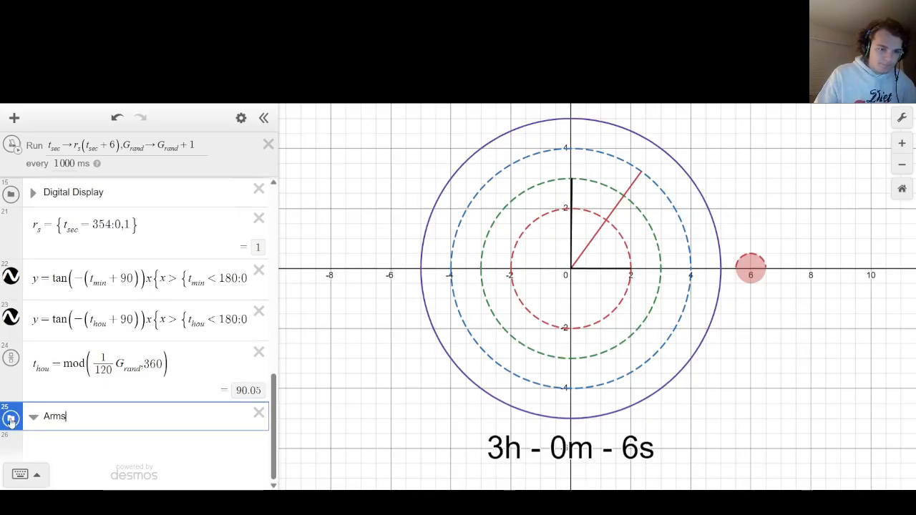
pyautogui.moveTo(10, 421); pyautogui.dragTo(30, 380)
pyautogui.write('Display')
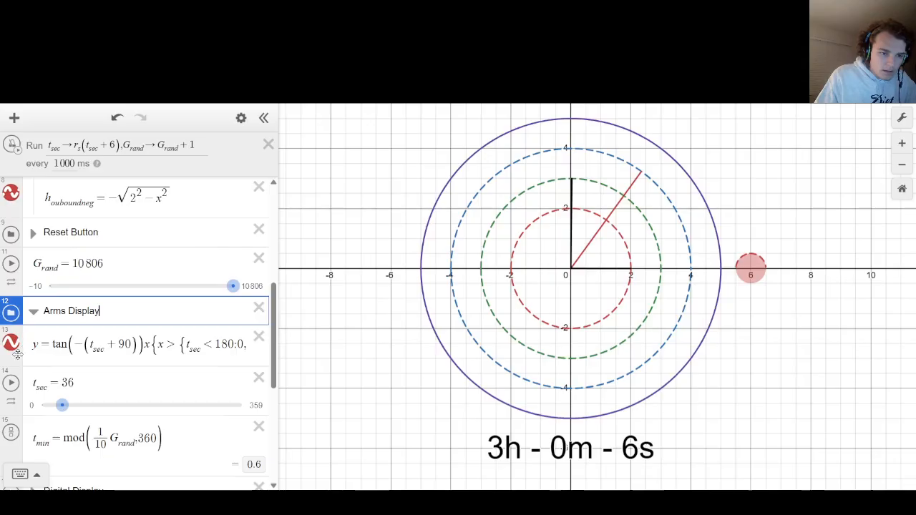
# Move the second-, minute- and hour-hand equations into the Arms Display folder and collapse it.
pyautogui.scroll(-3, 3, 310)
pyautogui.moveTo(9, 347); pyautogui.dragTo(10, 290)
pyautogui.scroll(-2, 10, 290)
pyautogui.moveTo(7, 405); pyautogui.dragTo(10, 198)
pyautogui.scroll(2, 22, 205)
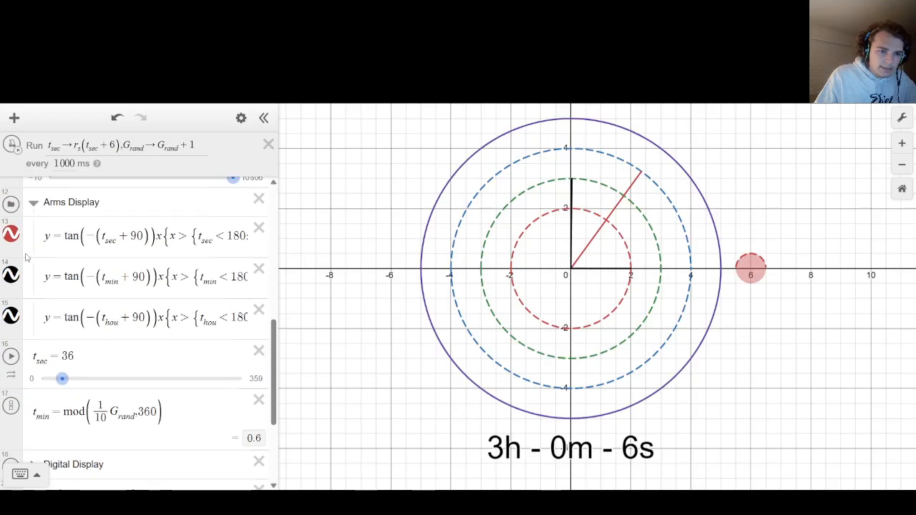
pyautogui.click(34, 205)
# Create a folder named "Thetas and Grand" at the end of the expression list.
pyautogui.scroll(-2, 43, 222)
pyautogui.click(95, 446)
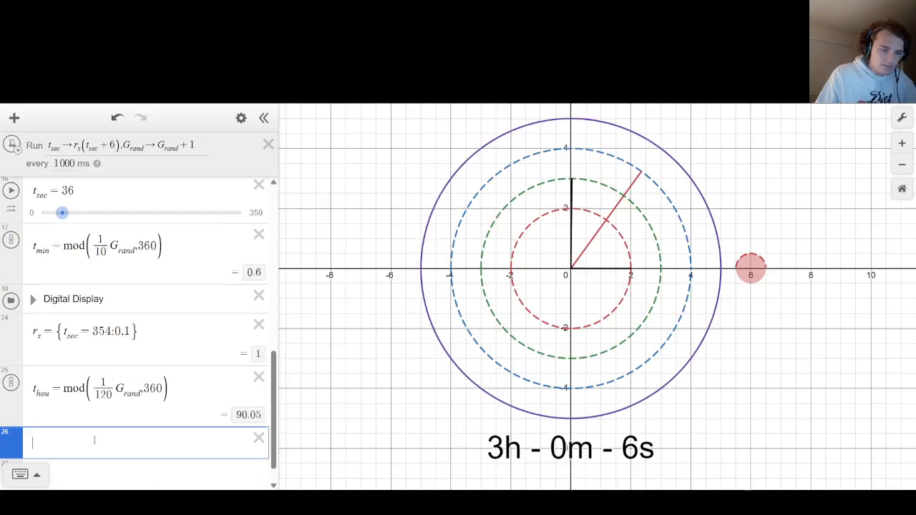
pyautogui.write('fodle')
pyautogui.press('BackSpace')
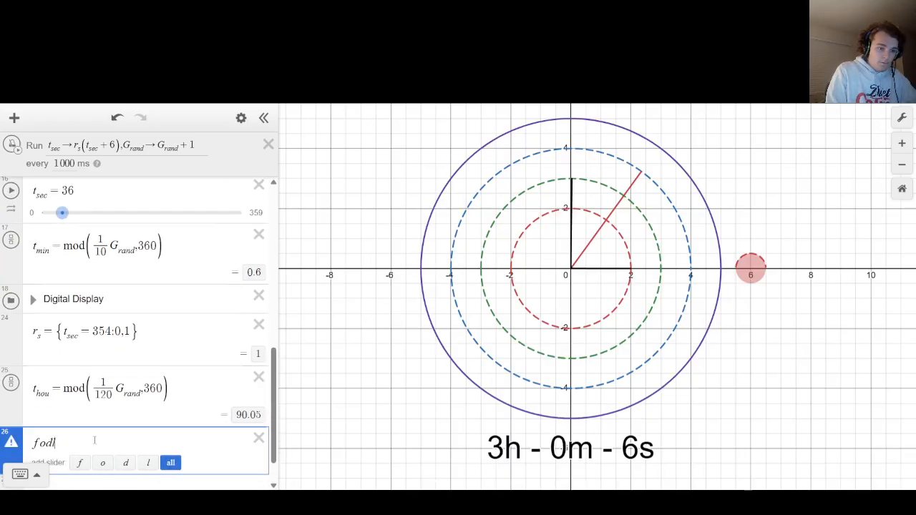
pyautogui.press('BackSpace')
pyautogui.press('BackSpace')
pyautogui.write('lder')
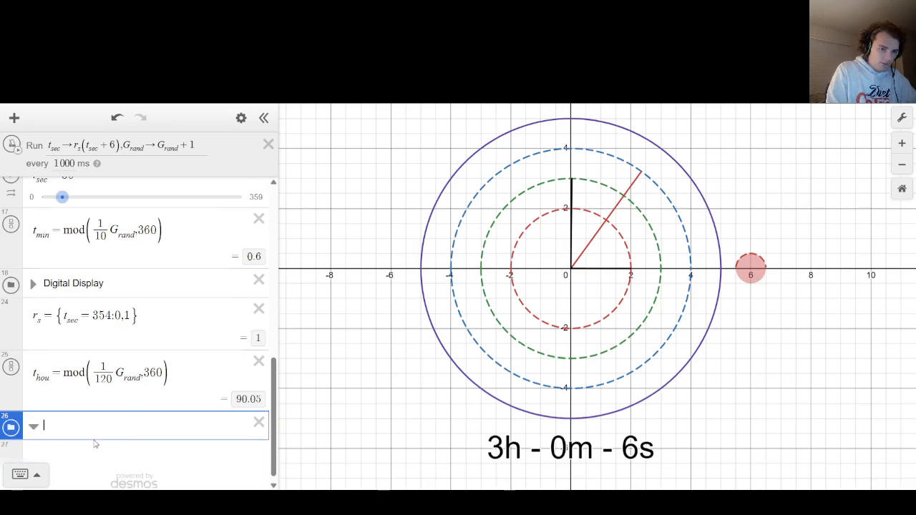
pyautogui.write('Thetas and Grand')
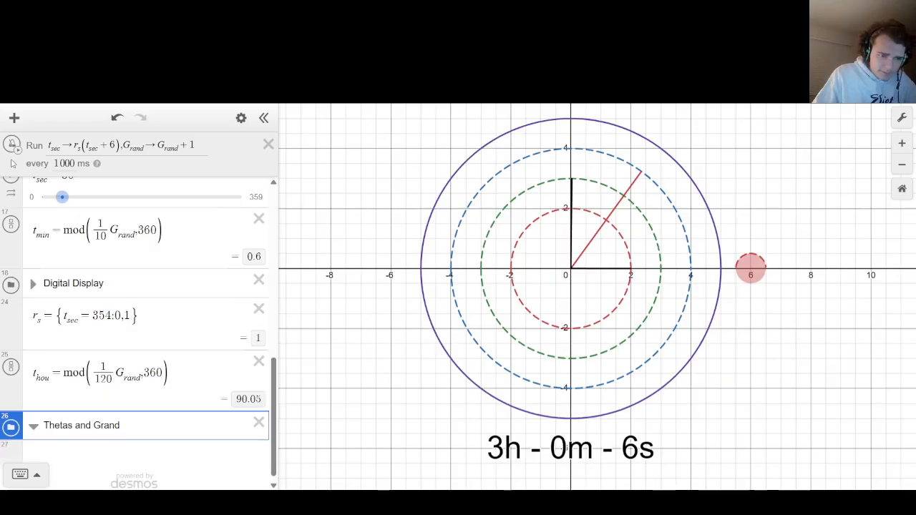
# Move the t_sec, t_min and t_hou expressions into the Thetas and Grand folder and collapse it.
pyautogui.scroll(1, 22, 308)
pyautogui.moveTo(13, 259); pyautogui.dragTo(11, 409)
pyautogui.scroll(2, 40, 285)
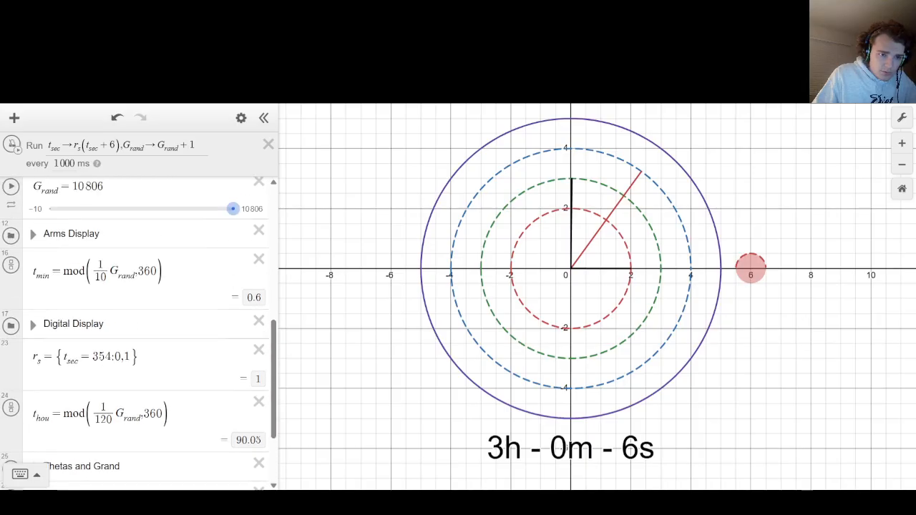
pyautogui.moveTo(10, 241); pyautogui.dragTo(11, 387)
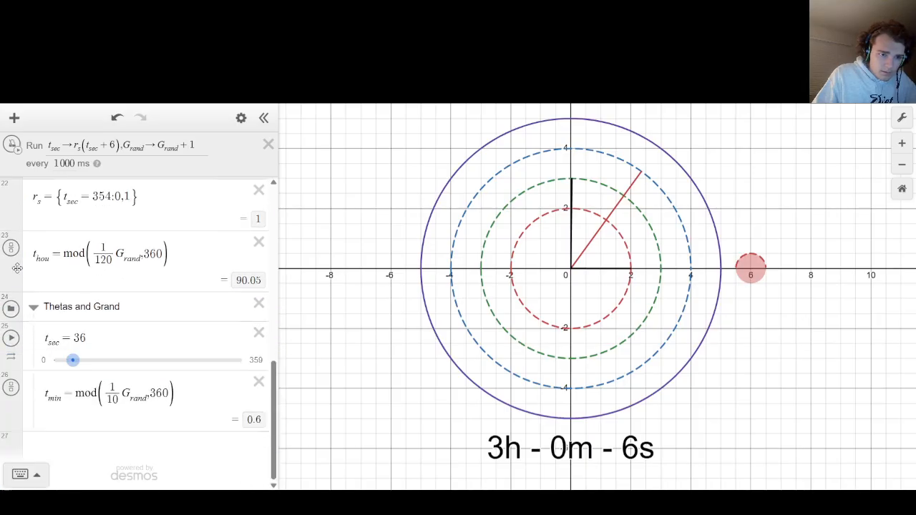
pyautogui.moveTo(13, 260); pyautogui.dragTo(12, 395)
pyautogui.click(33, 245)
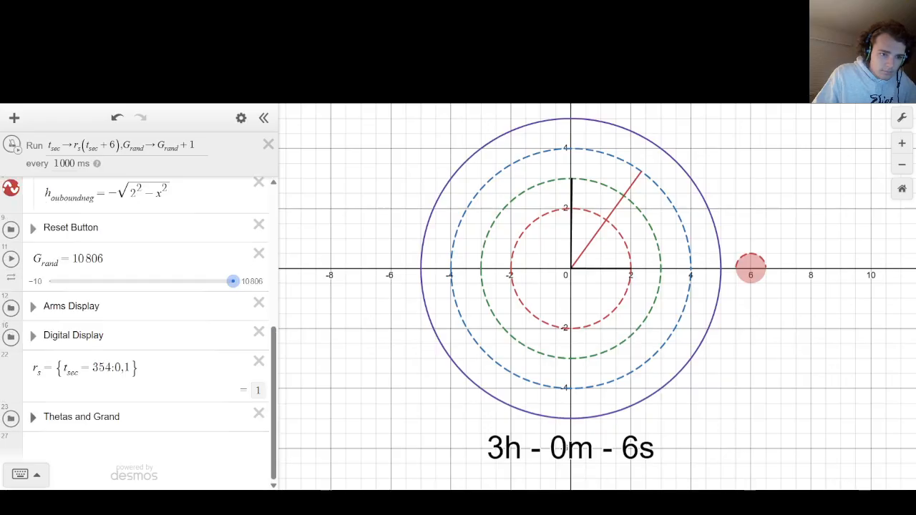
# Place the Thetas and Grand folder below Reset Button and move the G_rand slider to the start of the expression list.
pyautogui.moveTo(11, 417); pyautogui.dragTo(27, 282)
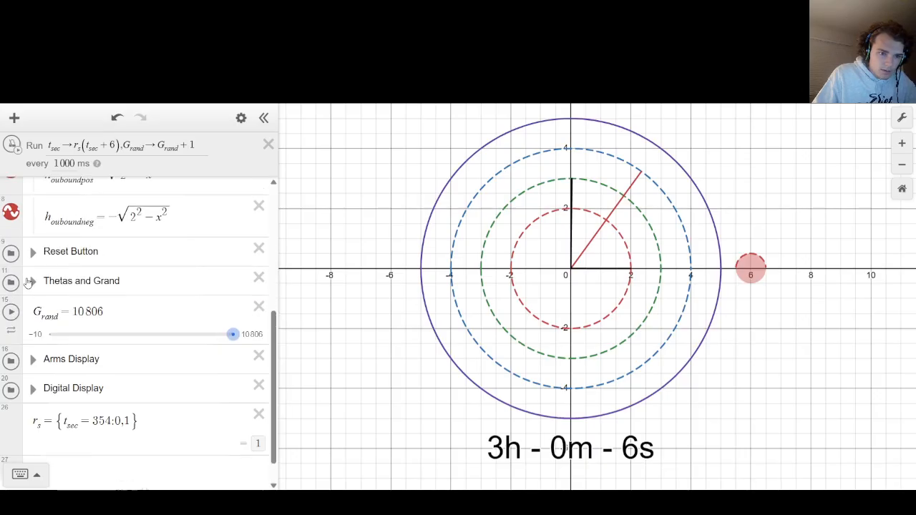
pyautogui.moveTo(16, 360); pyautogui.dragTo(42, 216)
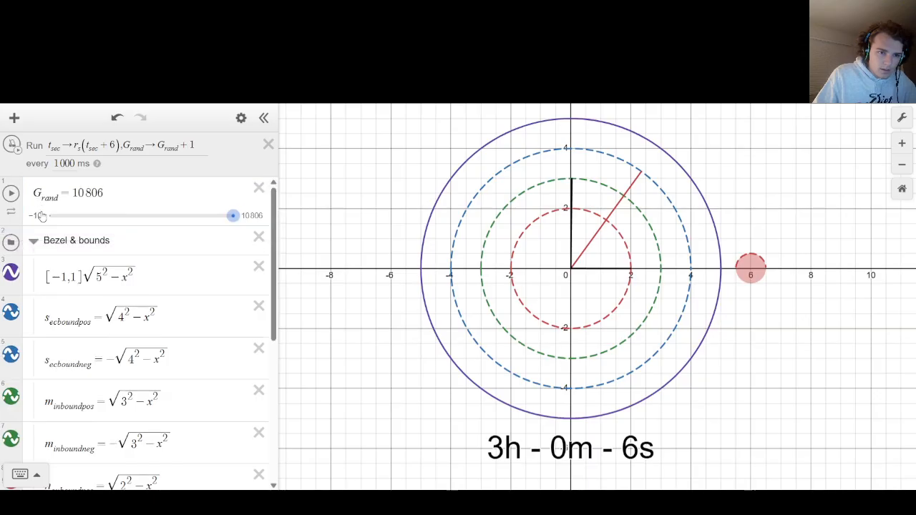
pyautogui.scroll(-5, 42, 216)
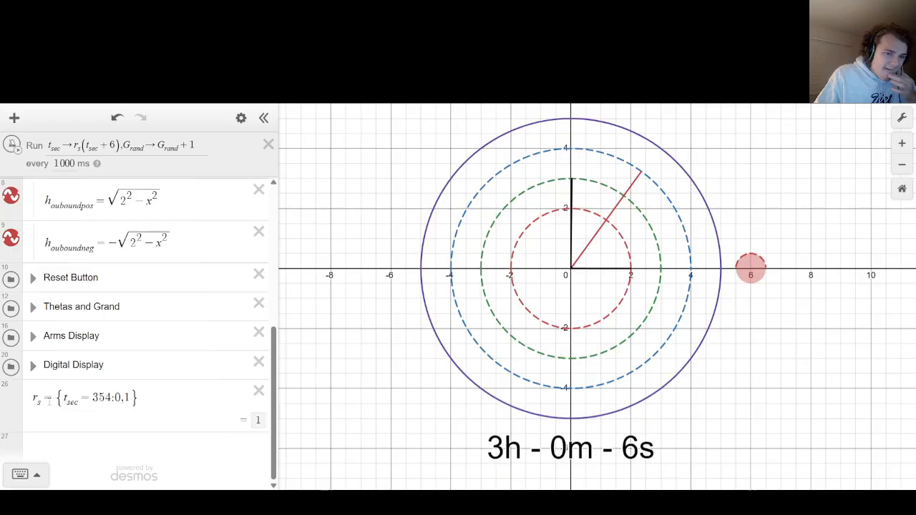
# Replace r_s in the ticker action with {t_sec=354:0,1} and delete the separate r_s expression.
pyautogui.moveTo(56, 398); pyautogui.dragTo(218, 405)
pyautogui.hotkey('ctrl', 'c')
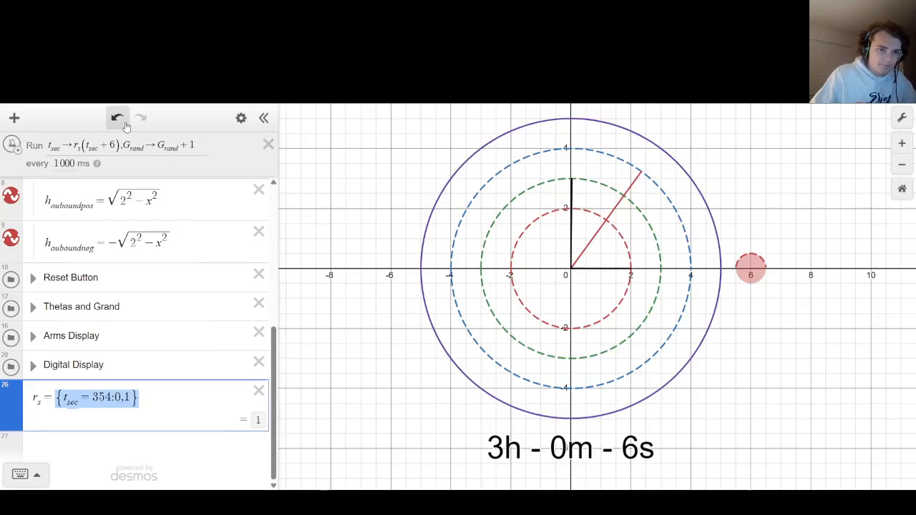
pyautogui.click(83, 146)
pyautogui.press('BackSpace')
pyautogui.press('BackSpace')
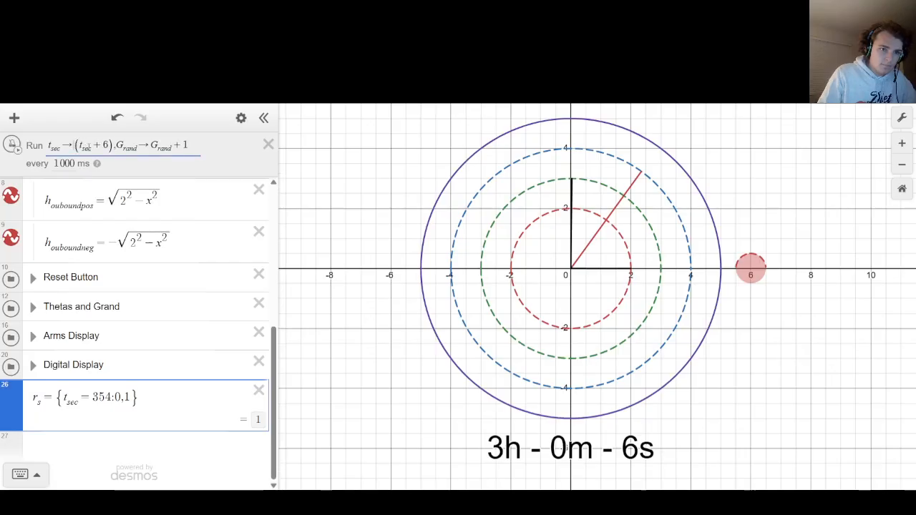
pyautogui.hotkey('ctrl', 'v')
pyautogui.click(259, 390)
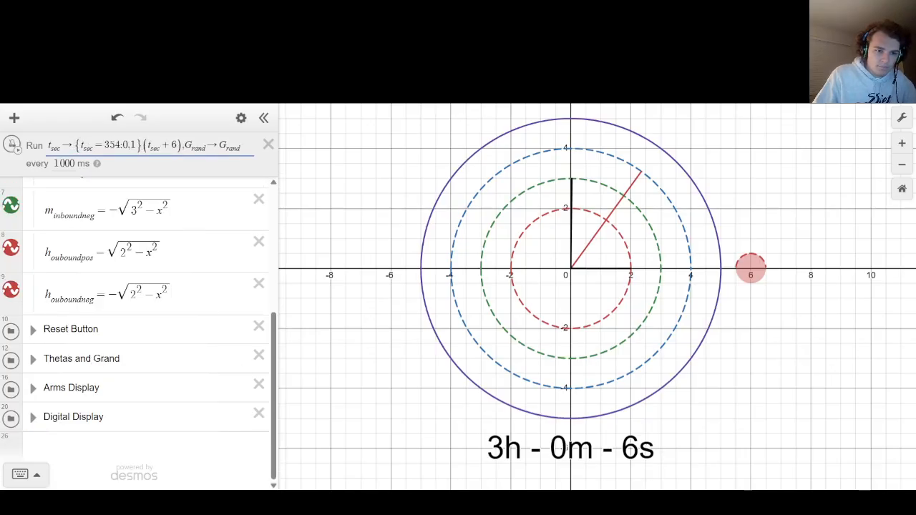
# Add a new folder after the Digital Display folder.
pyautogui.scroll(5, 143, 322)
pyautogui.scroll(-1, 50, 299)
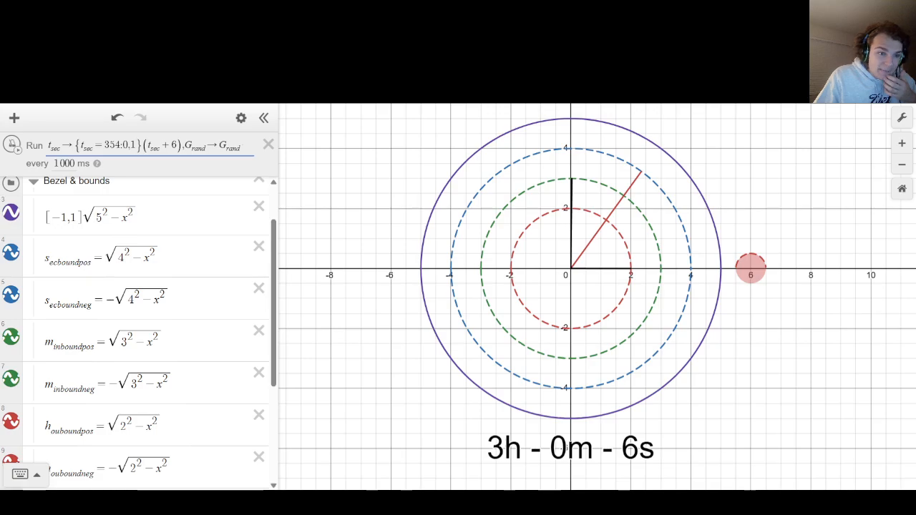
pyautogui.scroll(-3, 103, 458)
pyautogui.click(104, 458)
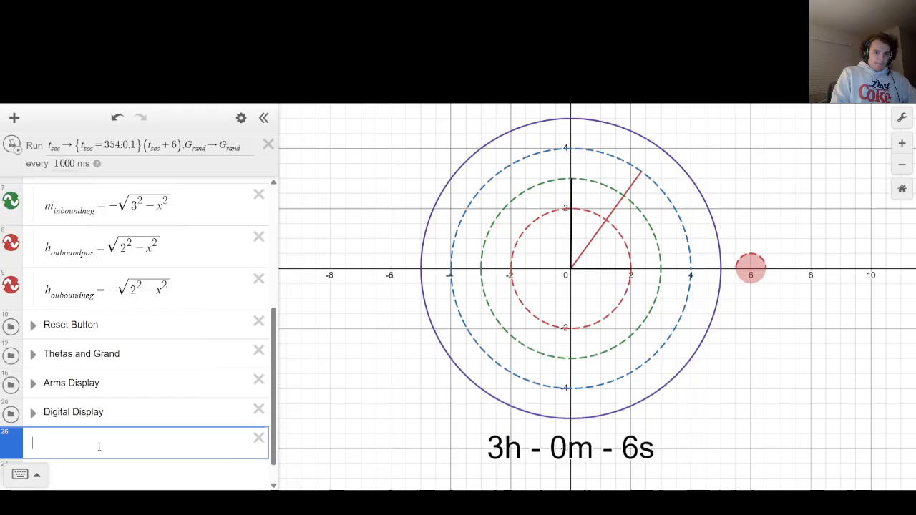
pyautogui.write('x=')
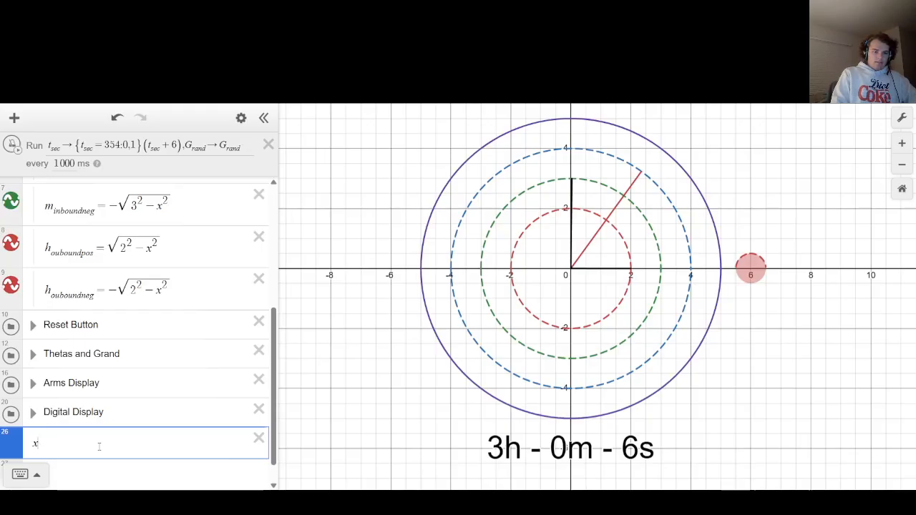
pyautogui.press('BackSpace')
pyautogui.write('folder')
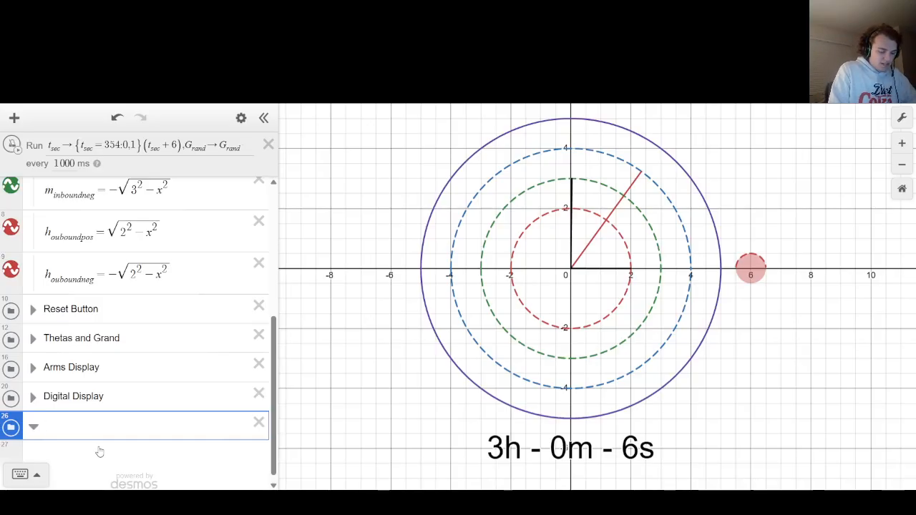
# Name the new folder "Contingency Arm" and add an empty expression inside it.
pyautogui.write('Contin')
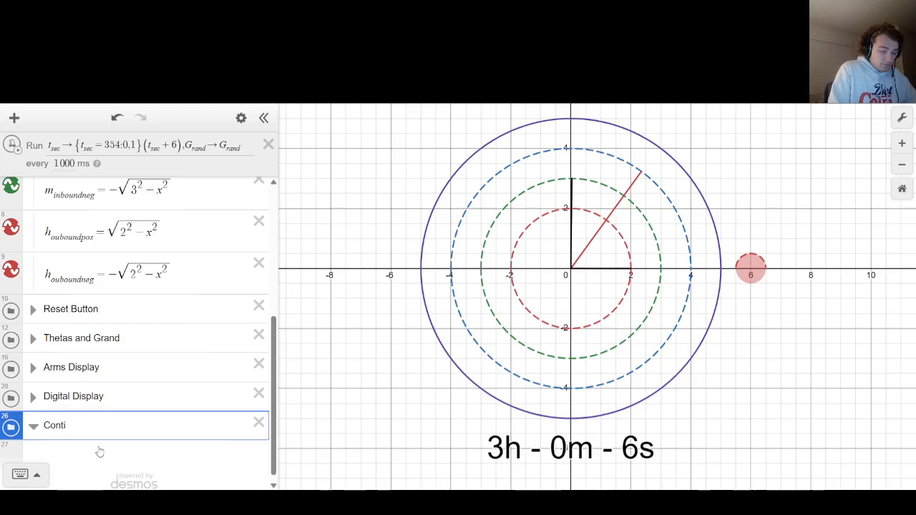
pyautogui.press('BackSpace')
pyautogui.press('BackSpace')
pyautogui.write('t')
pyautogui.press('BackSpace')
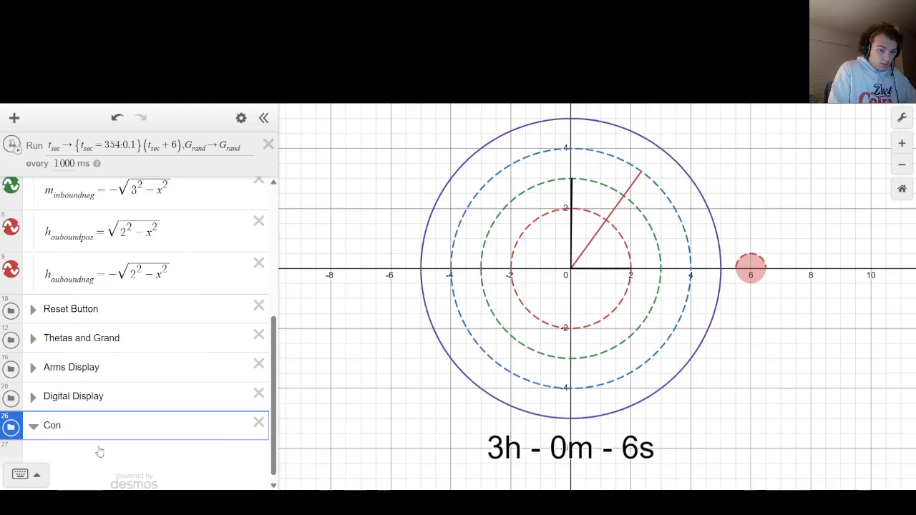
pyautogui.write('tingency')
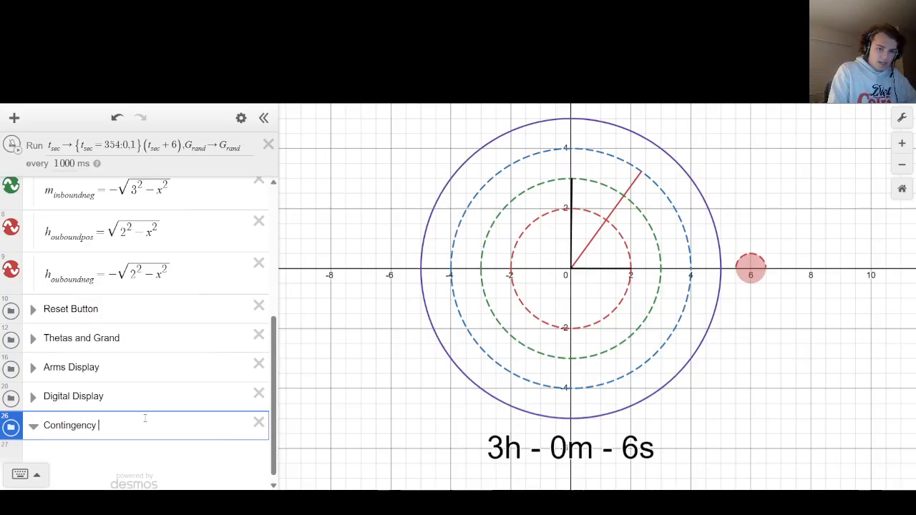
pyautogui.write('Arm')
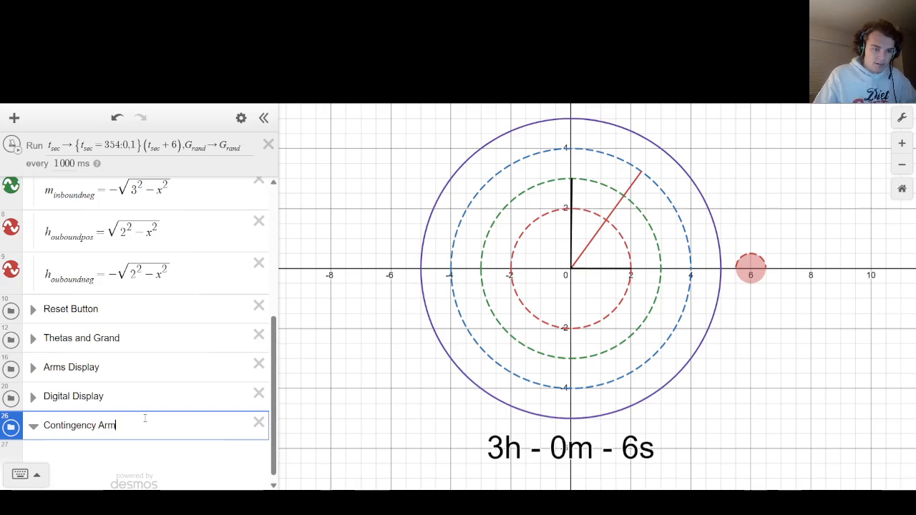
pyautogui.press('Return')
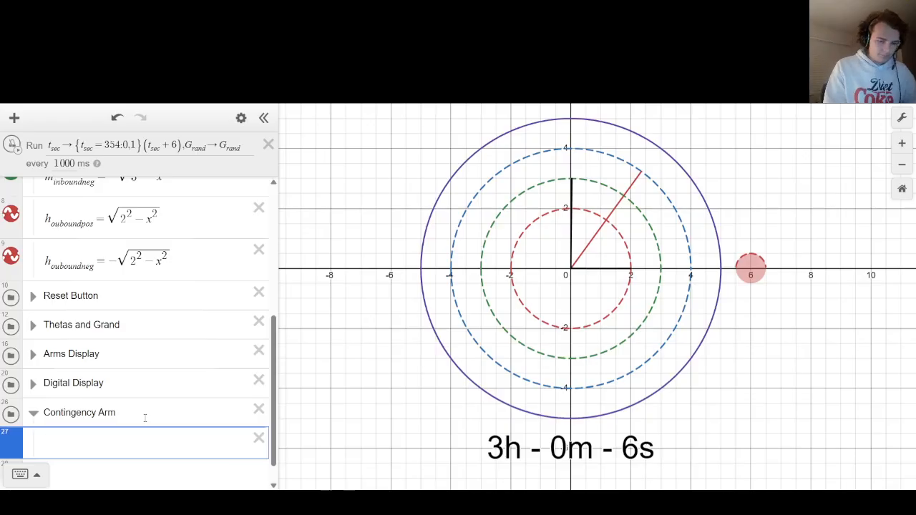
pyautogui.write('{')
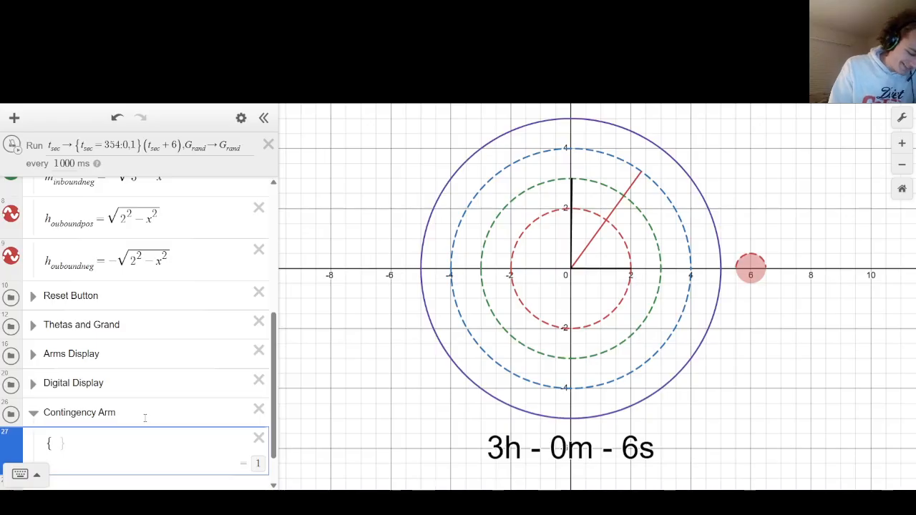
pyautogui.press('BackSpace')
pyautogui.write('y=x')
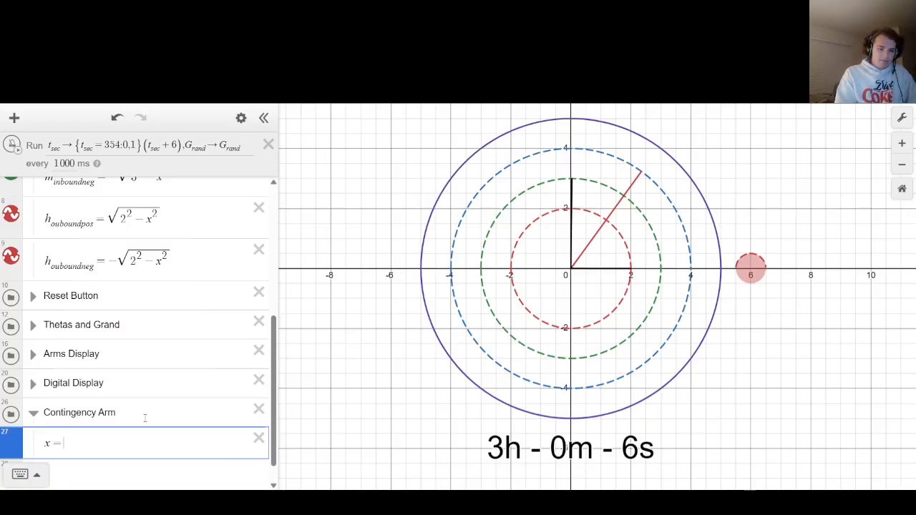
pyautogui.press('BackSpace')
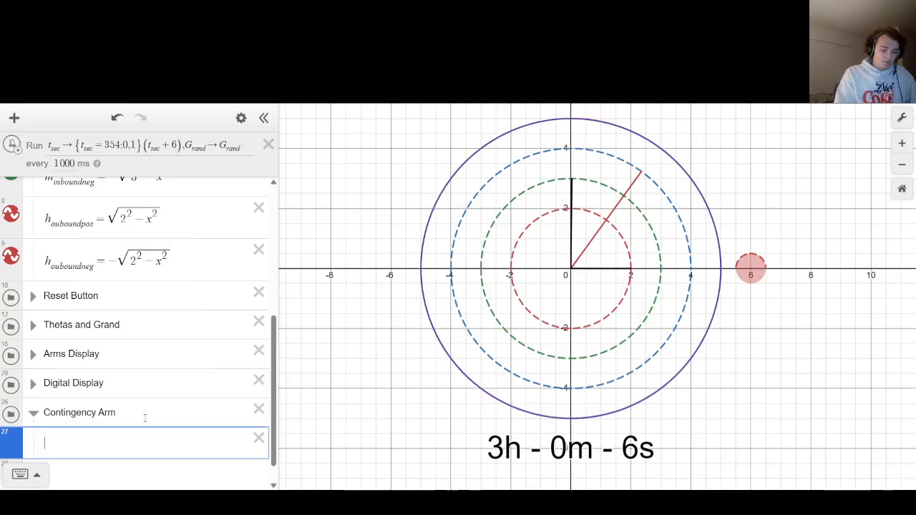
# Enter the line x=0 with the restriction {0<4} in the empty expression of the Contingency Arm folder.
pyautogui.write('x=0')
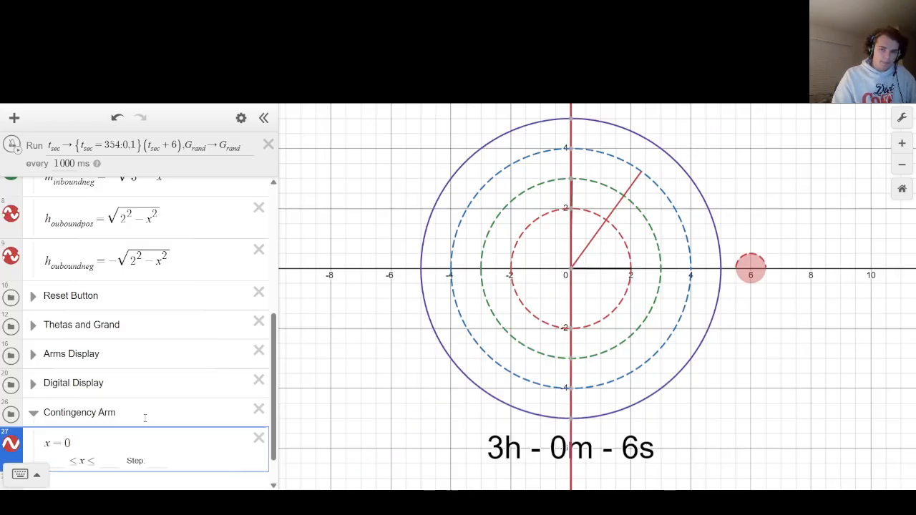
pyautogui.write('{0<')
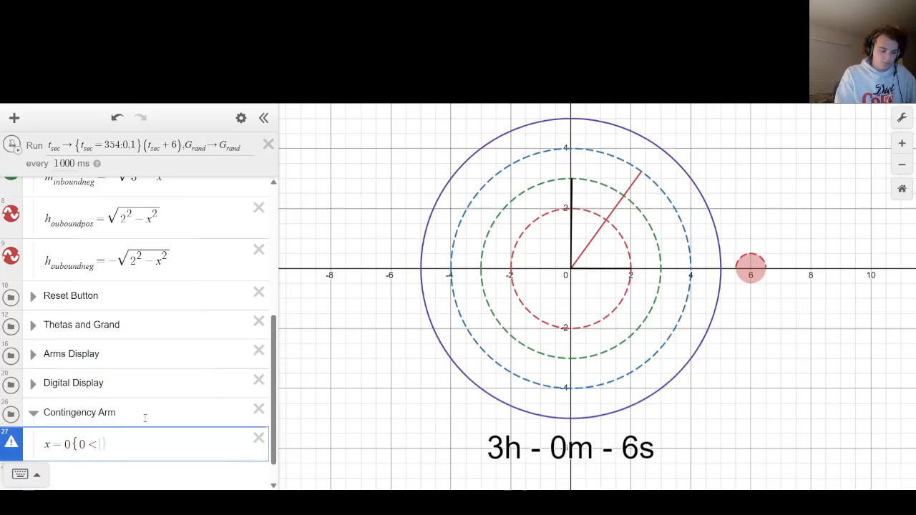
pyautogui.write('4')
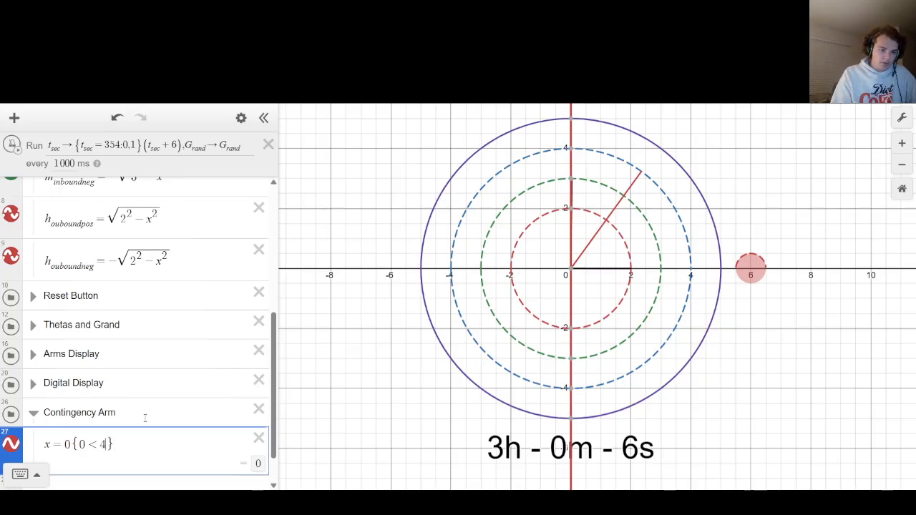
pyautogui.write('{')
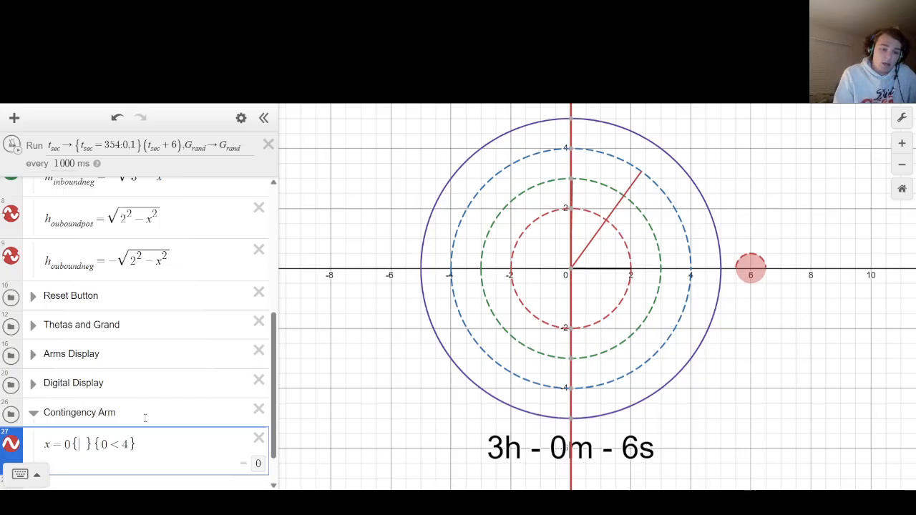
# Insert an empty restriction before the existing one in the x=0 line and complete the second as 0<y<4.
pyautogui.press('Right')
pyautogui.press('Right')
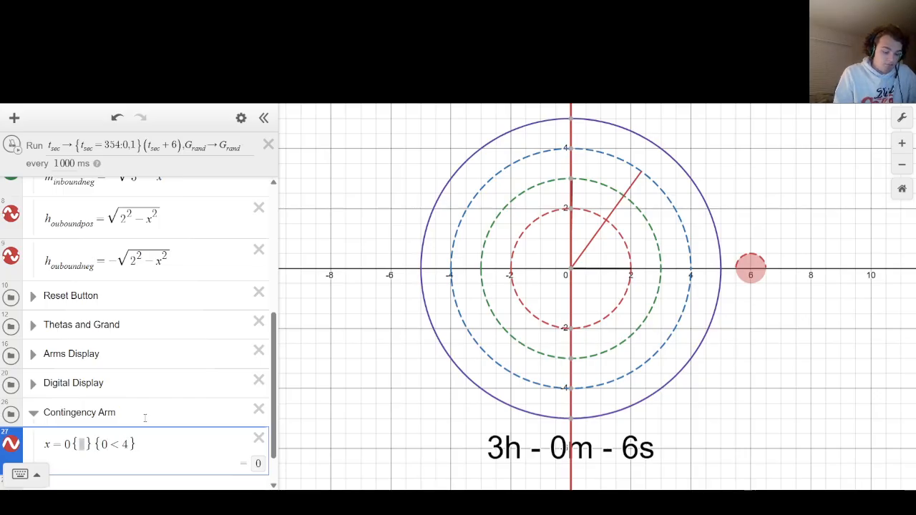
pyautogui.write('<')
pyautogui.press('Left')
pyautogui.write('xx')
pyautogui.press('BackSpace')
pyautogui.press('BackSpace')
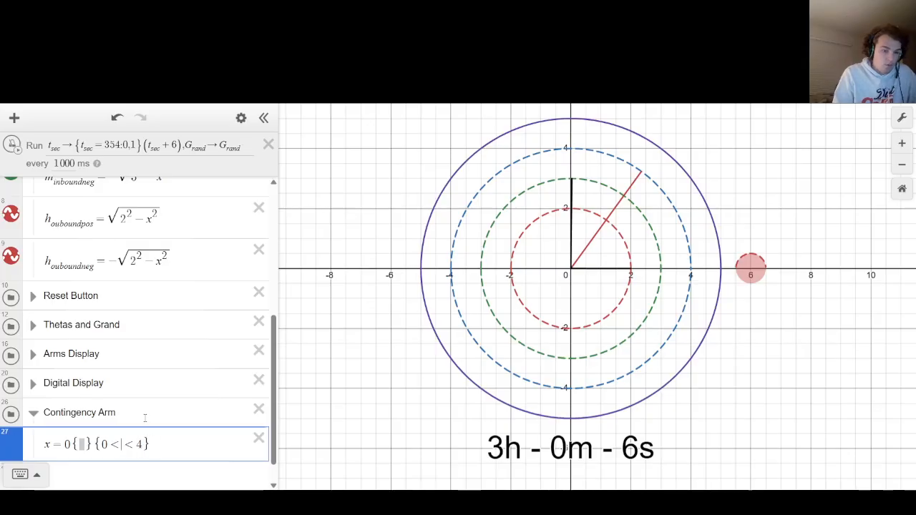
pyautogui.write('y')
pyautogui.press('Left')
pyautogui.press('Left')
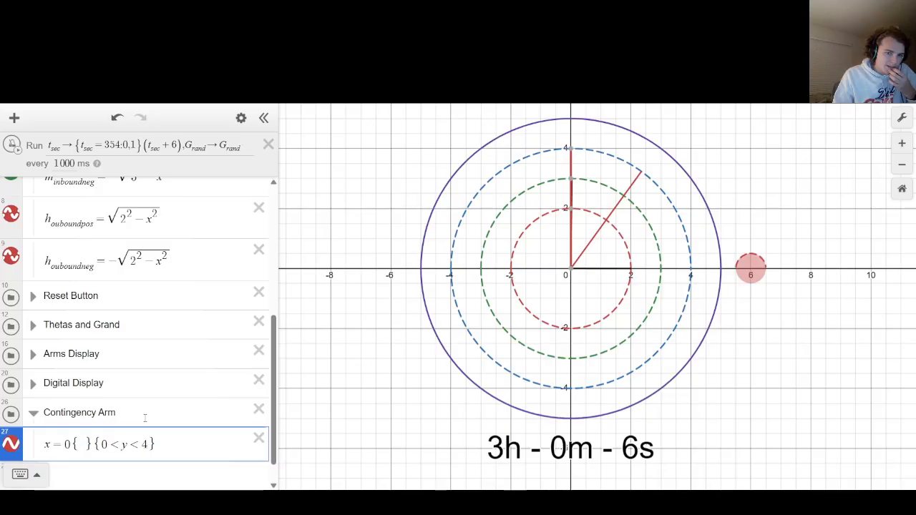
# Enter t_sec in the empty first restriction of the contingency arm equation.
pyautogui.write('t_se')
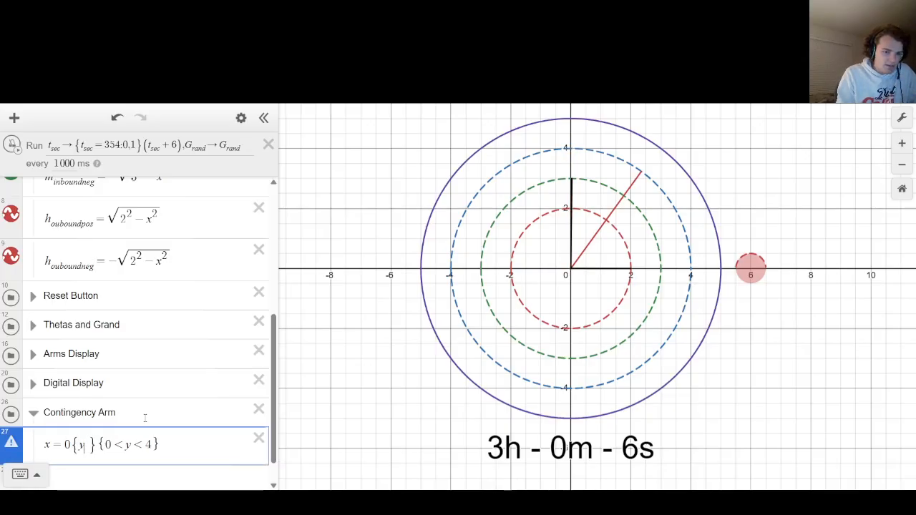
pyautogui.write('d')
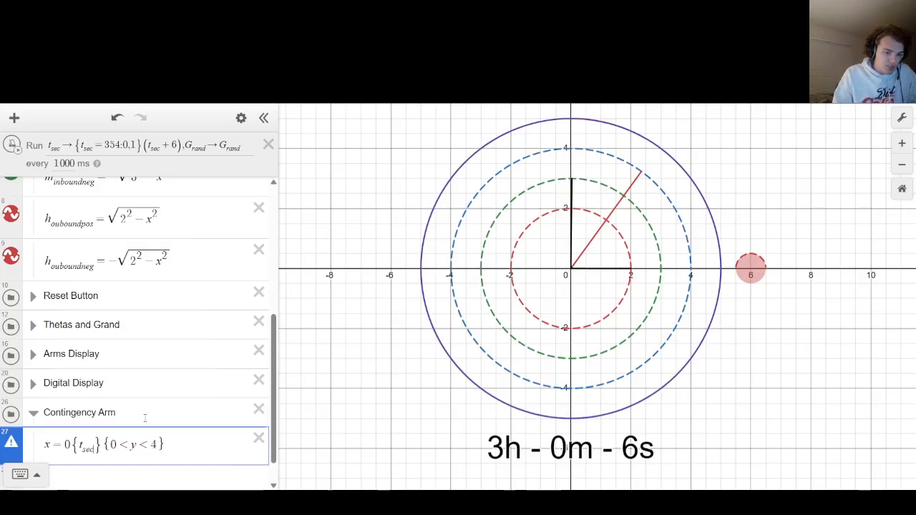
pyautogui.write('=0')
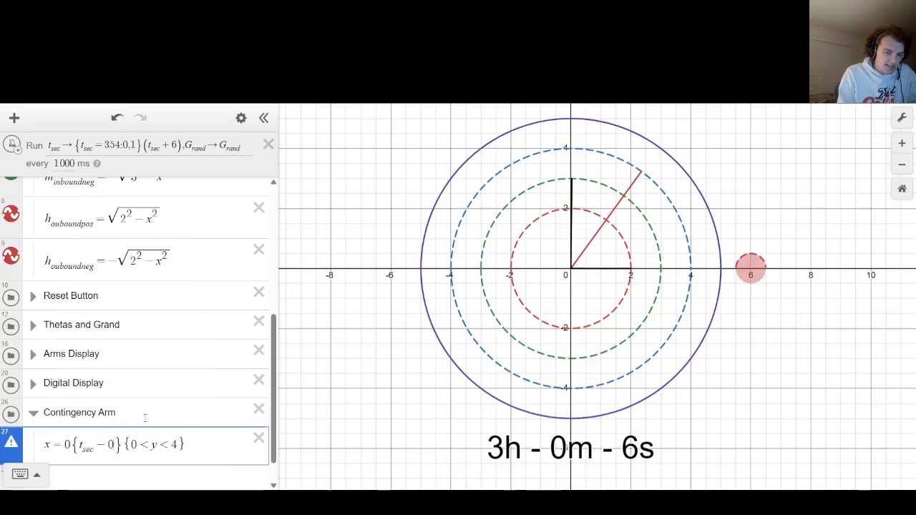
pyautogui.press('BackSpace')
pyautogui.press('BackSpace')
pyautogui.write('=')
pyautogui.press('BackSpace')
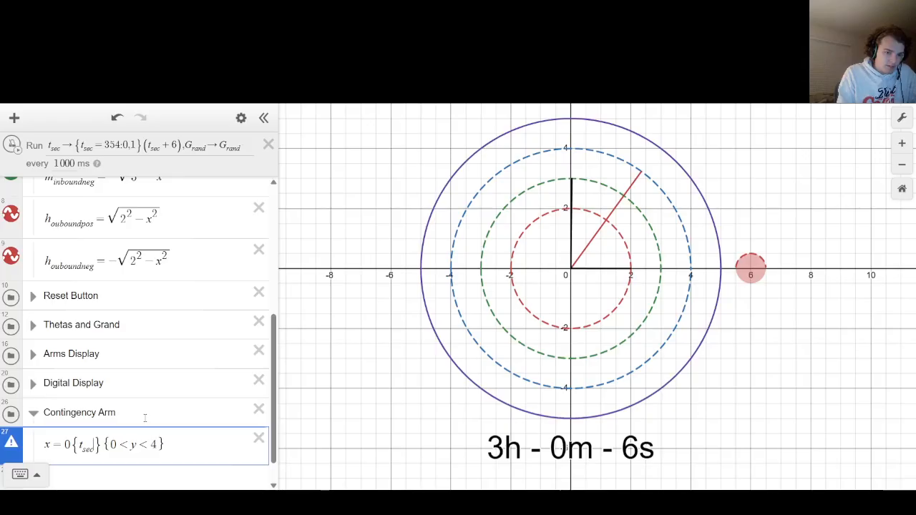
# Wrap t_sec in a mod function with 360 and extend the first restriction to mod(t_sec,360)=0,1.
pyautogui.press('Home')
pyautogui.write('mod(')
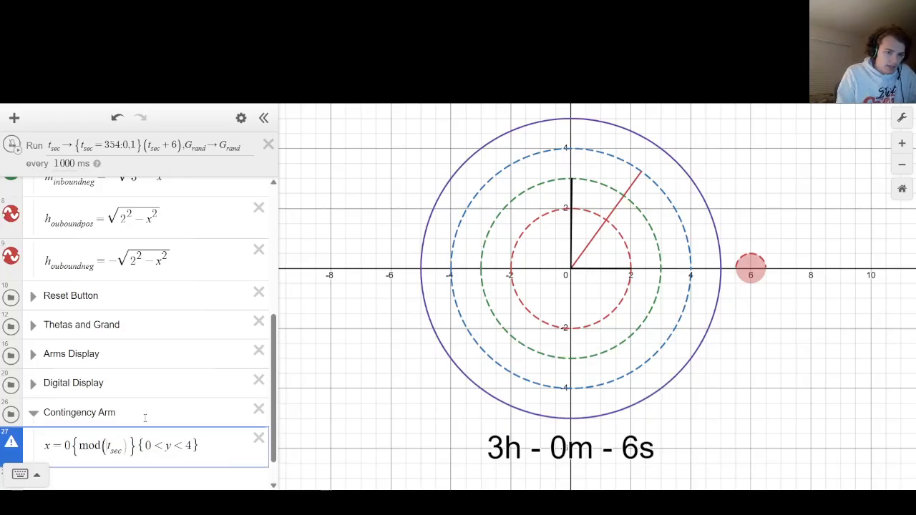
pyautogui.press('End')
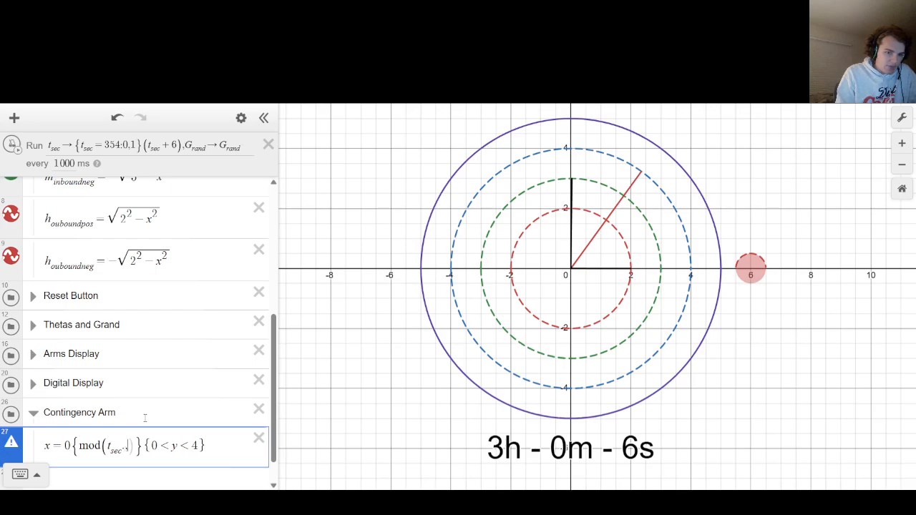
pyautogui.write(',m')
pyautogui.press('BackSpace')
pyautogui.press('BackSpace')
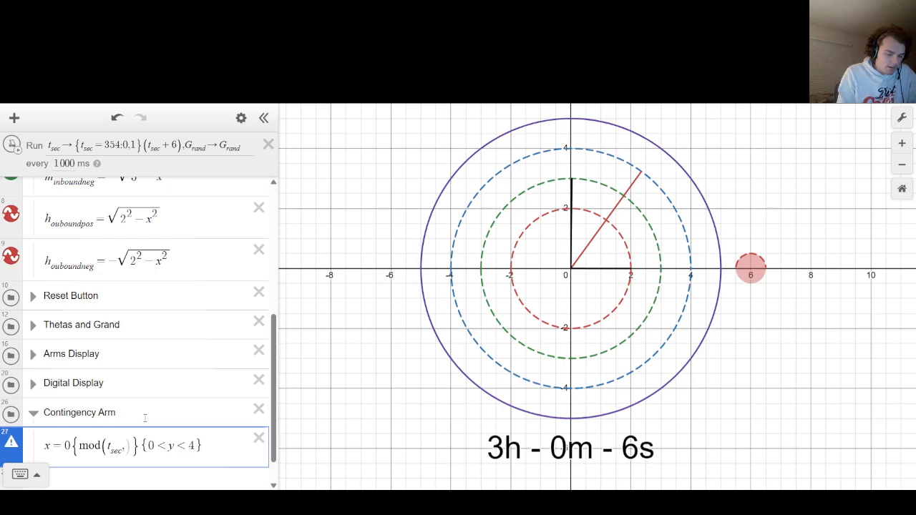
pyautogui.write('360')
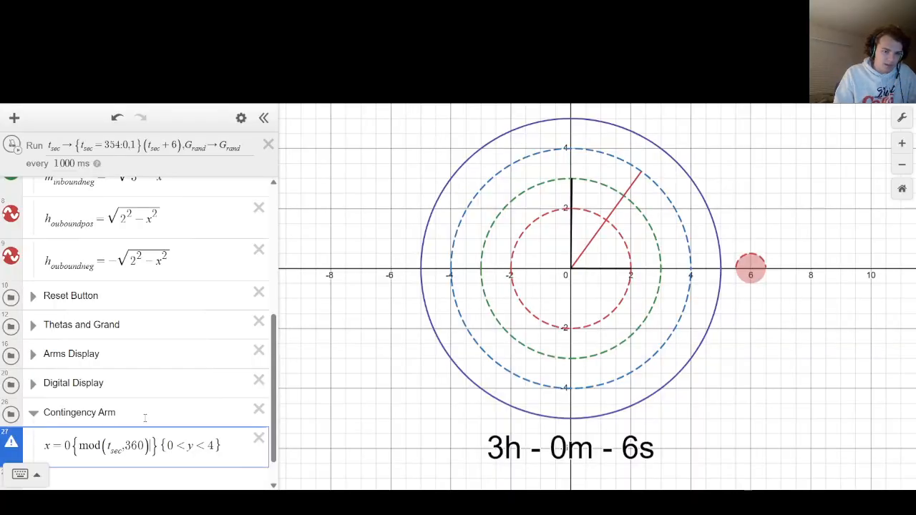
pyautogui.write('=0')
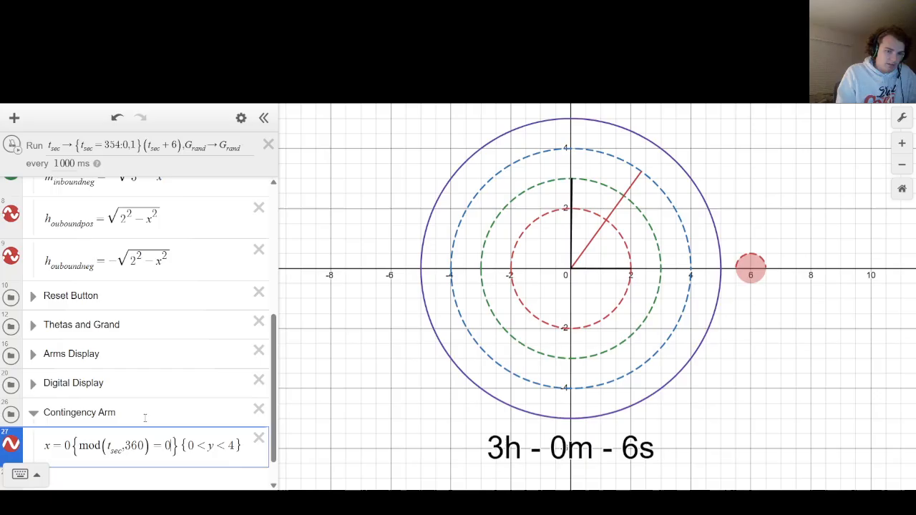
pyautogui.write(',')
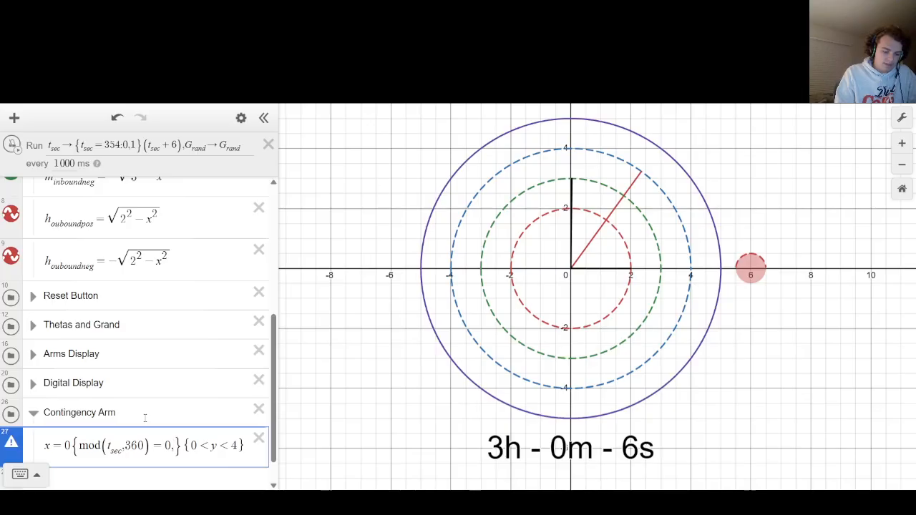
pyautogui.write('1')
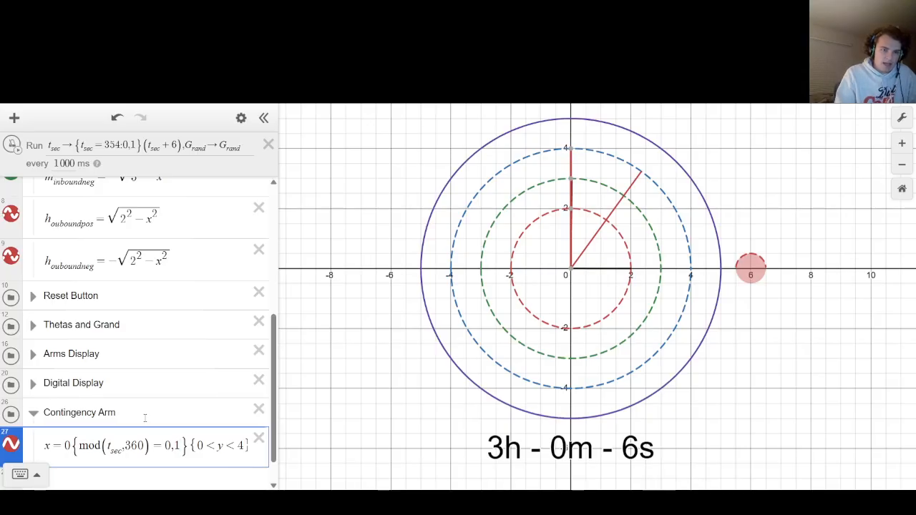
# Replace the comma before the 1 with a colon so the restriction reads {mod(t_sec,360)=0:1}.
pyautogui.scroll(5, 145, 415)
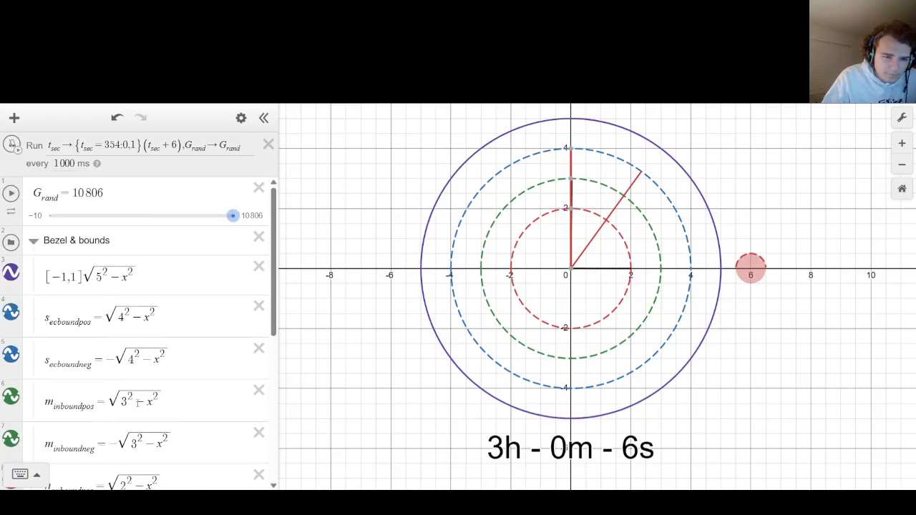
pyautogui.scroll(-5, 145, 414)
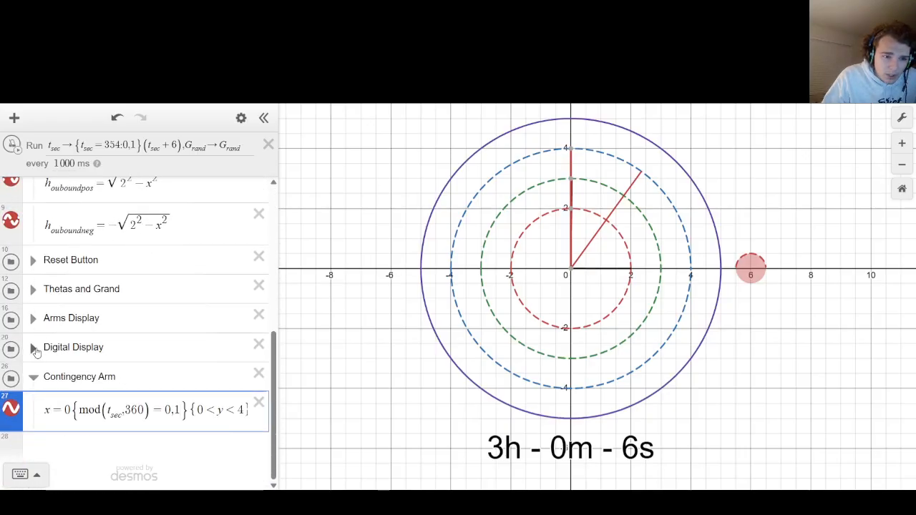
pyautogui.click(32, 347)
pyautogui.scroll(-1, 33, 347)
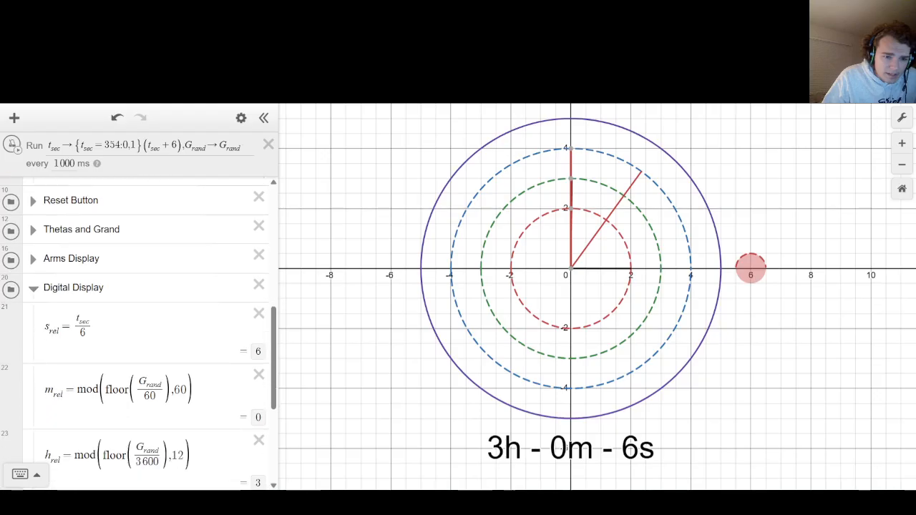
pyautogui.click(35, 290)
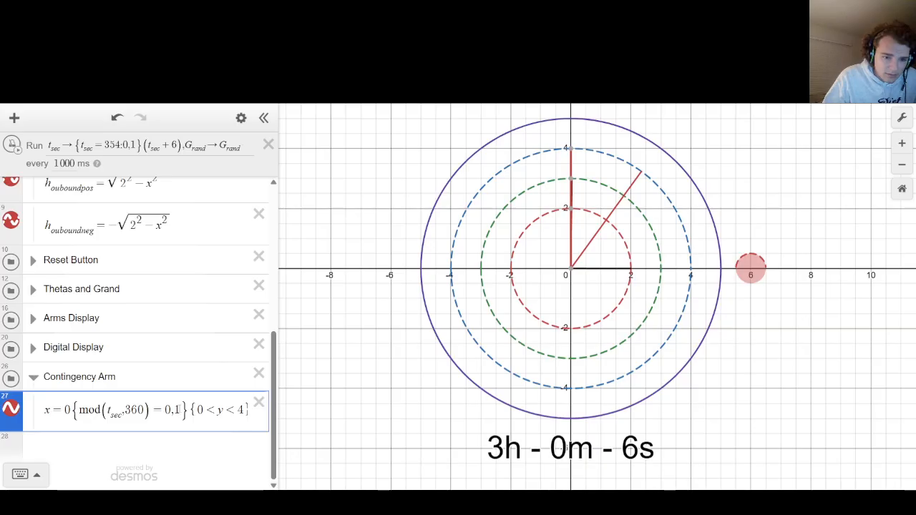
pyautogui.click(177, 410)
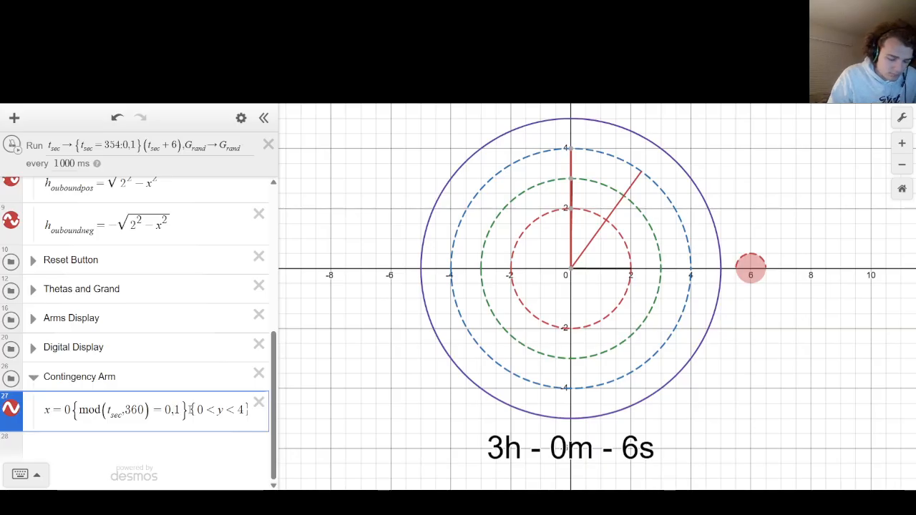
pyautogui.press('BackSpace')
pyautogui.write(':')
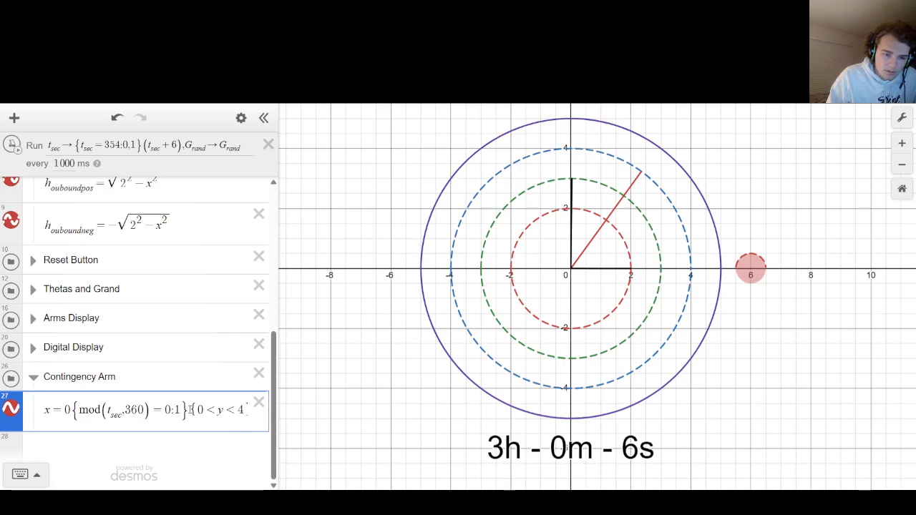
pyautogui.click(376, 278)
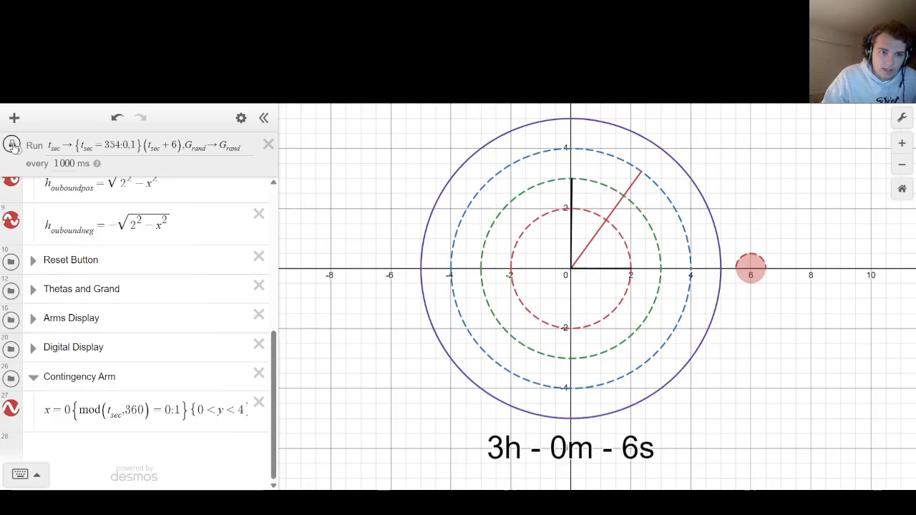
# Set the ticker interval to 10 ms, run the clock forward quickly and stop it shortly before a full minute.
pyautogui.click(61, 163)
pyautogui.press('BackSpace')
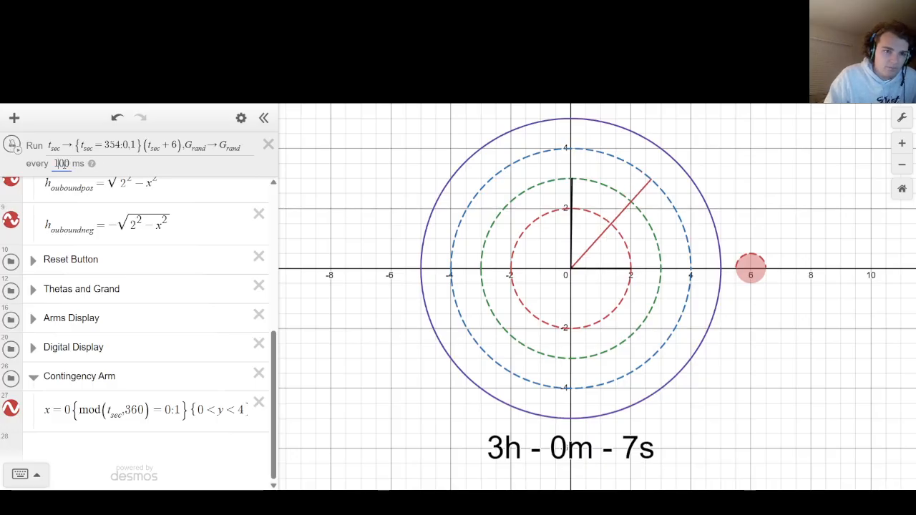
pyautogui.press('BackSpace')
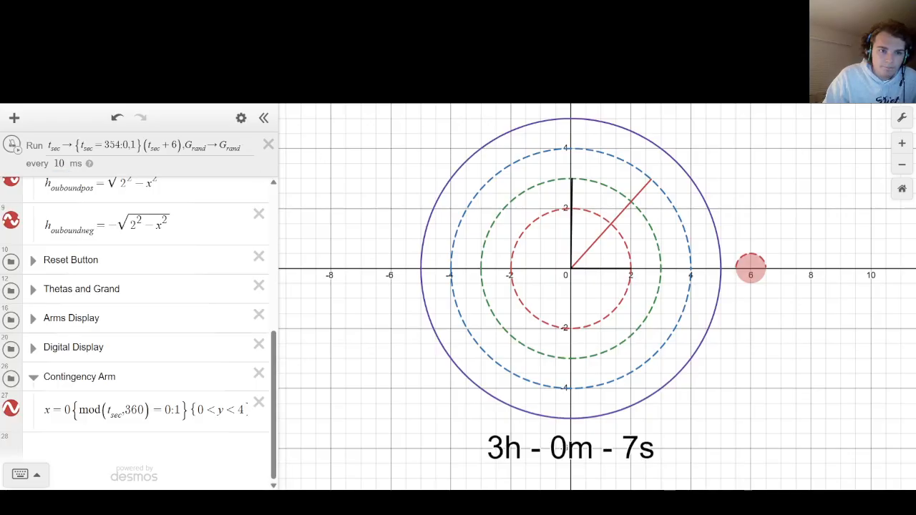
pyautogui.click(13, 146)
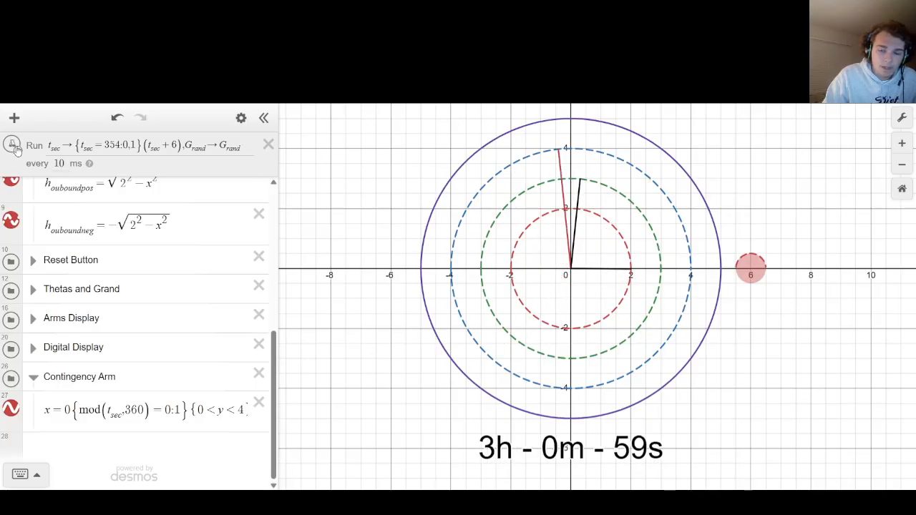
pyautogui.click(15, 148)
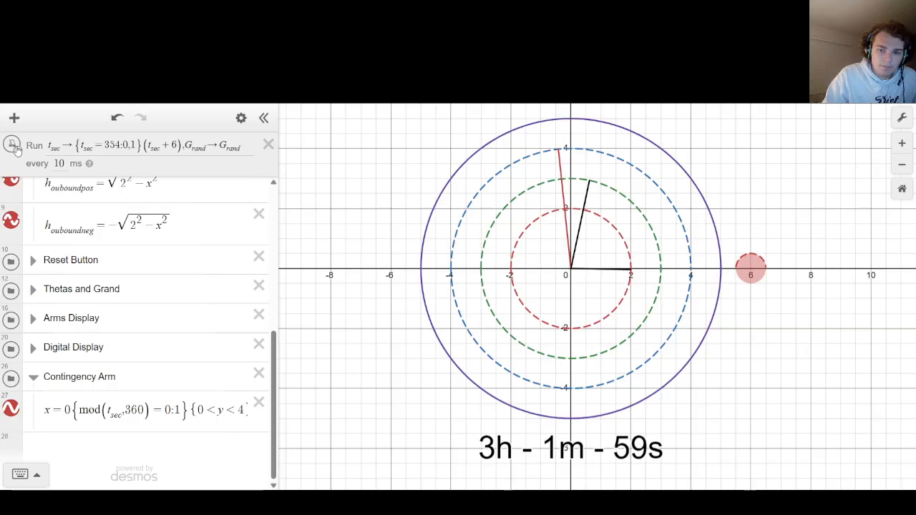
# Set the ticker interval to 1000 ms and run the clock past the full minute to test the contingency arm.
pyautogui.click(63, 163)
pyautogui.write('0')
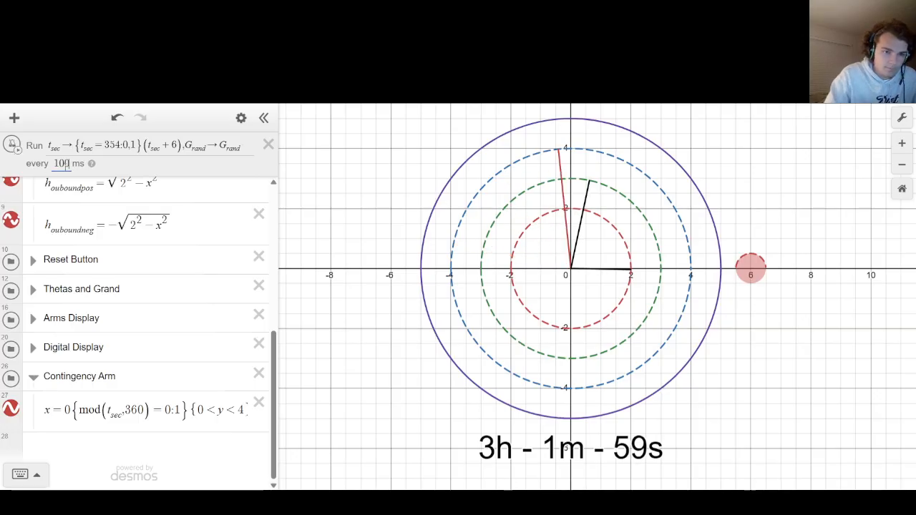
pyautogui.write('0')
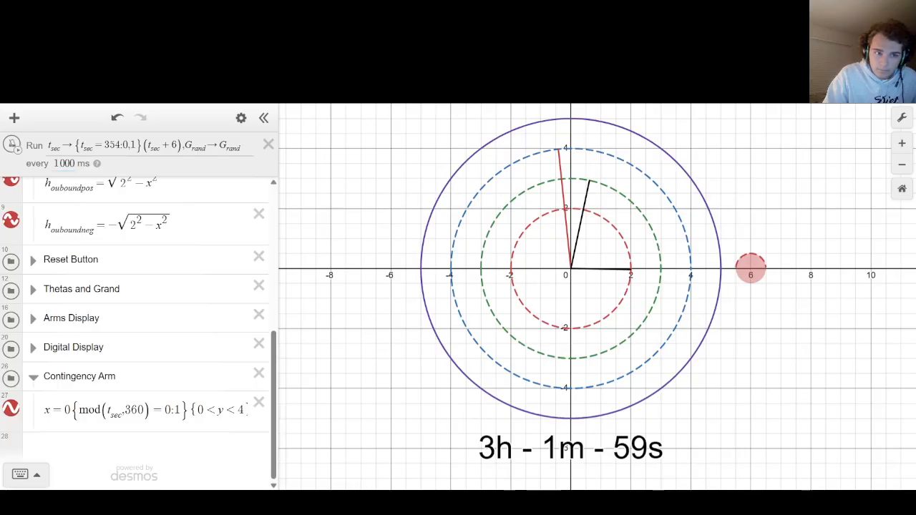
pyautogui.click(13, 145)
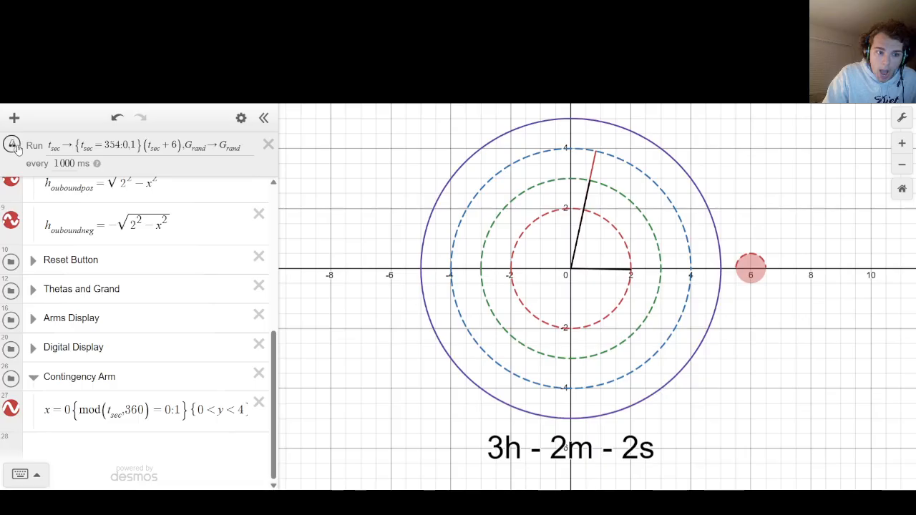
# Duplicate the contingency arm expression x=0{mod(t_sec,360)=0:1}{0<y<4} onto a new line below the original.
pyautogui.moveTo(48, 410); pyautogui.dragTo(320, 402)
pyautogui.hotkey('ctrl', 'c')
pyautogui.press('Home')
pyautogui.write('x')
pyautogui.press('End')
pyautogui.press('Return')
pyautogui.hotkey('ctrl', 'v')
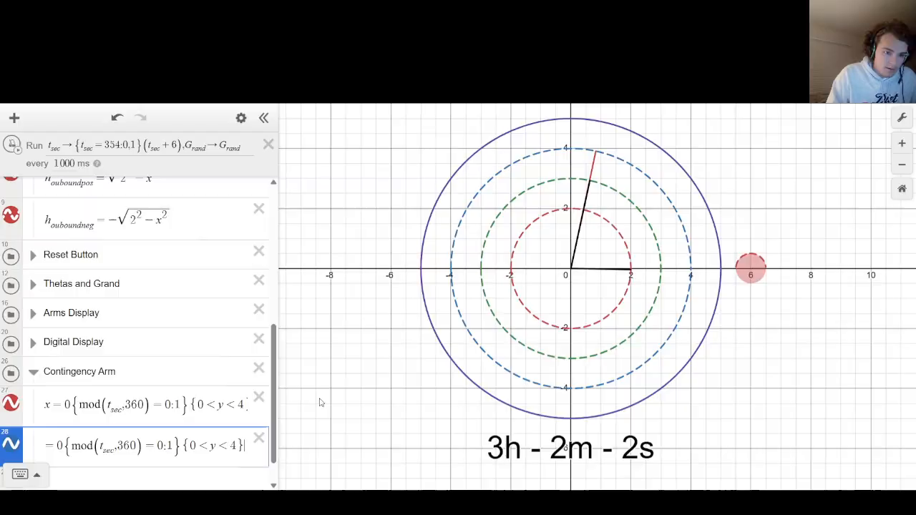
# Change the y restriction of the duplicated contingency arm expression to {-4<y<0}.
pyautogui.press('Left')
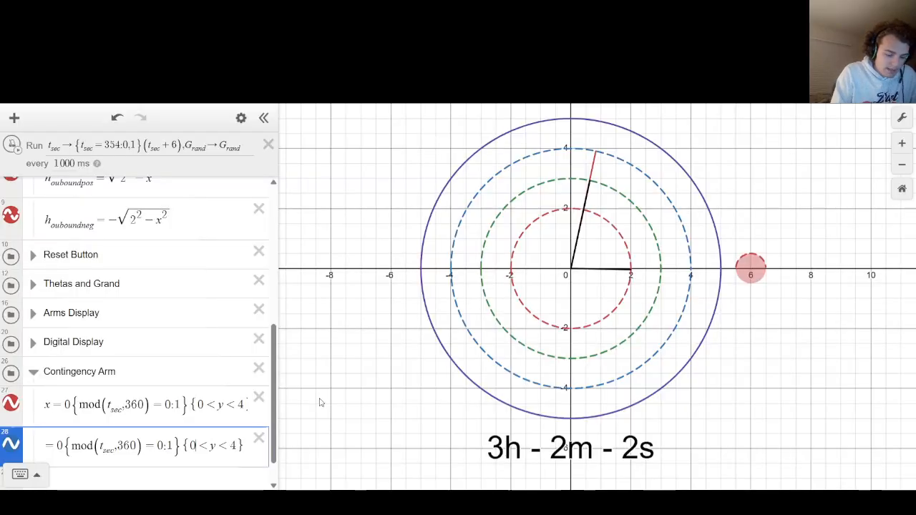
pyautogui.press('BackSpace')
pyautogui.write('-4')
pyautogui.press('Right')
pyautogui.press('Right')
pyautogui.press('Right')
pyautogui.press('Right')
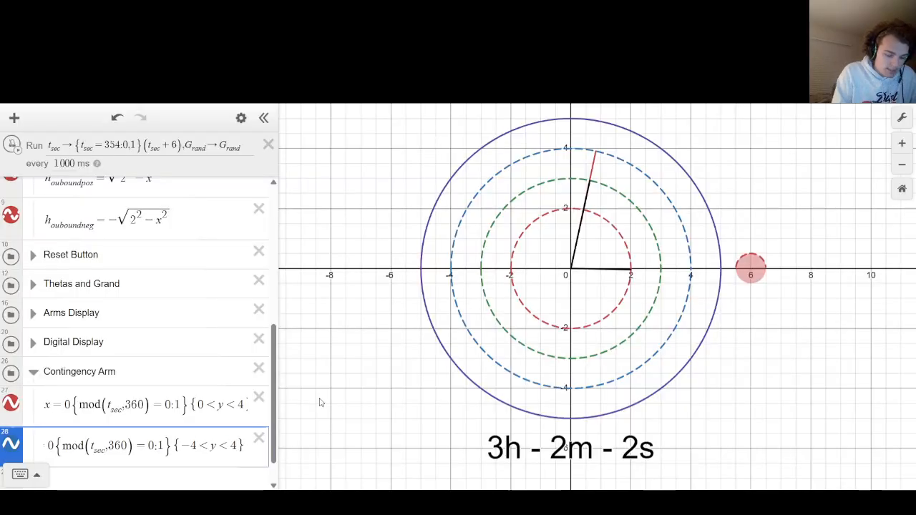
pyautogui.press('BackSpace')
pyautogui.write('0')
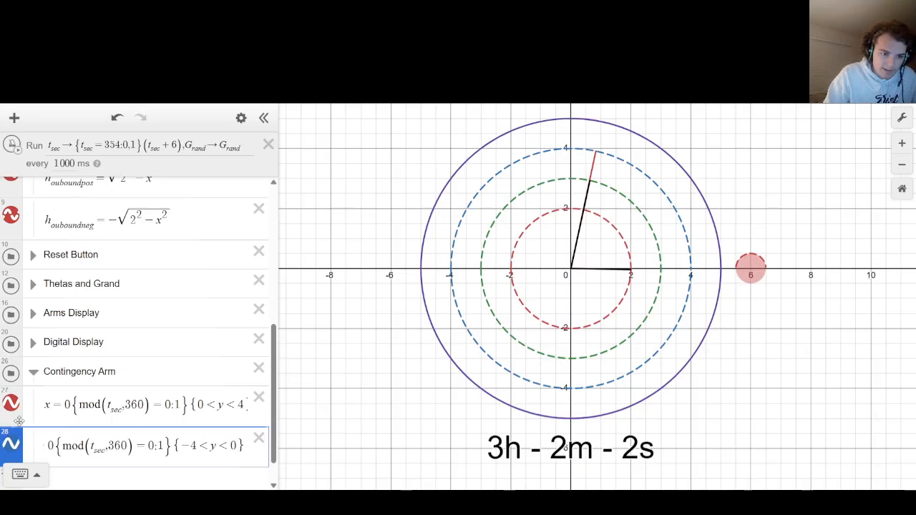
# Set the line colour of the duplicated contingency arm to red.
pyautogui.click(11, 445)
pyautogui.click(39, 421)
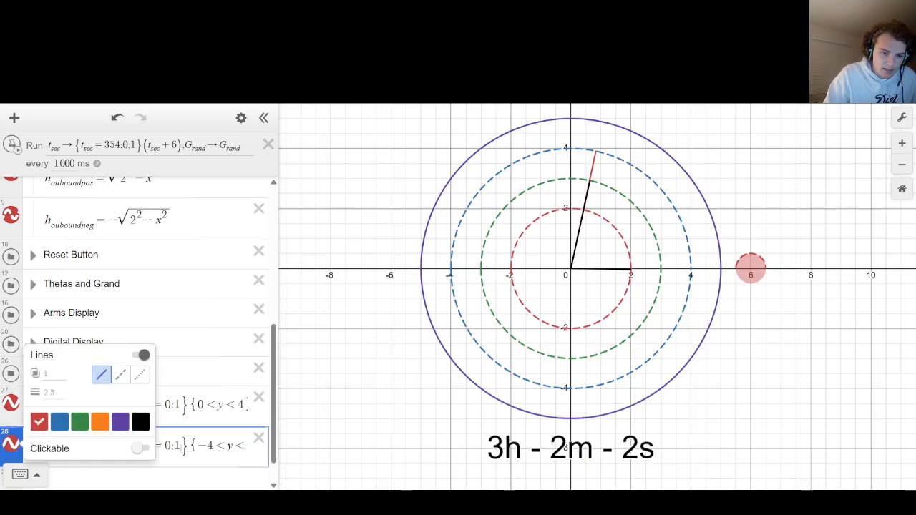
pyautogui.click(88, 451)
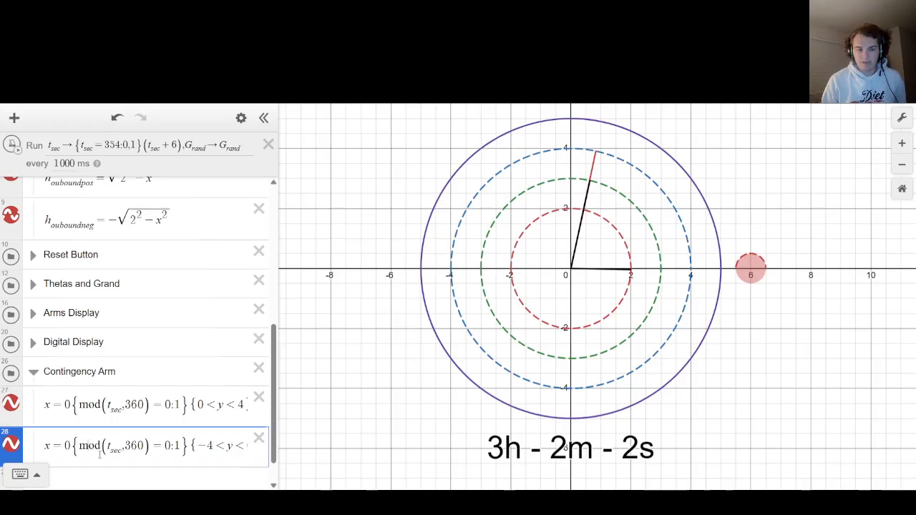
# Replace the mod condition in the second contingency arm expression so its time restriction reads {t_sec=90:1}.
pyautogui.press('Right')
pyautogui.press('Right')
pyautogui.press('Right')
pyautogui.press('Right')
pyautogui.press('Right')
pyautogui.press('Right')
pyautogui.press('Right')
pyautogui.press('Right')
pyautogui.press('Right')
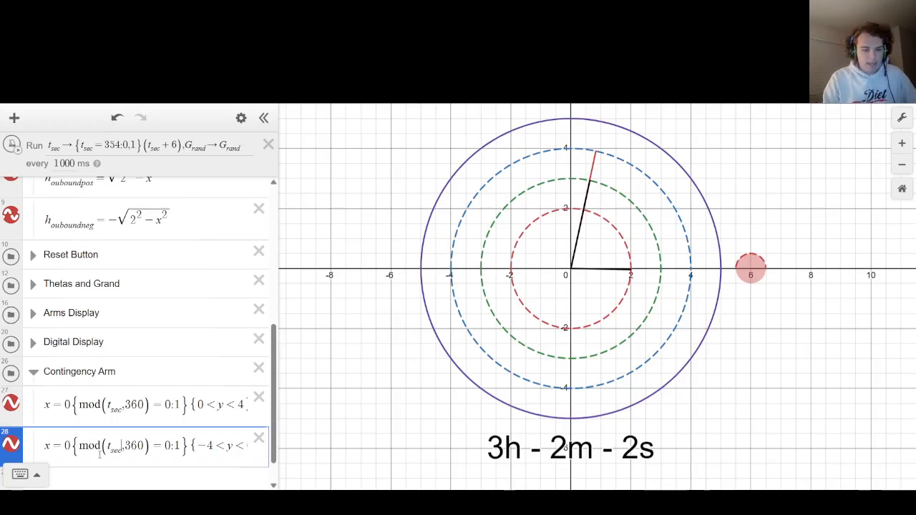
pyautogui.press('Right')
pyautogui.press('Right')
pyautogui.press('Right')
pyautogui.press('Right')
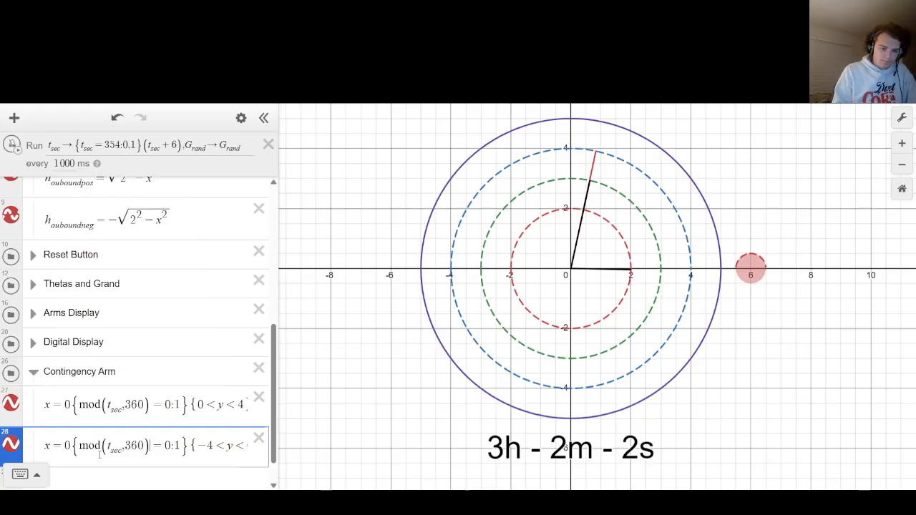
pyautogui.press('BackSpace')
pyautogui.press('BackSpace')
pyautogui.press('BackSpace')
pyautogui.press('BackSpace')
pyautogui.press('BackSpace')
pyautogui.press('BackSpace')
pyautogui.press('BackSpace')
pyautogui.press('BackSpace')
pyautogui.press('BackSpace')
pyautogui.press('BackSpace')
pyautogui.press('BackSpace')
pyautogui.press('BackSpace')
pyautogui.press('BackSpace')
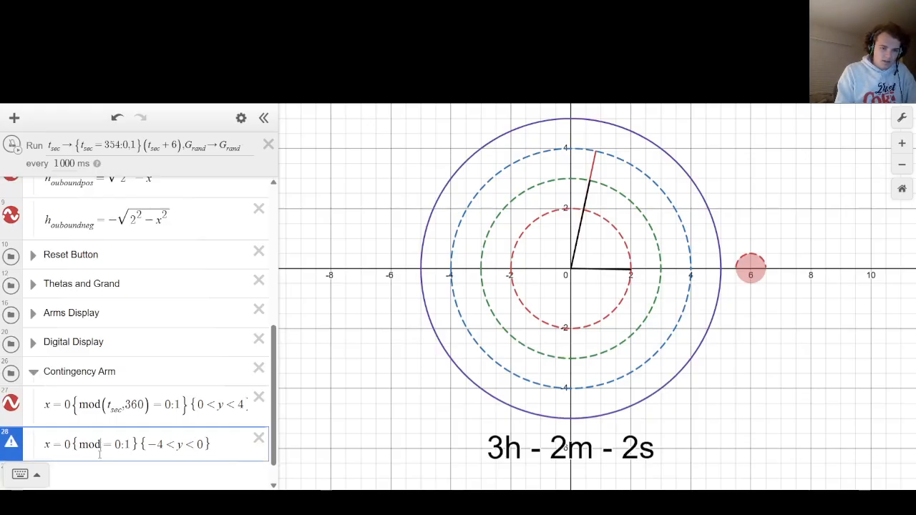
pyautogui.press('BackSpace')
pyautogui.write('t_se')
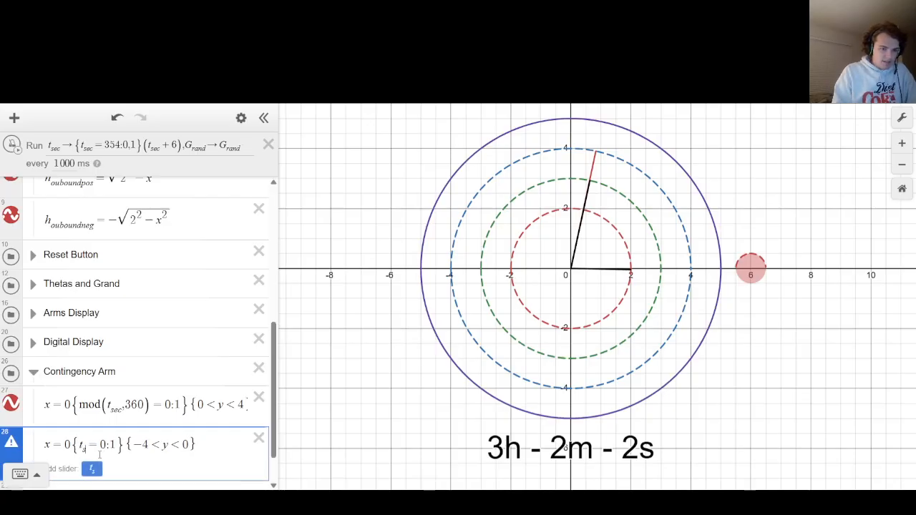
pyautogui.write('c')
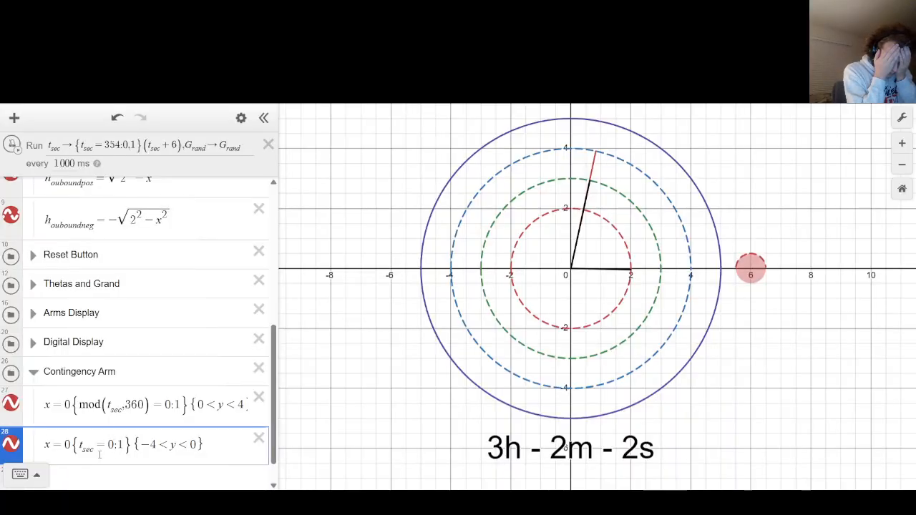
pyautogui.write('9')
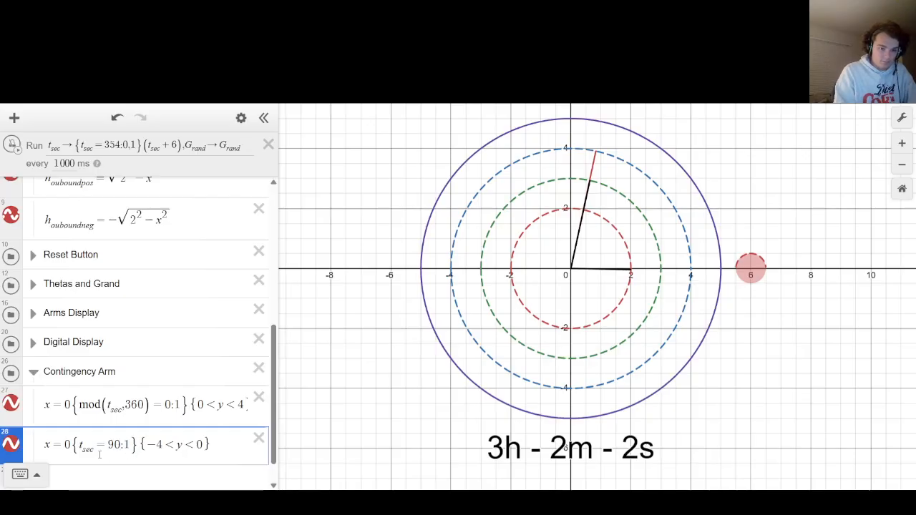
pyautogui.click(313, 340)
# Set the ticker interval to 100 ms, run the clock and stop it just before the half minute.
pyautogui.click(75, 165)
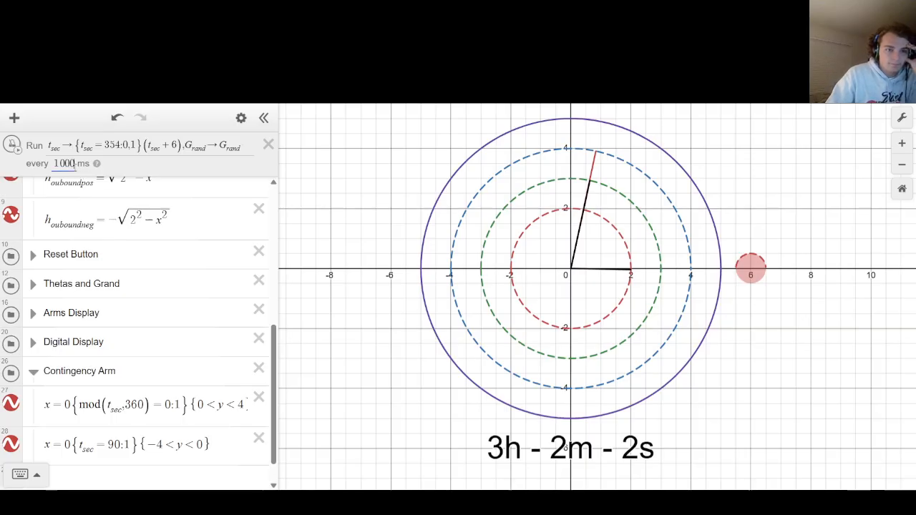
pyautogui.press('BackSpace')
pyautogui.click(13, 146)
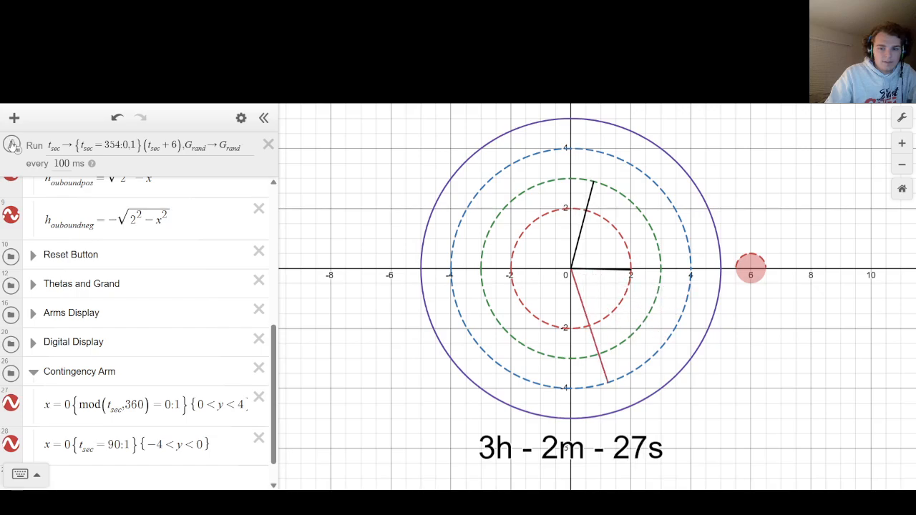
pyautogui.click(12, 146)
# Restore the ticker interval to 1000 ms and run the clock past 30 seconds to test the lower contingency arm.
pyautogui.click(63, 163)
pyautogui.write('0')
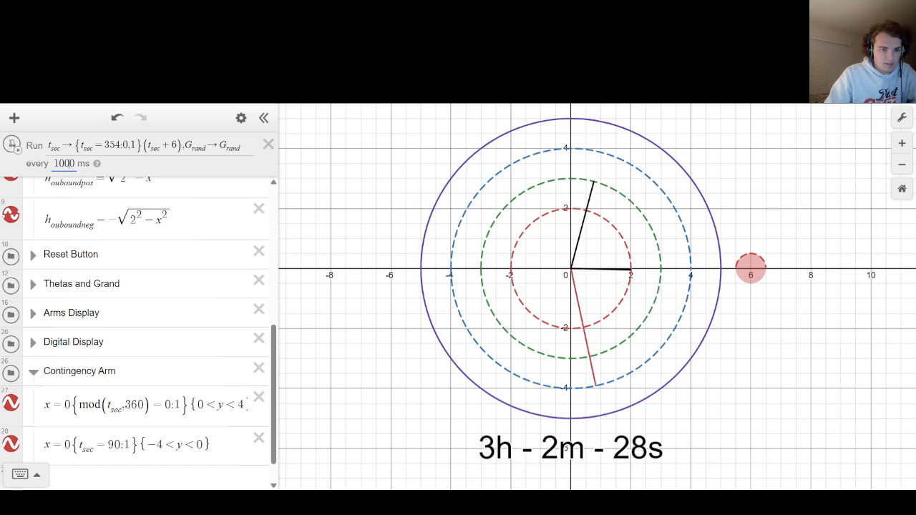
pyautogui.click(12, 146)
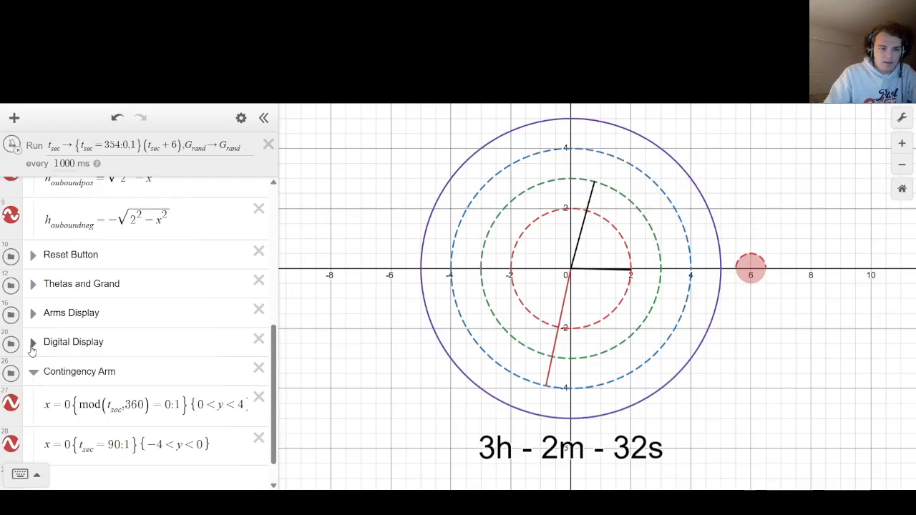
# Look through the Digital Display, Arms Display and Thetas and Grand folders to check how t_sec relates to the seconds.
pyautogui.click(33, 345)
pyautogui.click(32, 345)
pyautogui.click(32, 345)
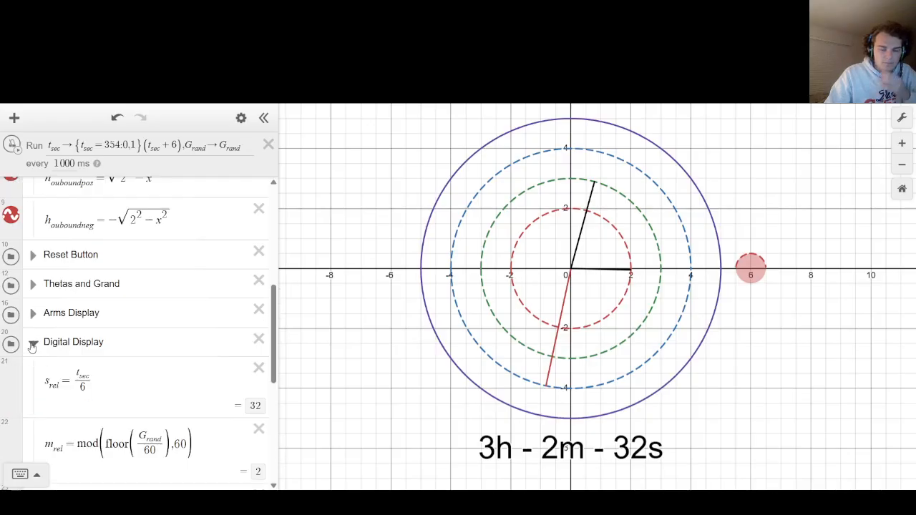
pyautogui.scroll(-2, 32, 346)
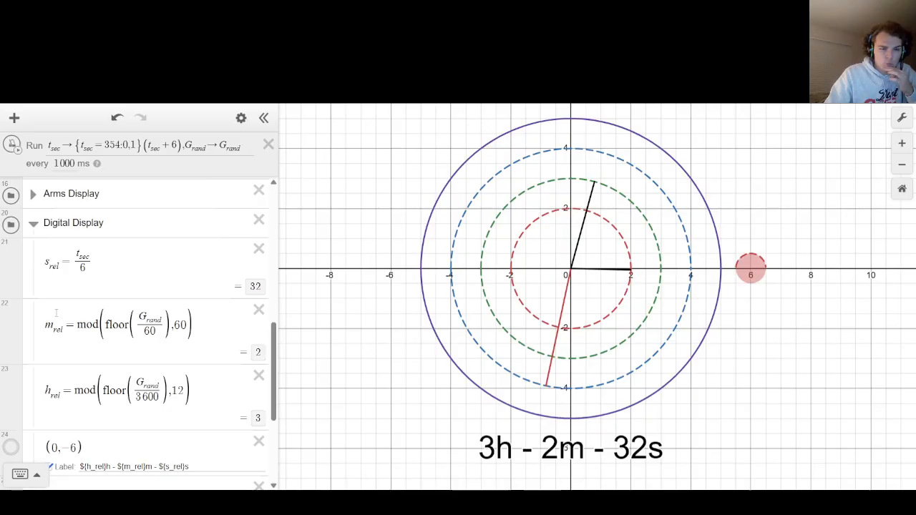
pyautogui.click(34, 224)
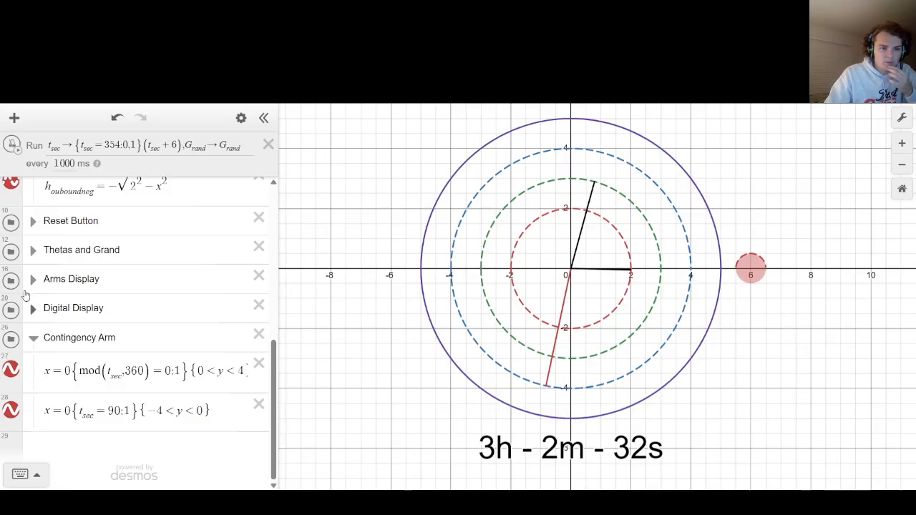
pyautogui.click(32, 279)
pyautogui.click(32, 280)
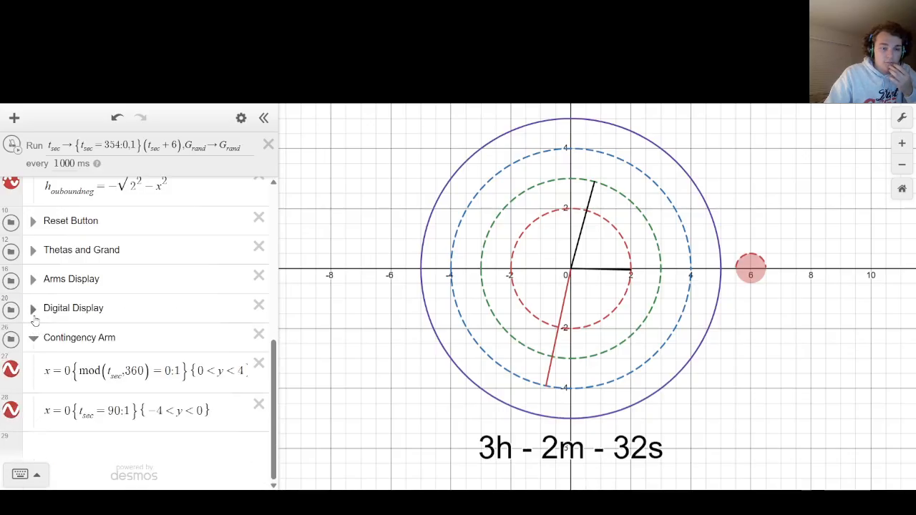
pyautogui.click(33, 309)
pyautogui.click(33, 310)
pyautogui.click(33, 251)
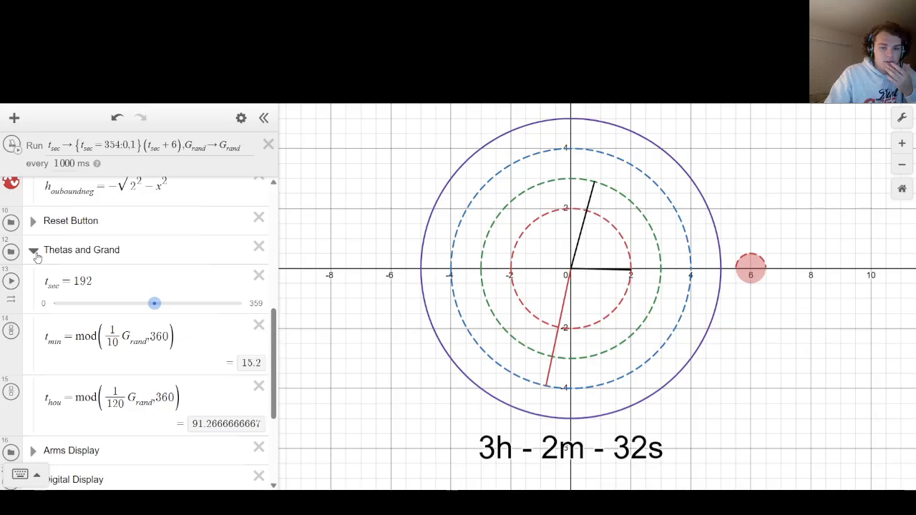
pyautogui.click(33, 251)
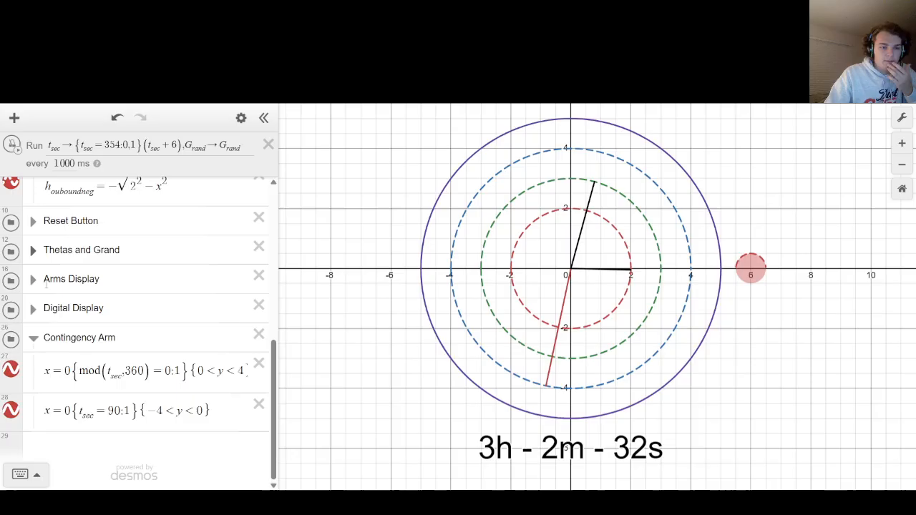
# Set the time restriction of the second contingency arm expression to {t_sec=180:1}.
pyautogui.click(119, 410)
pyautogui.press('BackSpace')
pyautogui.press('BackSpace')
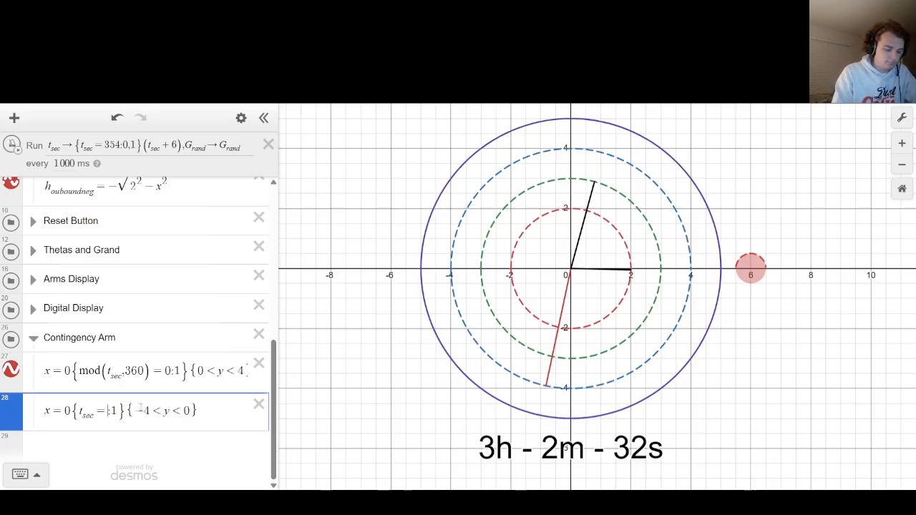
pyautogui.write('180')
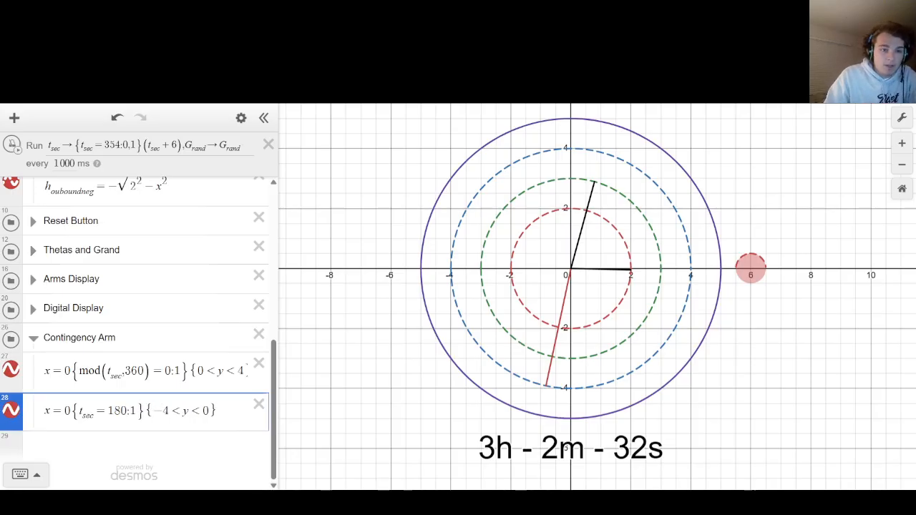
# Reduce the ticker interval to 100 ms and advance the clock until shortly before the next half minute.
pyautogui.click(66, 163)
pyautogui.press('BackSpace')
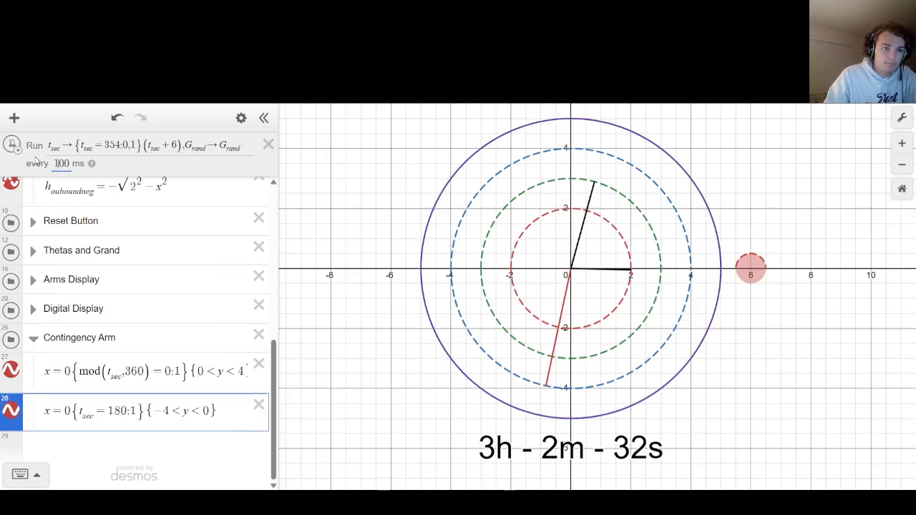
pyautogui.click(14, 146)
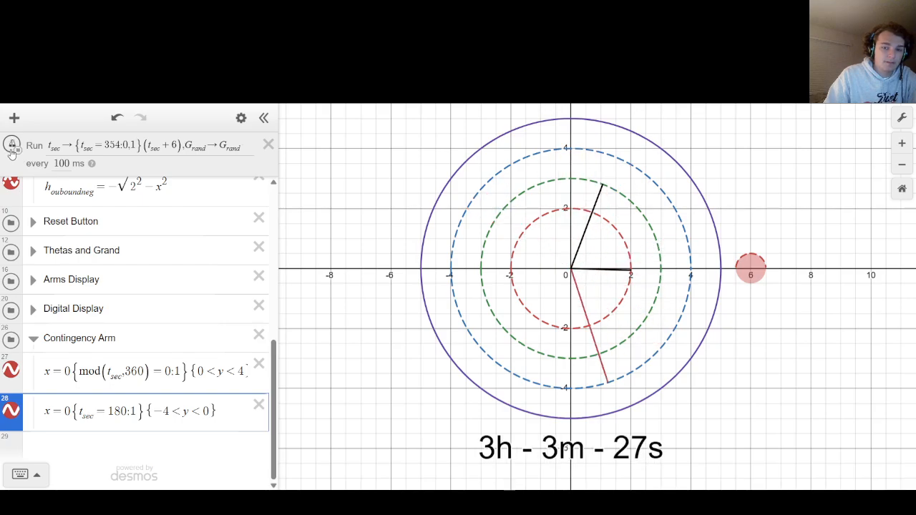
pyautogui.click(13, 146)
# Return the ticker interval to 1000 ms and run the clock through 30 seconds to check the t_sec=180 arm.
pyautogui.click(67, 164)
pyautogui.write('0')
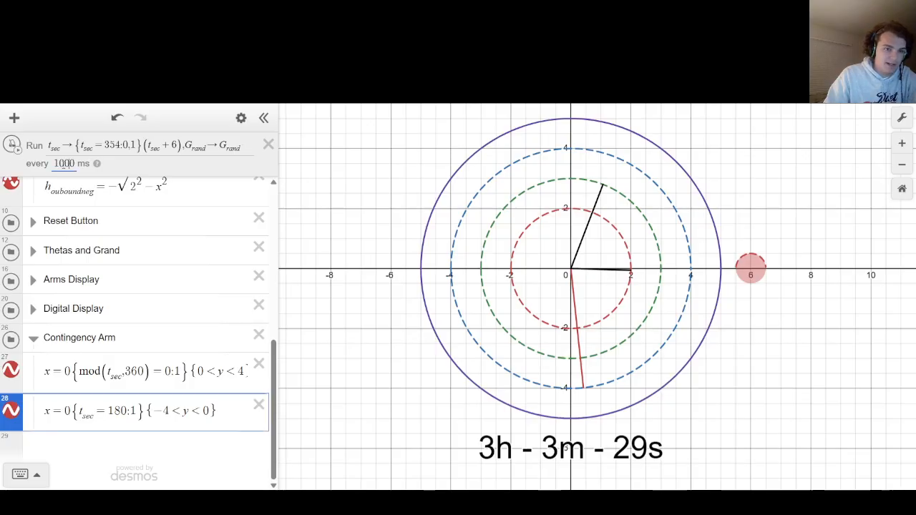
pyautogui.click(307, 180)
pyautogui.click(14, 149)
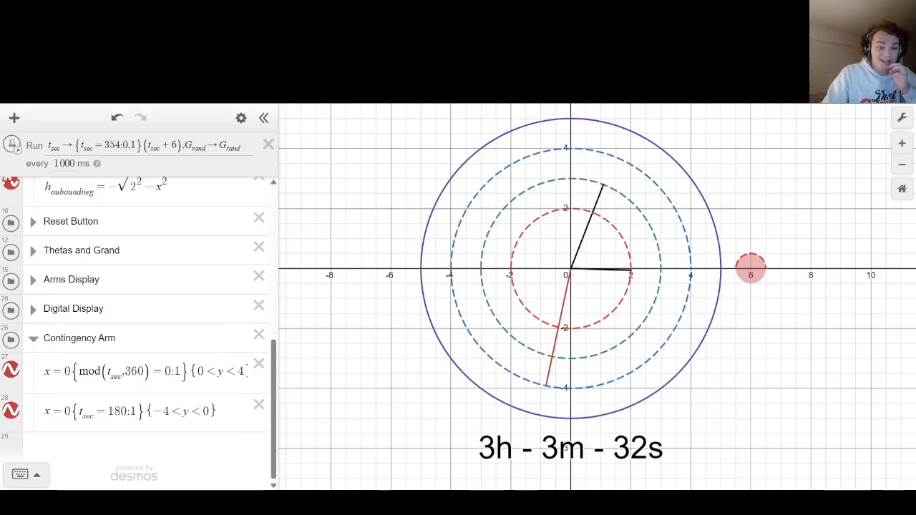
# Copy the first contingency arm expression x=0{mod(t_sec,360)=0:1}{0<y<4} onto a new line below the t_sec=180 expression.
pyautogui.click(217, 411)
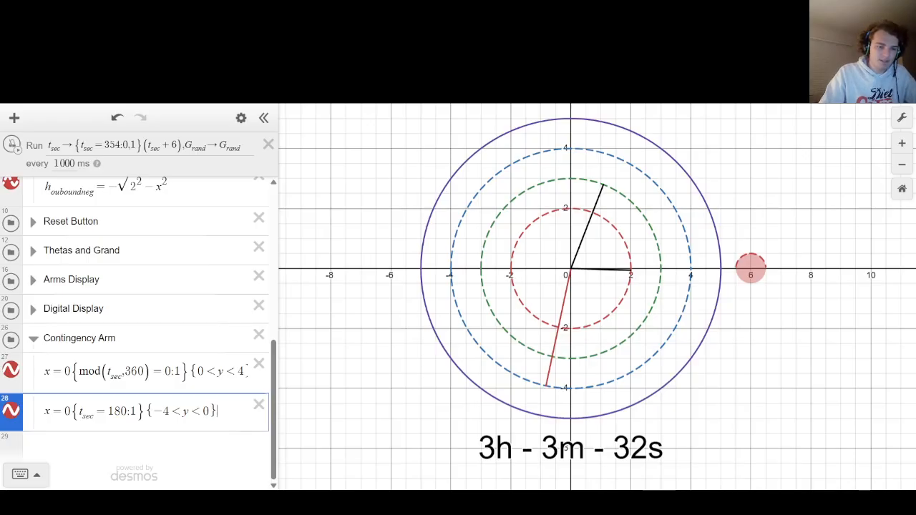
pyautogui.moveTo(44, 370); pyautogui.dragTo(489, 364)
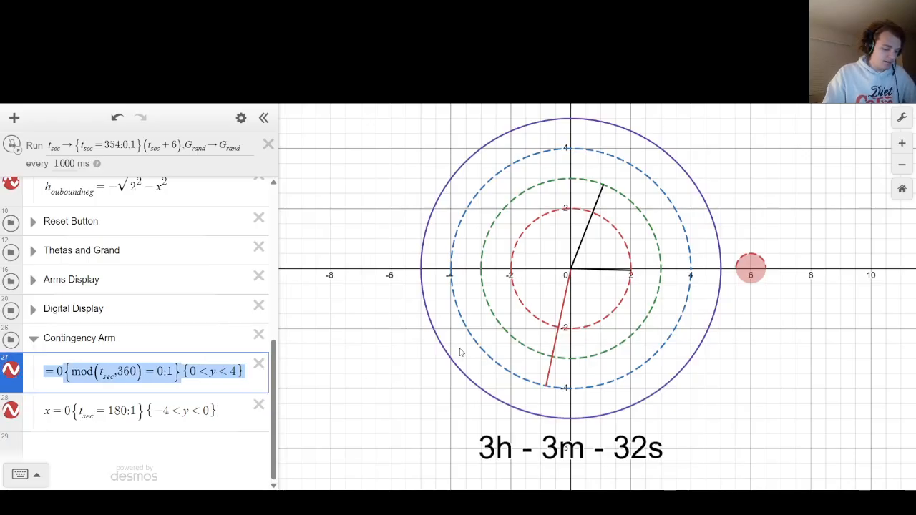
pyautogui.hotkey('ctrl', 'c')
pyautogui.press('Down')
pyautogui.press('Down')
pyautogui.hotkey('ctrl', 'v')
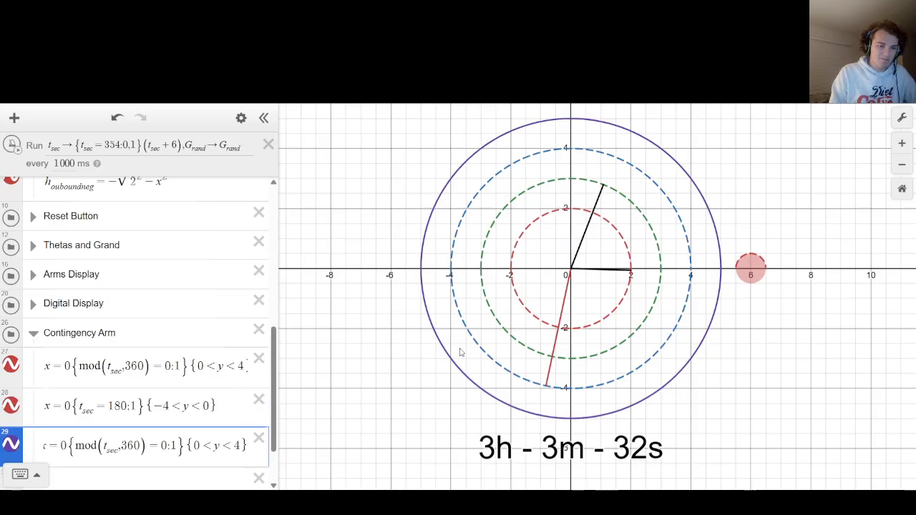
# Set the y restriction of the copied contingency arm expression below the t_sec=180 line to {0<y<3}.
pyautogui.press('Left')
pyautogui.press('Left')
pyautogui.press('Left')
pyautogui.press('Left')
pyautogui.press('Left')
pyautogui.press('Left')
pyautogui.press('Left')
pyautogui.press('Left')
pyautogui.press('Left')
pyautogui.press('Left')
pyautogui.press('Left')
pyautogui.press('Left')
pyautogui.press('Left')
pyautogui.press('Left')
pyautogui.press('Left')
pyautogui.press('Left')
pyautogui.press('Left')
pyautogui.press('Left')
pyautogui.press('Left')
pyautogui.press('Left')
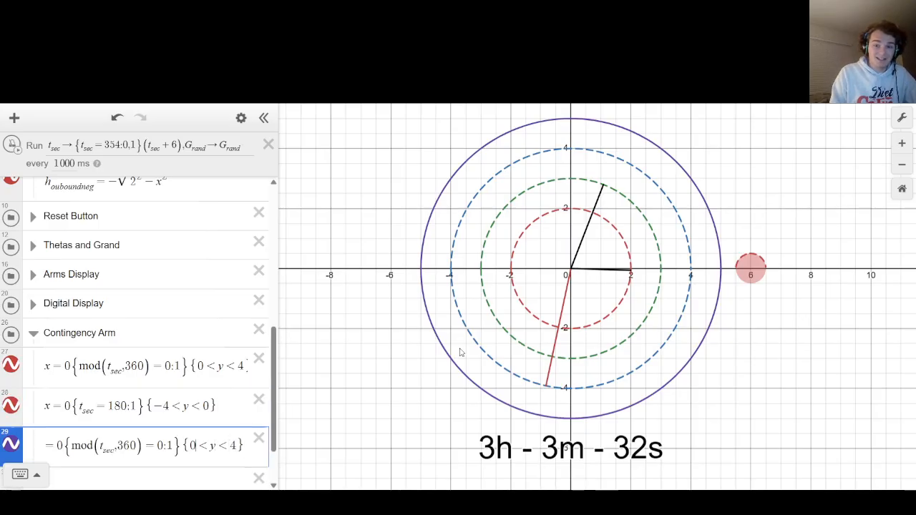
pyautogui.press('Right')
pyautogui.press('Right')
pyautogui.press('Right')
pyautogui.press('Right')
pyautogui.press('Right')
pyautogui.press('Right')
pyautogui.press('Right')
pyautogui.press('Right')
pyautogui.press('Right')
pyautogui.press('Right')
pyautogui.press('Right')
pyautogui.press('Right')
pyautogui.press('Right')
pyautogui.press('Right')
pyautogui.press('Right')
pyautogui.press('Right')
pyautogui.press('Right')
pyautogui.press('Right')
pyautogui.press('Right')
pyautogui.press('Right')
pyautogui.press('Right')
pyautogui.press('Right')
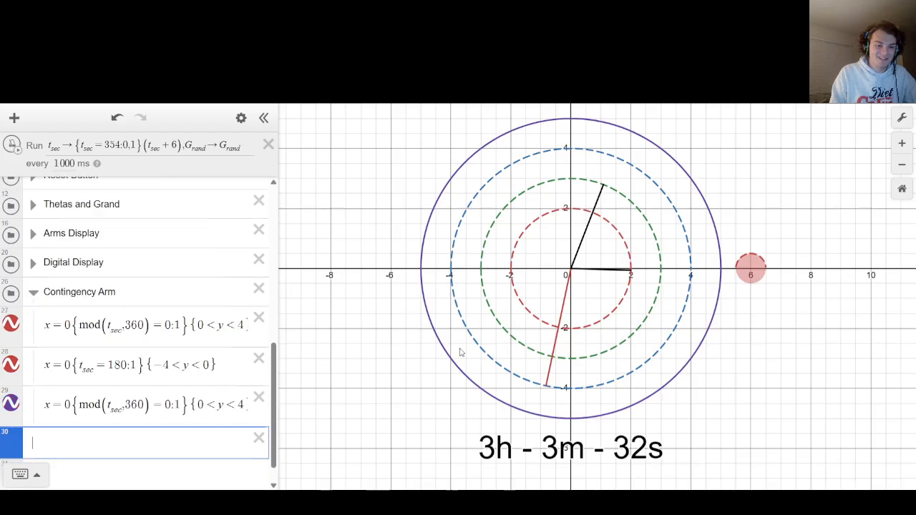
pyautogui.press('Left')
pyautogui.press('Left')
pyautogui.press('Left')
pyautogui.press('Left')
pyautogui.press('Left')
pyautogui.press('Left')
pyautogui.press('Left')
pyautogui.press('Left')
pyautogui.press('Left')
pyautogui.press('Left')
pyautogui.press('Left')
pyautogui.press('Left')
pyautogui.press('Left')
pyautogui.press('Left')
pyautogui.press('Left')
pyautogui.press('Left')
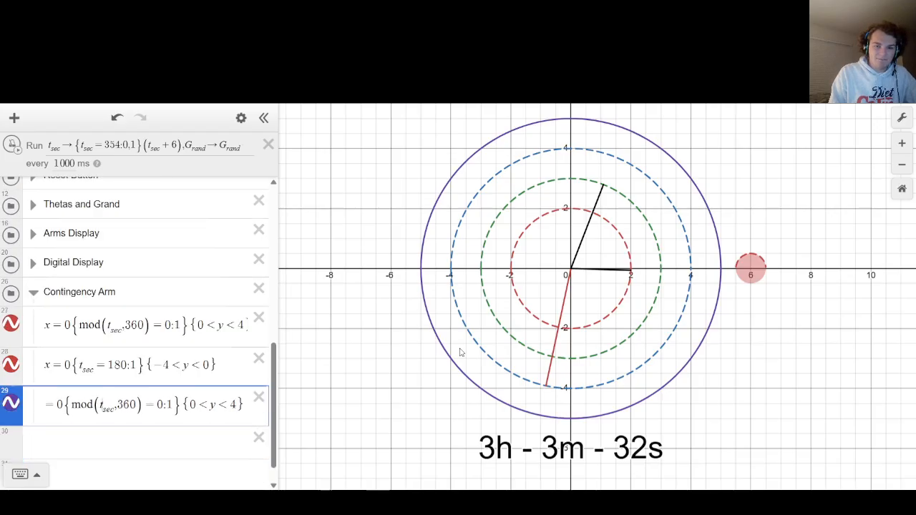
pyautogui.write('x')
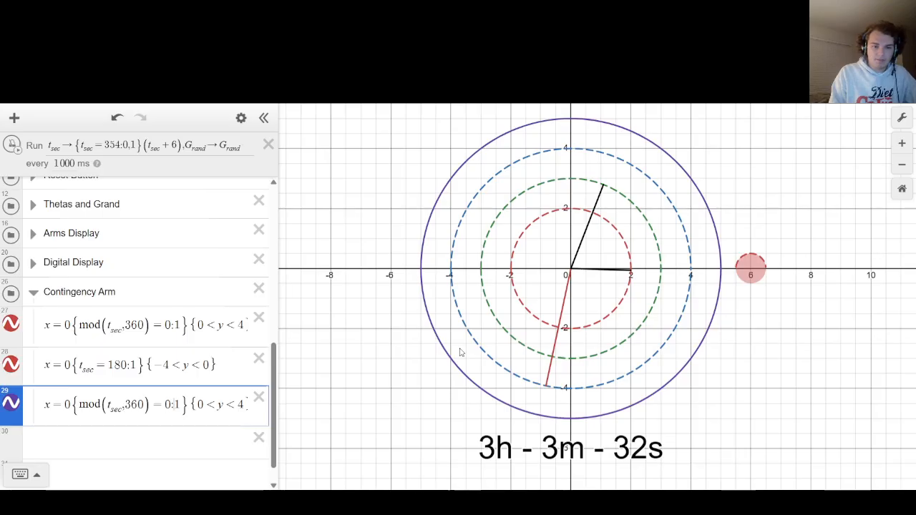
pyautogui.press('Right')
pyautogui.press('Right')
pyautogui.press('Right')
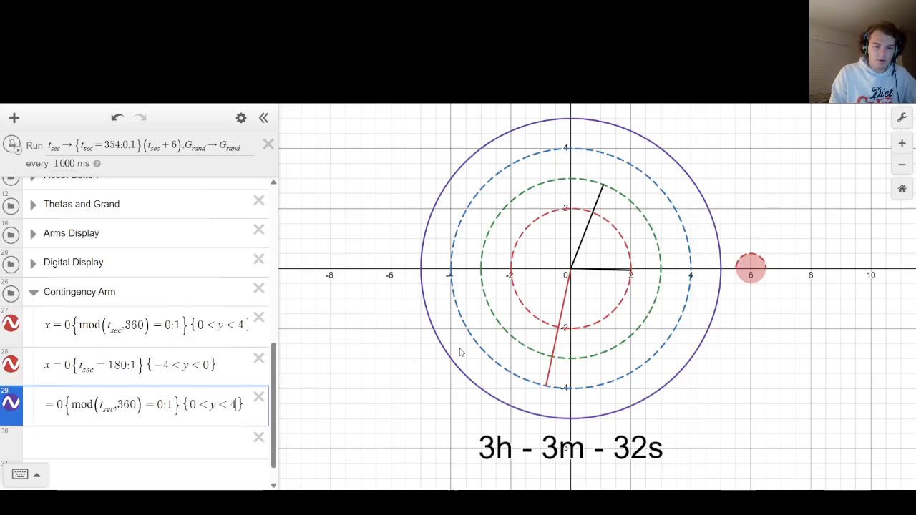
pyautogui.press('BackSpace')
pyautogui.write('3')
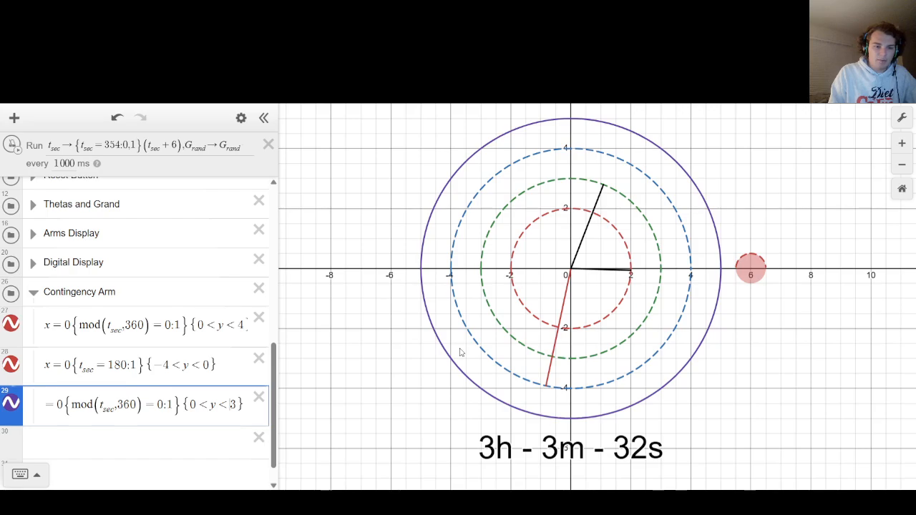
# Replace the mod(t_sec,360) term in the {0<y<3} arm expression with t_min.
pyautogui.press('Left')
pyautogui.press('Left')
pyautogui.press('Left')
pyautogui.press('Left')
pyautogui.press('Left')
pyautogui.press('Left')
pyautogui.press('Left')
pyautogui.press('Left')
pyautogui.press('Left')
pyautogui.press('Left')
pyautogui.press('BackSpace')
pyautogui.press('BackSpace')
pyautogui.press('BackSpace')
pyautogui.press('BackSpace')
pyautogui.press('BackSpace')
pyautogui.press('BackSpace')
pyautogui.press('BackSpace')
pyautogui.press('BackSpace')
pyautogui.press('BackSpace')
pyautogui.press('BackSpace')
pyautogui.press('BackSpace')
pyautogui.press('BackSpace')
pyautogui.press('BackSpace')
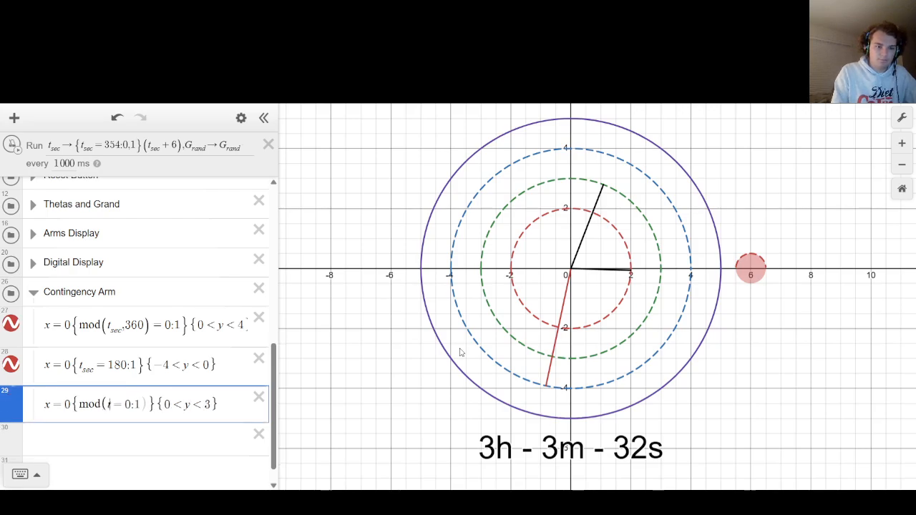
pyautogui.write('t_min')
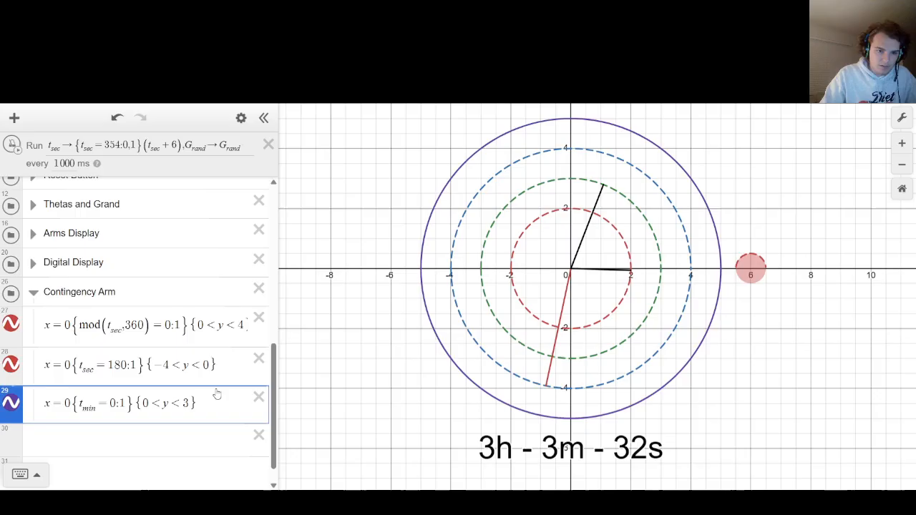
# Reuse the first arm's mod term in the {0<y<3} expression and change its variable, giving the time restriction {mod(t_min,360)=0:1}.
pyautogui.moveTo(165, 326); pyautogui.dragTo(79, 325)
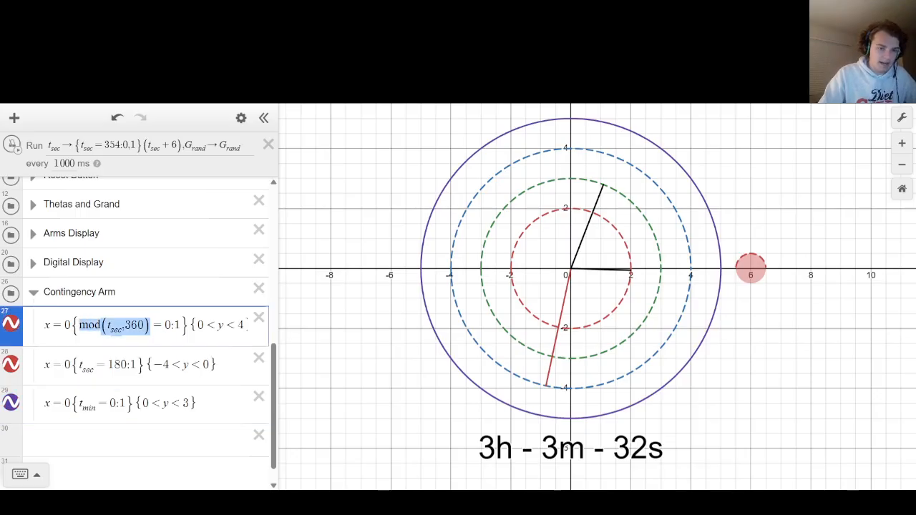
pyautogui.moveTo(96, 404); pyautogui.dragTo(79, 403)
pyautogui.hotkey('ctrl', 'v')
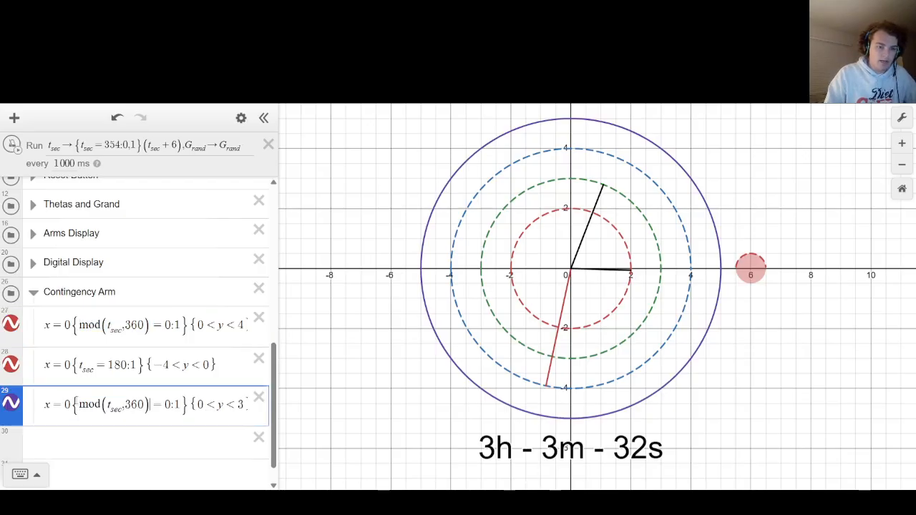
pyautogui.press('Left')
pyautogui.press('Left')
pyautogui.press('Left')
pyautogui.press('Left')
pyautogui.press('BackSpace')
pyautogui.press('BackSpace')
pyautogui.press('BackSpace')
pyautogui.write('min')
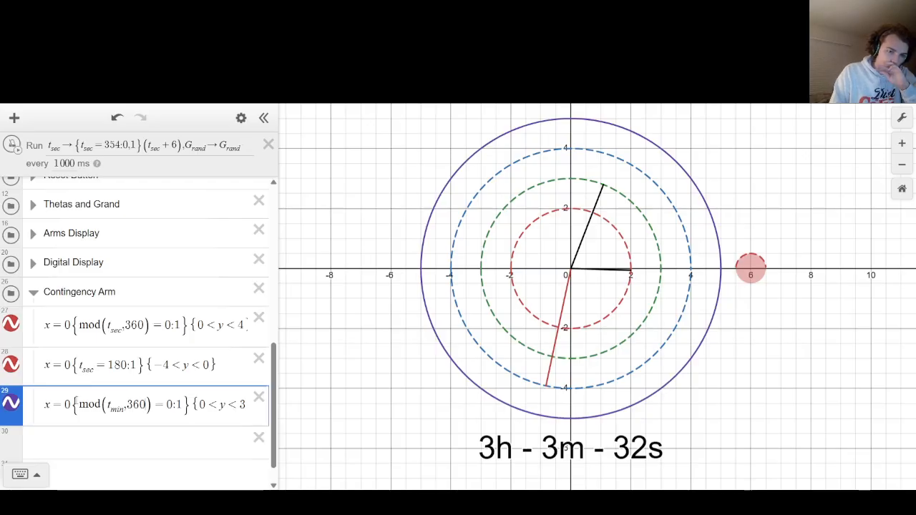
pyautogui.press('Right')
pyautogui.press('Right')
pyautogui.press('Right')
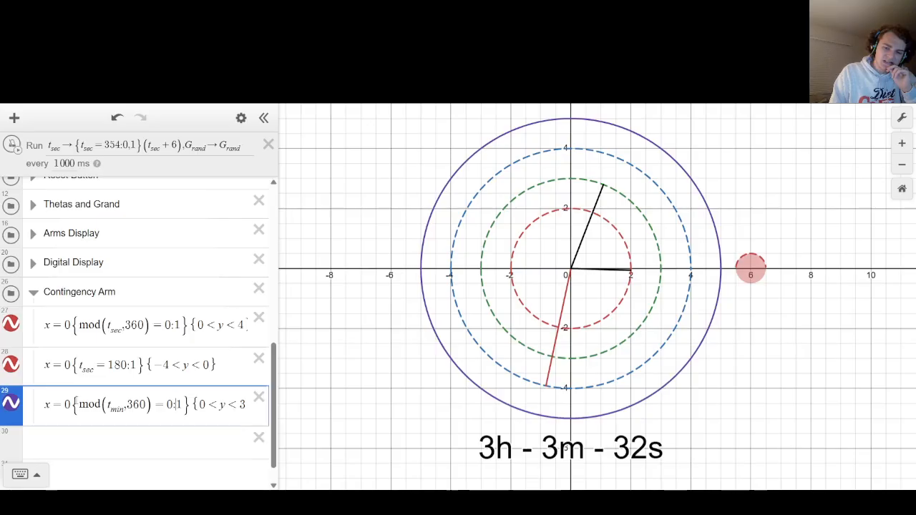
pyautogui.press('Right')
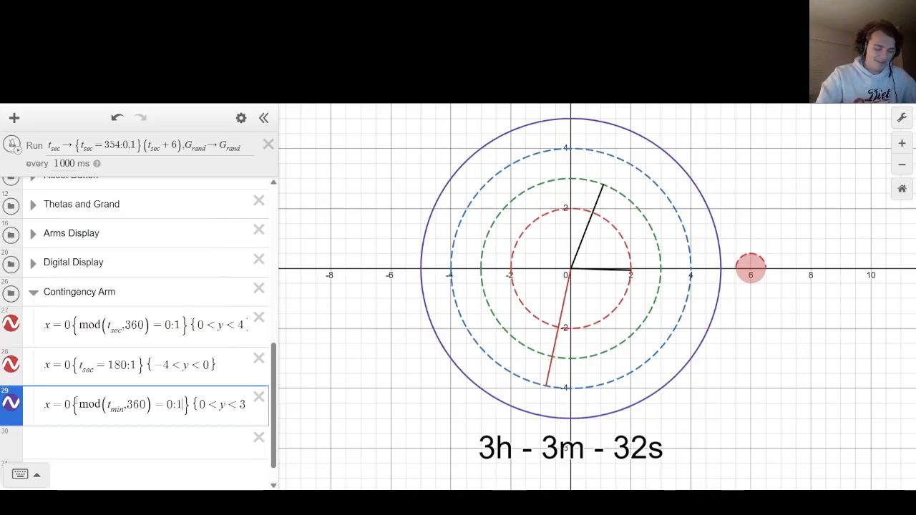
pyautogui.press('End')
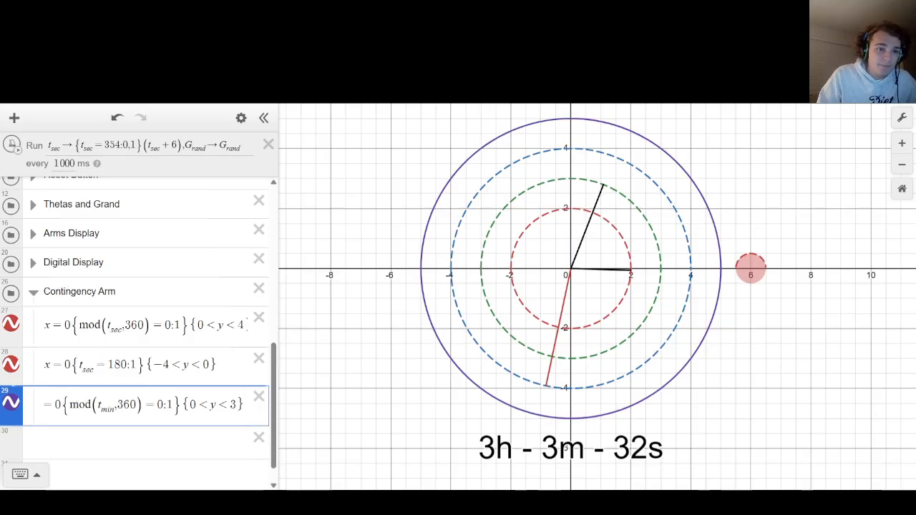
# Set the ticker interval to 0 ms, run the clock and reset it several times to check the minute contingency arm.
pyautogui.moveTo(71, 165); pyautogui.dragTo(37, 168)
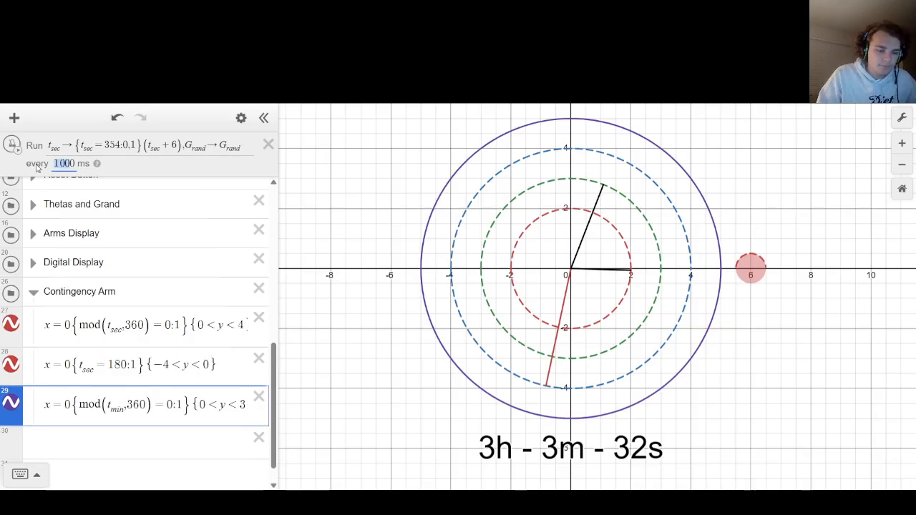
pyautogui.click(390, 238)
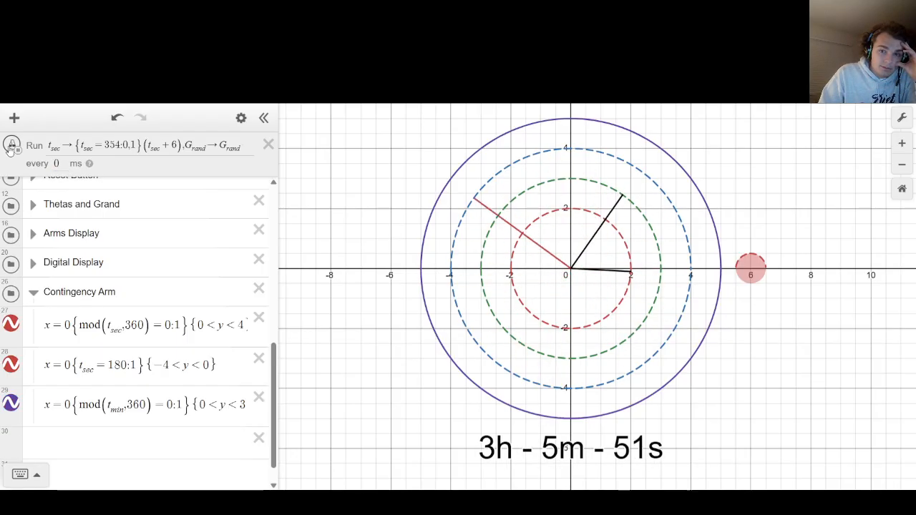
pyautogui.click(745, 269)
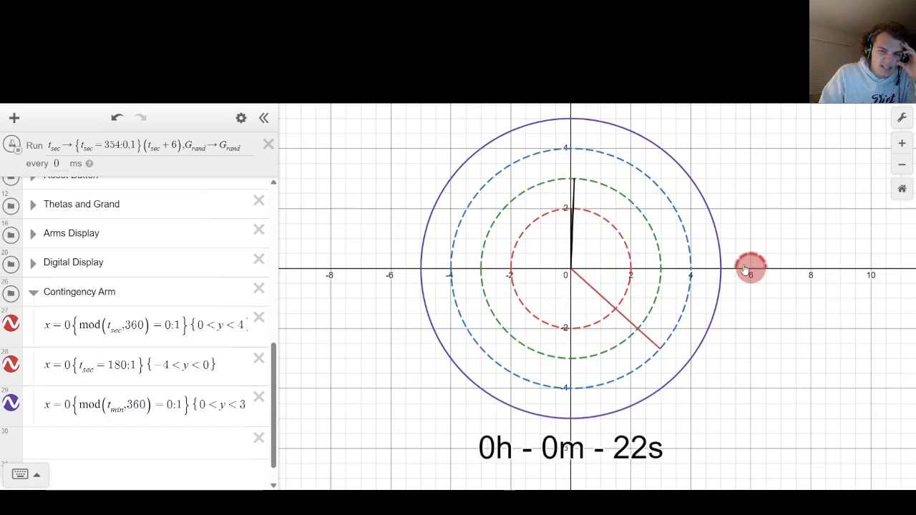
pyautogui.click(744, 269)
pyautogui.click(745, 269)
pyautogui.click(745, 269)
pyautogui.click(744, 269)
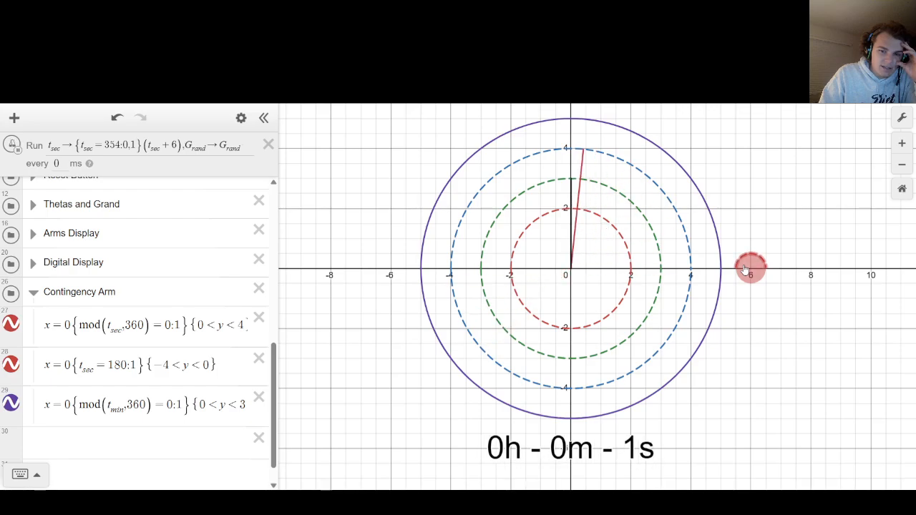
pyautogui.click(744, 269)
pyautogui.click(744, 270)
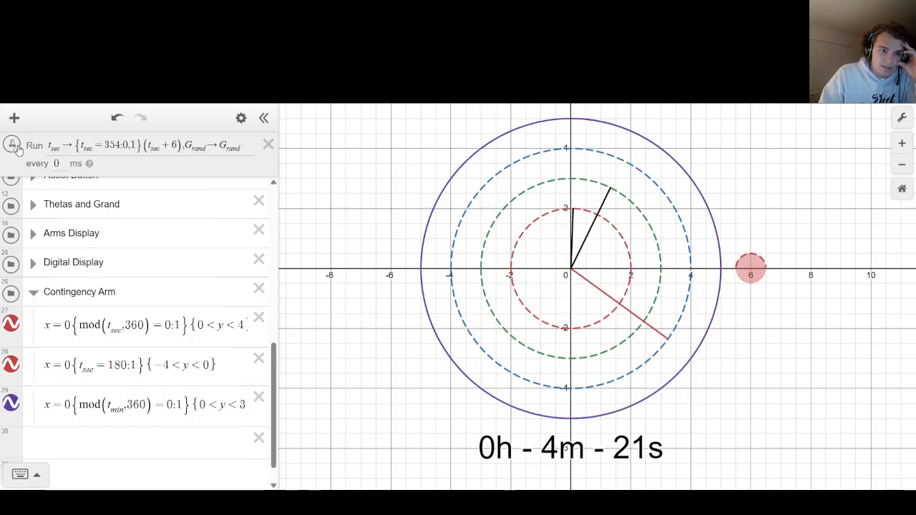
# Copy the minute arm expression x=0{mod(t_min,360)=0:1}{0<y<3} onto a new line directly below it.
pyautogui.moveTo(45, 404); pyautogui.dragTo(702, 430)
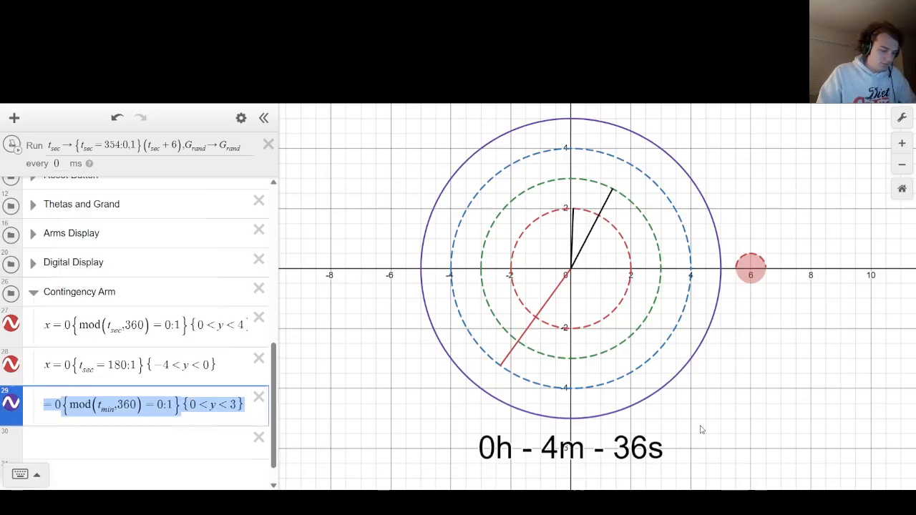
pyautogui.hotkey('ctrl', 'c')
pyautogui.press('Return')
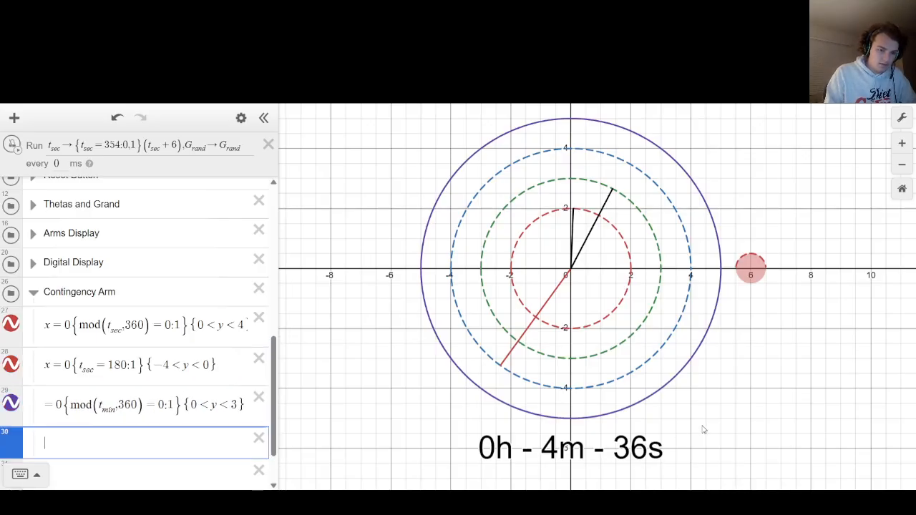
pyautogui.hotkey('ctrl', 'v')
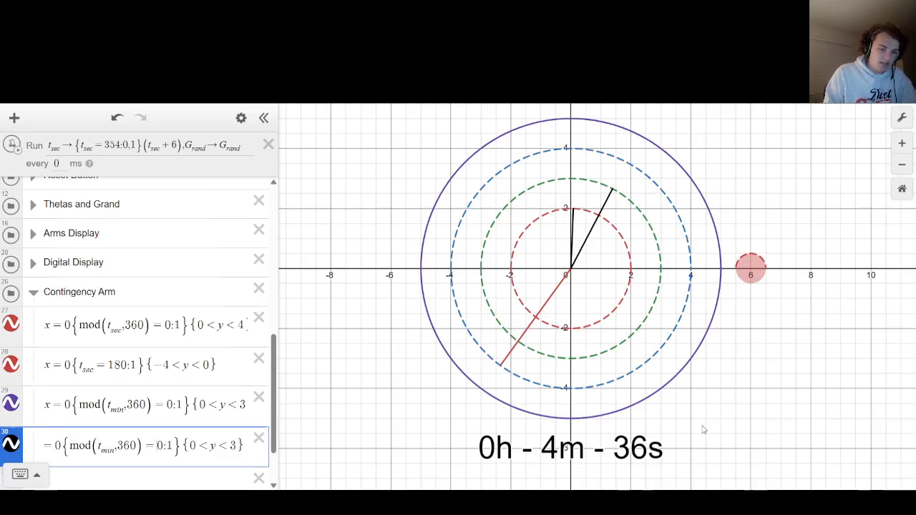
# Set the time restriction of the copied minute arm expression to {t_min=180:1} and add a blank line below it.
pyautogui.write('18')
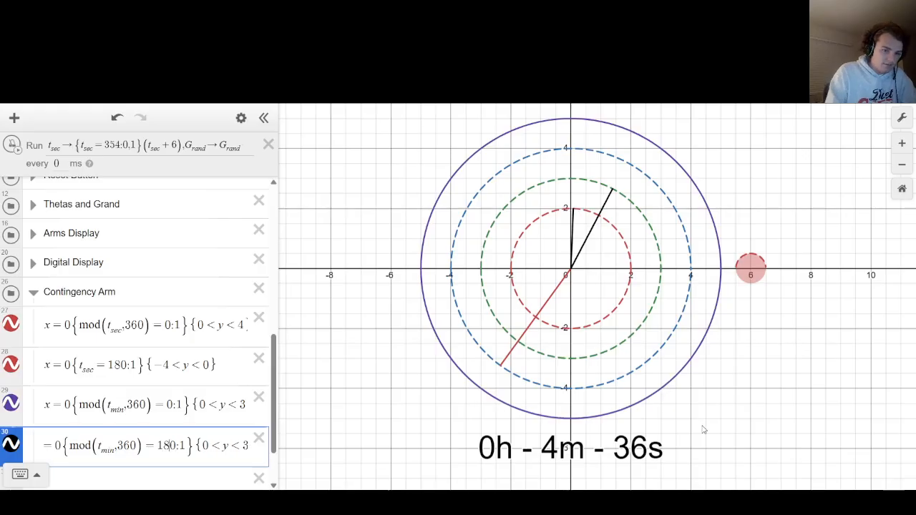
pyautogui.press('BackSpace')
pyautogui.press('BackSpace')
pyautogui.press('BackSpace')
pyautogui.press('BackSpace')
pyautogui.press('BackSpace')
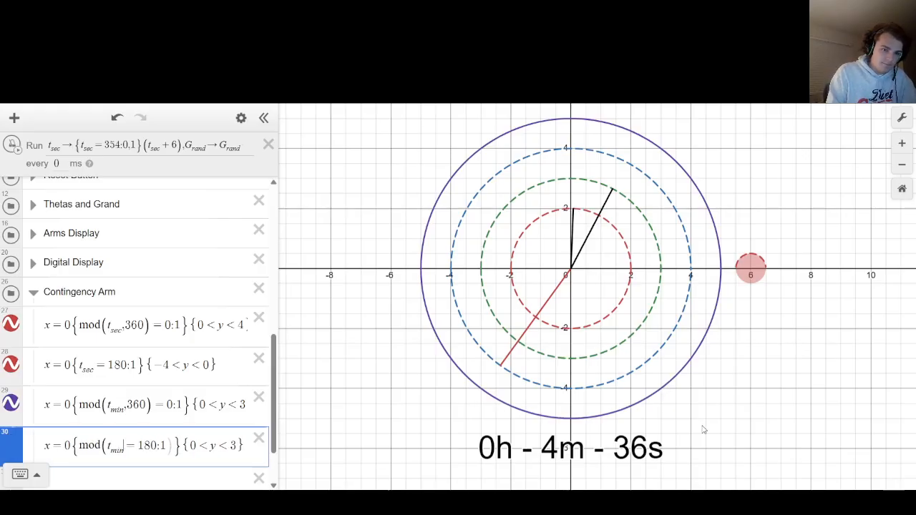
pyautogui.press('Left')
pyautogui.press('BackSpace')
pyautogui.press('BackSpace')
pyautogui.press('BackSpace')
pyautogui.press('BackSpace')
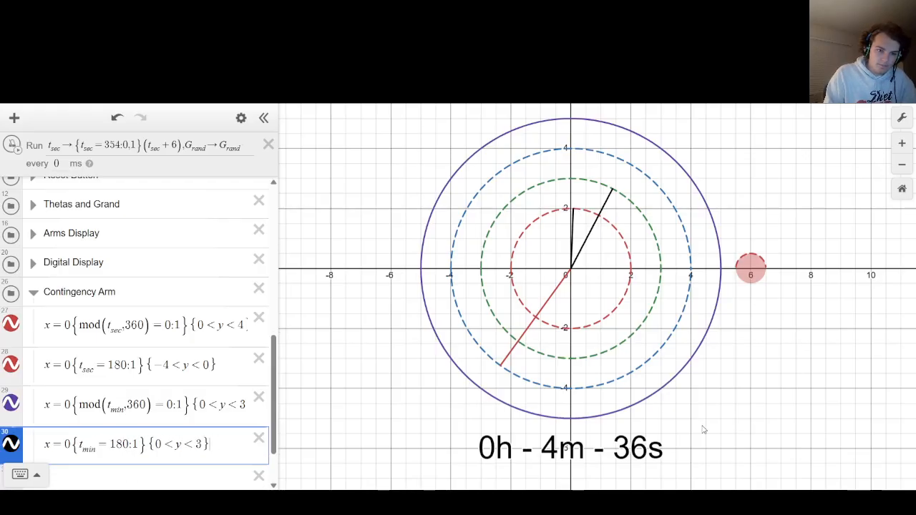
pyautogui.press('Return')
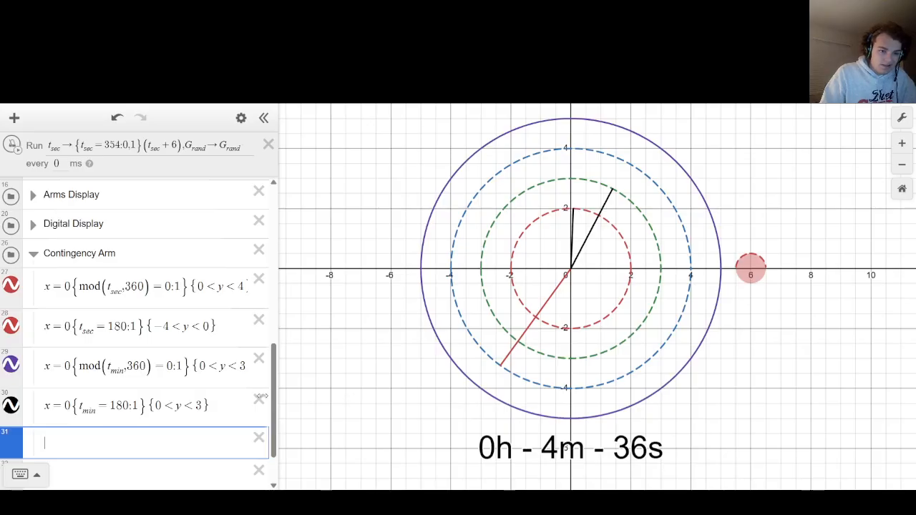
# Copy the mod(t_min,360) arm expression onto the line below the t_min=180 expression and set its y restriction to {0<y<2}.
pyautogui.moveTo(44, 366); pyautogui.dragTo(585, 359)
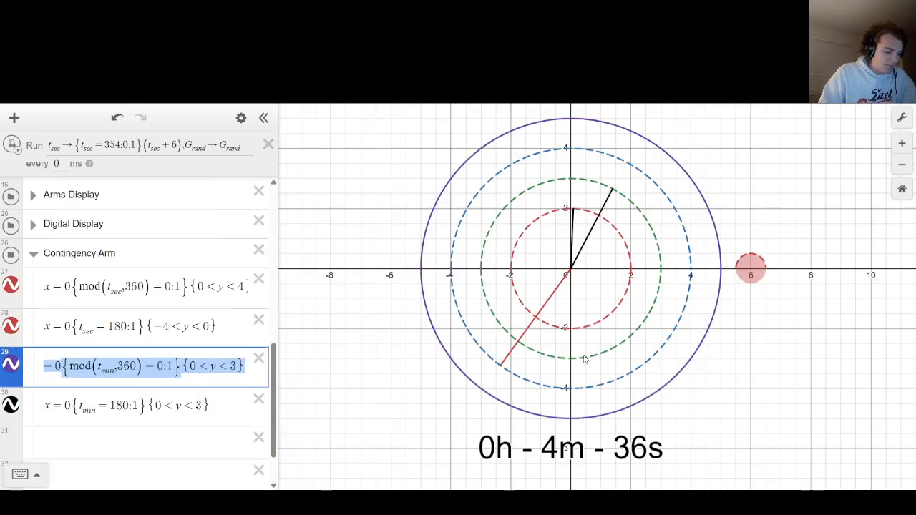
pyautogui.hotkey('ctrl', 'c')
pyautogui.press('Down')
pyautogui.press('Down')
pyautogui.hotkey('ctrl', 'v')
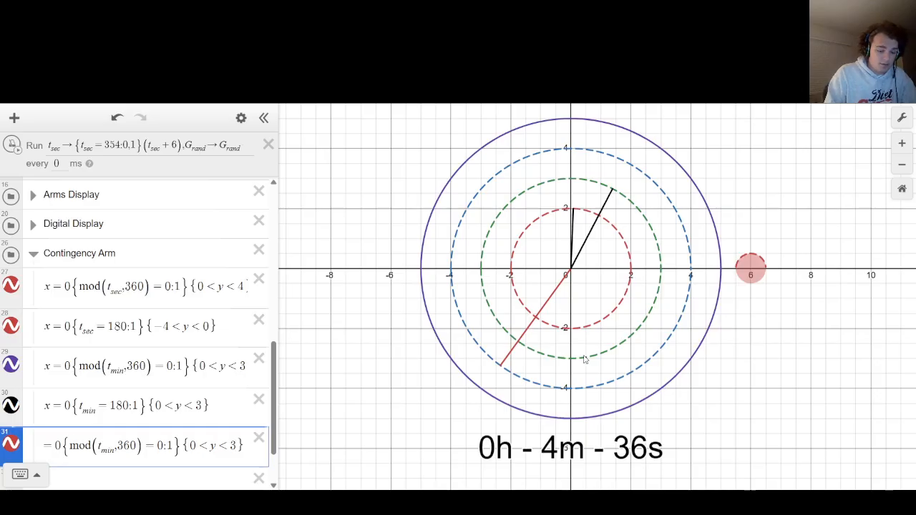
pyautogui.press('Down')
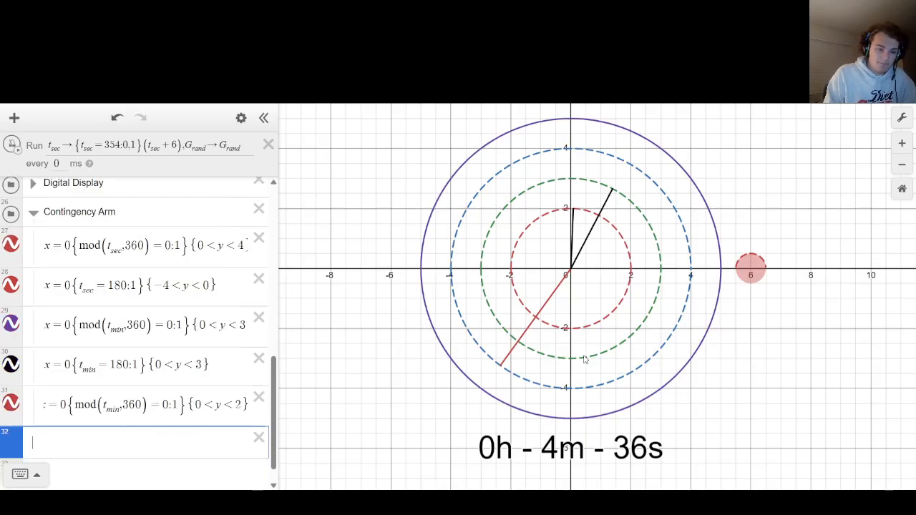
# Change the variable in the {0<y<2} arm's mod term to t_hou and add a blank line below it.
pyautogui.press('Up')
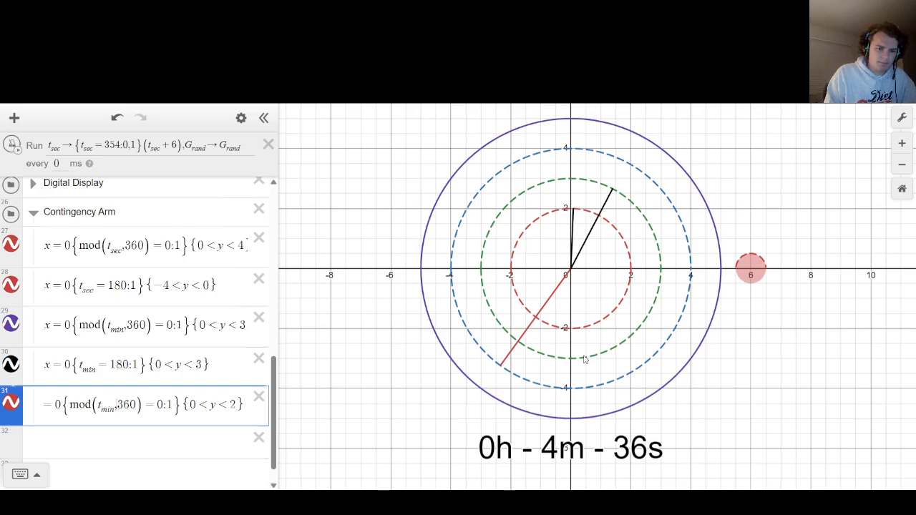
pyautogui.press('Down')
pyautogui.press('Up')
pyautogui.press('BackSpace')
pyautogui.press('BackSpace')
pyautogui.press('BackSpace')
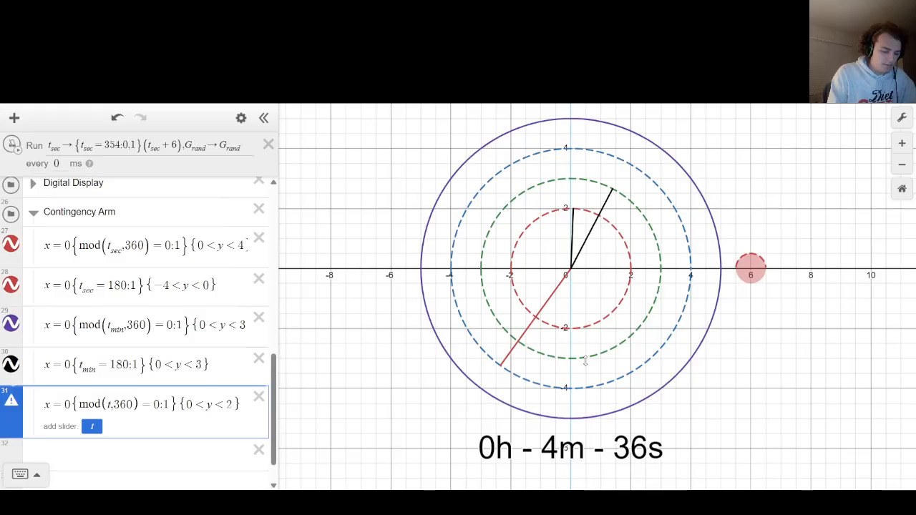
pyautogui.write('ho')
pyautogui.write('ur')
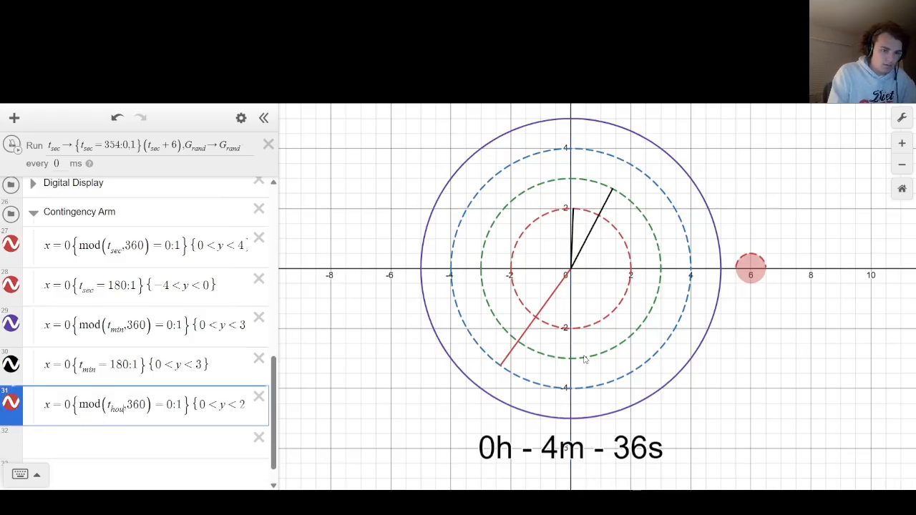
pyautogui.press('Right')
pyautogui.press('Right')
pyautogui.press('Right')
pyautogui.press('Right')
pyautogui.press('Right')
pyautogui.press('Right')
pyautogui.press('Right')
pyautogui.press('Right')
pyautogui.press('Right')
pyautogui.press('Right')
pyautogui.press('Right')
pyautogui.press('Right')
pyautogui.press('Right')
pyautogui.press('Right')
pyautogui.press('Right')
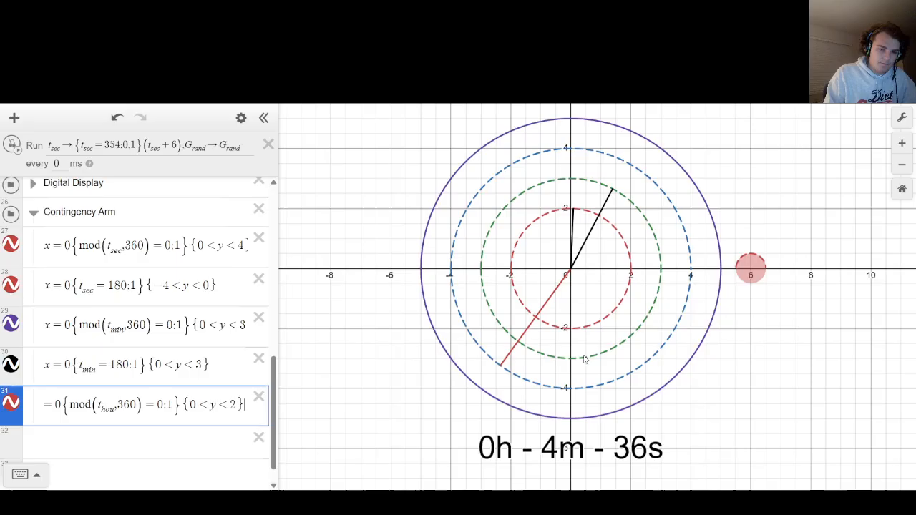
pyautogui.press('Return')
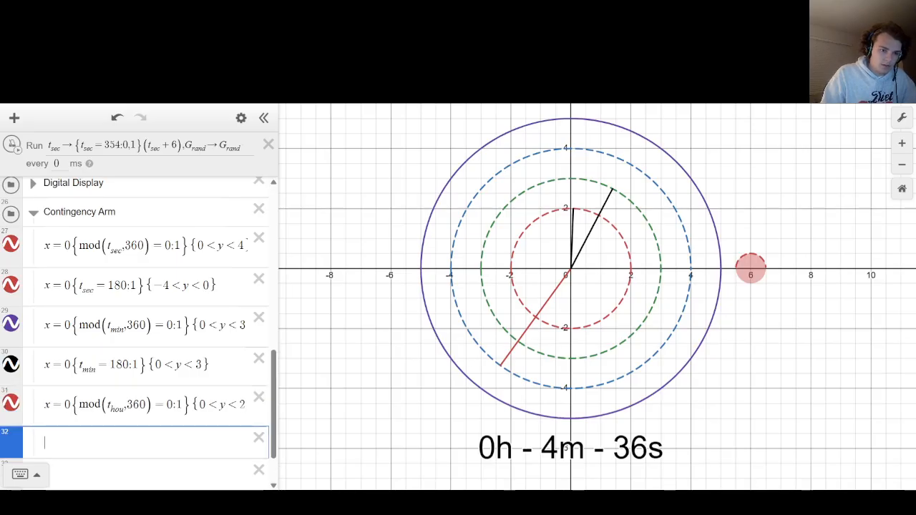
# Copy the t_min=180 arm expression onto the blank line below the t_hou arm, changing its variable to t_hou and its y restriction to {0<y<2}.
pyautogui.moveTo(45, 365); pyautogui.dragTo(399, 372)
pyautogui.hotkey('ctrl', 'c')
pyautogui.press('Down')
pyautogui.press('Down')
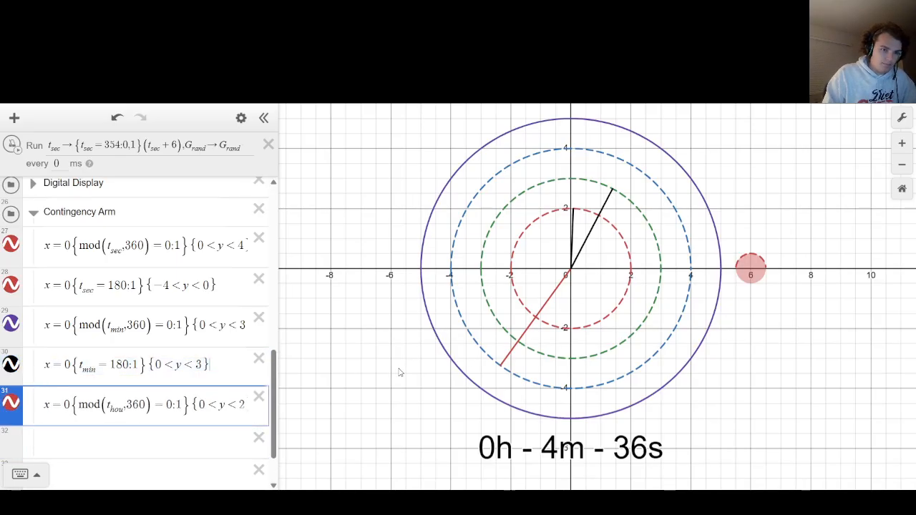
pyautogui.hotkey('ctrl', 'v')
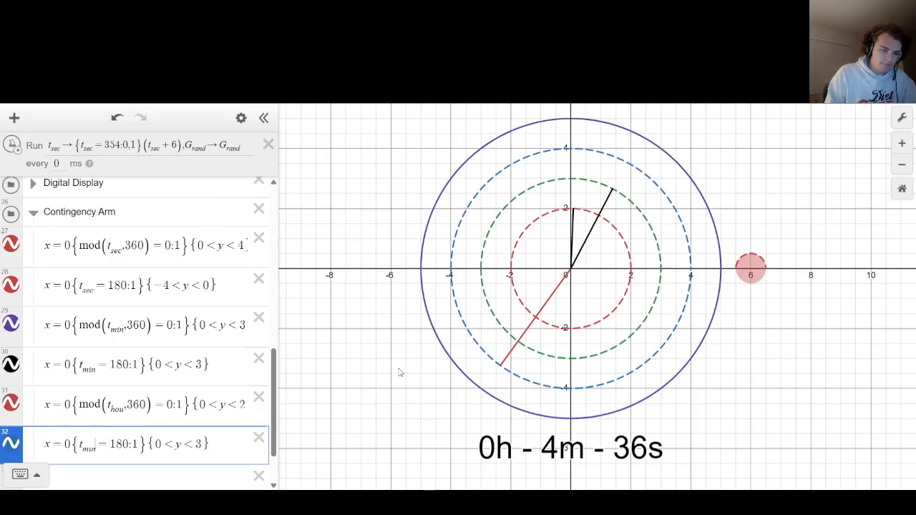
pyautogui.press('BackSpace')
pyautogui.press('BackSpace')
pyautogui.press('BackSpace')
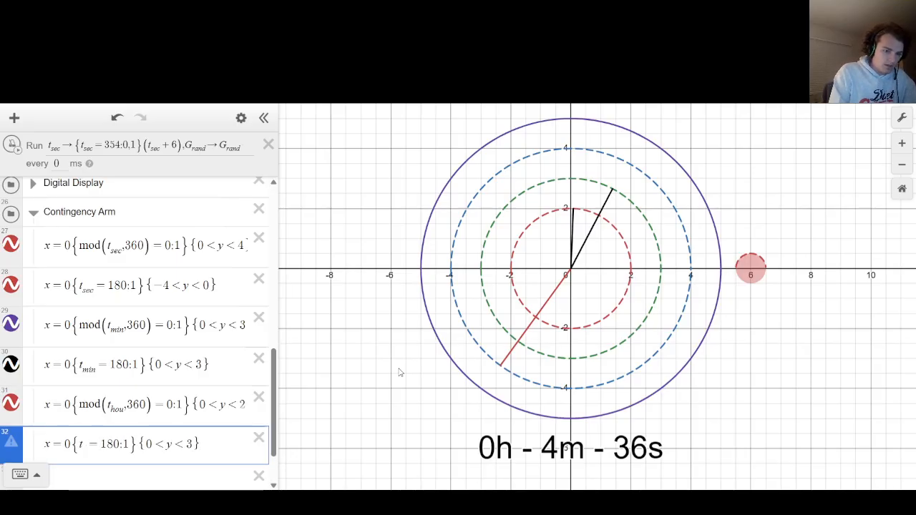
pyautogui.write('hou')
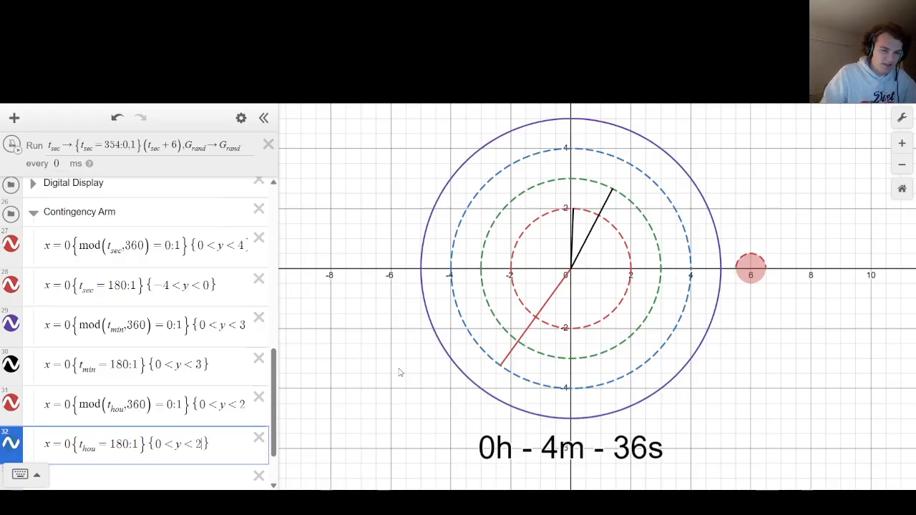
# Set the line colour of the mod(t_min,360) arm and both t_hou contingency arms to black.
pyautogui.click(11, 326)
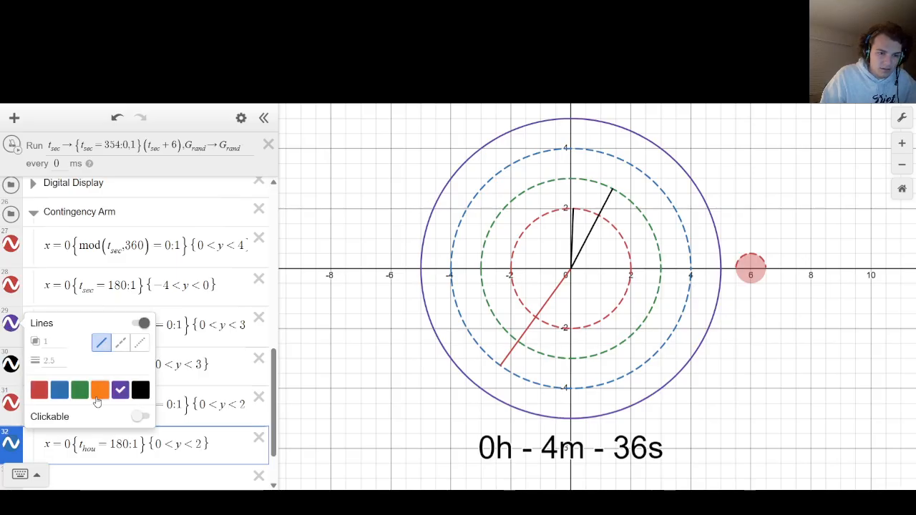
pyautogui.click(12, 405)
pyautogui.click(12, 405)
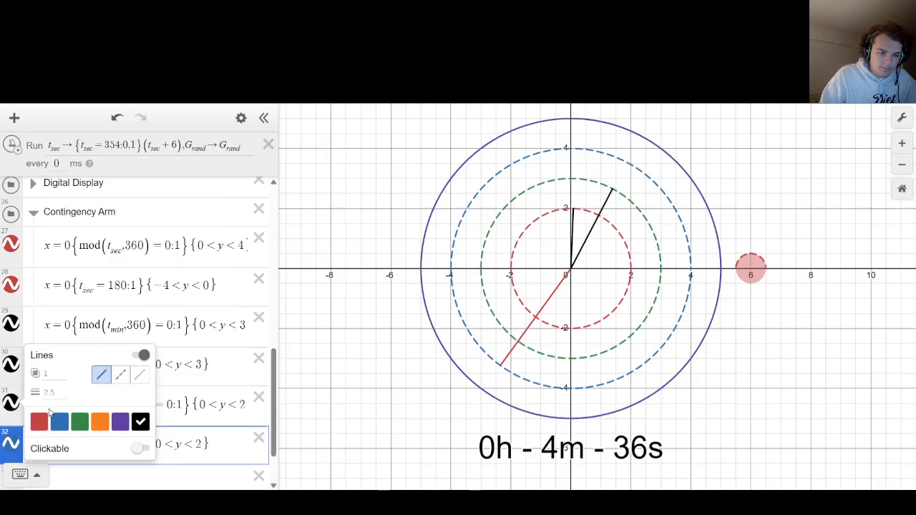
pyautogui.click(60, 422)
pyautogui.click(10, 444)
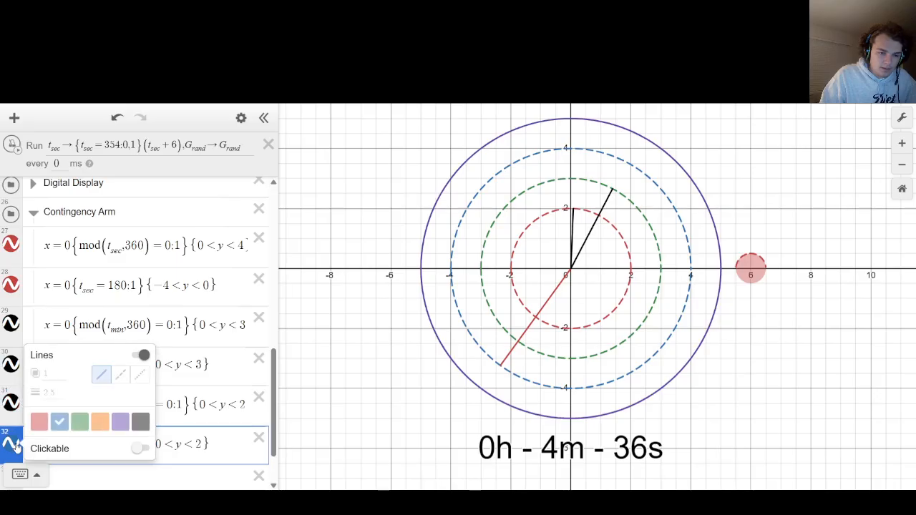
pyautogui.click(392, 348)
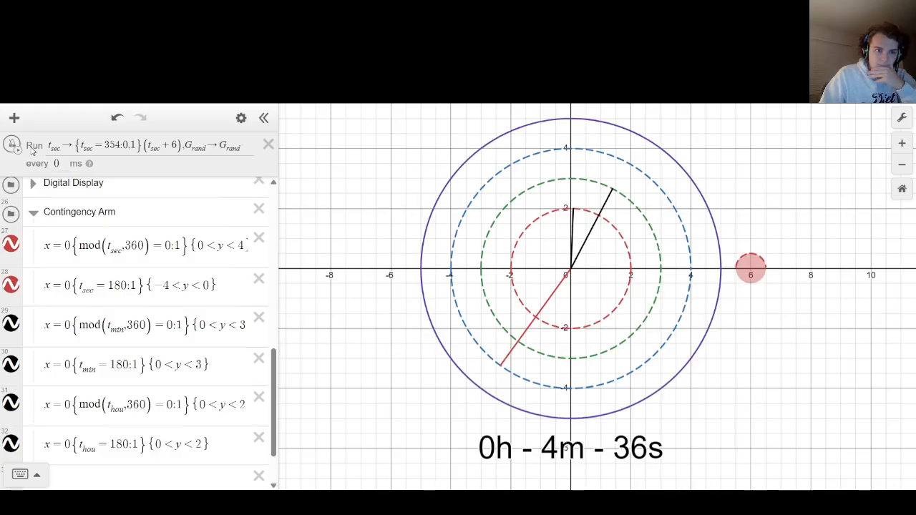
# Run the ticker to just before 30 minutes, and watch the half-hour crossing with a 1000 ms interval before stopping it.
pyautogui.click(14, 147)
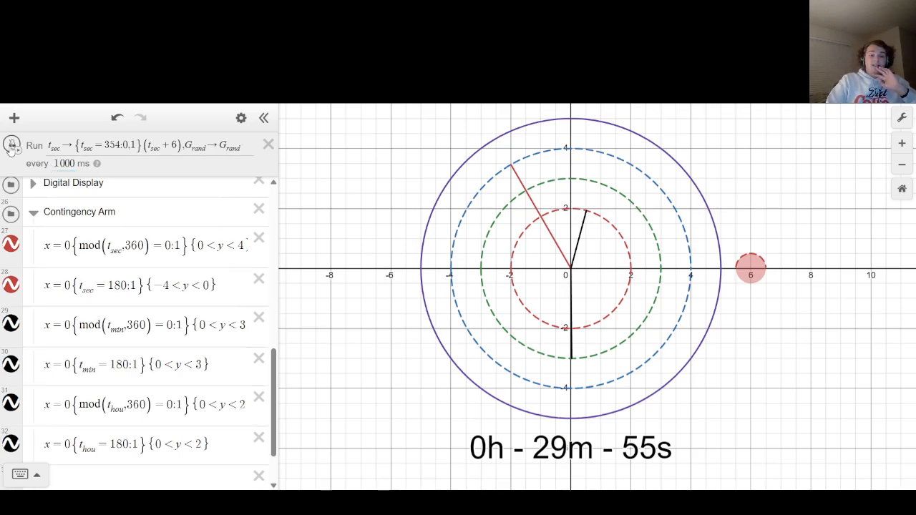
pyautogui.click(12, 144)
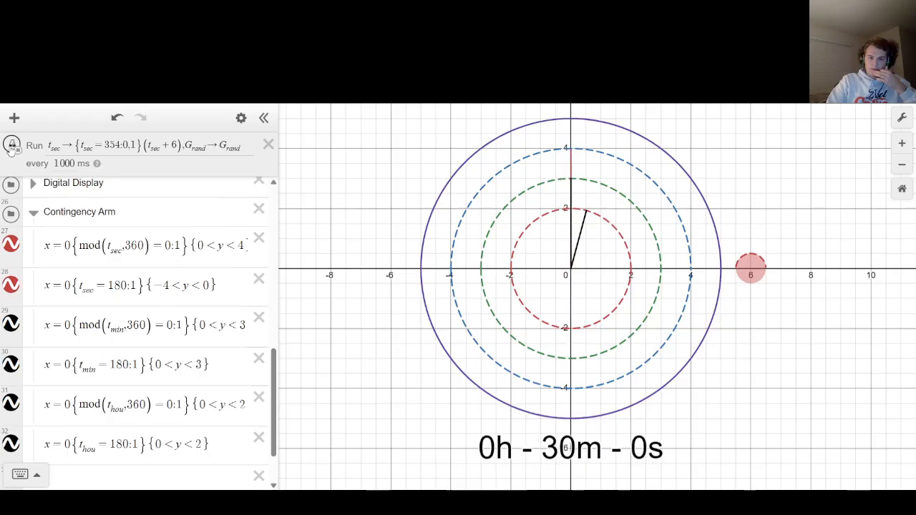
pyautogui.click(12, 145)
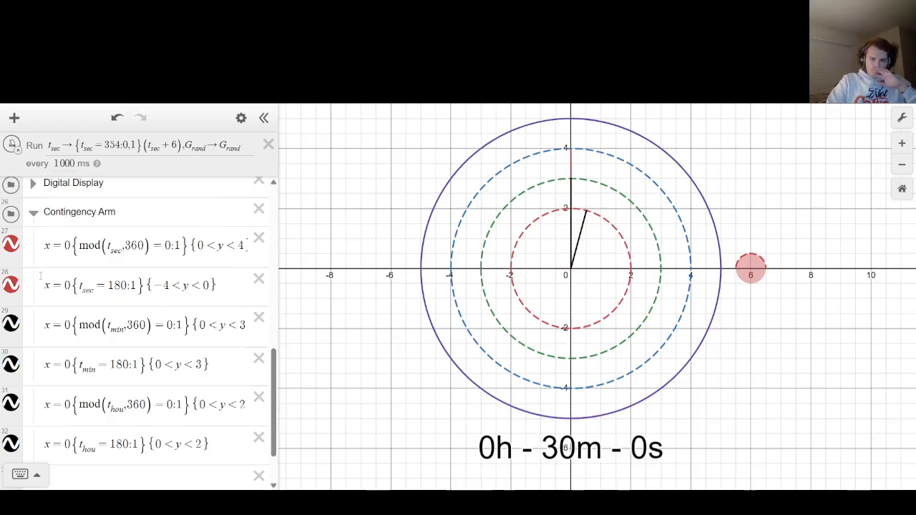
# Look through the folders and check the angle definitions in Thetas and Grand against the contingency arm expressions.
pyautogui.scroll(1, 41, 278)
pyautogui.scroll(-2, 41, 281)
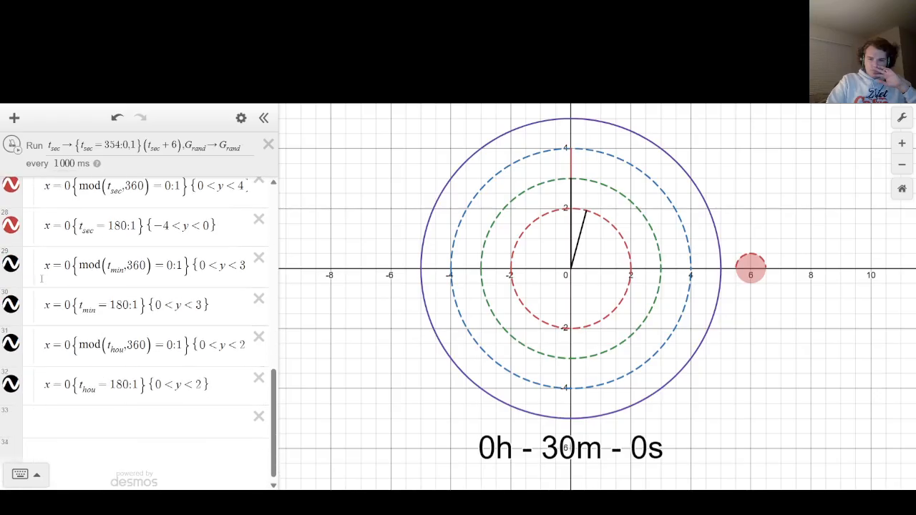
pyautogui.scroll(4, 39, 287)
pyautogui.click(34, 302)
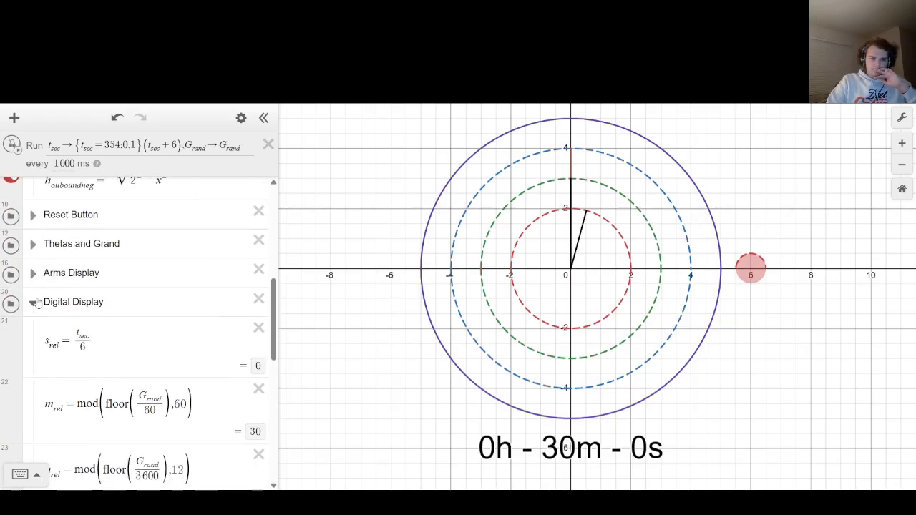
pyautogui.click(34, 302)
pyautogui.click(34, 275)
pyautogui.click(34, 275)
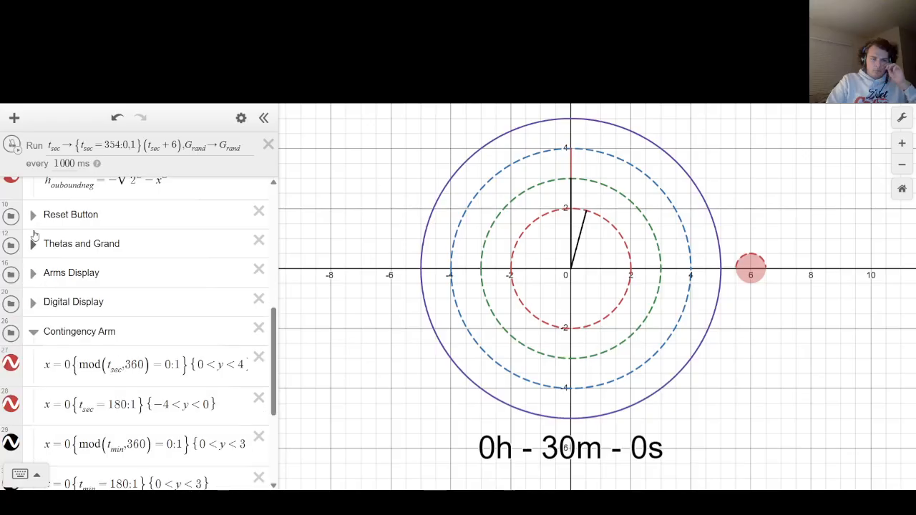
pyautogui.click(34, 244)
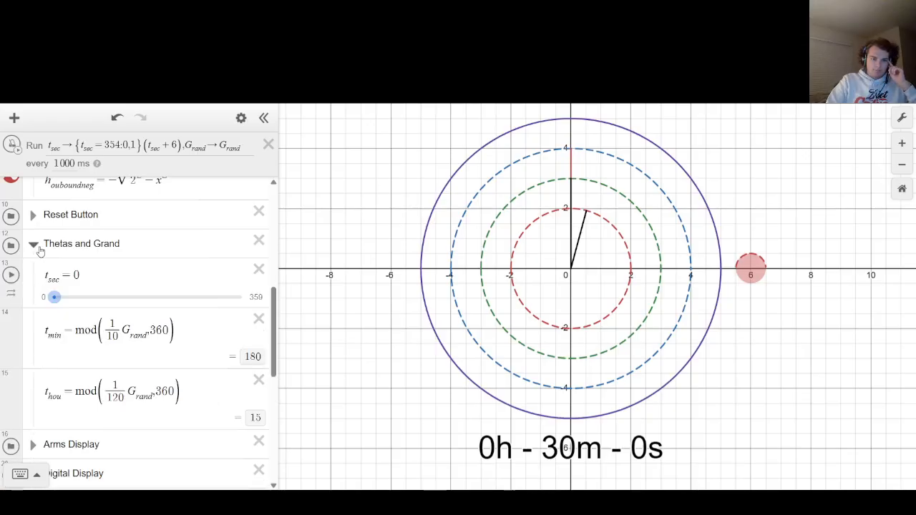
pyautogui.scroll(-10, 169, 365)
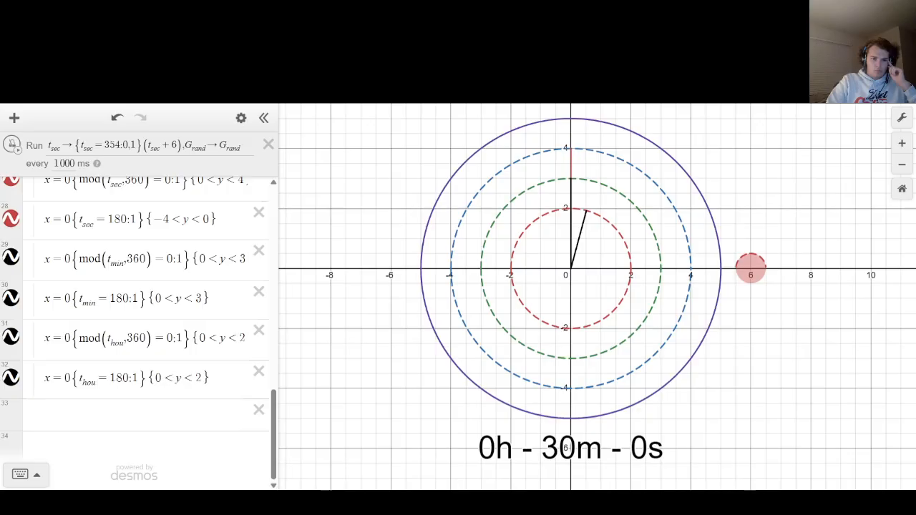
# Change the y restriction of the t_min=180 arm expression to {-3<y<0}.
pyautogui.click(147, 300)
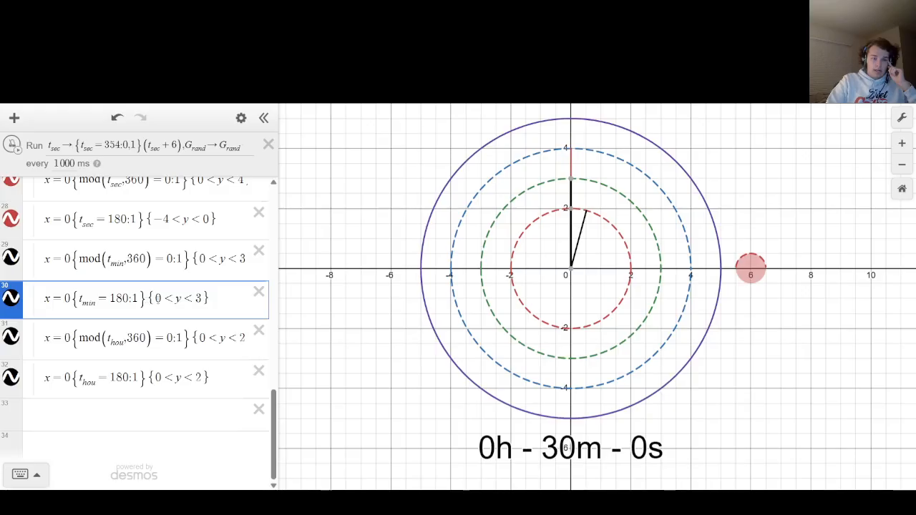
pyautogui.click(160, 300)
pyautogui.press('BackSpace')
pyautogui.write('-3')
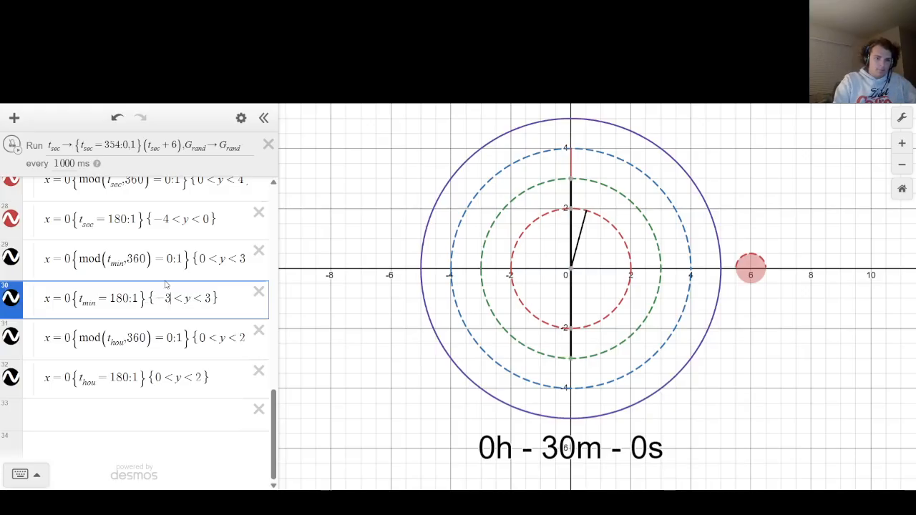
pyautogui.press('BackSpace')
pyautogui.write('0')
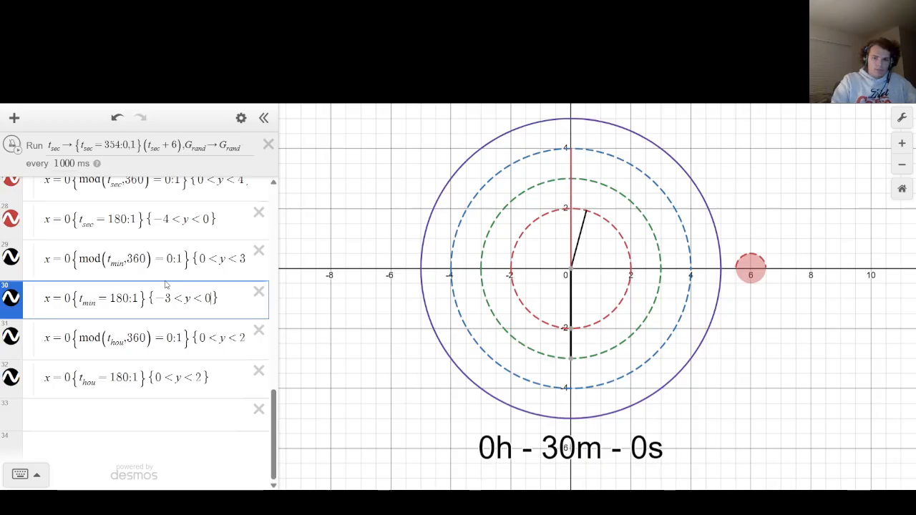
# Set the lower y limit of the t_hou=180 arm expression to -2.
pyautogui.click(162, 378)
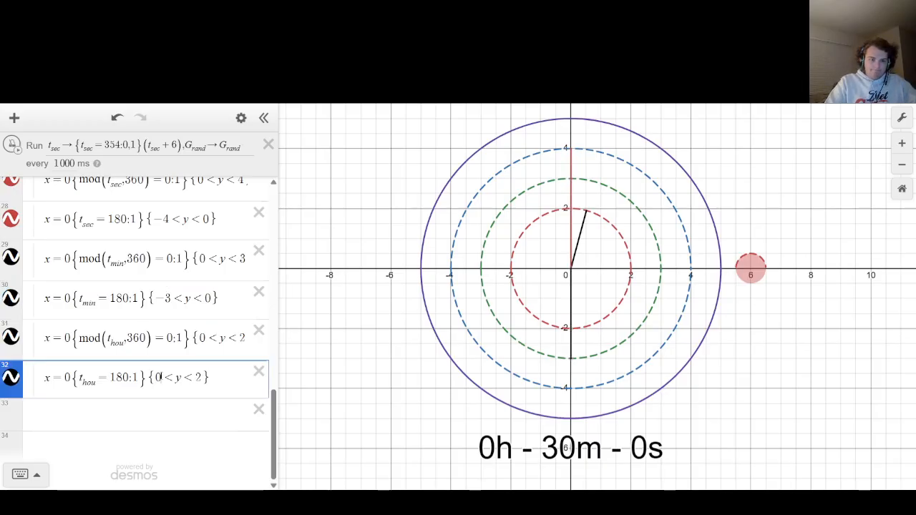
pyautogui.press('BackSpace')
pyautogui.write('-2')
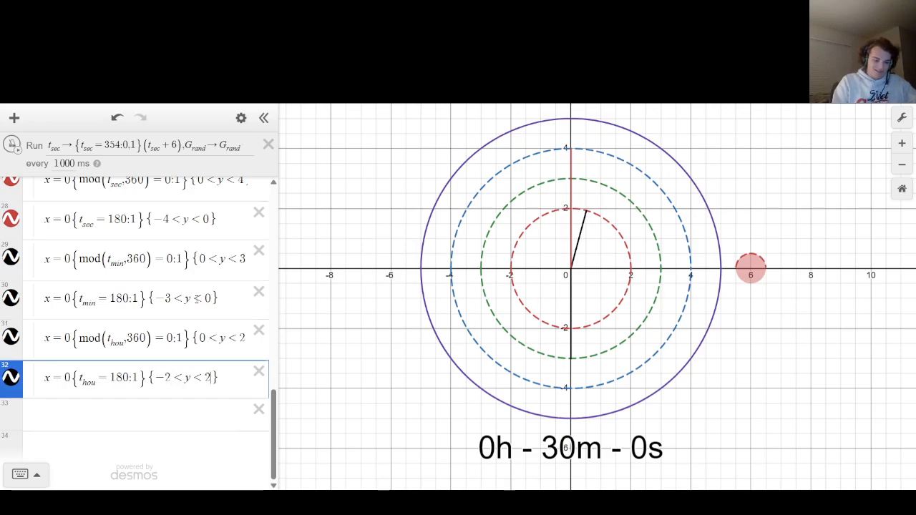
pyautogui.click(390, 234)
# Collapse the Contingency Arm folder and test the ticker again, setting its interval to 0 ms.
pyautogui.scroll(3, 51, 264)
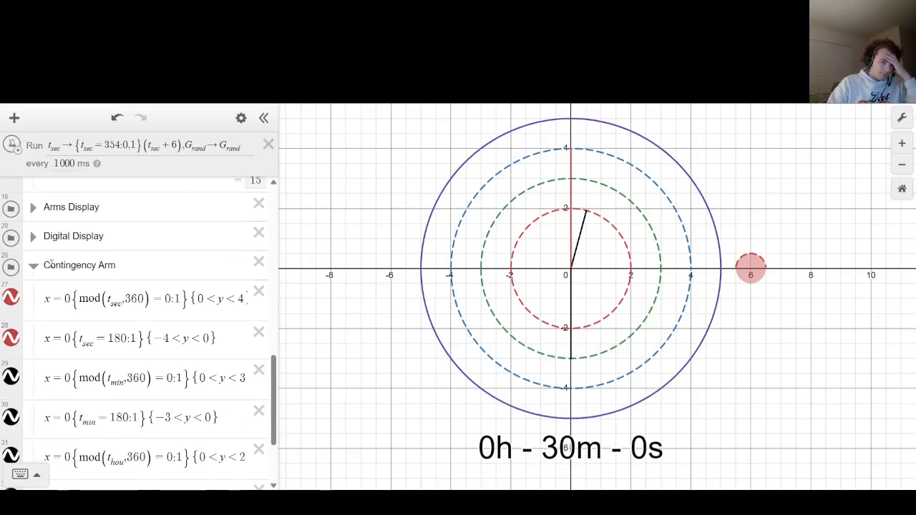
pyautogui.click(41, 265)
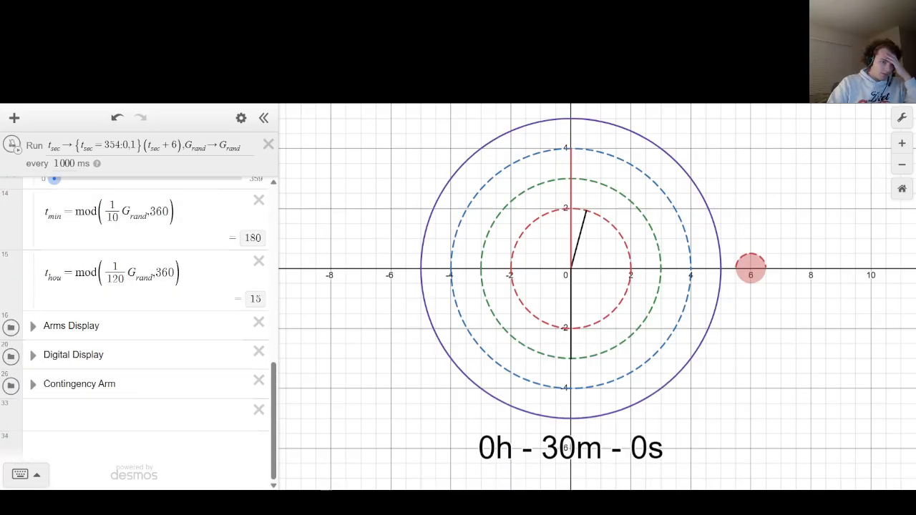
pyautogui.click(15, 146)
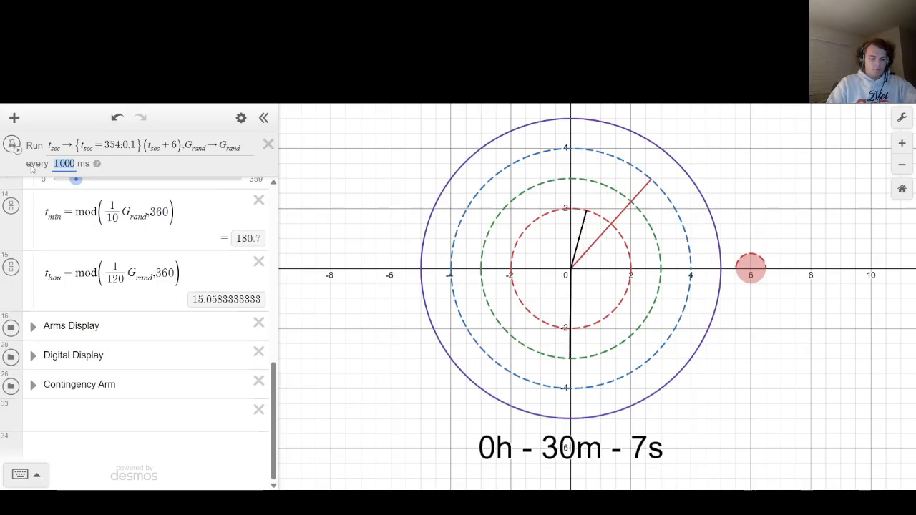
pyautogui.write('0')
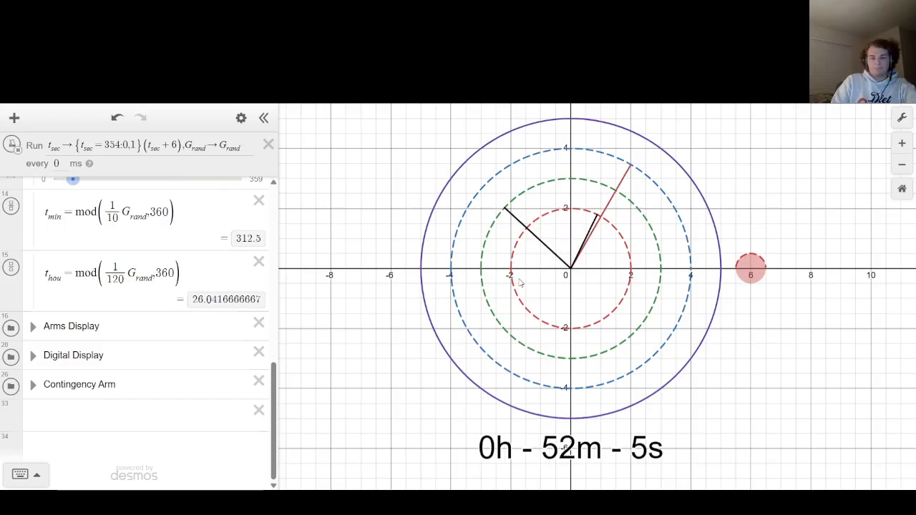
# Collapse the Thetas and Grand folder and hide both dashed hour bound curves of radius 2.
pyautogui.scroll(3, 40, 255)
pyautogui.click(33, 245)
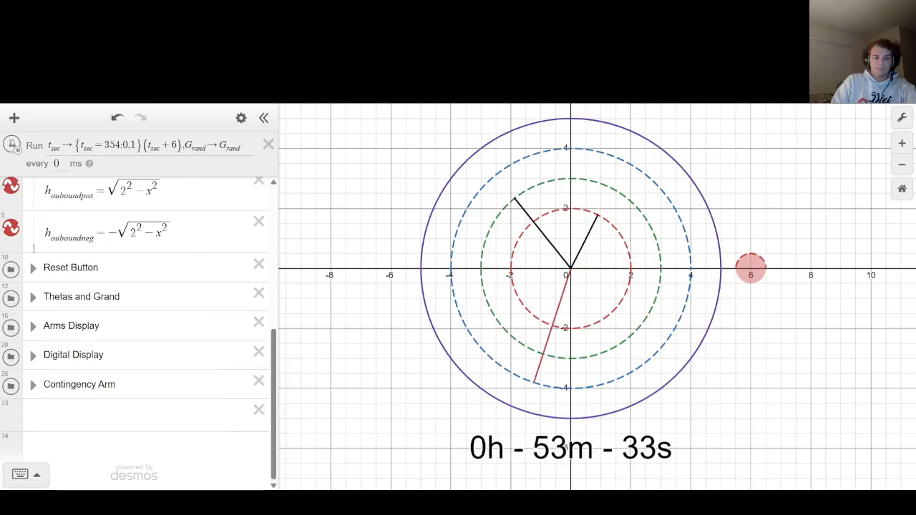
pyautogui.scroll(5, 39, 255)
pyautogui.scroll(-3, 40, 256)
pyautogui.scroll(-2, 40, 322)
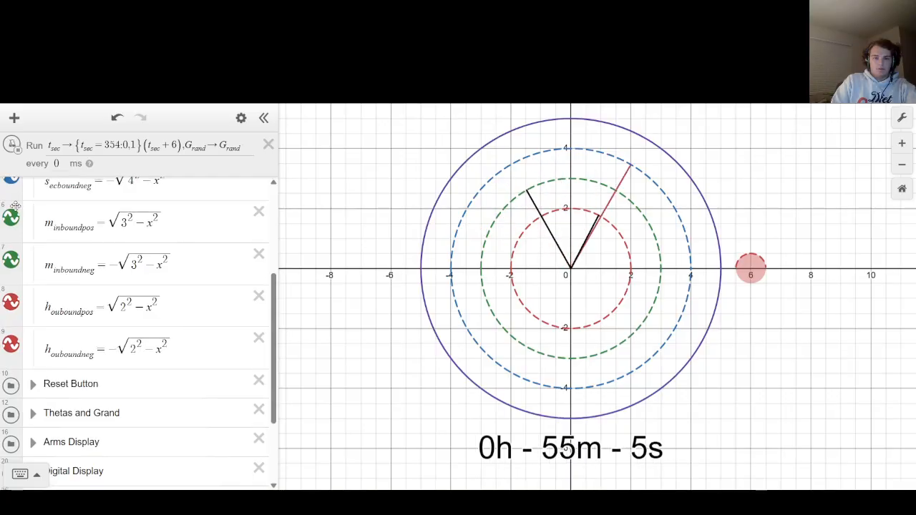
pyautogui.scroll(2, 39, 322)
pyautogui.click(11, 403)
pyautogui.click(10, 362)
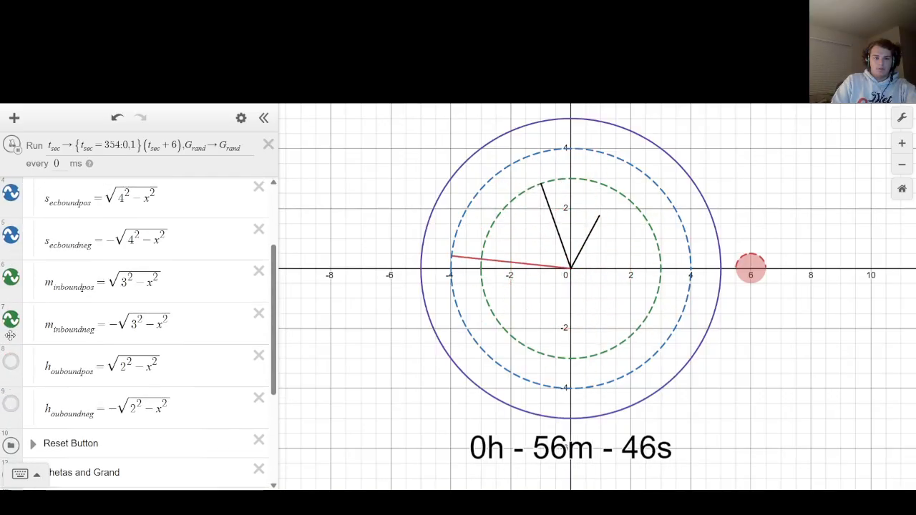
# Hide the dashed minute and second bound curves of radius 3 and 4, and collapse the Bezel & bounds folder.
pyautogui.click(10, 318)
pyautogui.click(11, 277)
pyautogui.click(11, 235)
pyautogui.click(11, 194)
pyautogui.scroll(1, 11, 193)
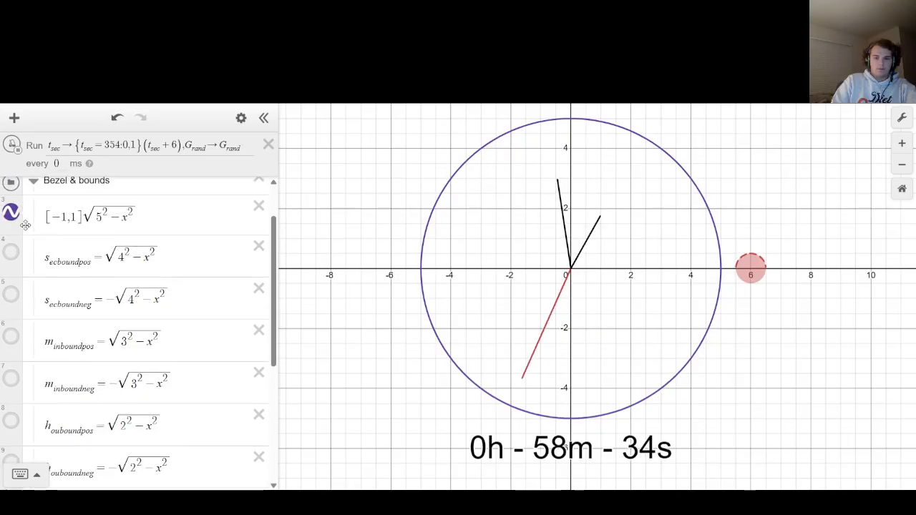
pyautogui.click(33, 191)
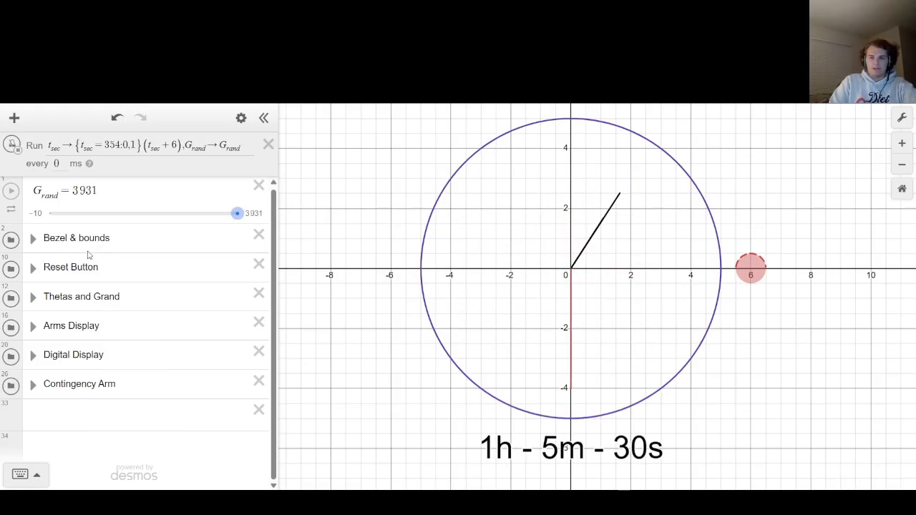
# Stop the ticker and add a point expression (x_n,y_n), creating sliders for both x_n and y_n.
pyautogui.click(13, 145)
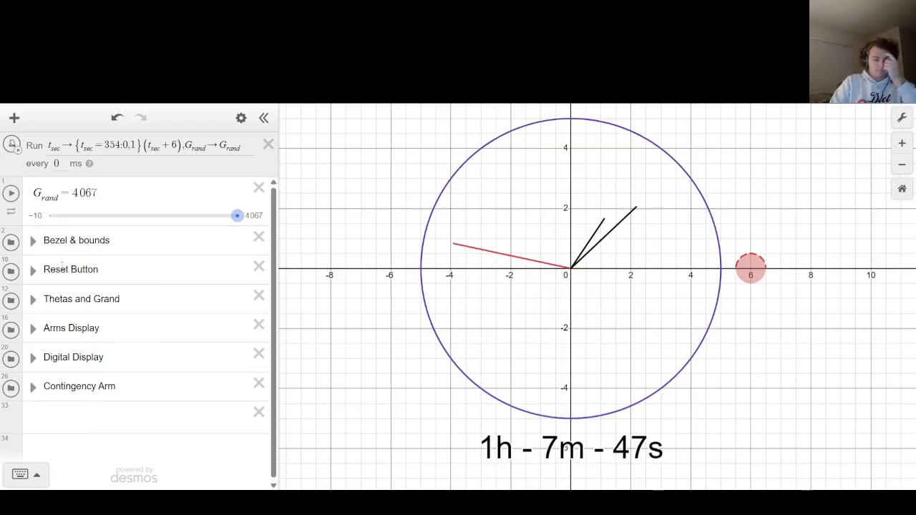
pyautogui.click(136, 421)
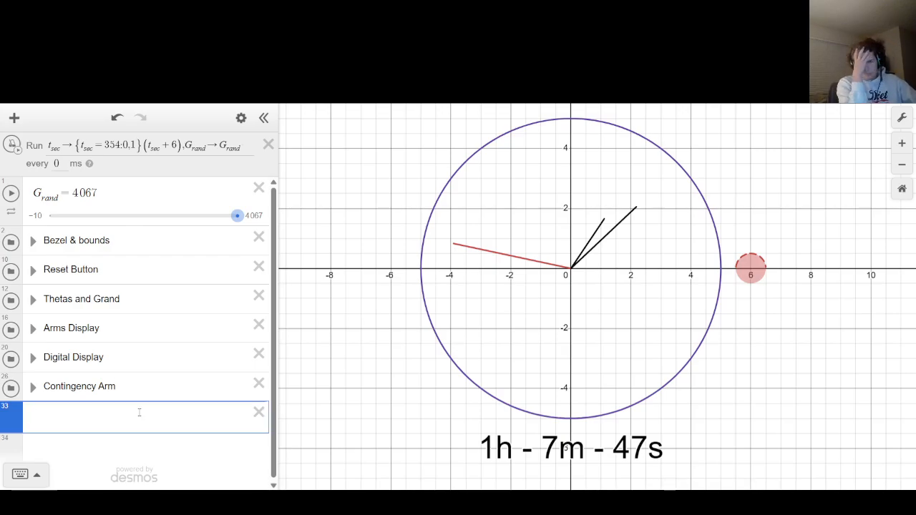
pyautogui.write('(')
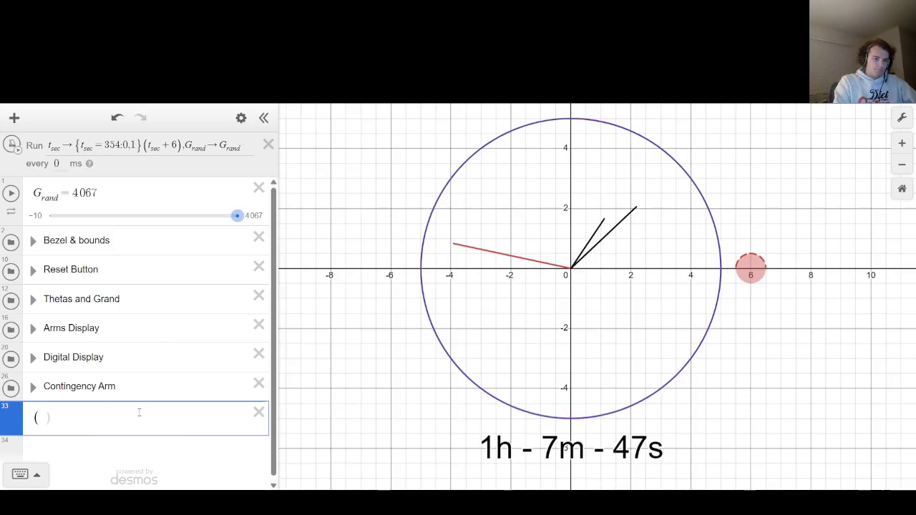
pyautogui.write('x_n')
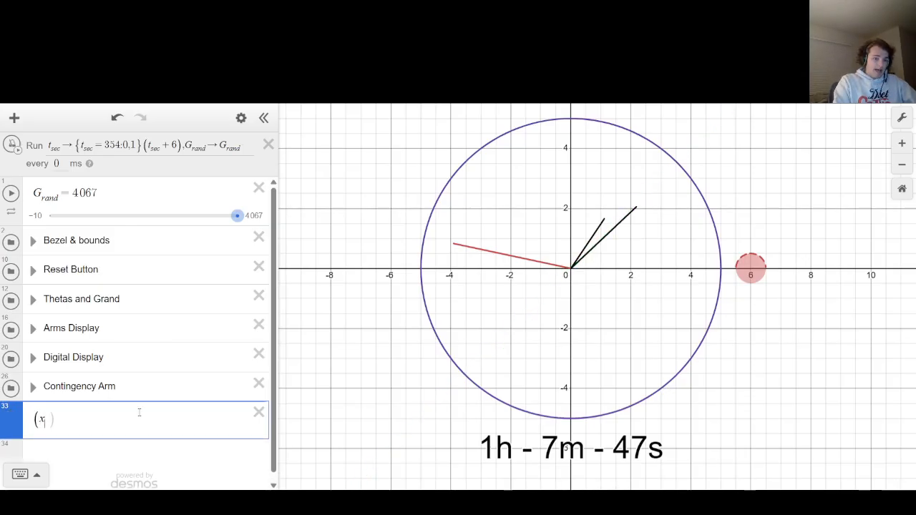
pyautogui.write(',y_n')
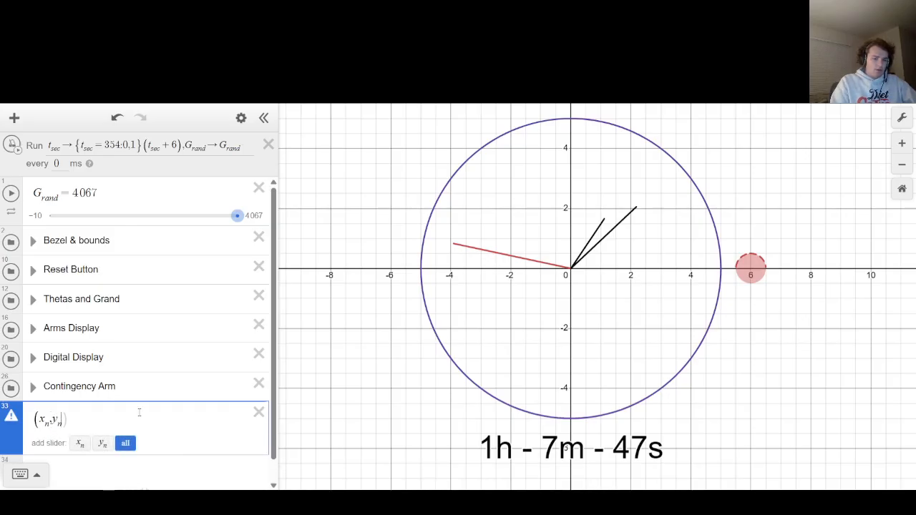
pyautogui.press('Return')
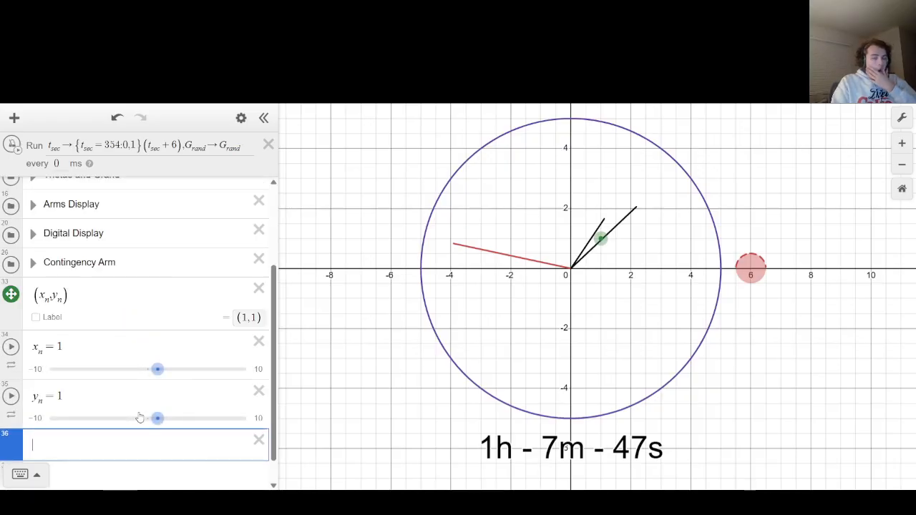
# Replace the value of x_n with the one-element list [0].
pyautogui.press('Up')
pyautogui.press('Up')
pyautogui.press('BackSpace')
pyautogui.write('[')
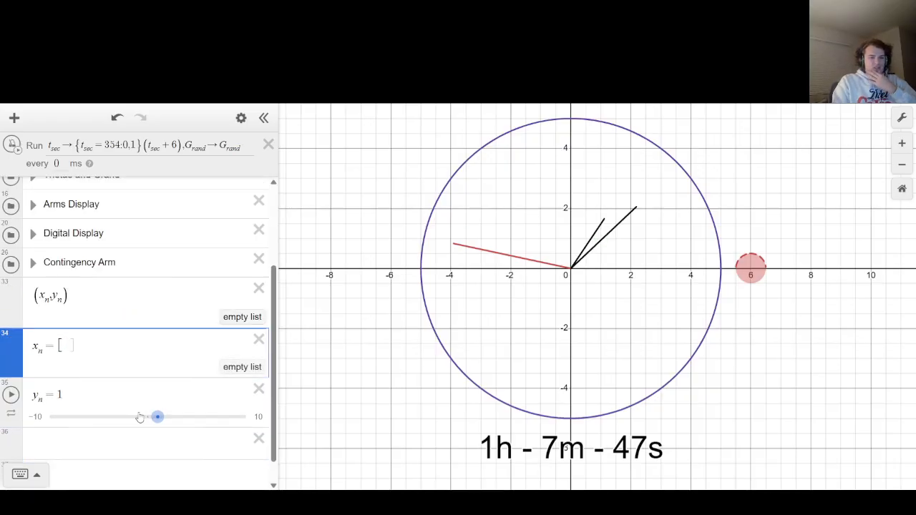
pyautogui.write('0')
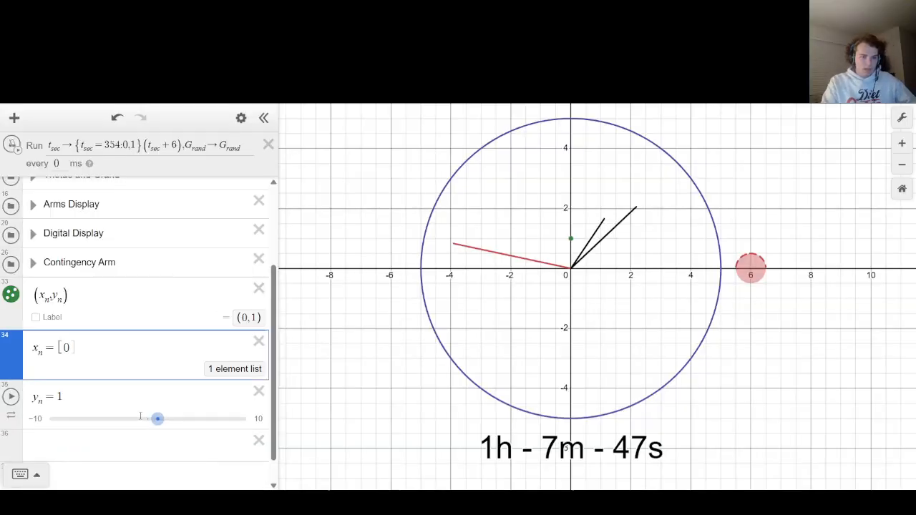
# Wrap the point's coordinates in trig functions so the expression reads (cos(x_n),sin(y_n)).
pyautogui.press('Up')
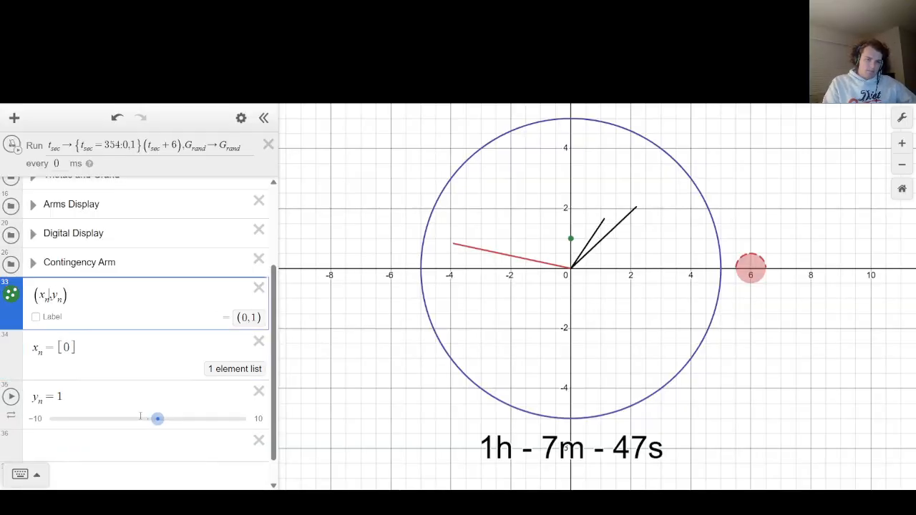
pyautogui.press('Down')
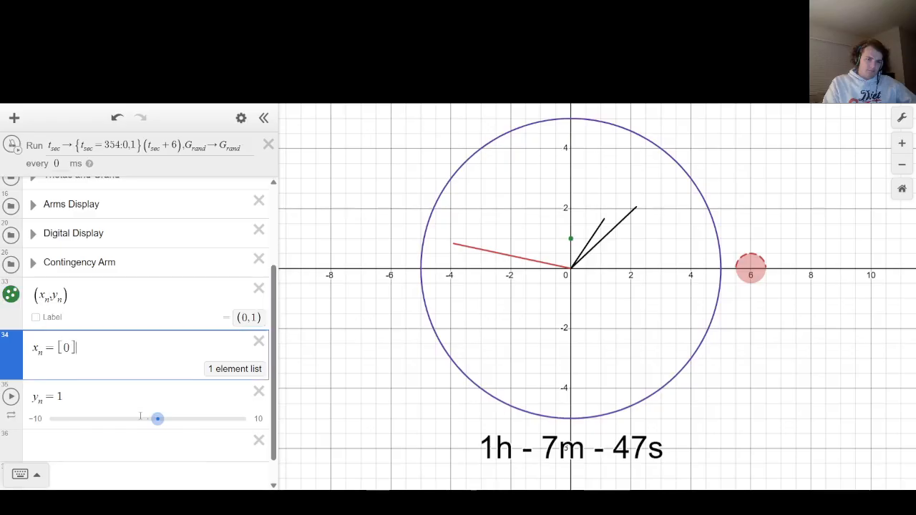
pyautogui.press('Up')
pyautogui.press('Down')
pyautogui.press('Up')
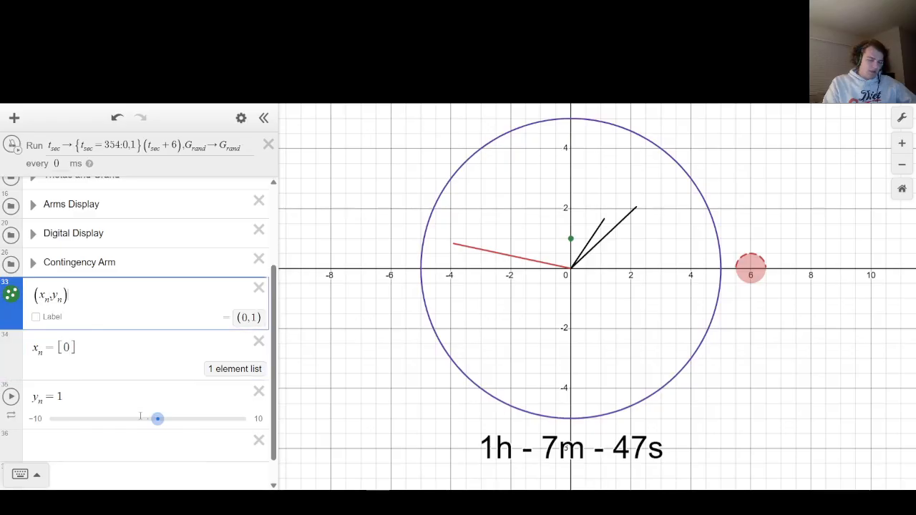
pyautogui.press('Left')
pyautogui.press('Left')
pyautogui.press('Left')
pyautogui.press('Left')
pyautogui.press('Left')
pyautogui.press('Left')
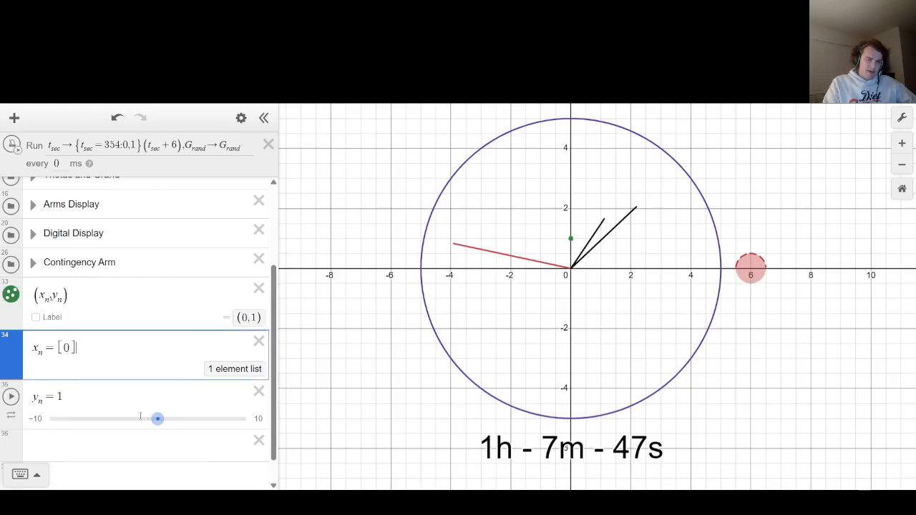
pyautogui.press('Up')
pyautogui.press('Down')
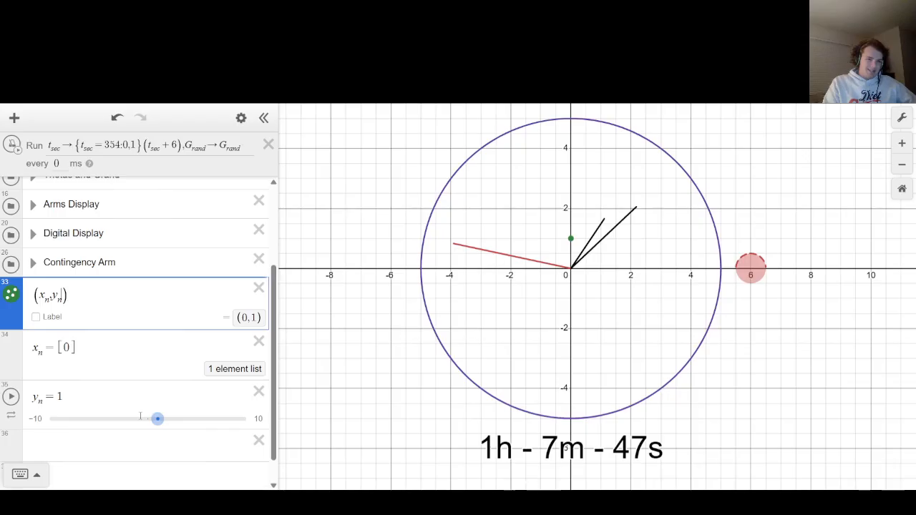
pyautogui.write('cos(')
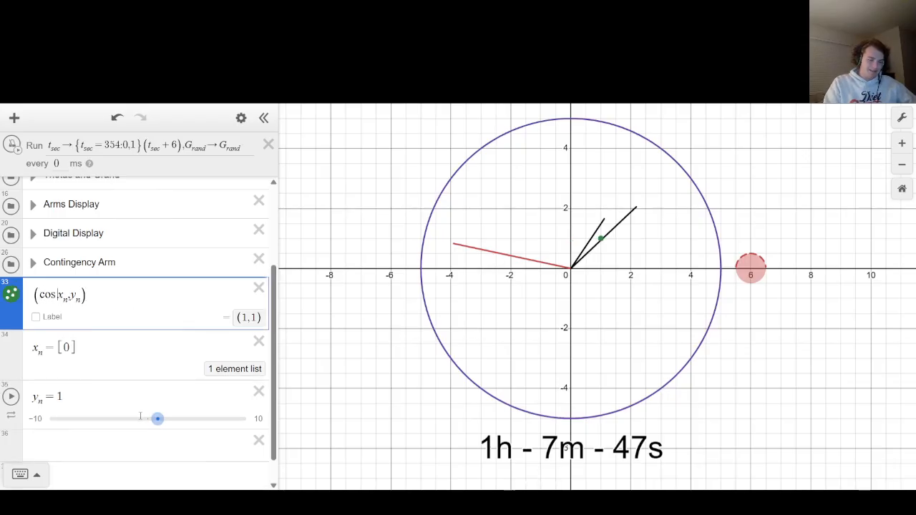
pyautogui.press('Right')
pyautogui.write(')')
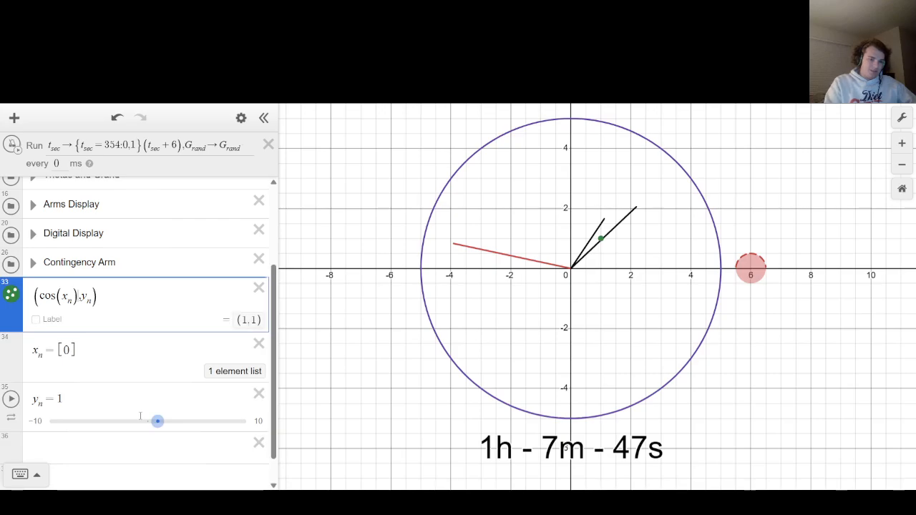
pyautogui.press('Right')
pyautogui.write('sin(')
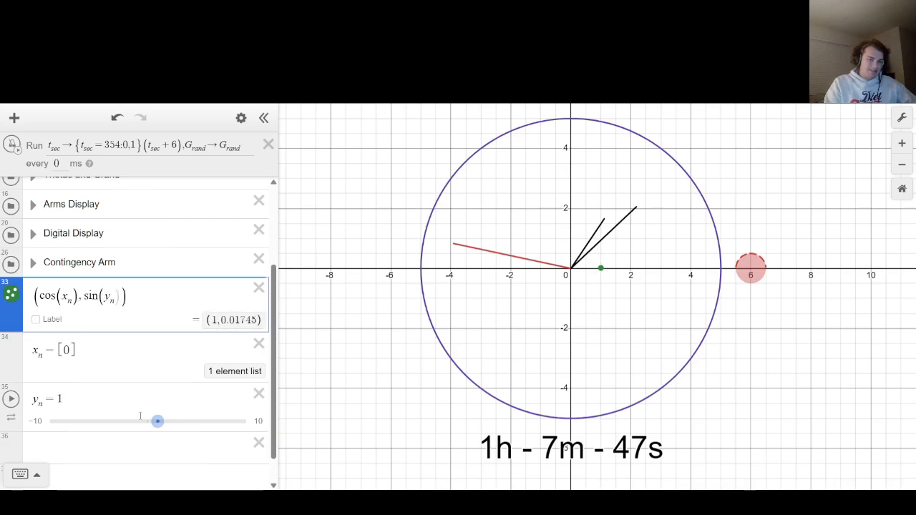
# Replace the value of y_n with an empty list.
pyautogui.press('Down')
pyautogui.press('Down')
pyautogui.press('BackSpace')
pyautogui.write('[')
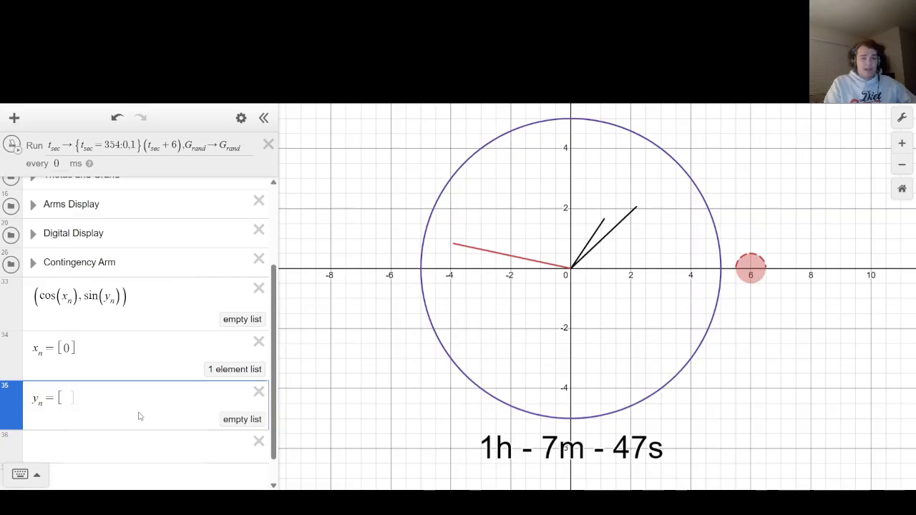
pyautogui.press('Up')
pyautogui.press('Down')
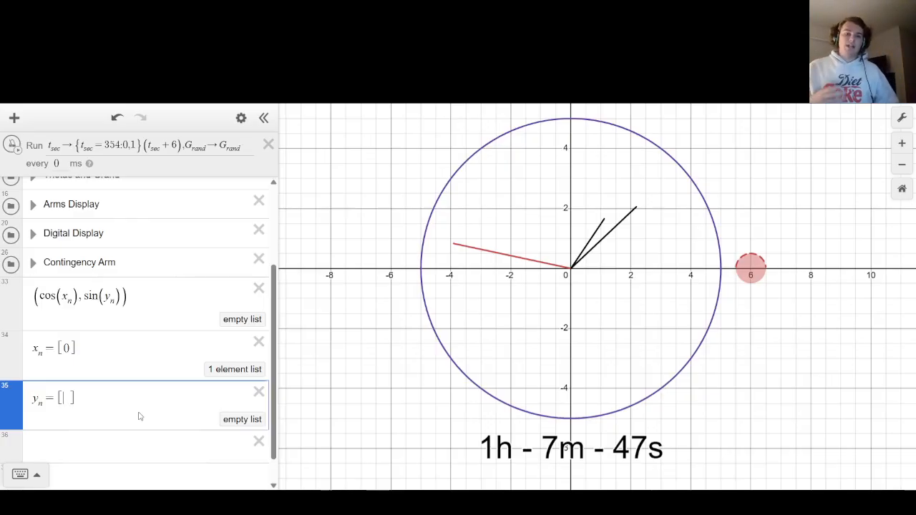
# Enter 360/12 as a scratch calculation in the empty expression below y_n, and clear it again.
pyautogui.press('Up')
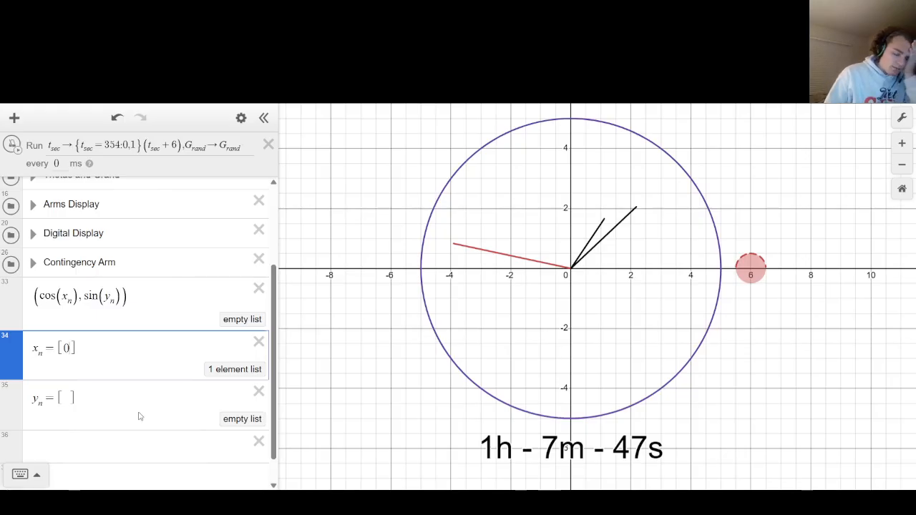
pyautogui.press('Down')
pyautogui.press('Down')
pyautogui.write('360')
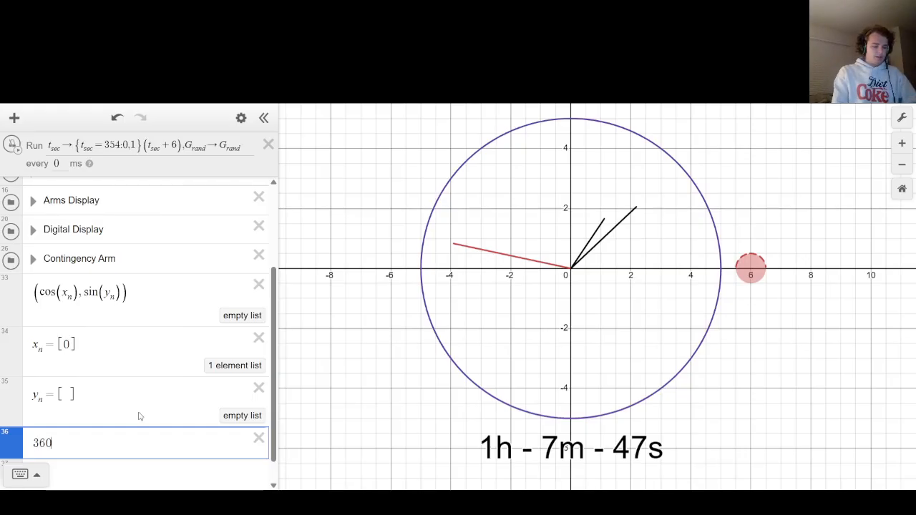
pyautogui.write('/12')
pyautogui.press('BackSpace')
pyautogui.press('BackSpace')
pyautogui.press('BackSpace')
pyautogui.press('BackSpace')
pyautogui.press('BackSpace')
pyautogui.press('BackSpace')
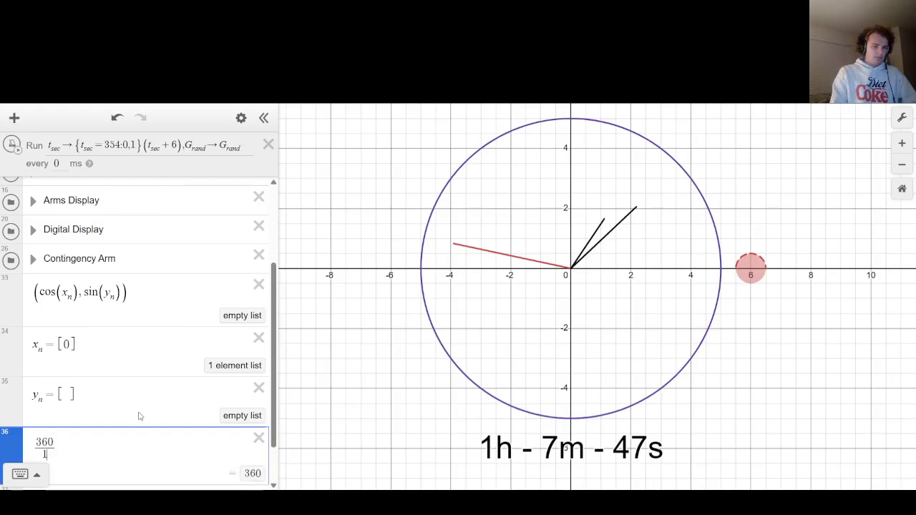
# Extend the x_n list to [0,30] and fill the y_n list with [0,30].
pyautogui.press('Up')
pyautogui.press('Up')
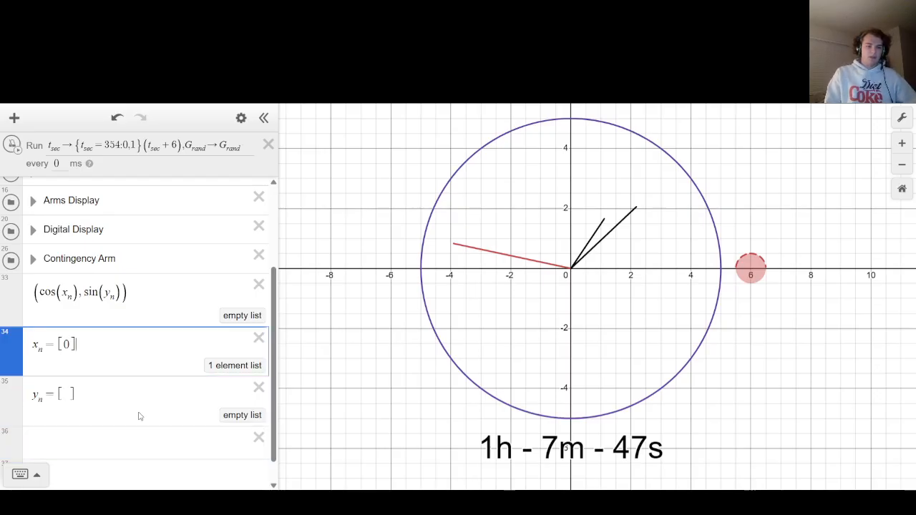
pyautogui.write(',30')
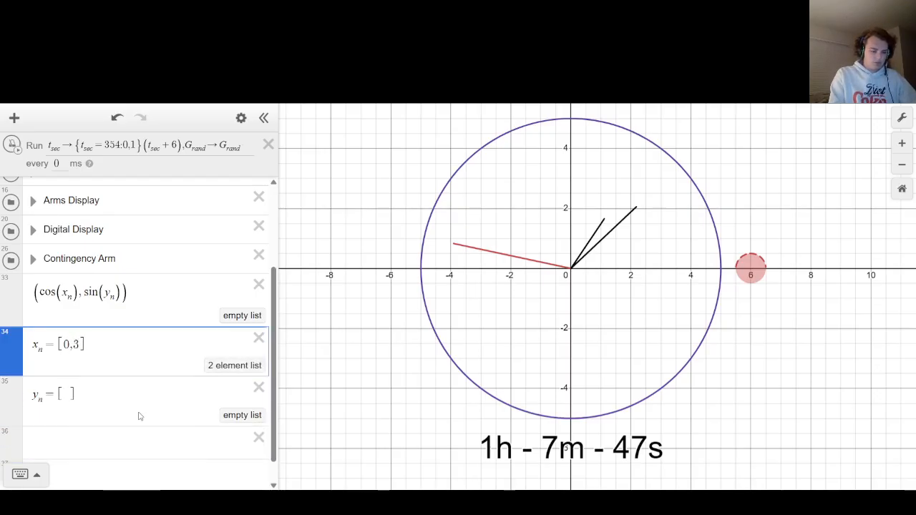
pyautogui.press('Down')
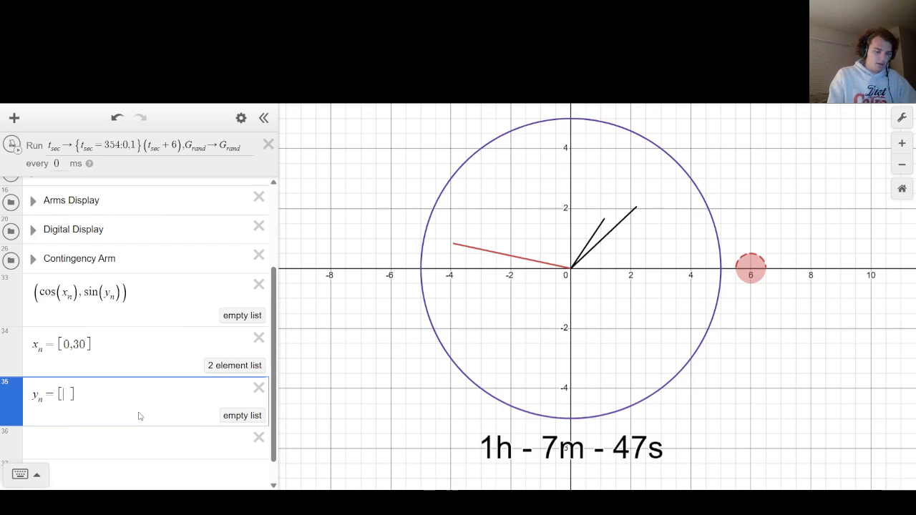
pyautogui.write('0,30')
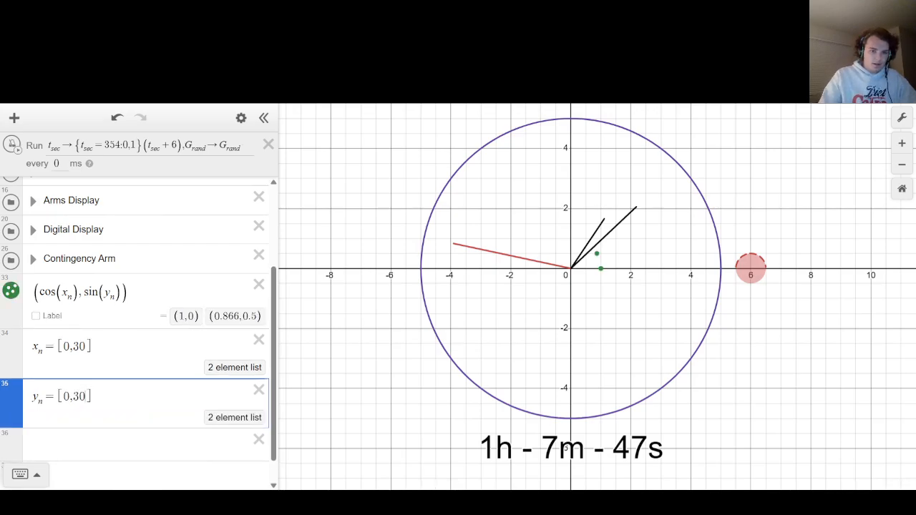
# Turn on labels for the points and scale both coordinates by 5, giving (5cos(x_n),5sin(y_n)).
pyautogui.click(51, 315)
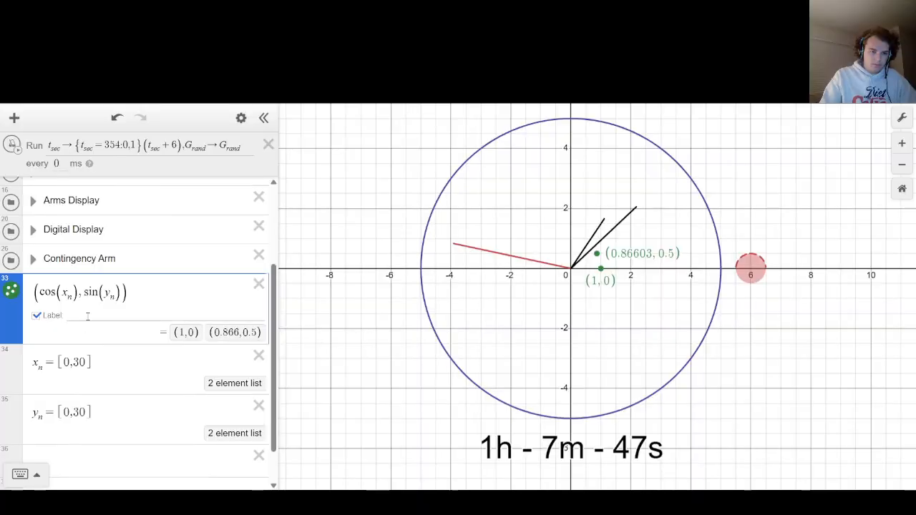
pyautogui.click(38, 292)
pyautogui.write('5')
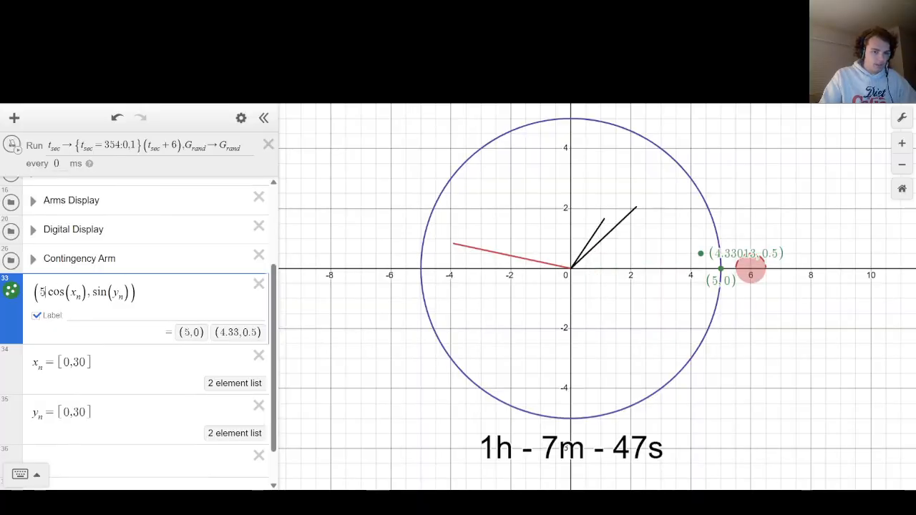
pyautogui.click(91, 292)
pyautogui.write('5')
pyautogui.click(88, 316)
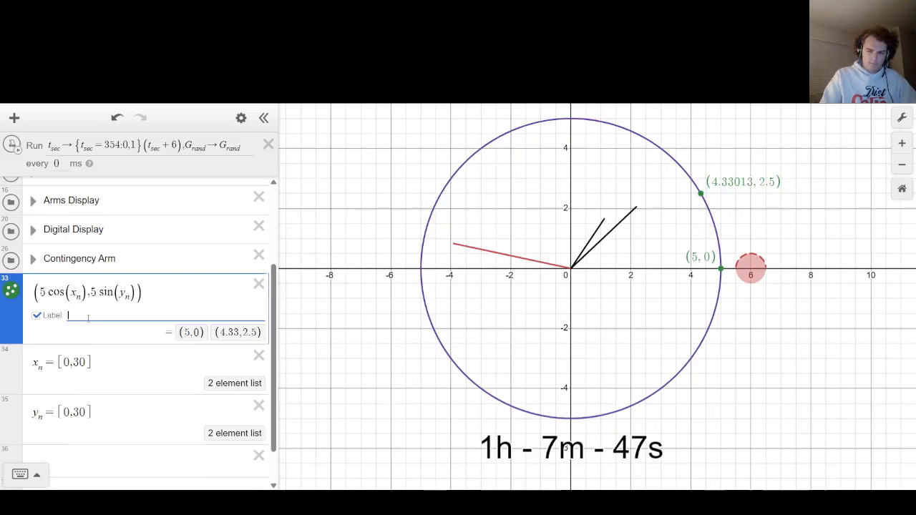
pyautogui.write('12')
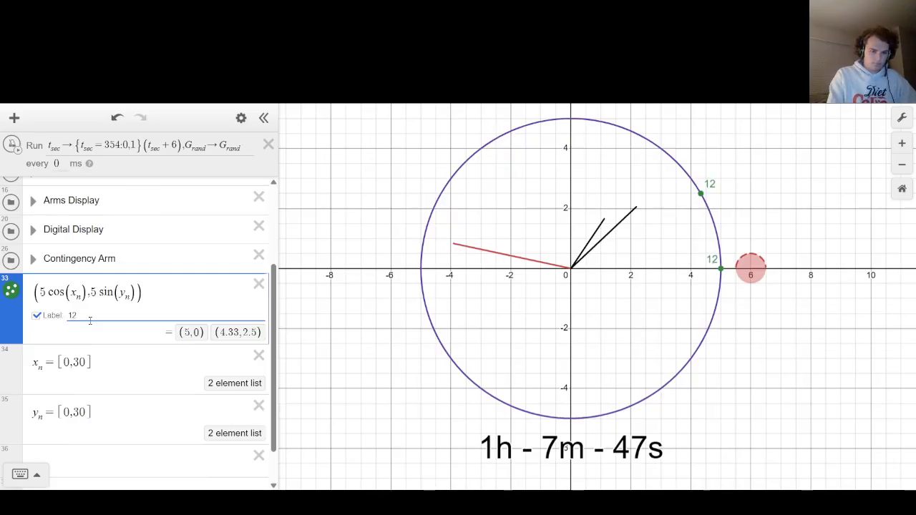
pyautogui.press('BackSpace')
pyautogui.press('BackSpace')
pyautogui.press('BackSpace')
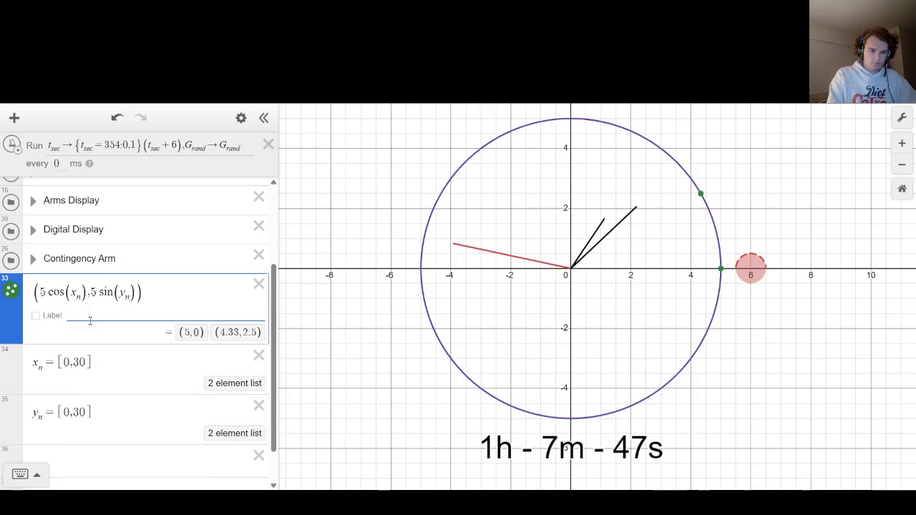
# Set the points' label to ${L} and define the list L=[1,2] in a new expression below y_n.
pyautogui.write('${')
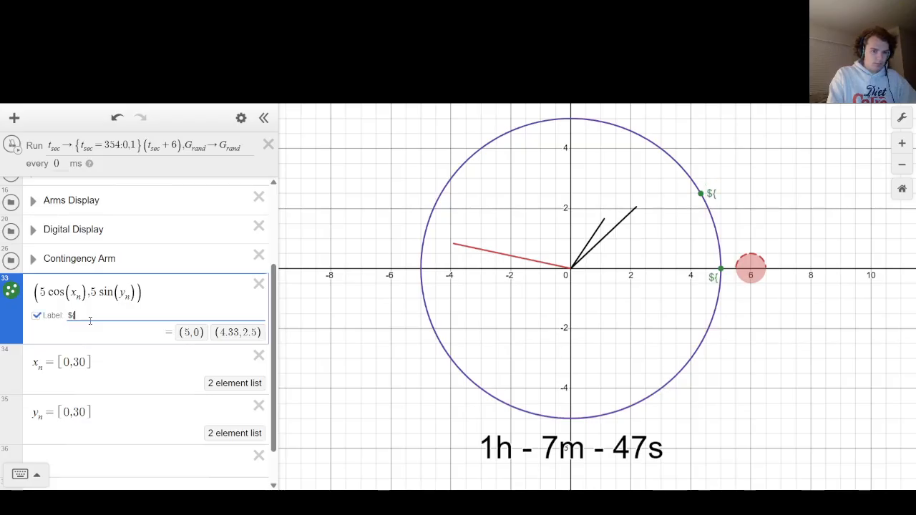
pyautogui.write('L}')
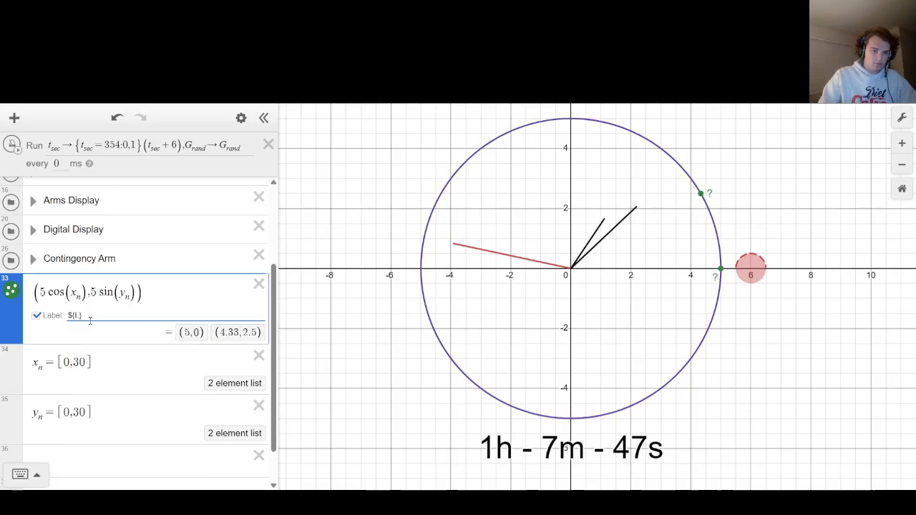
pyautogui.click(143, 465)
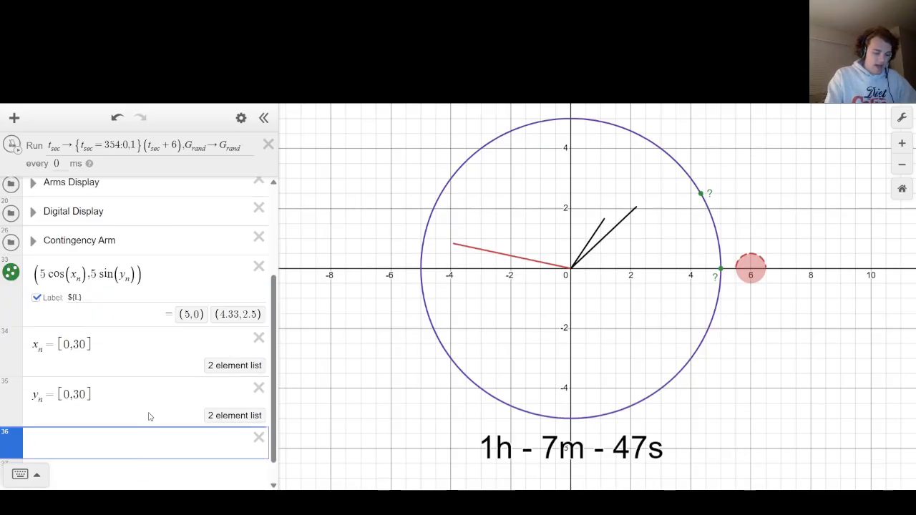
pyautogui.write('L=')
pyautogui.write('[1.2')
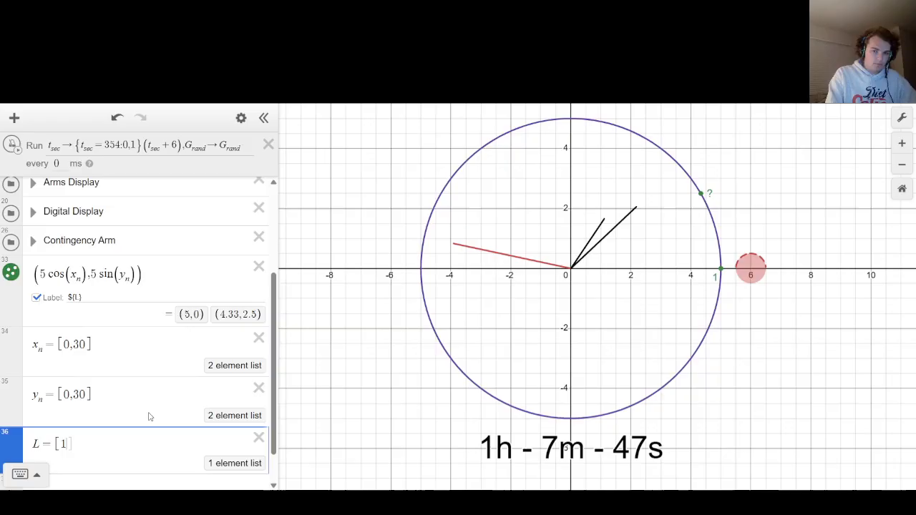
pyautogui.press('BackSpace')
pyautogui.press('BackSpace')
pyautogui.write(',2')
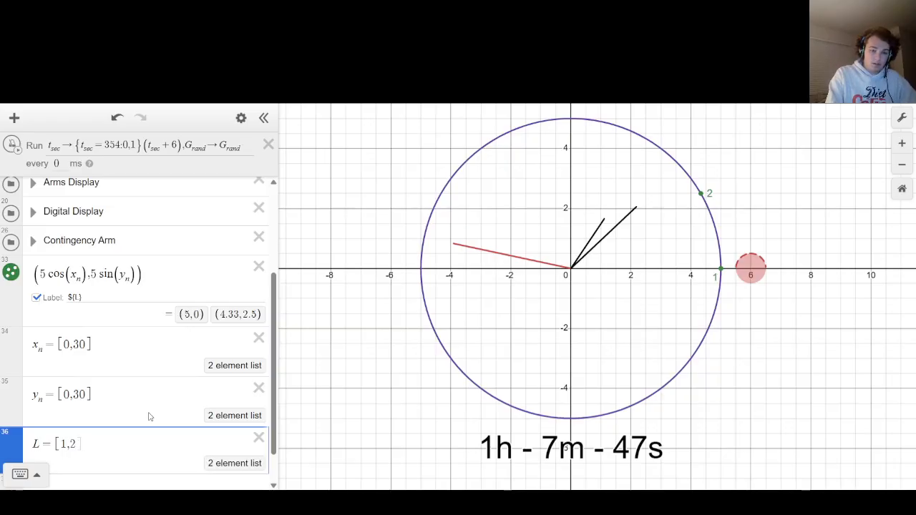
# Replace the values in the label list L with [3,2,1,12,11,10,9,8,7,6,5,4].
pyautogui.press('BackSpace')
pyautogui.press('BackSpace')
pyautogui.press('BackSpace')
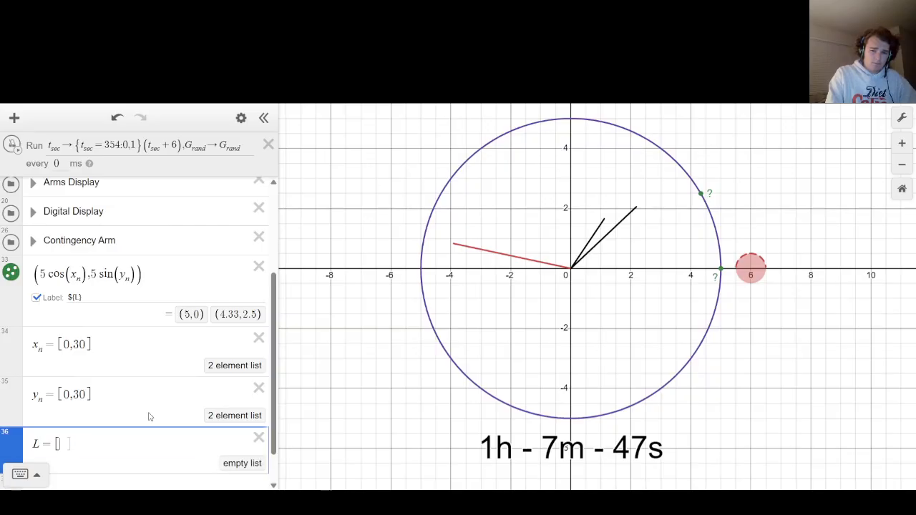
pyautogui.write('3,2,')
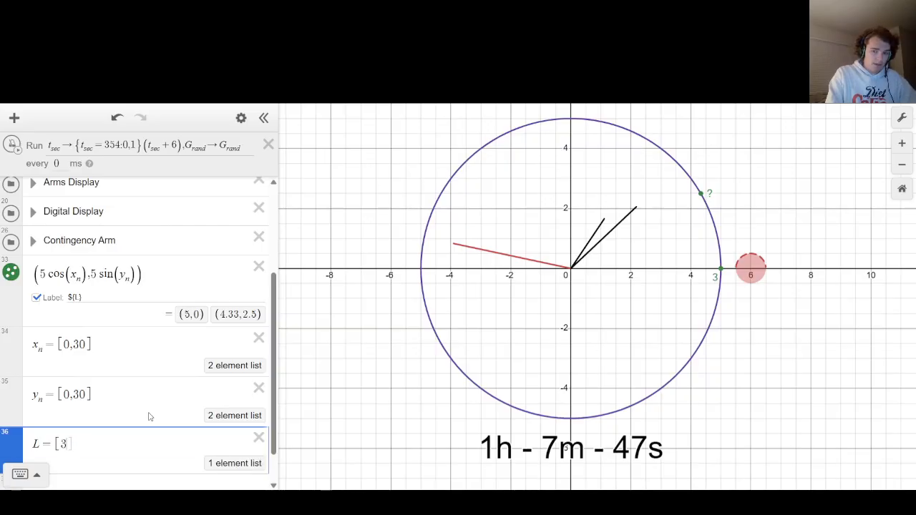
pyautogui.write('1,12,')
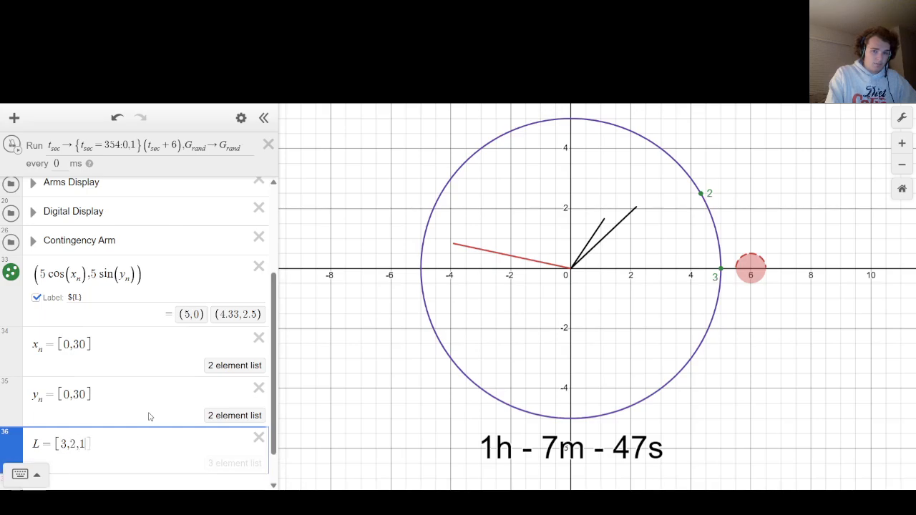
pyautogui.write('11,10,')
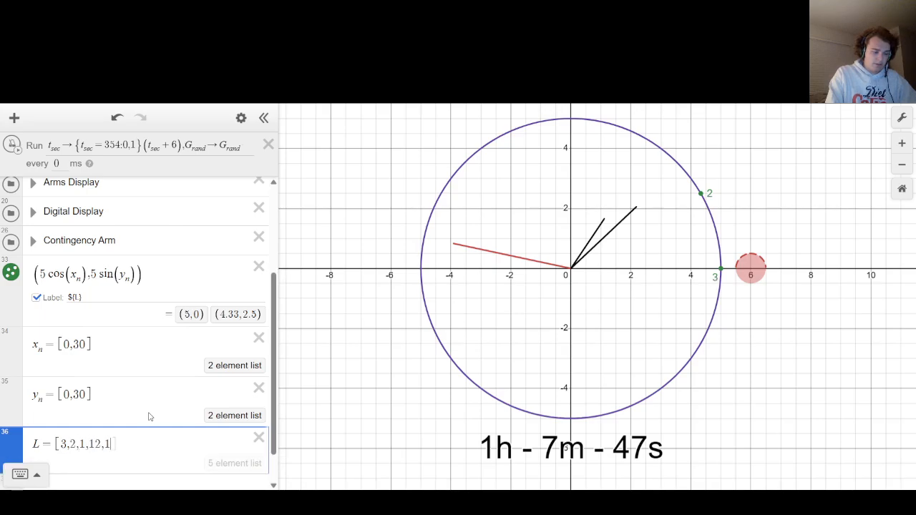
pyautogui.write('9,8,7,6,')
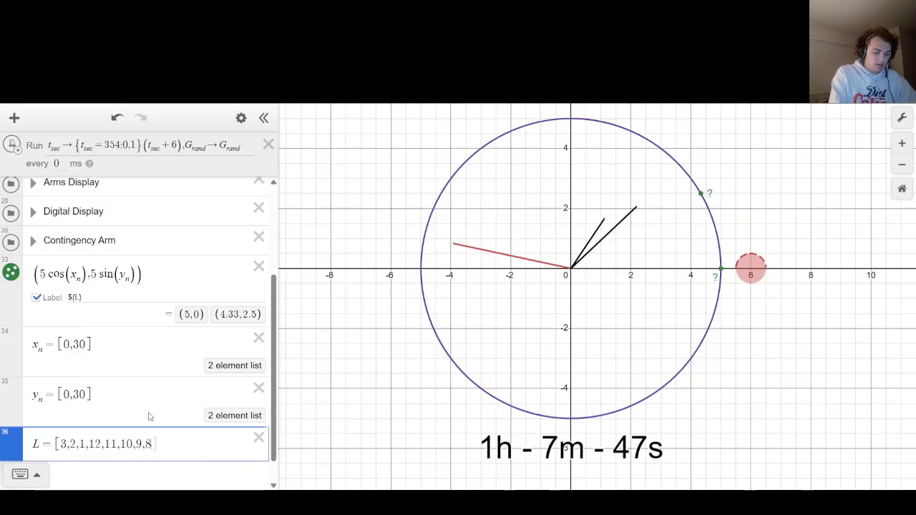
pyautogui.write('5,4')
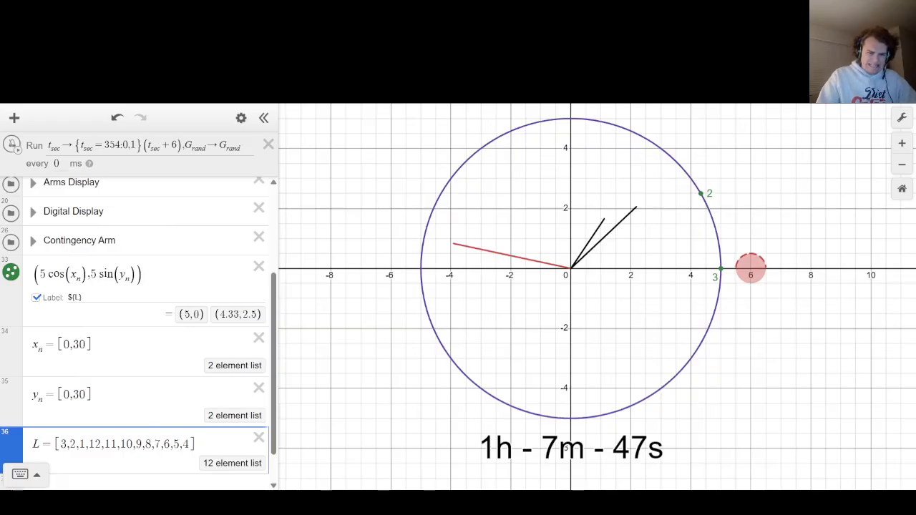
# Extend the x_n list with 60 to give [0,30,60].
pyautogui.click(88, 345)
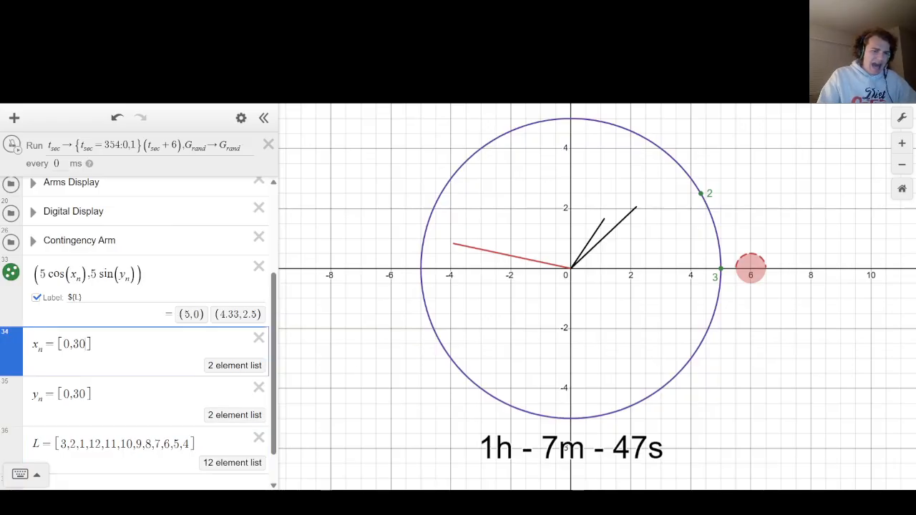
pyautogui.write(',60')
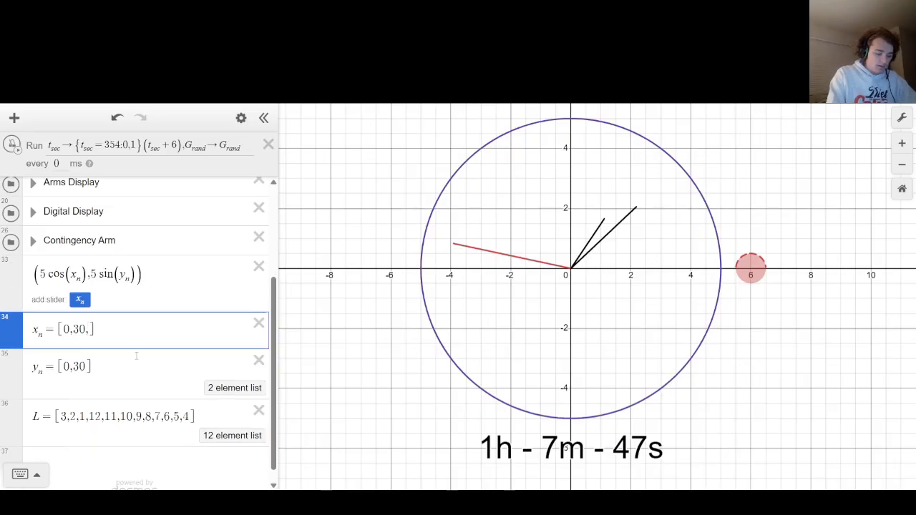
pyautogui.write(',')
pyautogui.press('BackSpace')
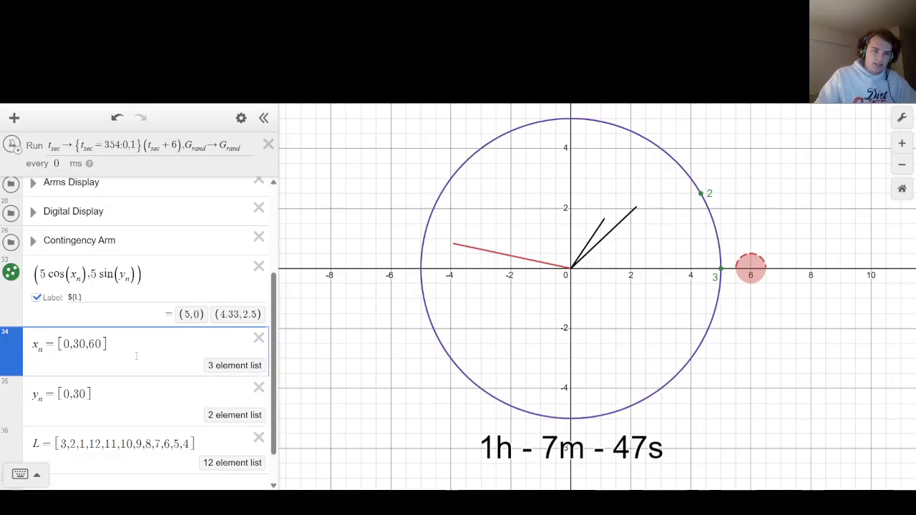
# Change the sine argument in the points' expression to x_n and delete the y_n list.
pyautogui.click(124, 275)
pyautogui.press('BackSpace')
pyautogui.write('x')
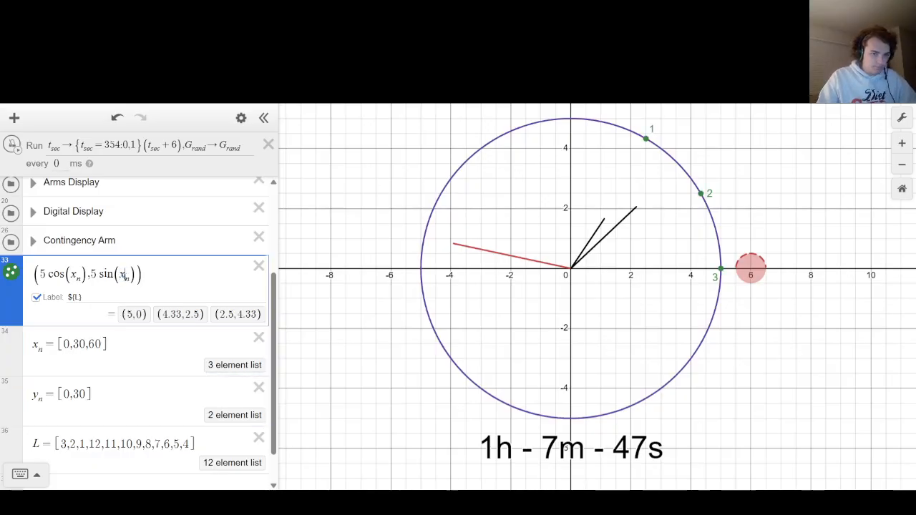
pyautogui.click(258, 387)
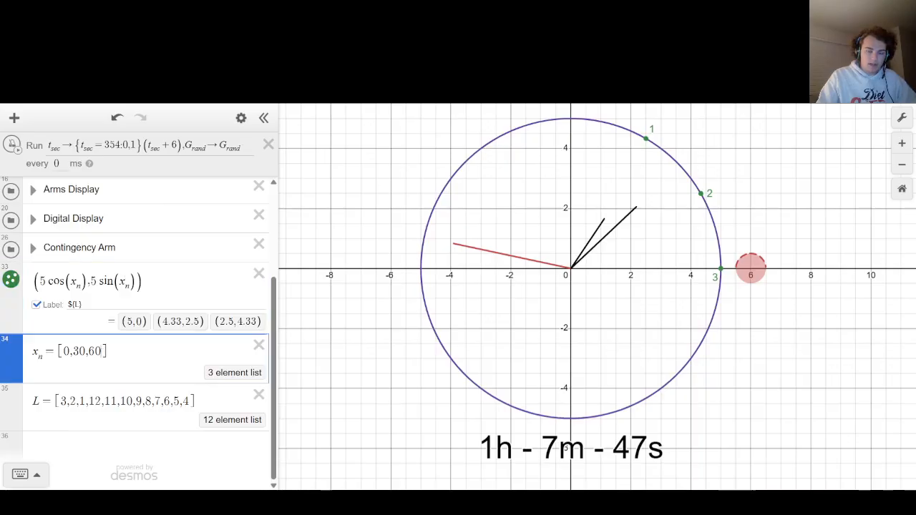
# Extend the x_n list in steps of 30 with 90,120,150,180,210,240,270,300,330.
pyautogui.write(',90')
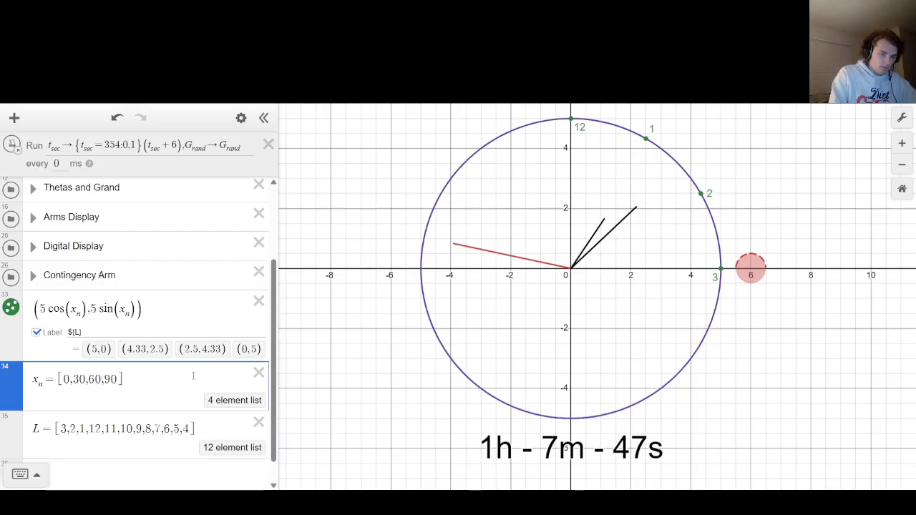
pyautogui.write(',')
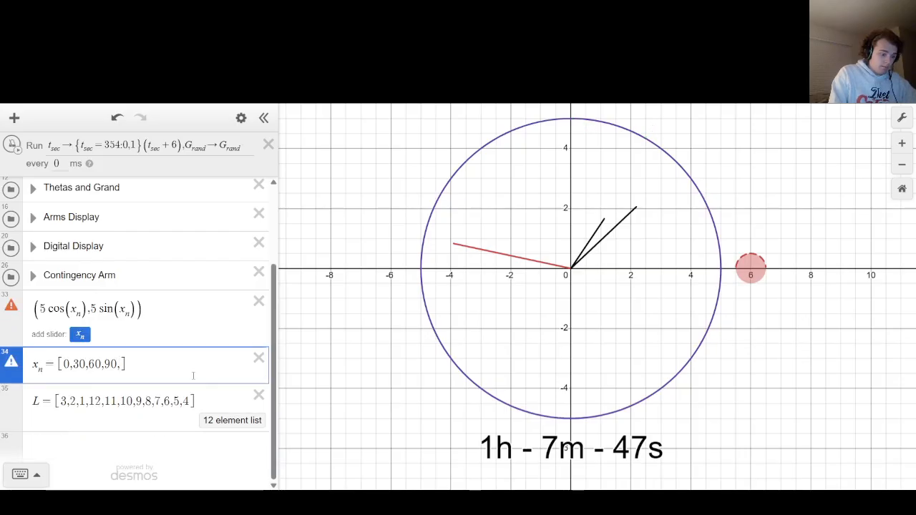
pyautogui.write('120,150,')
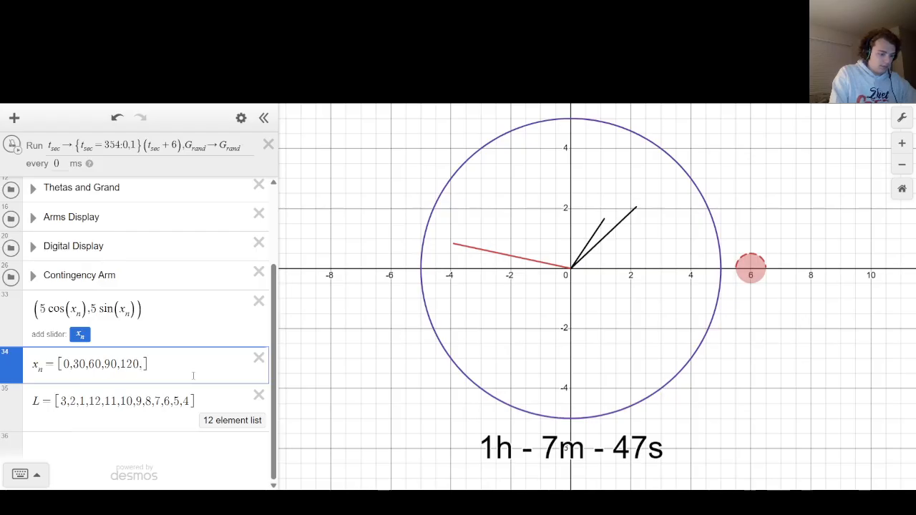
pyautogui.write('180,210,2')
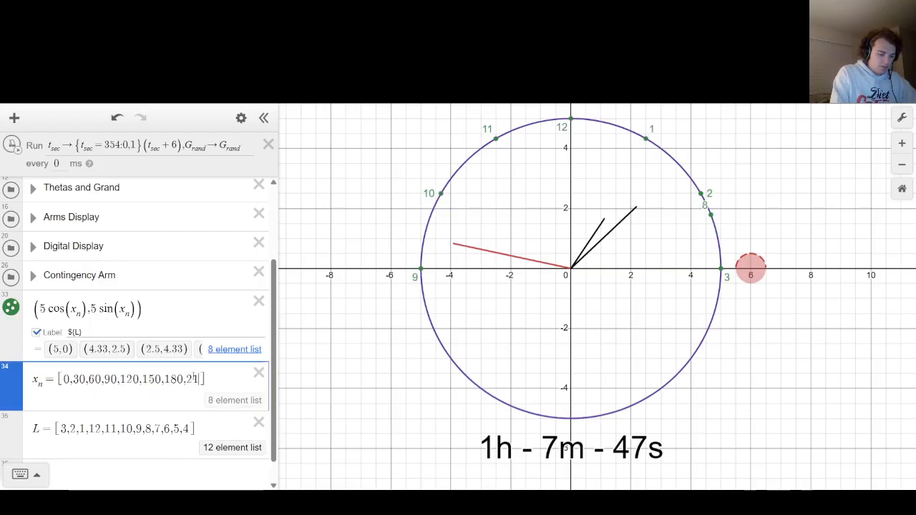
pyautogui.write('40,270')
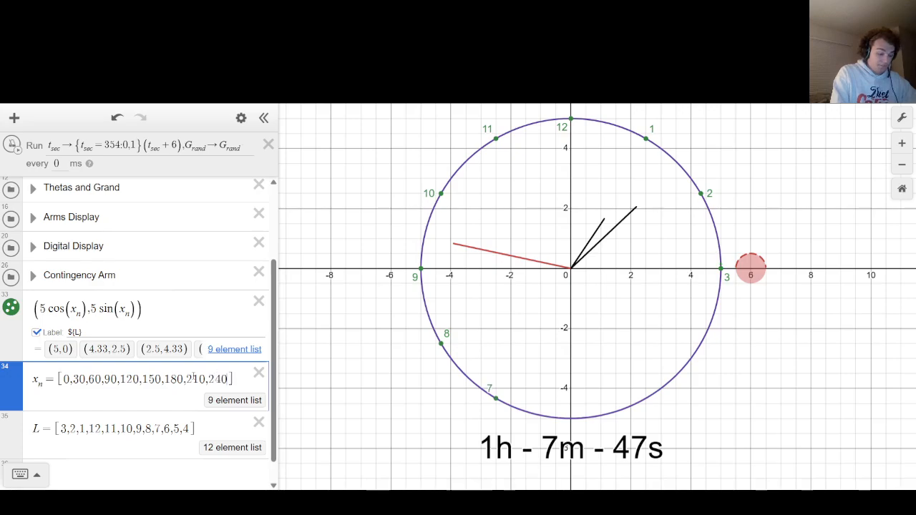
pyautogui.write(',300,330,')
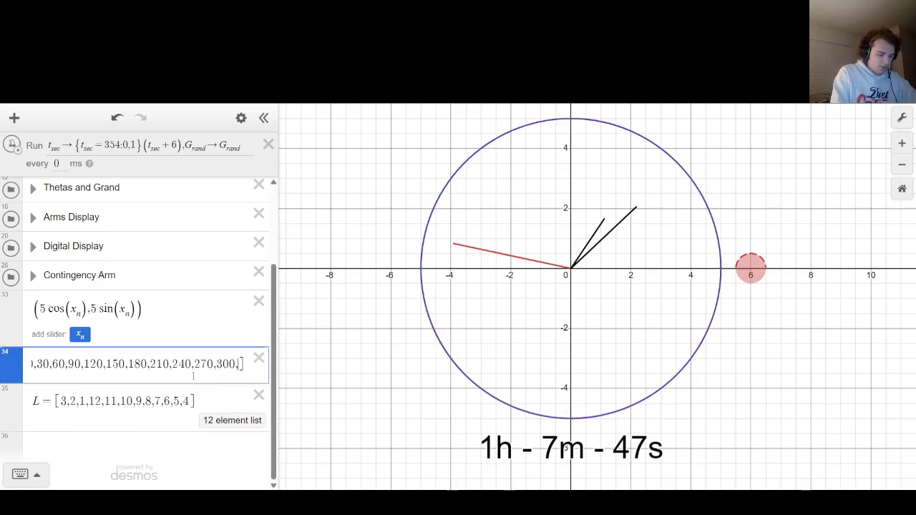
pyautogui.write('3')
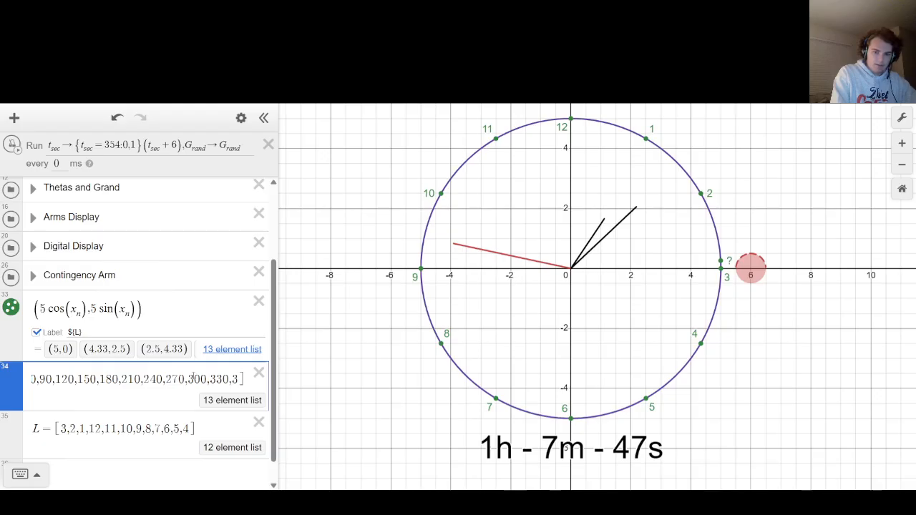
pyautogui.press('BackSpace')
pyautogui.press('BackSpace')
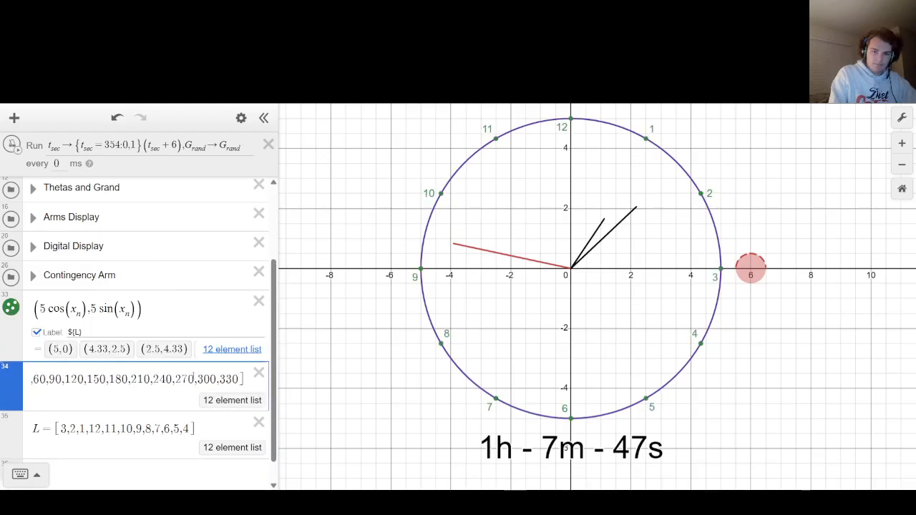
pyautogui.click(326, 356)
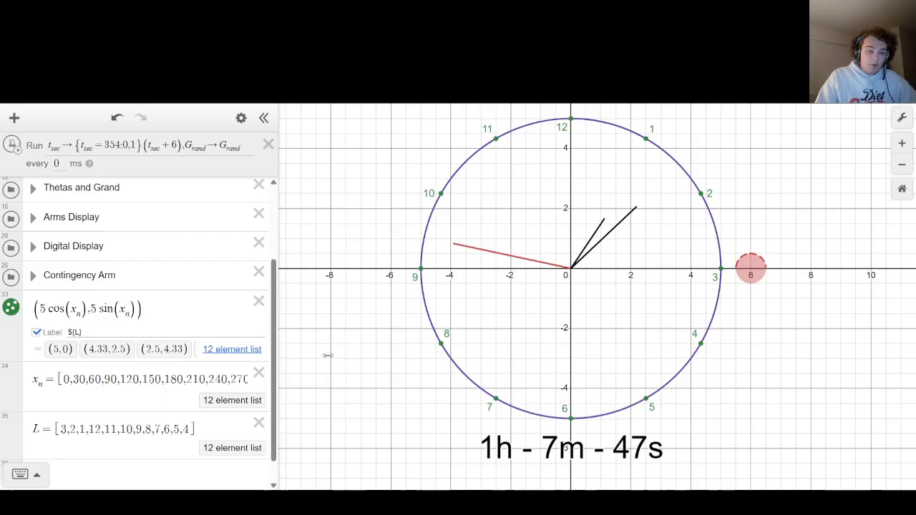
# Hide the point markers of the bezel numbers, keeping their labels, and set the label size to 2.
pyautogui.click(16, 312)
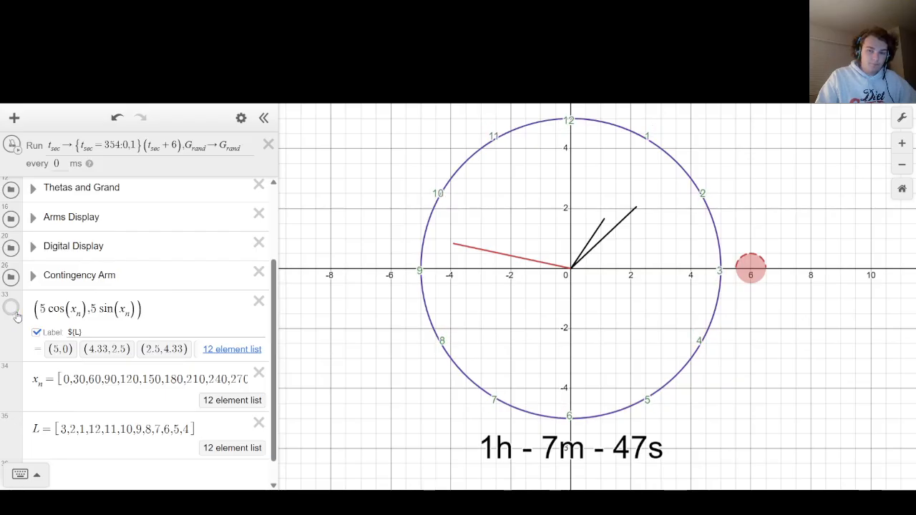
pyautogui.click(16, 314)
pyautogui.click(43, 309)
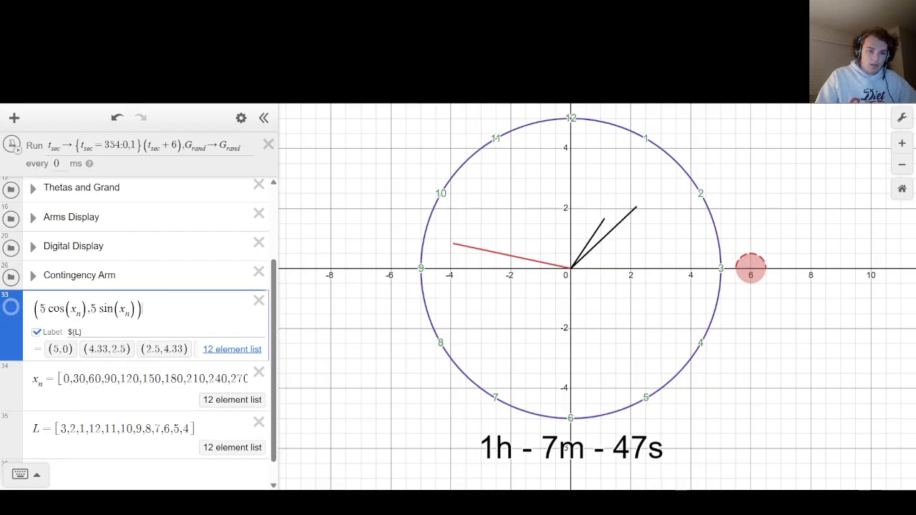
pyautogui.click(12, 307)
pyautogui.click(49, 339)
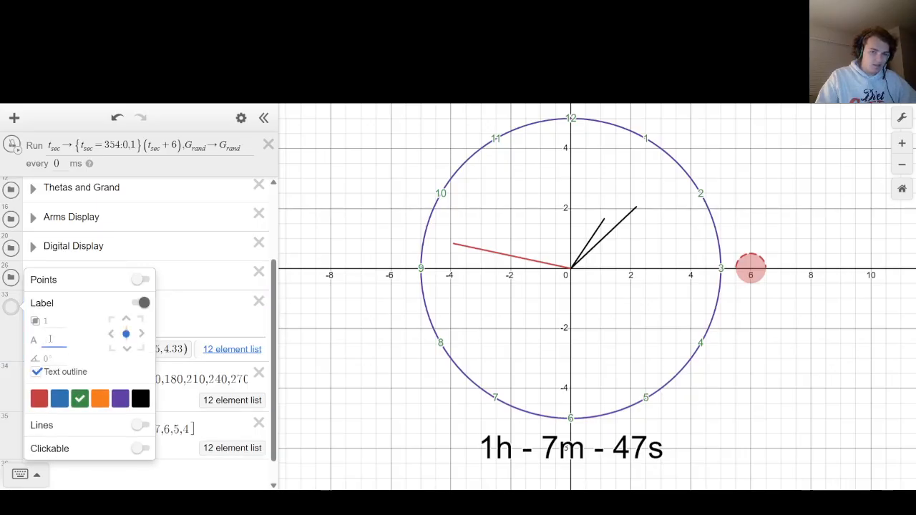
pyautogui.write('3')
pyautogui.press('BackSpace')
pyautogui.write('2')
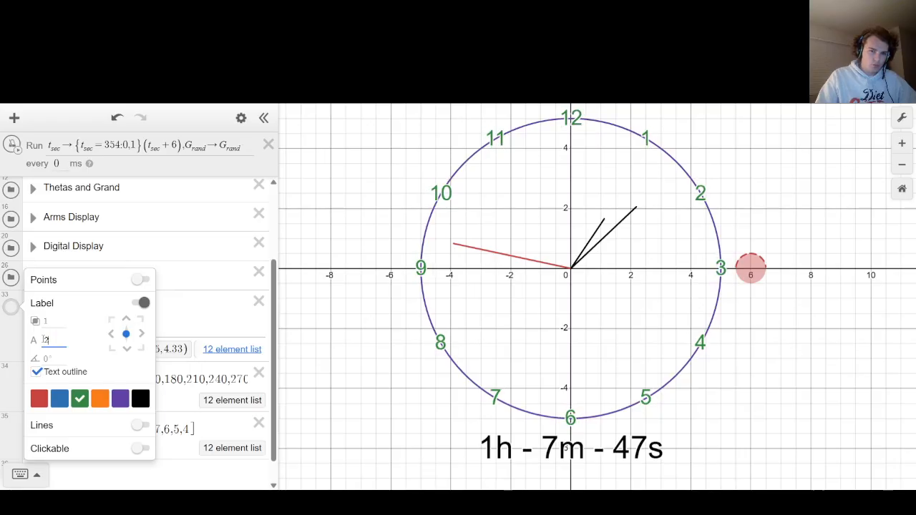
pyautogui.write('.1')
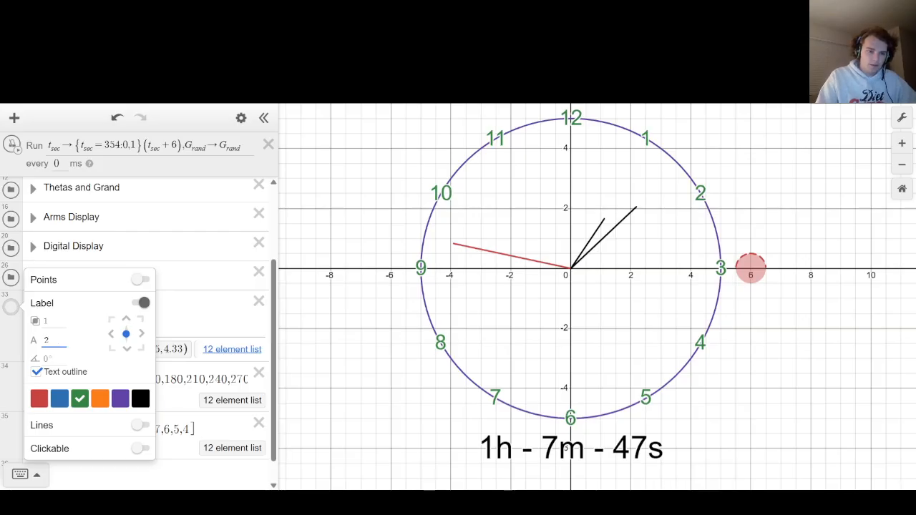
pyautogui.click(34, 274)
# Set the cosine multiplier in the bezel numbers' expression to 4.5.
pyautogui.click(41, 309)
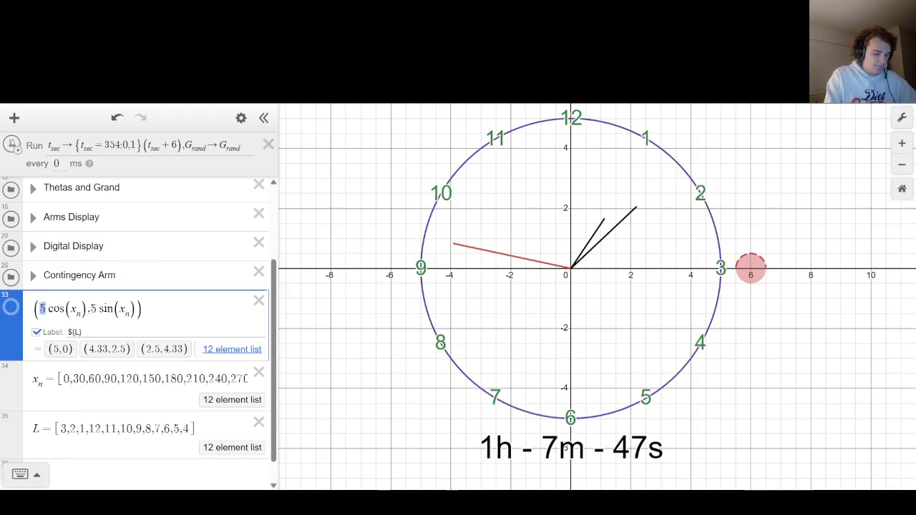
pyautogui.write('4.')
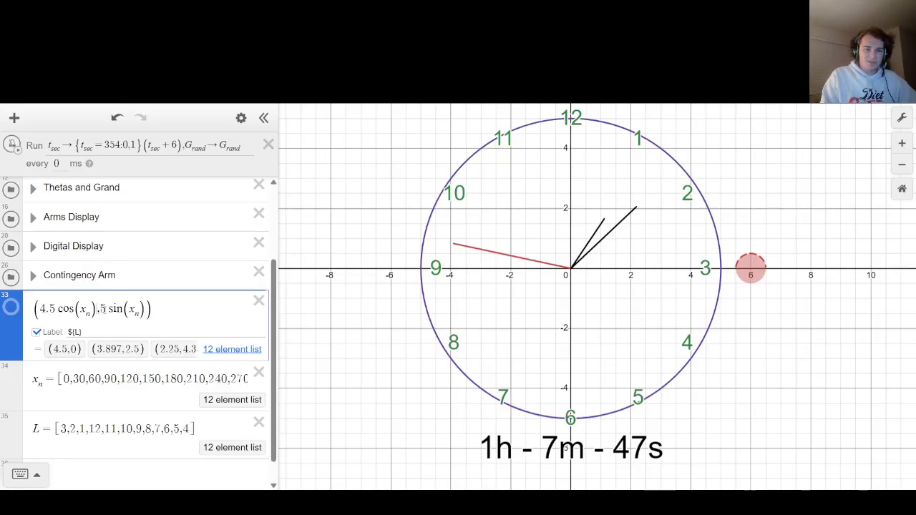
# Try a cosine multiplier of 3 in the bezel numbers' expression and return it to 4.5.
pyautogui.press('BackSpace')
pyautogui.press('BackSpace')
pyautogui.press('BackSpace')
pyautogui.write('3')
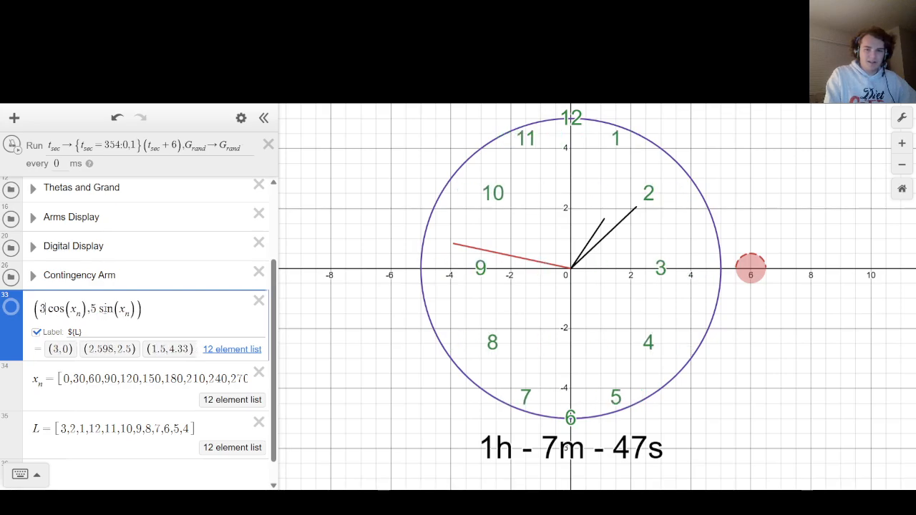
pyautogui.press('BackSpace')
pyautogui.write('4.5')
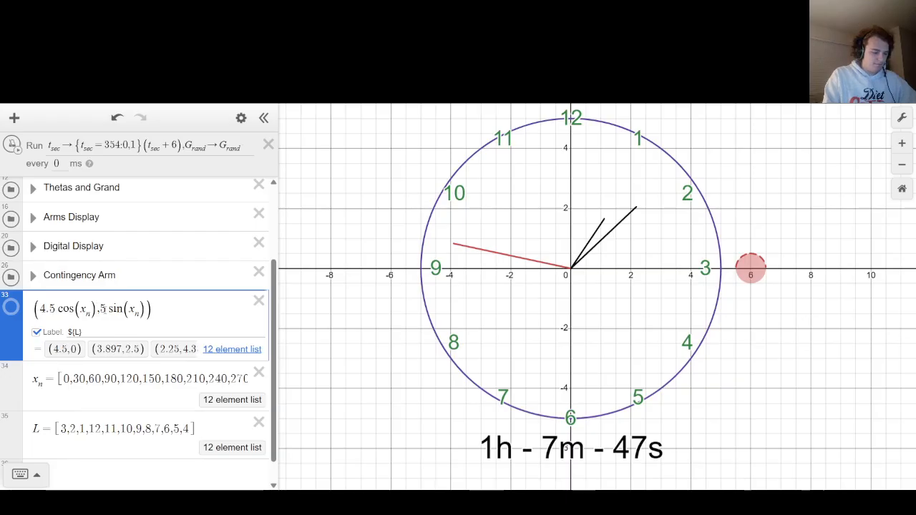
pyautogui.write('4.')
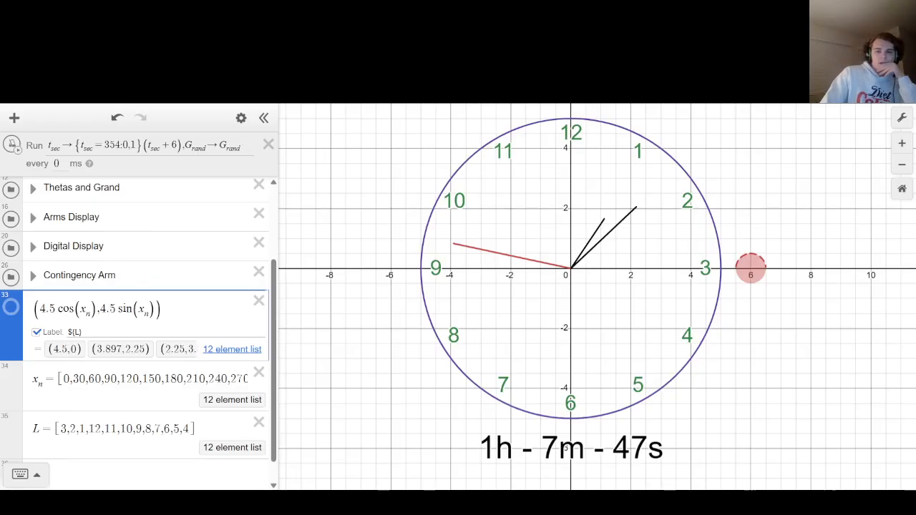
# Set the sine multiplier to 4.5 as well, giving (4.5cos(x_n),4.5sin(x_n)).
pyautogui.click(319, 217)
# Start a new empty expression below the L list.
pyautogui.click(111, 463)
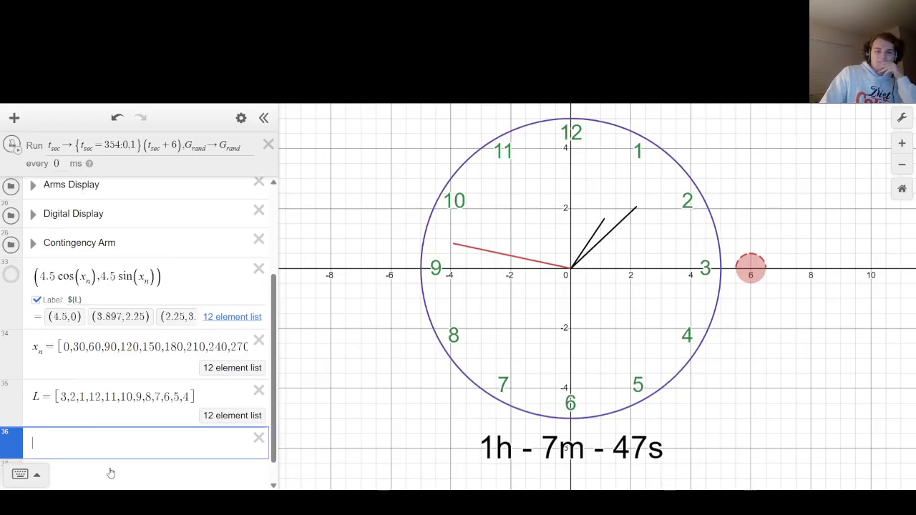
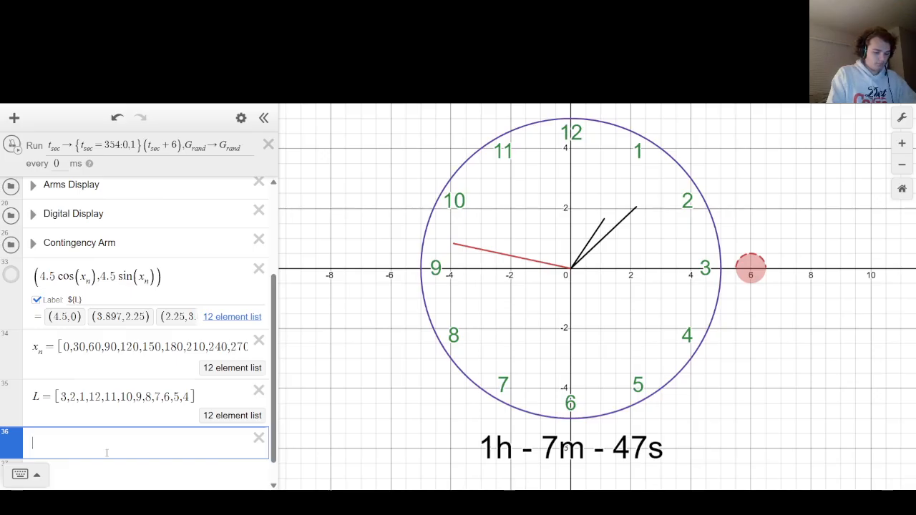
# Enter y = tan(M_l)x in the new expression and add a slider for M_l.
pyautogui.write('y = ')
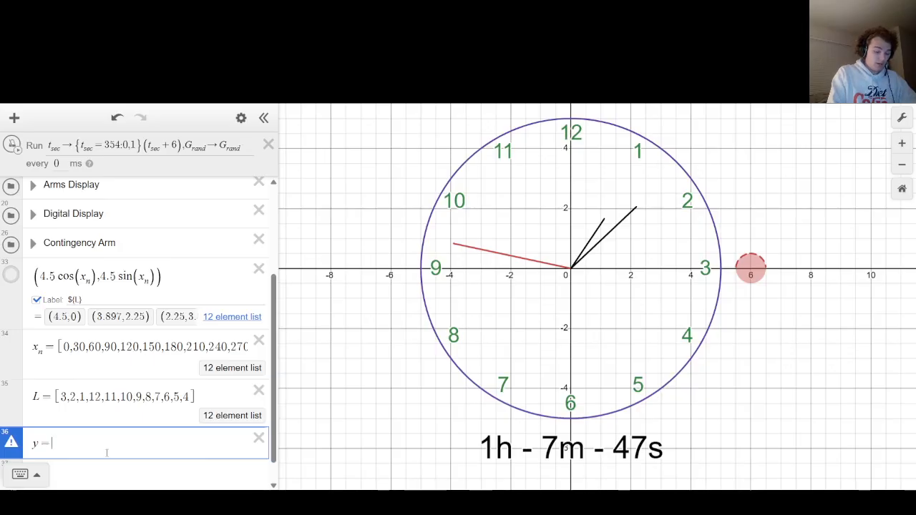
pyautogui.write('M_l')
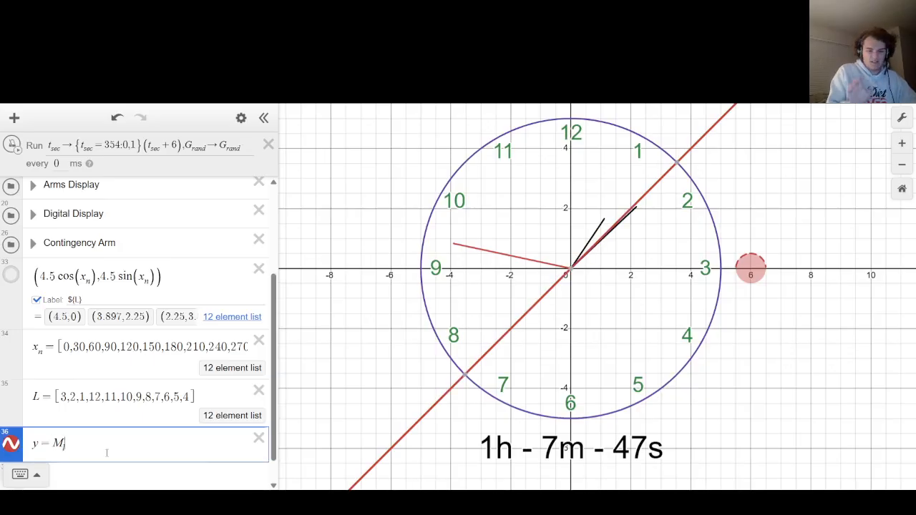
pyautogui.write('x')
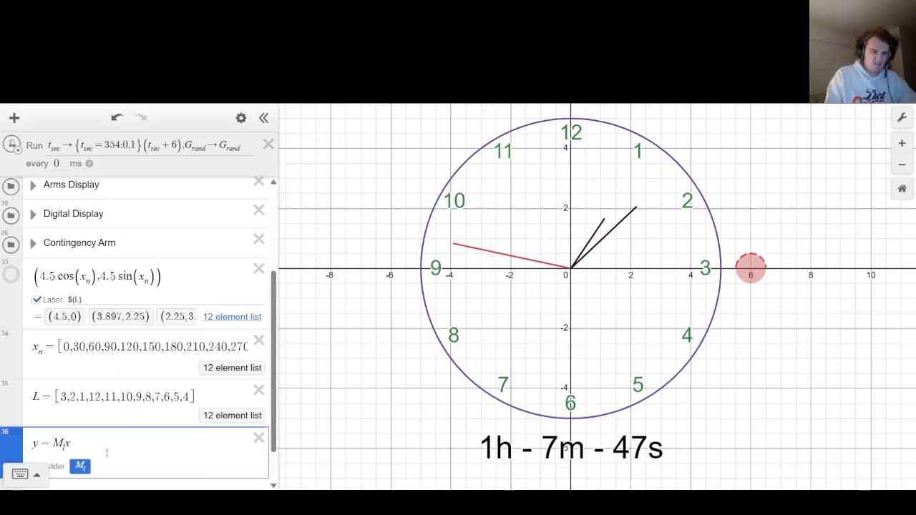
pyautogui.press('Return')
pyautogui.press('Up')
pyautogui.press('Up')
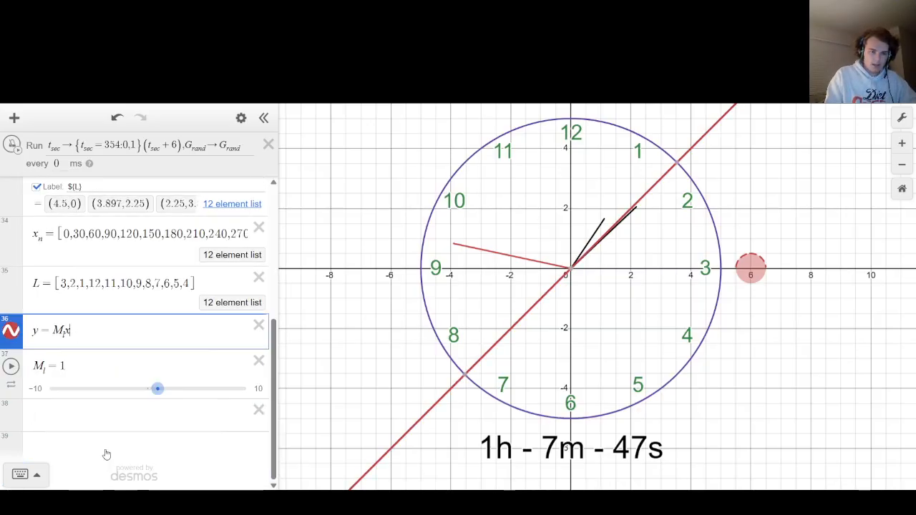
pyautogui.write('tan(M_l')
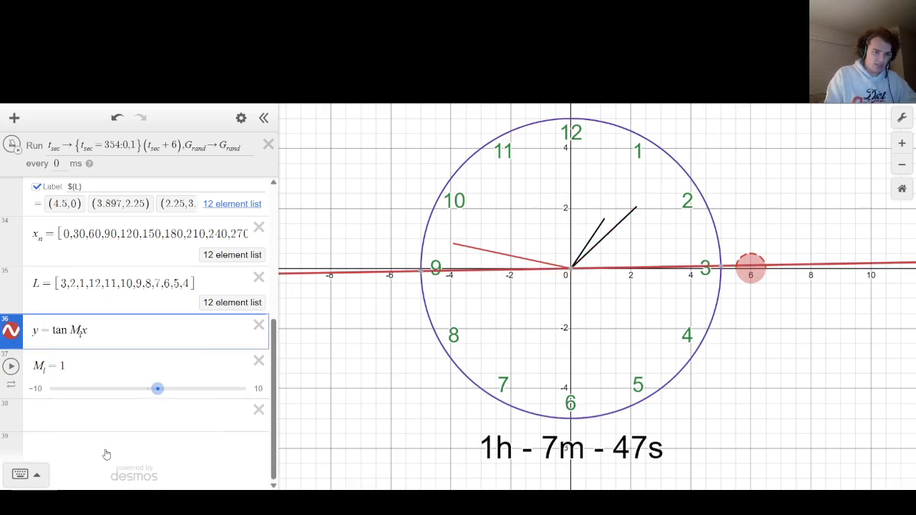
pyautogui.write(')')
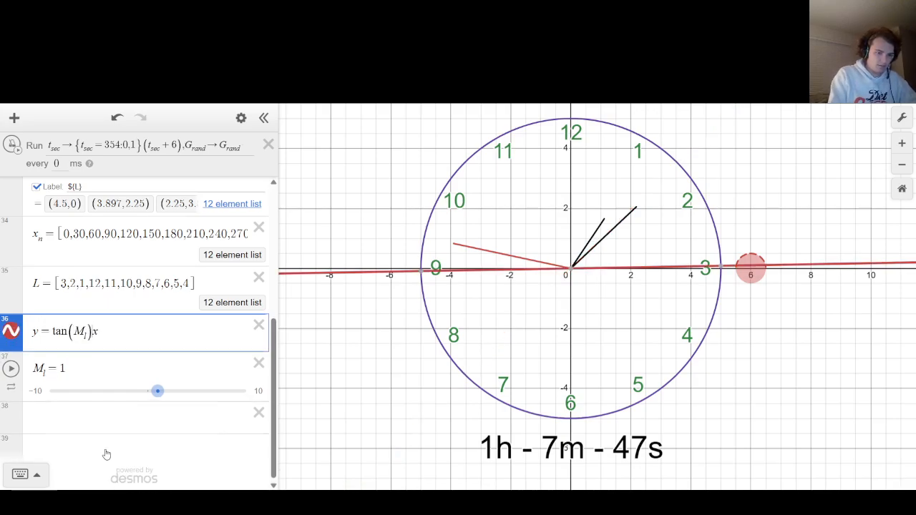
# Replace the slider value of M_l with the list [0,1,2,...359].
pyautogui.press('Down')
pyautogui.press('BackSpace')
pyautogui.write('[0')
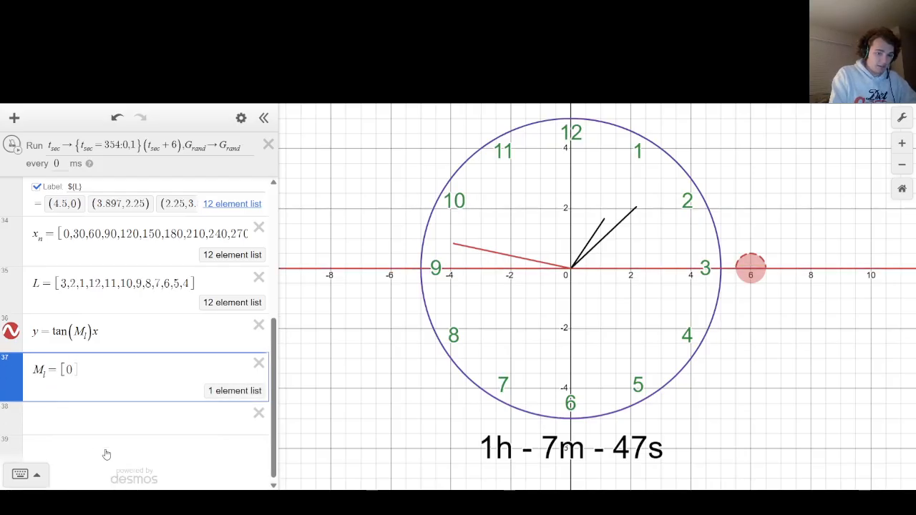
pyautogui.write(',1,2')
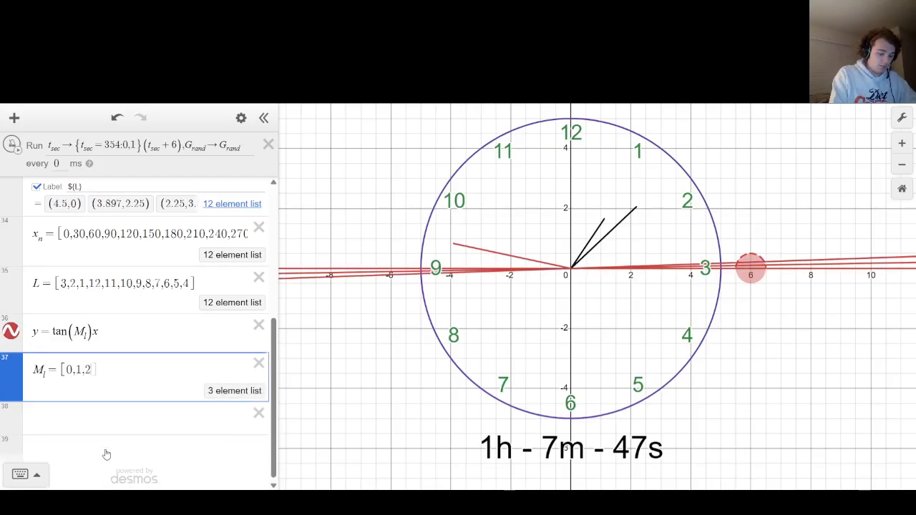
pyautogui.write(',...359')
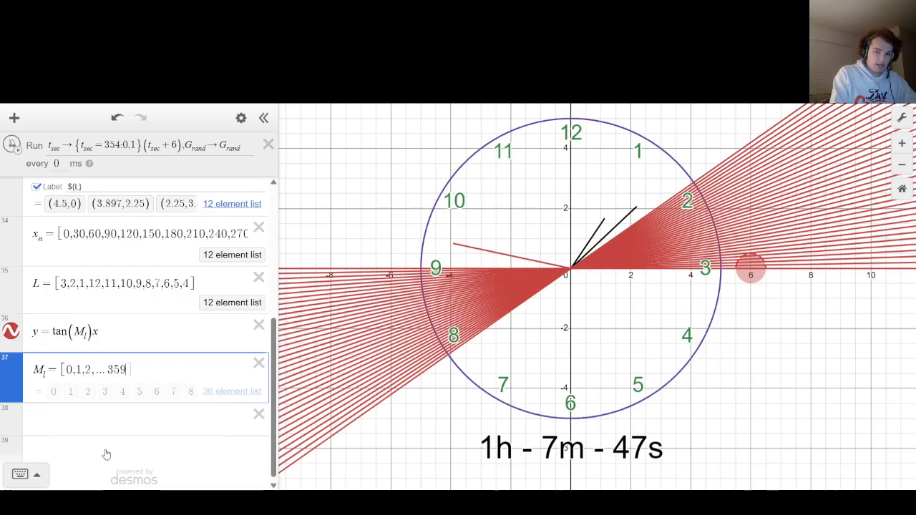
# Try 360 as the end value of the M_l list and return it to 359.
pyautogui.press('BackSpace')
pyautogui.press('BackSpace')
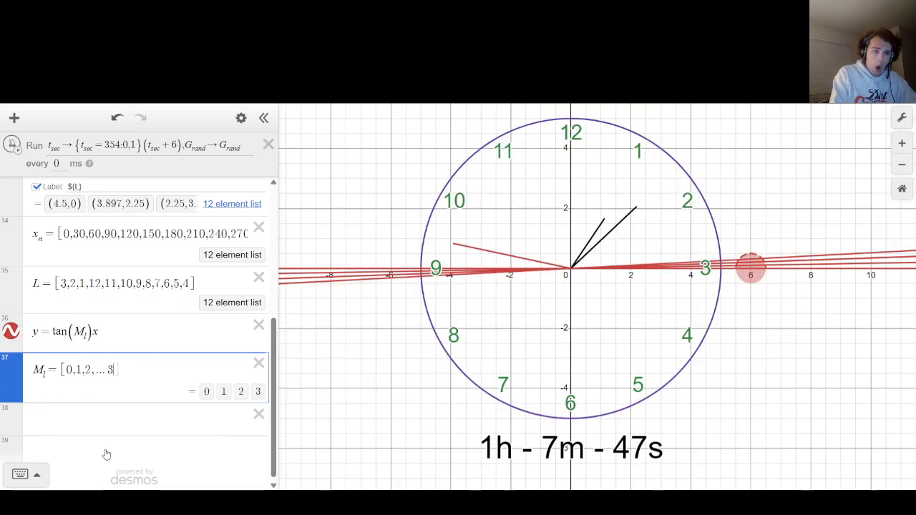
pyautogui.write('60')
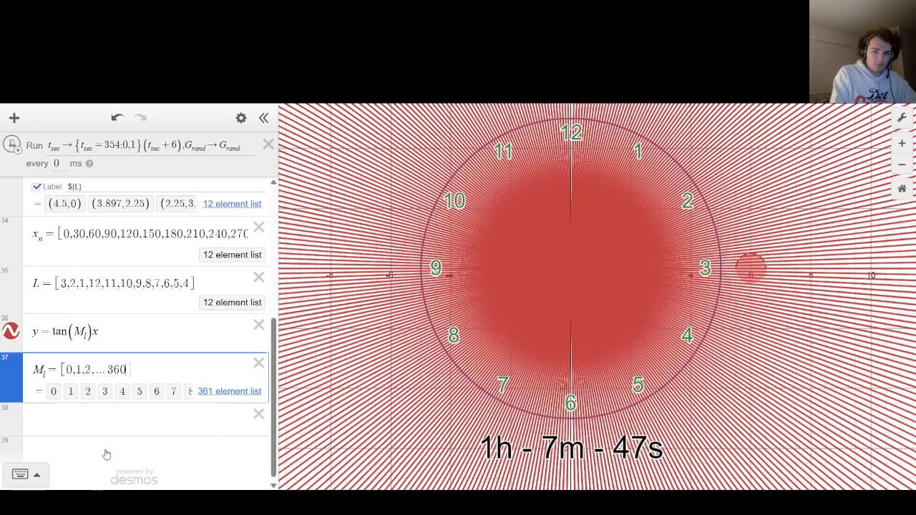
pyautogui.press('BackSpace')
pyautogui.press('BackSpace')
pyautogui.press('BackSpace')
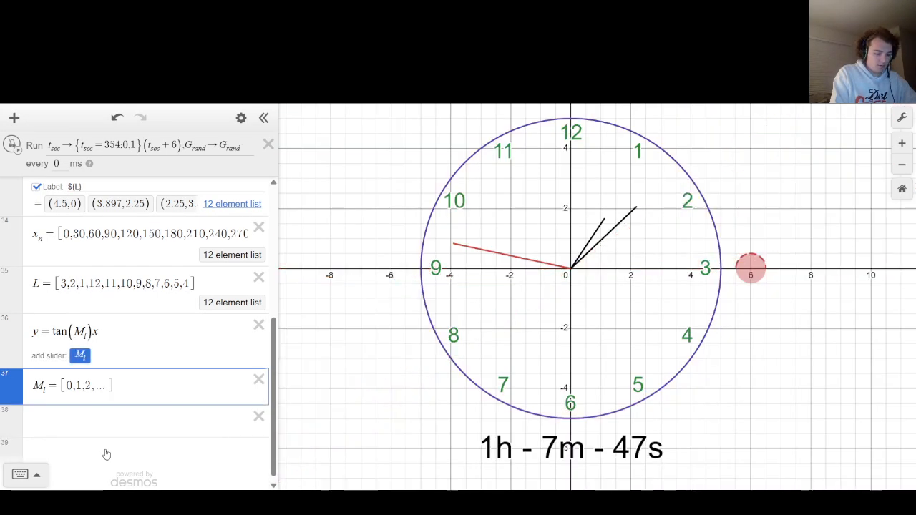
pyautogui.write('359')
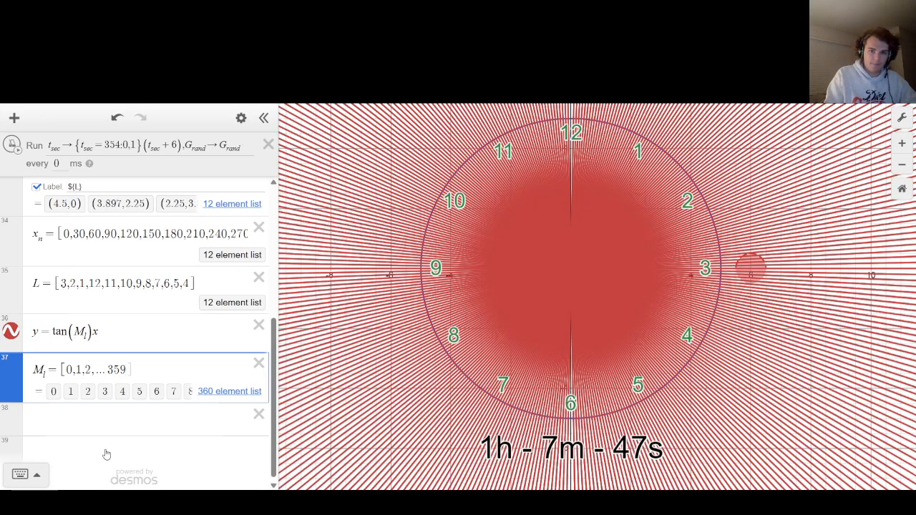
# Start a square root in the empty expression below the M_l list.
pyautogui.press('Up')
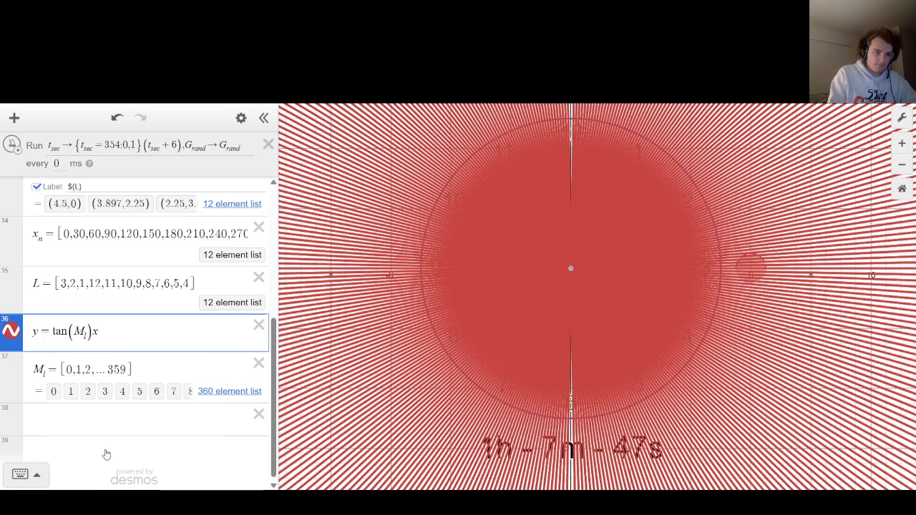
pyautogui.click(86, 448)
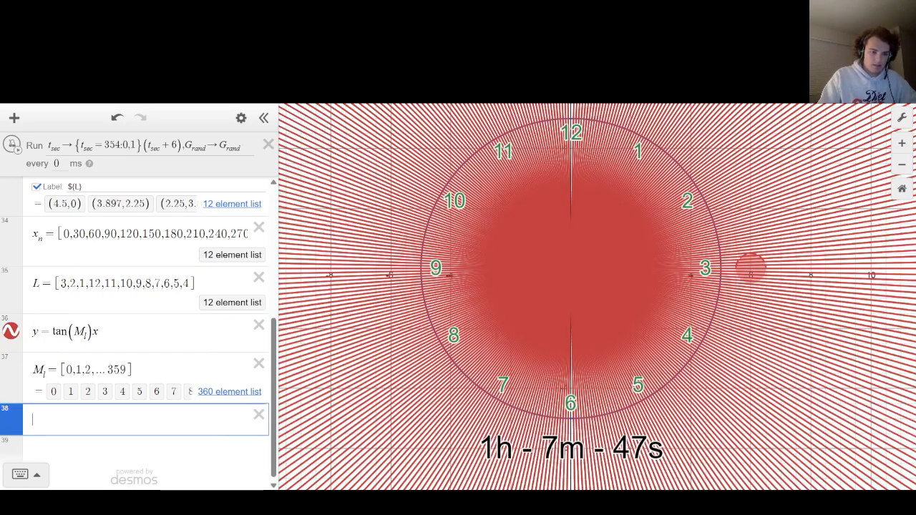
pyautogui.write('sqrt')
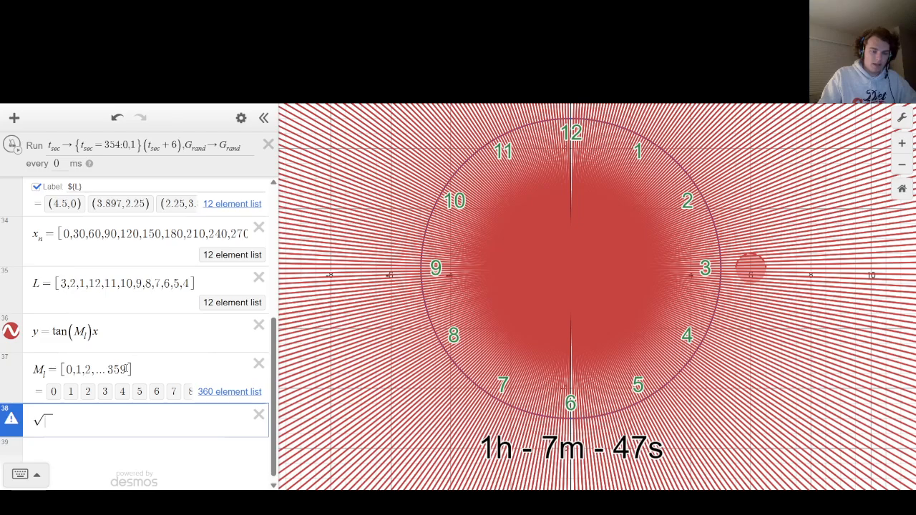
# Replace the contents of the M_l list with 0,6,12,...360 for lines every six degrees.
pyautogui.moveTo(128, 369); pyautogui.dragTo(63, 370)
pyautogui.press('BackSpace')
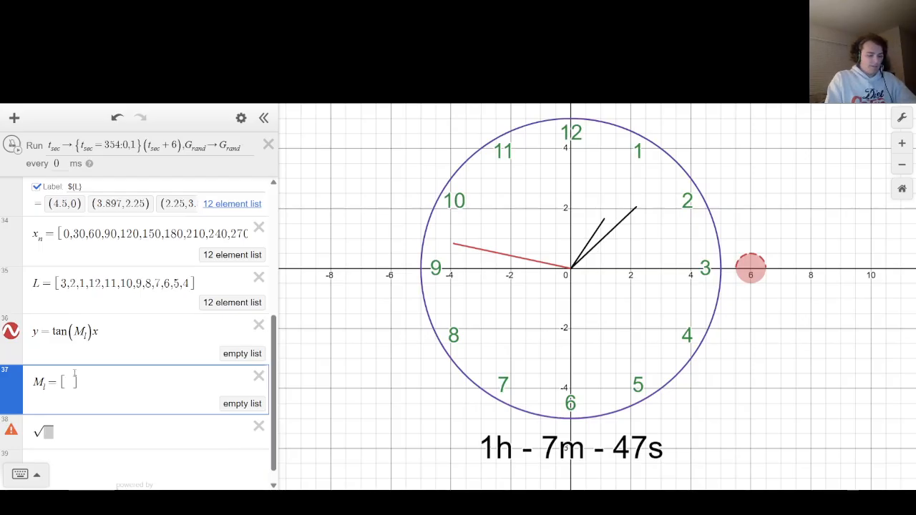
pyautogui.write('0,6,12')
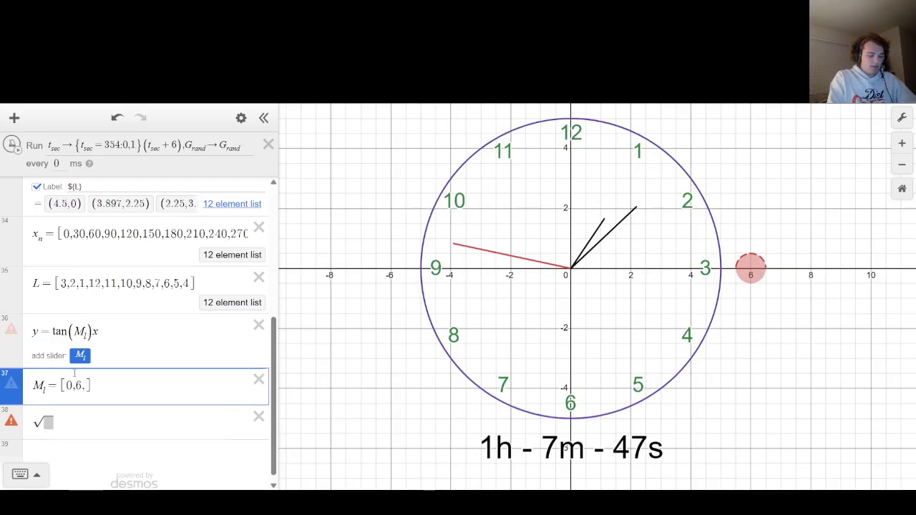
pyautogui.write(',...')
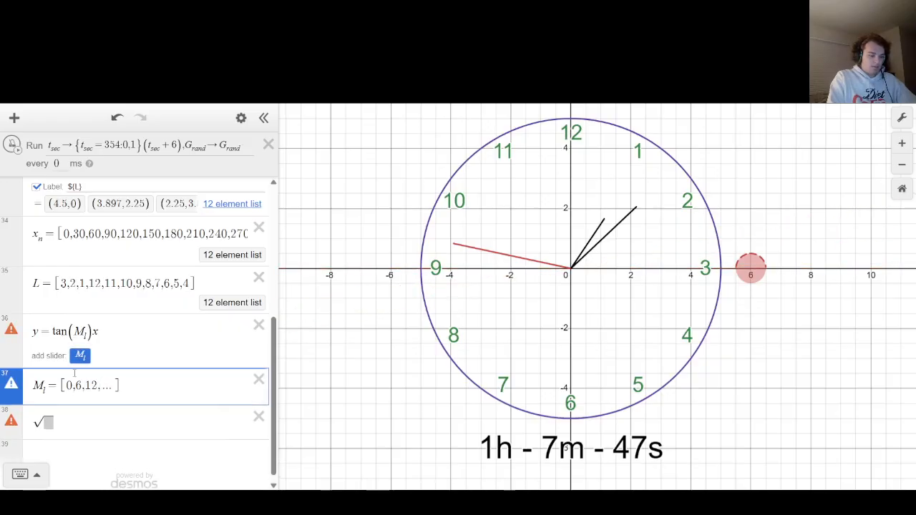
pyautogui.write('360')
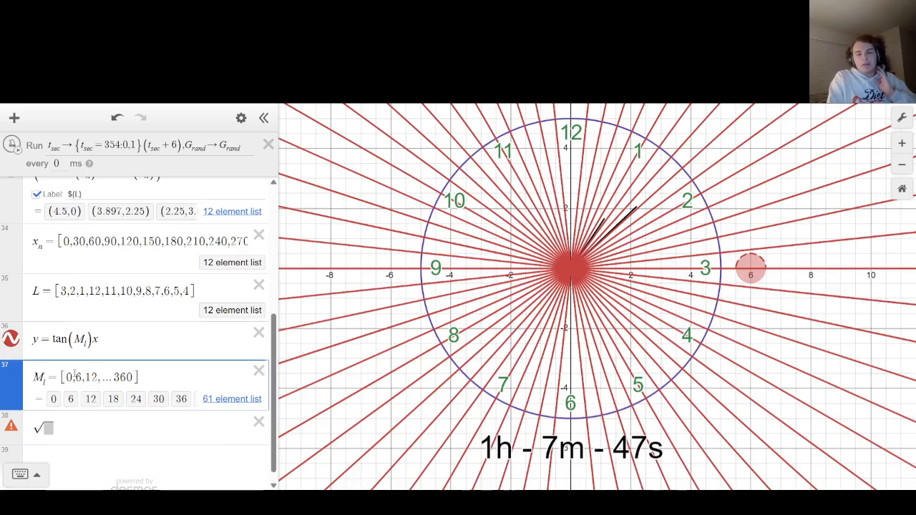
pyautogui.press('Up')
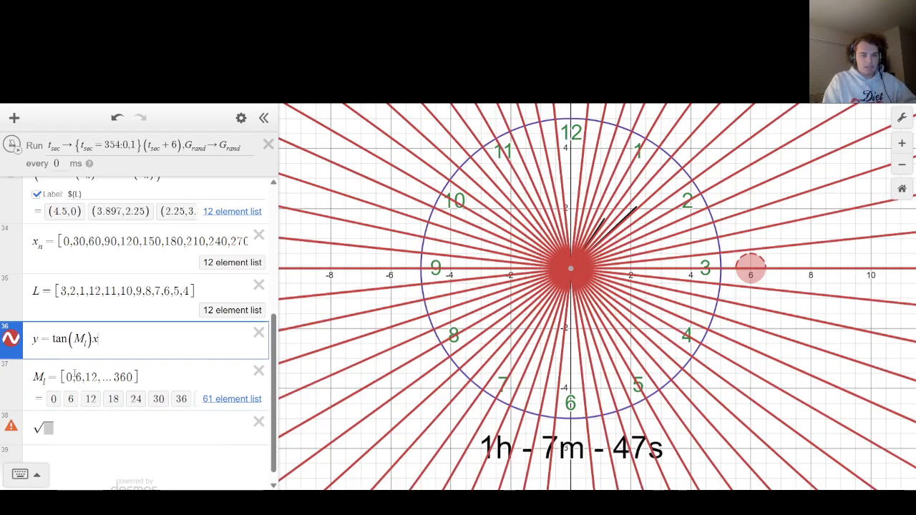
pyautogui.press('Down')
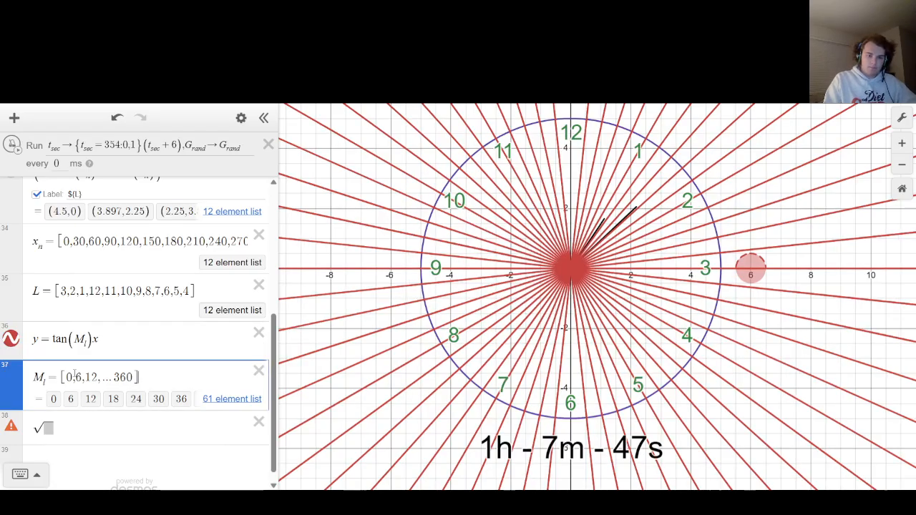
pyautogui.press('Up')
pyautogui.press('Down')
# Insert the circle equation y = [-1,1]√(5.1^2 - x^2) in a new expression between the tangent lines and the M_l list.
pyautogui.press('Up')
pyautogui.press('Return')
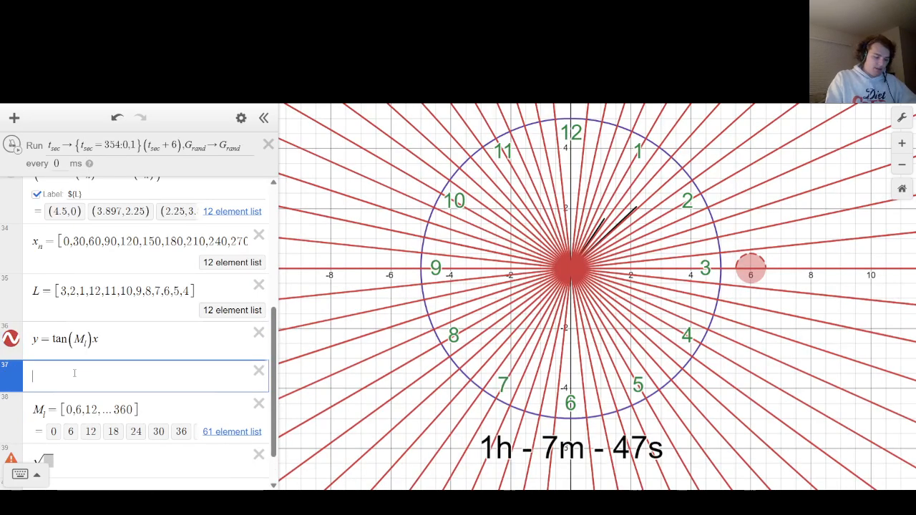
pyautogui.write('y=sqrt')
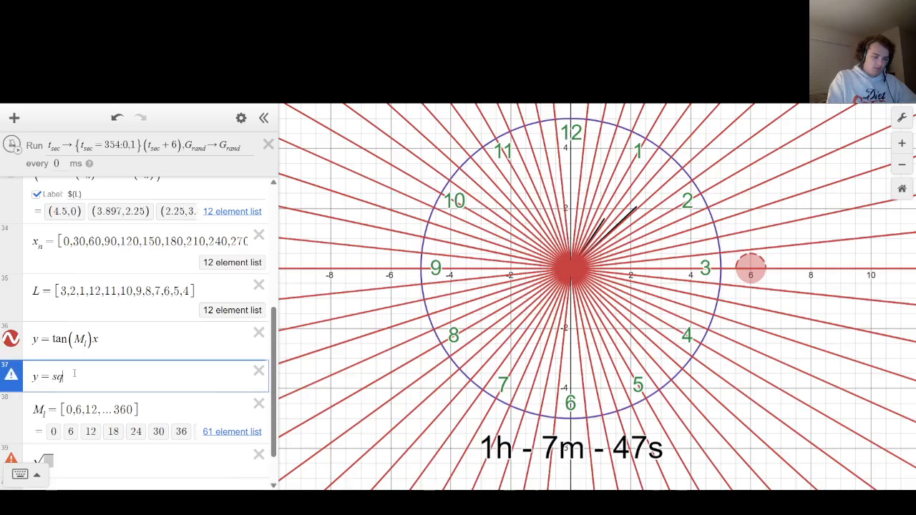
pyautogui.press('Left')
pyautogui.write('[')
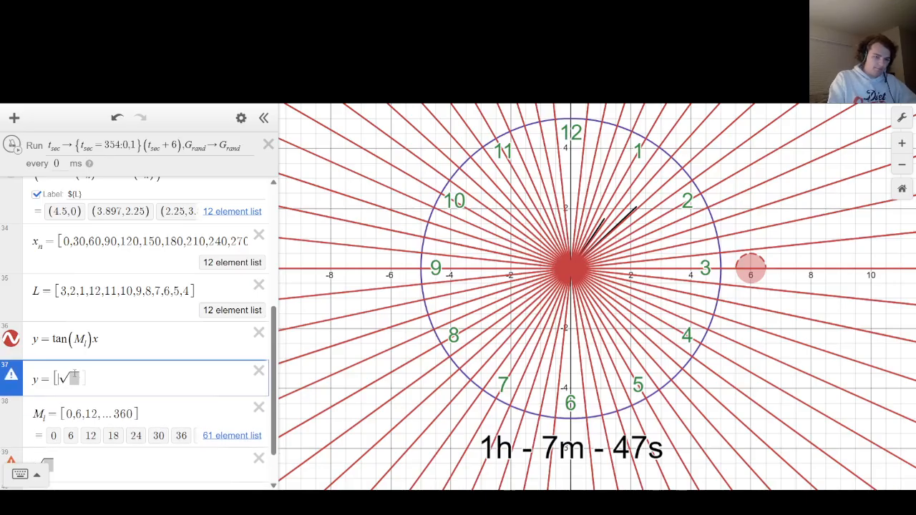
pyautogui.write('-1,1]')
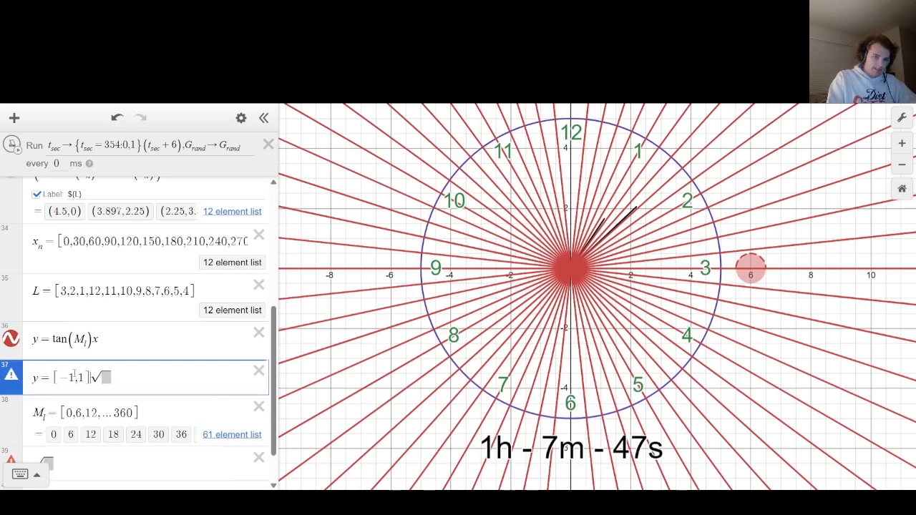
pyautogui.press('Right')
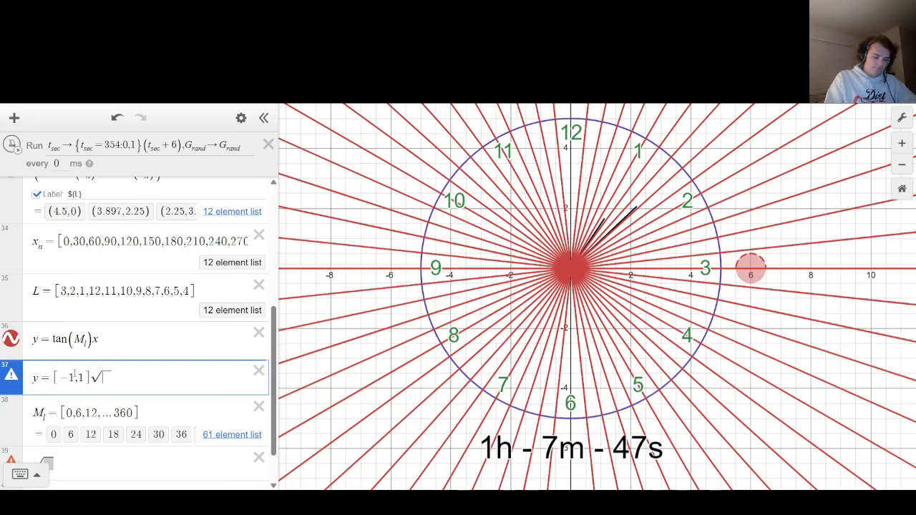
pyautogui.write('5.1^2')
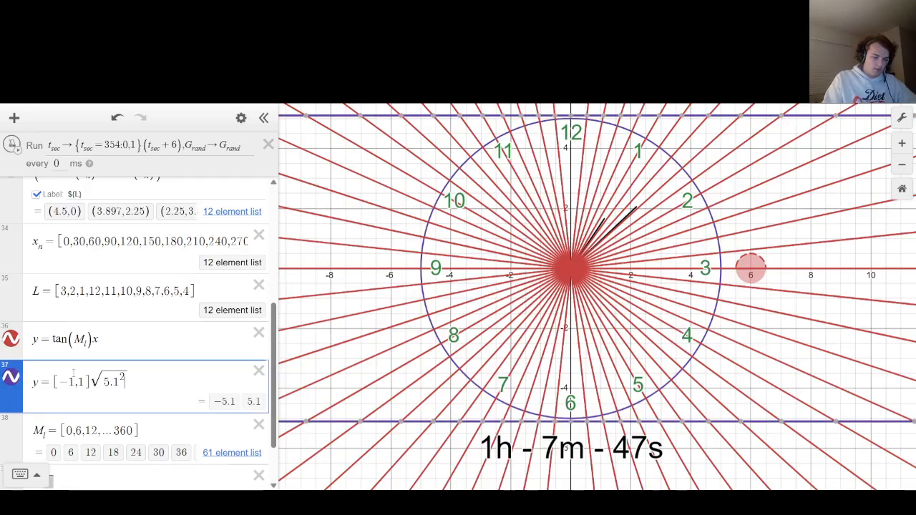
pyautogui.write('-x^2')
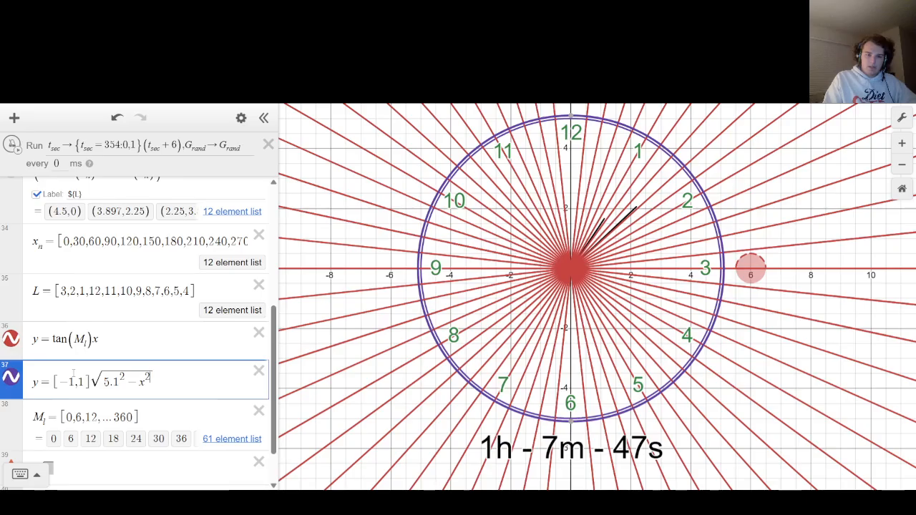
# Reduce the radius in the new circle equation, trying 4.5 and settling on 4.8.
pyautogui.press('Left')
pyautogui.press('Left')
pyautogui.press('Left')
pyautogui.press('Left')
pyautogui.press('Left')
pyautogui.press('Left')
pyautogui.press('Left')
pyautogui.press('BackSpace')
pyautogui.press('BackSpace')
pyautogui.press('BackSpace')
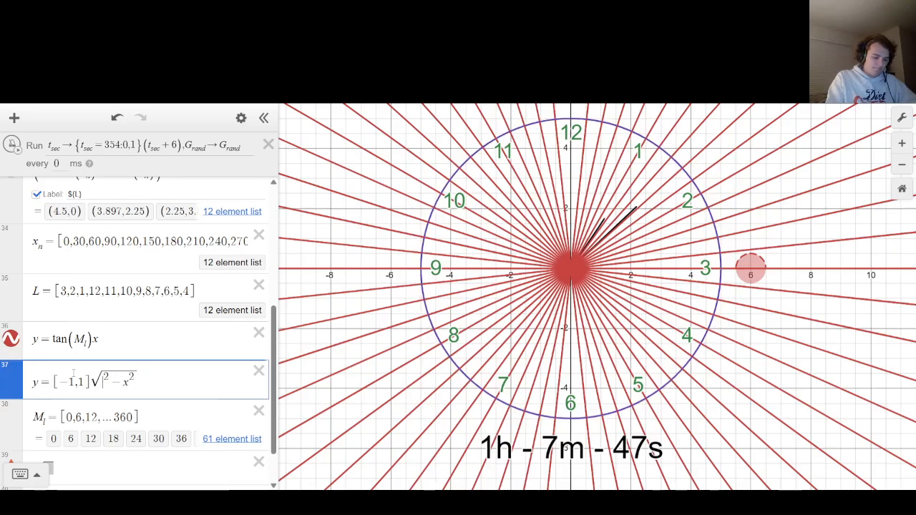
pyautogui.write('4.5')
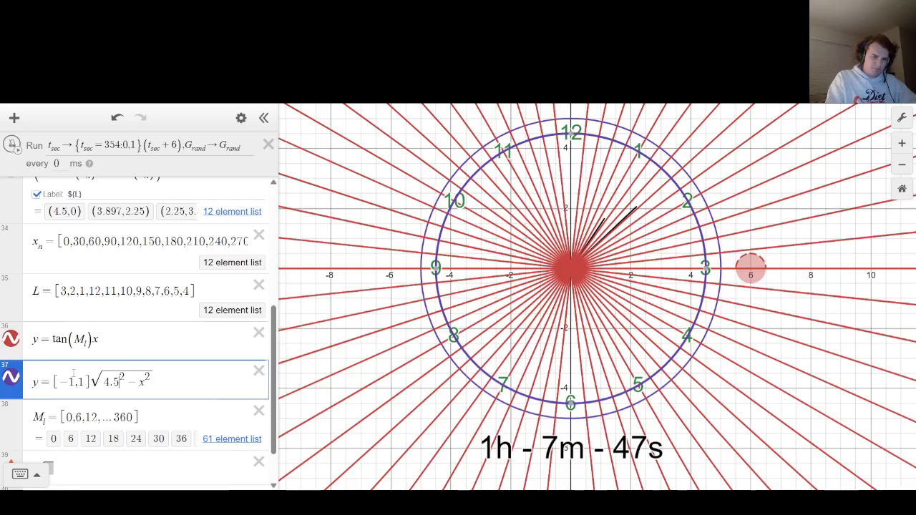
pyautogui.press('BackSpace')
pyautogui.write('8')
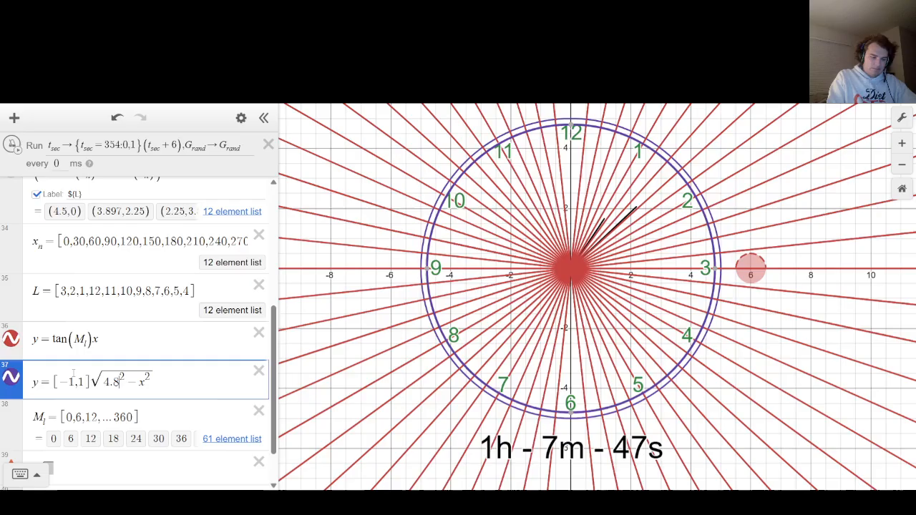
# Refine the new circle's radius to 4.78, trying 4.75 for comparison.
pyautogui.press('Left')
pyautogui.write('7')
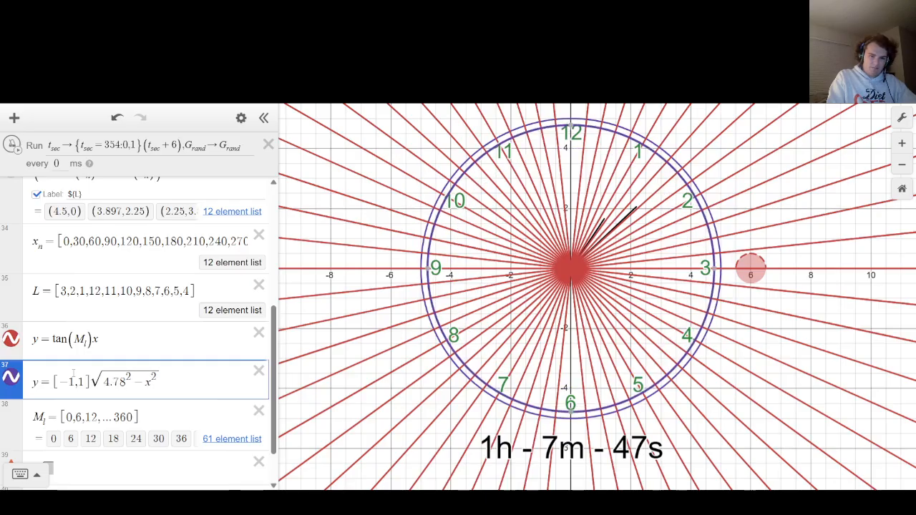
pyautogui.press('BackSpace')
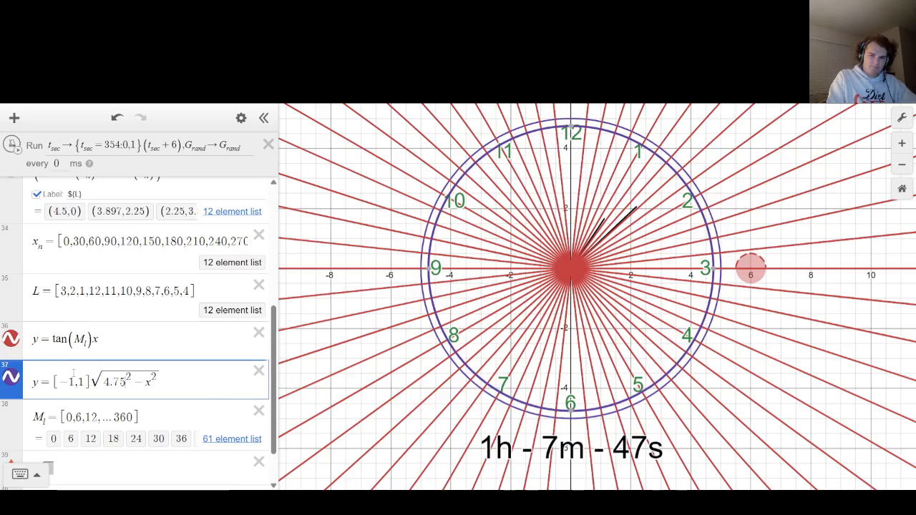
pyautogui.write('6')
pyautogui.press('BackSpace')
pyautogui.write('8')
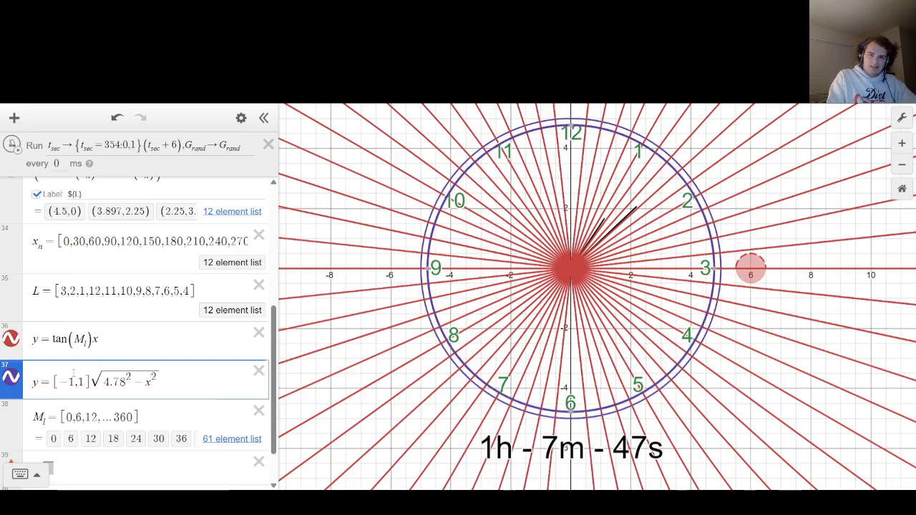
# Set the inner circle's radius to 4.83, trying 4.8, 4.9 and 4.85 for comparison.
pyautogui.press('BackSpace')
pyautogui.press('BackSpace')
pyautogui.write('8')
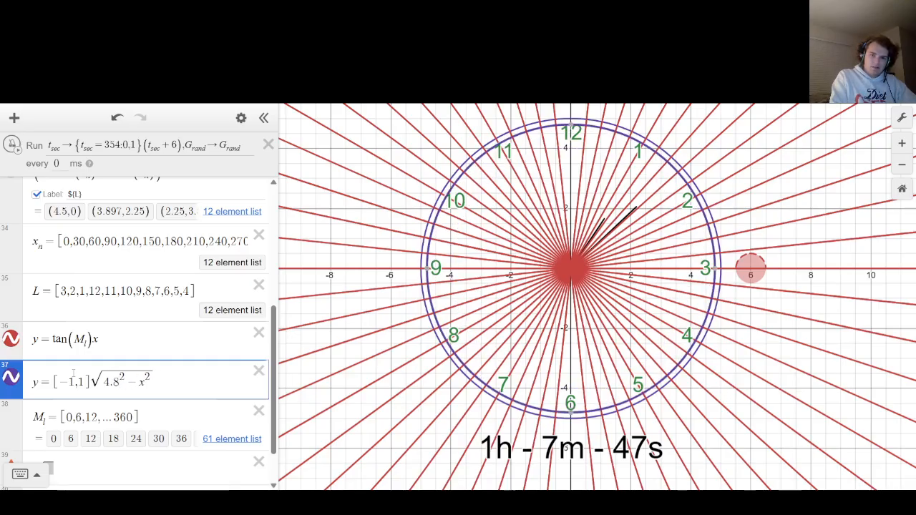
pyautogui.press('BackSpace')
pyautogui.write('9')
pyautogui.press('BackSpace')
pyautogui.write('85')
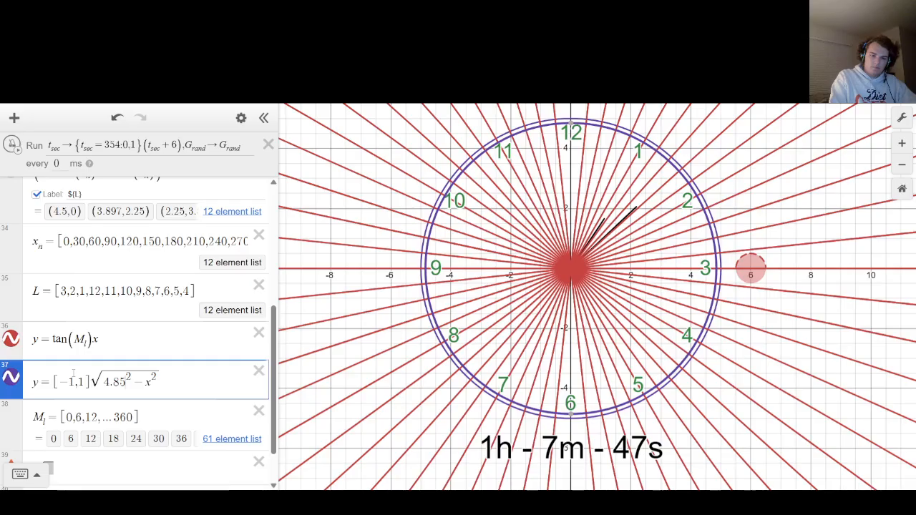
pyautogui.press('BackSpace')
pyautogui.write('3')
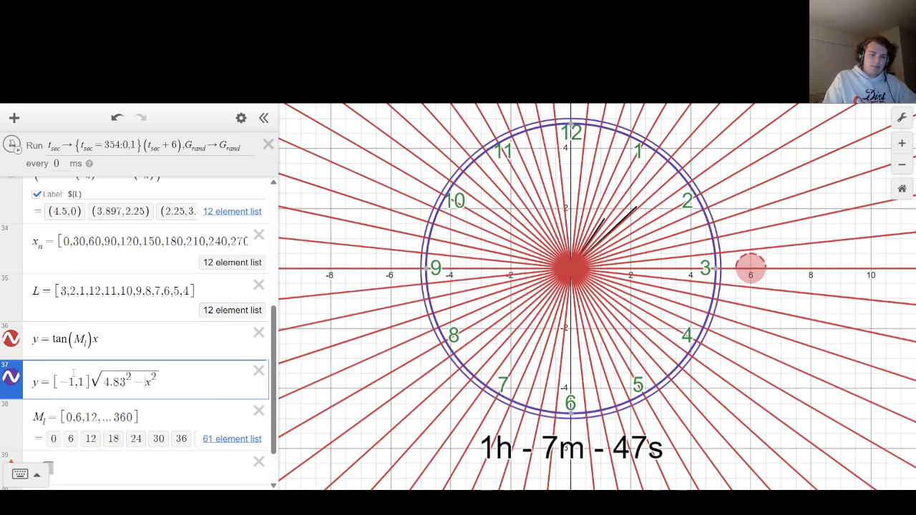
pyautogui.press('Right')
pyautogui.press('Down')
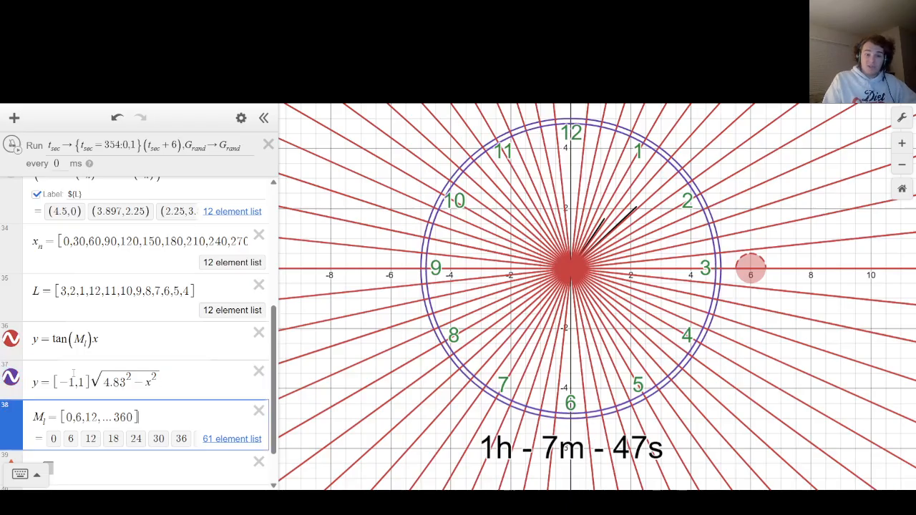
# Begin a restriction on the y = tan(M_l)x lines reading {[-1,1]√(4.83^2 - x^2) < y <, reusing the inner circle's expression.
pyautogui.press('Up')
pyautogui.press('Up')
pyautogui.press('Down')
pyautogui.press('Down')
pyautogui.press('Up')
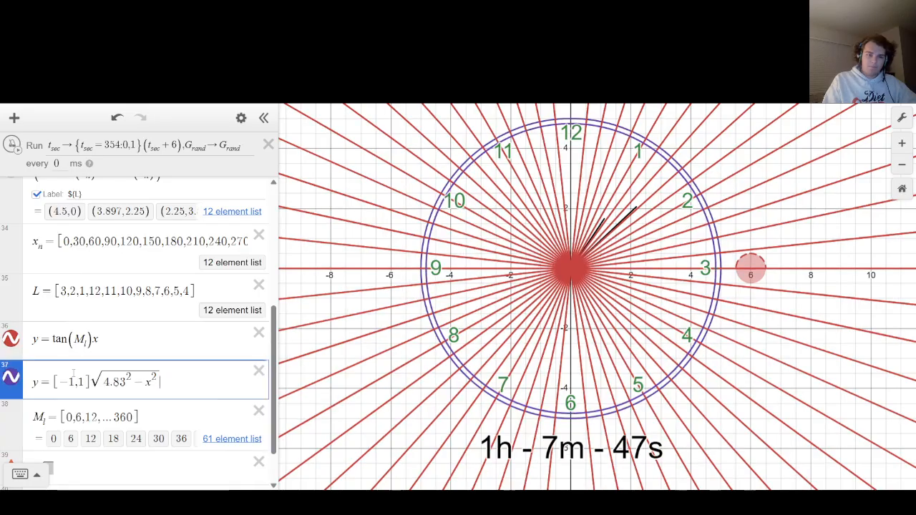
pyautogui.press('Up')
pyautogui.write('{')
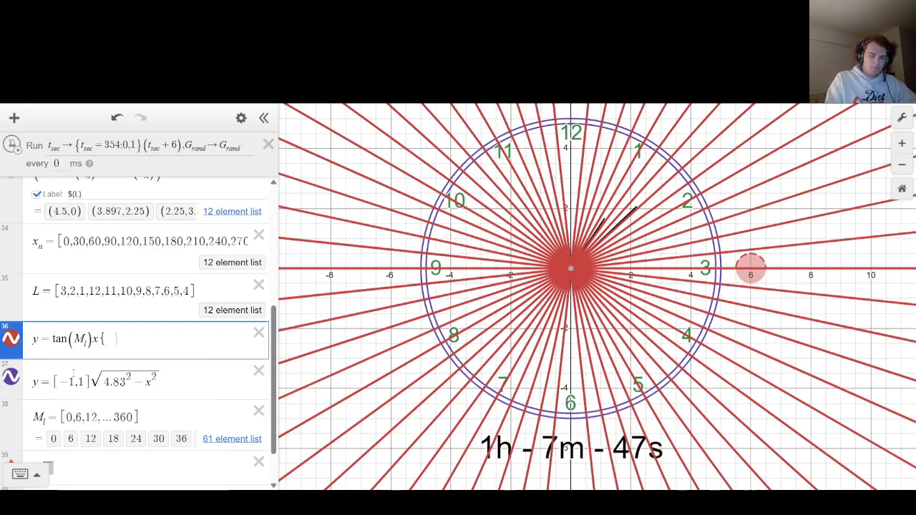
pyautogui.write('y')
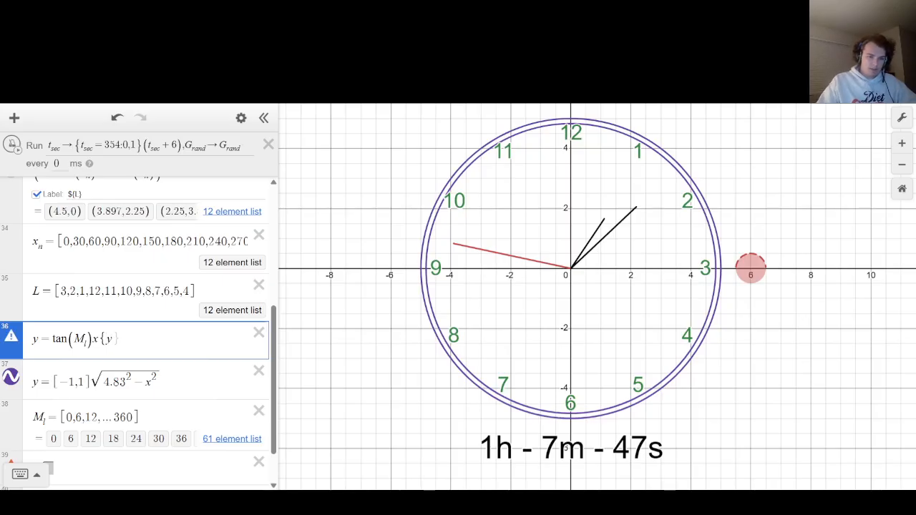
pyautogui.moveTo(73, 373); pyautogui.dragTo(402, 347)
pyautogui.hotkey('ctrl', 'c')
pyautogui.press('Right')
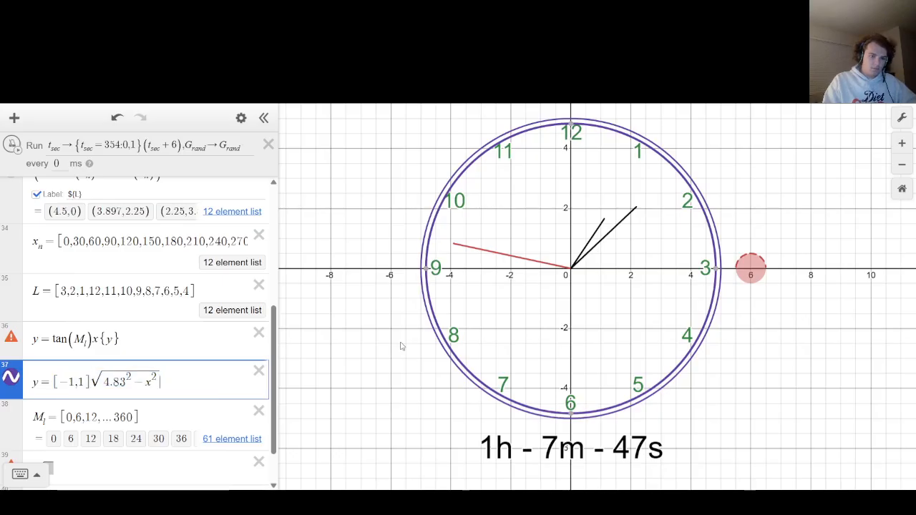
pyautogui.press('Up')
pyautogui.write('<')
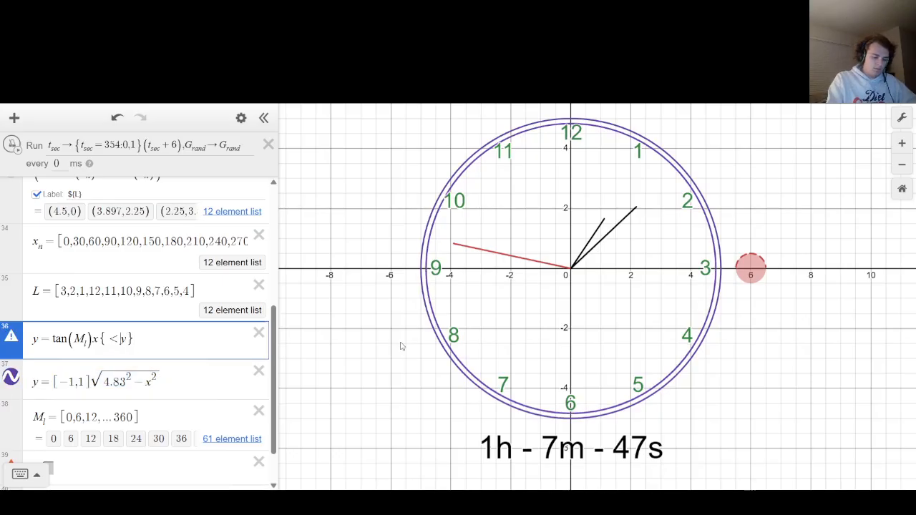
pyautogui.hotkey('ctrl', 'v')
pyautogui.press('Right')
pyautogui.press('Right')
pyautogui.write('<')
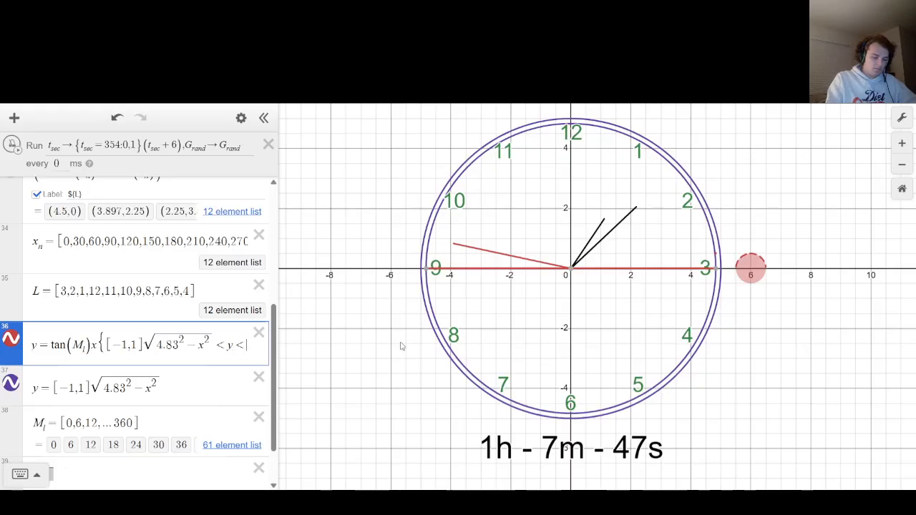
# Complete the tangent lines' restriction with √(4.83^2 - x^2) as the upper bound, without the [-1,1] list.
pyautogui.hotkey('ctrl', 'v')
pyautogui.press('Left')
pyautogui.press('Left')
pyautogui.press('Left')
pyautogui.press('Left')
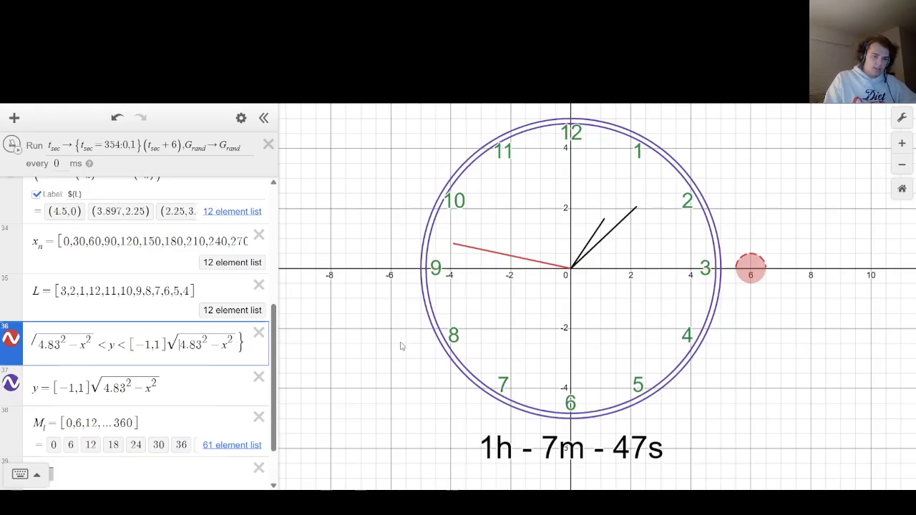
pyautogui.press('BackSpace')
pyautogui.press('BackSpace')
pyautogui.press('BackSpace')
pyautogui.press('BackSpace')
pyautogui.press('BackSpace')
# Replace the [-1,1] list in the restriction's lower bound with a minus sign, giving -√(4.83^2 - x^2).
pyautogui.press('Left')
pyautogui.press('Left')
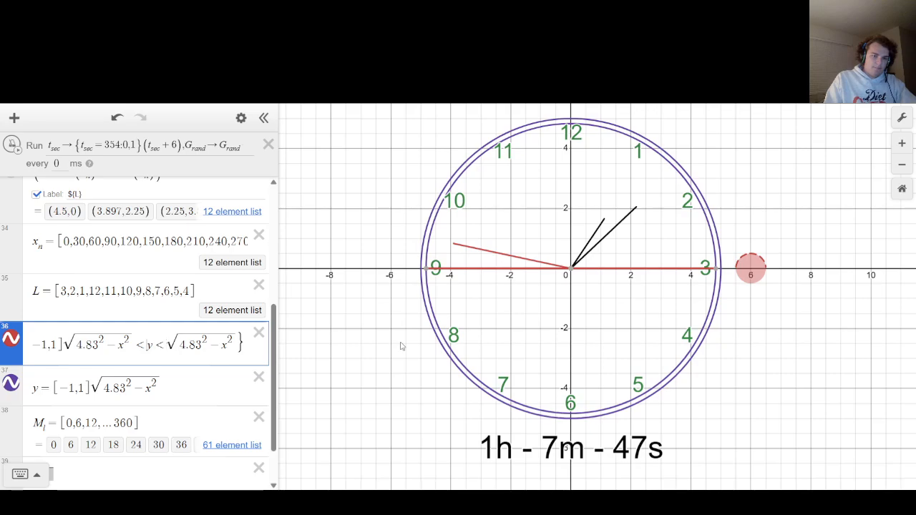
pyautogui.press('Left')
pyautogui.press('Left')
pyautogui.press('Left')
pyautogui.press('Left')
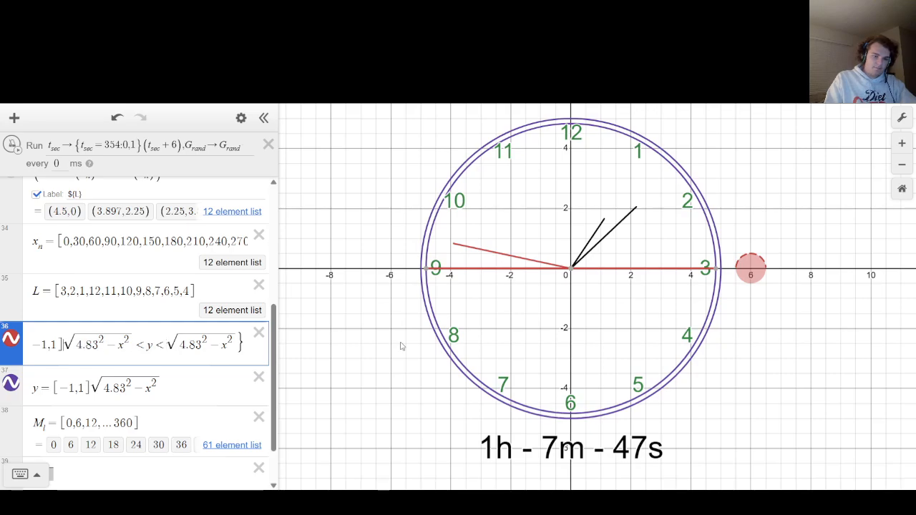
pyautogui.press('BackSpace')
pyautogui.press('BackSpace')
pyautogui.press('BackSpace')
pyautogui.press('BackSpace')
pyautogui.press('BackSpace')
pyautogui.write('-')
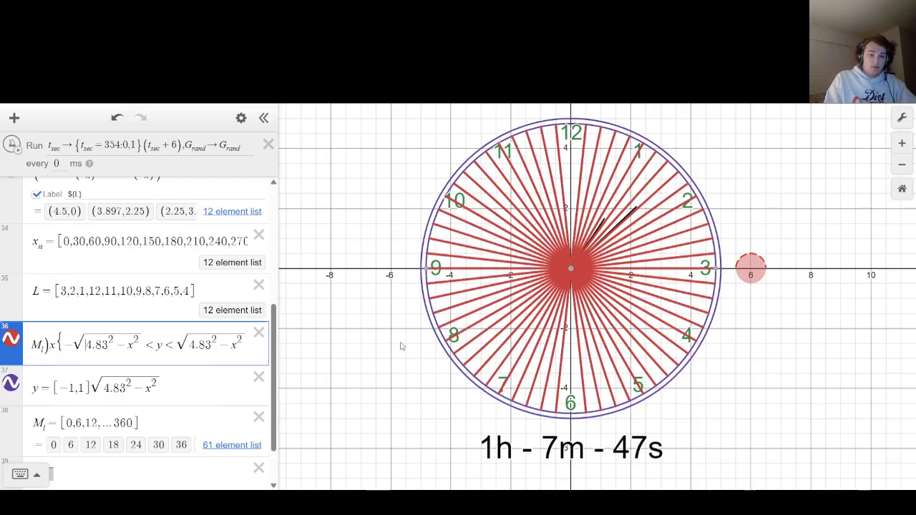
# Try reversing both inequality signs in the restriction to -√(4.83^2 - x^2) > y > √(4.83^2 - x^2).
pyautogui.press('Right')
pyautogui.press('Right')
pyautogui.press('Right')
pyautogui.press('Right')
pyautogui.press('Right')
pyautogui.press('Right')
pyautogui.press('Right')
pyautogui.press('Right')
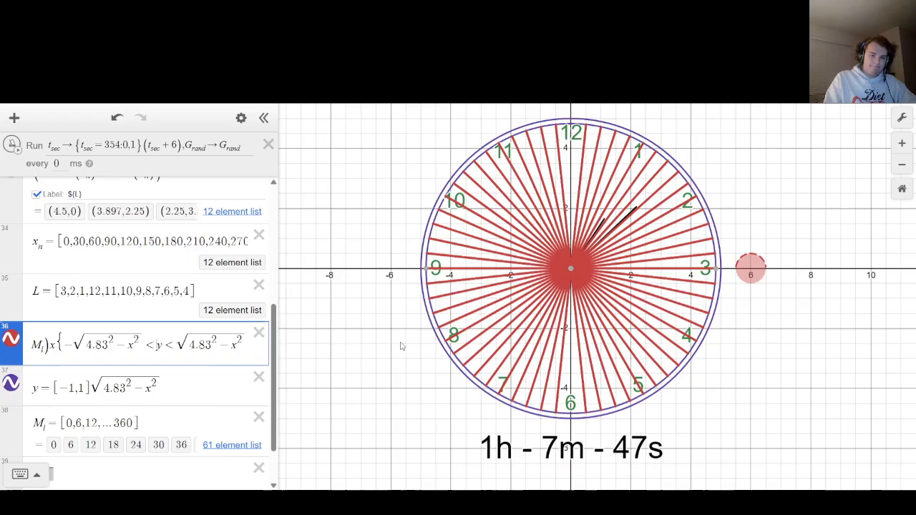
pyautogui.press('Right')
pyautogui.press('Right')
pyautogui.press('BackSpace')
pyautogui.write('>')
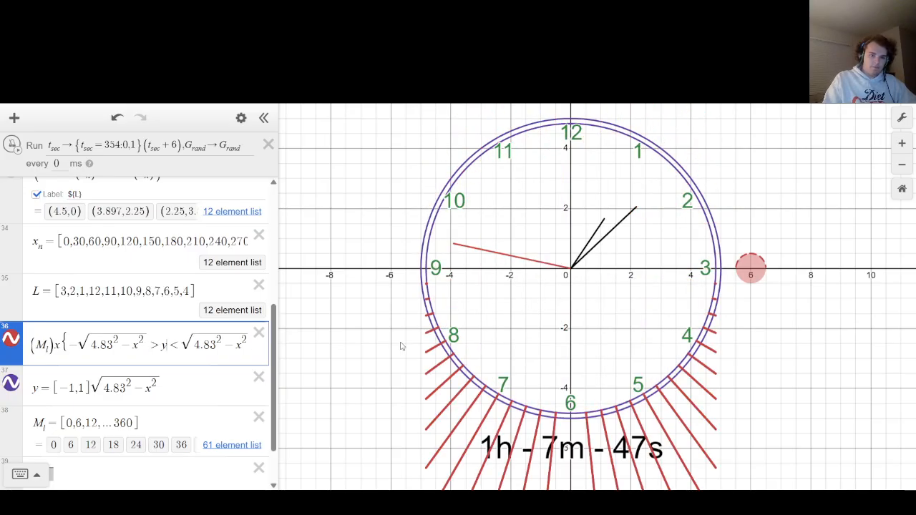
pyautogui.press('Right')
pyautogui.press('Right')
pyautogui.press('BackSpace')
pyautogui.write('>')
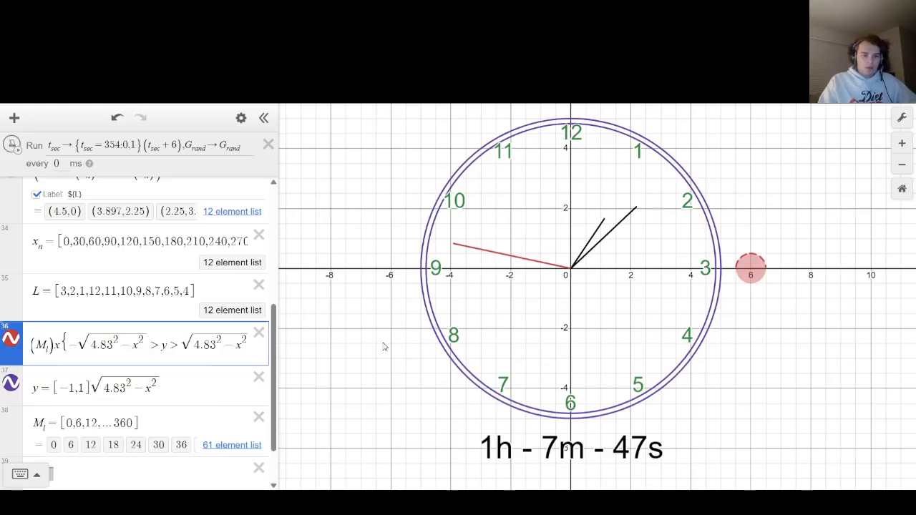
# Remove the entire restriction from the tangent line equation, leaving y = tan(M_l)x.
pyautogui.moveTo(65, 344); pyautogui.dragTo(262, 343)
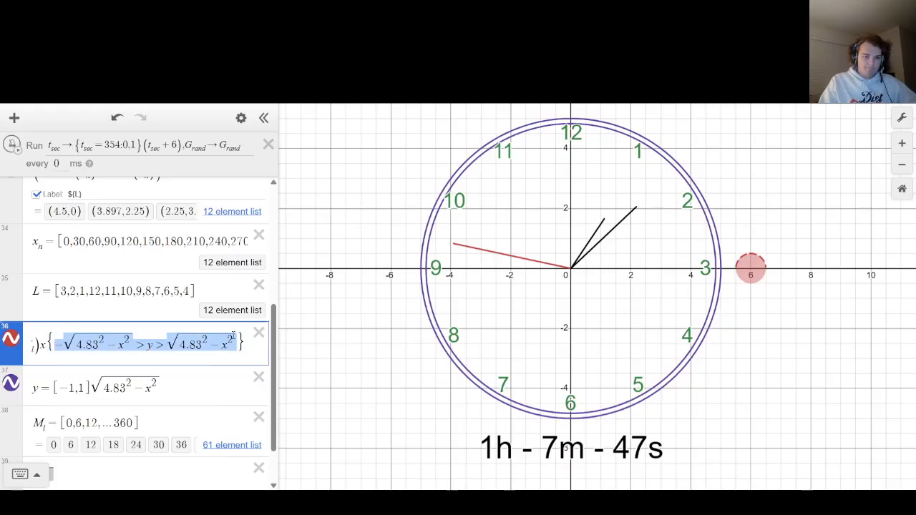
pyautogui.press('BackSpace')
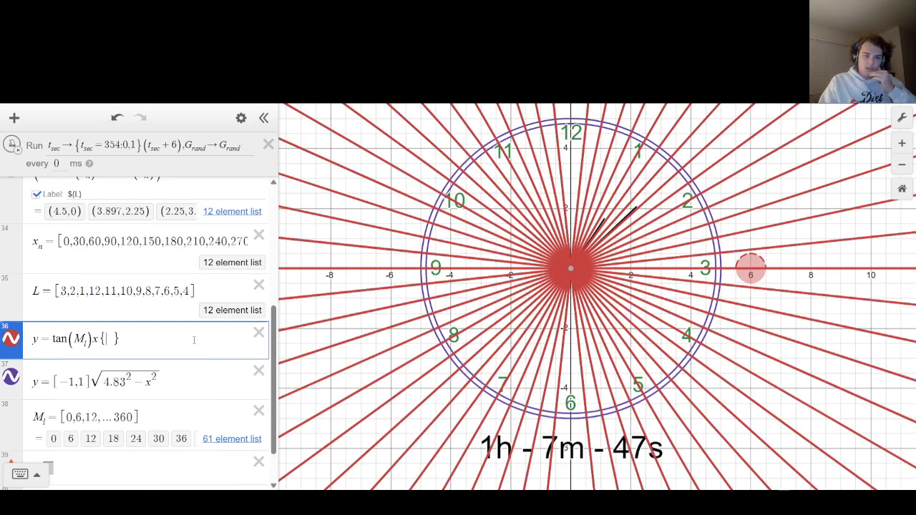
pyautogui.press('BackSpace')
pyautogui.press('BackSpace')
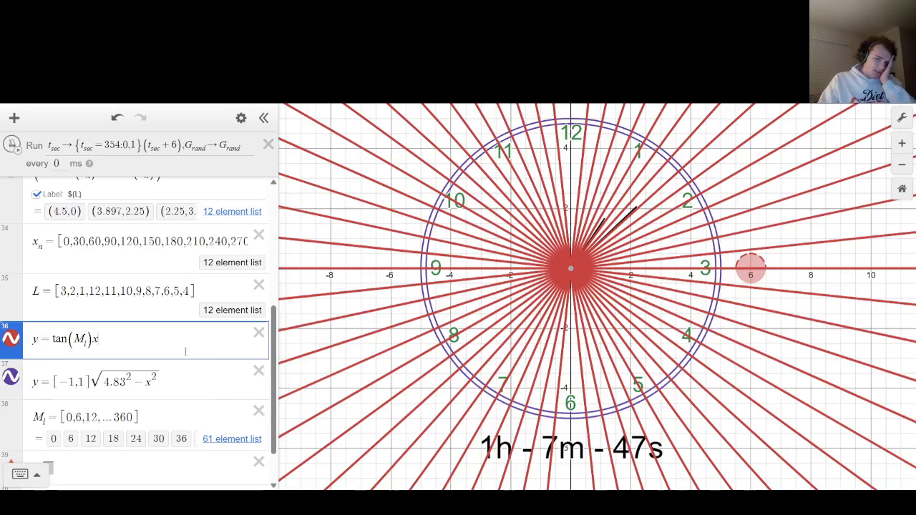
# Change the end value of the M_l list to 180, trying 90 for comparison.
pyautogui.moveTo(133, 418); pyautogui.dragTo(113, 418)
pyautogui.write('180')
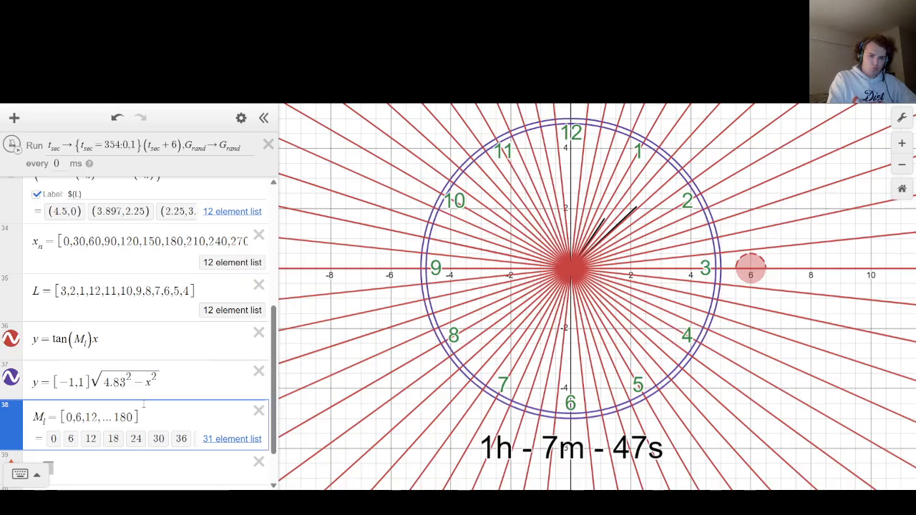
pyautogui.press('BackSpace')
pyautogui.press('BackSpace')
pyautogui.press('BackSpace')
pyautogui.write('90')
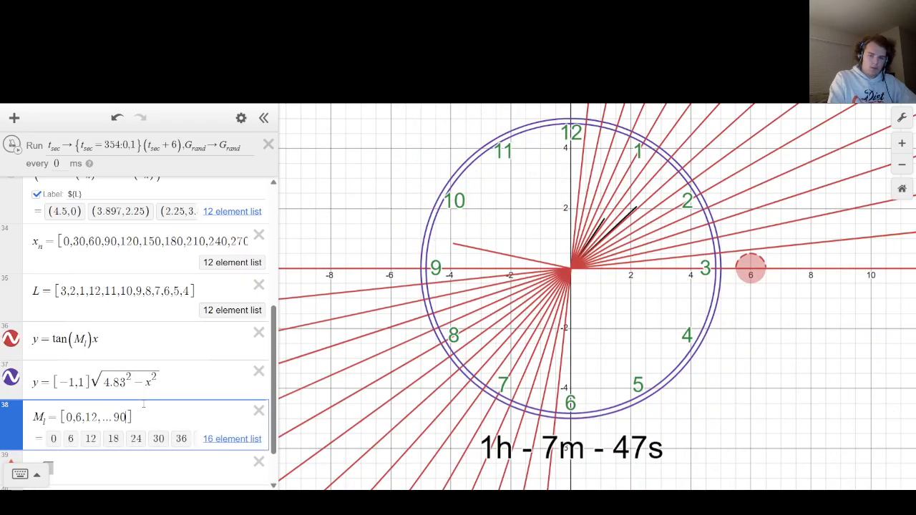
pyautogui.press('BackSpace')
pyautogui.press('BackSpace')
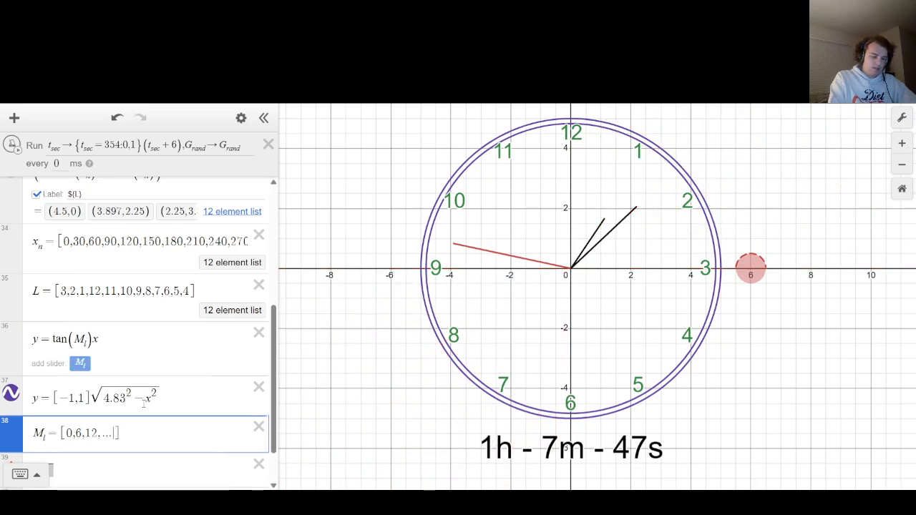
pyautogui.write('180')
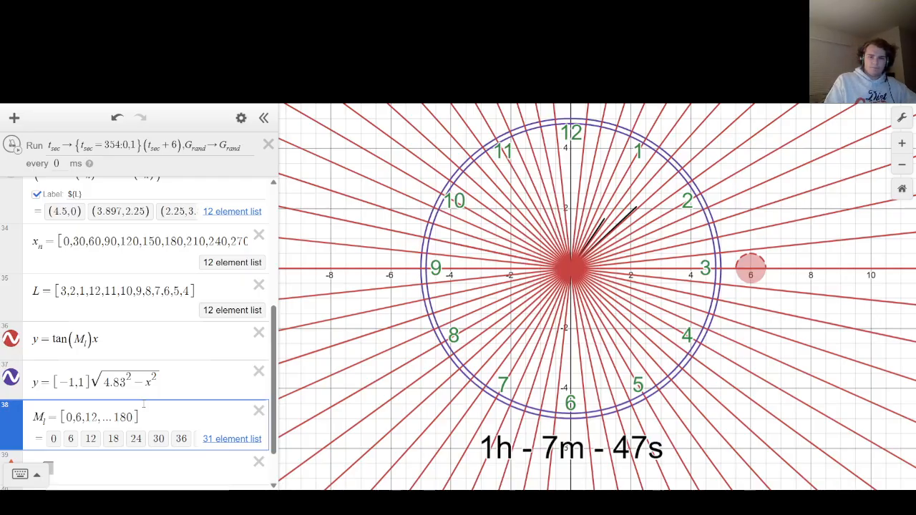
# Restrict the y = tan(M_l)x lines with the lower bound -√(4.83^2 - x^2) < y.
pyautogui.press('Up')
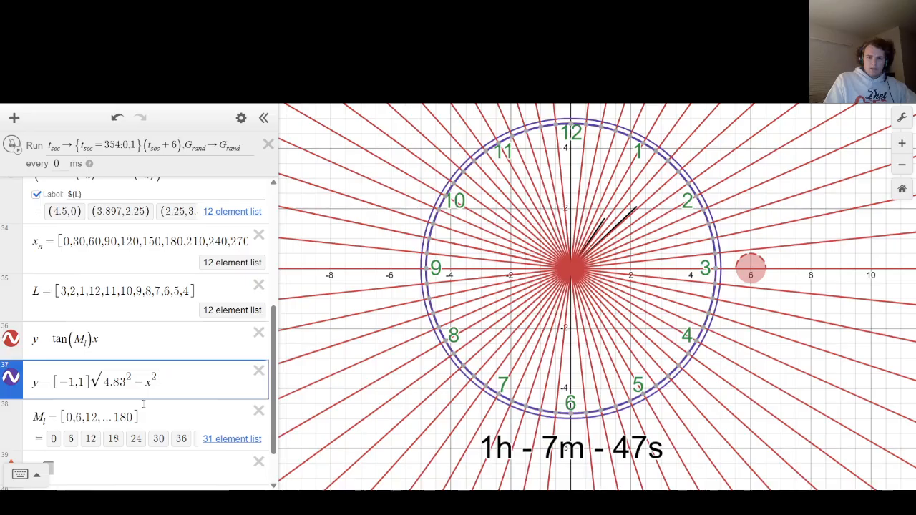
pyautogui.press('Up')
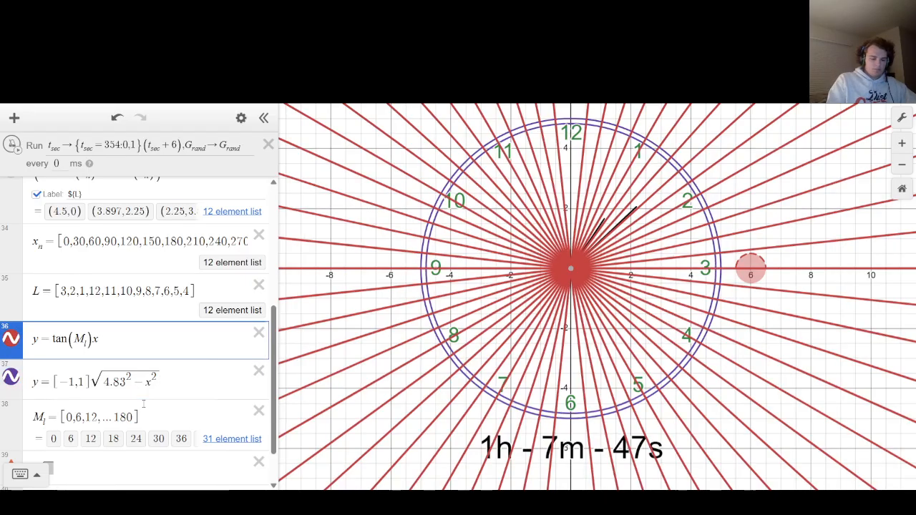
pyautogui.write('y')
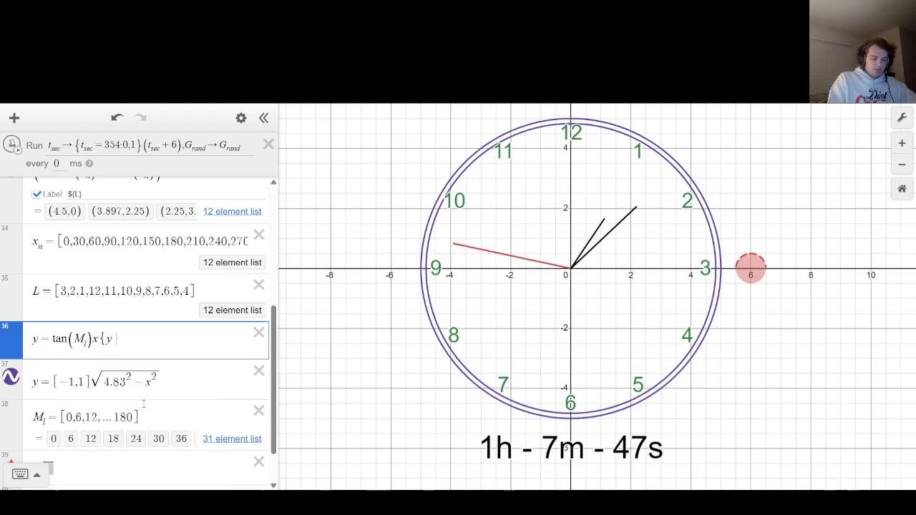
pyautogui.write('<')
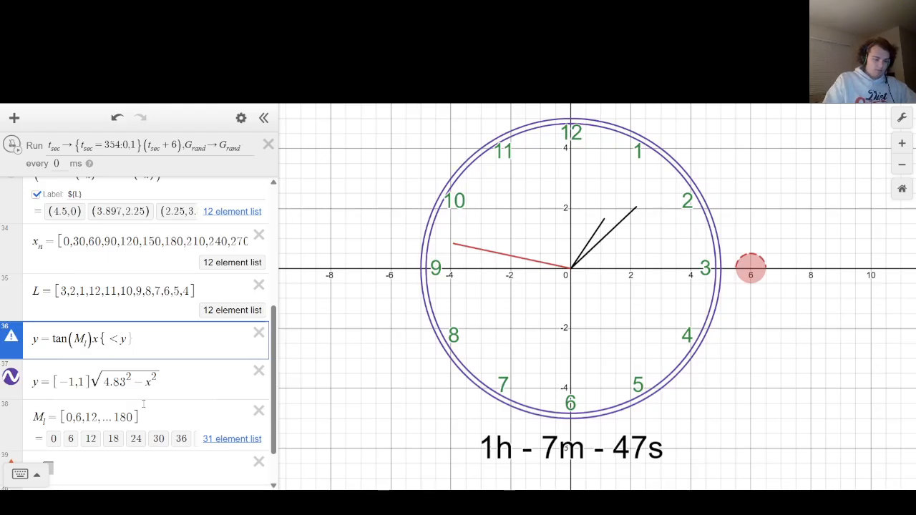
pyautogui.write('[-1,1]√(4.83^2-x^2)')
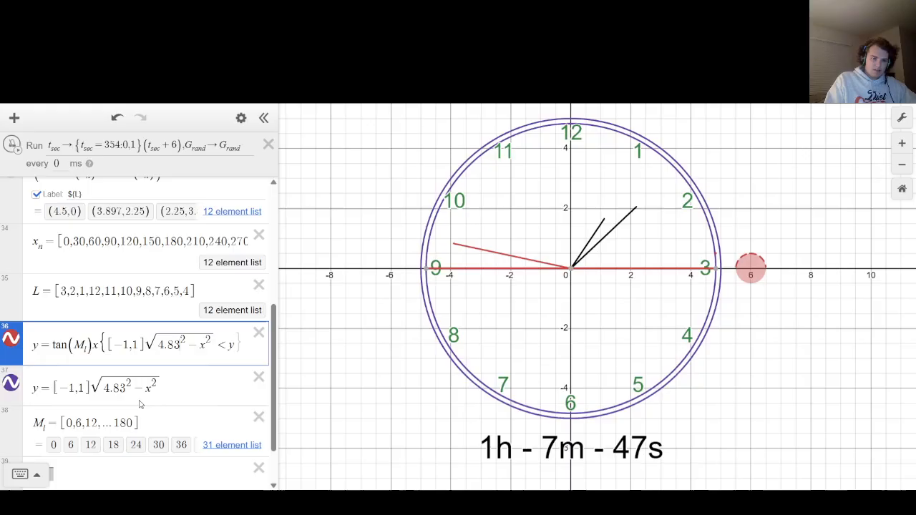
pyautogui.press('BackSpace')
pyautogui.press('BackSpace')
pyautogui.press('BackSpace')
pyautogui.press('BackSpace')
pyautogui.press('BackSpace')
pyautogui.press('BackSpace')
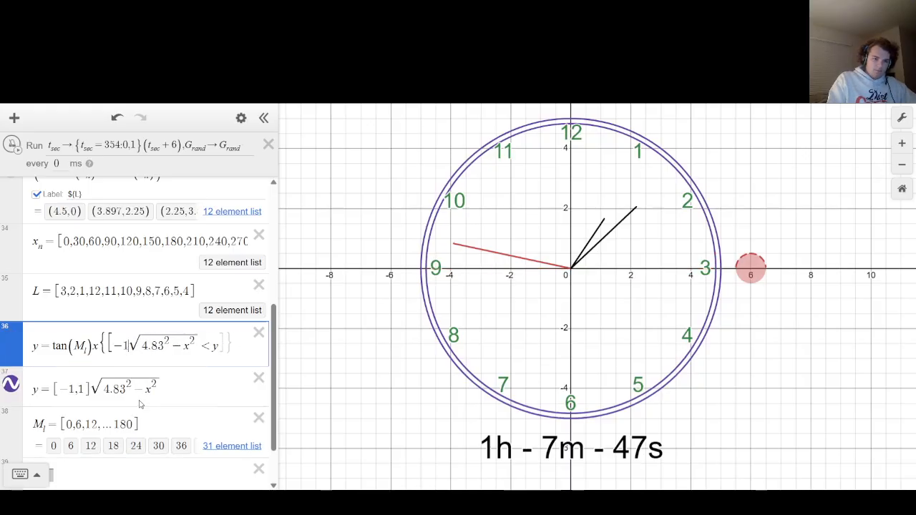
pyautogui.write('-')
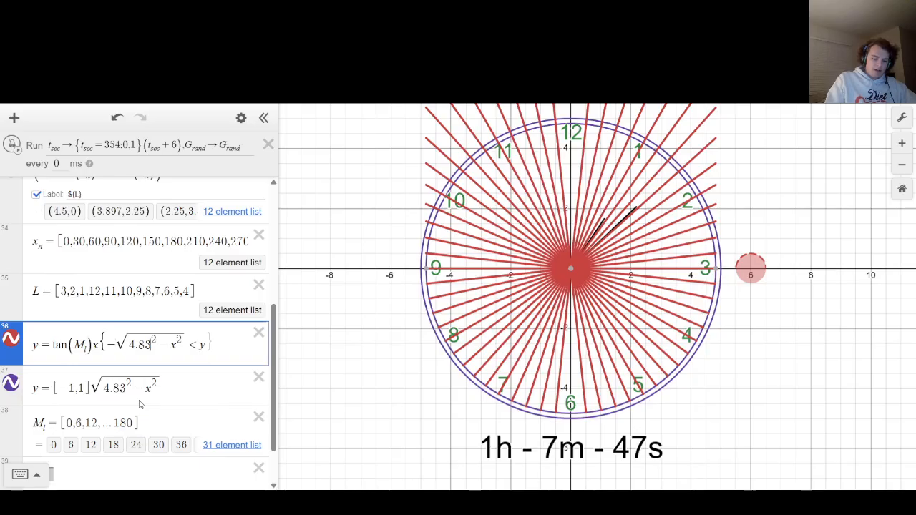
# Set the radius in the restriction's lower bound to 5, giving -√(5^2 - x^2) < y.
pyautogui.press('BackSpace')
pyautogui.press('BackSpace')
pyautogui.press('BackSpace')
pyautogui.press('BackSpace')
pyautogui.write('5')
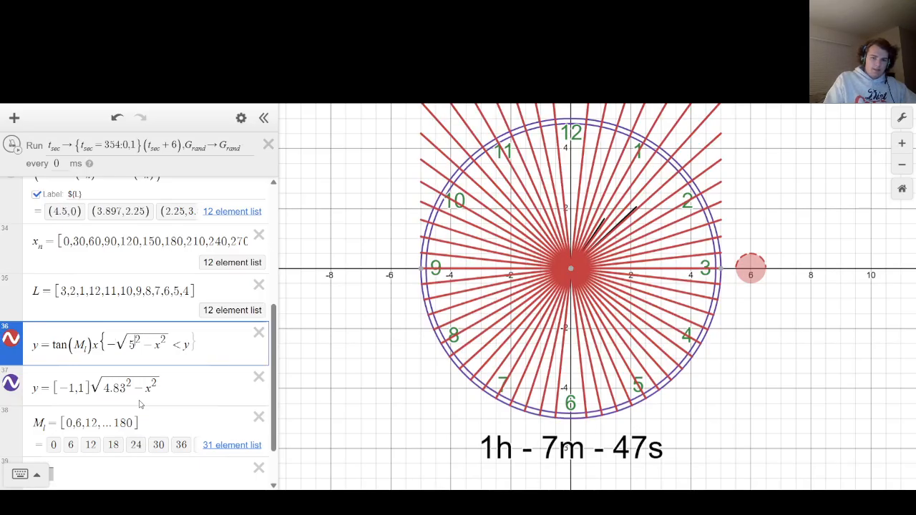
# Add the upper bound y < -√(4.83^2 - x^2) to the tangent line equation's restriction.
pyautogui.press('End')
pyautogui.write('<')
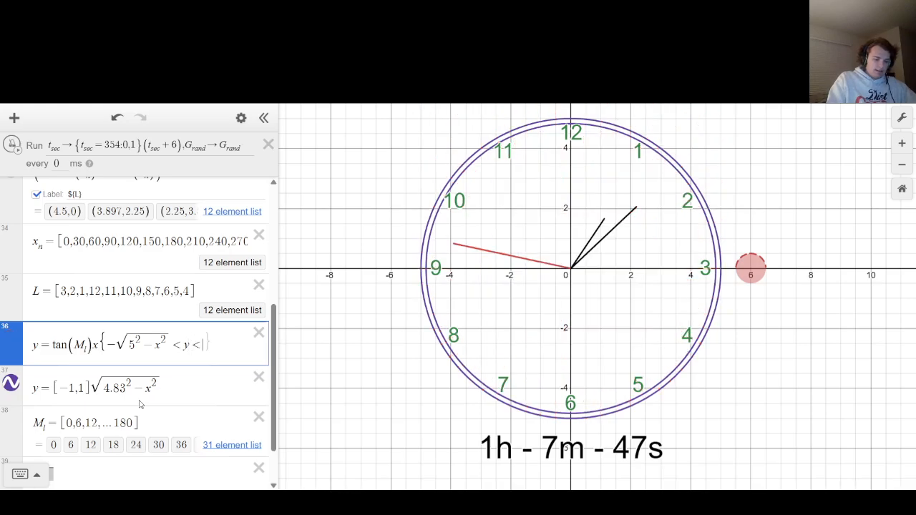
pyautogui.write('[-1,1]√4.83²-x²')
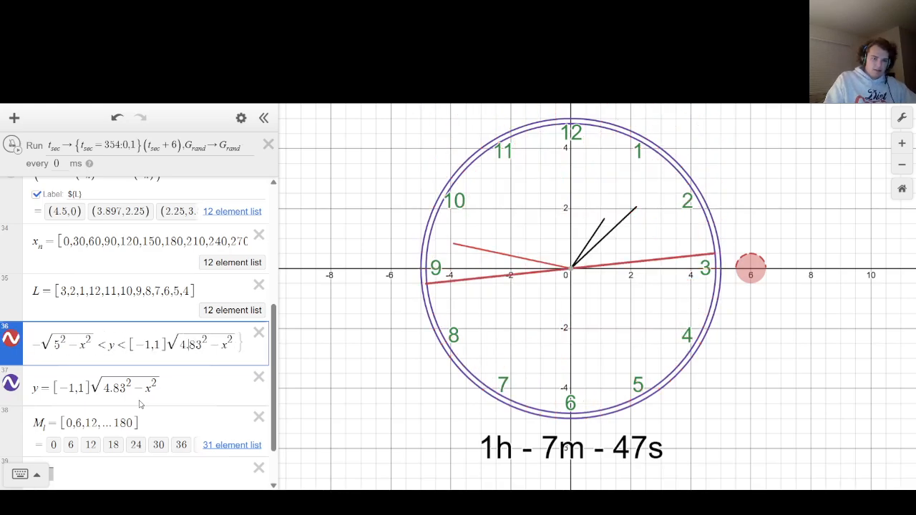
pyautogui.press('Left')
pyautogui.press('Left')
pyautogui.write('-')
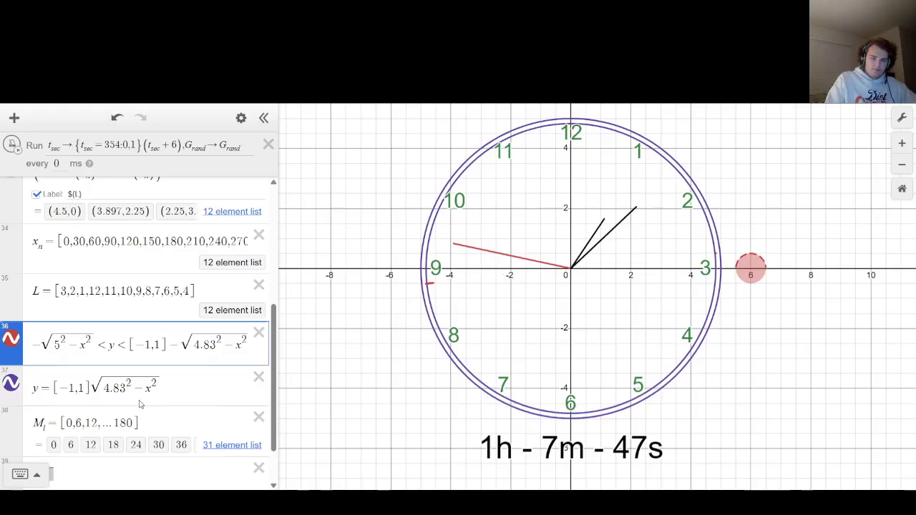
pyautogui.press('BackSpace')
pyautogui.press('BackSpace')
pyautogui.press('BackSpace')
pyautogui.press('BackSpace')
pyautogui.press('BackSpace')
pyautogui.press('BackSpace')
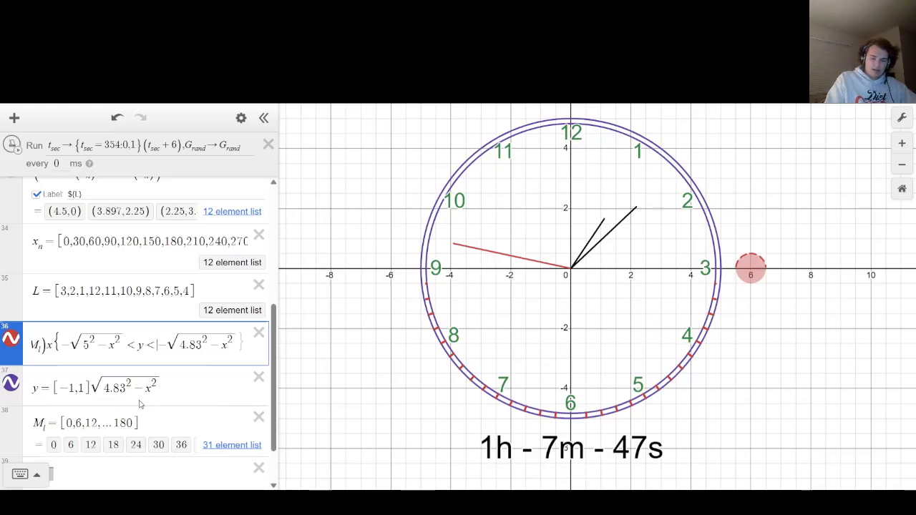
# Duplicate the restricted y = tan(M_l)x equation into a new expression directly below it.
pyautogui.click(140, 405)
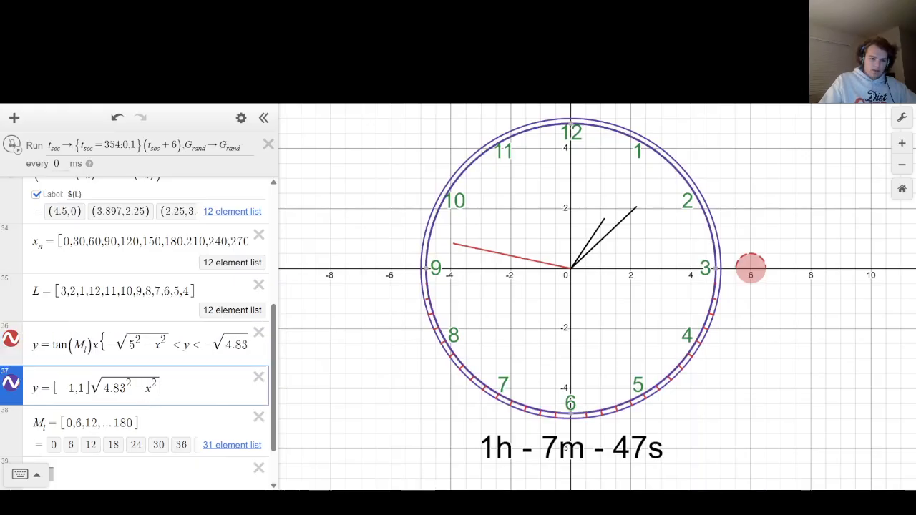
pyautogui.moveTo(32, 344); pyautogui.dragTo(526, 347)
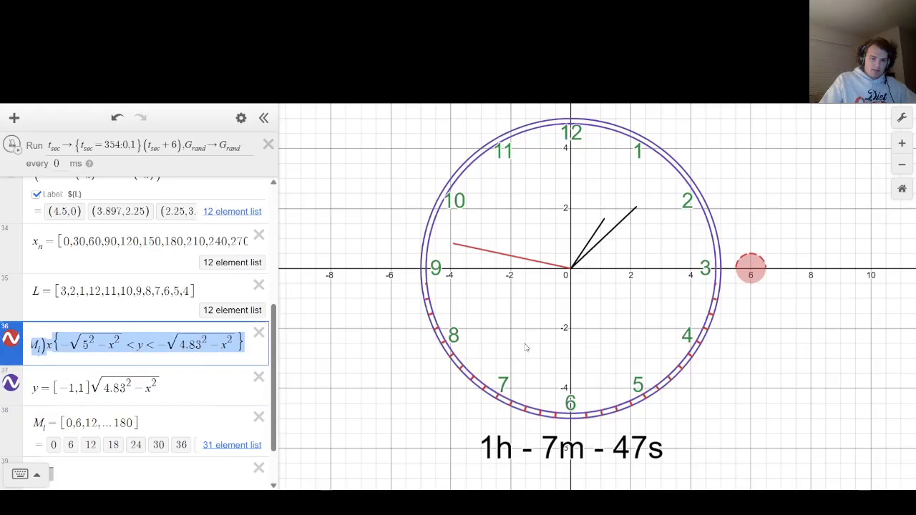
pyautogui.hotkey('ctrl', 'c')
pyautogui.press('Return')
pyautogui.hotkey('ctrl', 'v')
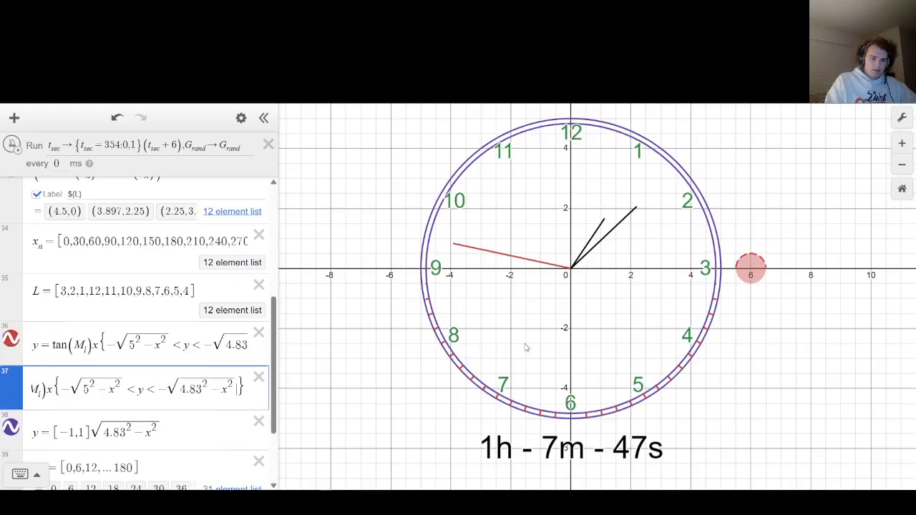
# Change the upper bound in the duplicated tangent equation's restriction to √(5^2 - x^2).
pyautogui.press('Left')
pyautogui.press('Left')
pyautogui.press('Left')
pyautogui.press('Left')
pyautogui.press('Left')
pyautogui.press('Left')
pyautogui.press('BackSpace')
pyautogui.press('BackSpace')
pyautogui.press('BackSpace')
pyautogui.press('BackSpace')
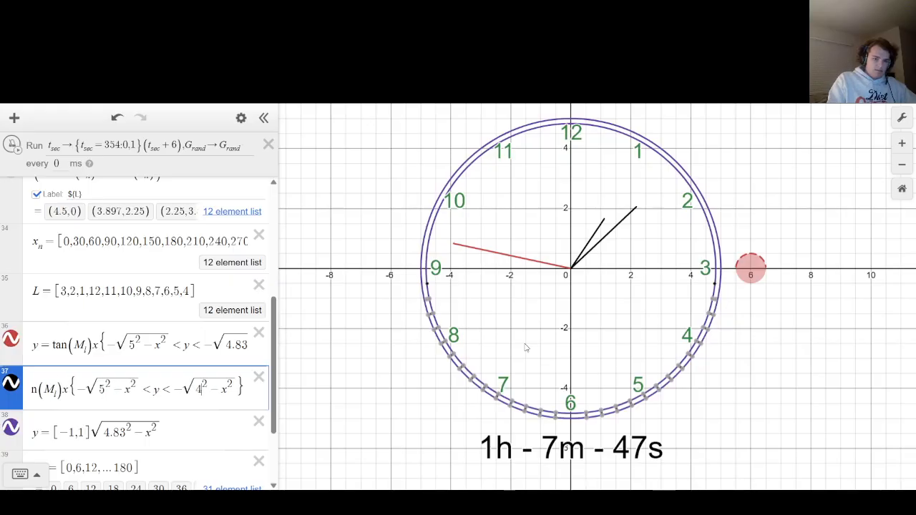
pyautogui.write('5')
pyautogui.press('Left')
pyautogui.press('Left')
pyautogui.press('BackSpace')
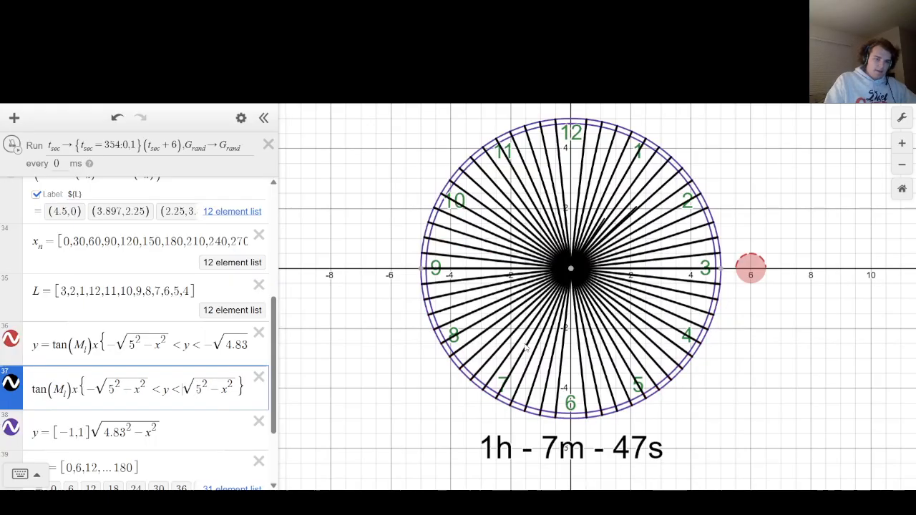
# Change the lower bound in the duplicated tangent equation's restriction to √(4.83^2 - x^2).
pyautogui.press('Left')
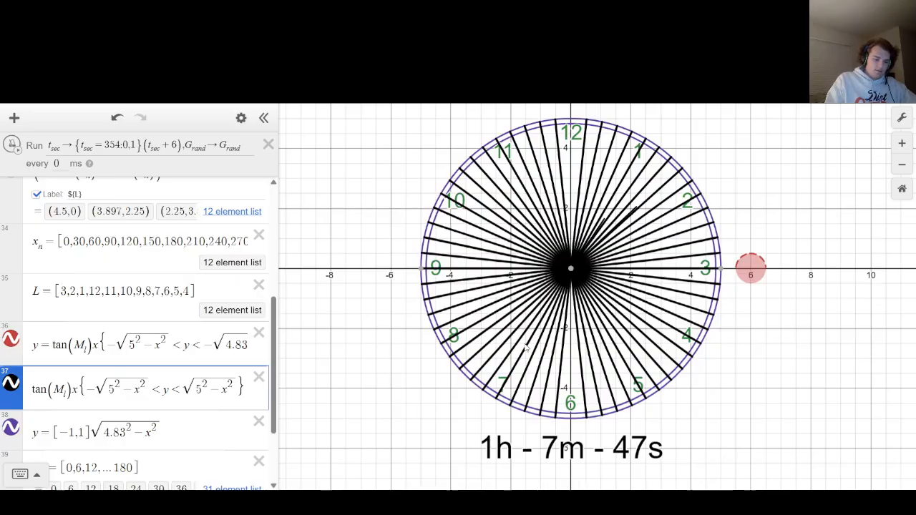
pyautogui.press('BackSpace')
pyautogui.write('4.83')
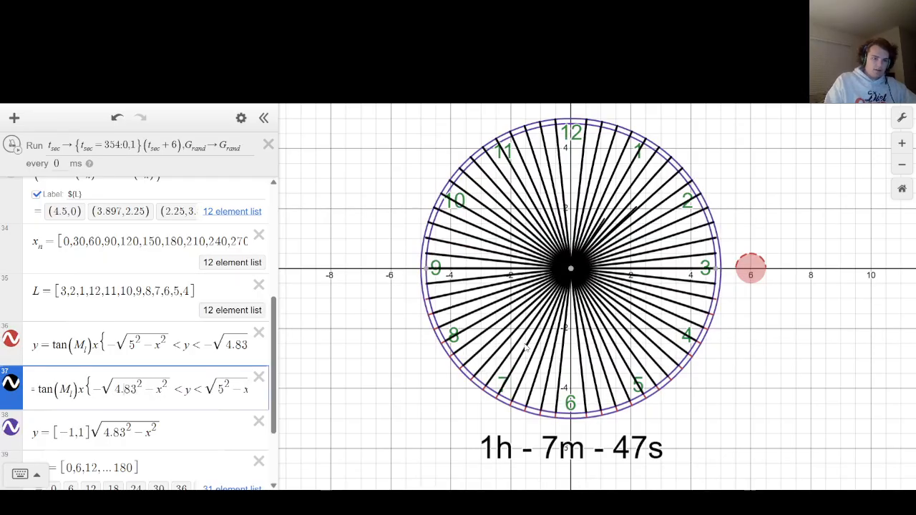
pyautogui.press('BackSpace')
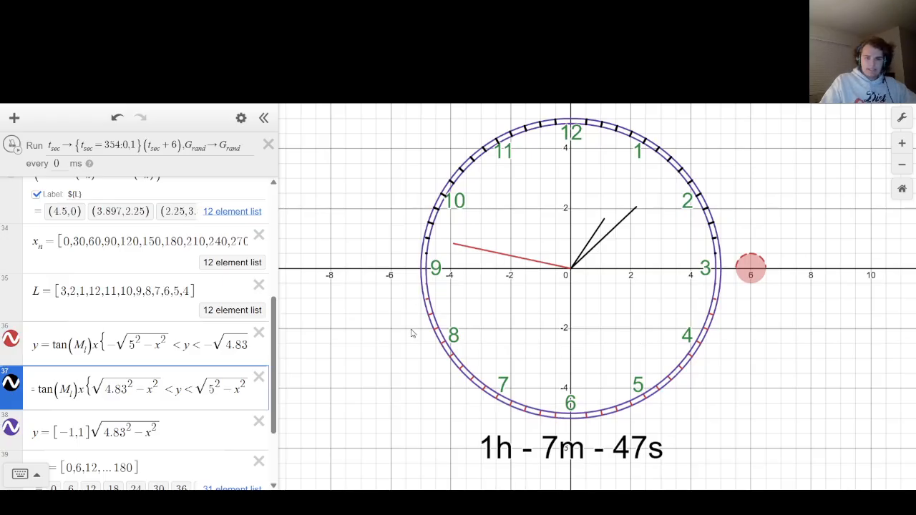
# Delete the leftover empty square-root expression and hide the inner circle y = [-1,1]√(4.83^2 - x^2).
pyautogui.click(345, 333)
pyautogui.scroll(-3, 147, 437)
pyautogui.click(69, 410)
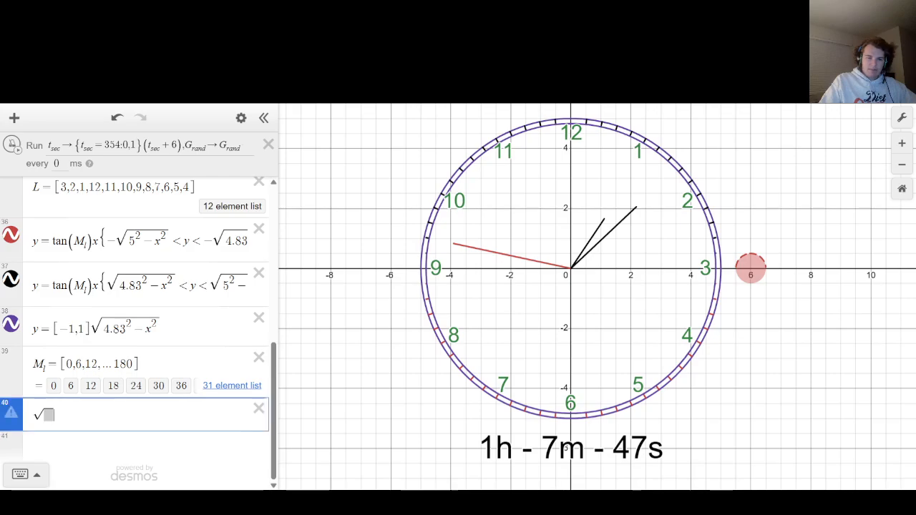
pyautogui.press('BackSpace')
pyautogui.press('BackSpace')
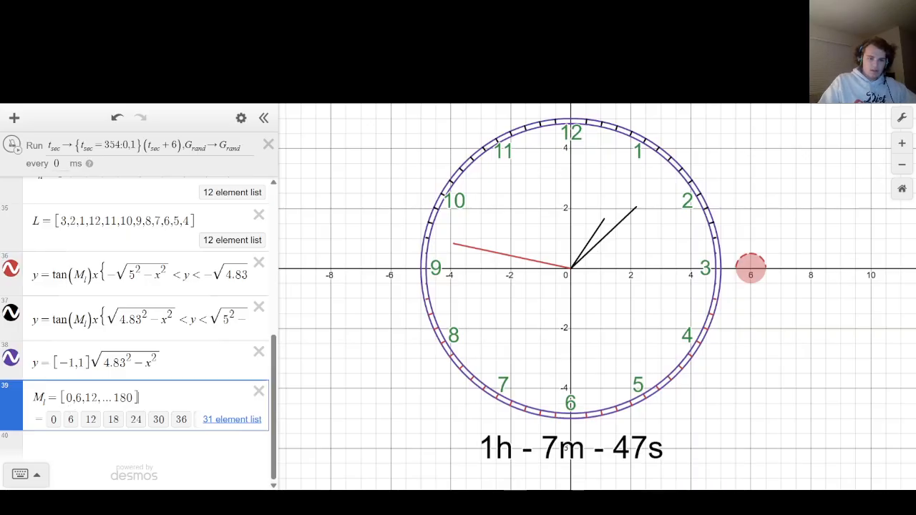
pyautogui.click(14, 362)
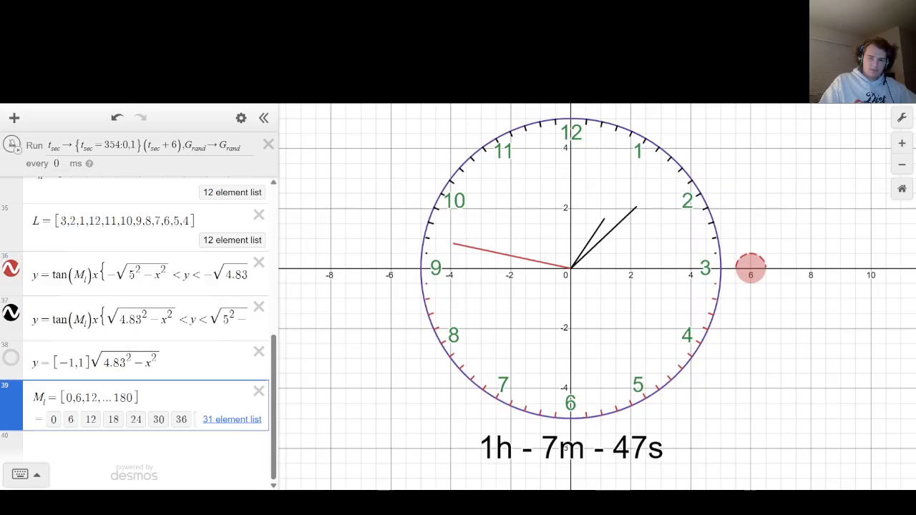
# Add the vertical line x = 0{-6 < y < 5.83} as a new expression below the M_l list.
pyautogui.click(89, 434)
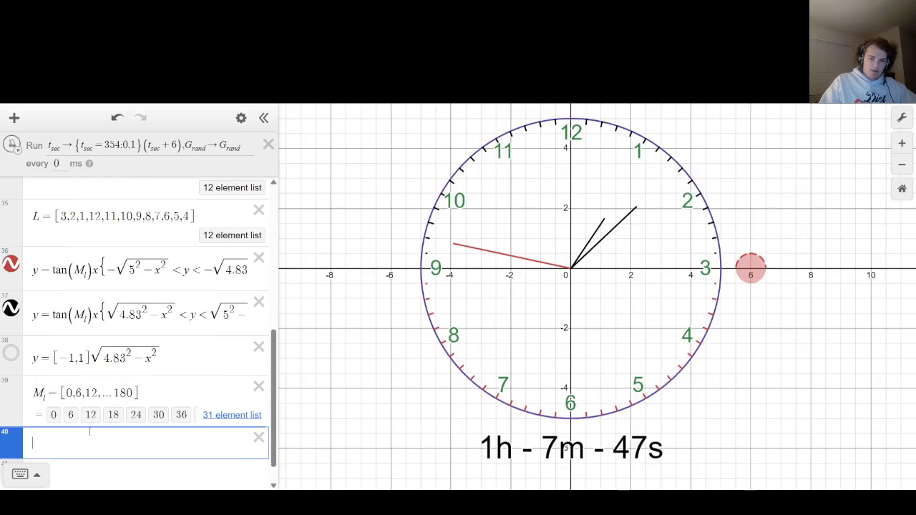
pyautogui.write('x = ')
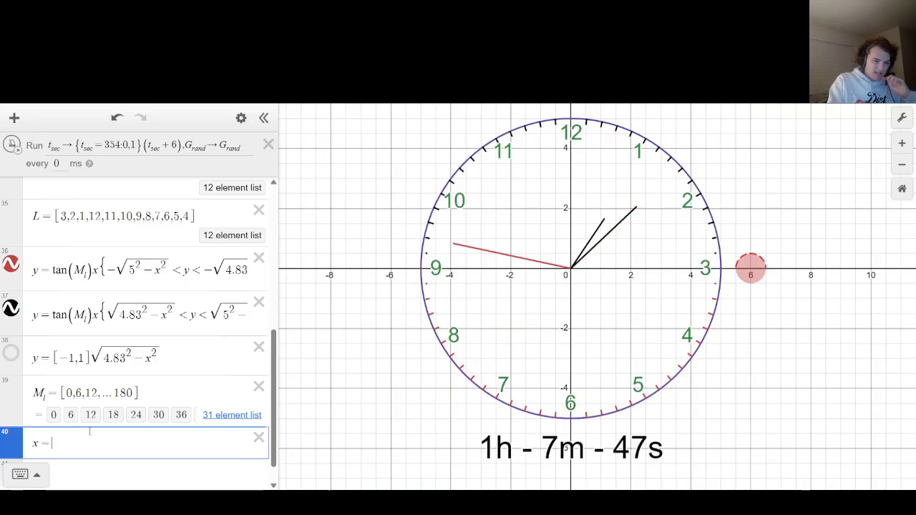
pyautogui.write('0{')
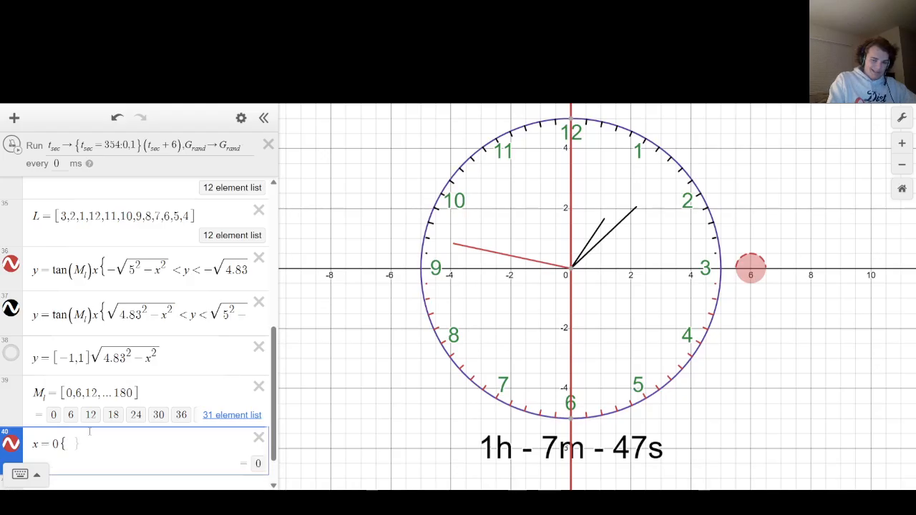
pyautogui.write('-6 < y < ')
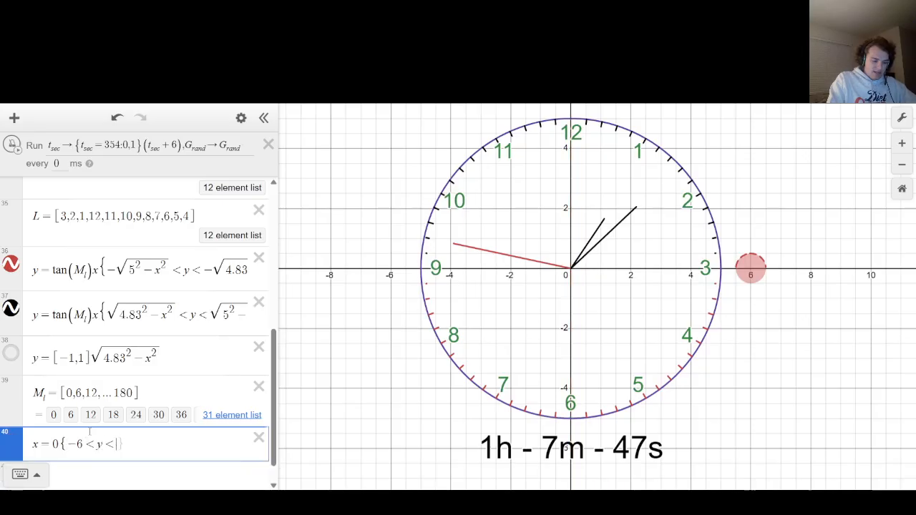
pyautogui.write('5.8')
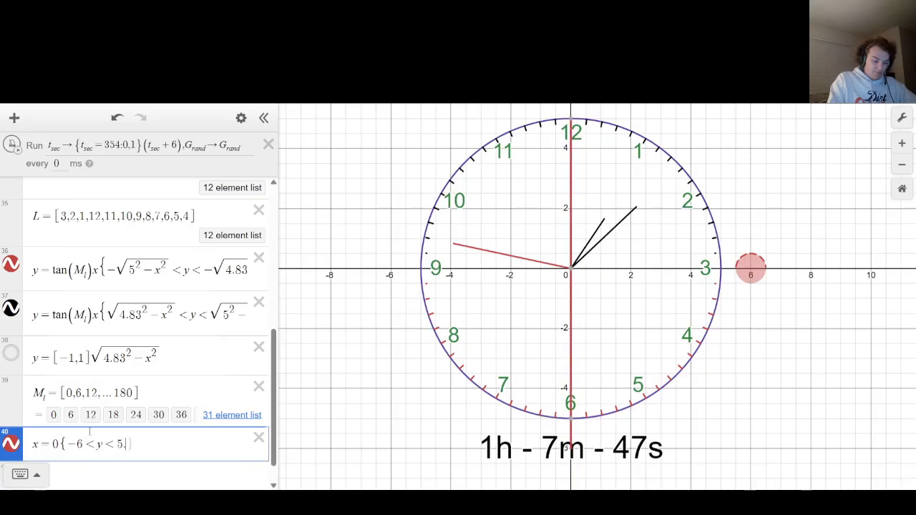
pyautogui.write('3')
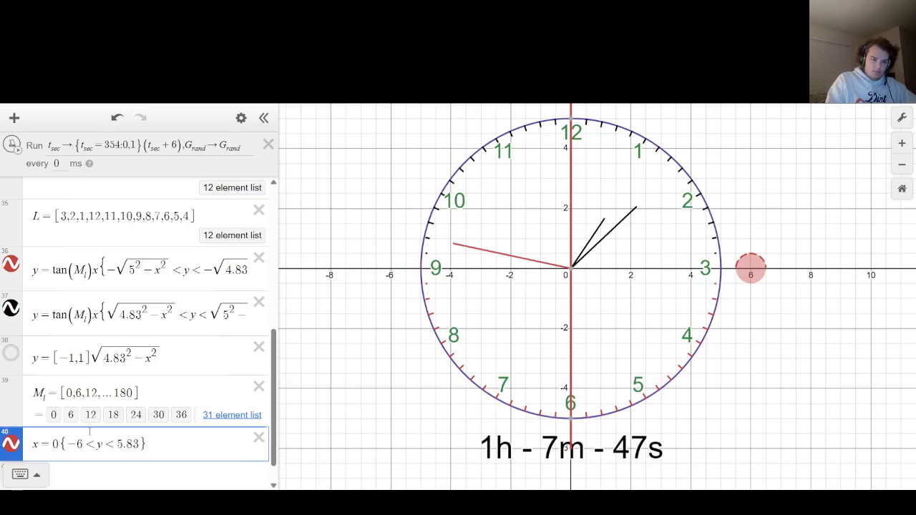
# Correct the vertical line's restriction to -5 < y < -4.83.
pyautogui.press('Left')
pyautogui.press('Left')
pyautogui.press('Left')
pyautogui.press('Left')
pyautogui.write('-')
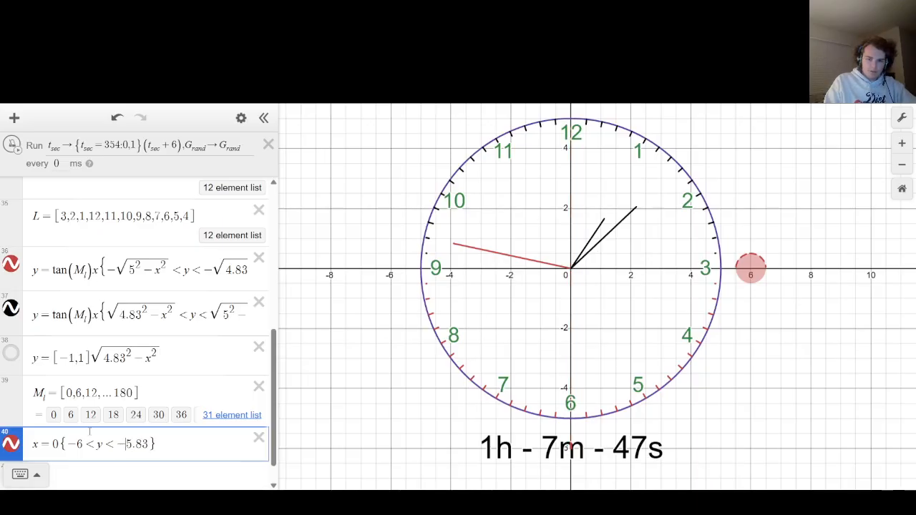
pyautogui.press('Left')
pyautogui.press('Left')
pyautogui.press('Left')
pyautogui.press('Left')
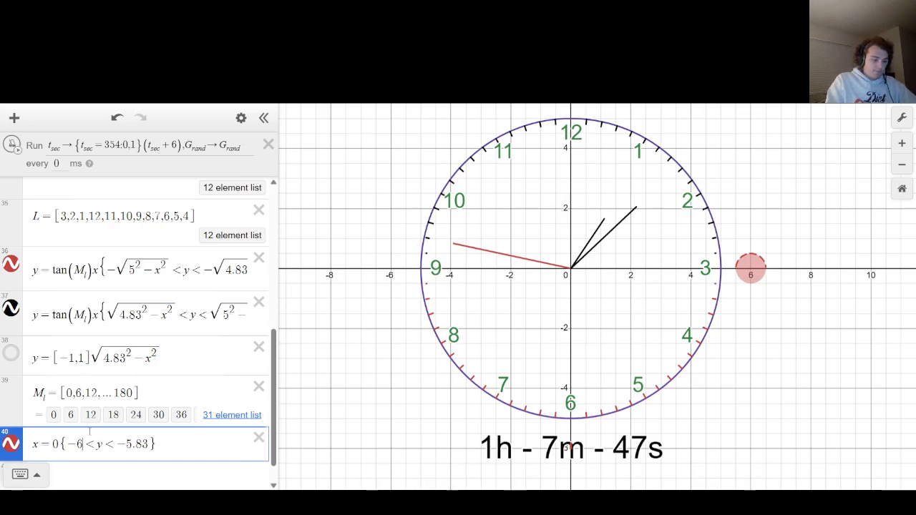
pyautogui.press('BackSpace')
pyautogui.write('4')
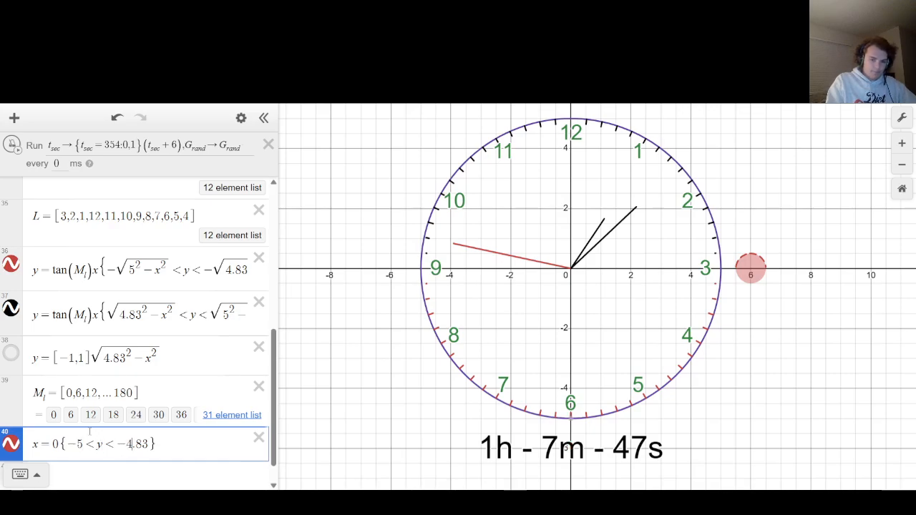
# Add three copies of x = 0{-5 < y < -4.83} as separate expressions below the original.
pyautogui.hotkey('shift', 'Left')
pyautogui.hotkey('shift', 'Left')
pyautogui.hotkey('shift', 'Left')
pyautogui.hotkey('shift', 'Left')
pyautogui.hotkey('shift', 'Left')
pyautogui.hotkey('shift', 'Left')
pyautogui.hotkey('shift', 'Left')
pyautogui.hotkey('shift', 'Left')
pyautogui.hotkey('shift', 'Left')
pyautogui.hotkey('shift', 'Left')
pyautogui.hotkey('shift', 'Left')
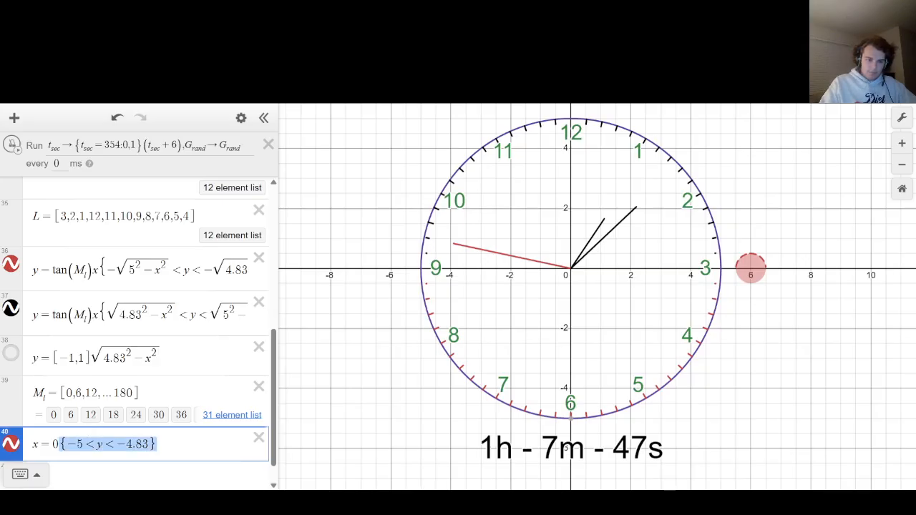
pyautogui.hotkey('ctrl', 'c')
pyautogui.press('Return')
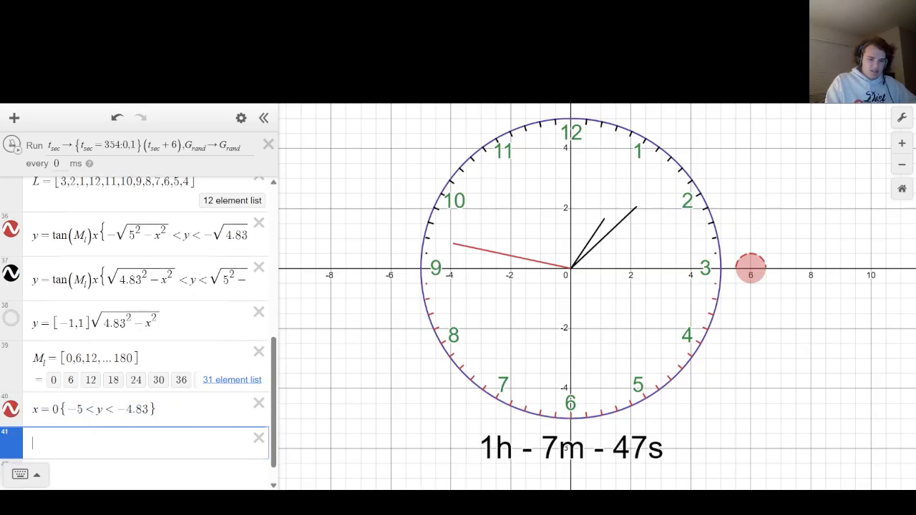
pyautogui.hotkey('ctrl', 'v')
pyautogui.press('Return')
pyautogui.hotkey('ctrl', 'v')
pyautogui.hotkey('ctrl', 'v')
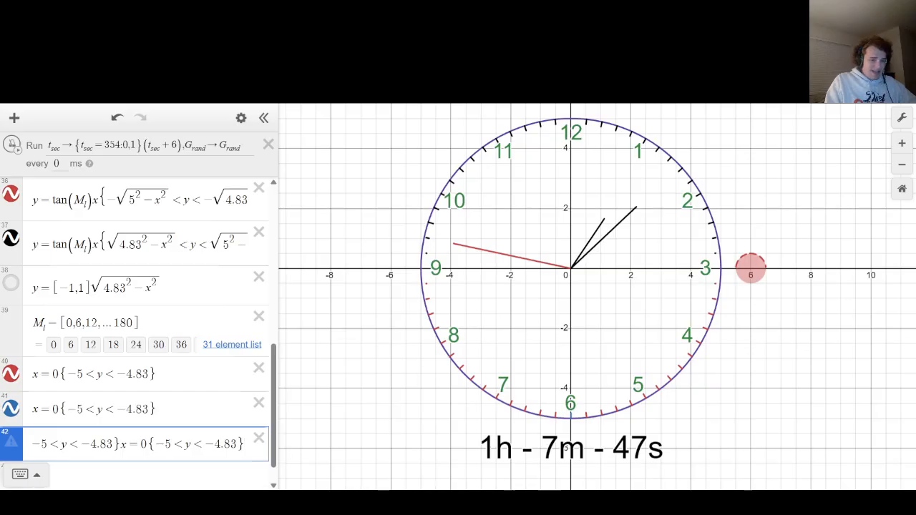
pyautogui.hotkey('ctrl', 'z')
pyautogui.press('Return')
pyautogui.hotkey('ctrl', 'v')
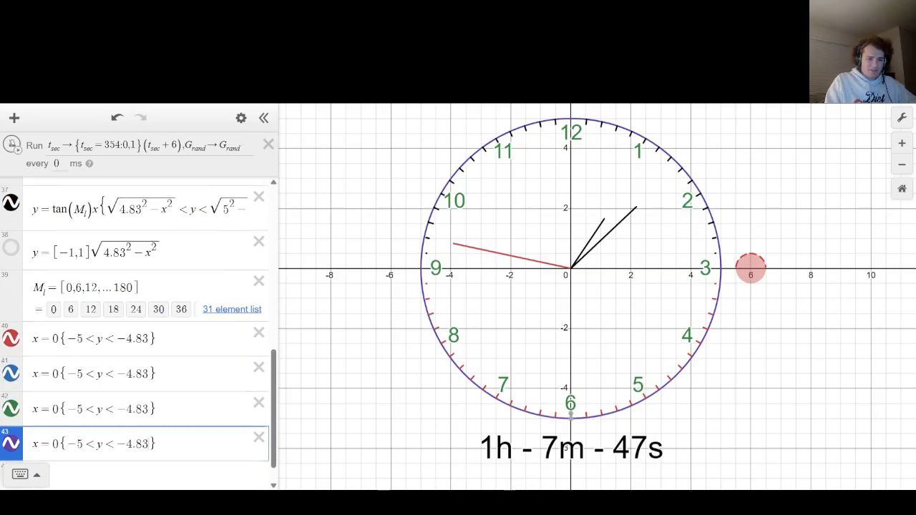
# Change the left side of the last two copied line equations from x to y, giving y = 0.
pyautogui.press('Up')
pyautogui.press('Up')
pyautogui.press('Up')
pyautogui.press('Down')
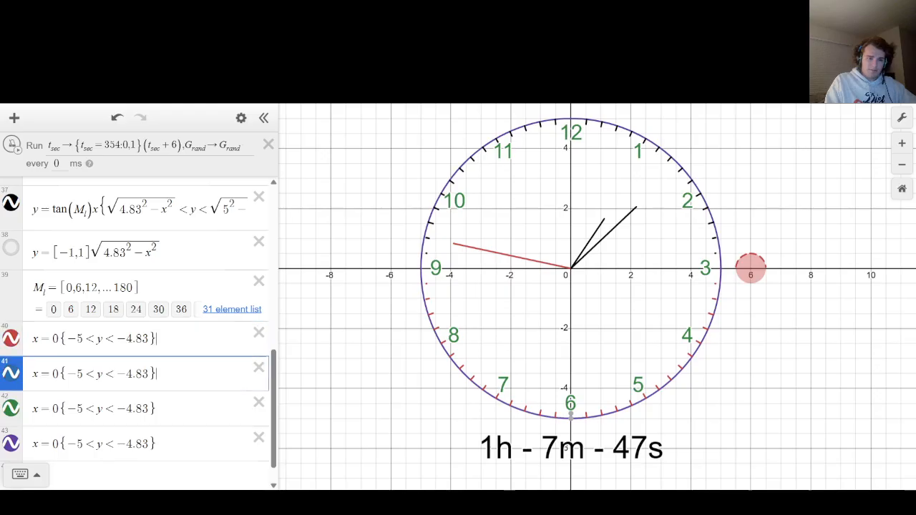
pyautogui.press('Down')
pyautogui.press('Down')
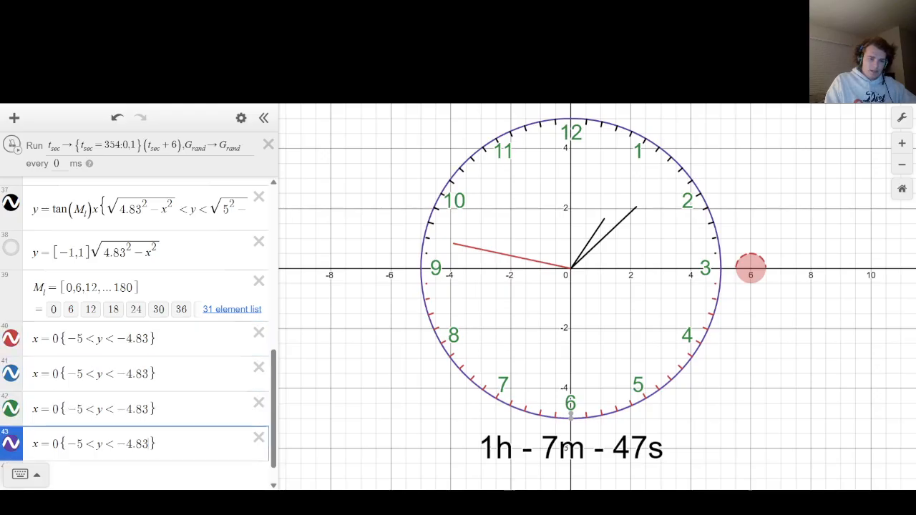
pyautogui.press('BackSpace')
pyautogui.write('y')
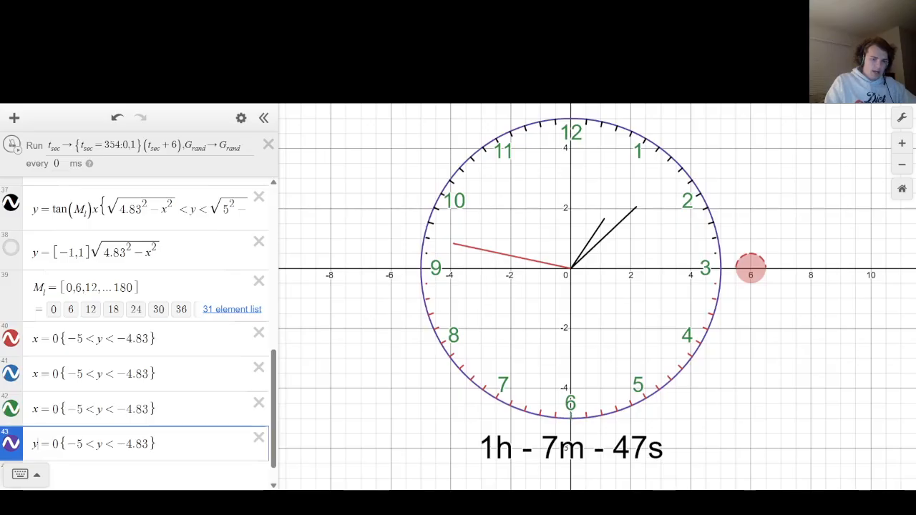
pyautogui.press('Up')
pyautogui.press('BackSpace')
pyautogui.write('y')
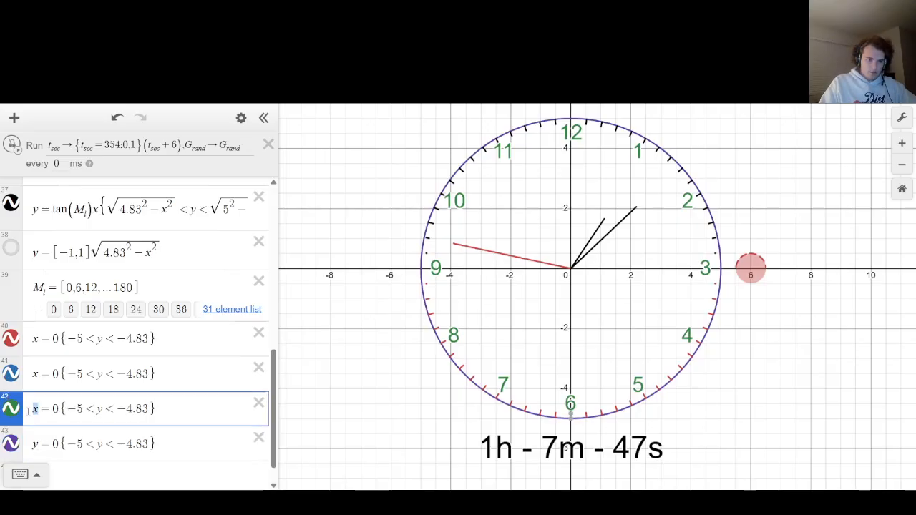
# Change the restriction variable to x in both y = 0 equations, giving -5 < x < -4.83.
pyautogui.click(79, 406)
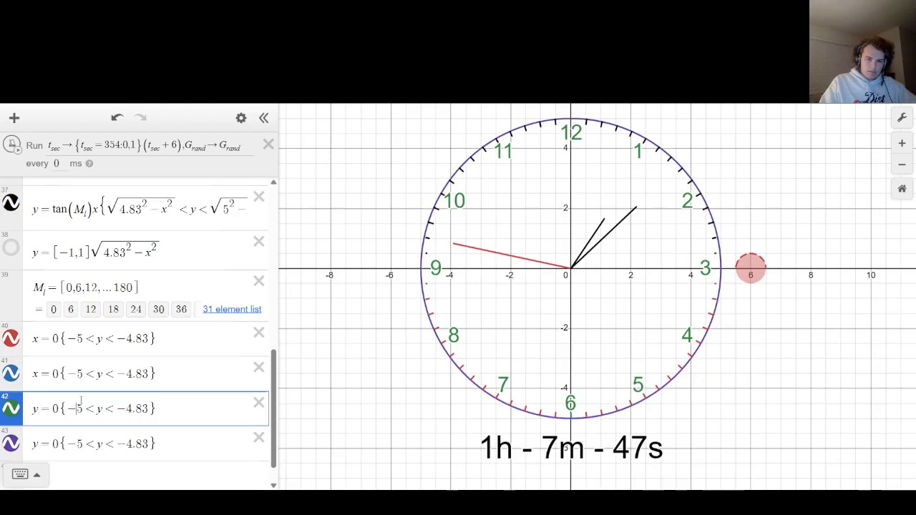
pyautogui.press('Right')
pyautogui.doubleClick(99, 408)
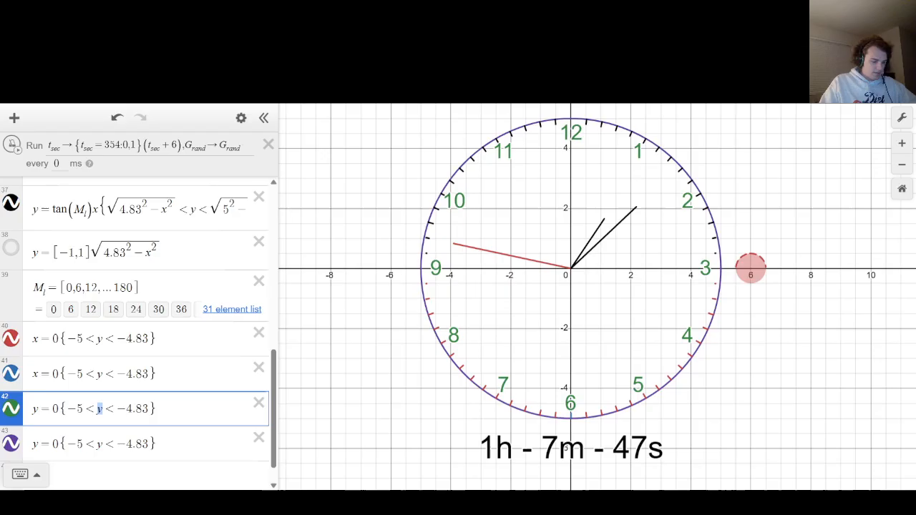
pyautogui.write('x')
pyautogui.doubleClick(100, 444)
pyautogui.write('x')
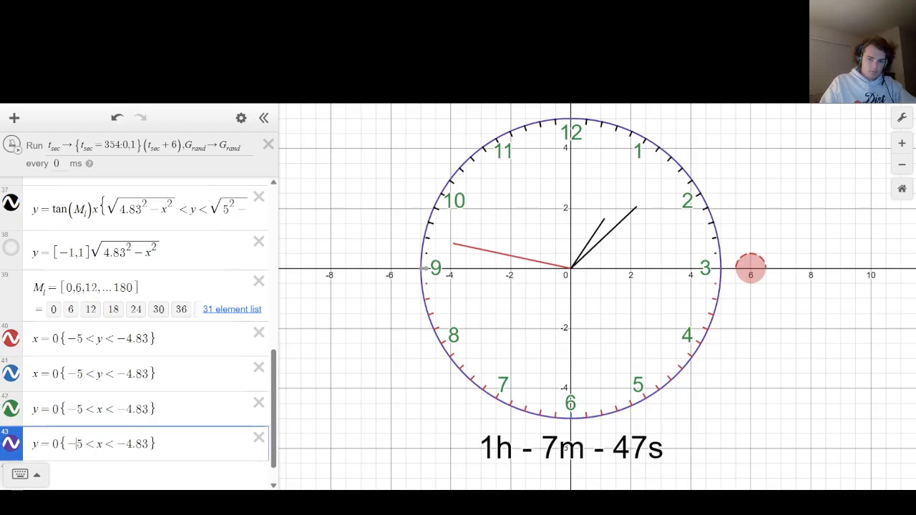
# Change the restriction of the last y = 0 equation to 4.83 < x < 5.
pyautogui.press('Right')
pyautogui.hotkey('shift', 'Left')
pyautogui.hotkey('shift', 'Left')
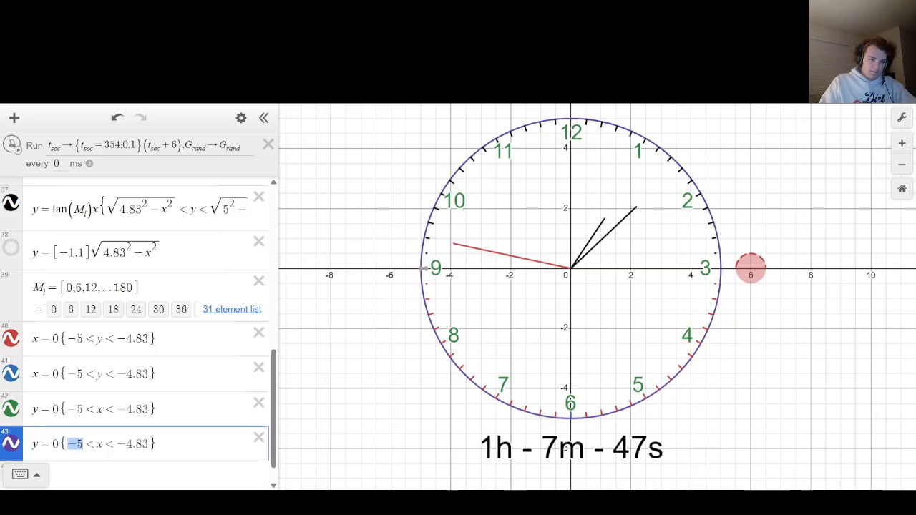
pyautogui.write('4.83')
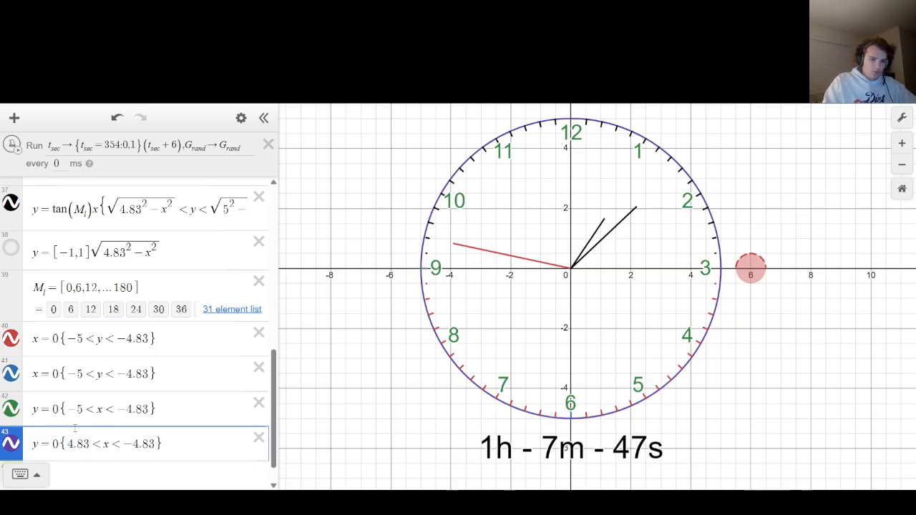
pyautogui.press('Return')
pyautogui.press('Up')
pyautogui.press('BackSpace')
pyautogui.press('BackSpace')
pyautogui.press('BackSpace')
pyautogui.press('BackSpace')
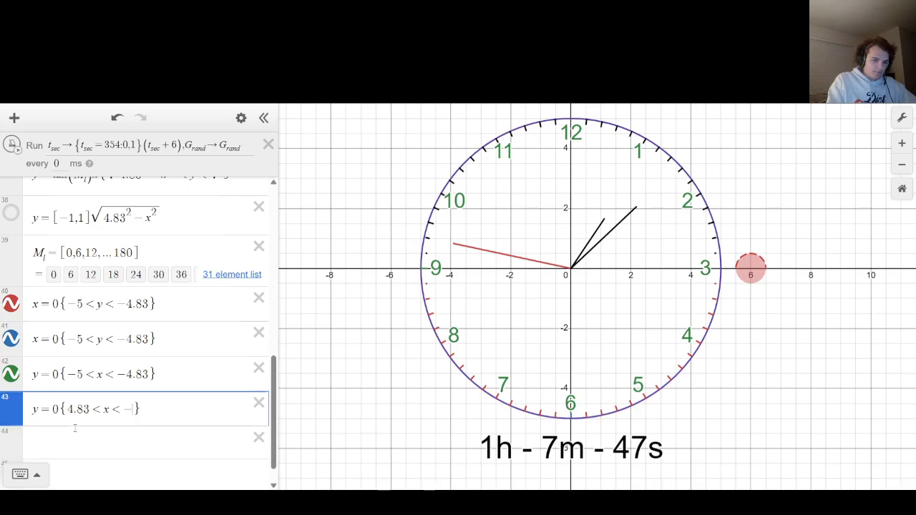
pyautogui.write('5')
pyautogui.press('Left')
pyautogui.press('BackSpace')
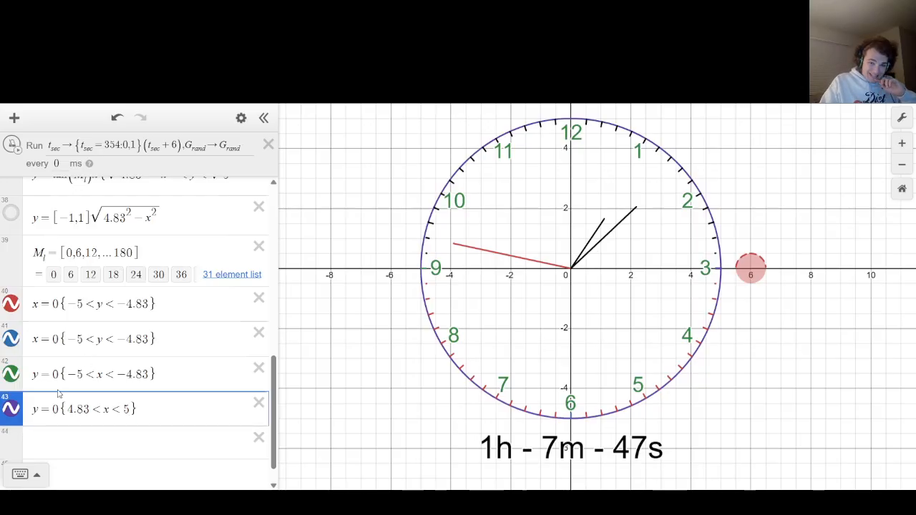
# Recolor all four separate tick lines, the two x = 0 and two y = 0 equations, black.
pyautogui.press('Up')
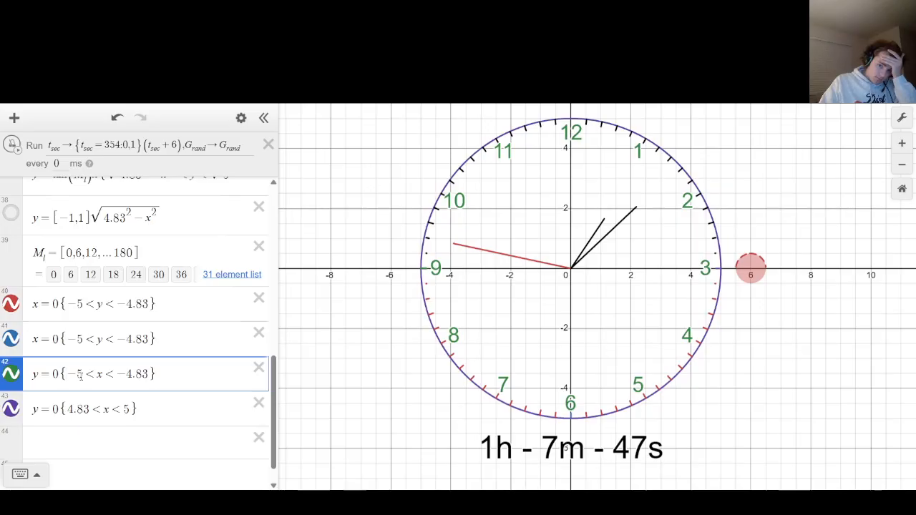
pyautogui.click(13, 382)
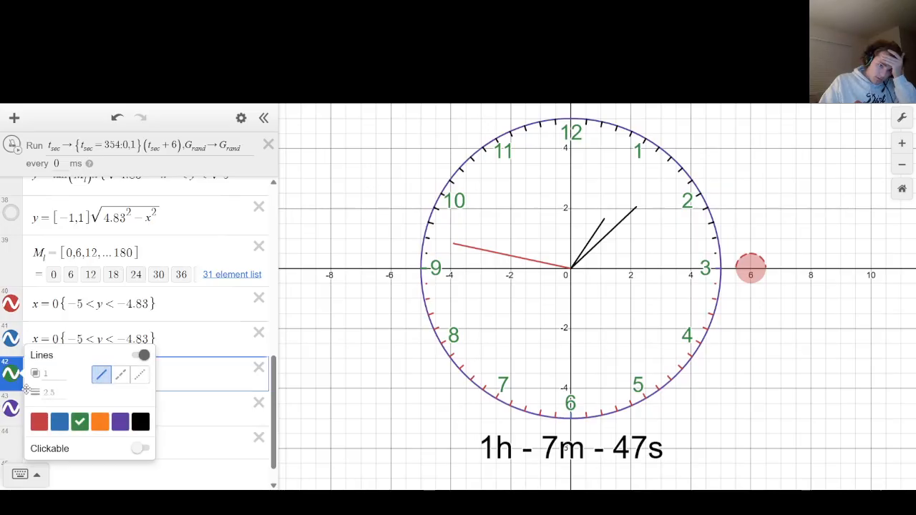
pyautogui.click(141, 423)
pyautogui.click(11, 408)
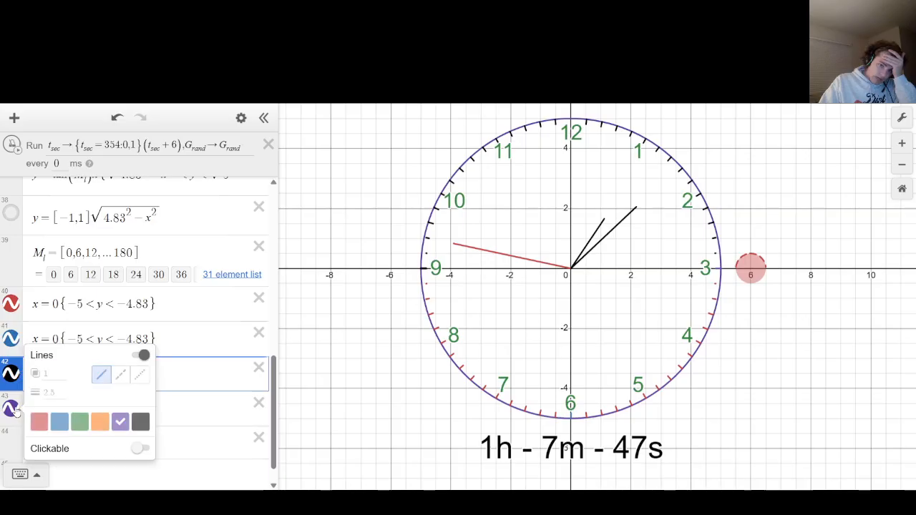
pyautogui.click(138, 424)
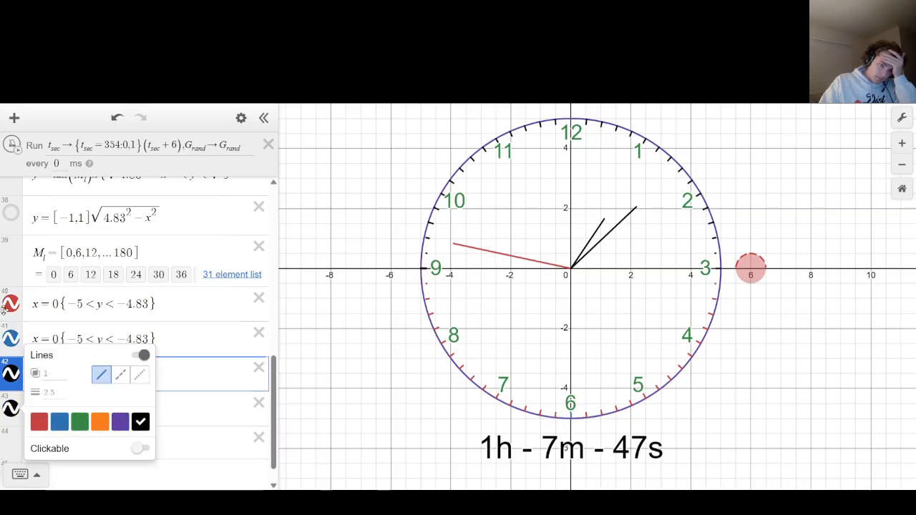
pyautogui.click(11, 304)
pyautogui.click(141, 369)
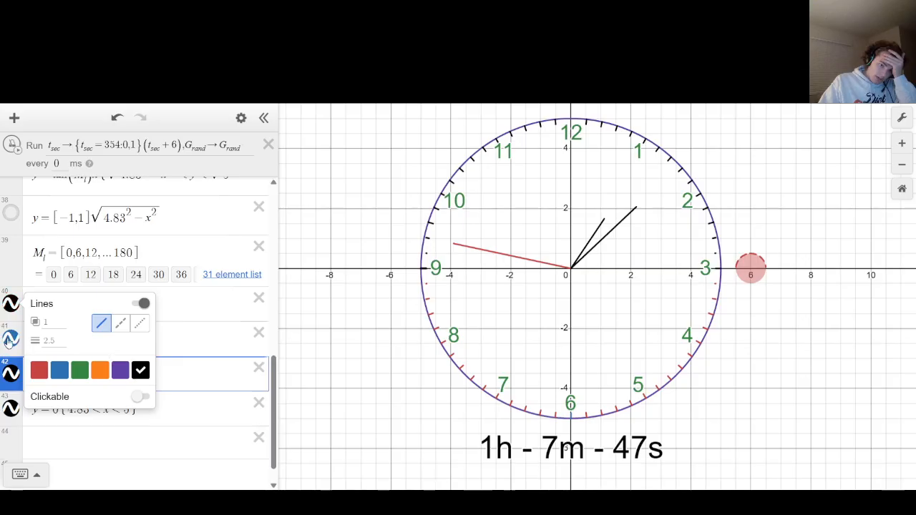
pyautogui.click(10, 339)
pyautogui.click(10, 340)
pyautogui.click(140, 406)
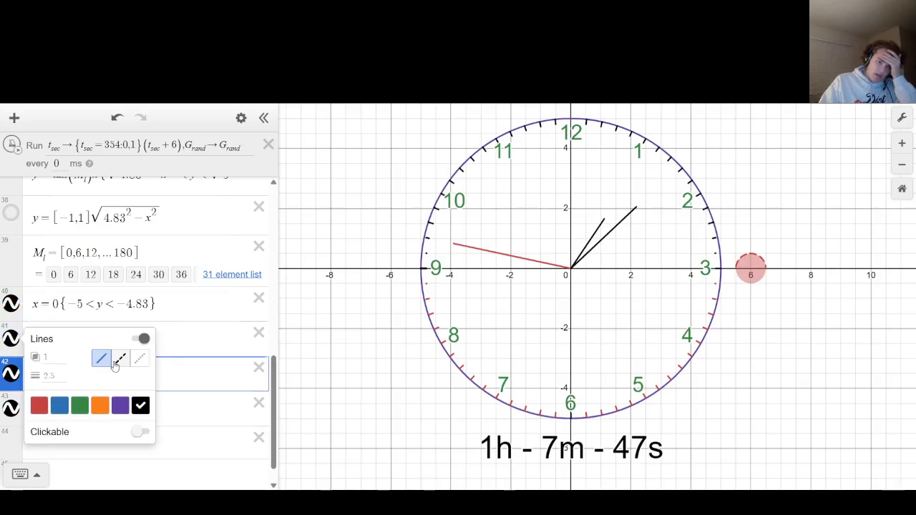
# Change the restriction of the second x = 0 equation to 4.83 < y < 5.
pyautogui.click(77, 342)
pyautogui.doubleClick(78, 340)
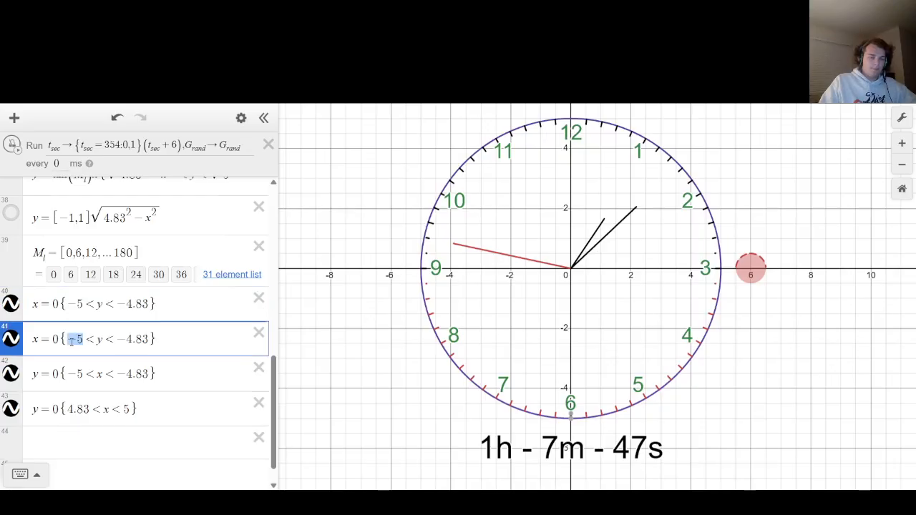
pyautogui.write('4.83')
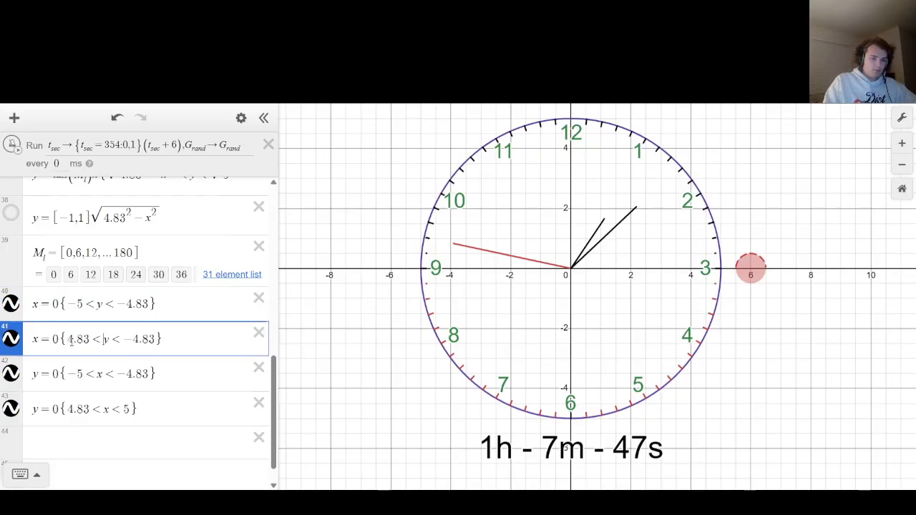
pyautogui.press('End')
pyautogui.press('BackSpace')
pyautogui.press('BackSpace')
pyautogui.press('BackSpace')
pyautogui.press('BackSpace')
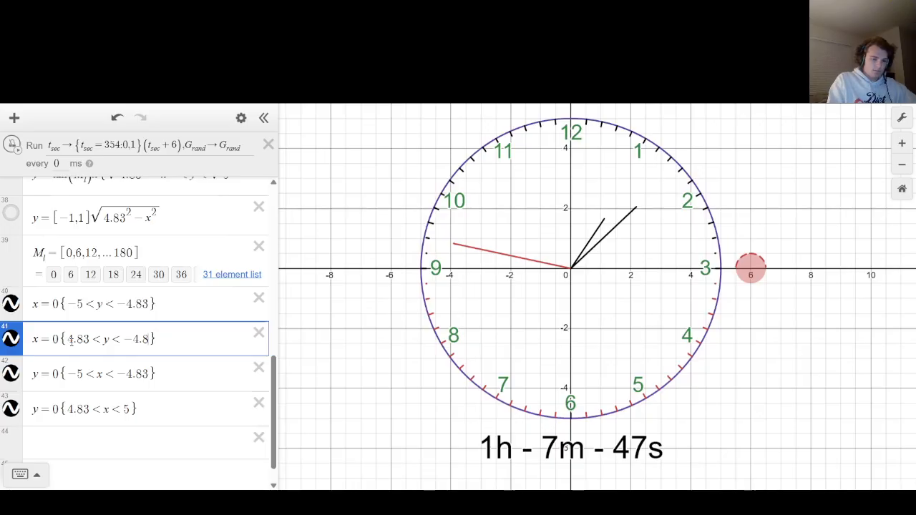
pyautogui.press('BackSpace')
pyautogui.write('5')
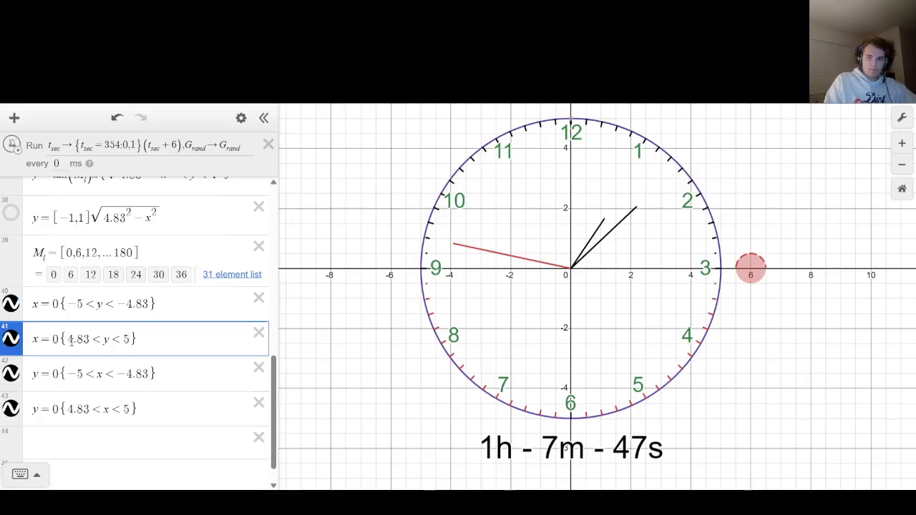
pyautogui.click(335, 307)
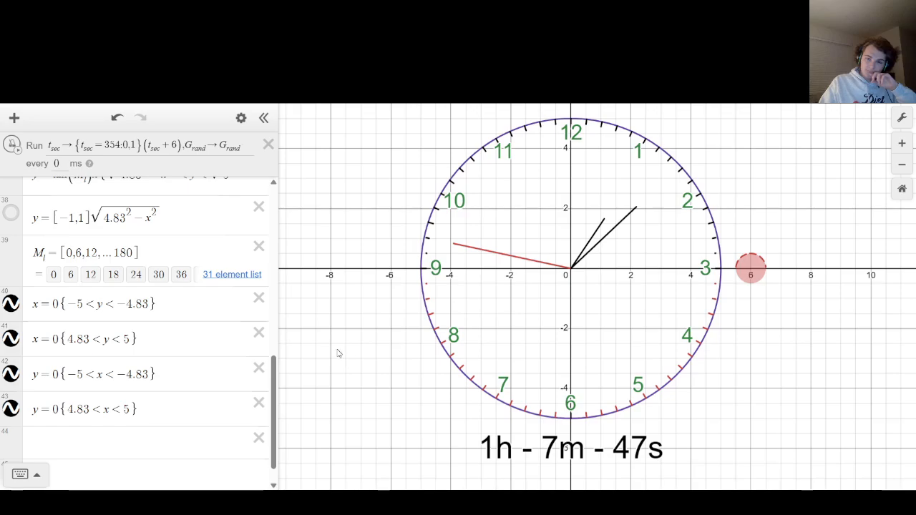
# Create a folder named Tick Marks directly below the Contingency Arm folder.
pyautogui.scroll(5, 127, 342)
pyautogui.scroll(-5, 127, 342)
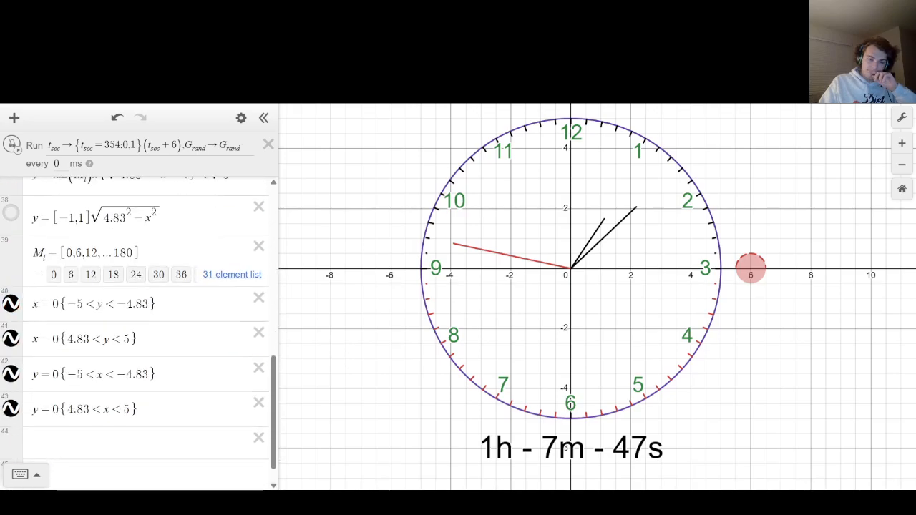
pyautogui.scroll(5, 143, 344)
pyautogui.click(147, 219)
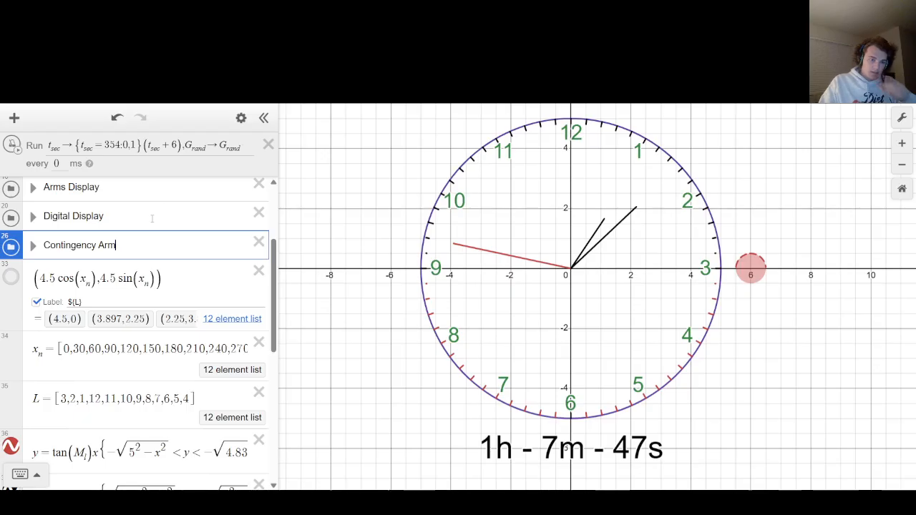
pyautogui.press('Return')
pyautogui.write('folde')
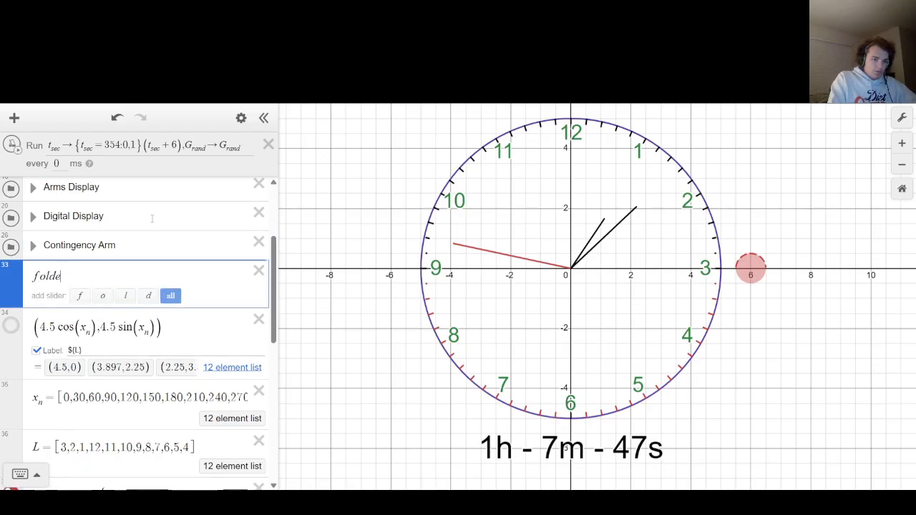
pyautogui.write('rTick Marks')
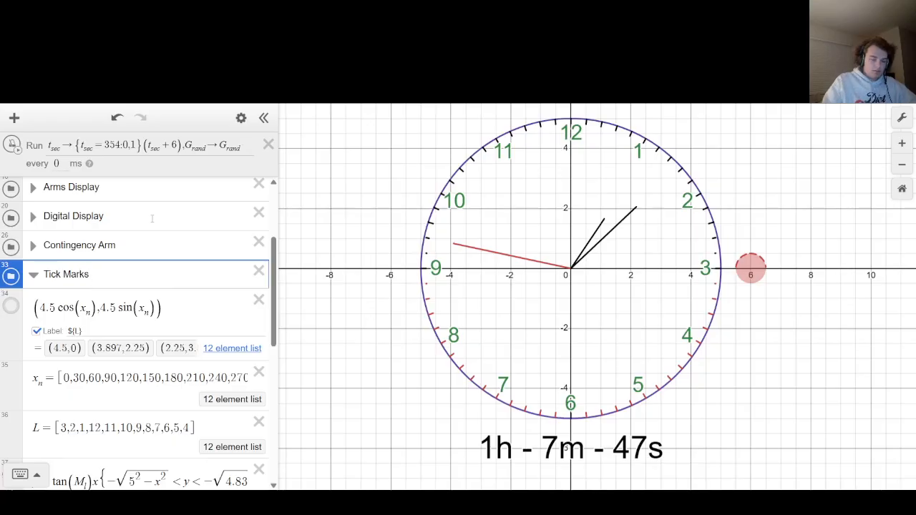
# Move the labeled 4.5 cos/sin point expression into the Tick Marks folder and rename the folder Tick Marks & Numbers.
pyautogui.moveTo(14, 314); pyautogui.dragTo(16, 306)
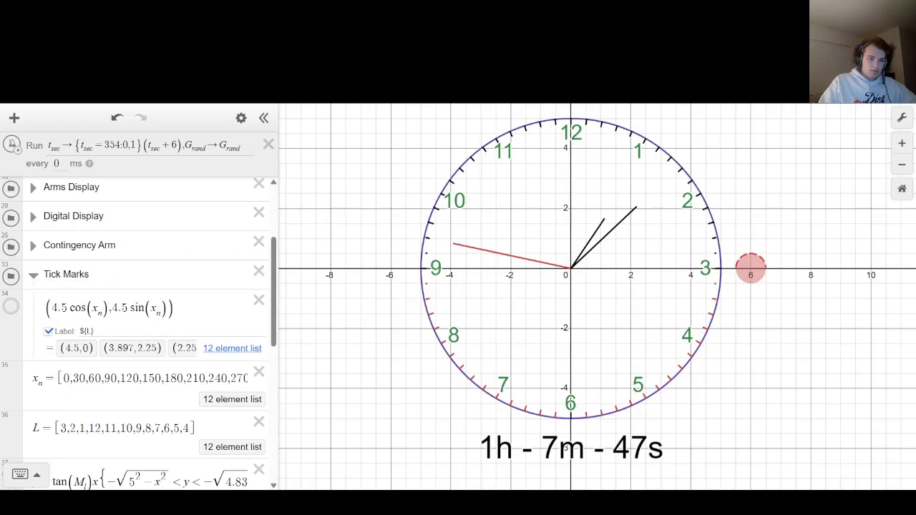
pyautogui.click(125, 277)
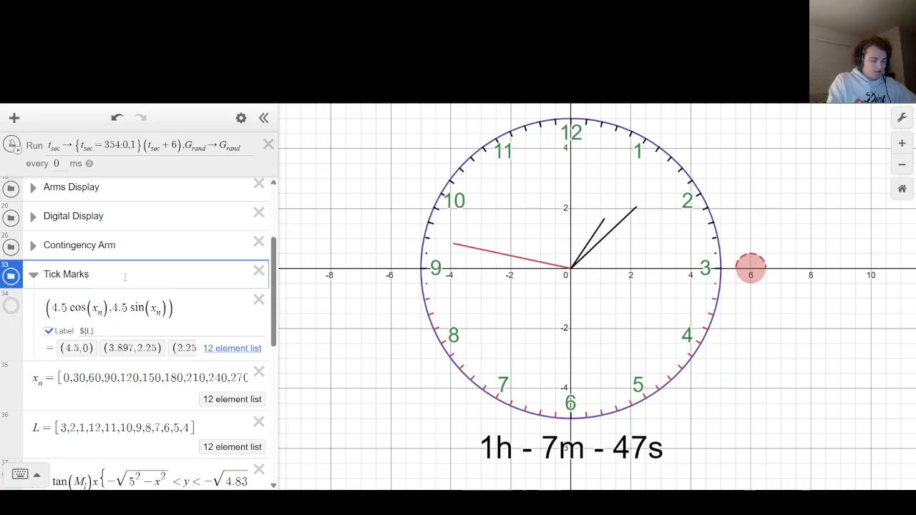
pyautogui.write('& Numbers')
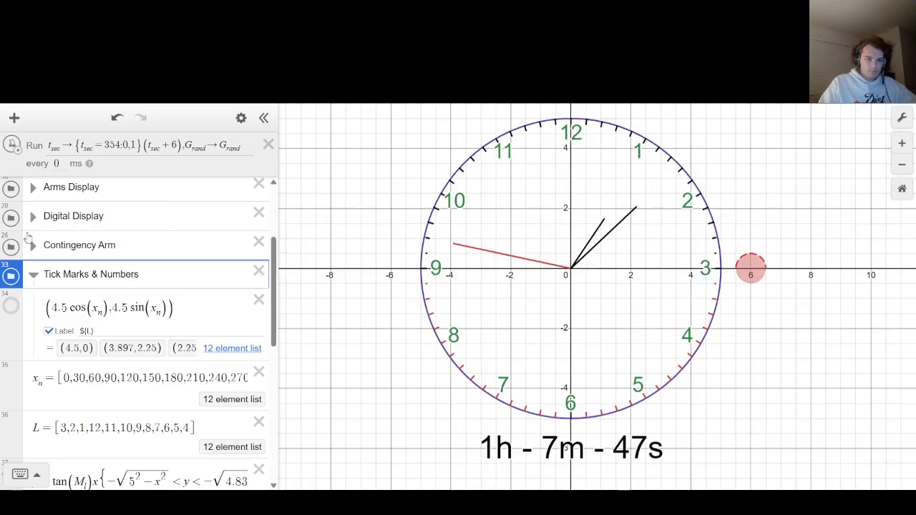
# Move the x_n and L lists into the Tick Marks & Numbers folder.
pyautogui.scroll(-2, 15, 275)
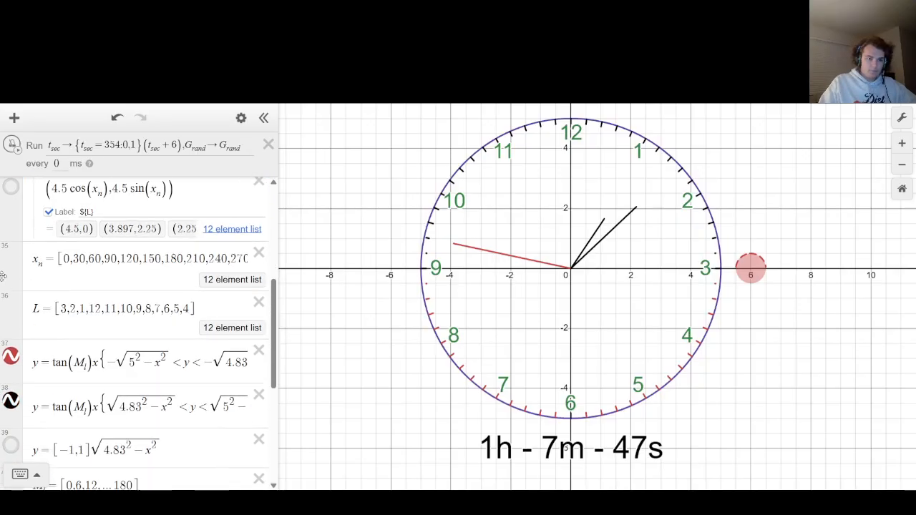
pyautogui.moveTo(16, 283); pyautogui.dragTo(16, 274)
pyautogui.moveTo(12, 310); pyautogui.dragTo(14, 303)
# Move the remaining tick mark equations and the M_l list into the Tick Marks & Numbers folder, and collapse it.
pyautogui.scroll(-2, 13, 304)
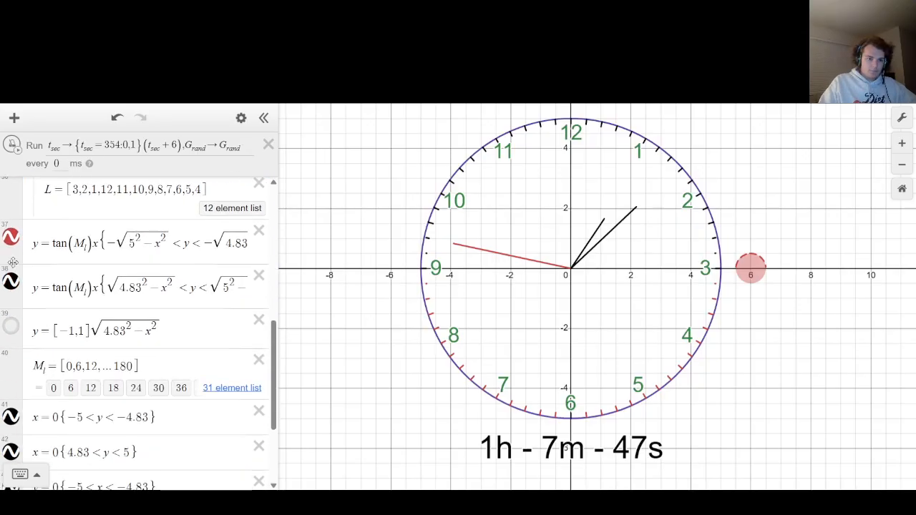
pyautogui.moveTo(15, 256); pyautogui.dragTo(15, 252)
pyautogui.moveTo(6, 296); pyautogui.dragTo(7, 288)
pyautogui.moveTo(9, 340)
pyautogui.mouseDown()
pyautogui.moveTo(7, 280)
pyautogui.moveTo(9, 341)
pyautogui.mouseUp()
pyautogui.scroll(-1, 11, 315)
pyautogui.scroll(-2, 10, 302)
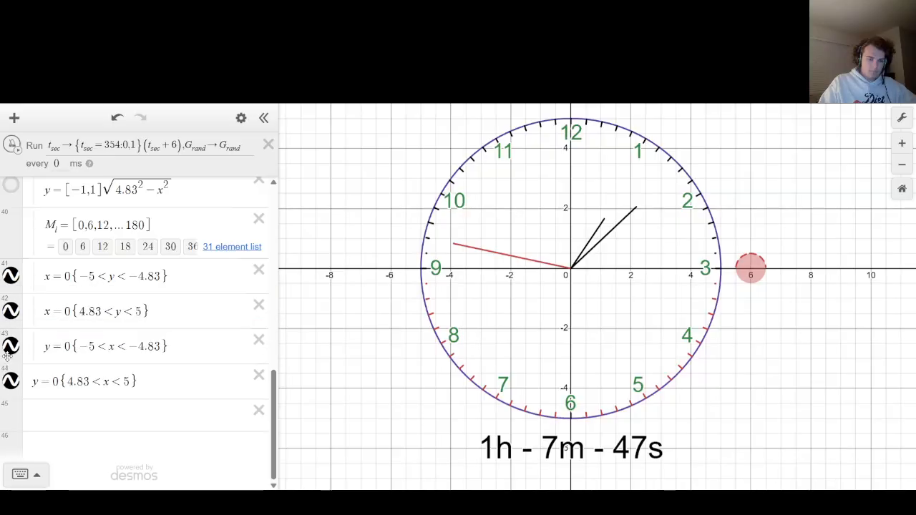
pyautogui.moveTo(8, 386); pyautogui.dragTo(8, 380)
pyautogui.scroll(7, 10, 347)
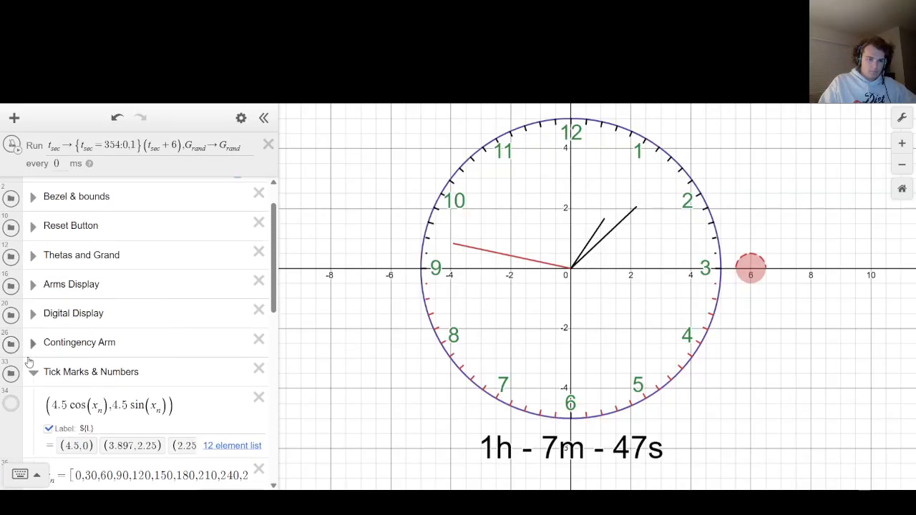
pyautogui.click(33, 373)
pyautogui.scroll(1, 33, 358)
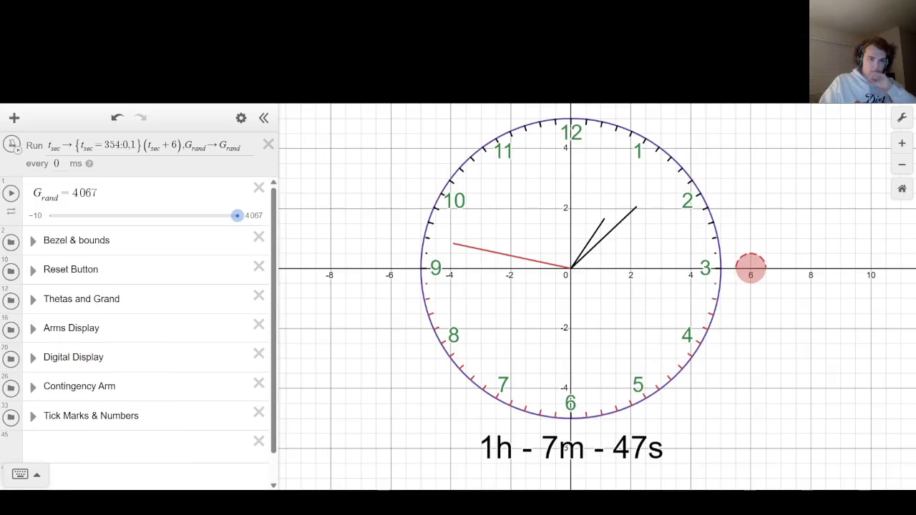
# Set the ticker interval to 1000 ms and test-run the clock, stopping it at the end.
pyautogui.click(11, 143)
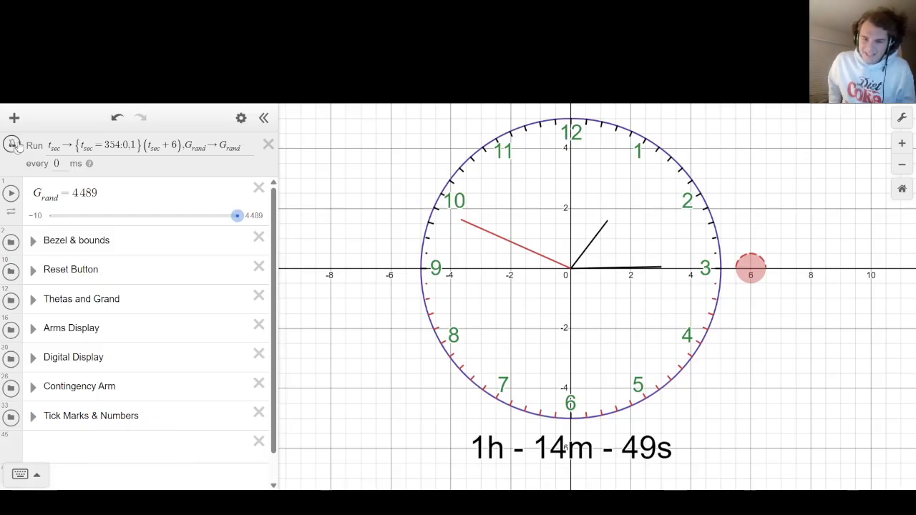
pyautogui.click(57, 163)
pyautogui.write('10')
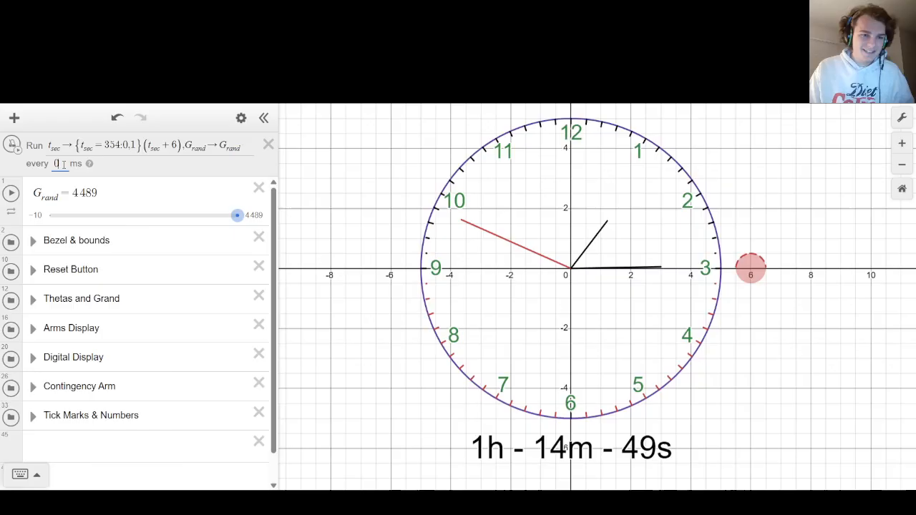
pyautogui.write('00')
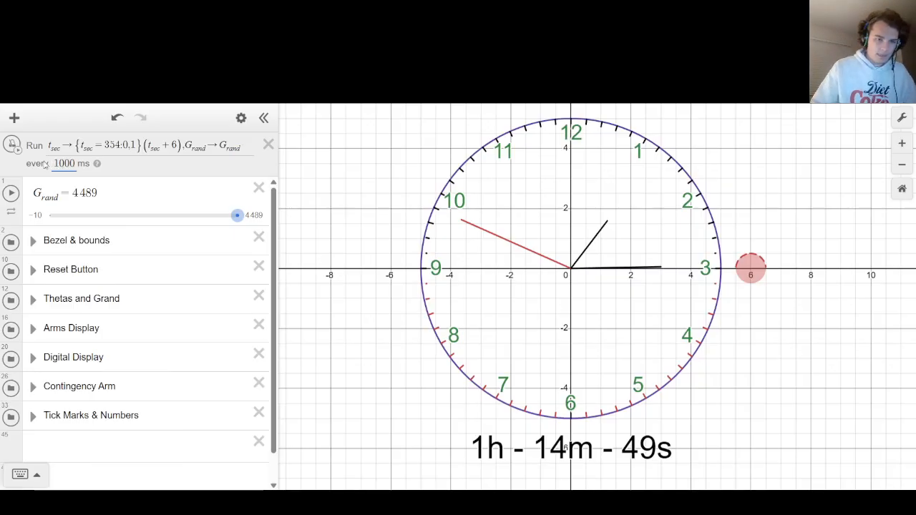
pyautogui.click(13, 144)
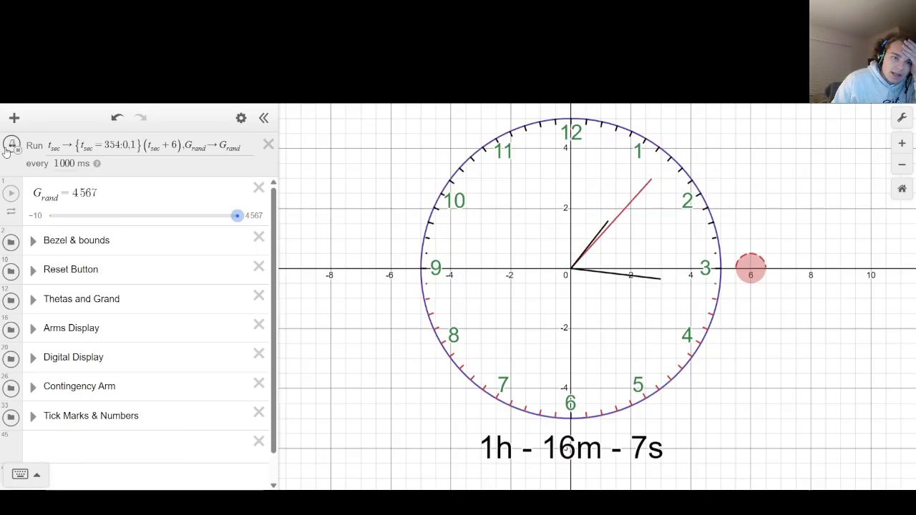
pyautogui.click(7, 152)
# Review the G_rand → G_rand + 1 update at the end of the ticker action.
pyautogui.click(51, 443)
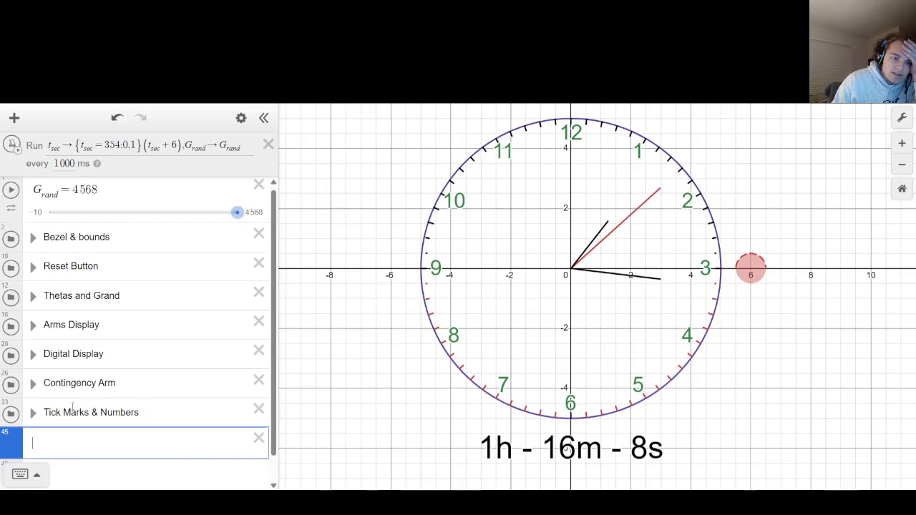
pyautogui.scroll(-1, 72, 406)
pyautogui.scroll(1, 61, 373)
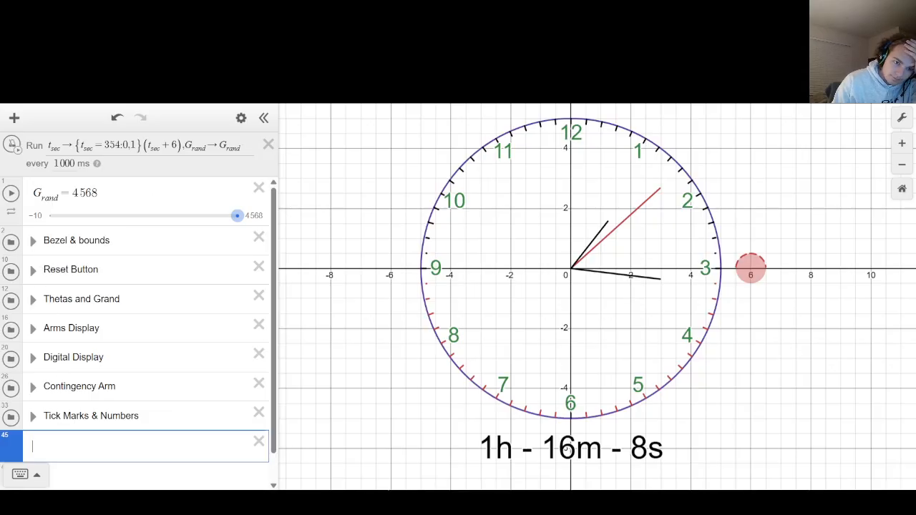
pyautogui.moveTo(191, 146); pyautogui.dragTo(290, 147)
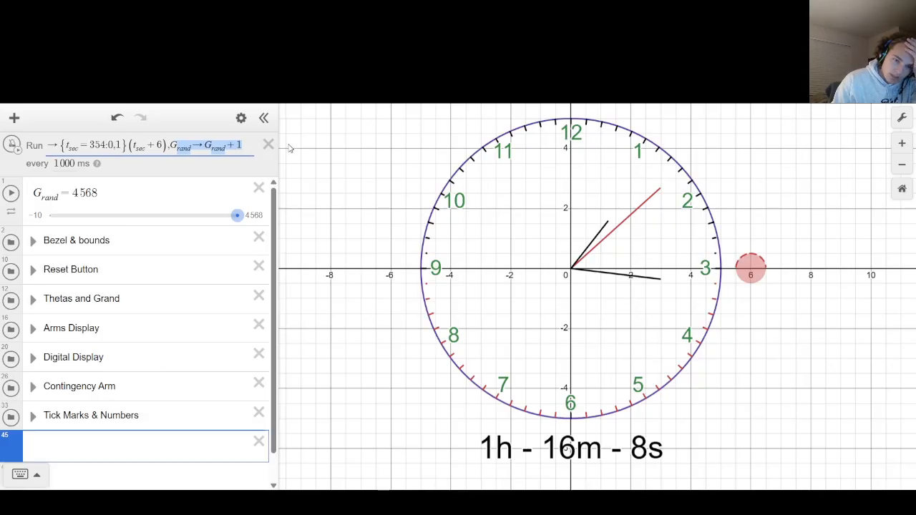
pyautogui.click(207, 145)
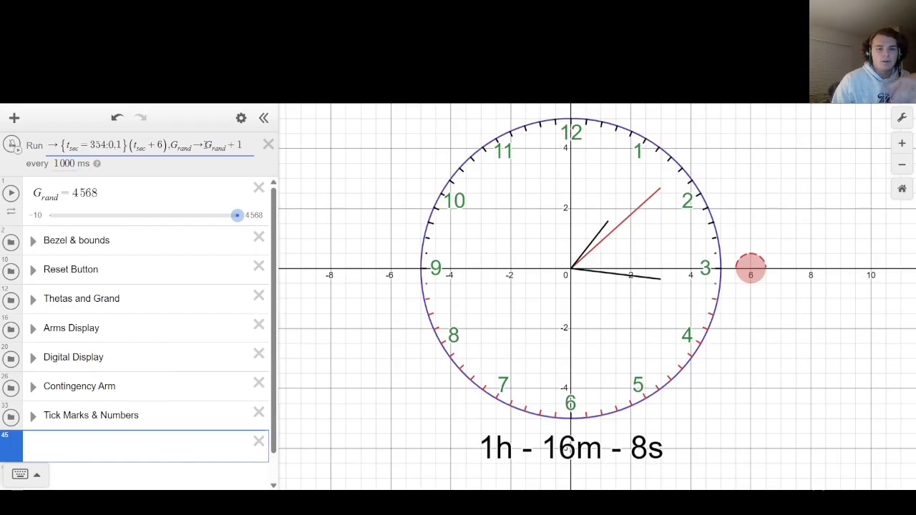
# Enter a piecewise condition in the empty expression line that checks whether G_rand = 43200.
pyautogui.click(120, 437)
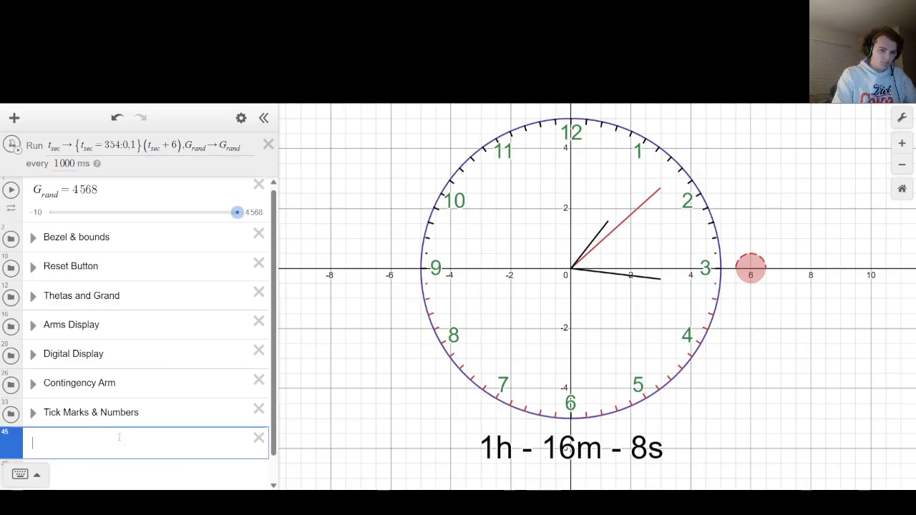
pyautogui.write('G_rand')
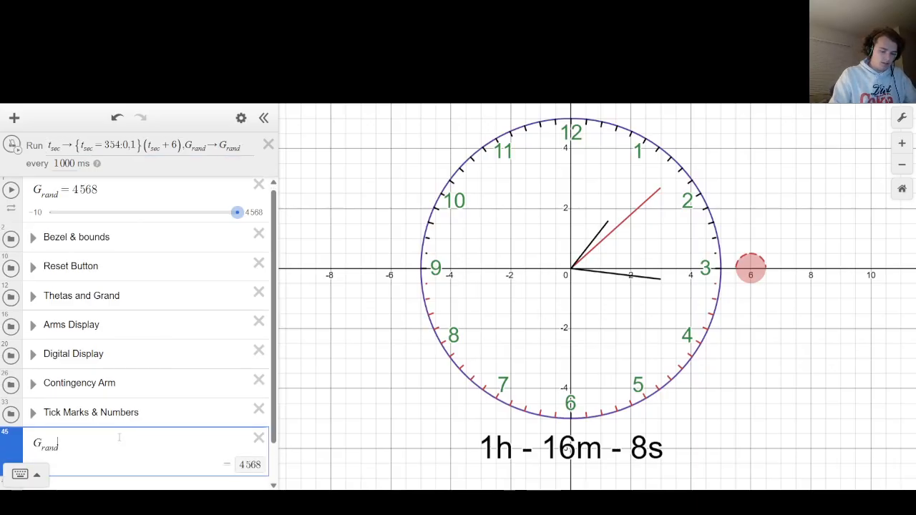
pyautogui.press('BackSpace')
pyautogui.write('d=[')
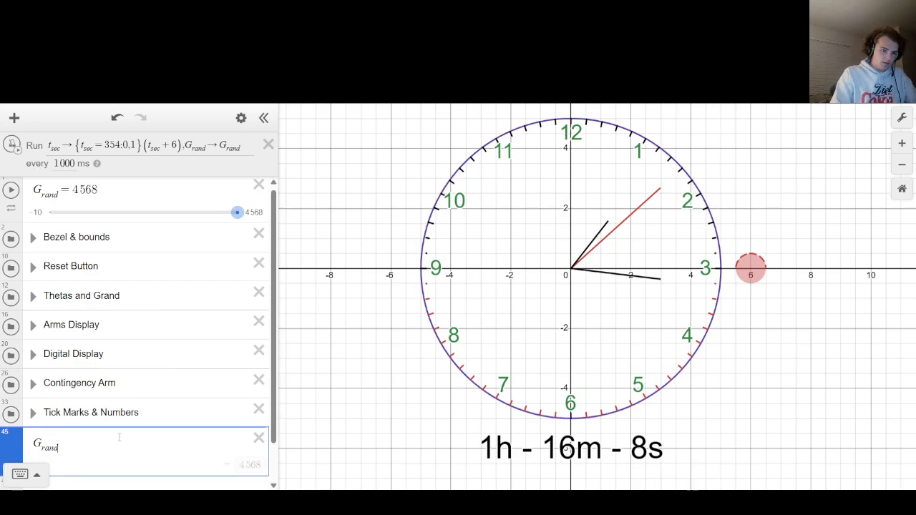
pyautogui.press('BackSpace')
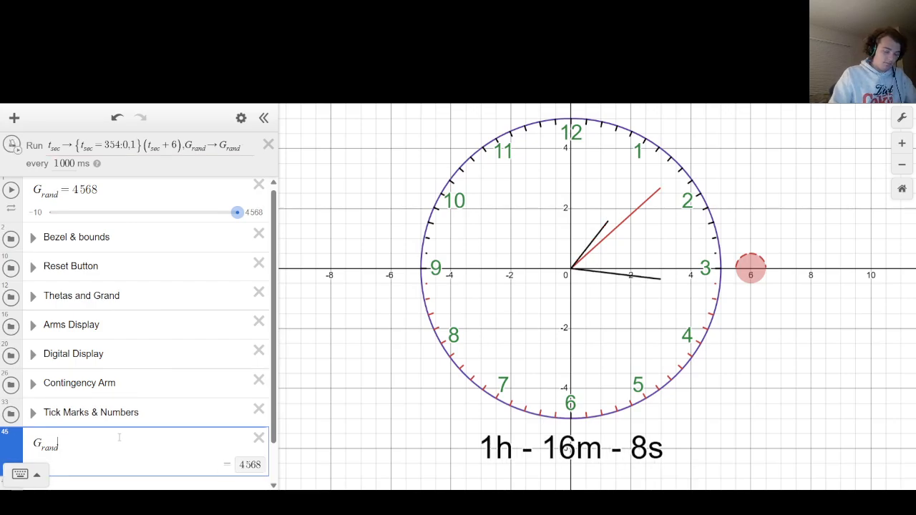
pyautogui.press('Home')
pyautogui.write('{G_rand ')
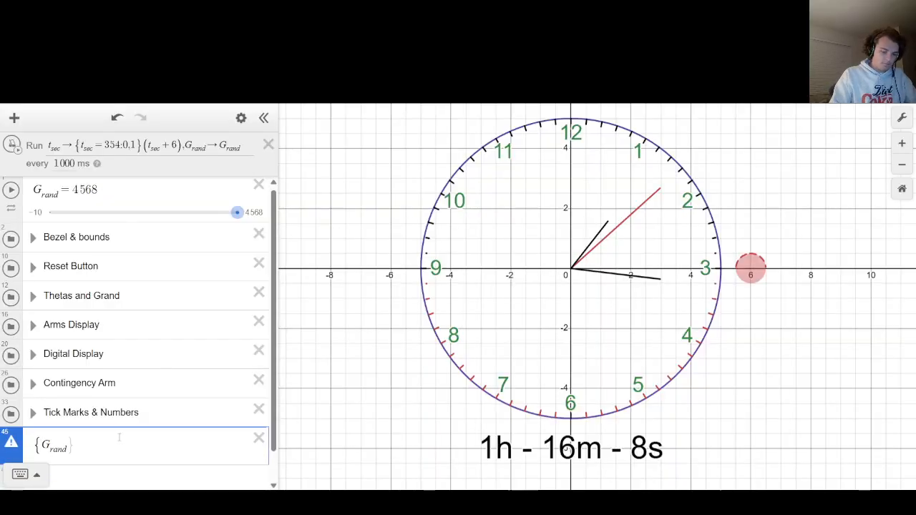
pyautogui.write('= 43')
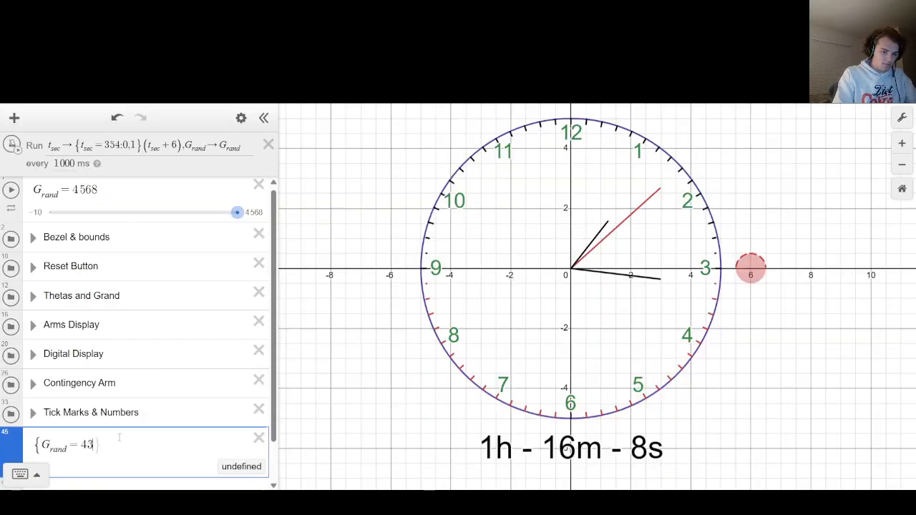
pyautogui.write('200')
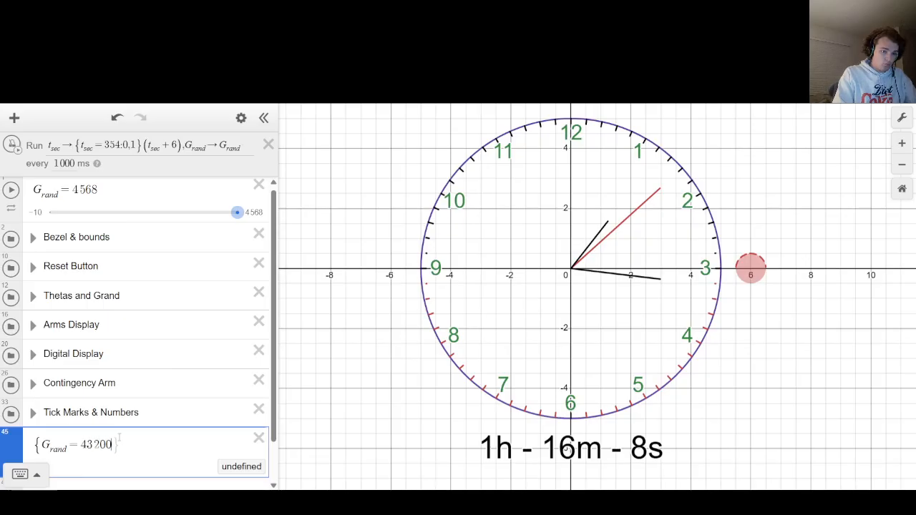
pyautogui.write('}')
# Complete the piecewise as {G_rand = 43200: 0, 1}, giving 0 when the condition holds and 1 otherwise.
pyautogui.press('Left')
pyautogui.write(':1,0')
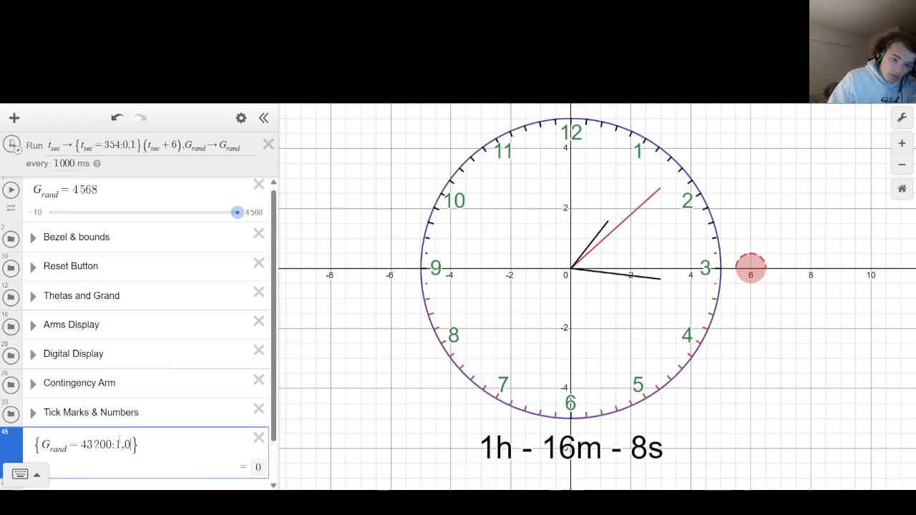
pyautogui.press('BackSpace')
pyautogui.press('BackSpace')
pyautogui.press('BackSpace')
pyautogui.write('0,1')
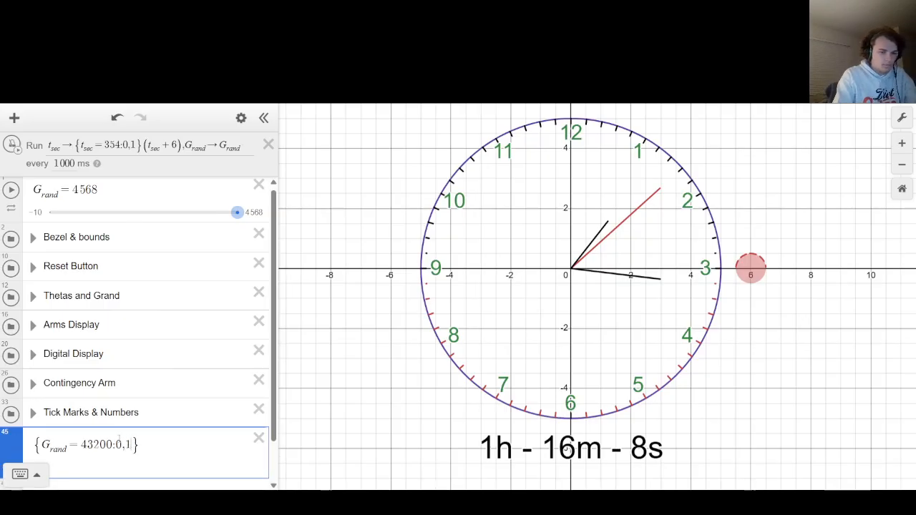
# Copy the {G_rand = 43200: 0, 1} piecewise into the ticker action, directly before G_rand + 1.
pyautogui.click(220, 147)
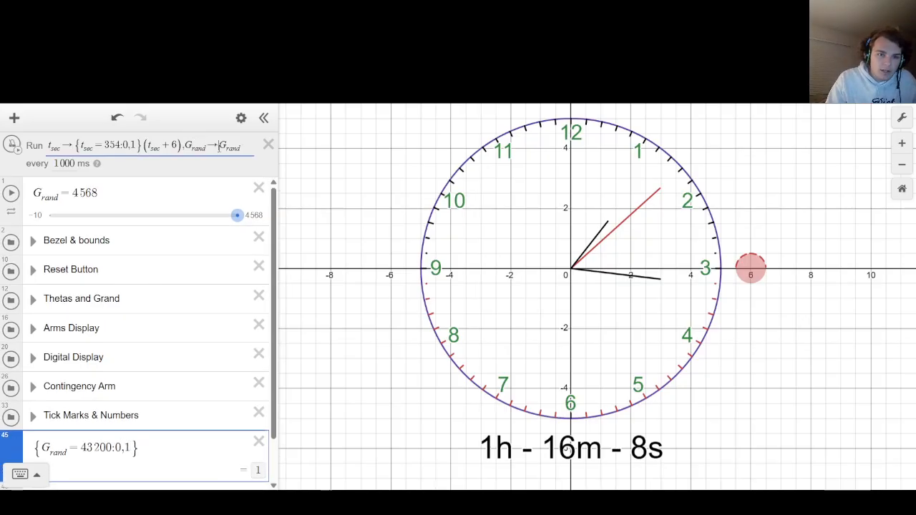
pyautogui.moveTo(145, 448); pyautogui.dragTo(33, 448)
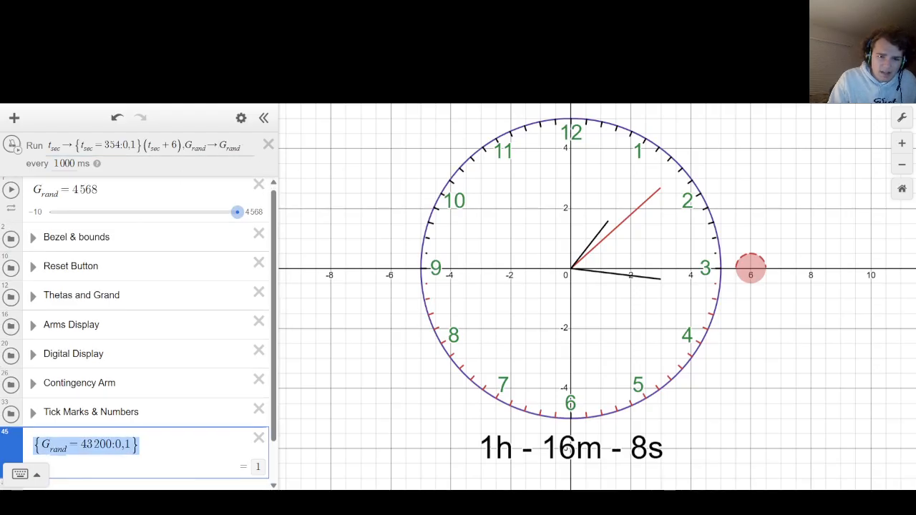
pyautogui.click(211, 168)
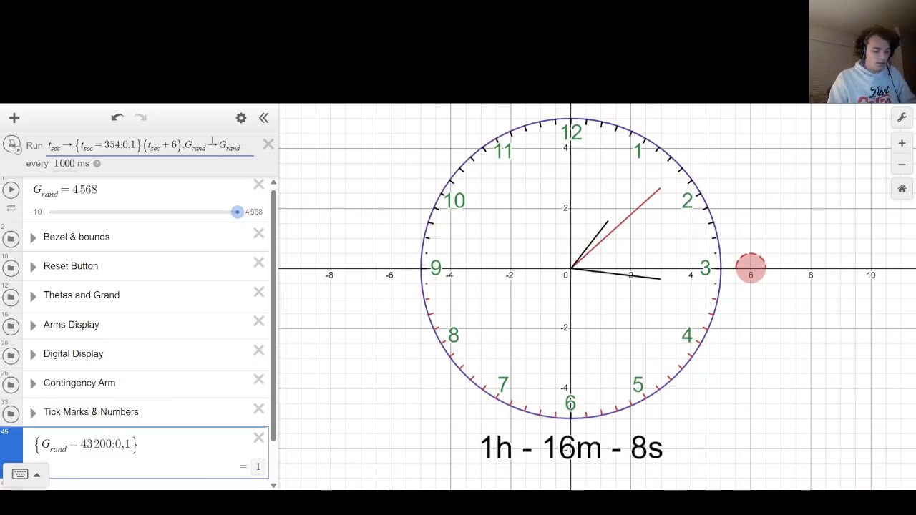
pyautogui.write('{G_rand=43200:0,1}')
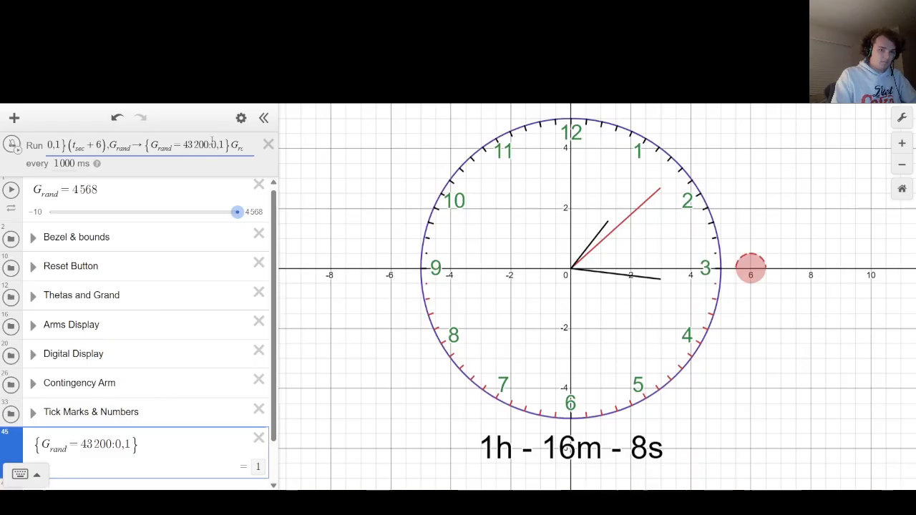
# Set the G_rand reset threshold in the ticker action to 43199 and check the rest of the expression.
pyautogui.press('BackSpace')
pyautogui.press('BackSpace')
pyautogui.press('BackSpace')
pyautogui.write('1999')
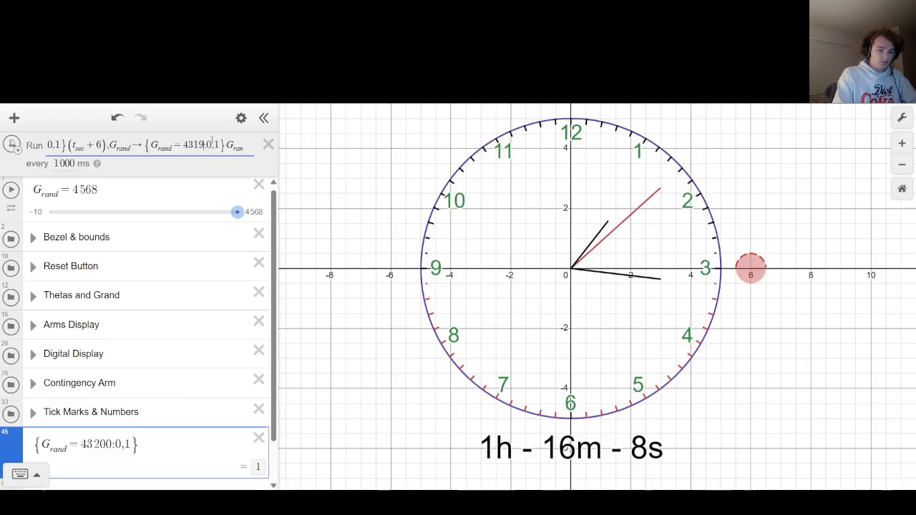
pyautogui.press('BackSpace')
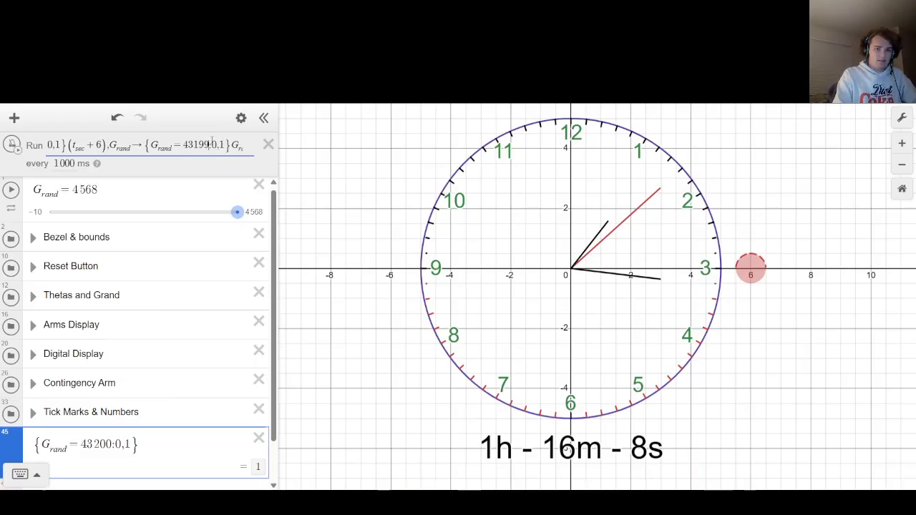
pyautogui.click(317, 160)
pyautogui.moveTo(226, 151); pyautogui.dragTo(333, 139)
pyautogui.click(177, 146)
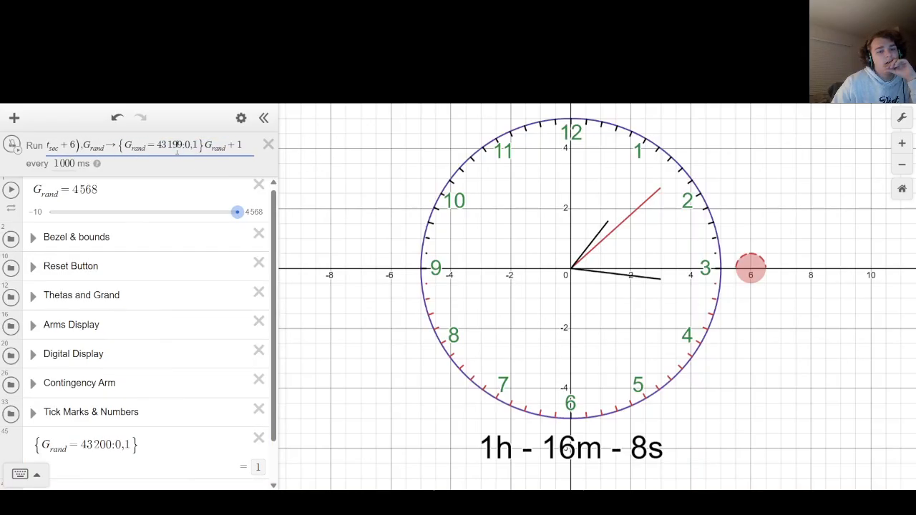
# Test-run the clock with the ticker interval set to 0 ms, and stop it.
pyautogui.click(12, 145)
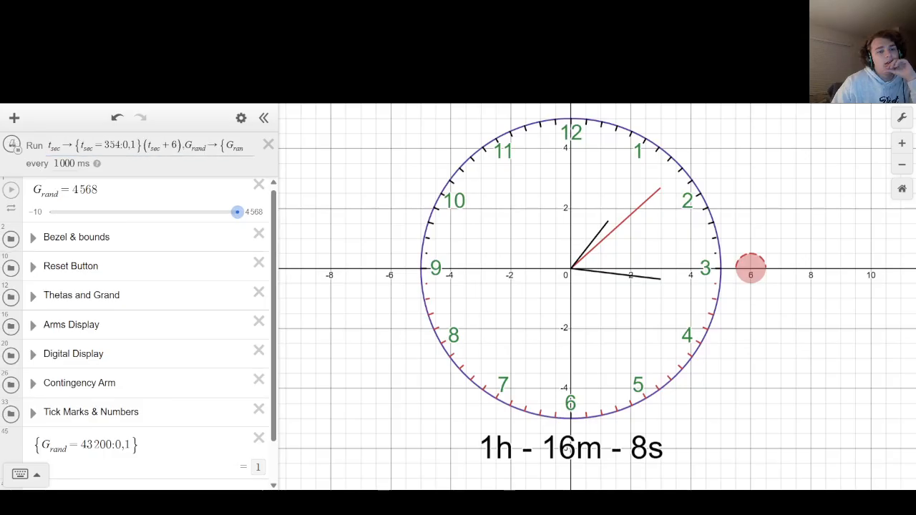
pyautogui.doubleClick(75, 164)
pyautogui.write('0')
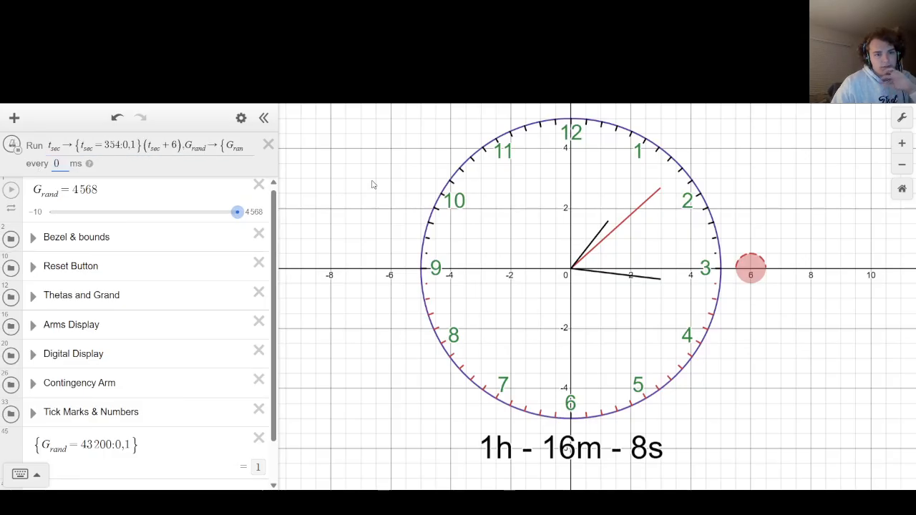
pyautogui.click(20, 151)
# Set the G_rand reset threshold in the ticker action to 4654 for a quick test.
pyautogui.moveTo(215, 147); pyautogui.dragTo(383, 145)
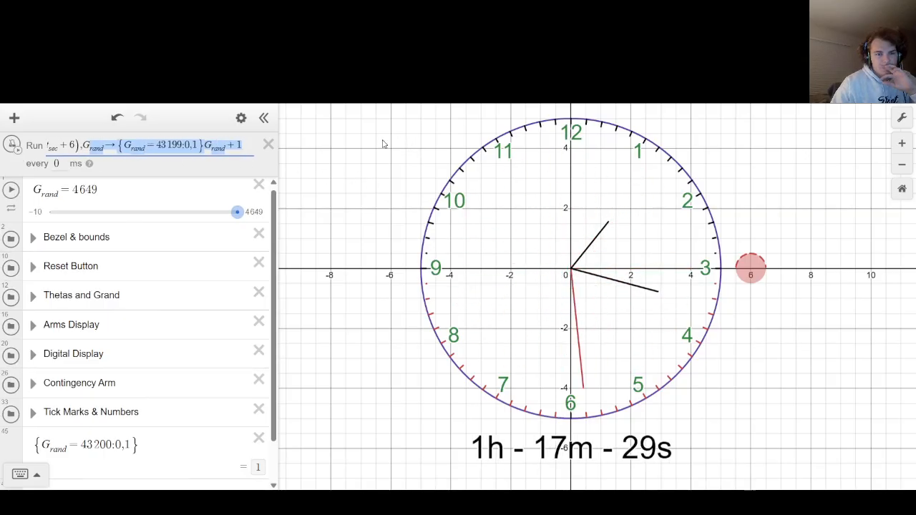
pyautogui.click(185, 146)
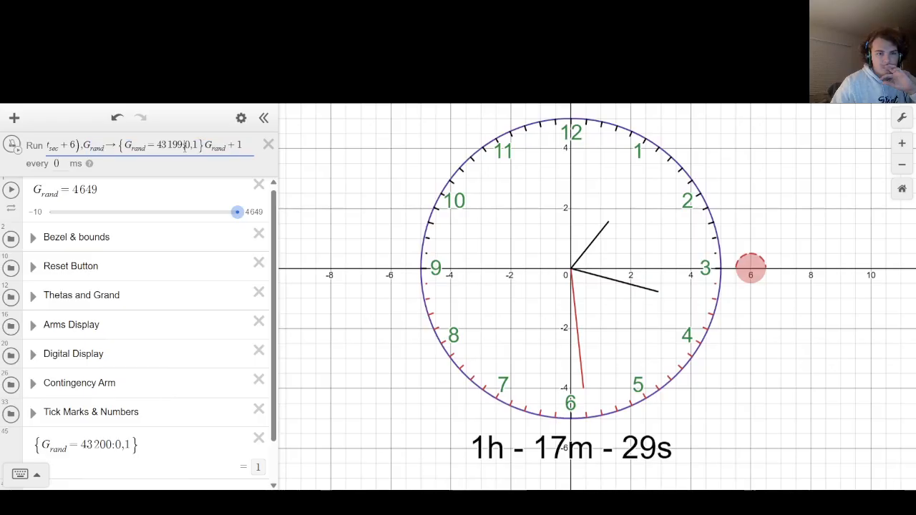
pyautogui.moveTo(185, 146); pyautogui.dragTo(157, 146)
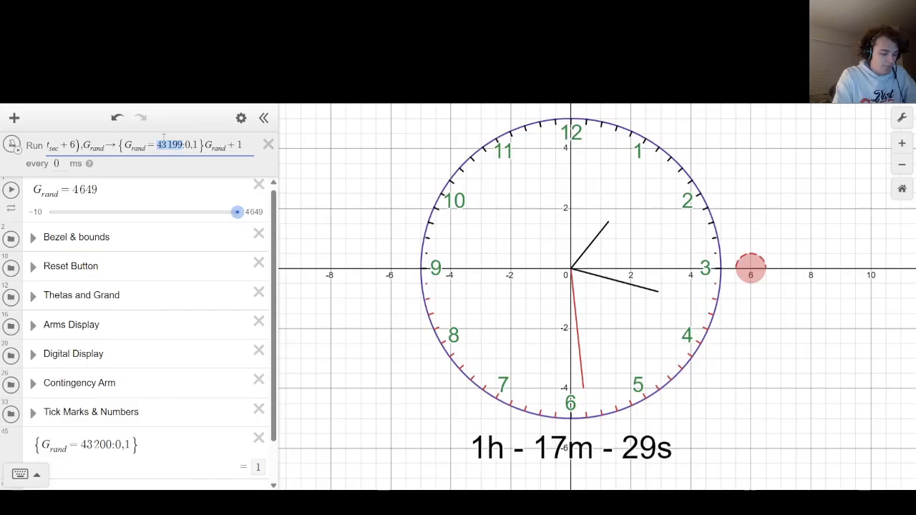
pyautogui.write('46')
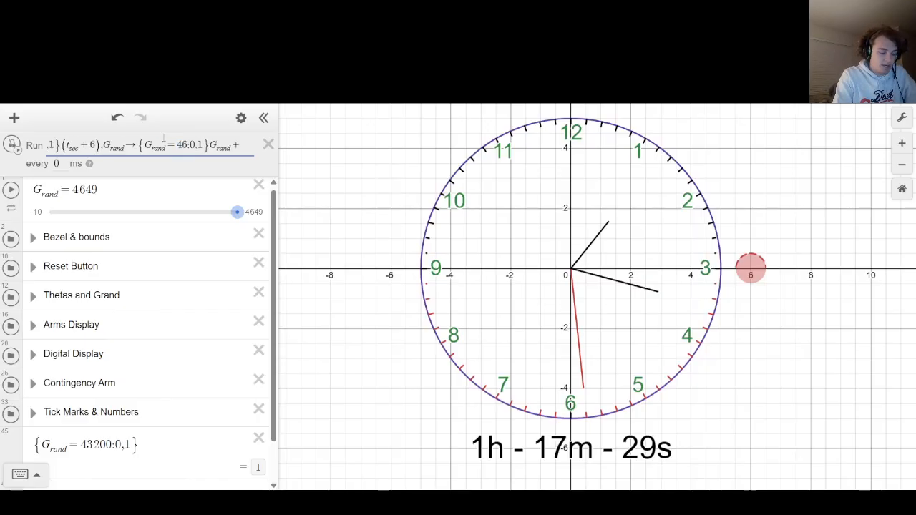
pyautogui.write('54')
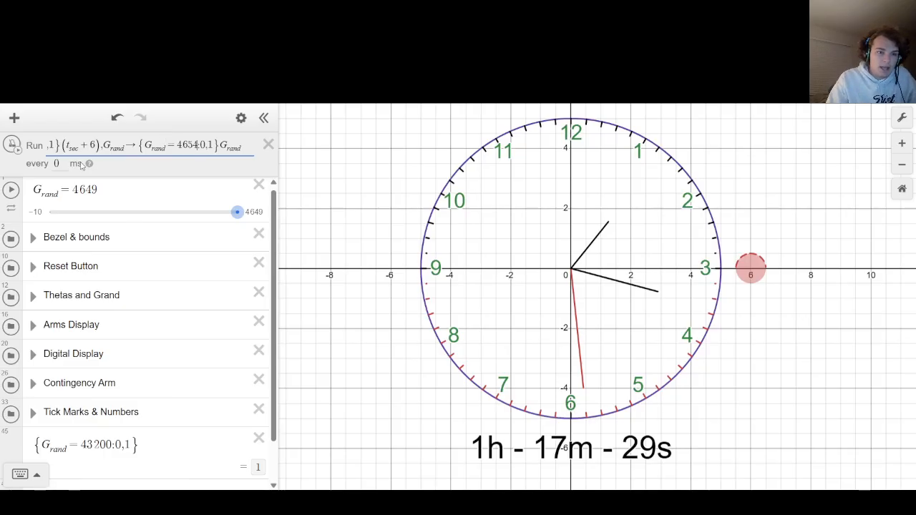
# Set the ticker interval to 1000 ms and run the clock past the reset threshold, stopping it at the end.
pyautogui.press('Tab')
pyautogui.write('1000')
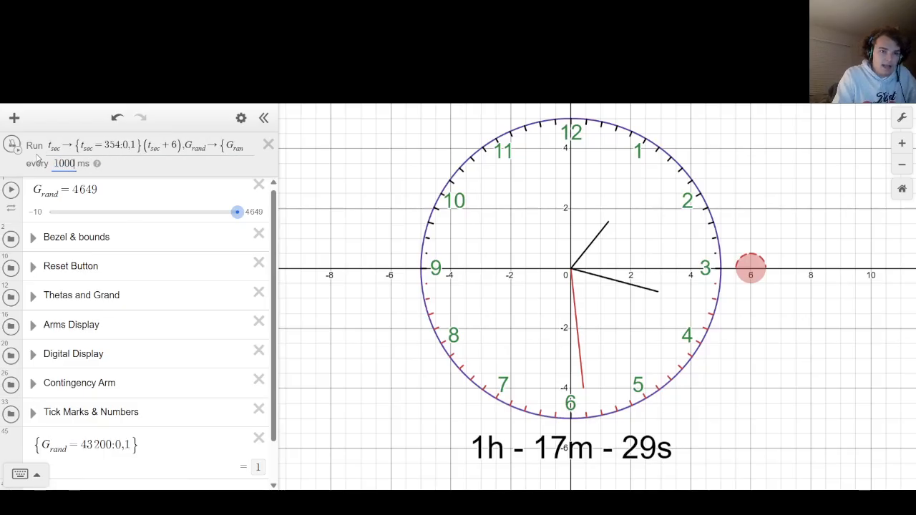
pyautogui.moveTo(187, 146); pyautogui.dragTo(272, 149)
pyautogui.click(368, 152)
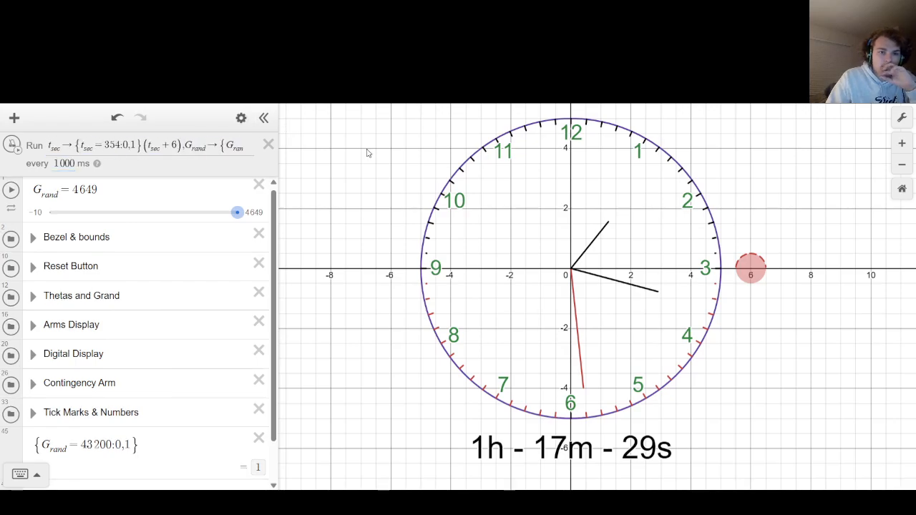
pyautogui.click(12, 145)
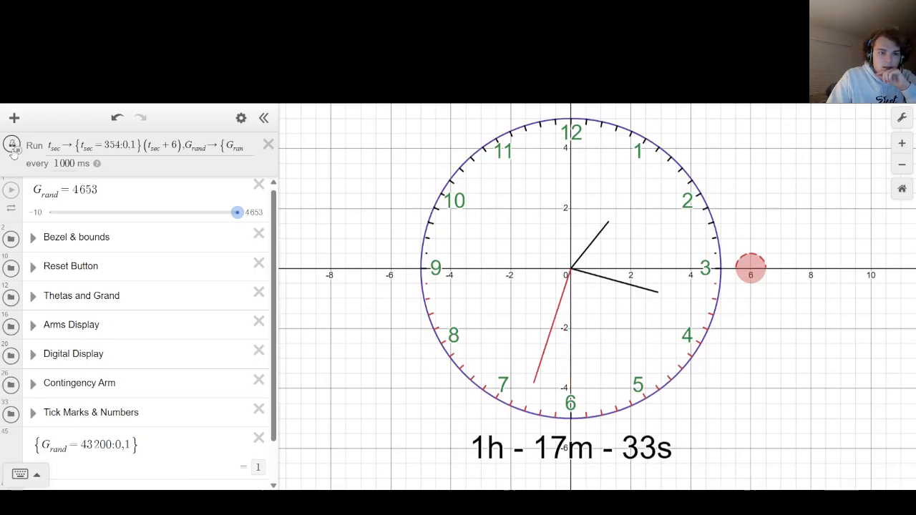
pyautogui.click(14, 151)
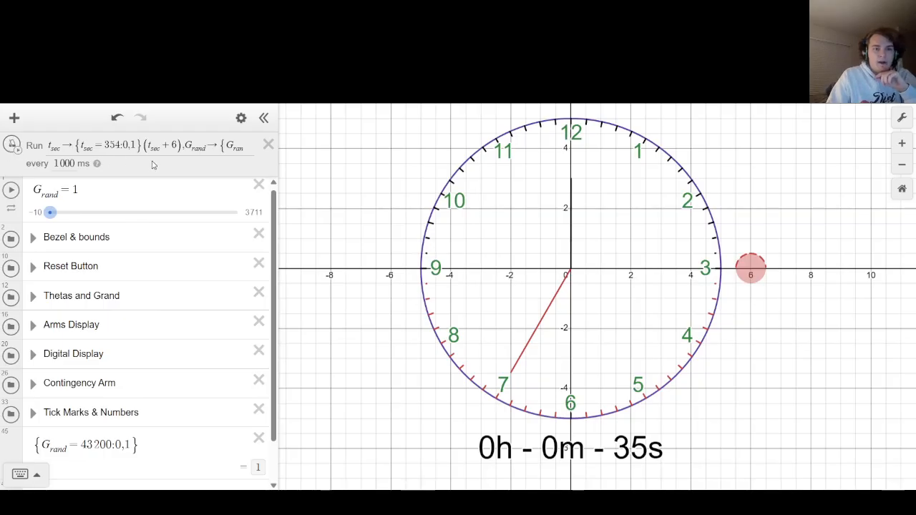
# Set the G_rand reset threshold in the ticker action back to 43199.
pyautogui.moveTo(150, 148); pyautogui.dragTo(358, 155)
pyautogui.click(181, 146)
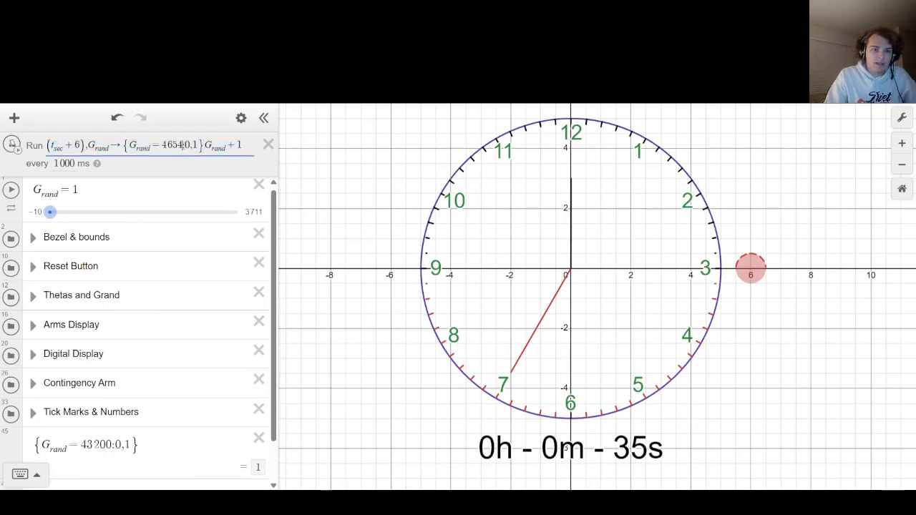
pyautogui.press('BackSpace')
pyautogui.press('BackSpace')
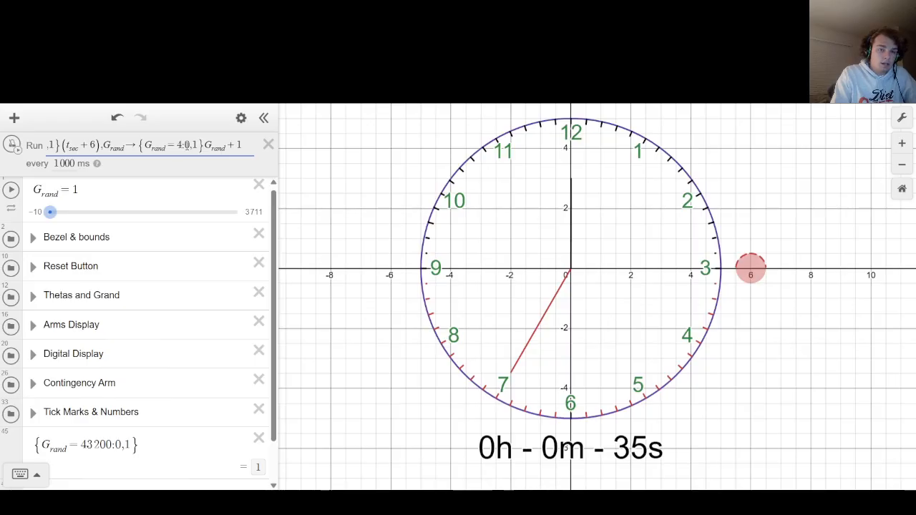
pyautogui.press('BackSpace')
pyautogui.write('43199')
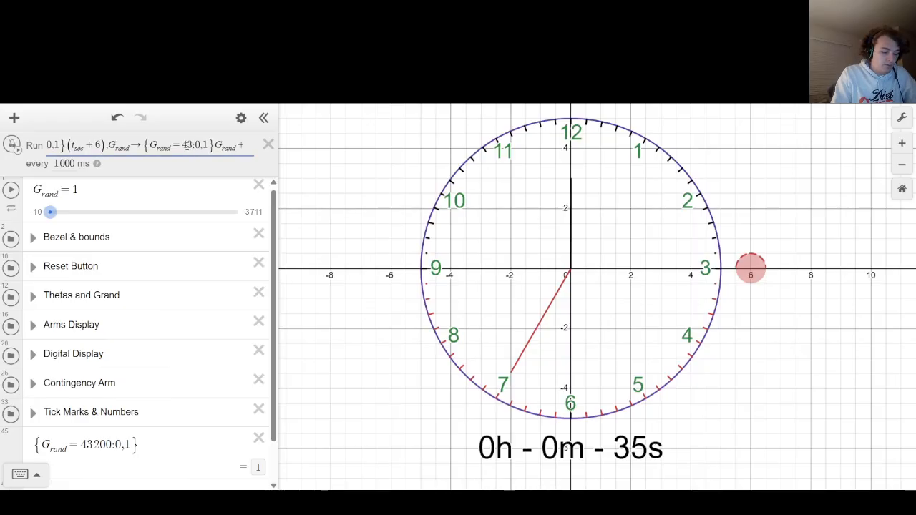
pyautogui.click(306, 142)
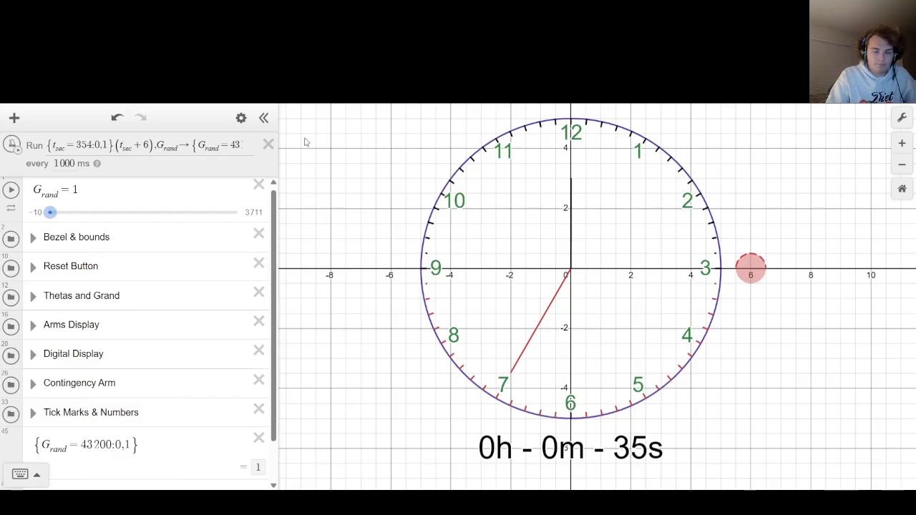
# Enclose G_rand+1 in parentheses after the 43199 reset condition in the ticker action.
pyautogui.moveTo(141, 145); pyautogui.dragTo(503, 148)
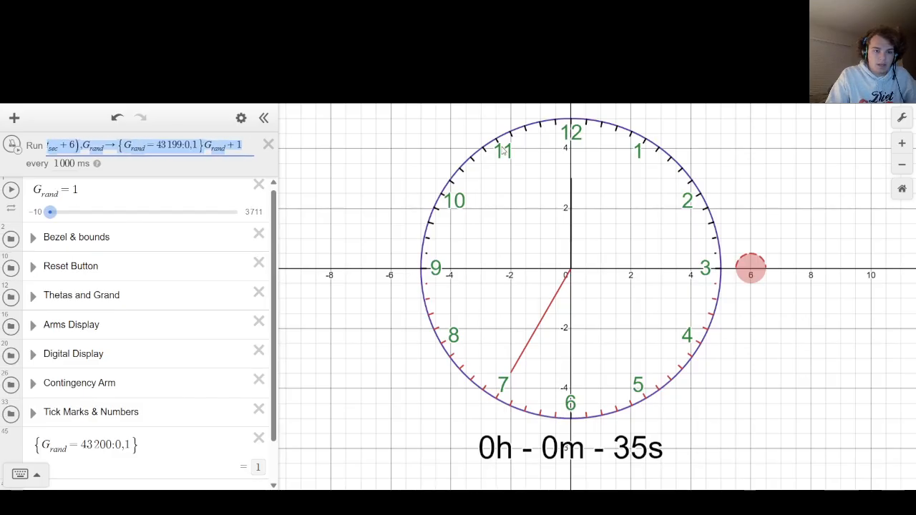
pyautogui.click(205, 145)
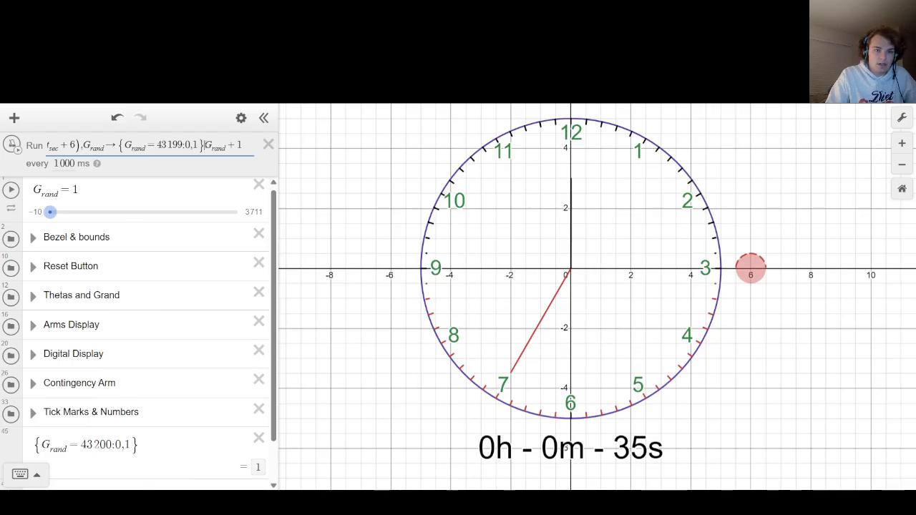
pyautogui.write('{')
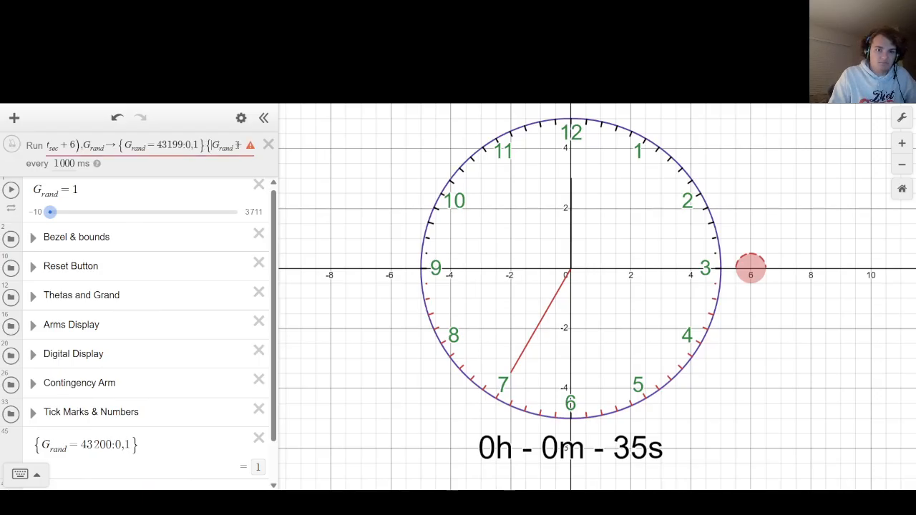
pyautogui.press('BackSpace')
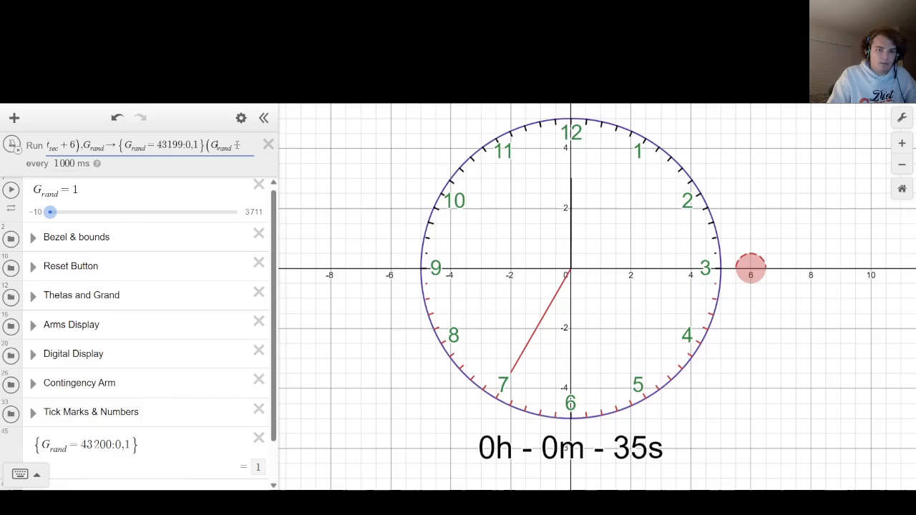
pyautogui.press('Tab')
pyautogui.click(236, 146)
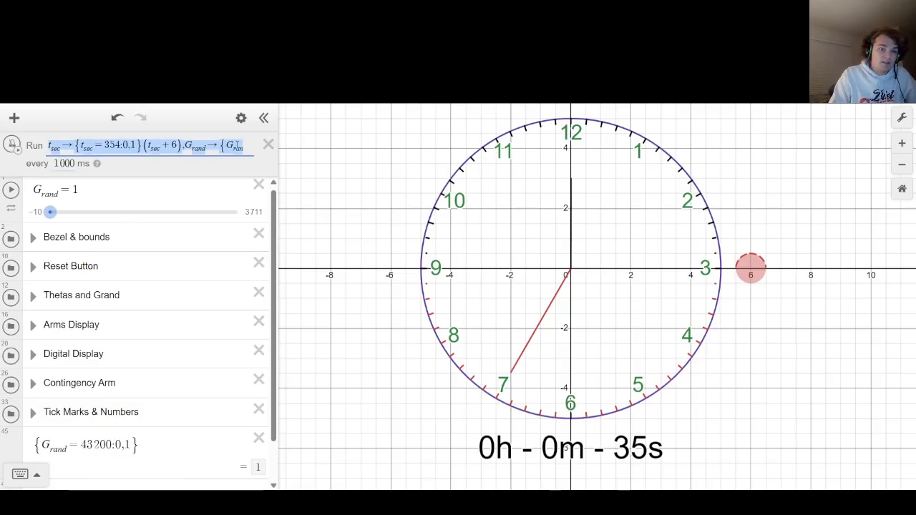
pyautogui.press('Right')
pyautogui.press('Right')
pyautogui.press('Right')
pyautogui.press('Right')
pyautogui.press('Right')
pyautogui.press('Right')
pyautogui.press('Right')
pyautogui.press('Right')
pyautogui.press('Right')
pyautogui.press('Right')
pyautogui.press('Right')
pyautogui.press('Right')
pyautogui.press('Right')
pyautogui.press('Right')
pyautogui.press('Right')
pyautogui.press('Right')
pyautogui.press('Right')
pyautogui.press('Right')
pyautogui.press('Right')
pyautogui.press('Right')
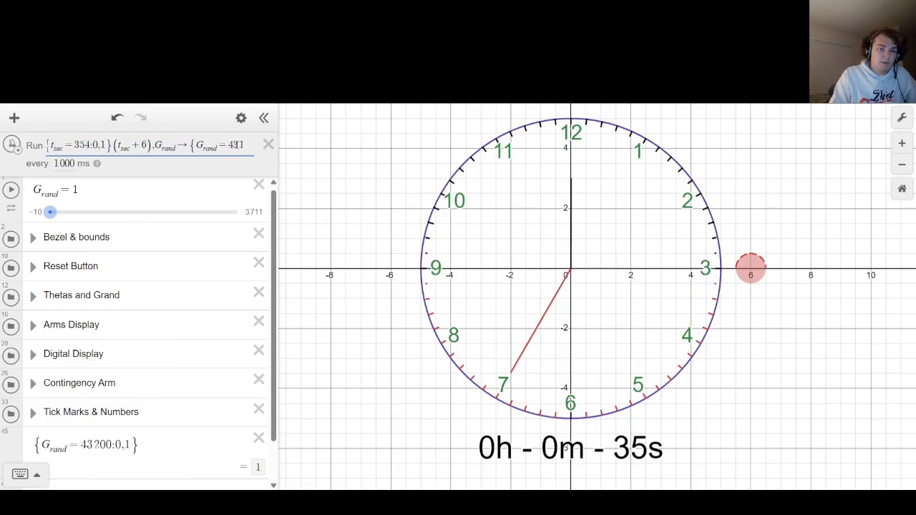
pyautogui.write('(G_rand+1')
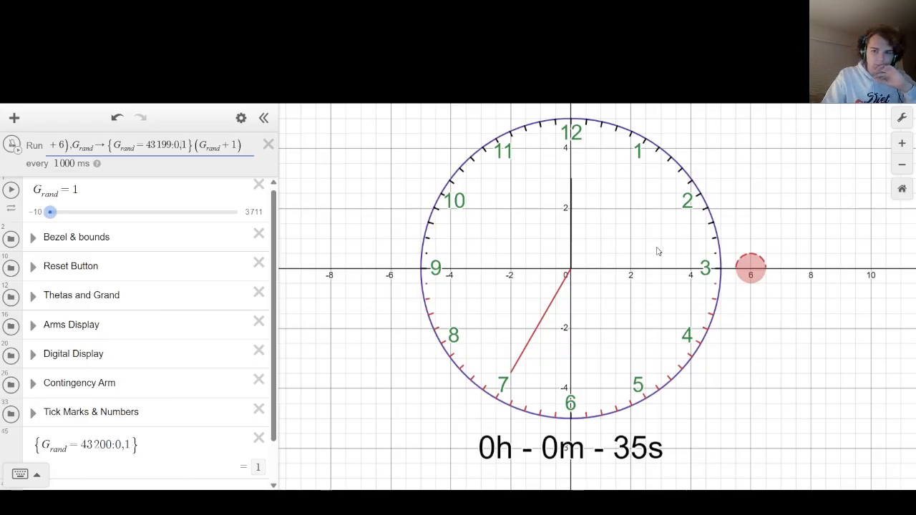
# Reset the clock with the red circle on the graph and start the ticker.
pyautogui.click(751, 267)
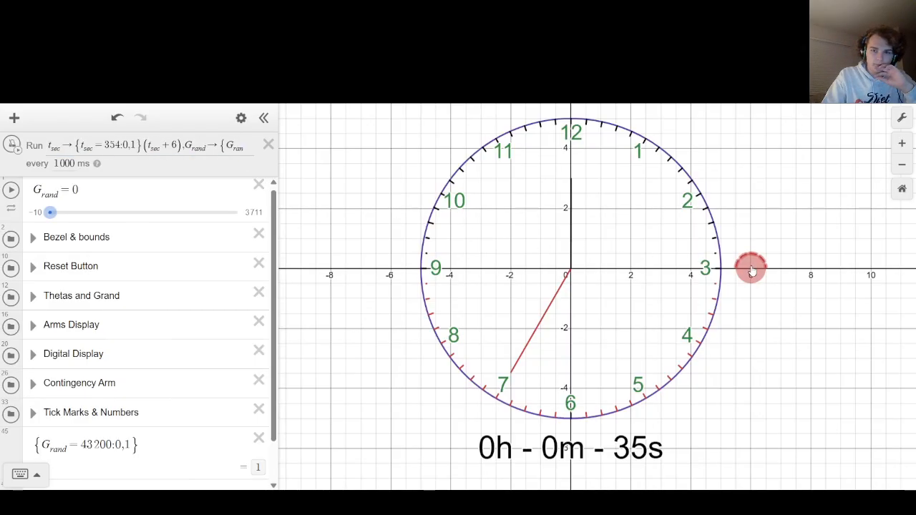
pyautogui.click(11, 146)
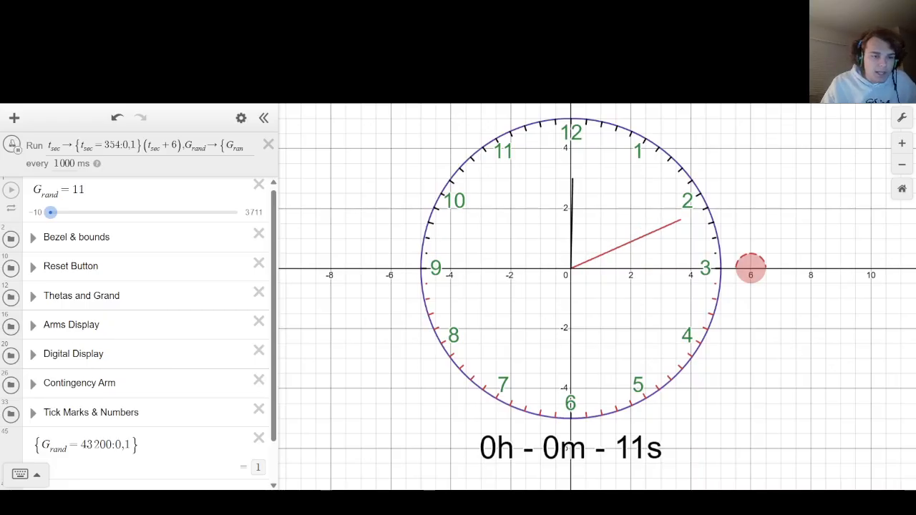
# Change the lower-half tick marks, the red tan(M_l) equation in the Tick Marks & Numbers folder, to black and collapse the folder.
pyautogui.scroll(-2, 41, 368)
pyautogui.click(33, 336)
pyautogui.click(33, 336)
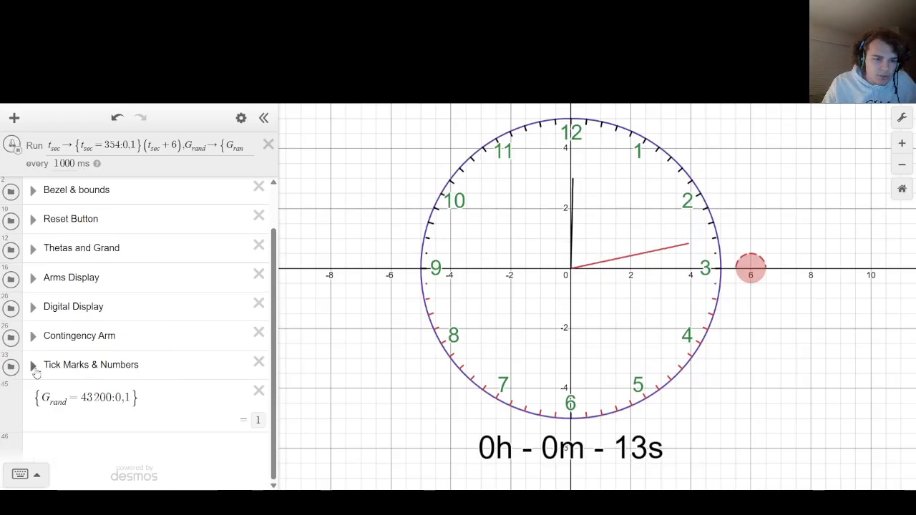
pyautogui.click(33, 365)
pyautogui.scroll(-5, 40, 363)
pyautogui.scroll(-6, 40, 362)
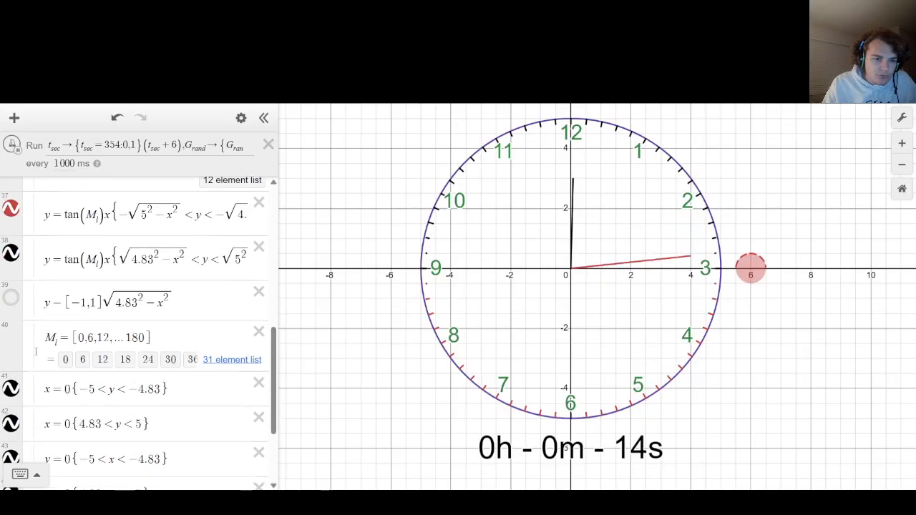
pyautogui.click(11, 208)
pyautogui.click(188, 239)
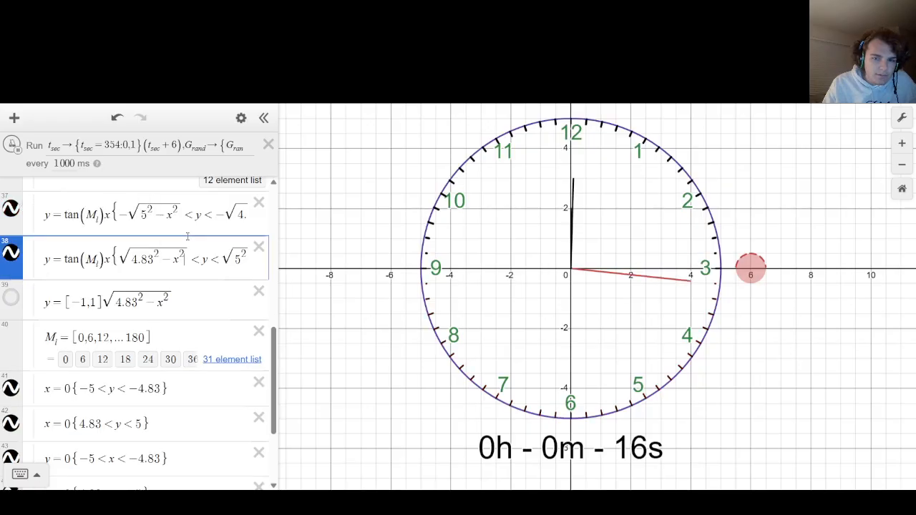
pyautogui.scroll(4, 188, 239)
pyautogui.click(33, 249)
pyautogui.click(345, 233)
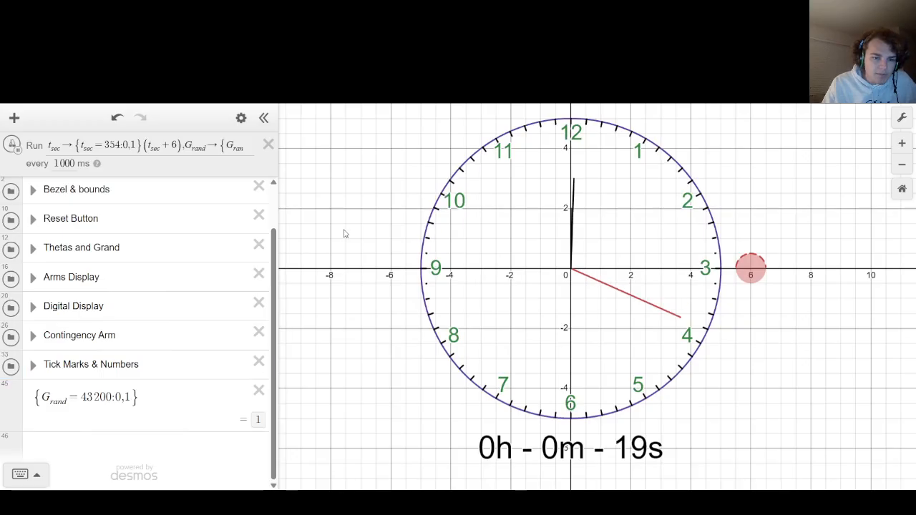
# Move the {G_rand=43200:0,1} expression into the Tick Marks & Numbers folder and expand the folder.
pyautogui.moveTo(17, 408); pyautogui.dragTo(17, 405)
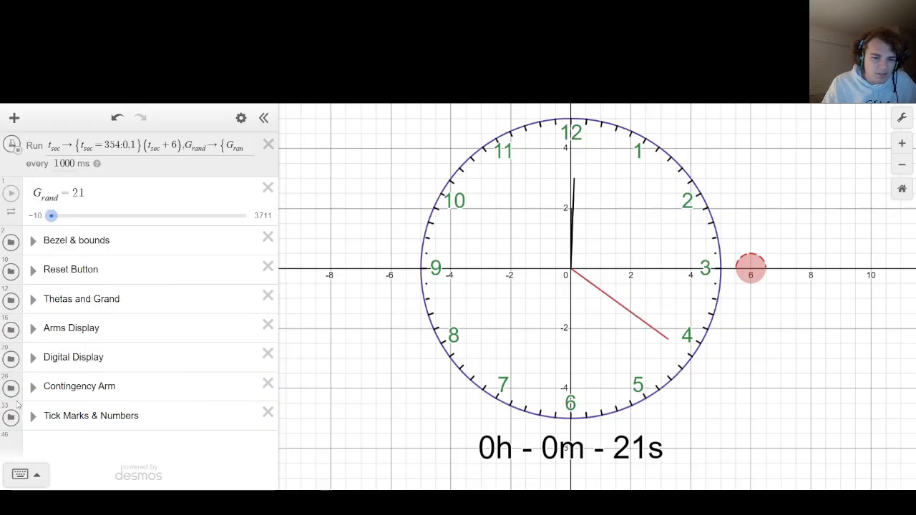
pyautogui.click(33, 416)
pyautogui.scroll(-10, 143, 343)
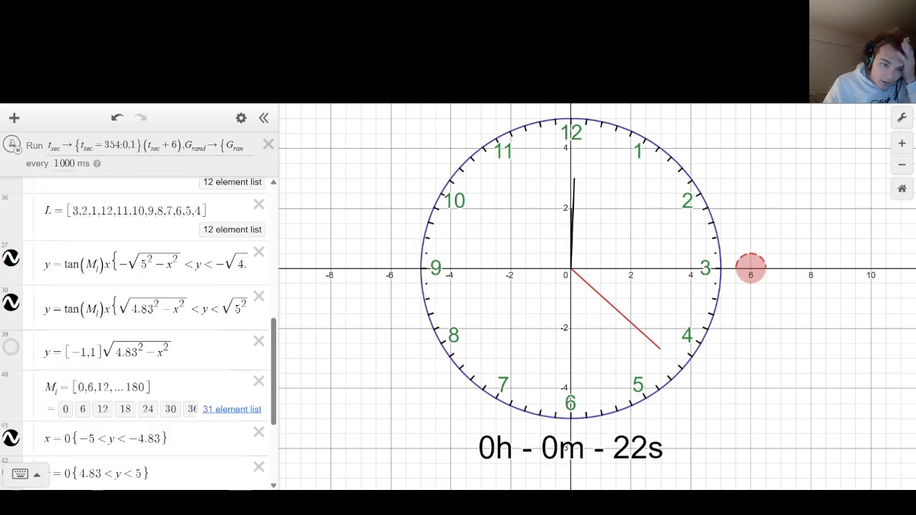
# Add the note "Runs second after. So 43199." below the {G_rand=43200:0,1} expression and collapse the folder.
pyautogui.click(177, 388)
pyautogui.press('Return')
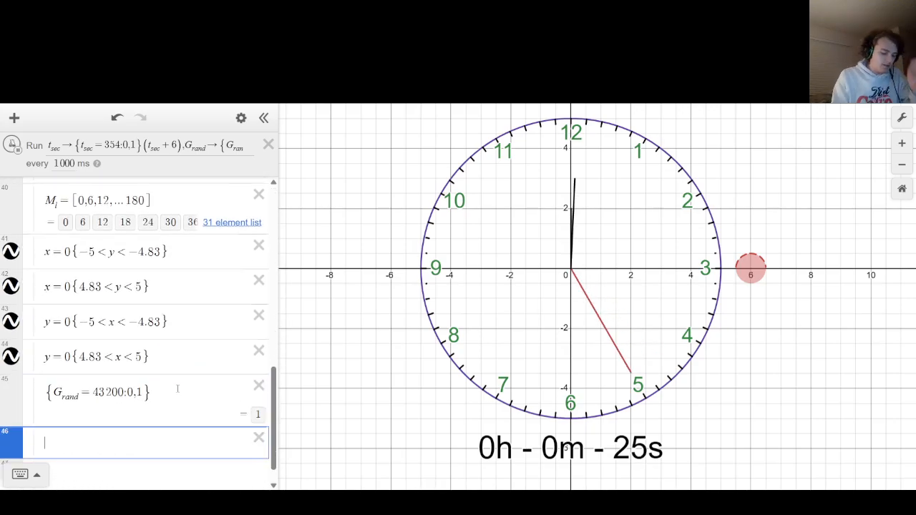
pyautogui.write('noteRuns ')
pyautogui.write('sec')
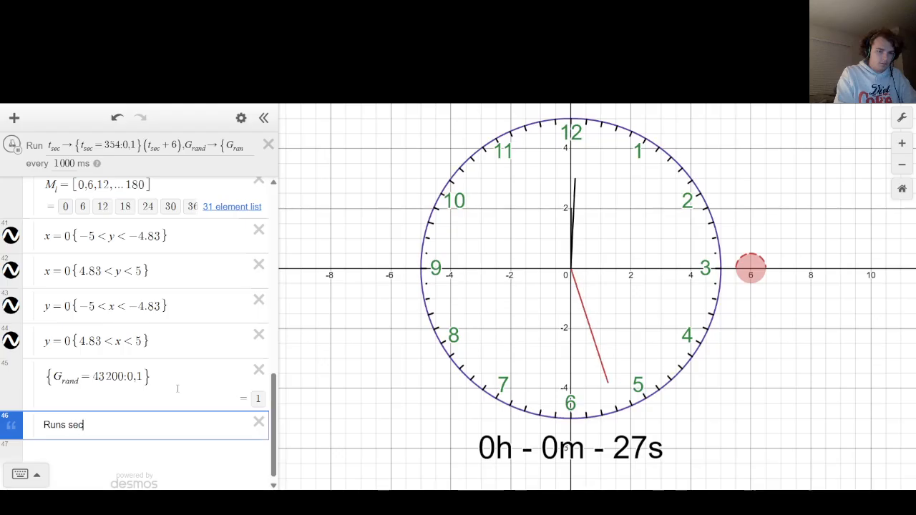
pyautogui.write('ond afer')
pyautogui.press('BackSpace')
pyautogui.write('ter')
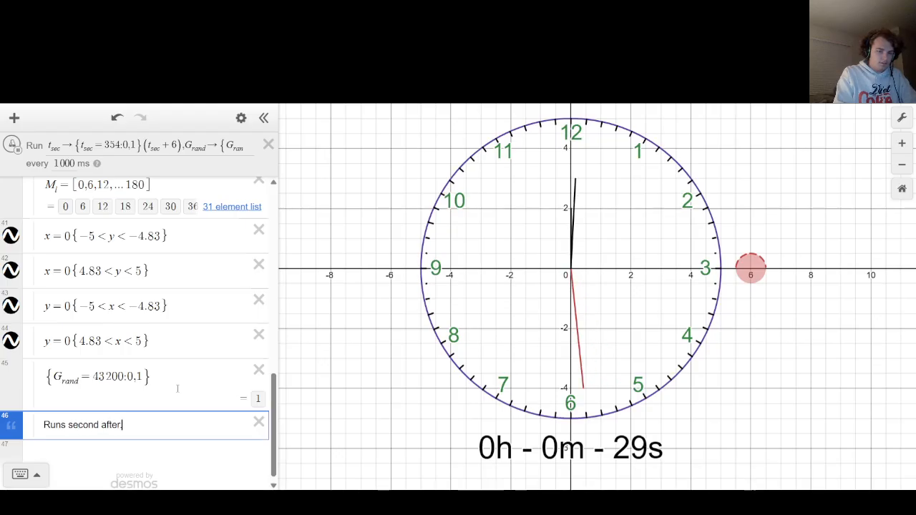
pyautogui.write('. So ')
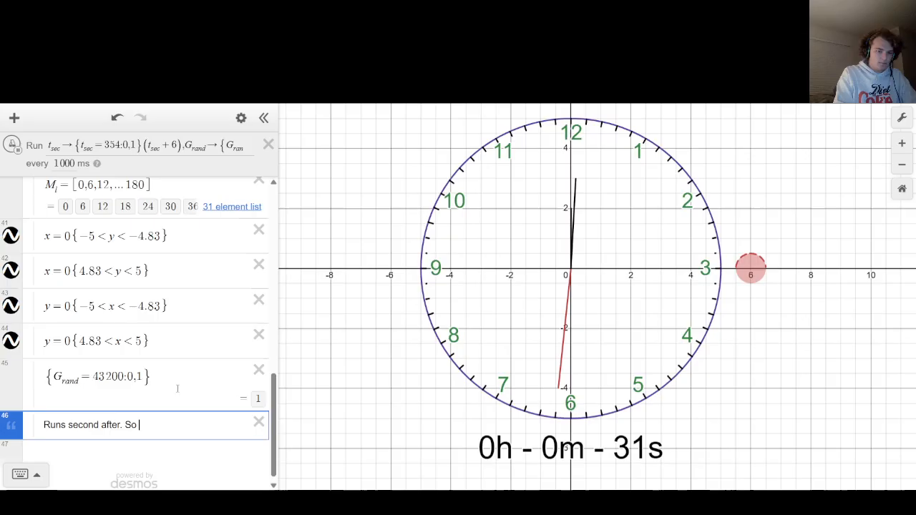
pyautogui.write('43199')
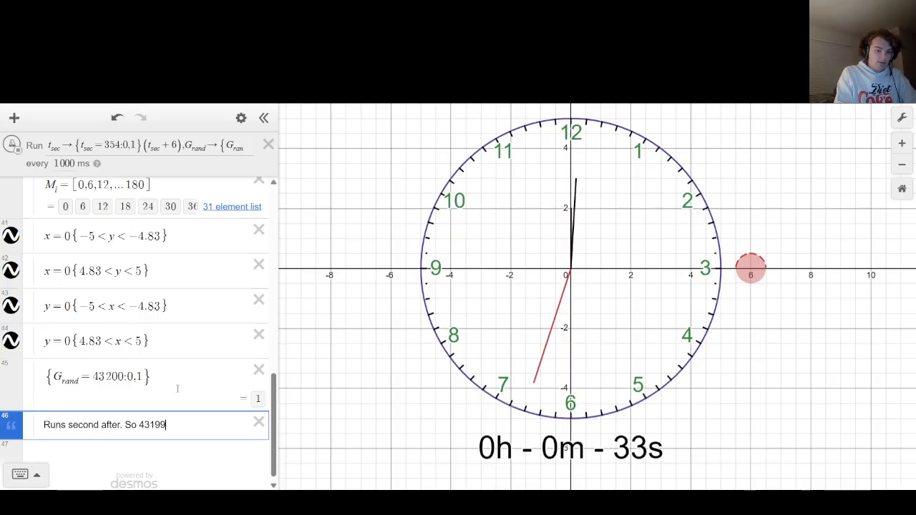
pyautogui.write('.')
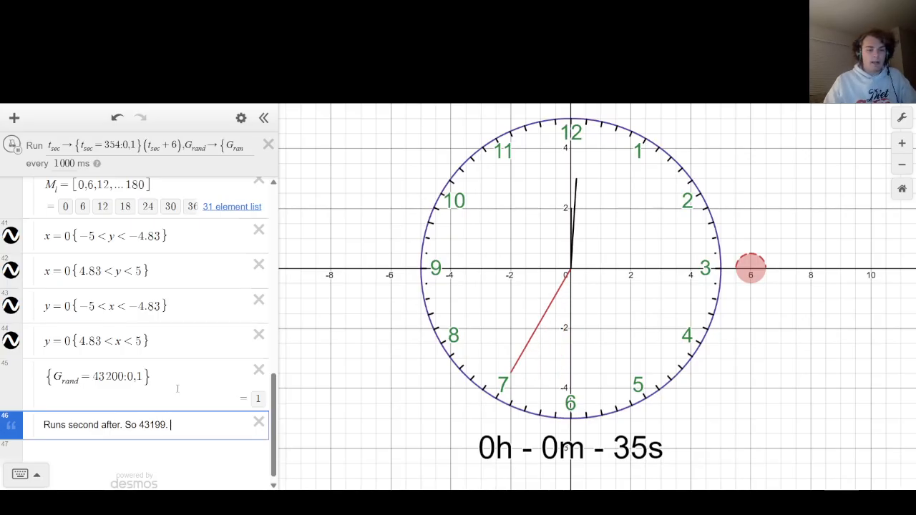
pyautogui.click(294, 319)
pyautogui.scroll(6, 71, 281)
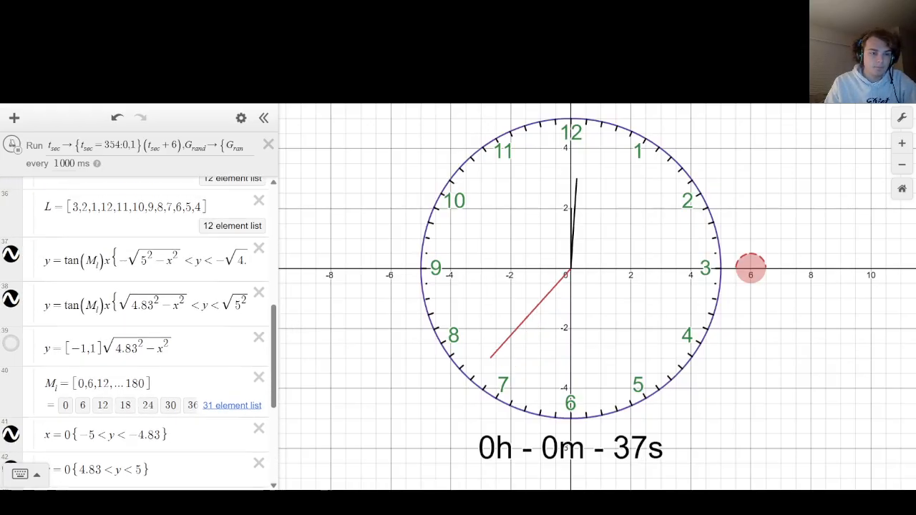
pyautogui.scroll(6, 70, 280)
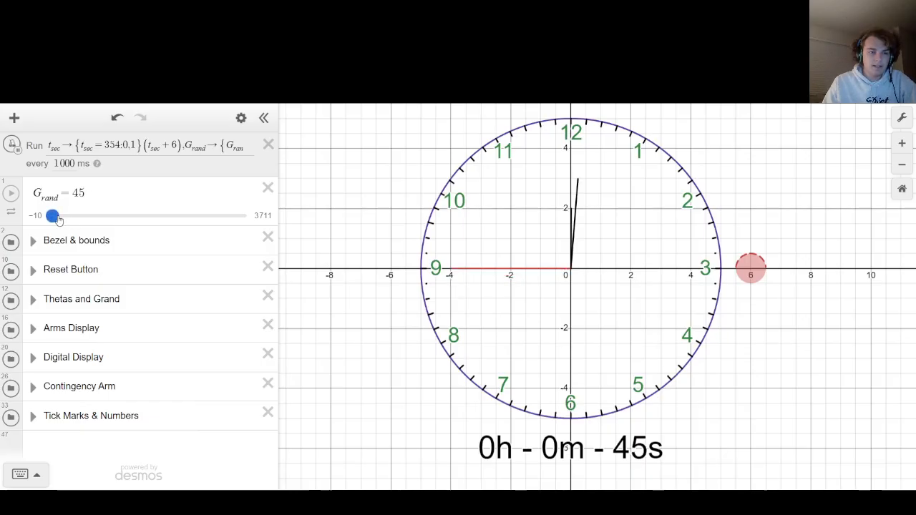
# Move G_rand to the end of its slider and try an upper limit of 200.
pyautogui.moveTo(53, 215); pyautogui.dragTo(249, 215)
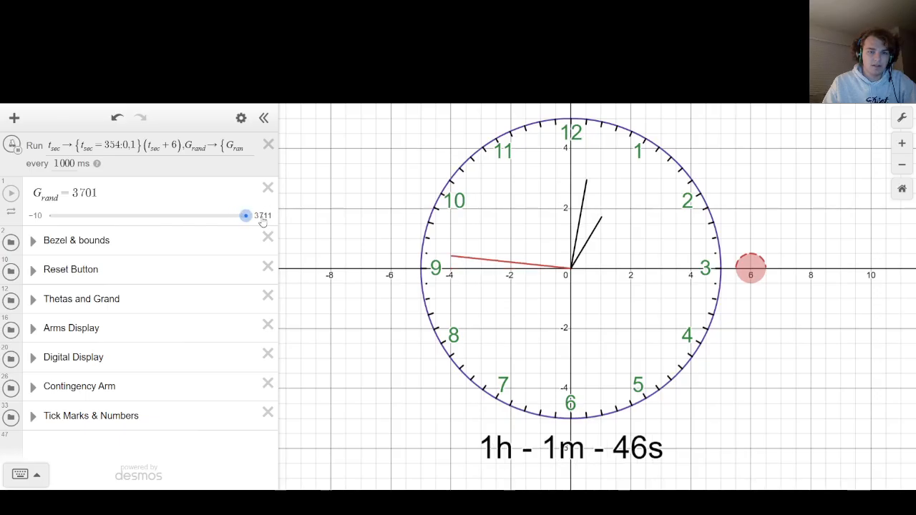
pyautogui.click(263, 214)
pyautogui.write('43')
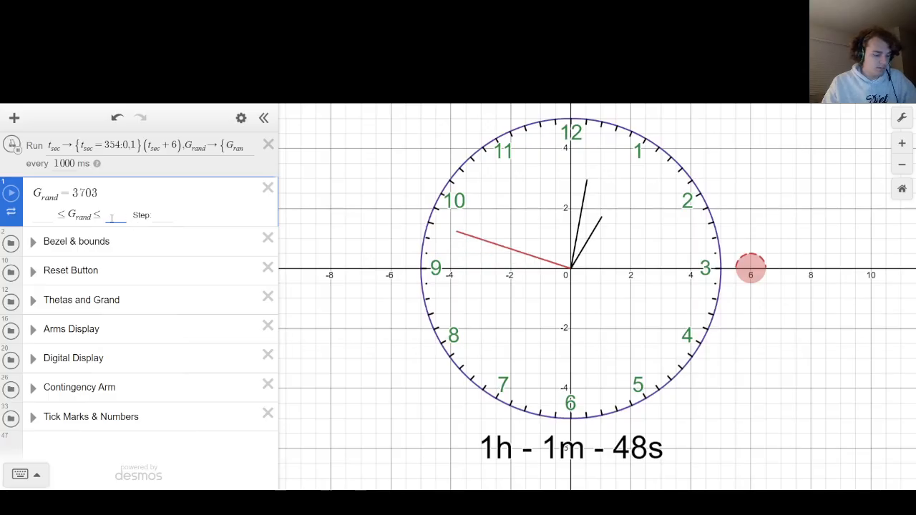
pyautogui.press('BackSpace')
pyautogui.press('BackSpace')
pyautogui.write('200')
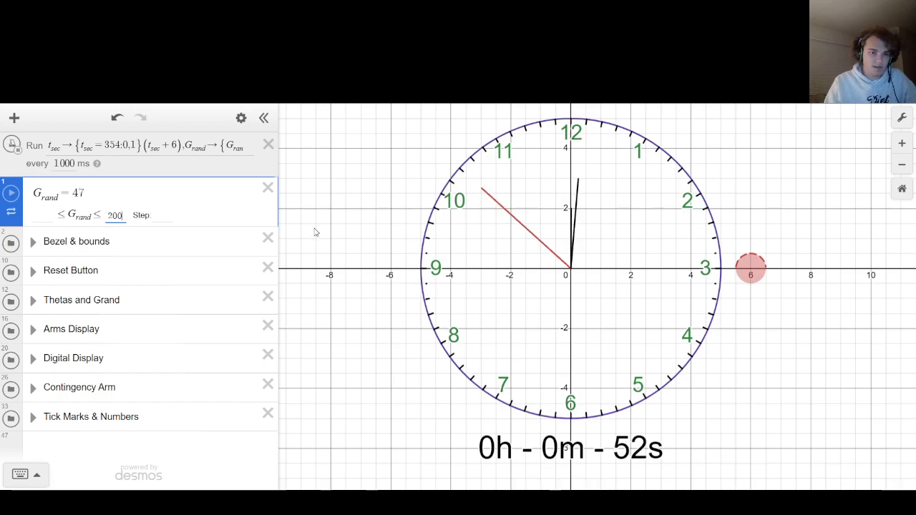
pyautogui.click(336, 226)
# Stop the ticker and set the G_rand slider's upper limit to 43200.
pyautogui.click(264, 216)
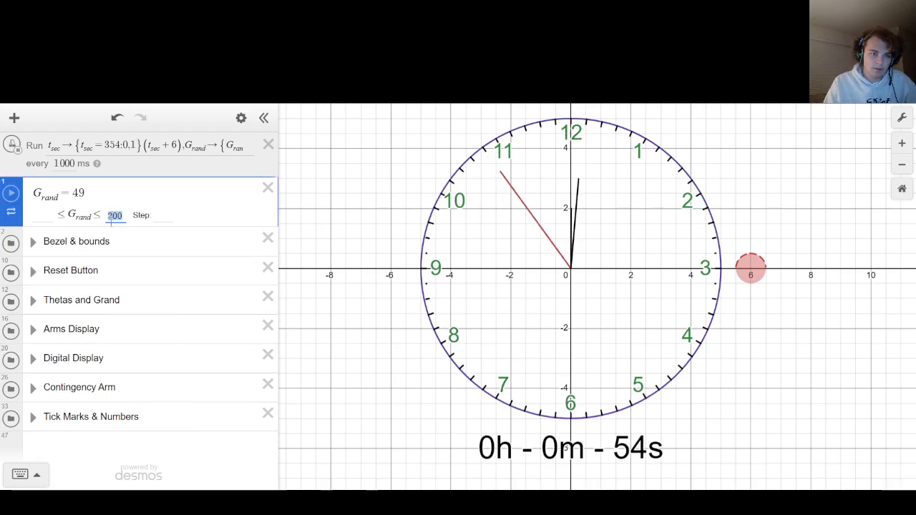
pyautogui.press('BackSpace')
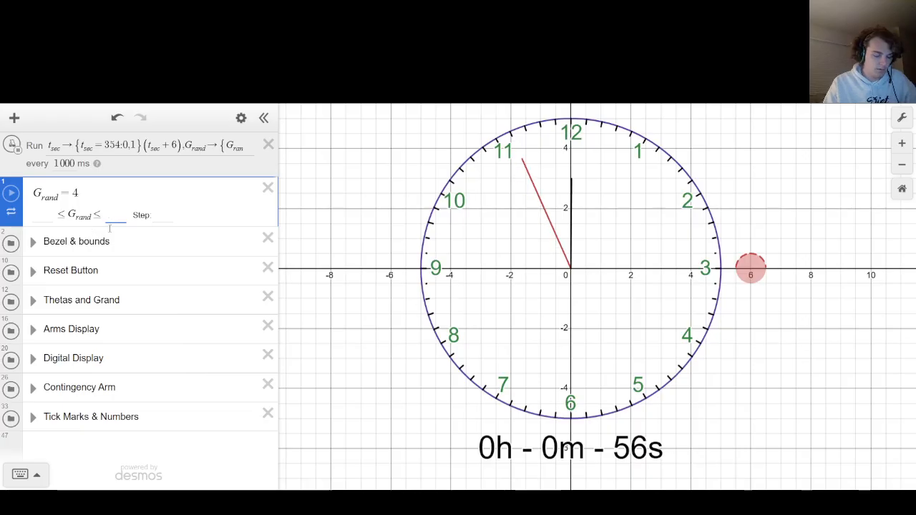
pyautogui.click(32, 147)
pyautogui.click(267, 218)
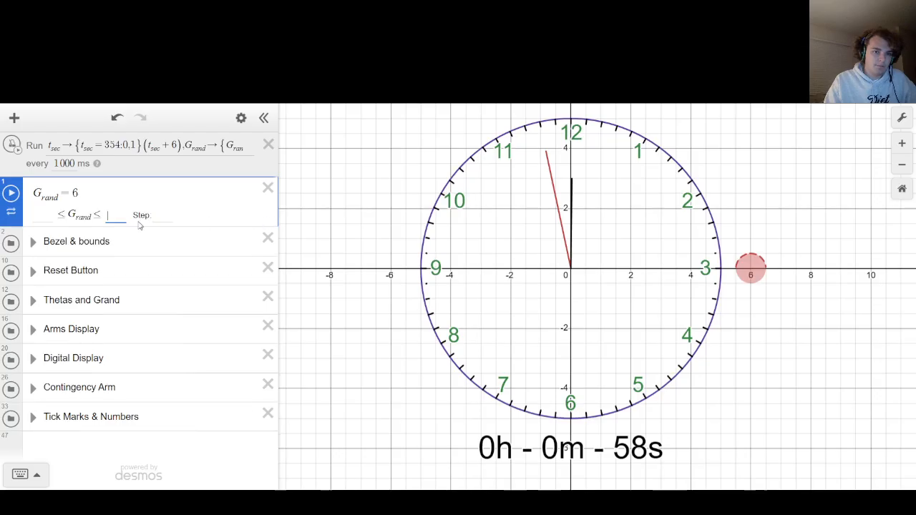
pyautogui.write('43200')
pyautogui.click(338, 238)
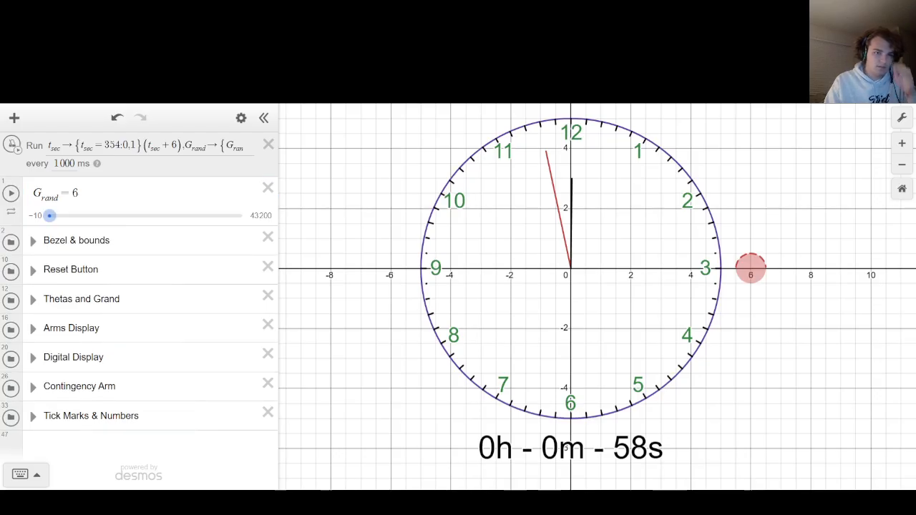
# Try the G_rand slider and its animation, and set G_rand to 43000 near the reset threshold.
pyautogui.moveTo(49, 216); pyautogui.dragTo(240, 215)
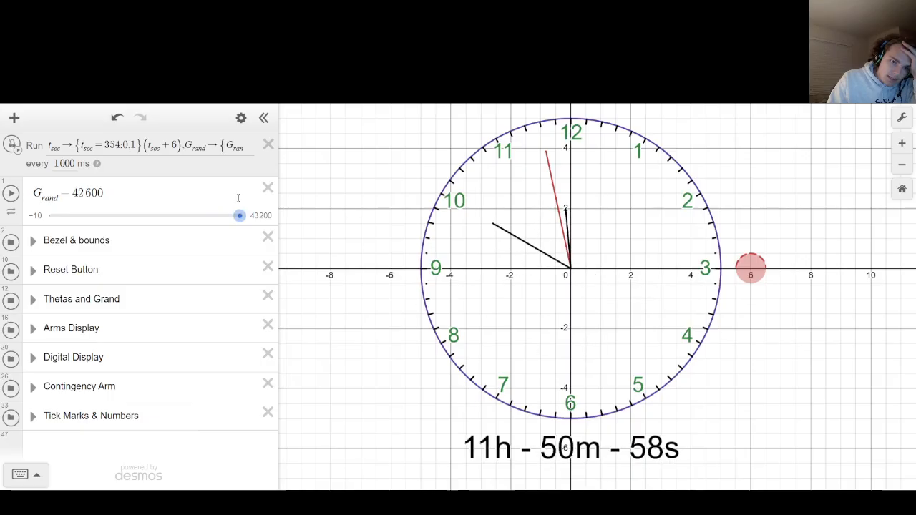
pyautogui.click(13, 194)
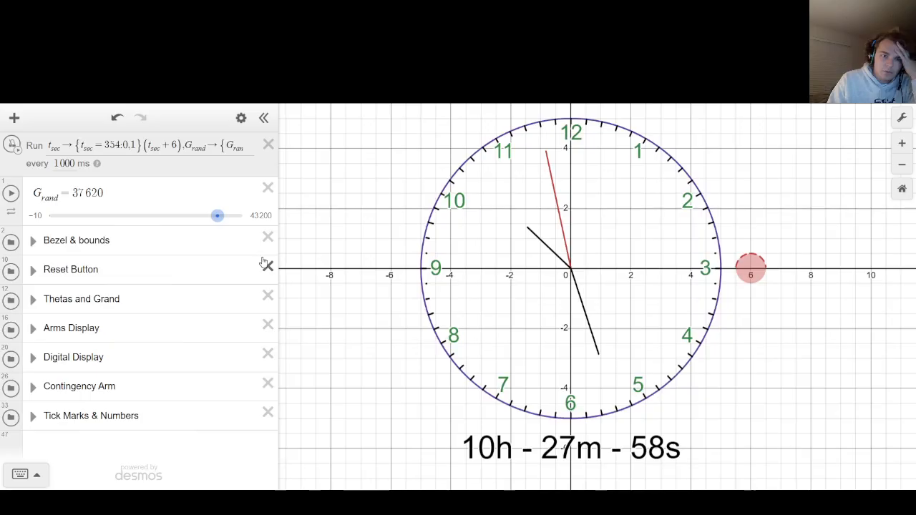
pyautogui.click(11, 212)
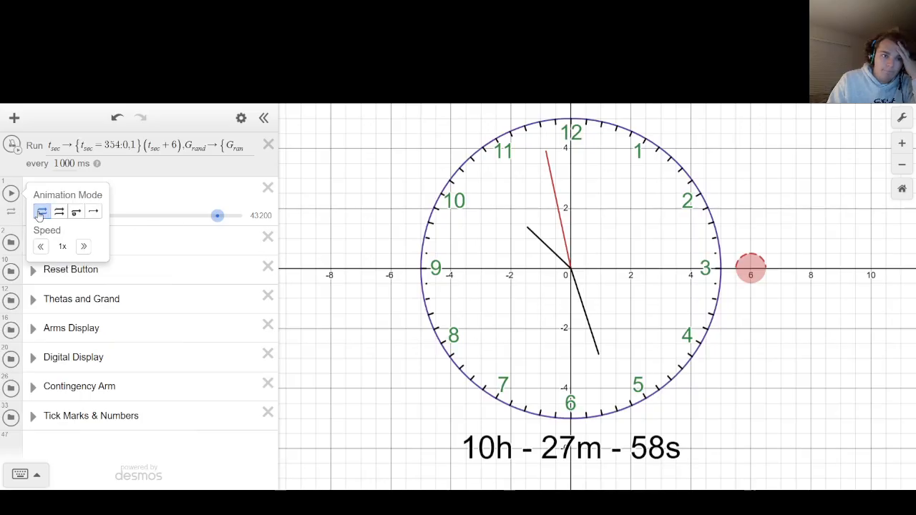
pyautogui.moveTo(218, 215); pyautogui.dragTo(247, 224)
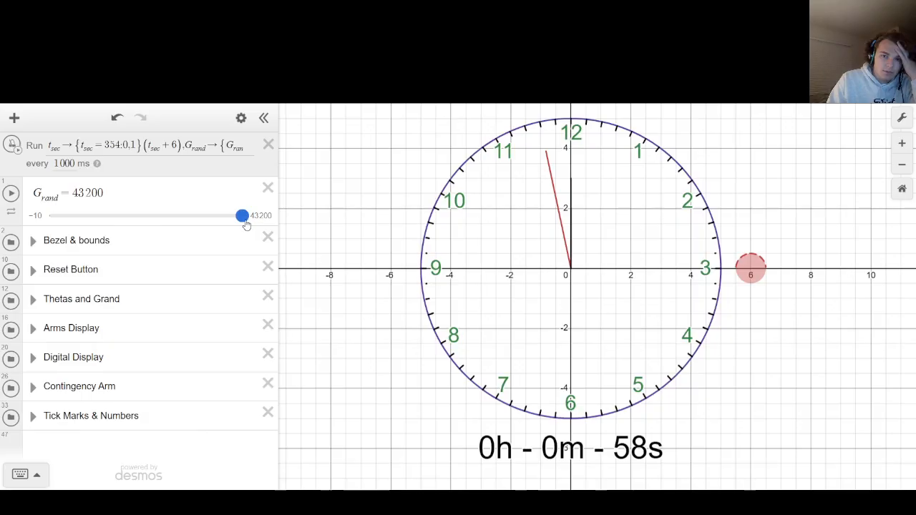
pyautogui.moveTo(246, 224); pyautogui.dragTo(243, 224)
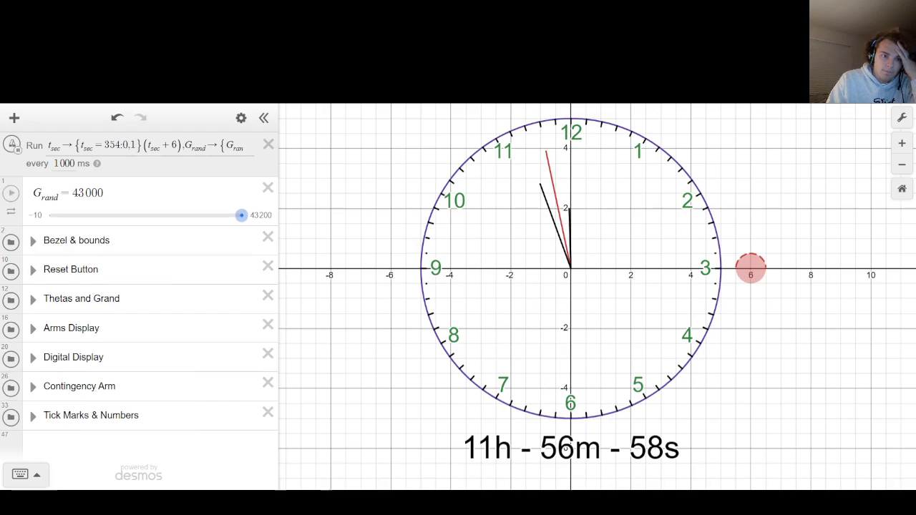
# Run the ticker at 10 ms to bring G_rand close to its reset threshold, and resume it at 1000 ms.
pyautogui.click(18, 149)
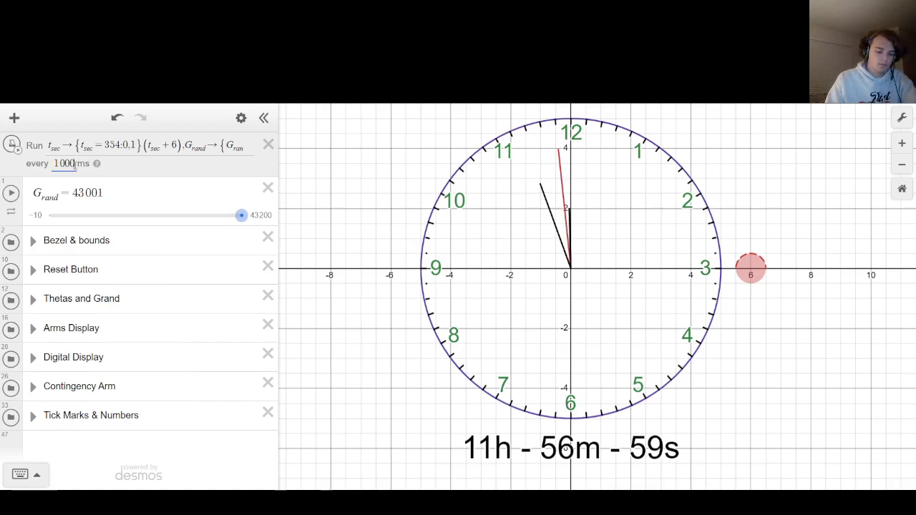
pyautogui.press('BackSpace')
pyautogui.press('BackSpace')
pyautogui.click(14, 148)
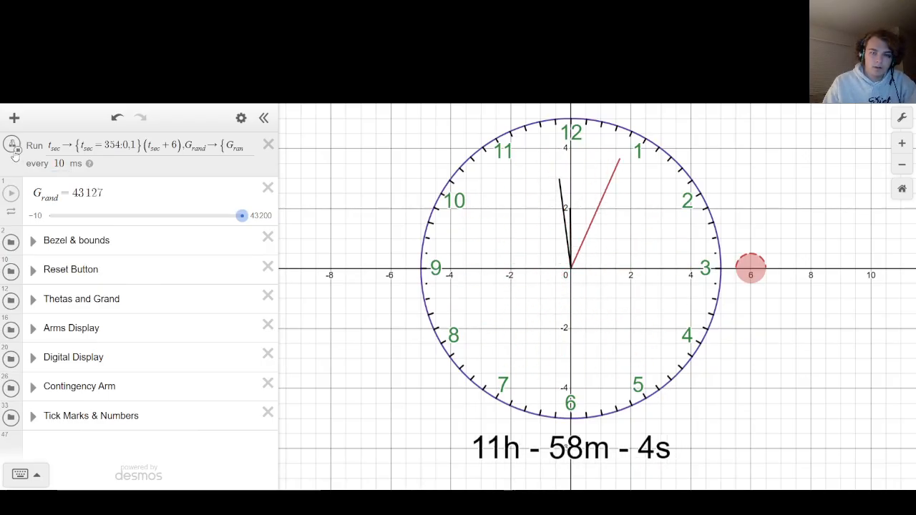
pyautogui.click(13, 145)
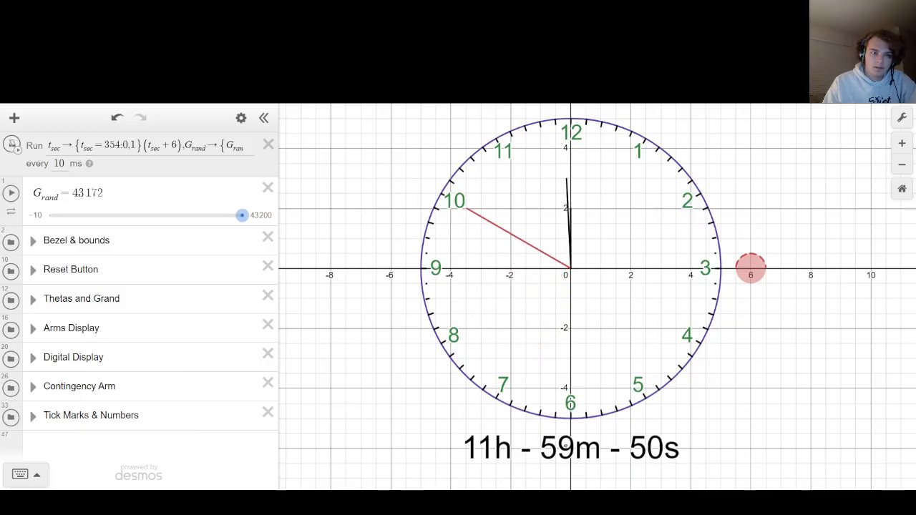
pyautogui.write('00')
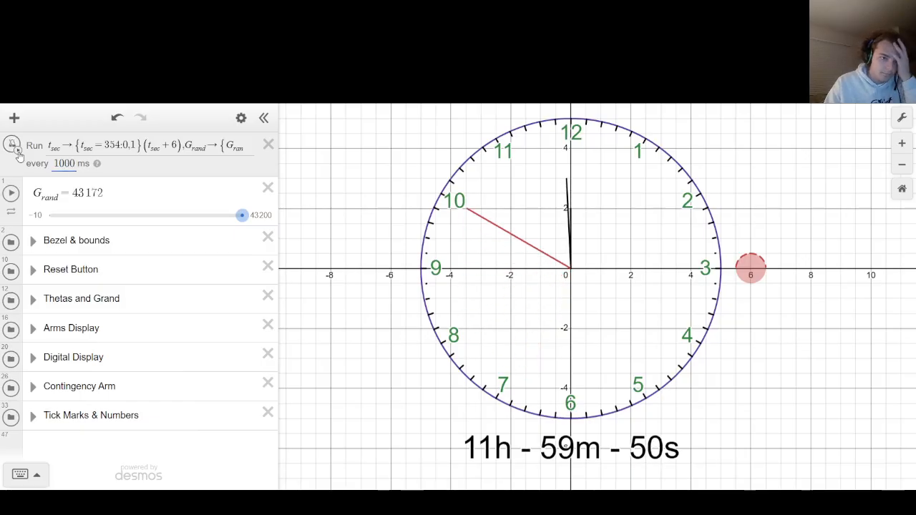
pyautogui.click(13, 147)
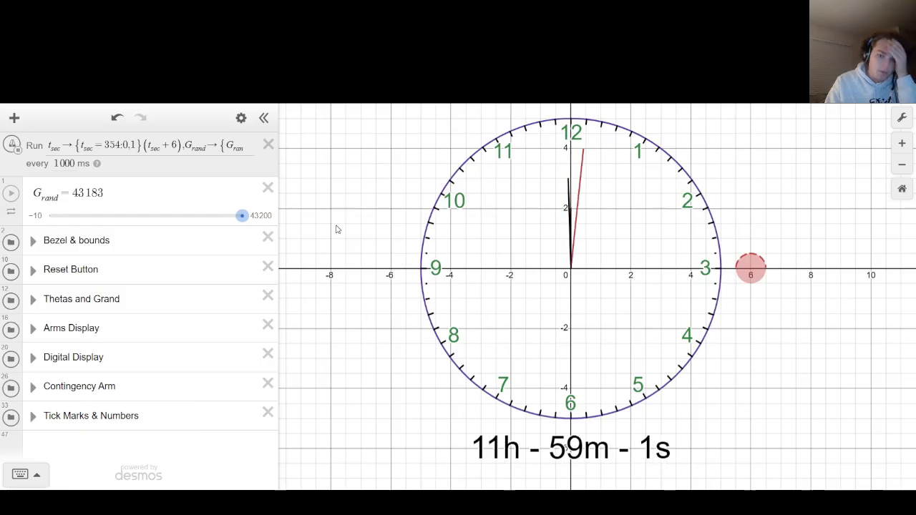
# Set the ticker interval to 10 ms and run the clock through the twelve-hour reset, pausing and resuming it.
pyautogui.click(63, 164)
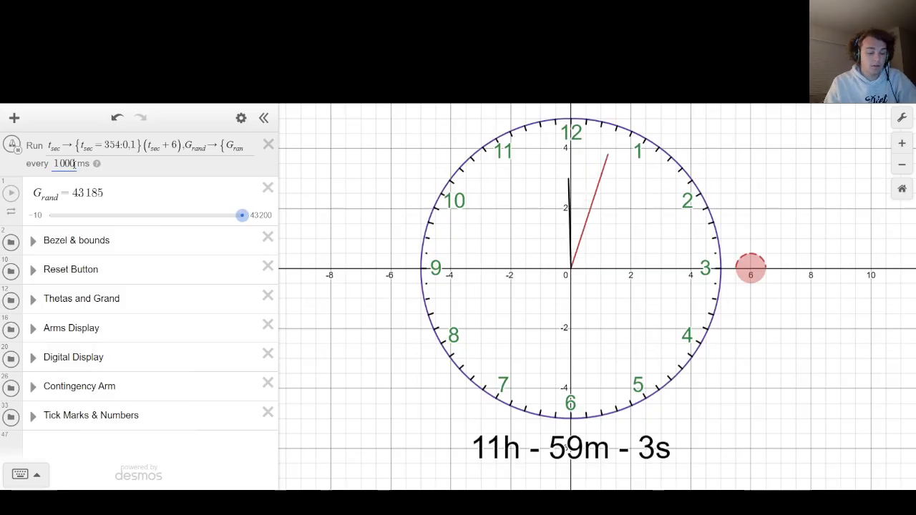
pyautogui.press('BackSpace')
pyautogui.press('BackSpace')
pyautogui.click(360, 156)
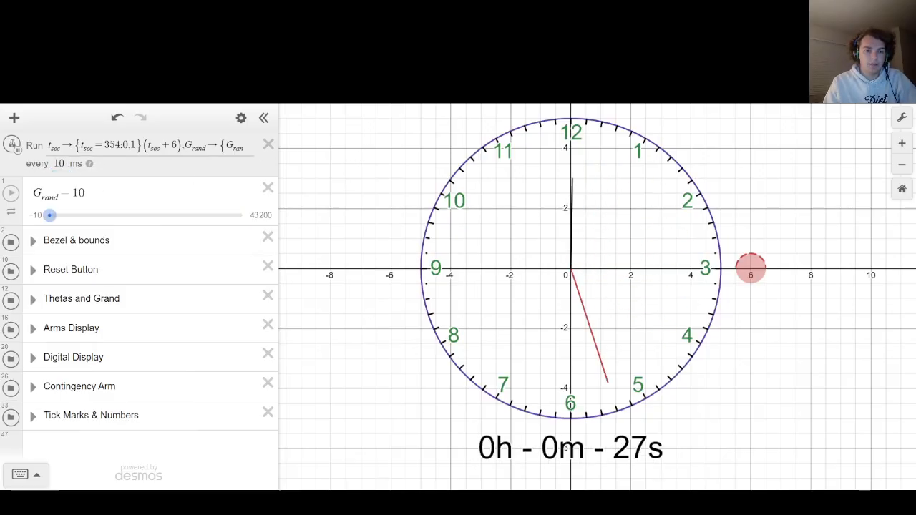
pyautogui.click(15, 146)
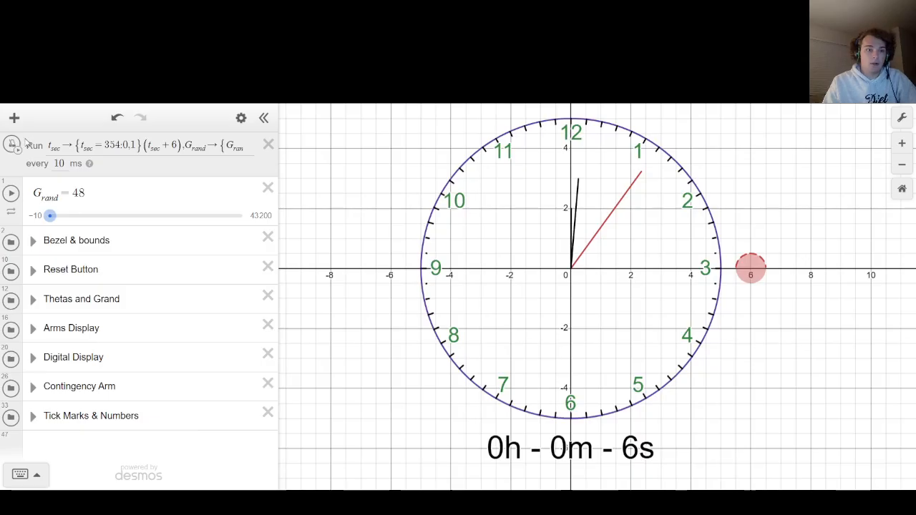
pyautogui.click(11, 146)
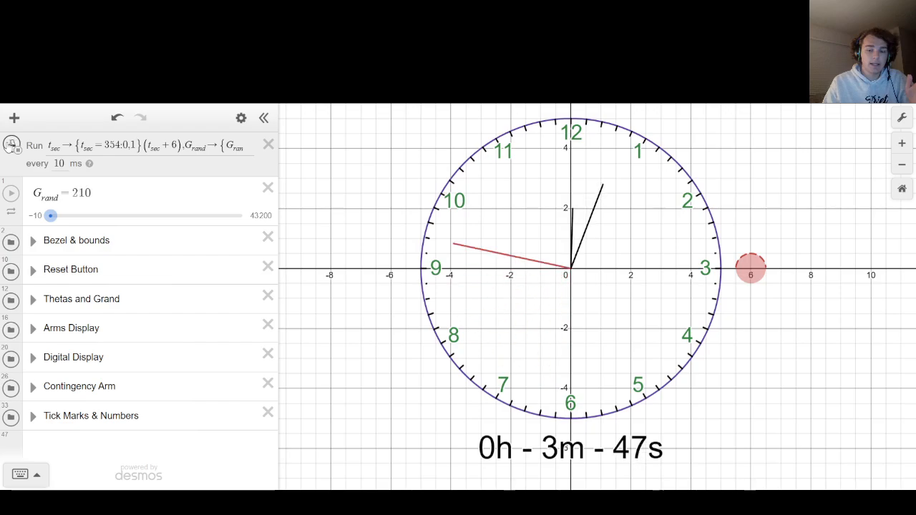
# Stop the ticker and set its interval back to 1000 ms.
pyautogui.click(63, 164)
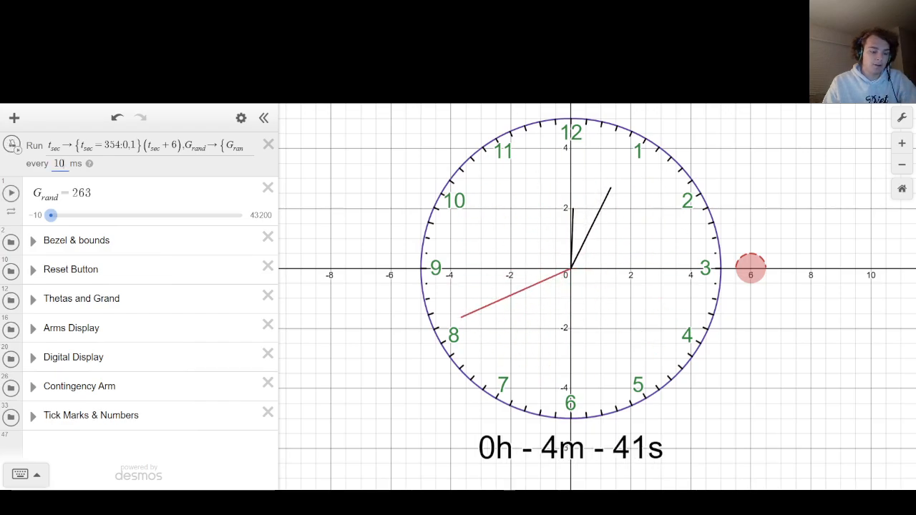
pyautogui.write('00')
pyautogui.click(333, 189)
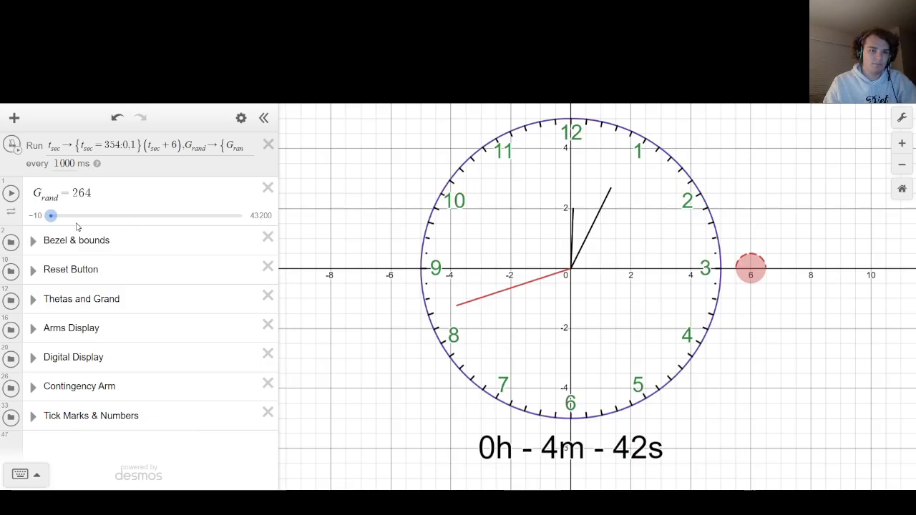
# Move the G_rand slider to 26400, and run the ticker for a few seconds before stopping it.
pyautogui.moveTo(51, 216); pyautogui.dragTo(167, 216)
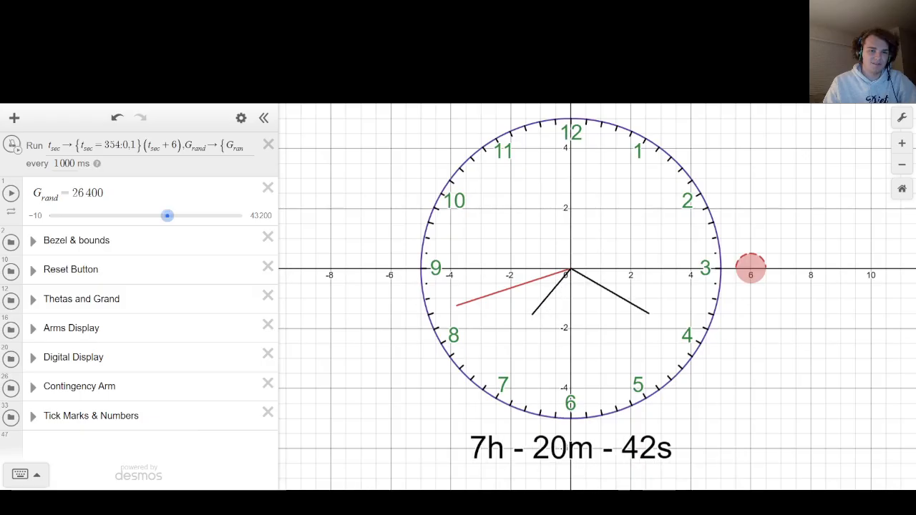
pyautogui.click(16, 146)
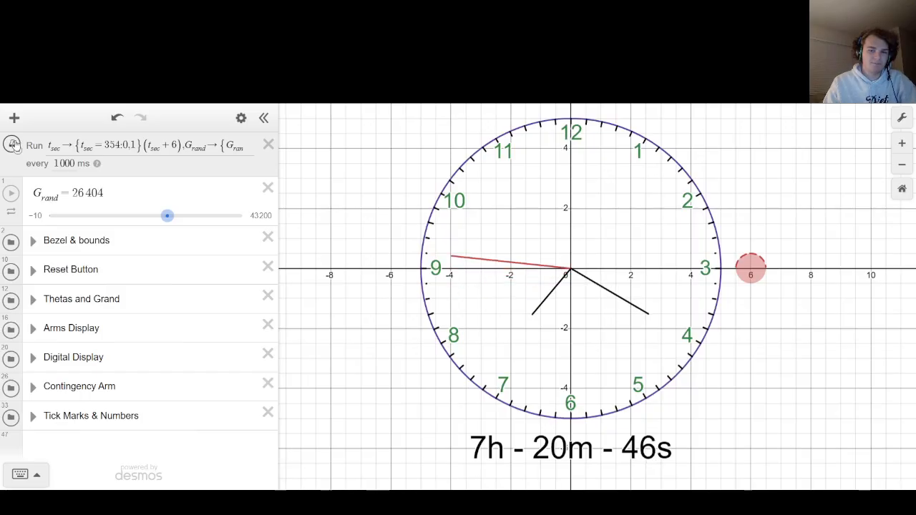
pyautogui.click(13, 144)
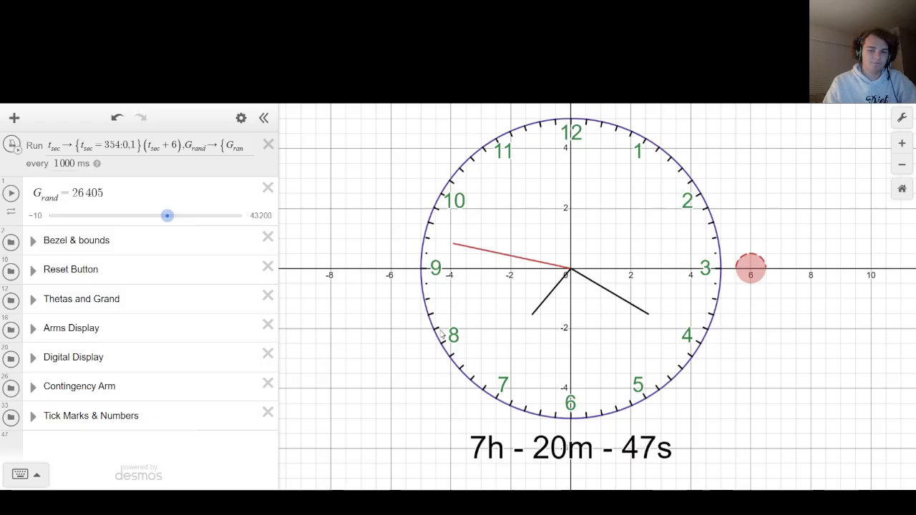